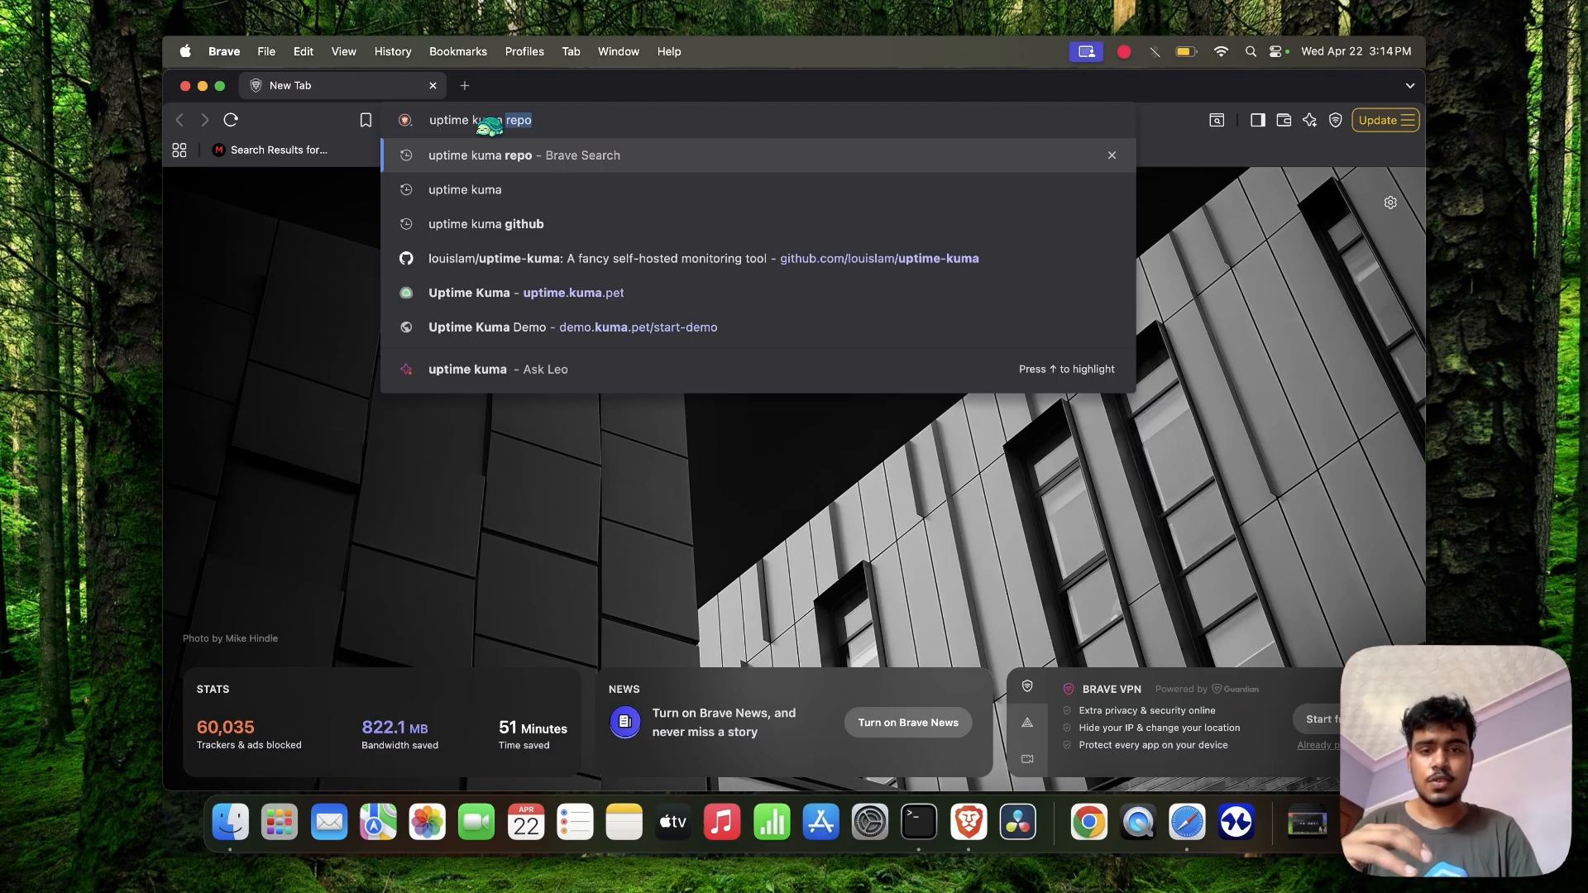
# Search the web for "uptime kuma repo" and open the project's GitHub repository from the results
pyautogui.write('repo')
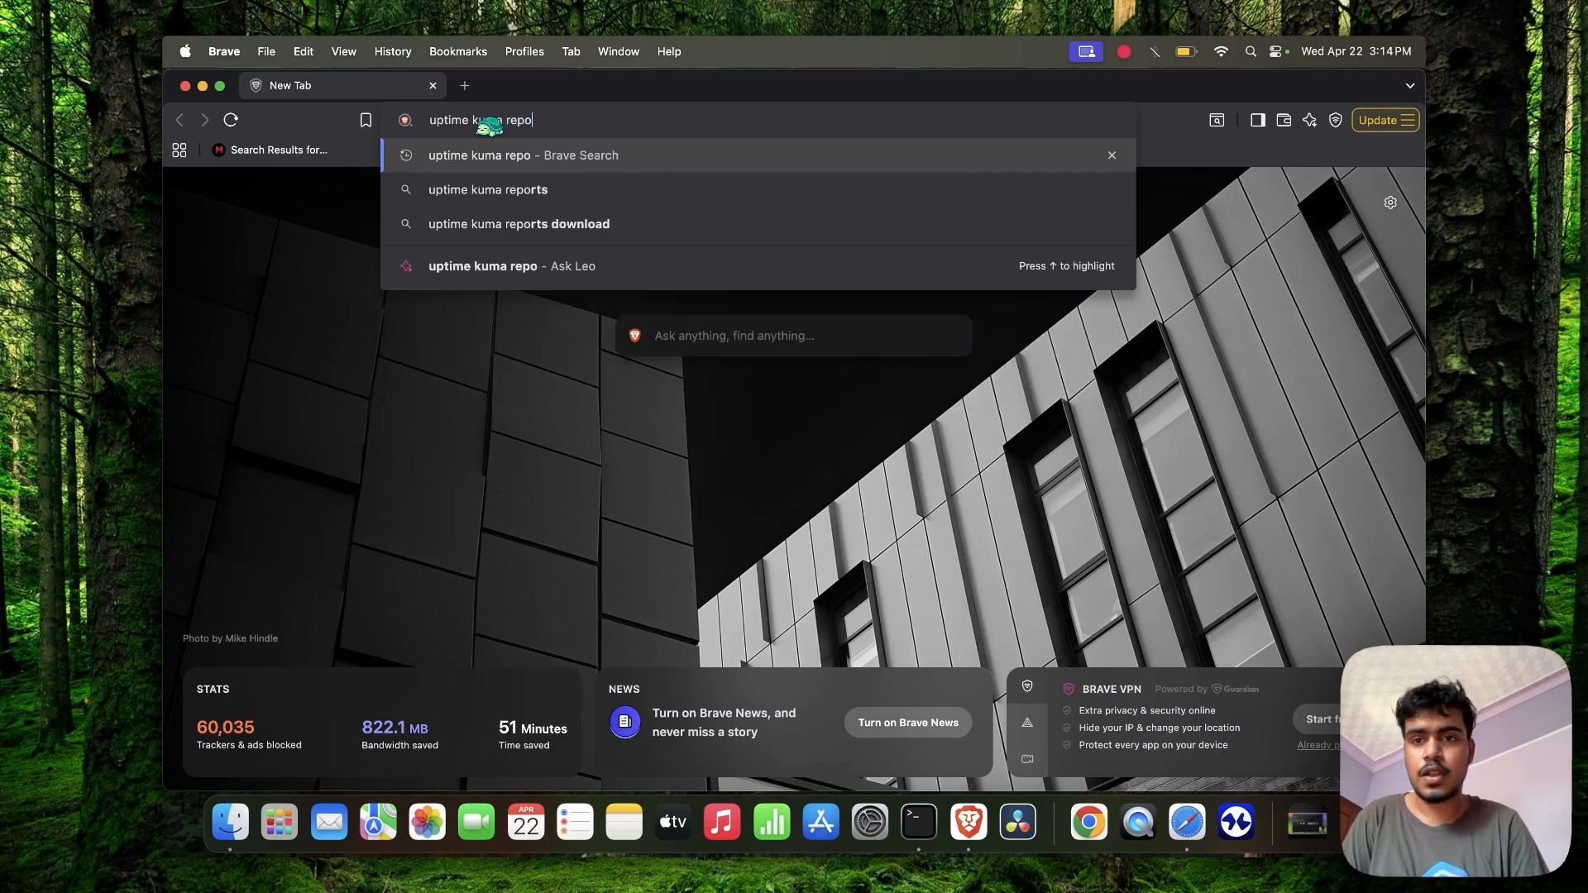
pyautogui.press('Return')
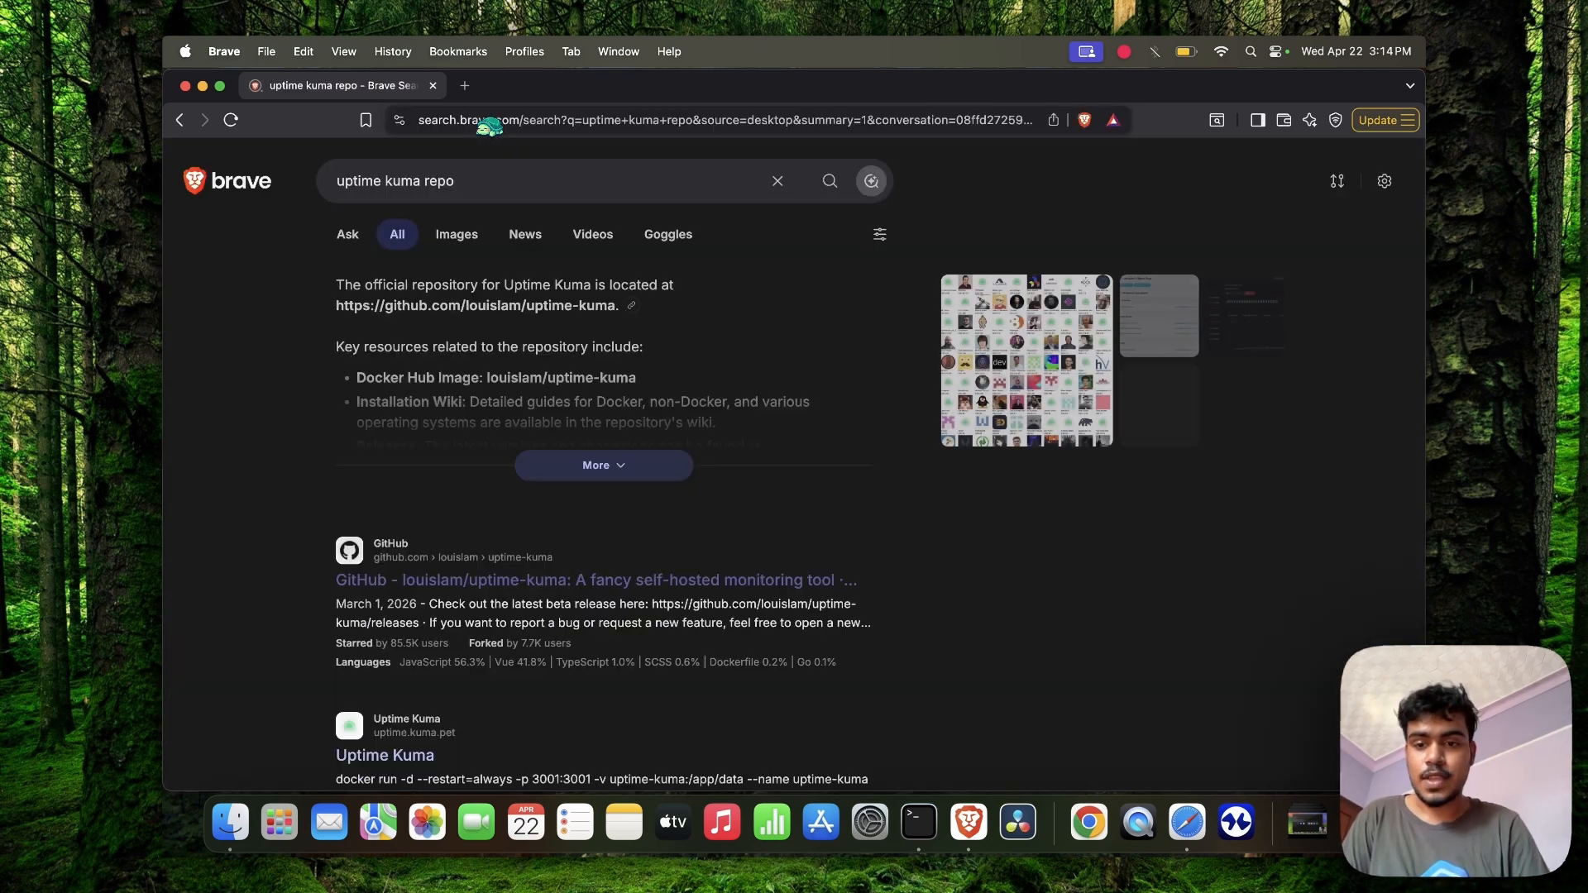
pyautogui.scroll(-2, 635, 306)
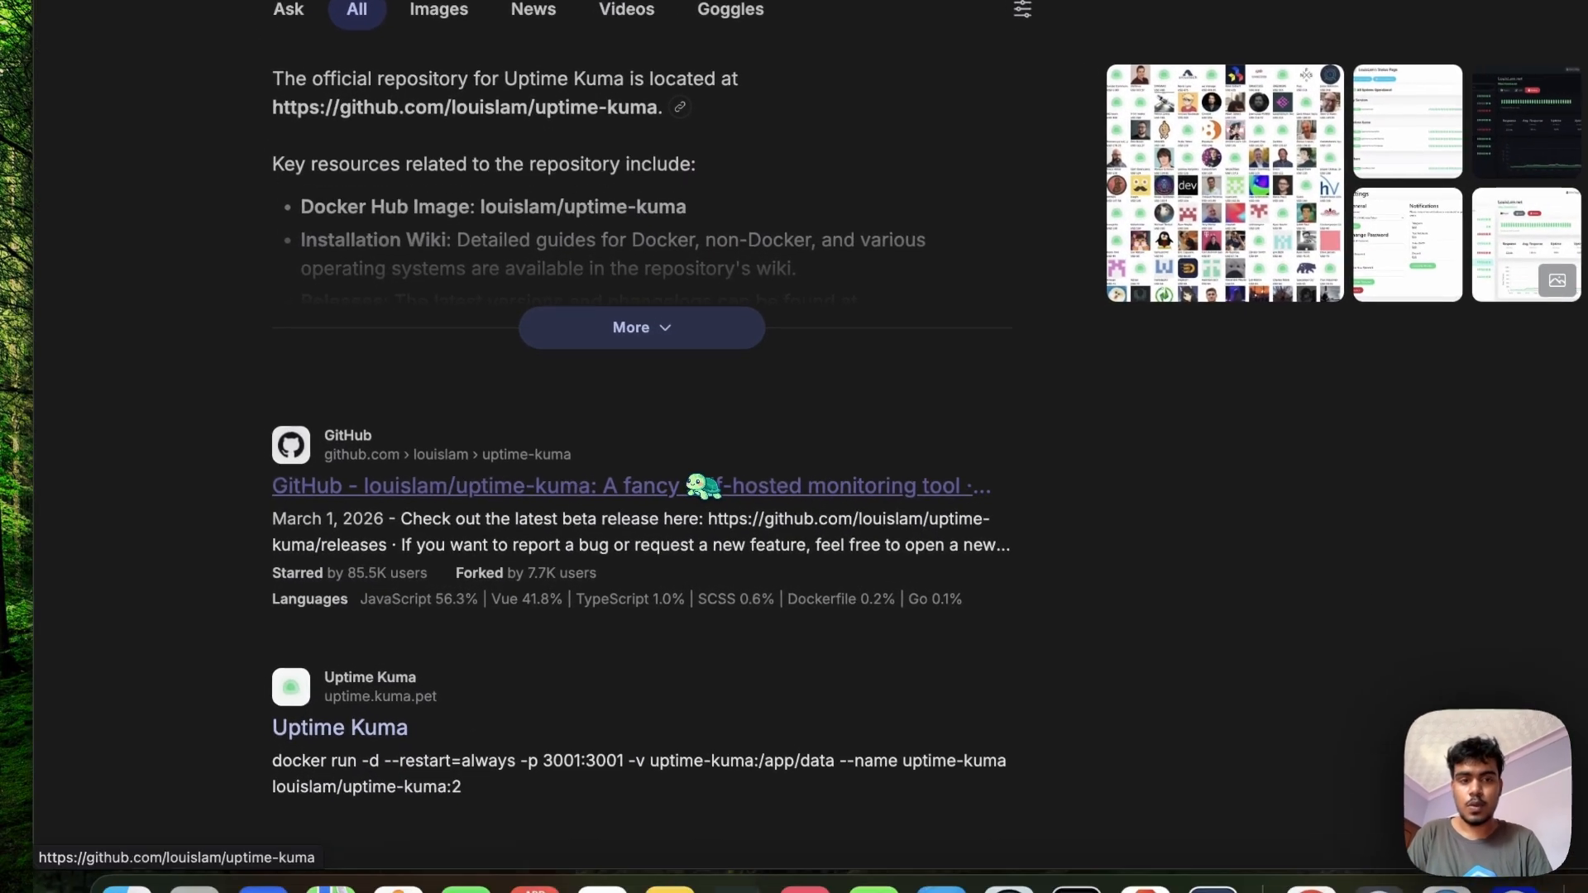
pyautogui.click(717, 480)
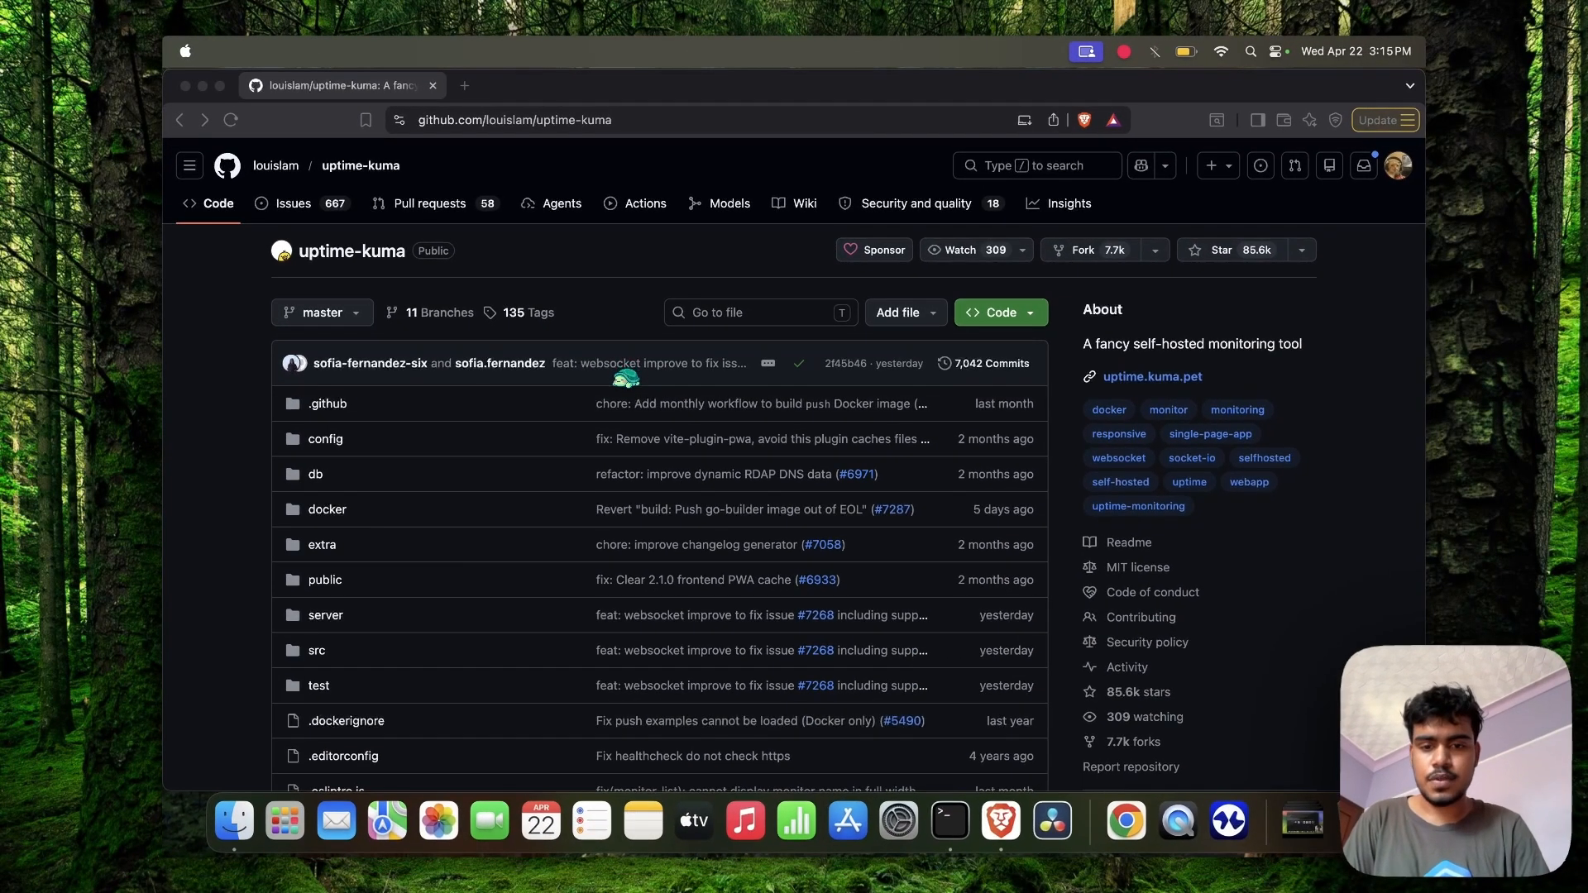
# Look over the uptime-kuma repository's file list and its stars, releases, contributors and languages
pyautogui.scroll(-2, 637, 364)
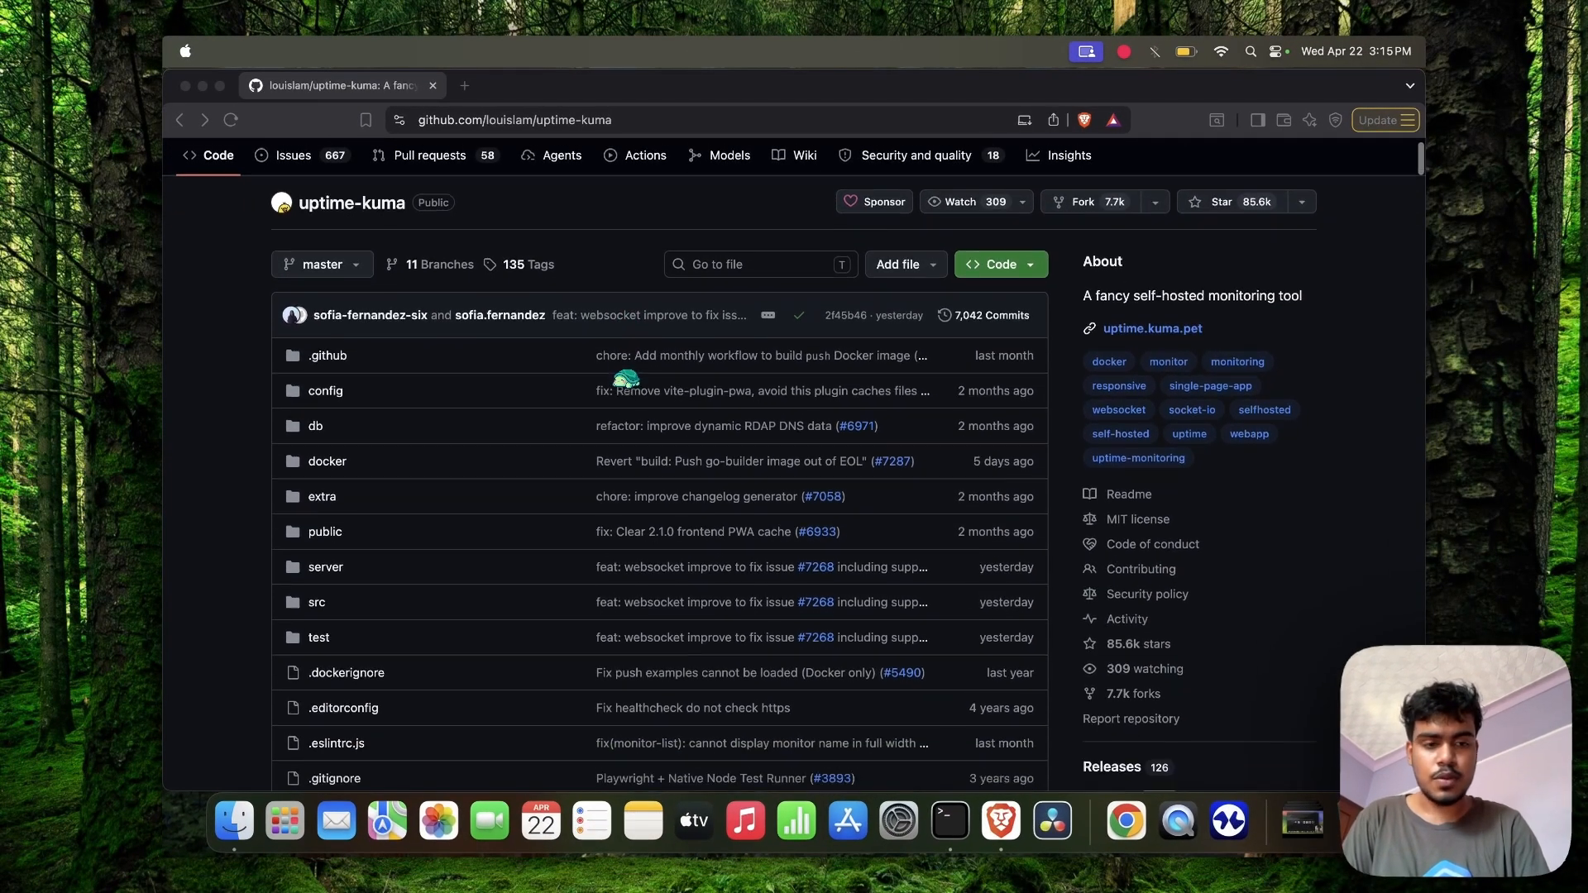
pyautogui.scroll(-2, 626, 378)
pyautogui.scroll(5, 626, 378)
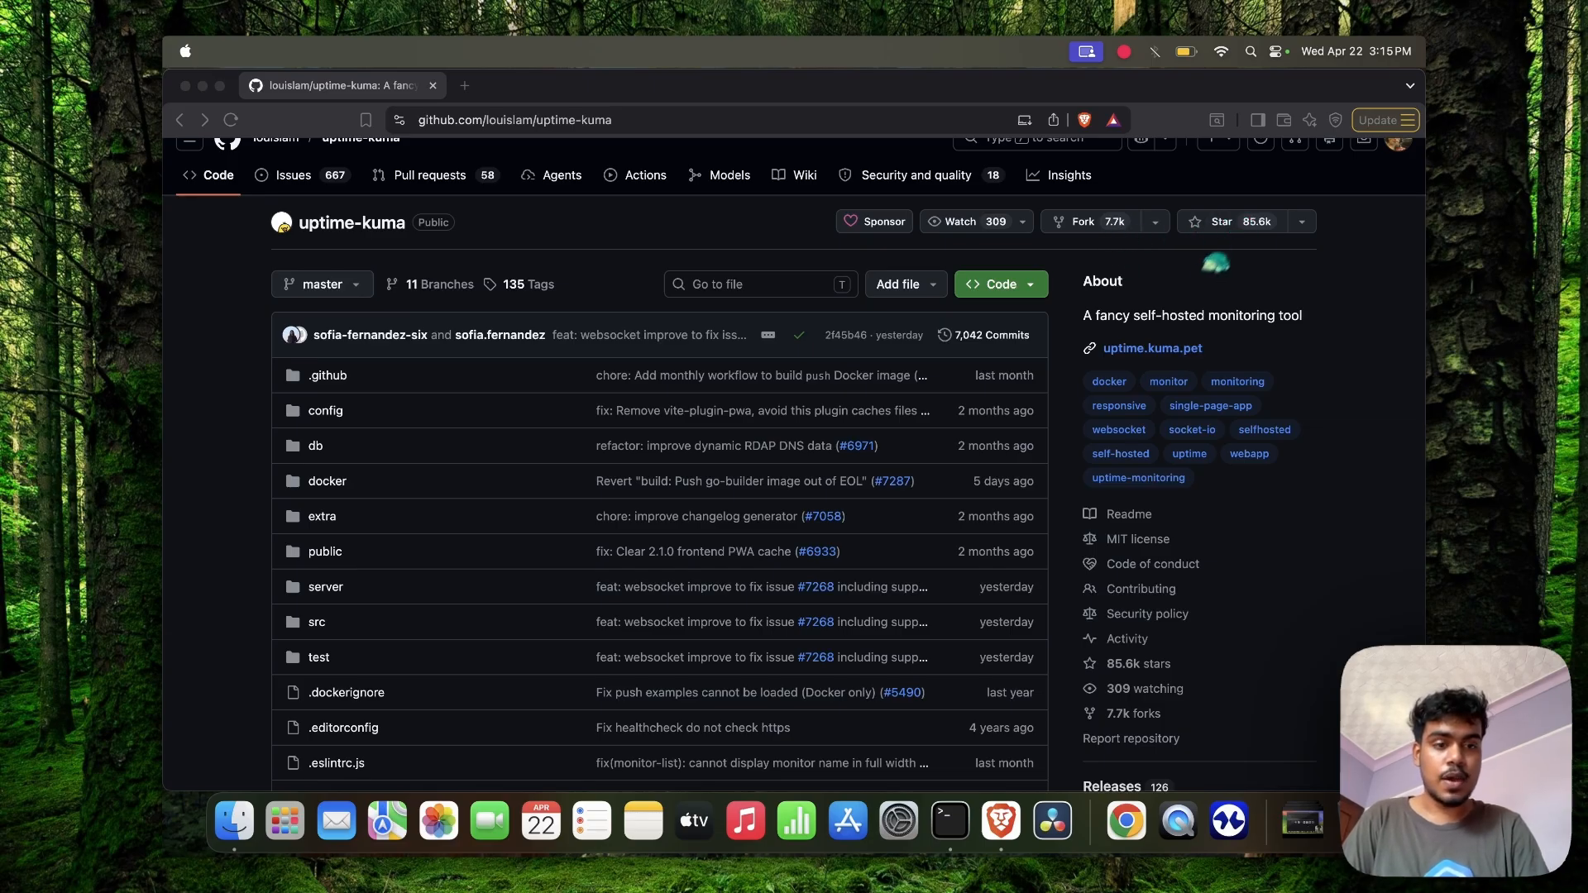
pyautogui.scroll(-5, 1216, 263)
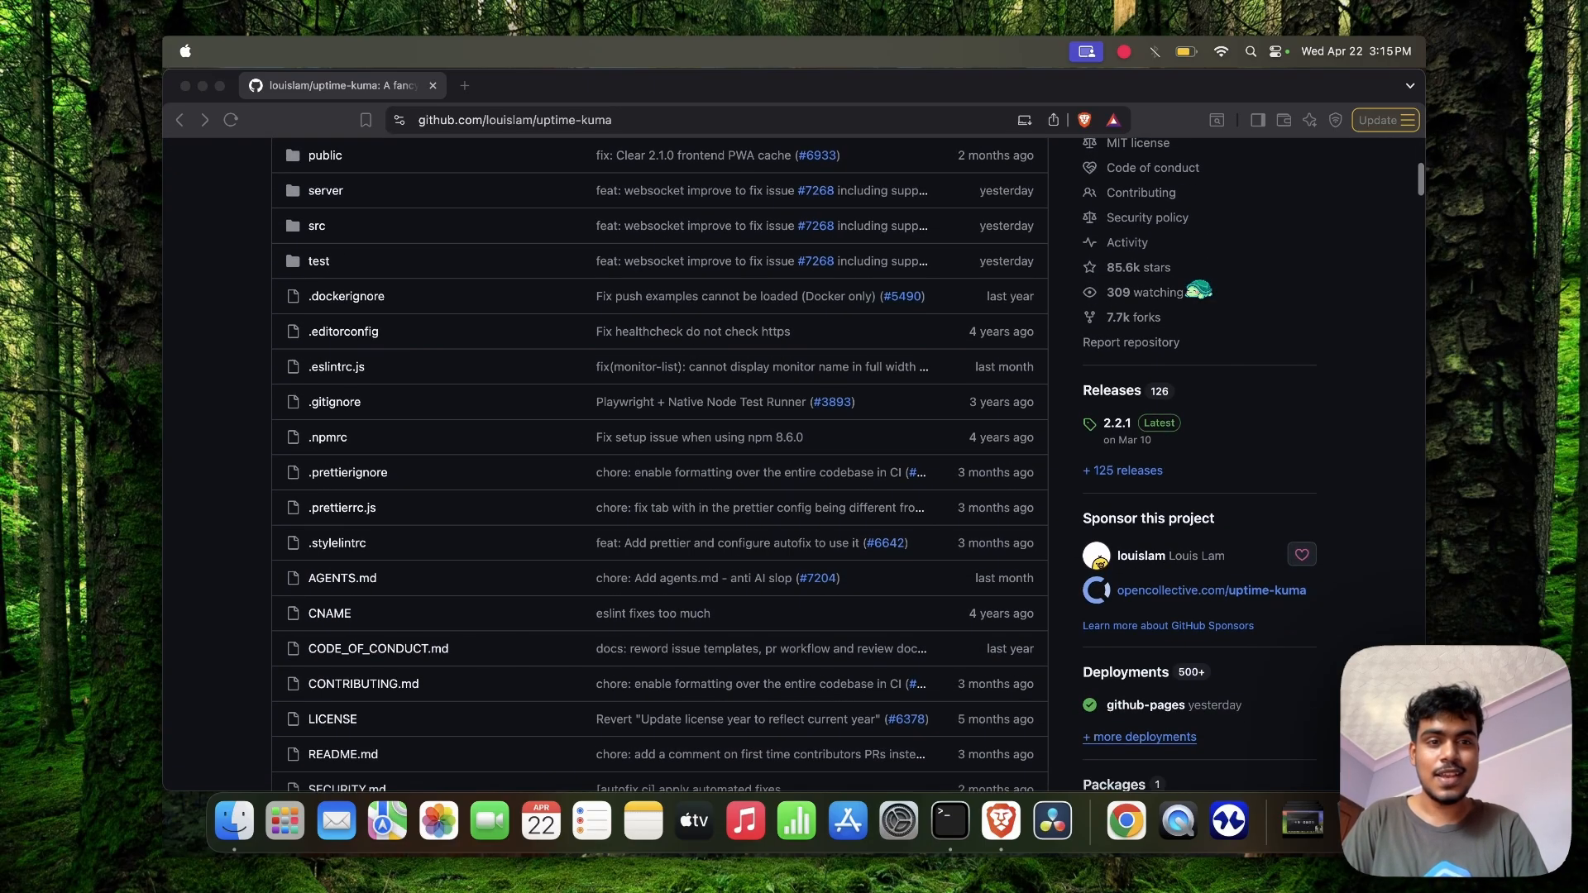
pyautogui.scroll(-1, 1200, 290)
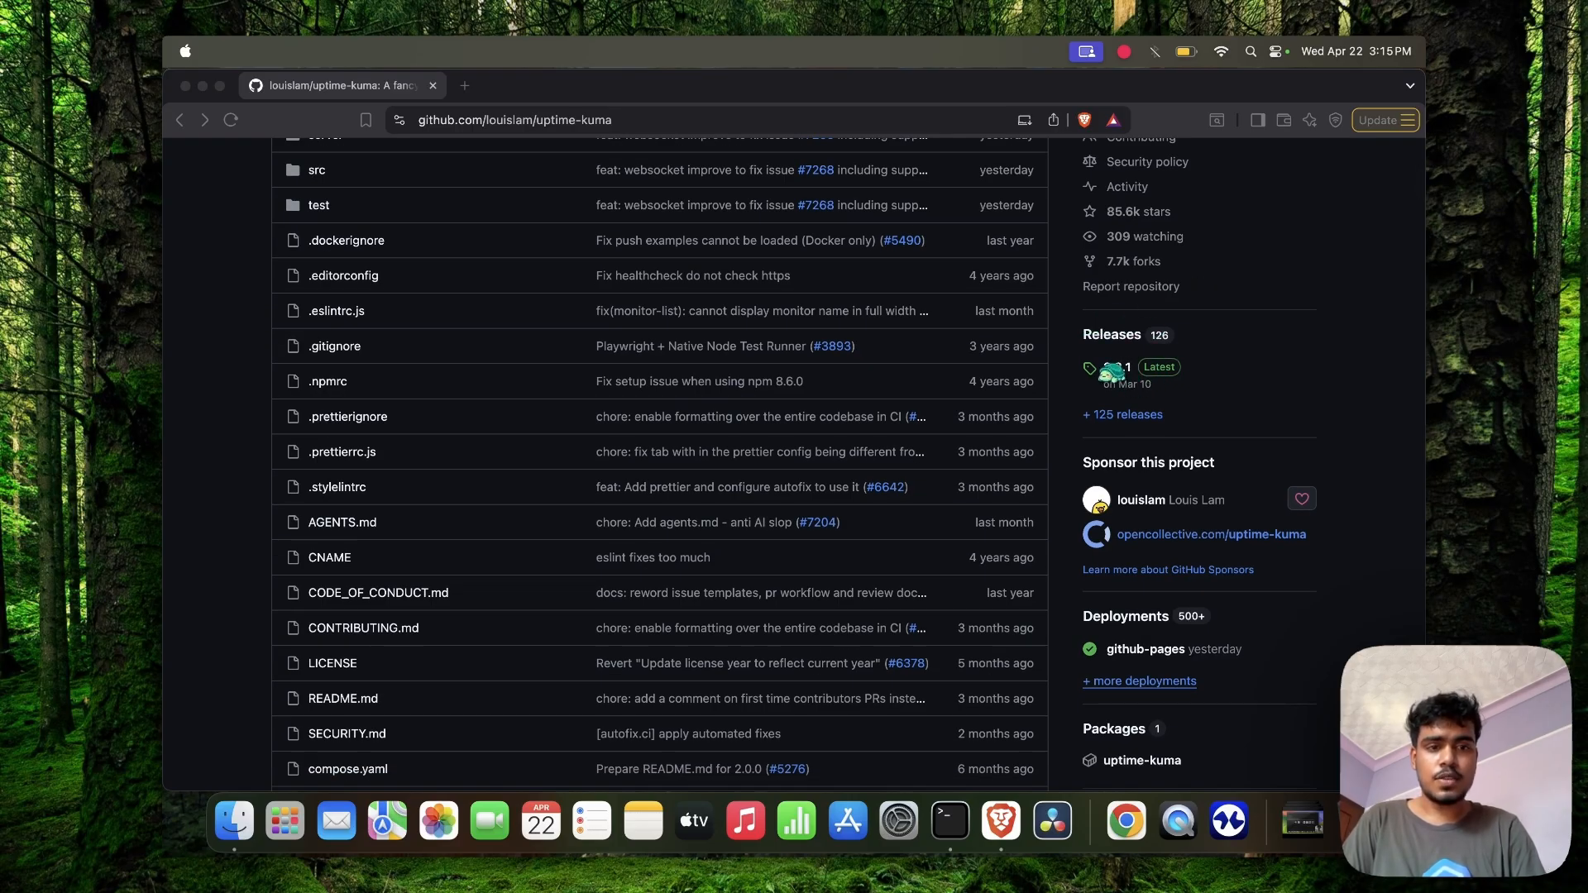
pyautogui.scroll(3, 794, 347)
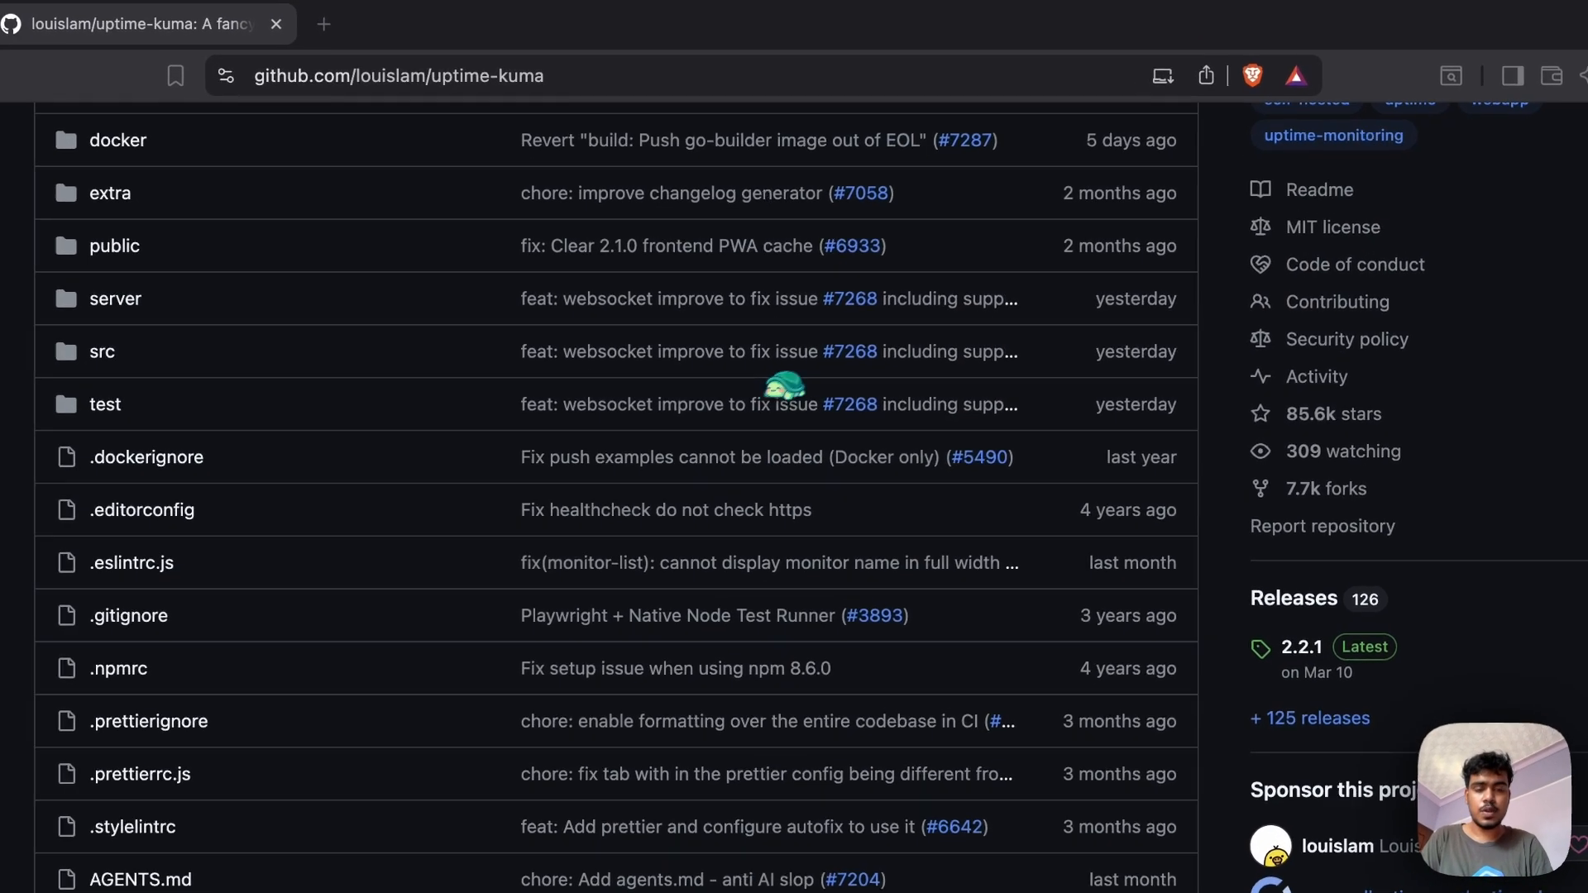
pyautogui.scroll(2, 827, 362)
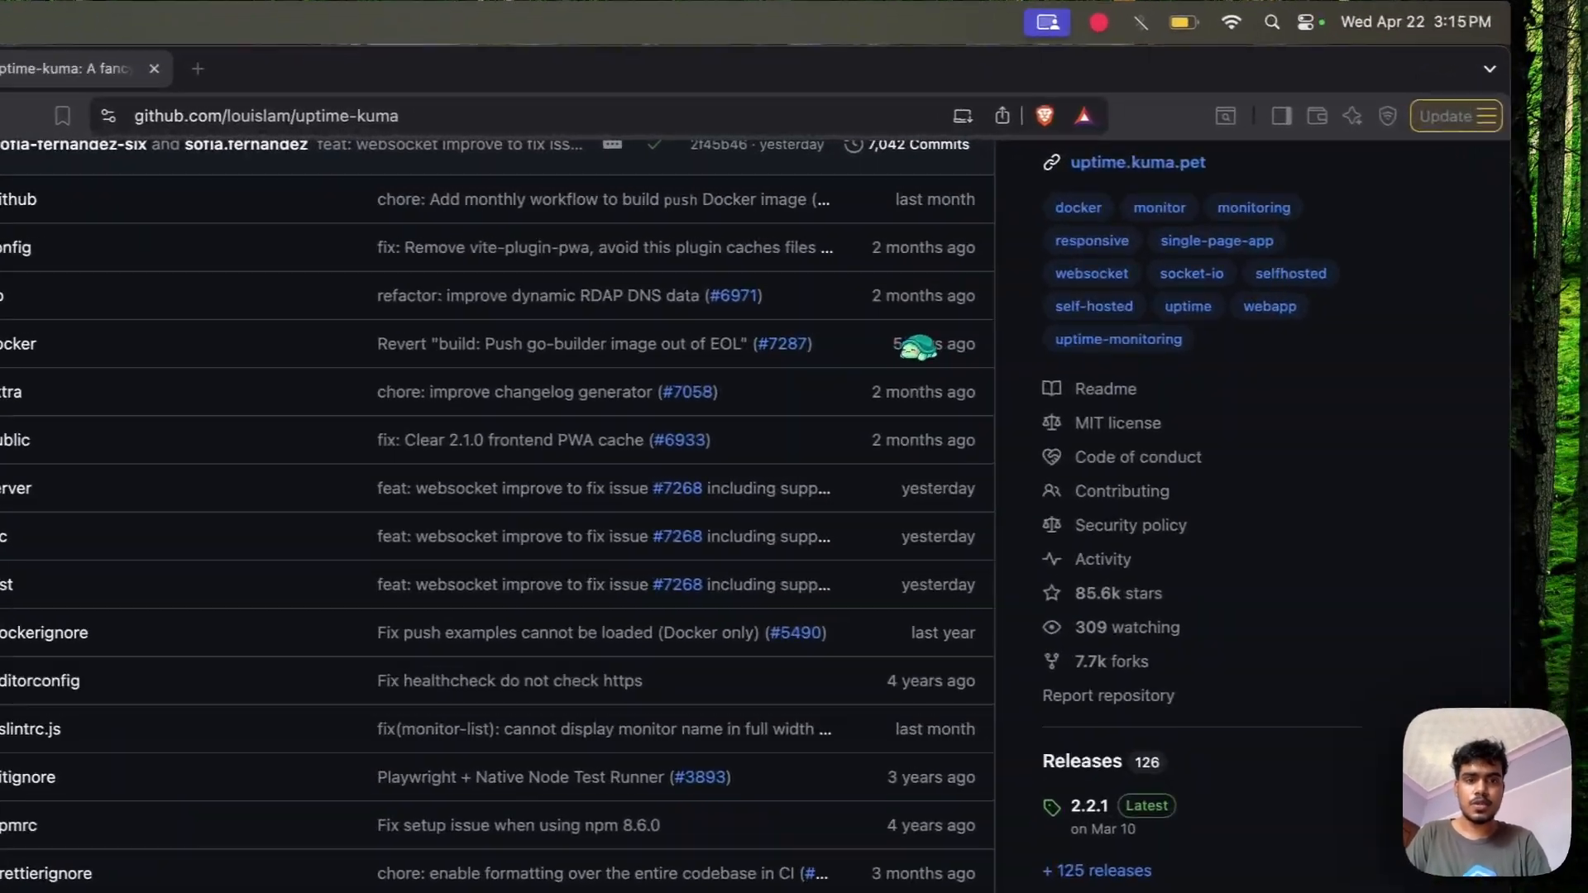
pyautogui.scroll(-5, 960, 289)
pyautogui.scroll(-5, 889, 410)
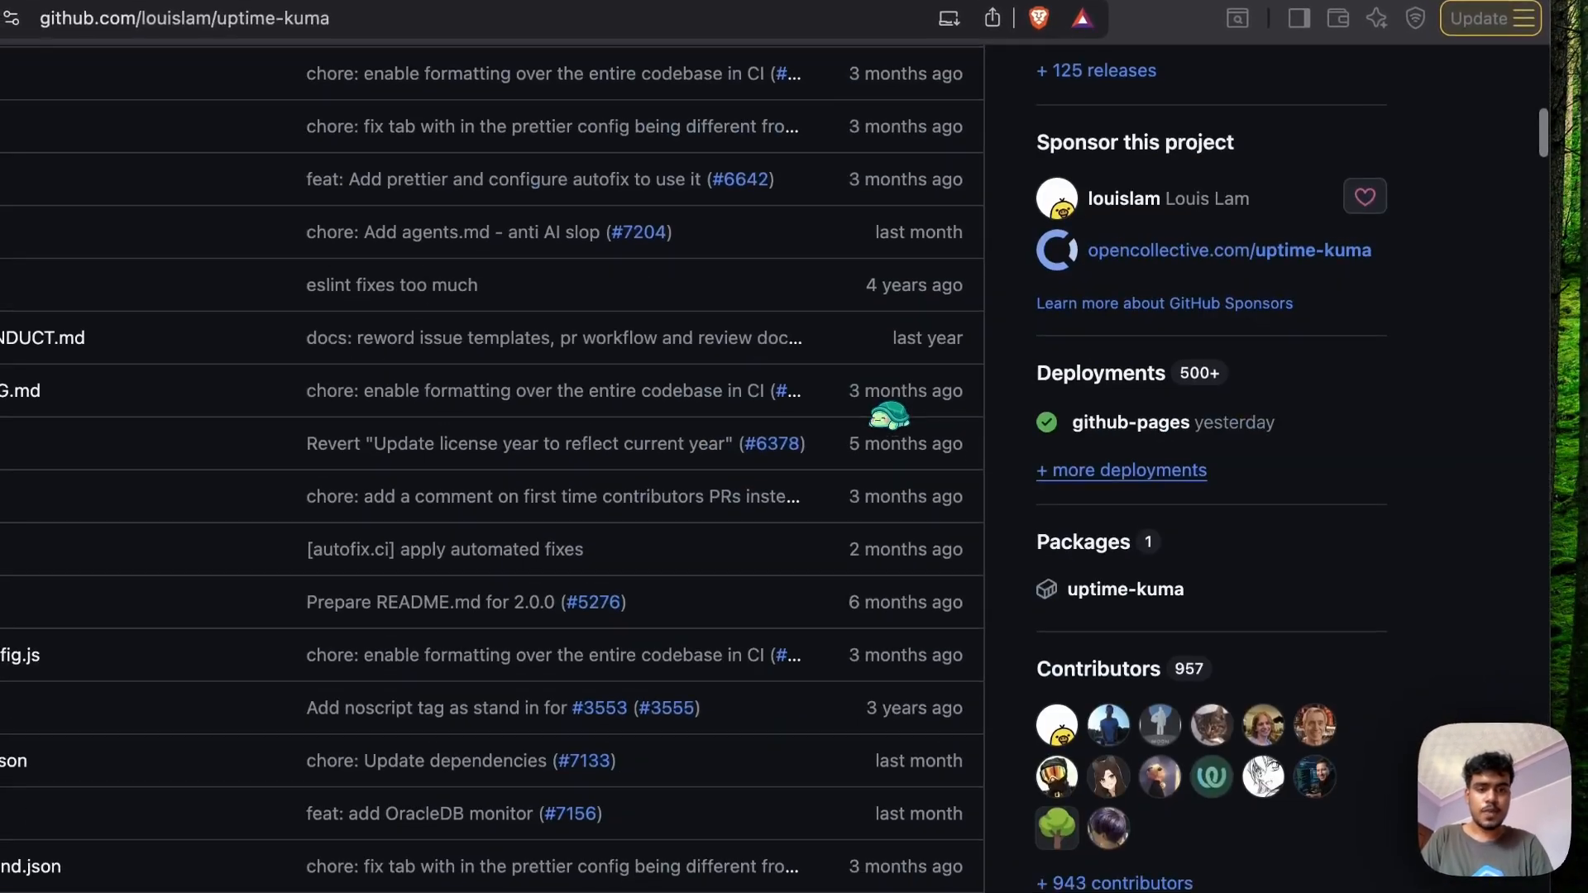
pyautogui.scroll(5, 889, 414)
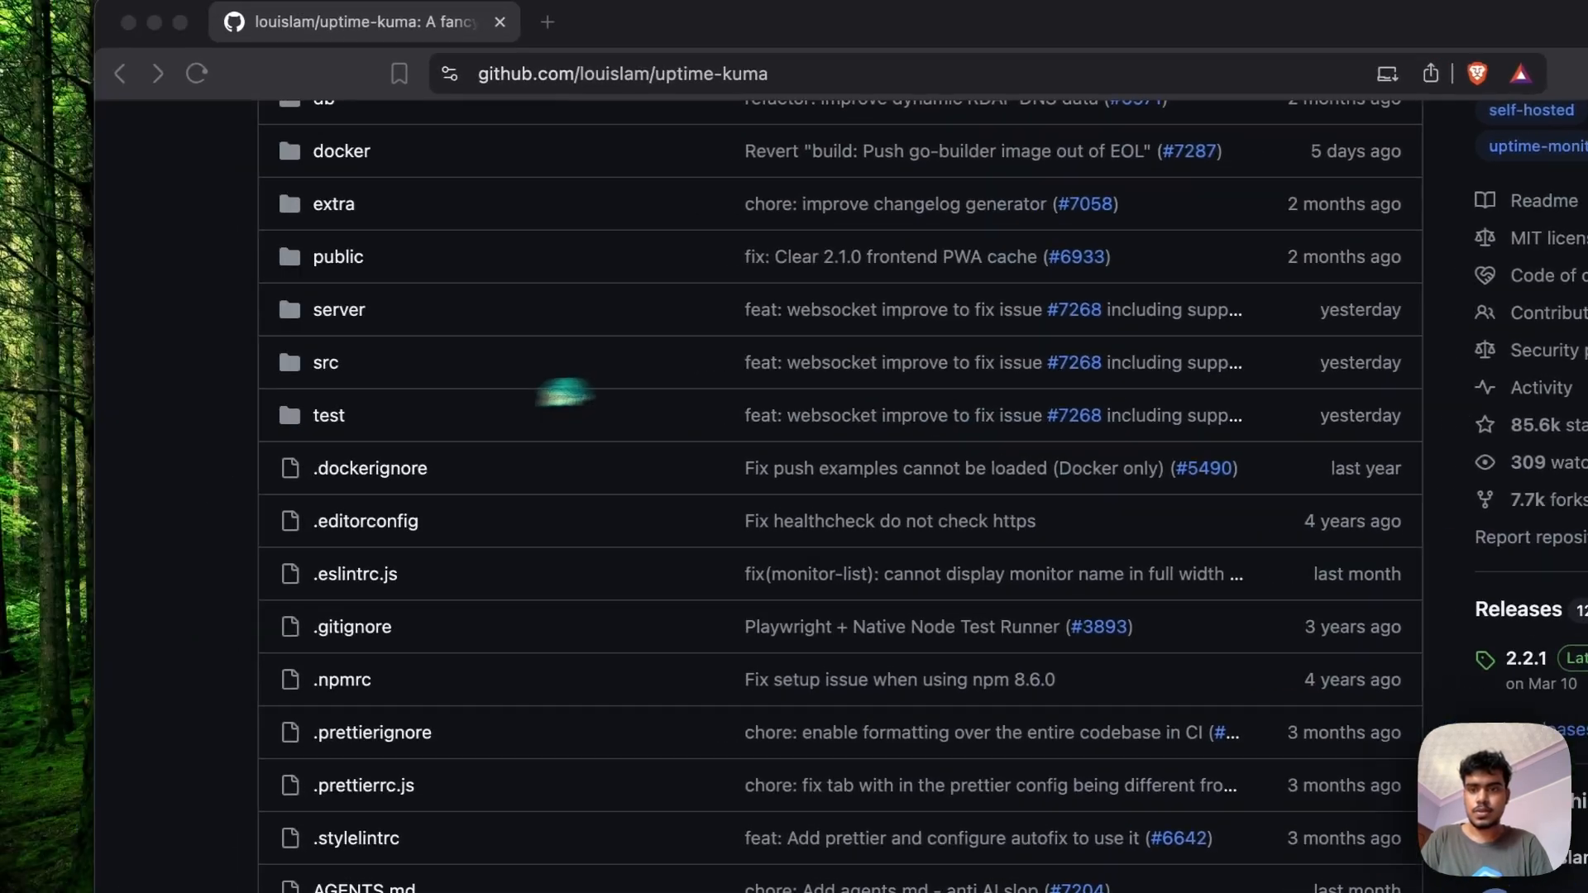
pyautogui.scroll(1, 491, 344)
pyautogui.scroll(-10, 469, 331)
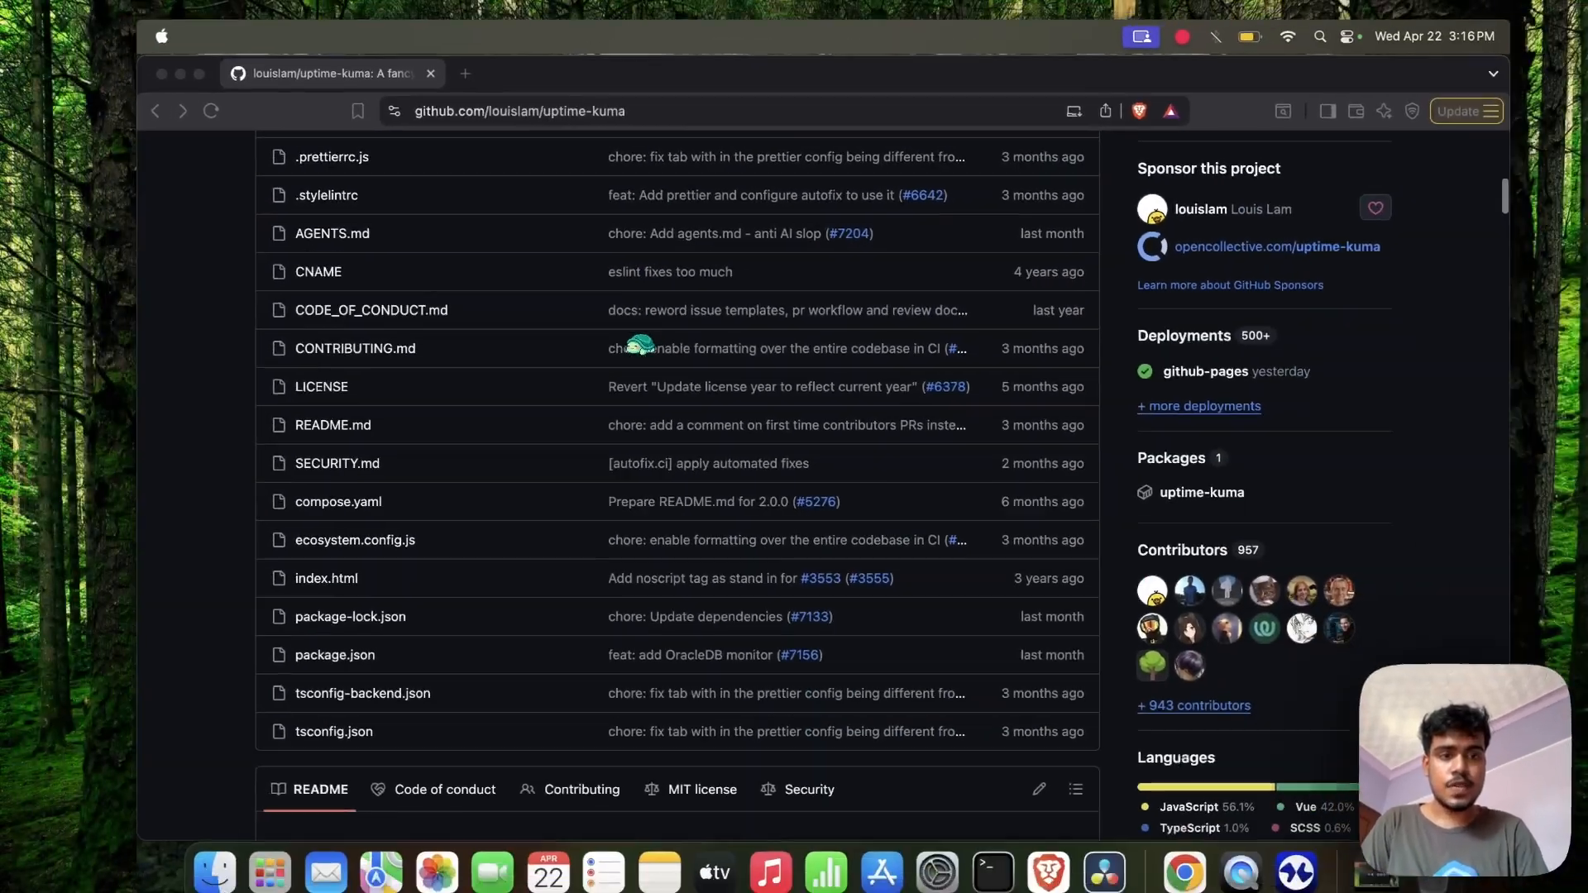
pyautogui.scroll(-1, 640, 345)
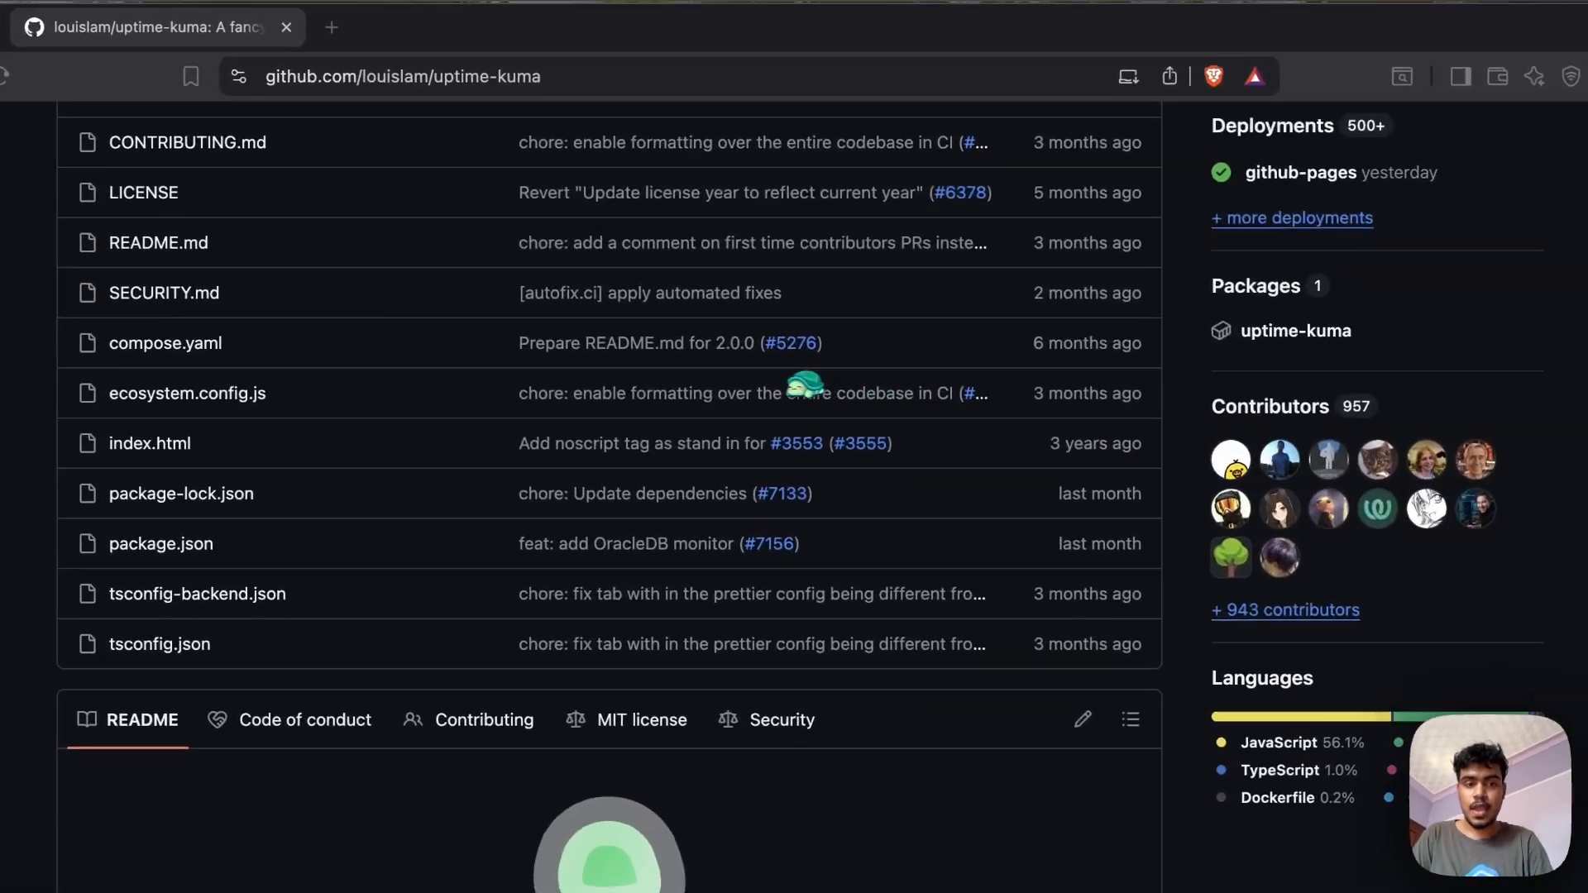
pyautogui.scroll(2, 785, 352)
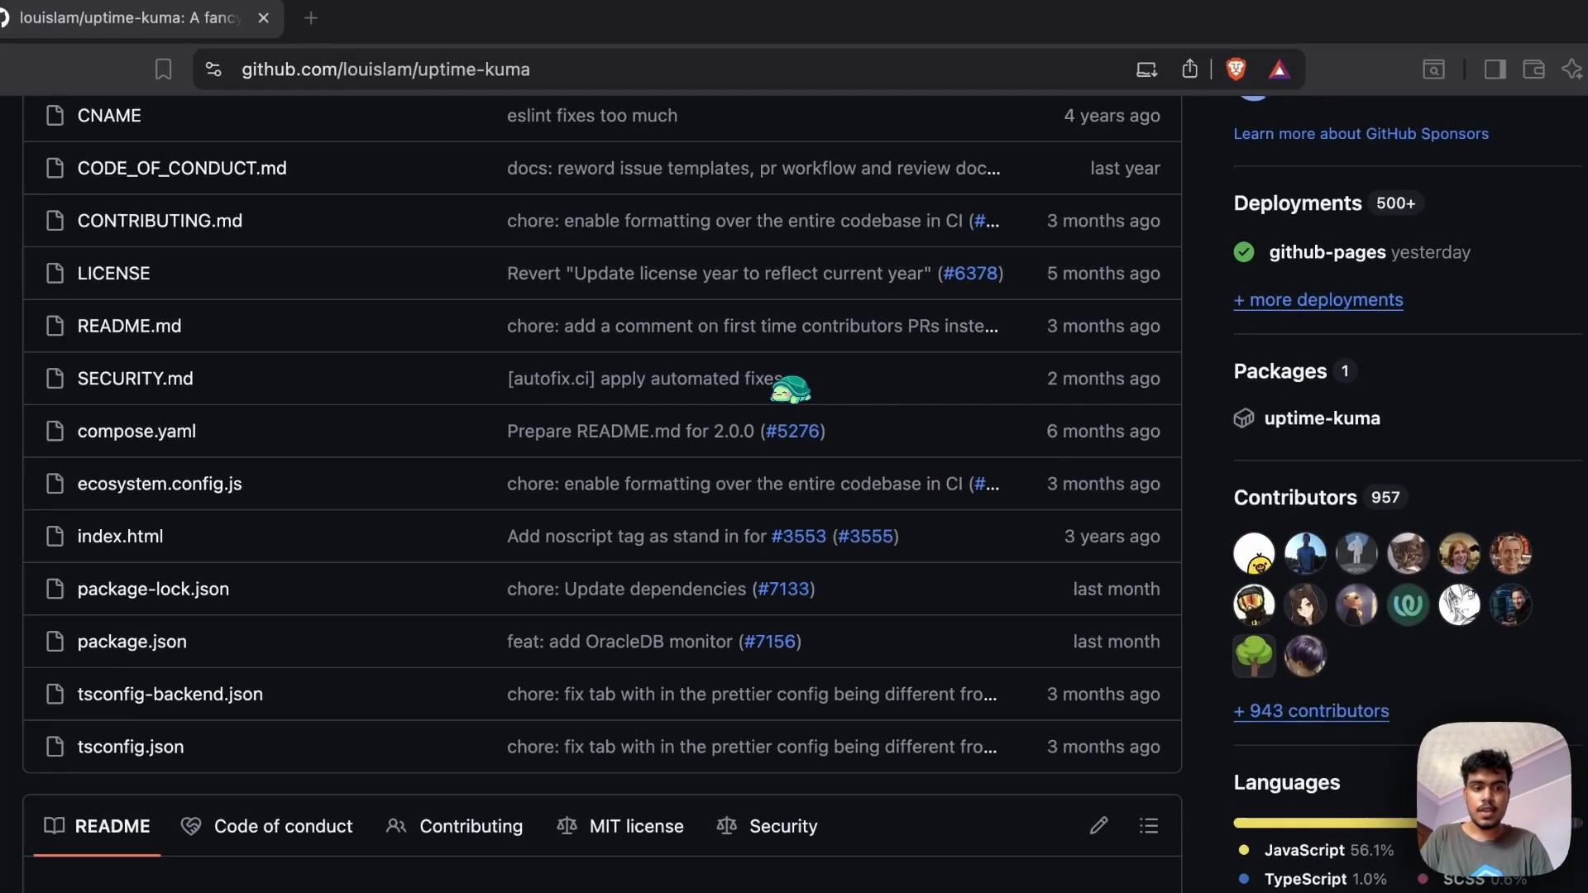
pyautogui.scroll(10, 882, 388)
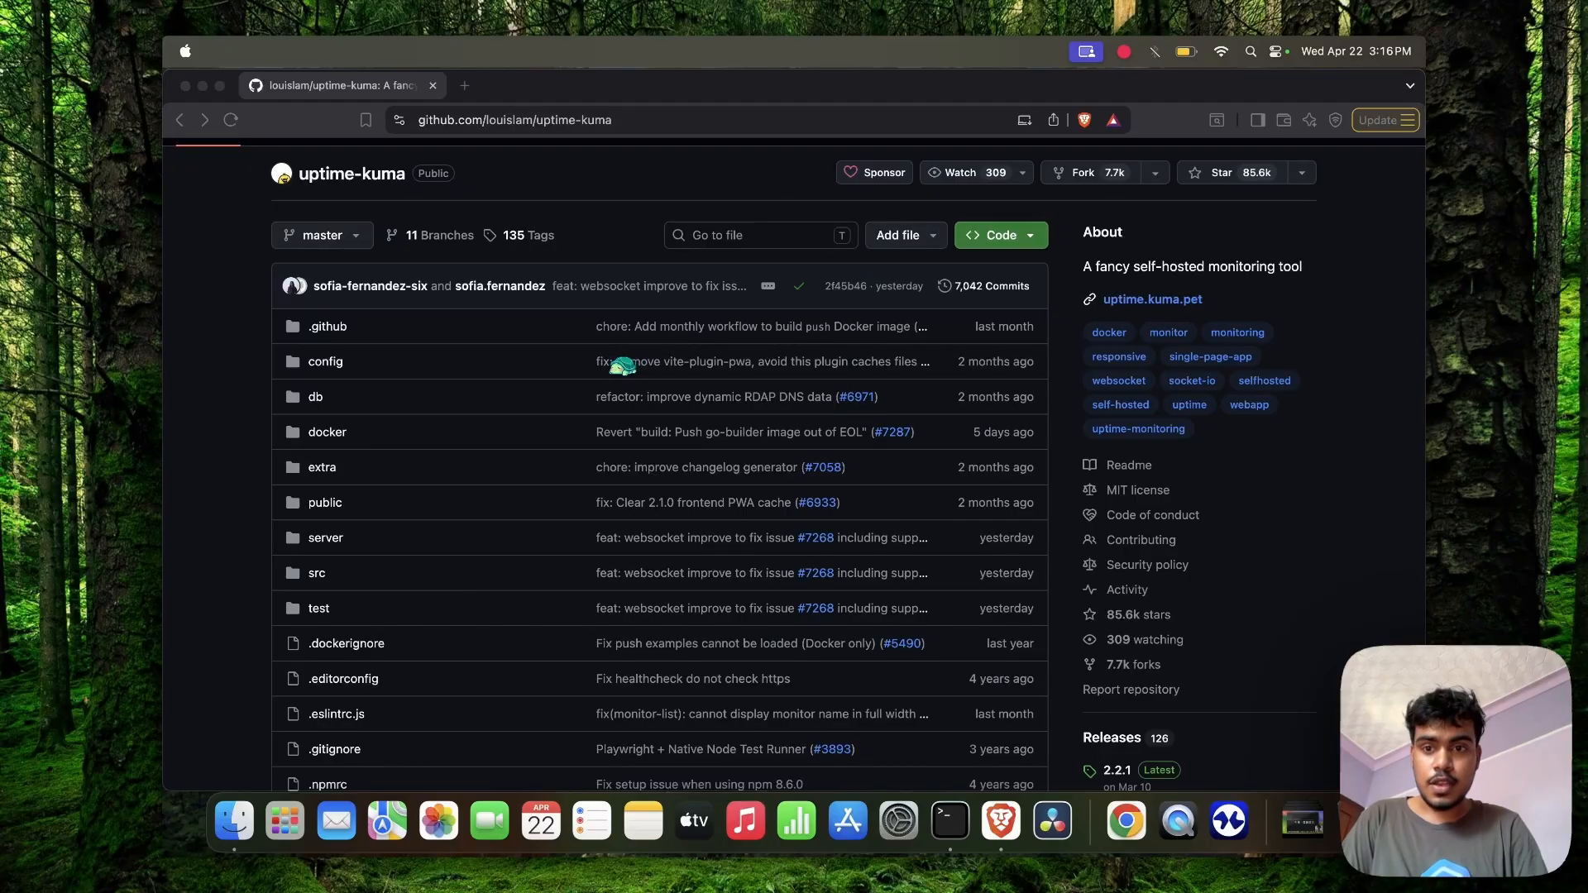
pyautogui.scroll(2, 622, 364)
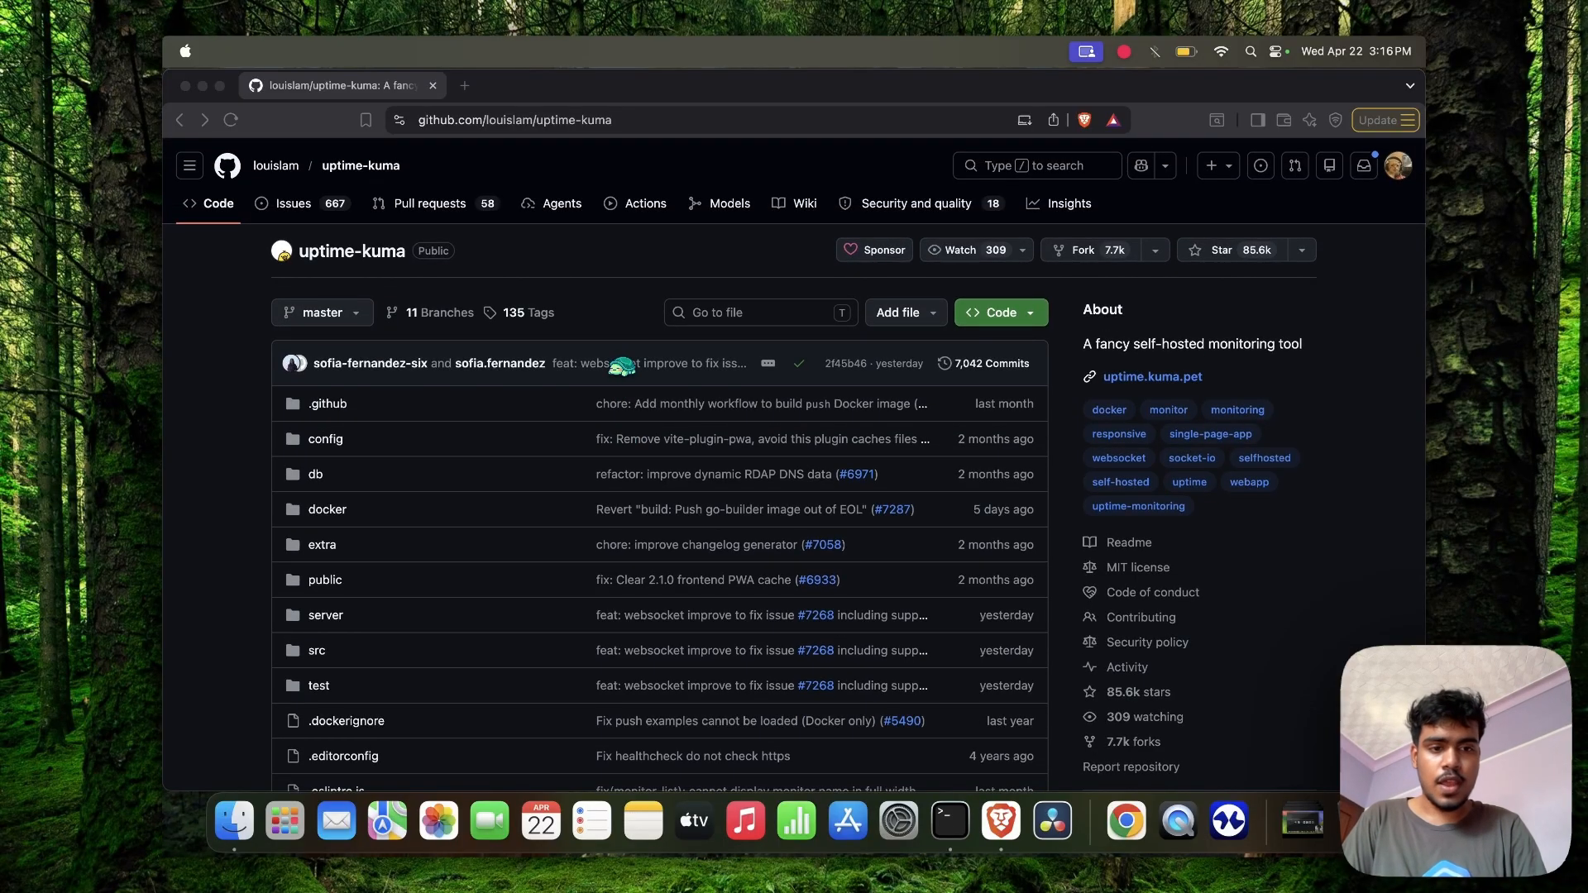
# Read the README's introduction, dashboard screenshot, Live Demo and Features sections, including the supported notification services
pyautogui.scroll(-15, 507, 397)
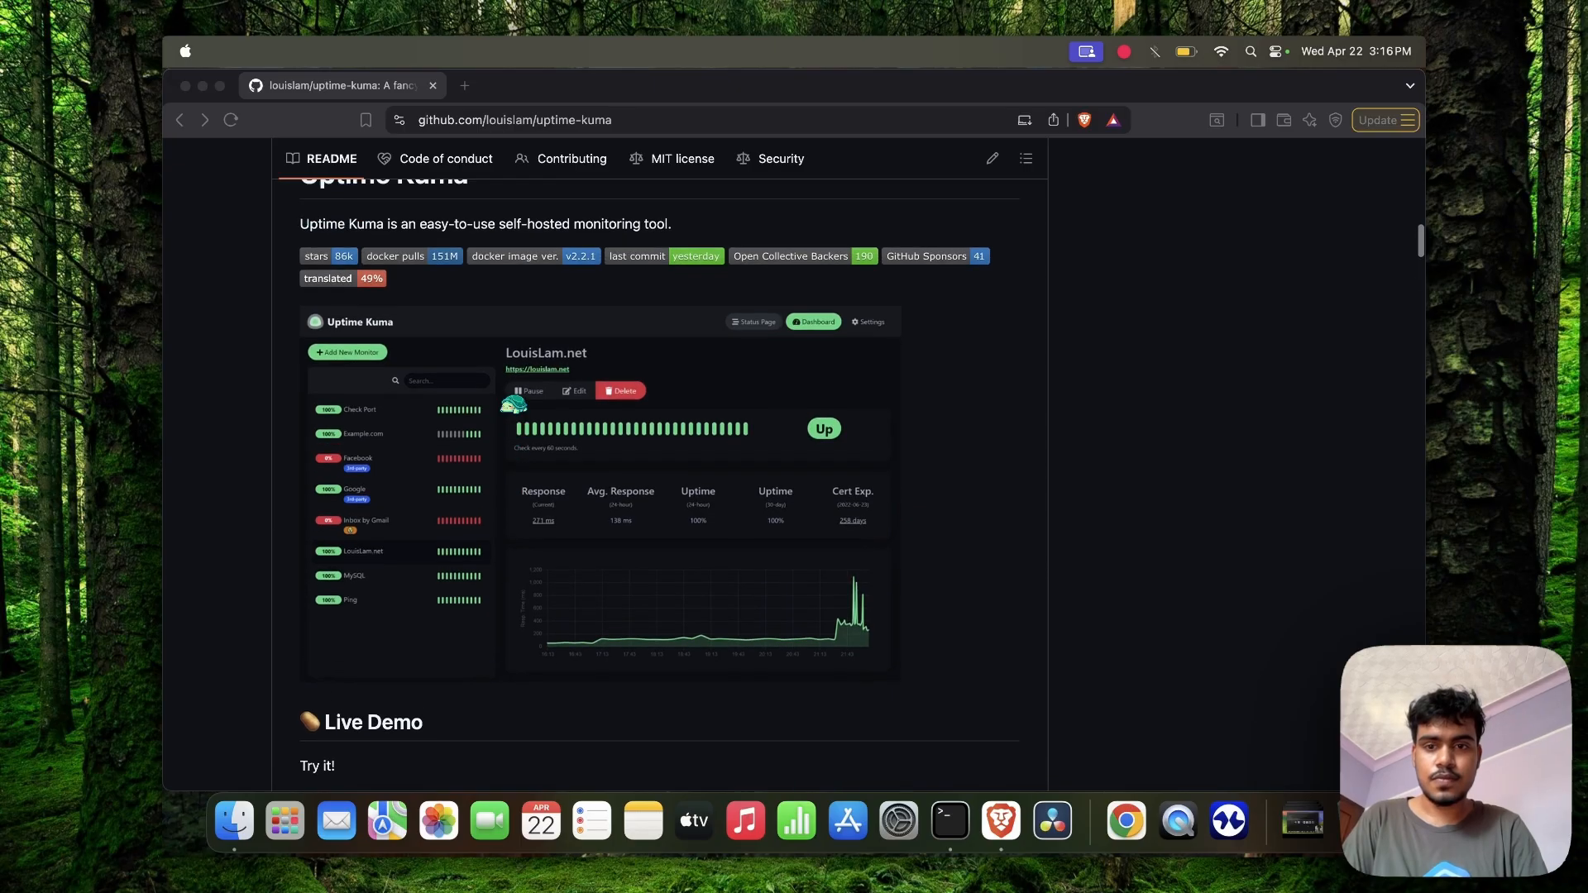
pyautogui.scroll(4, 537, 381)
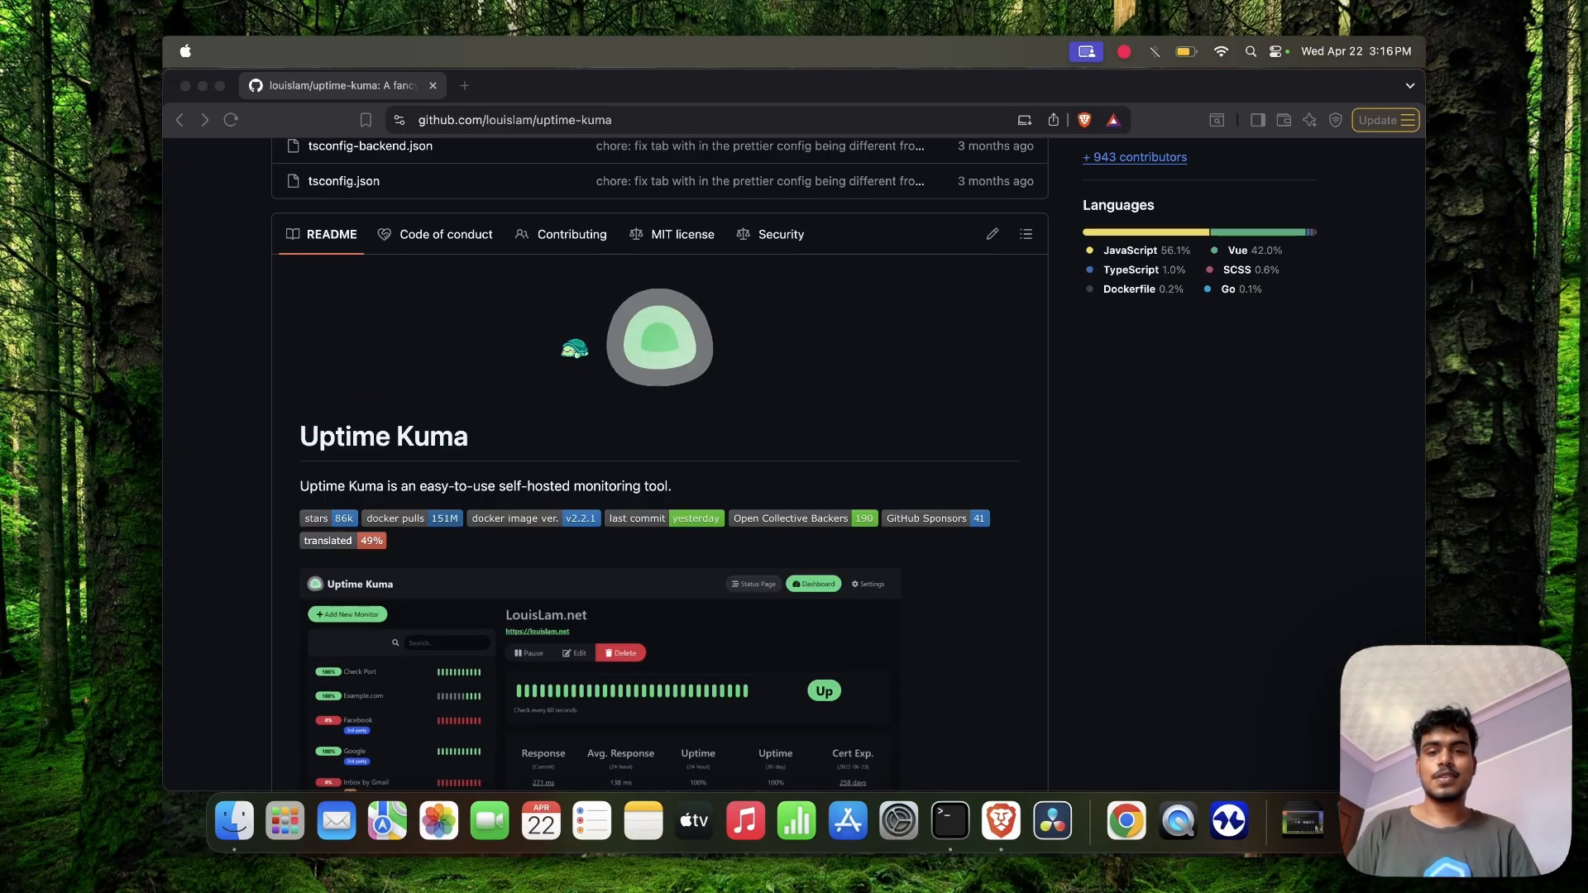
pyautogui.scroll(-1, 574, 349)
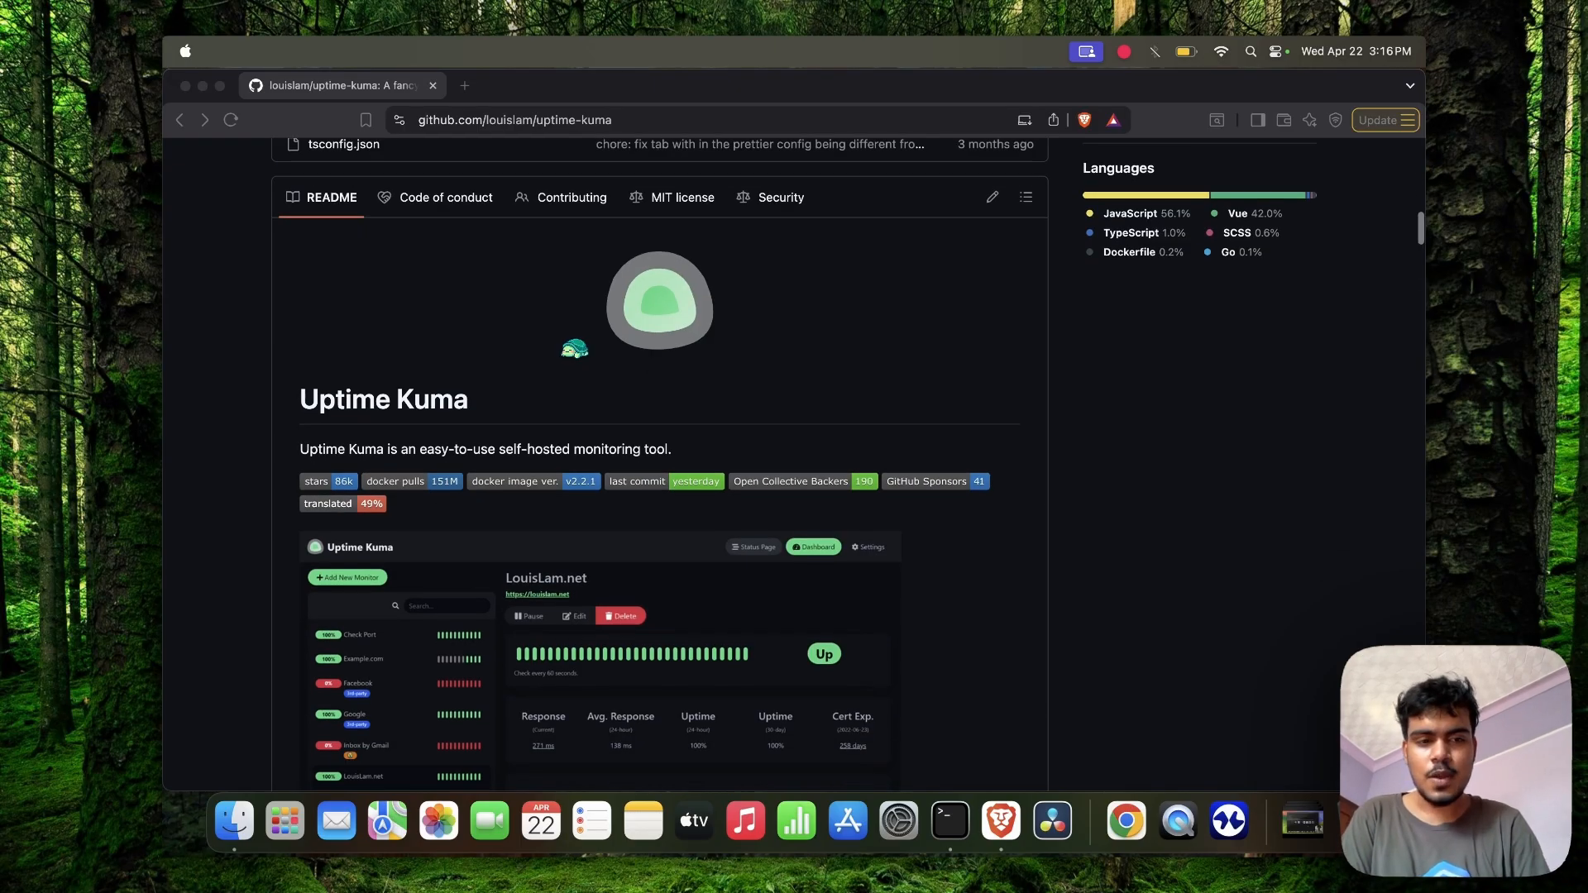
pyautogui.scroll(-1, 560, 263)
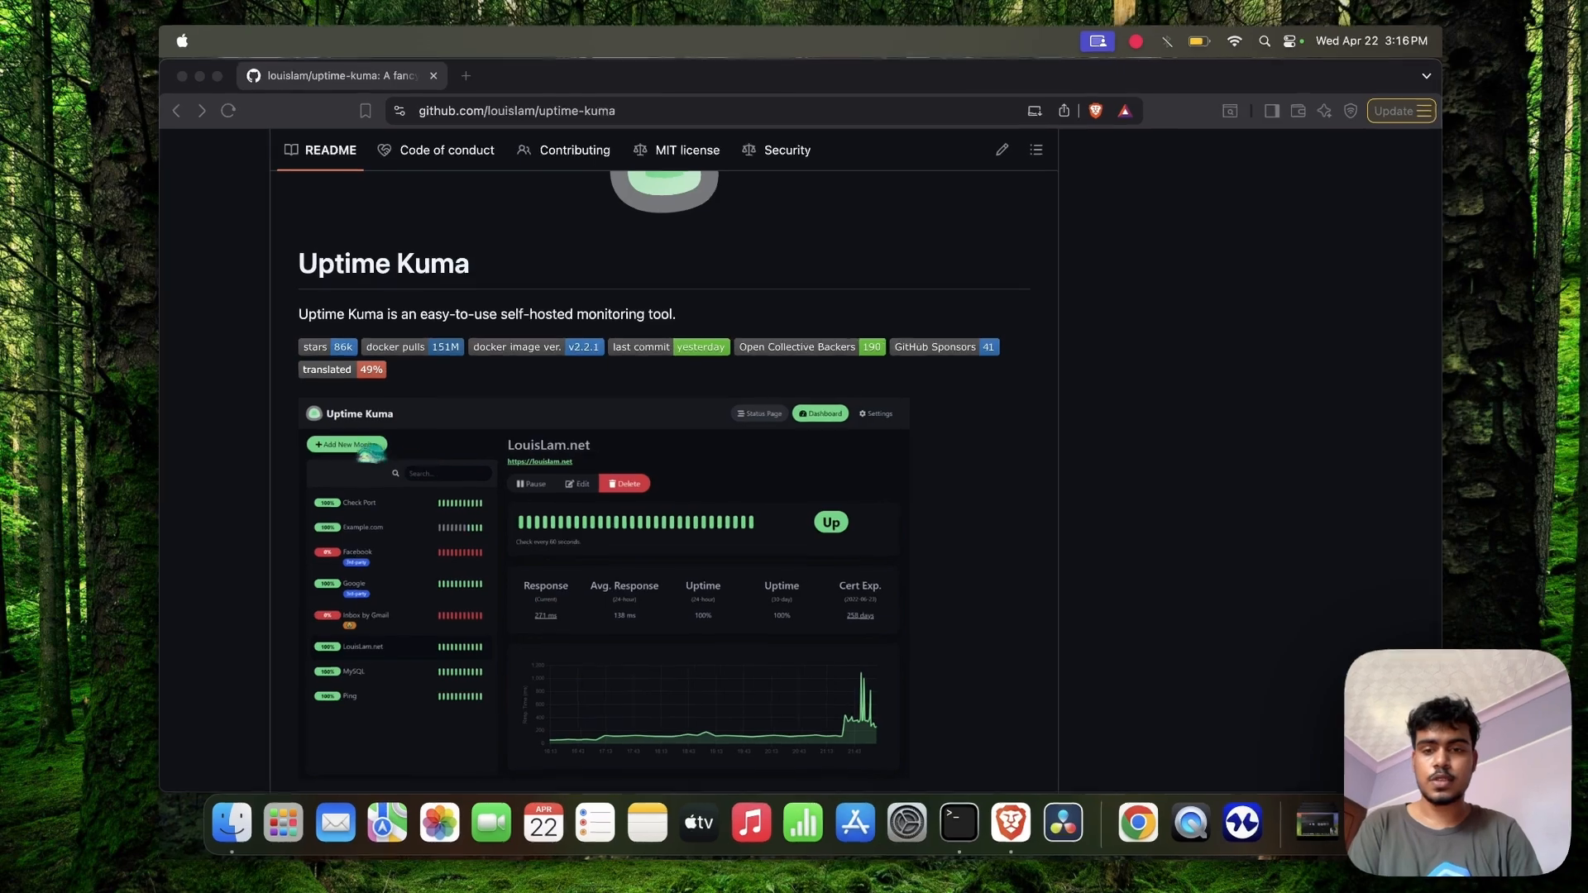
pyautogui.scroll(-10, 447, 482)
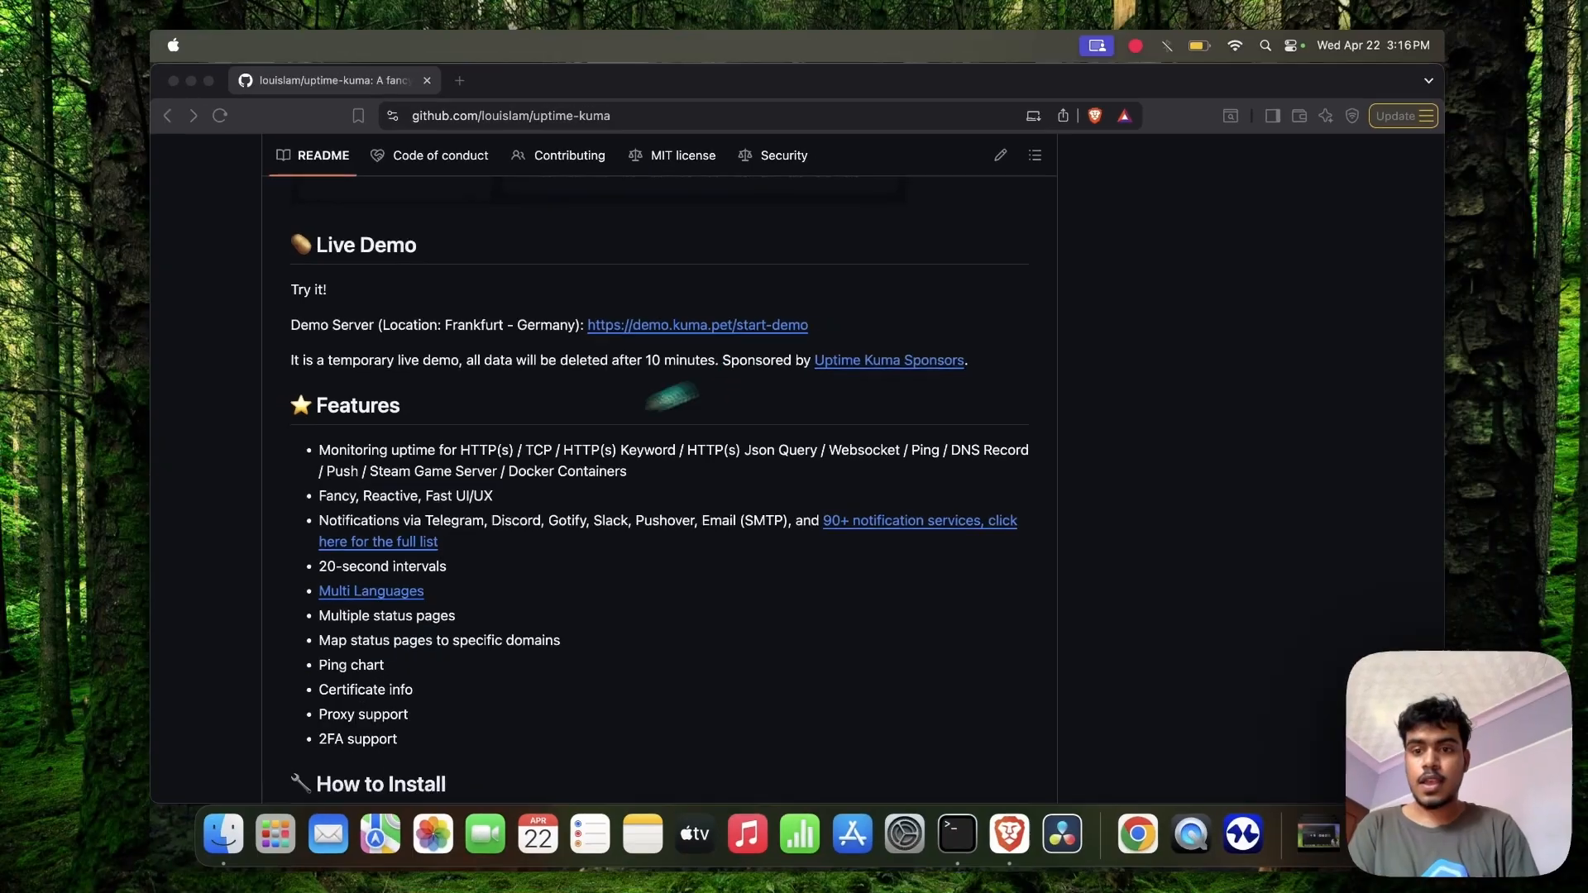
pyautogui.scroll(-2, 672, 397)
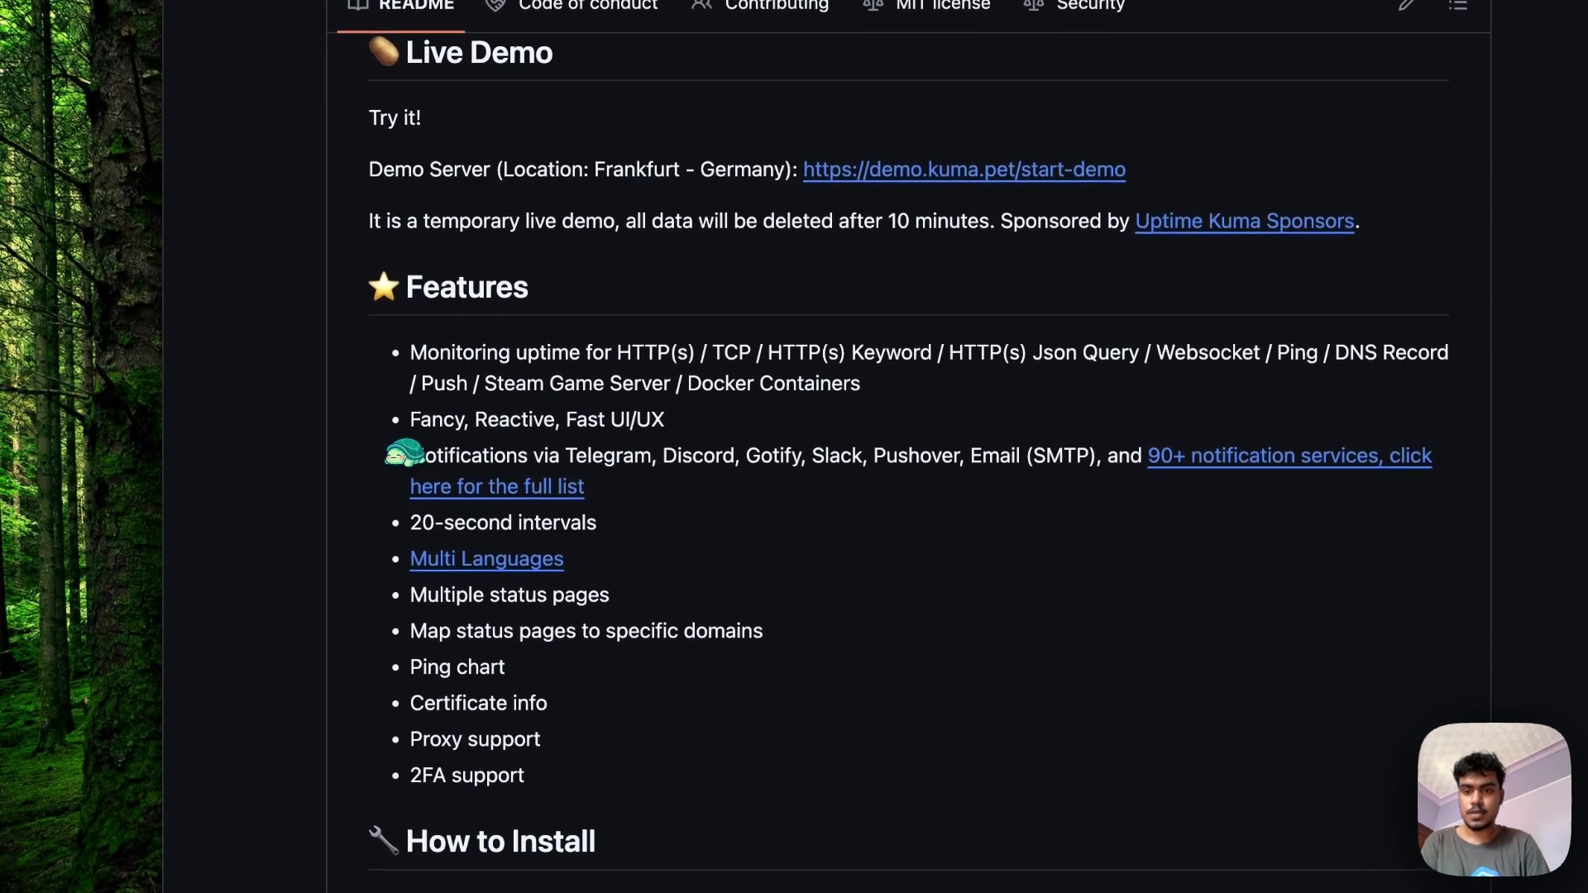
pyautogui.moveTo(460, 455); pyautogui.dragTo(1063, 457)
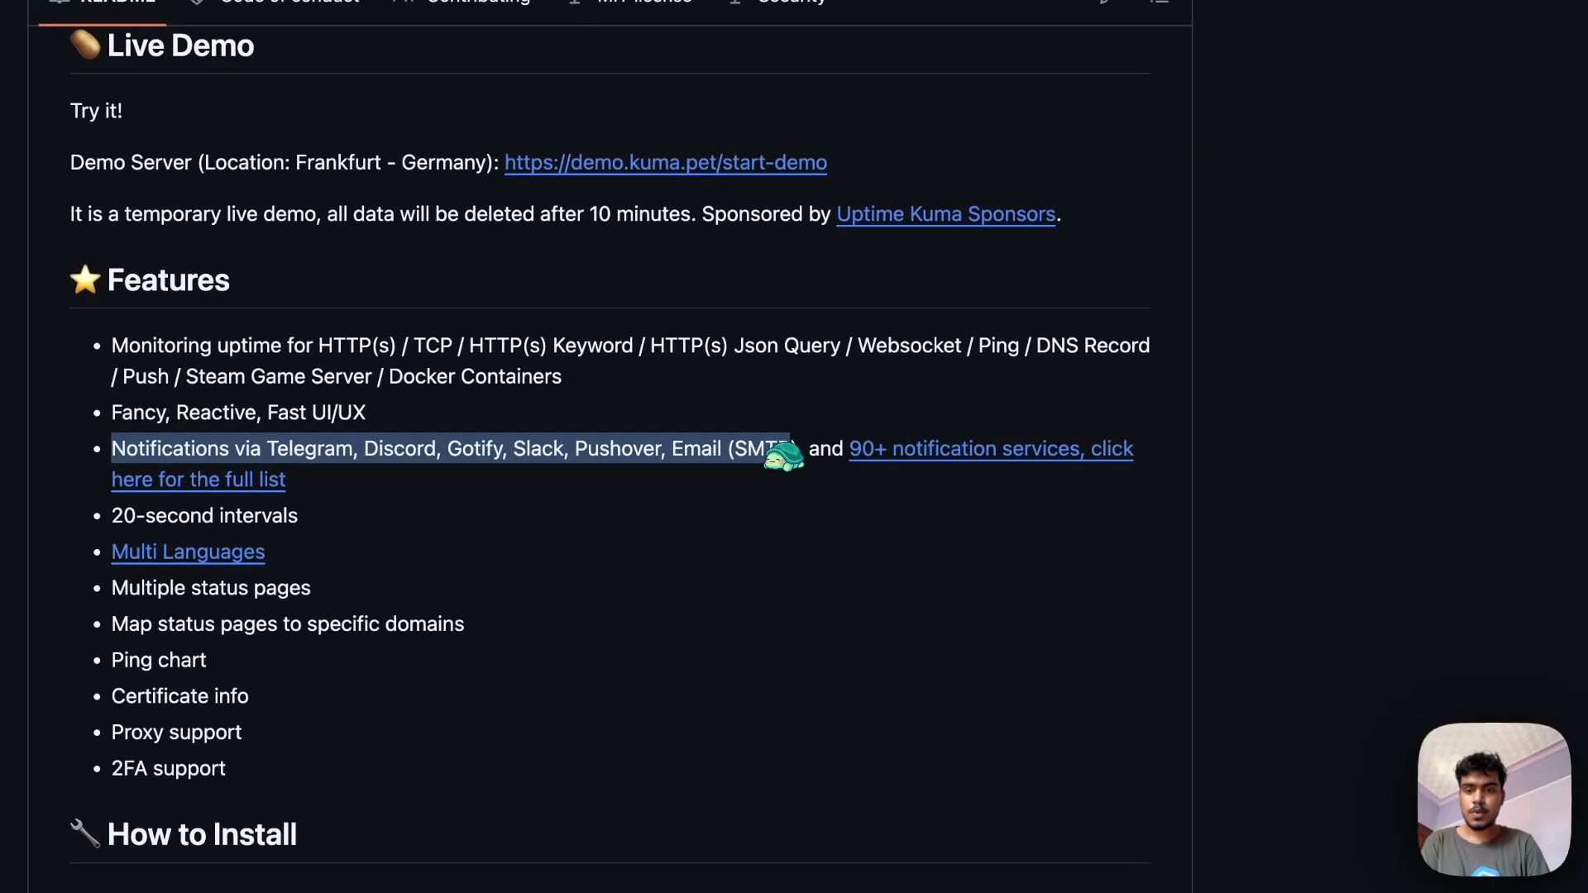
pyautogui.moveTo(781, 457); pyautogui.dragTo(792, 457)
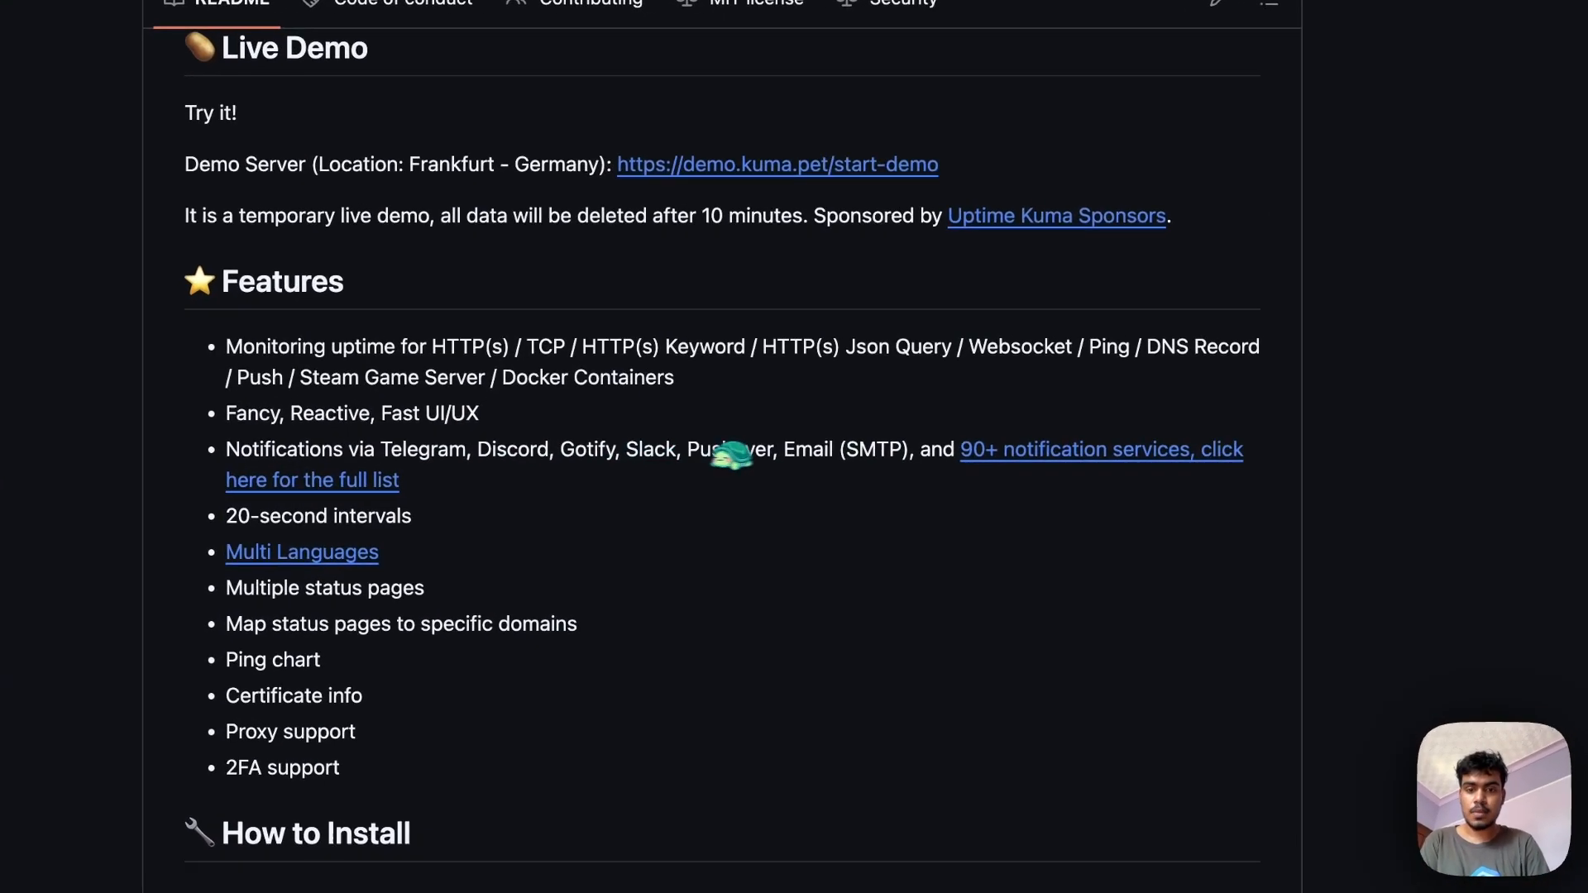
# Read the README's How to Install section, covering Docker Compose, the Docker command and the Non-Docker requirements and commands
pyautogui.scroll(-10, 736, 480)
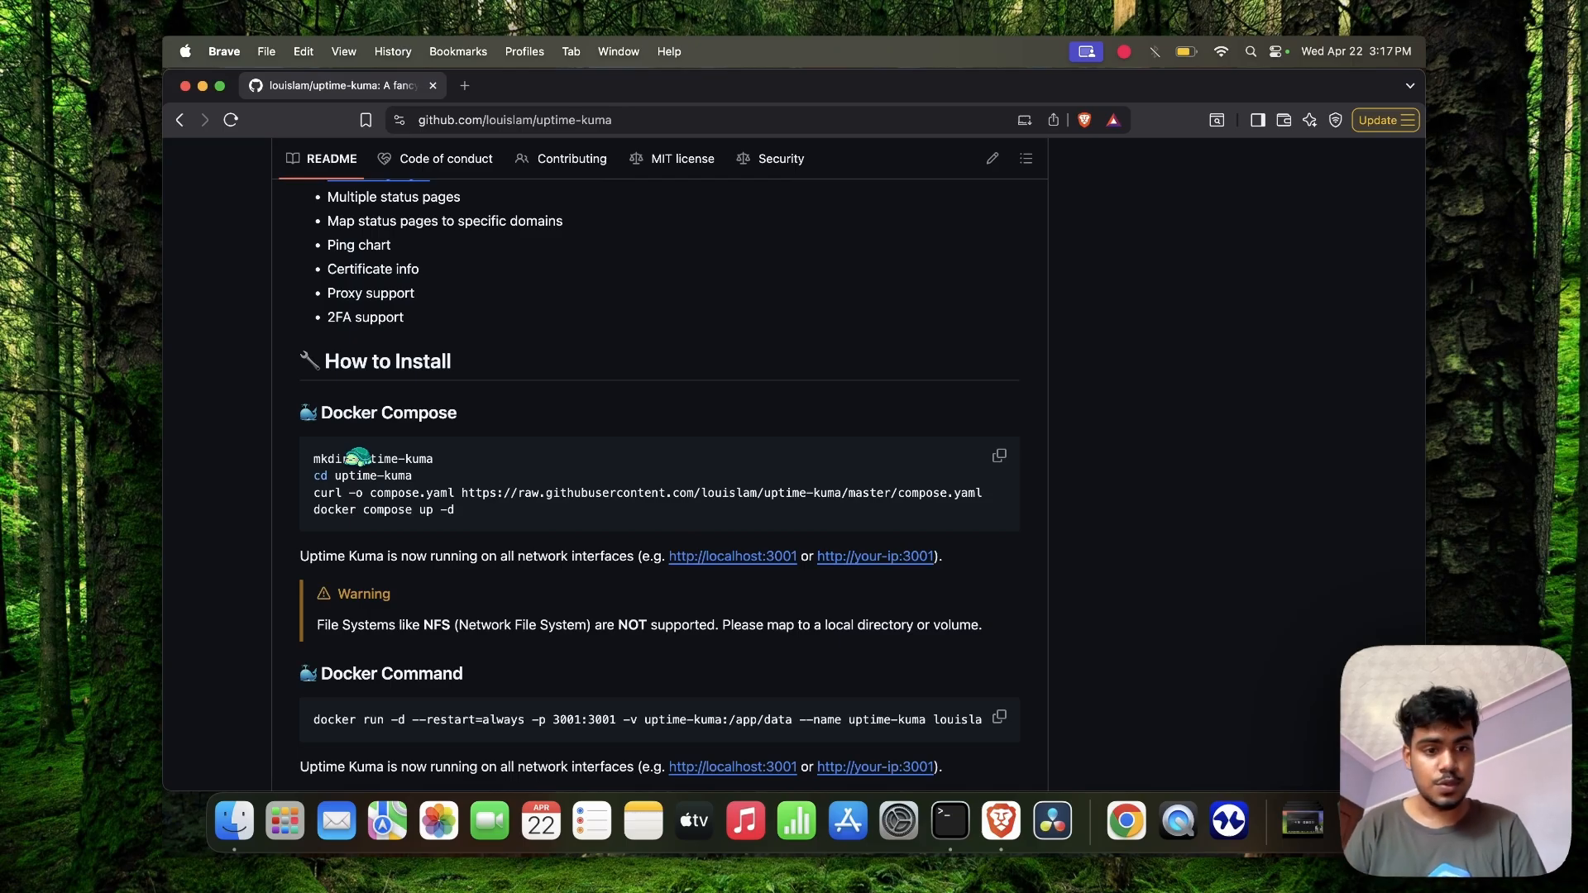
pyautogui.scroll(-4, 358, 457)
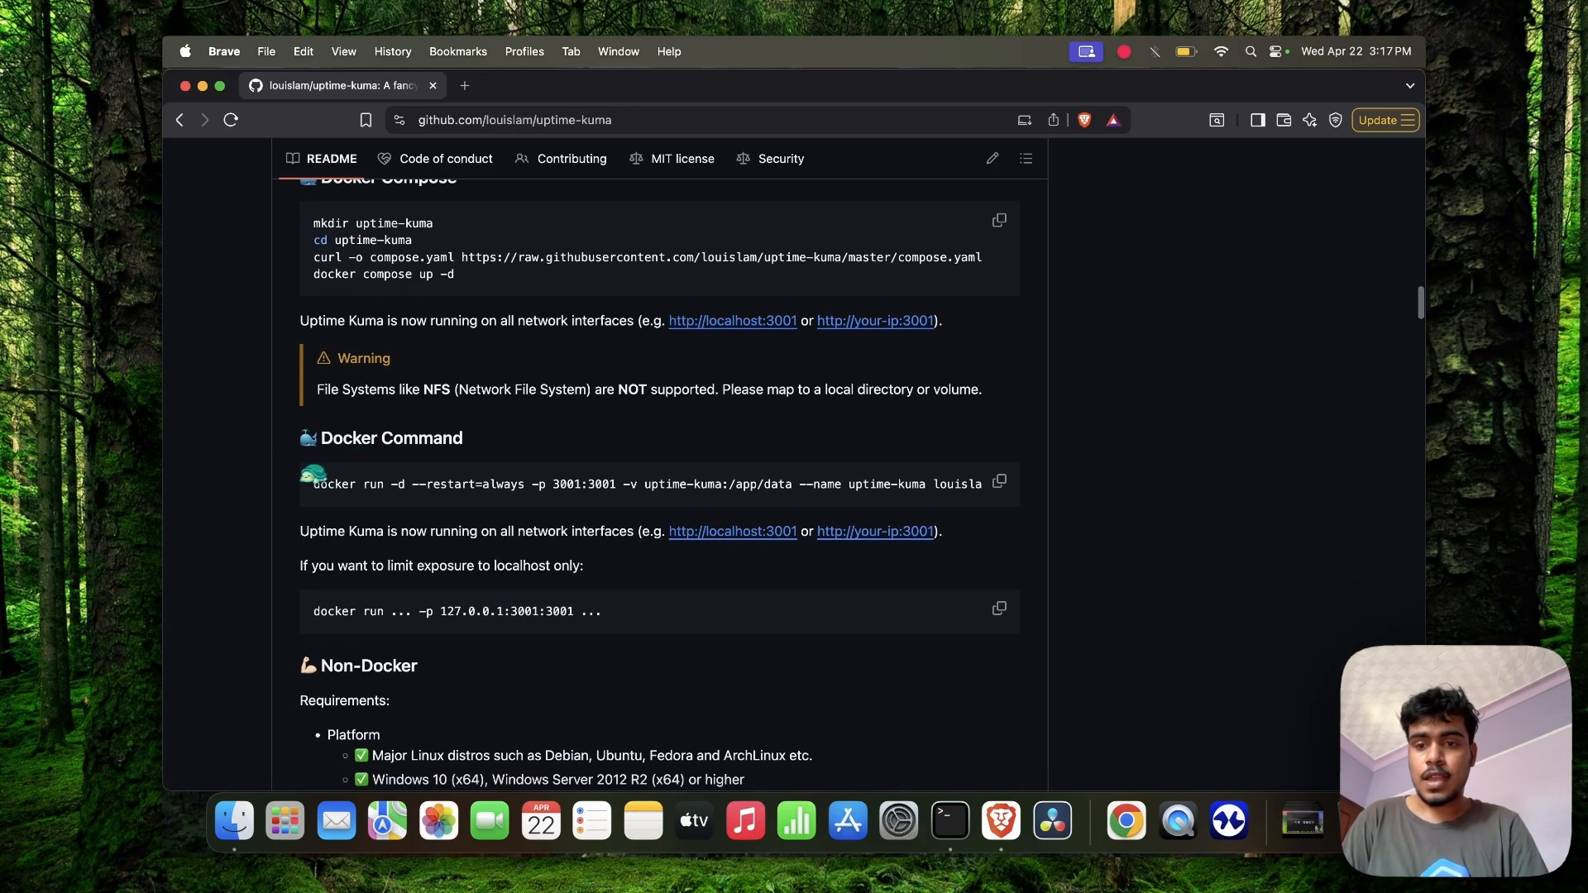
pyautogui.moveTo(423, 480); pyautogui.dragTo(689, 484)
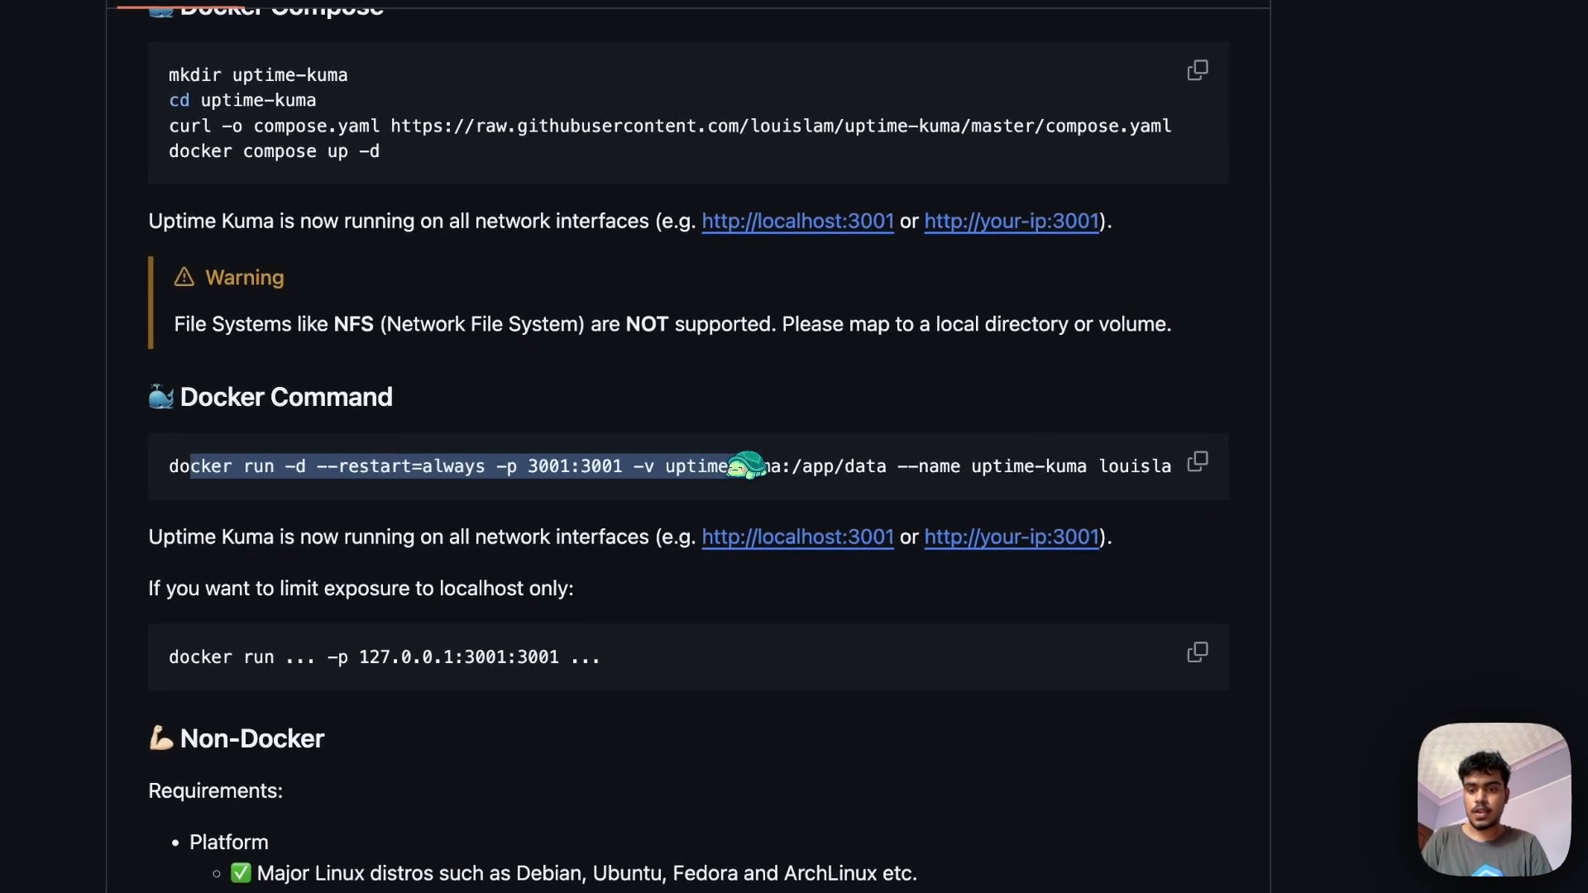
pyautogui.scroll(-5, 703, 513)
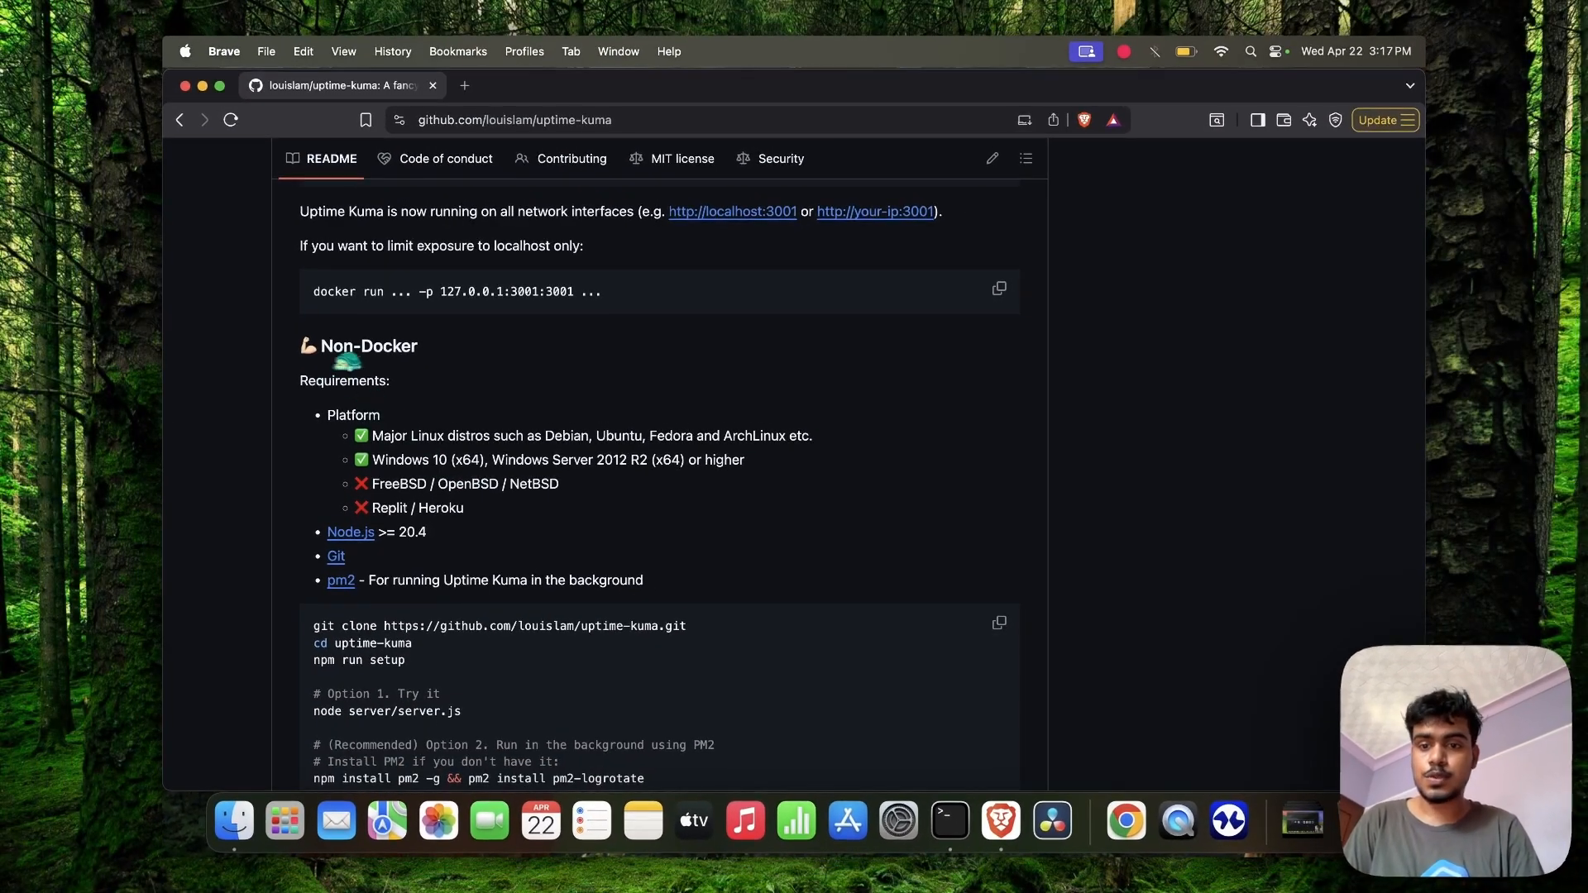
pyautogui.scroll(-2, 389, 405)
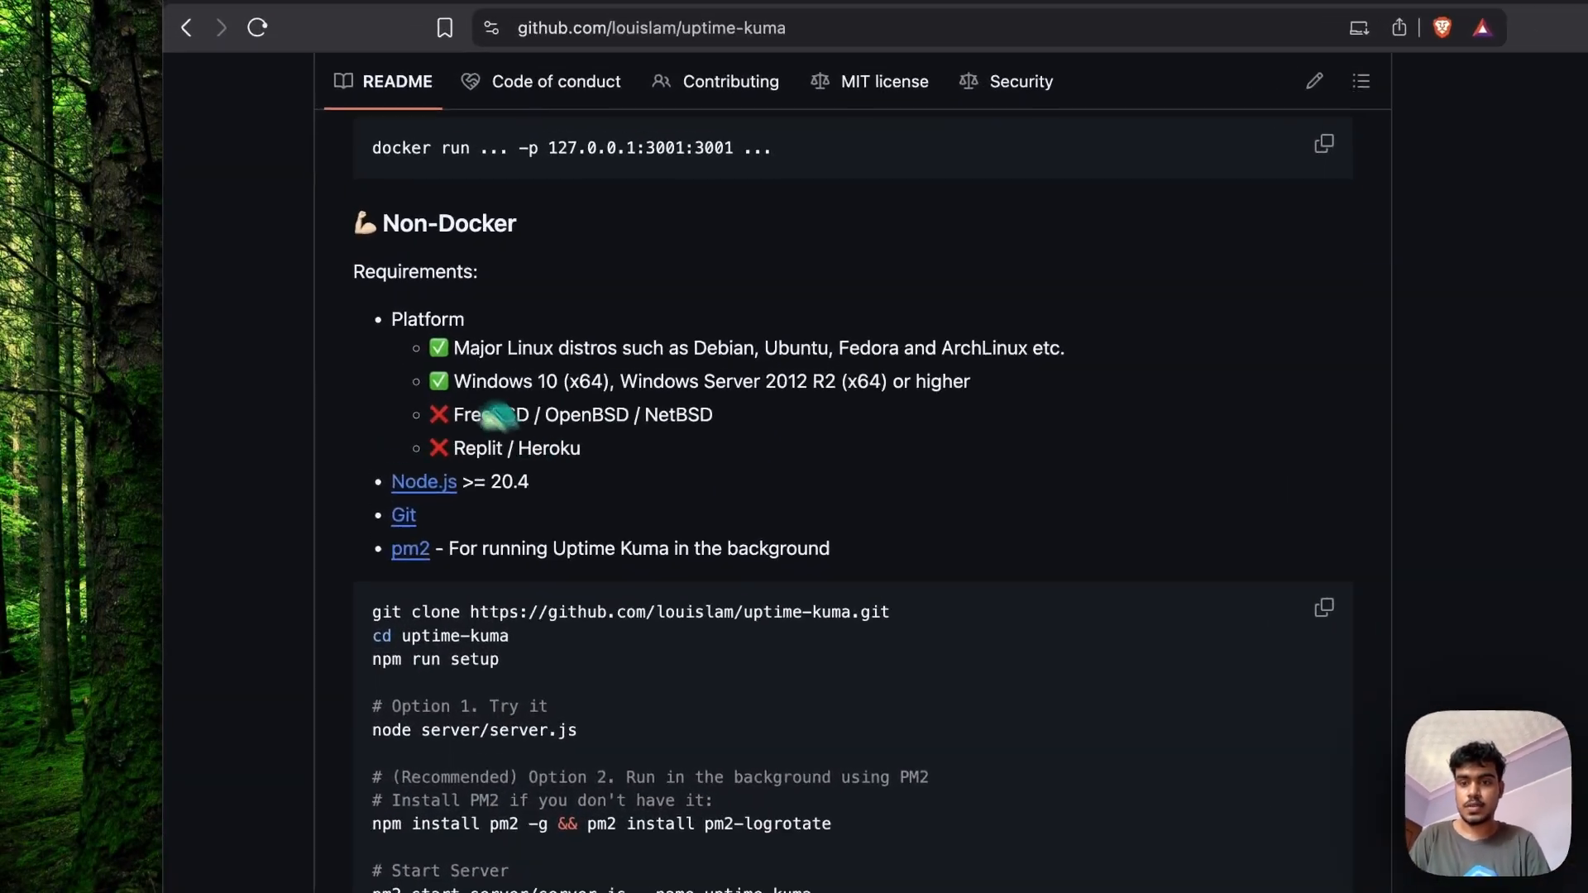
pyautogui.moveTo(416, 319); pyautogui.dragTo(680, 815)
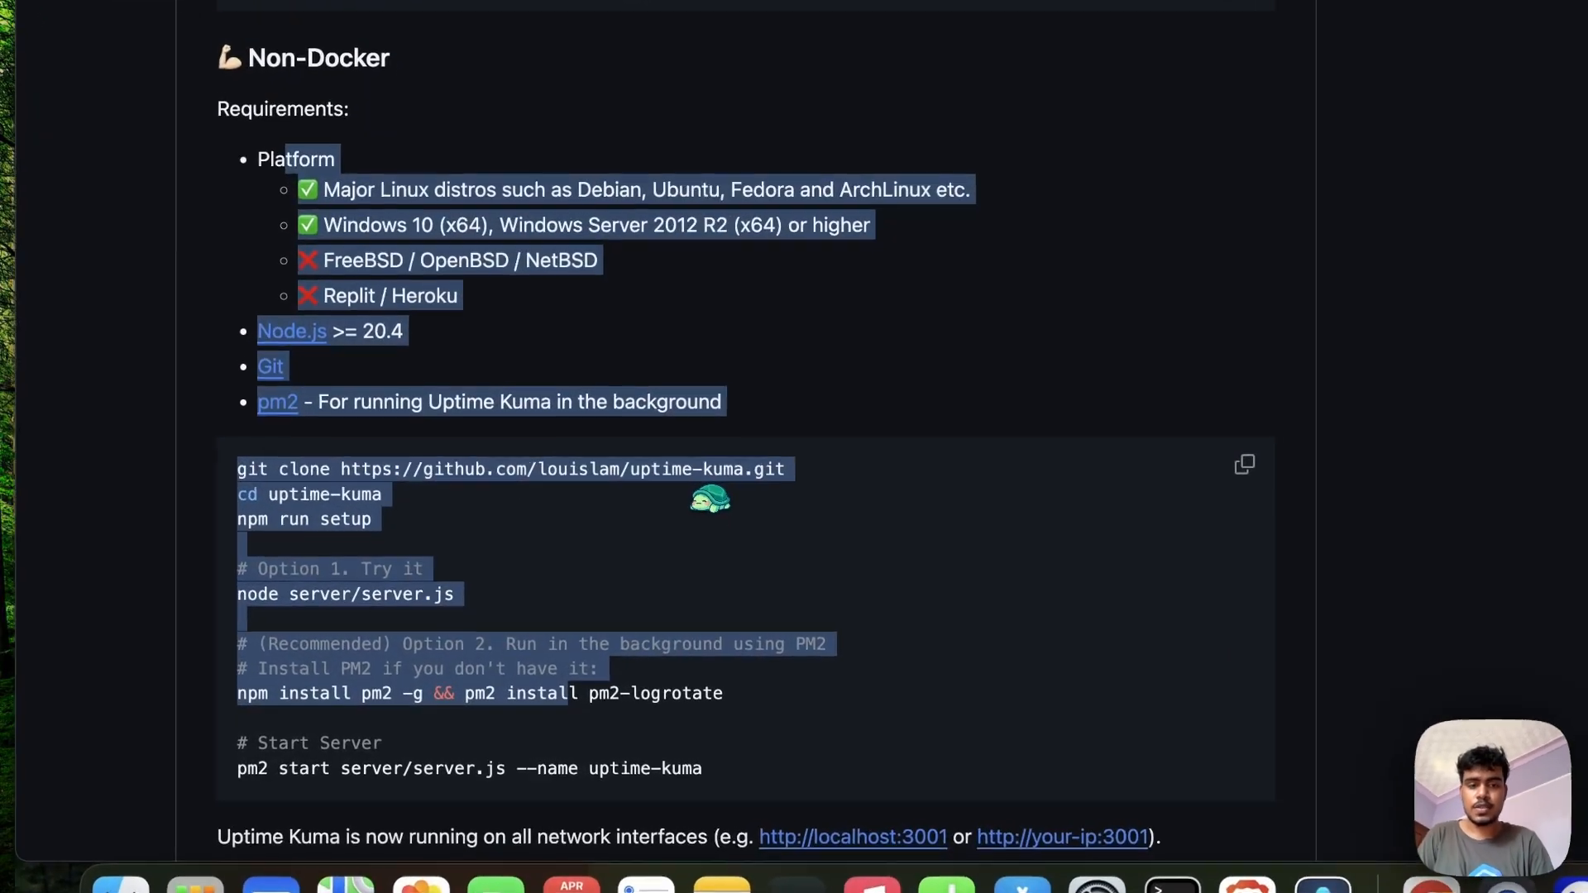
pyautogui.click(682, 525)
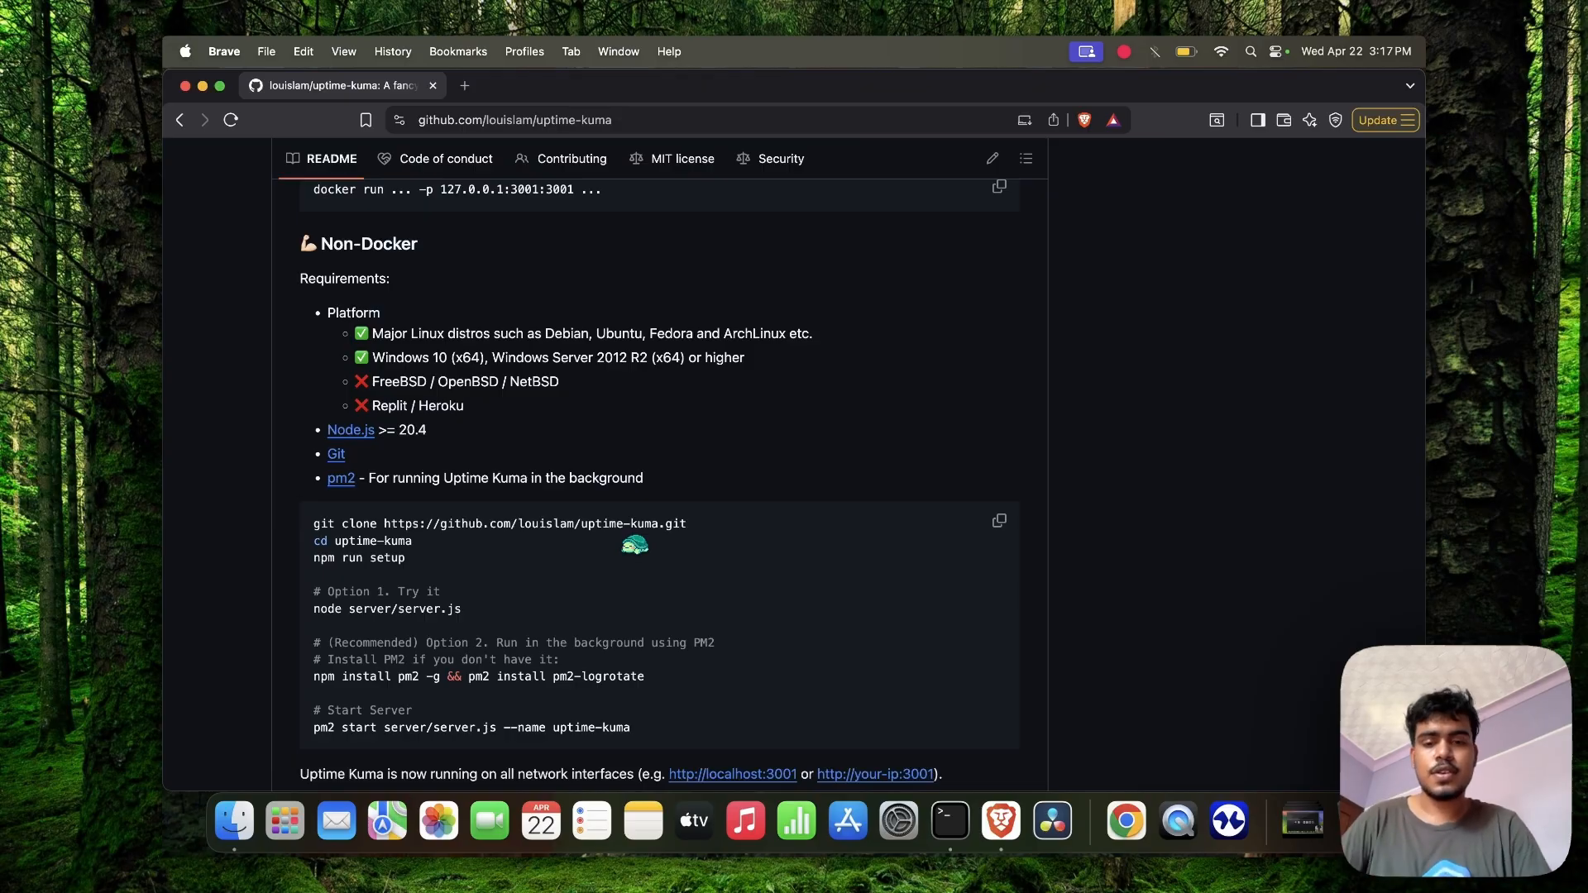
# Look through the rest of the README, from Advanced Installation and How to Update to the Sponsors section
pyautogui.scroll(-10, 636, 544)
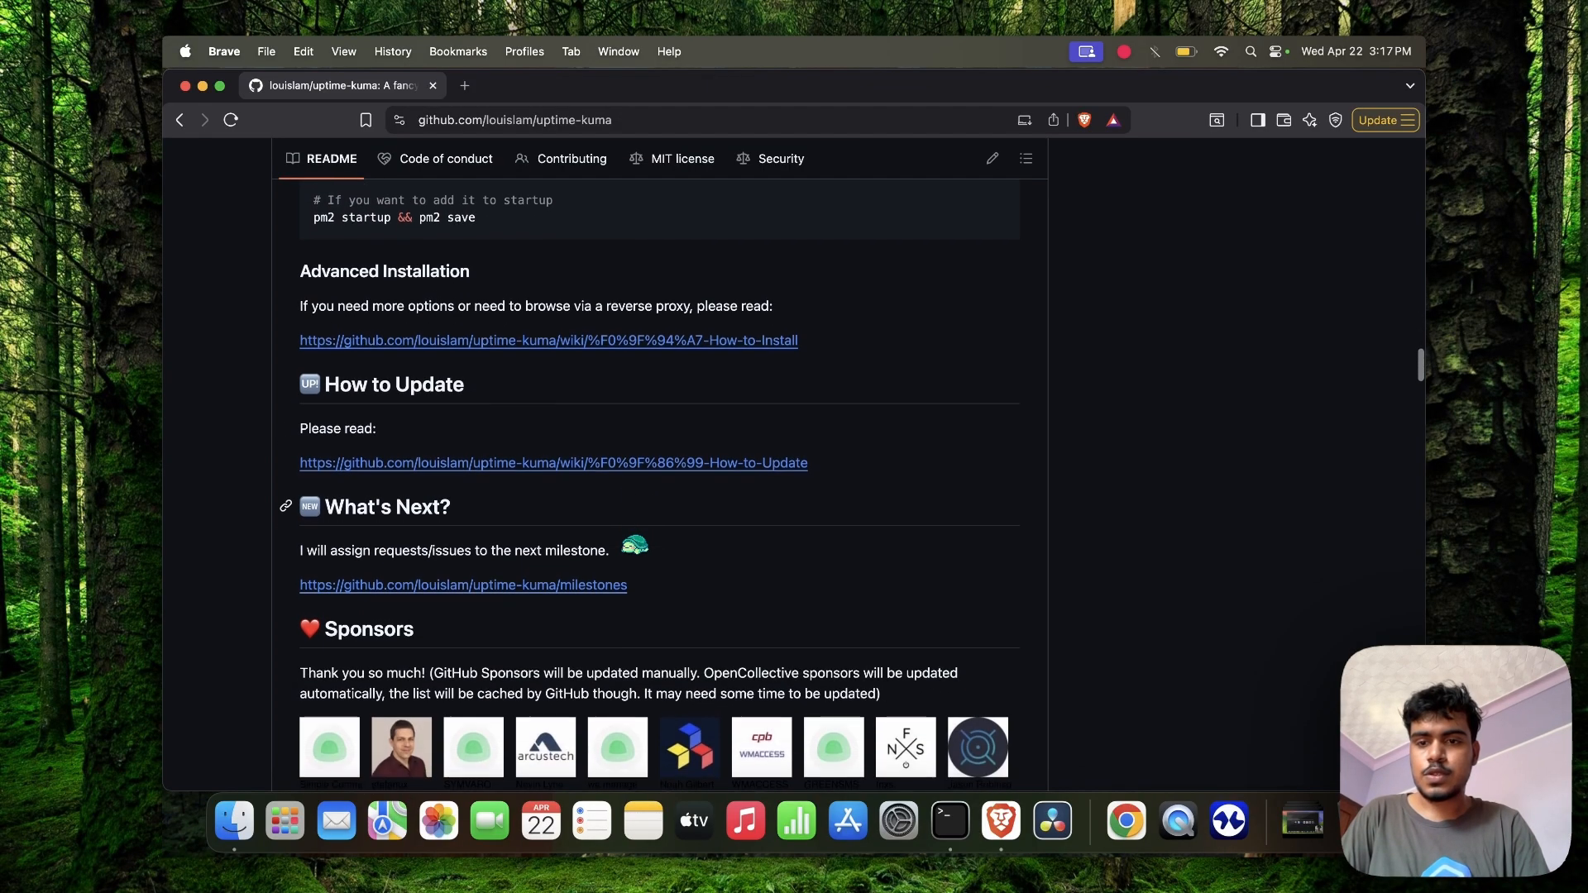
pyautogui.scroll(-3, 634, 544)
pyautogui.scroll(3, 634, 544)
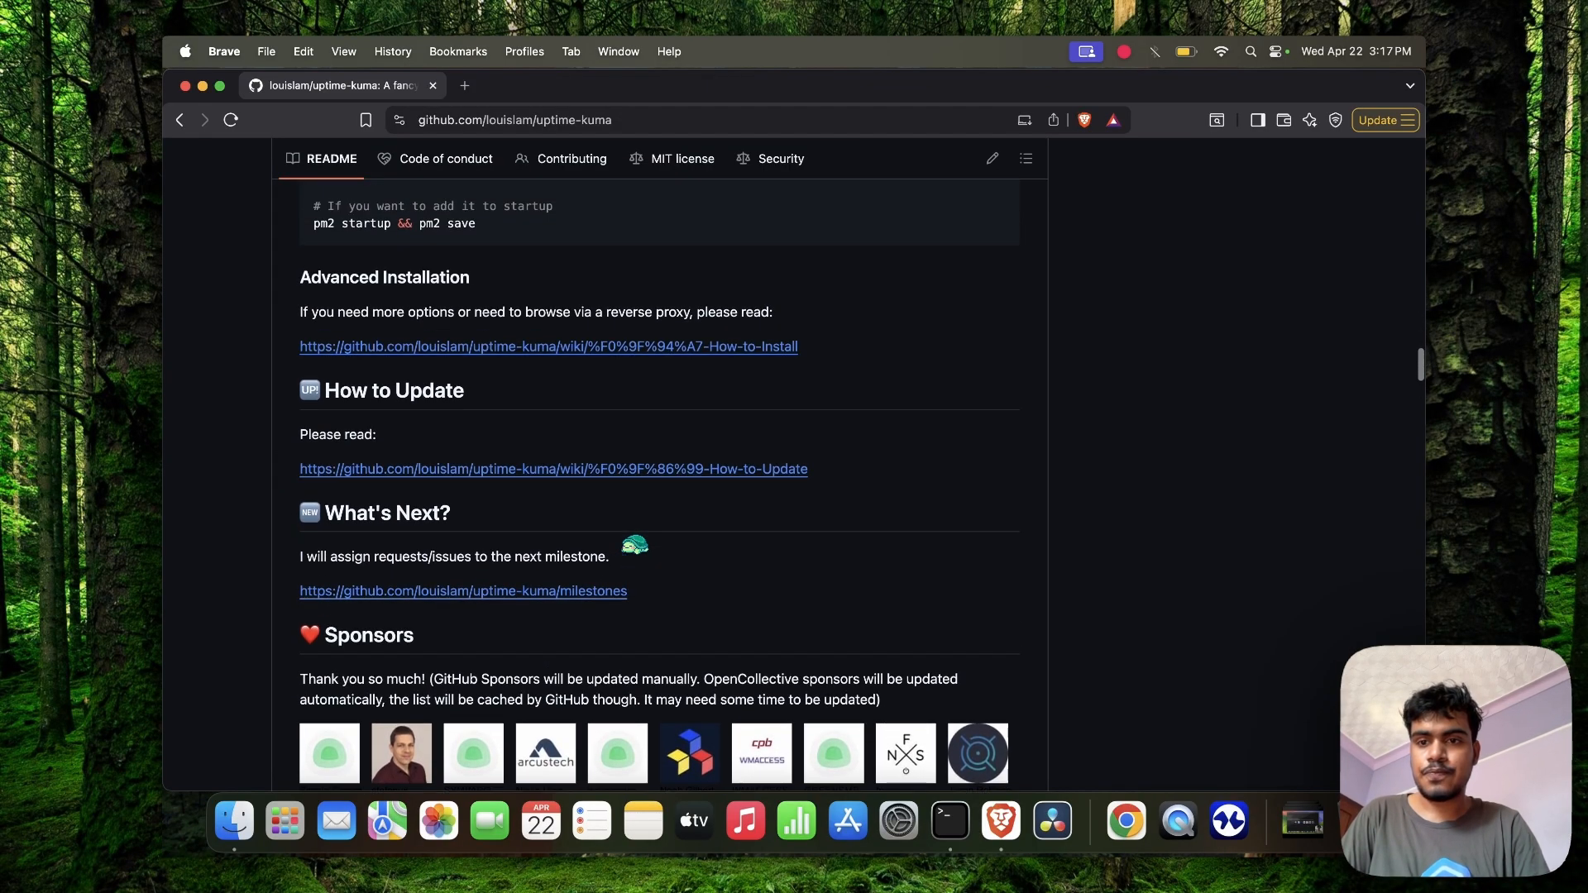
pyautogui.scroll(-3, 635, 545)
pyautogui.scroll(-12, 407, 536)
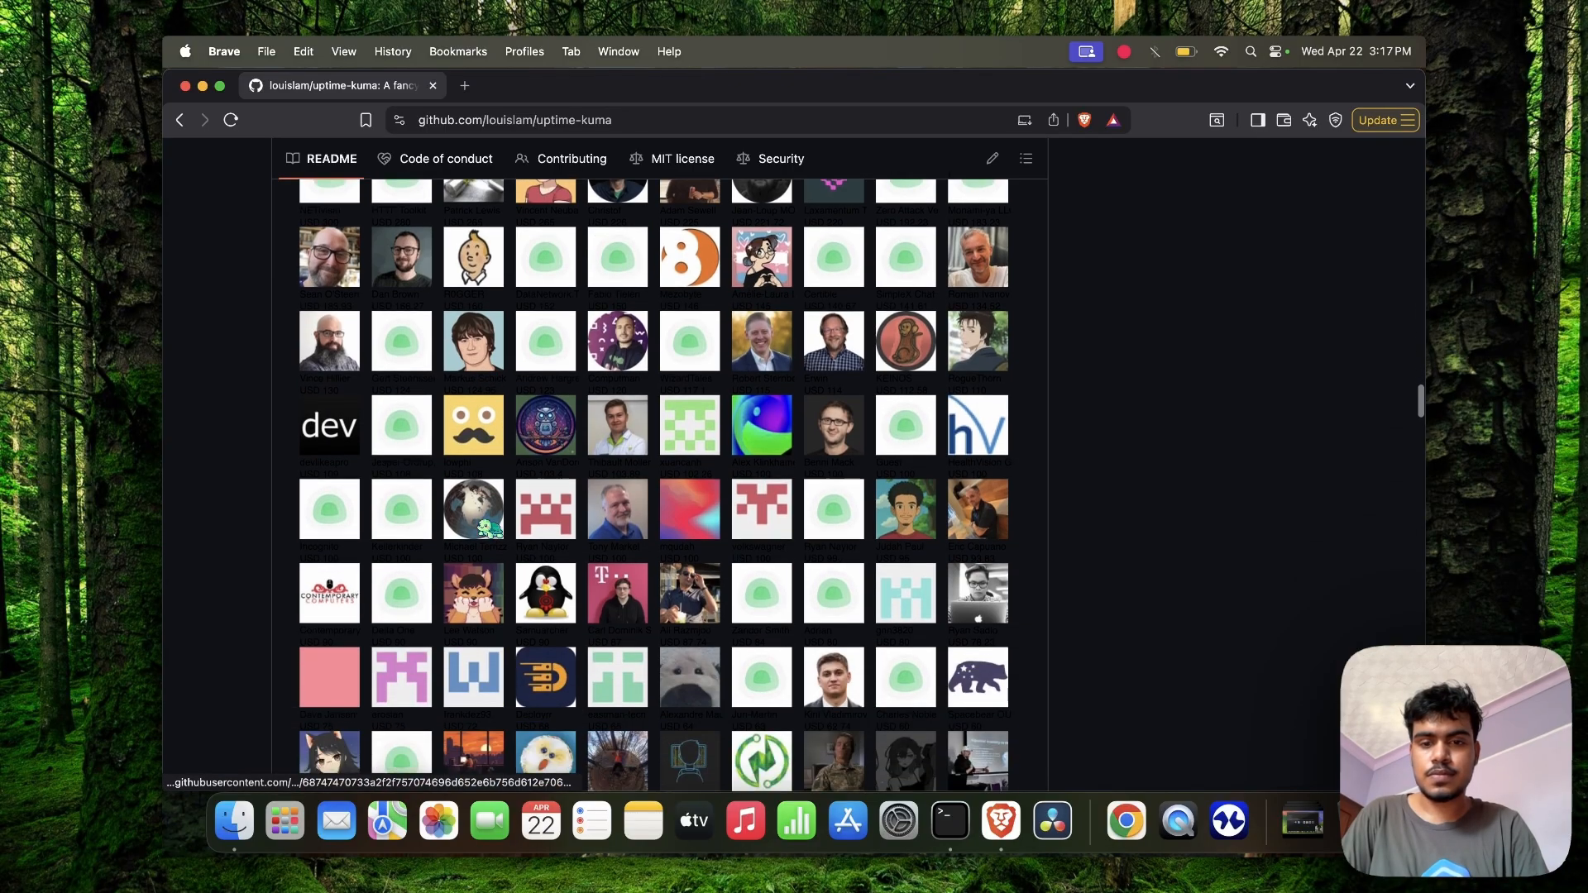
# Look through the rest of the README's sponsors and its More Screenshots section, covering Light Mode, Status Page, Settings Page and Telegram Notification Sample
pyautogui.scroll(-10, 491, 530)
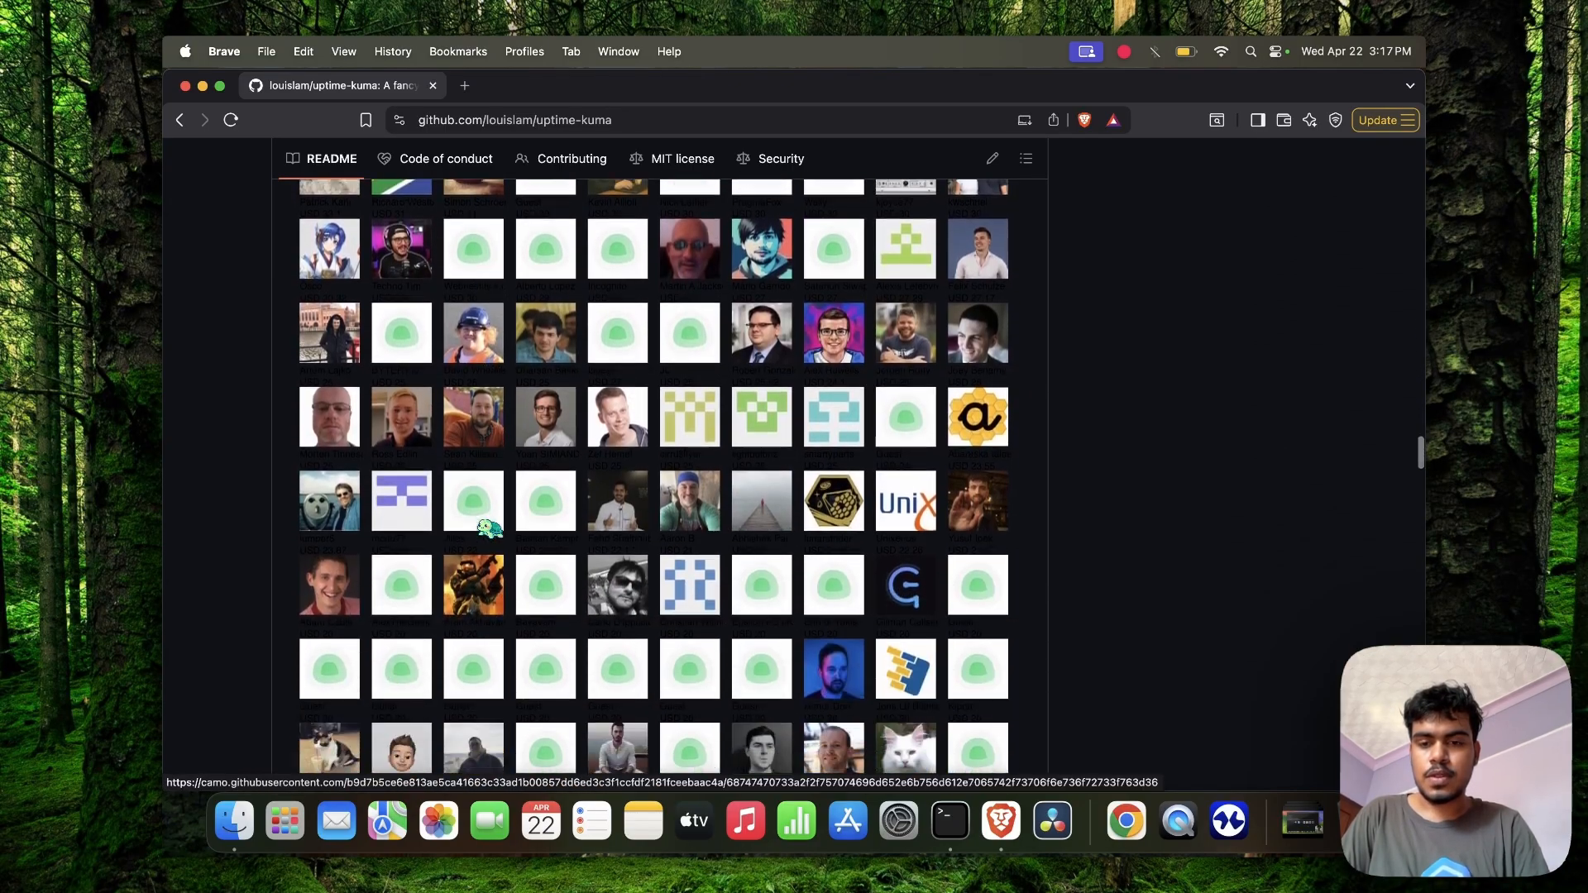
pyautogui.scroll(-15, 500, 378)
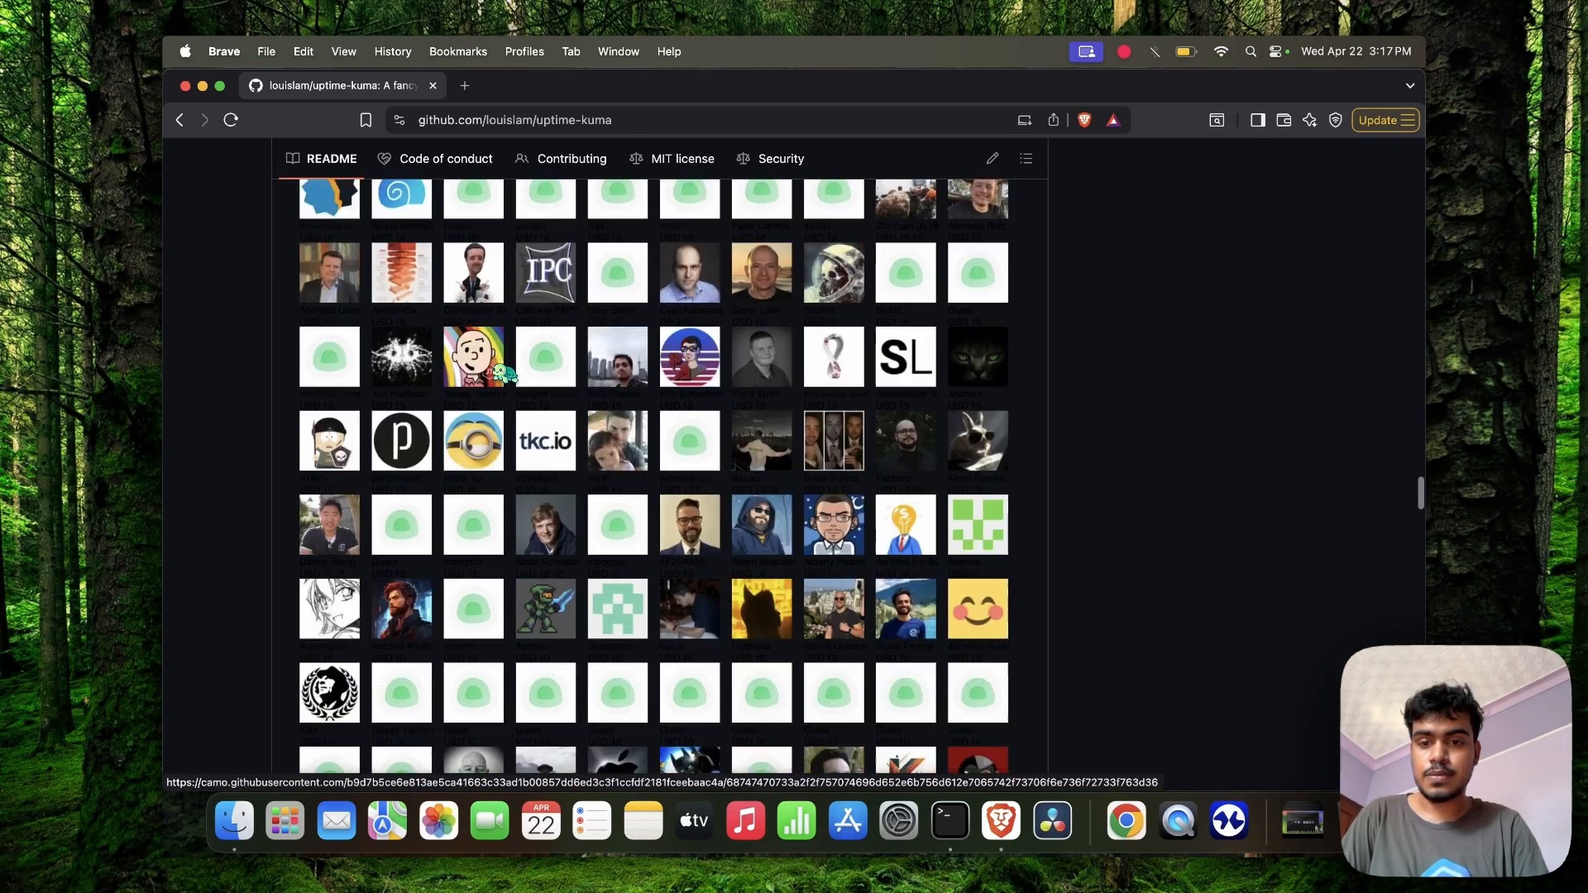
pyautogui.scroll(-15, 502, 373)
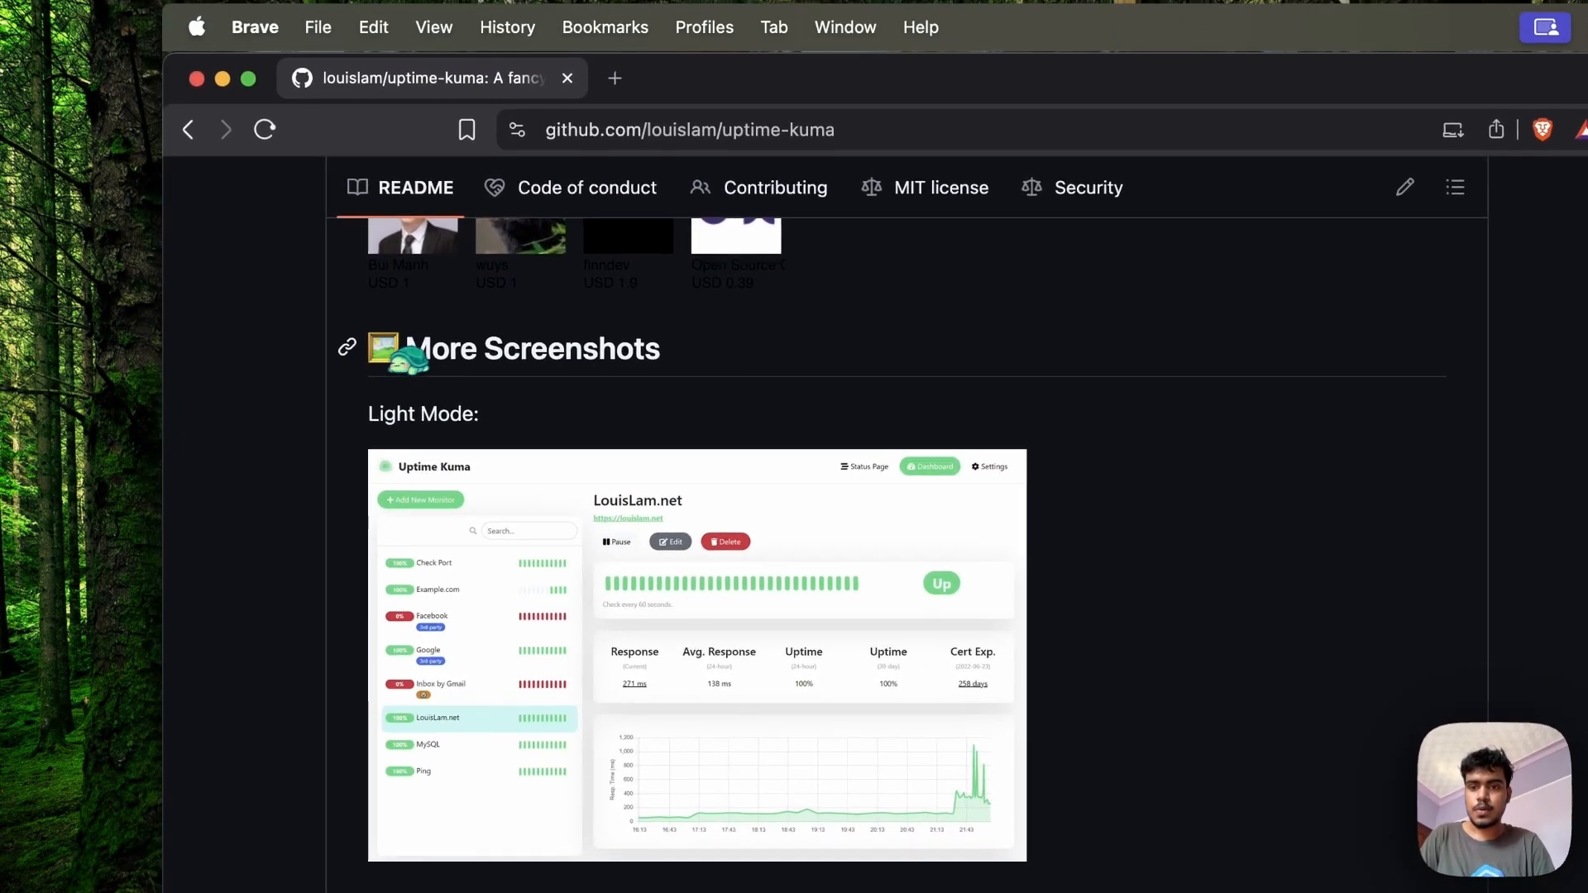
pyautogui.scroll(-1, 554, 504)
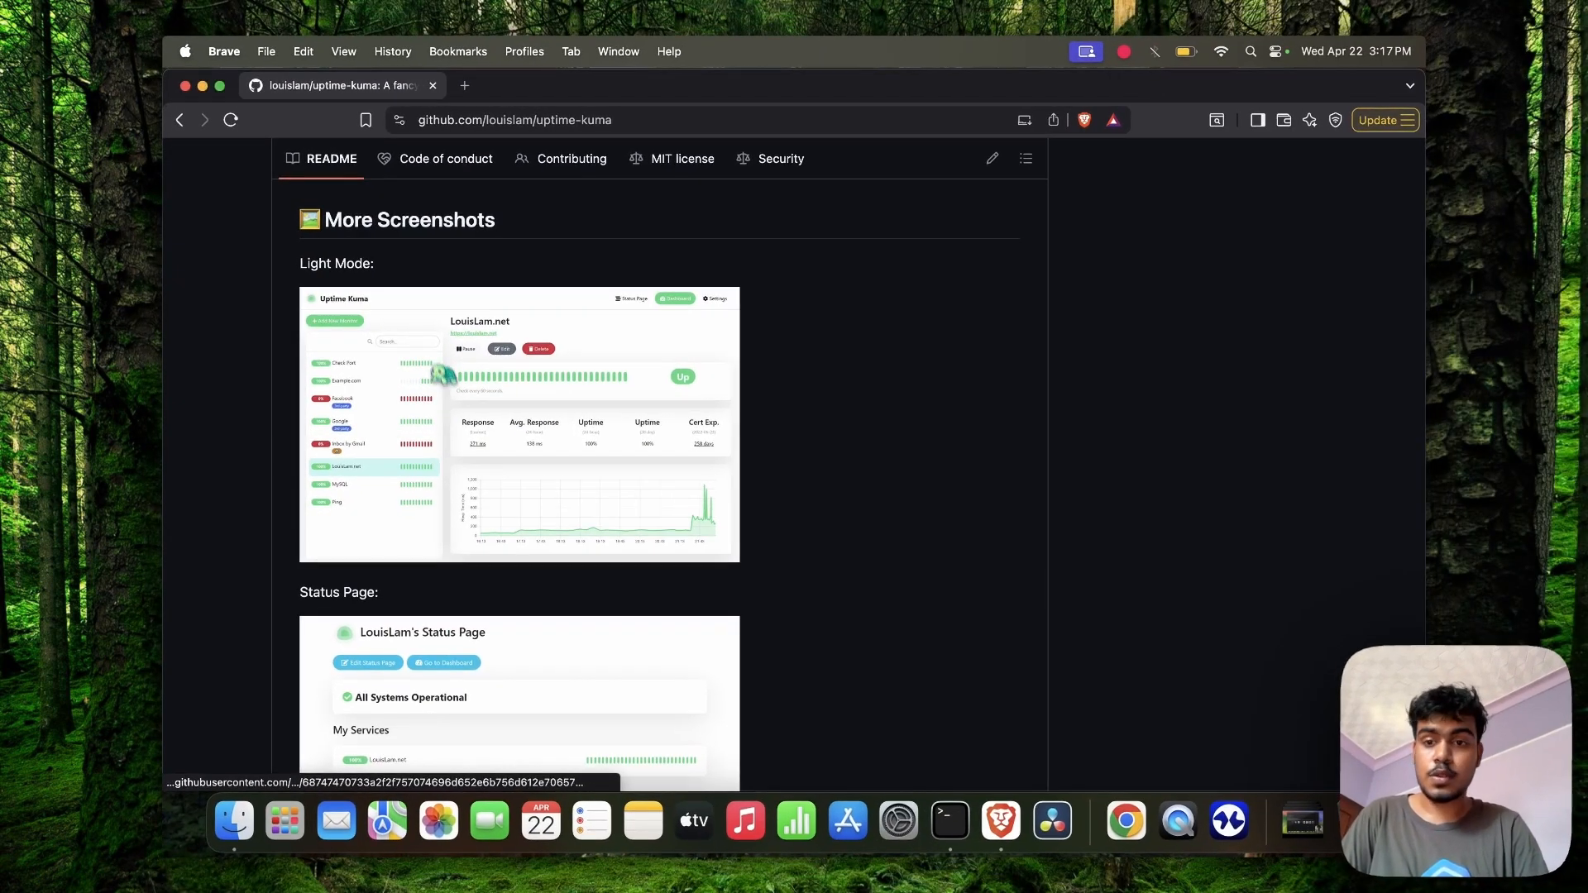
pyautogui.scroll(-1, 494, 421)
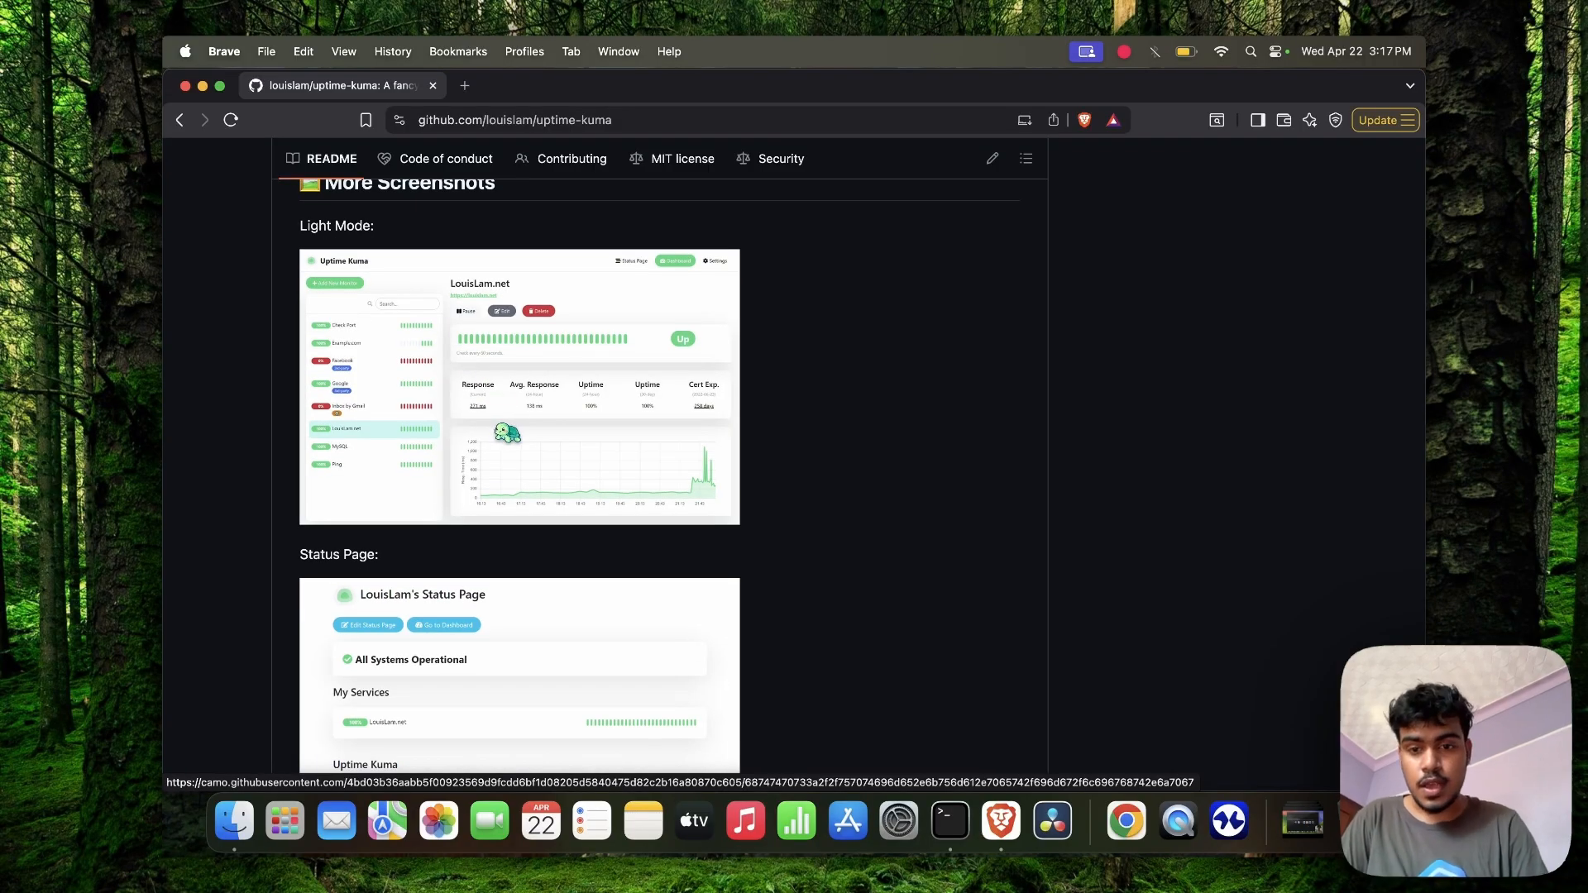
pyautogui.scroll(-4, 507, 433)
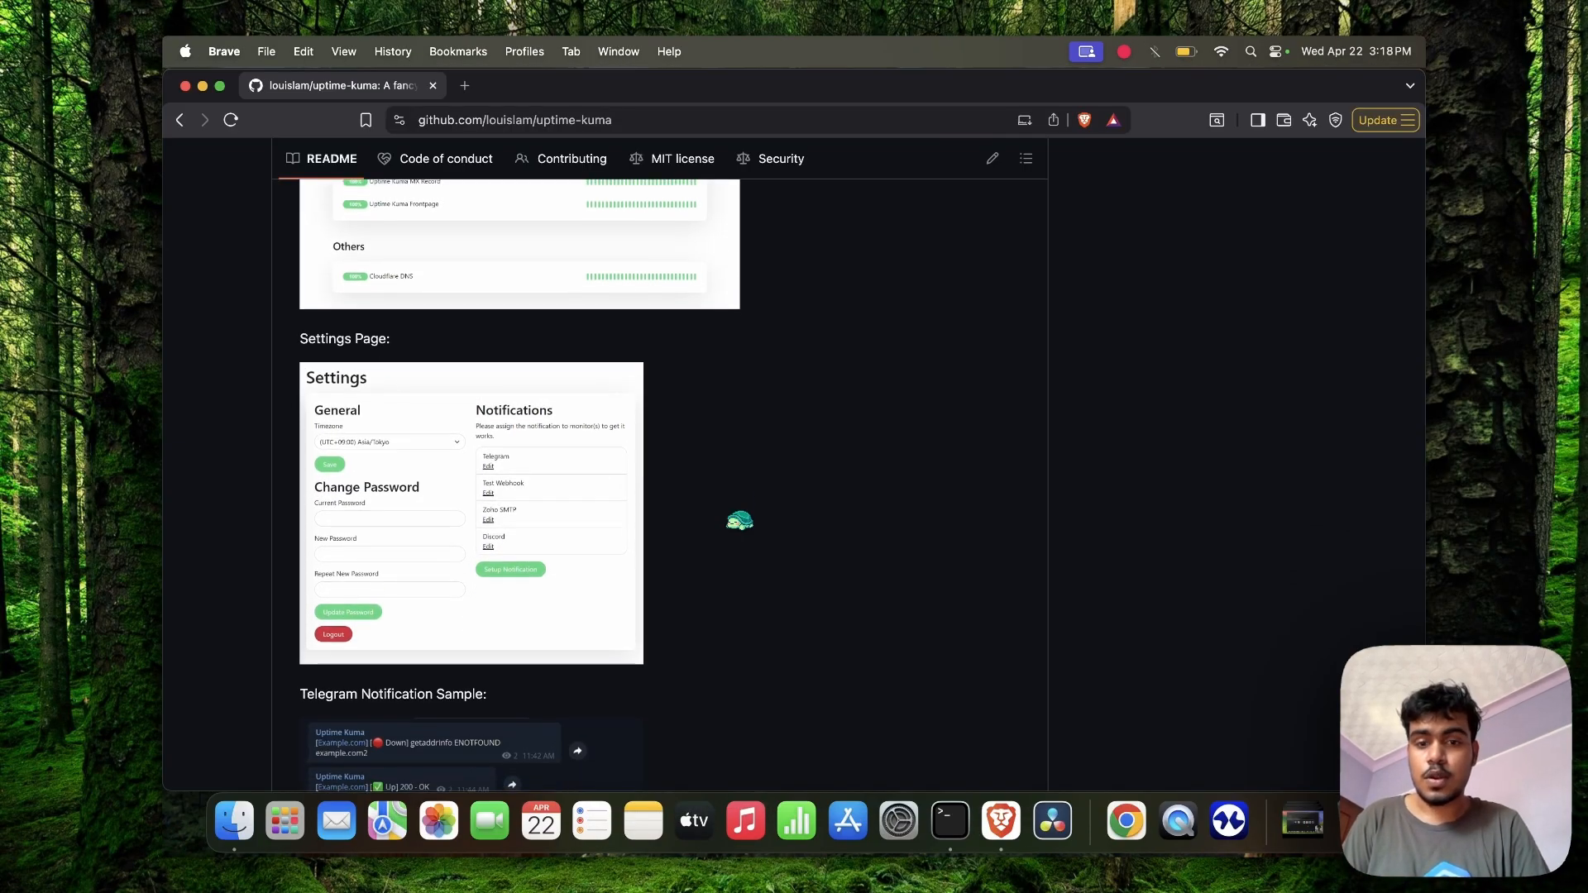
pyautogui.scroll(-2, 740, 521)
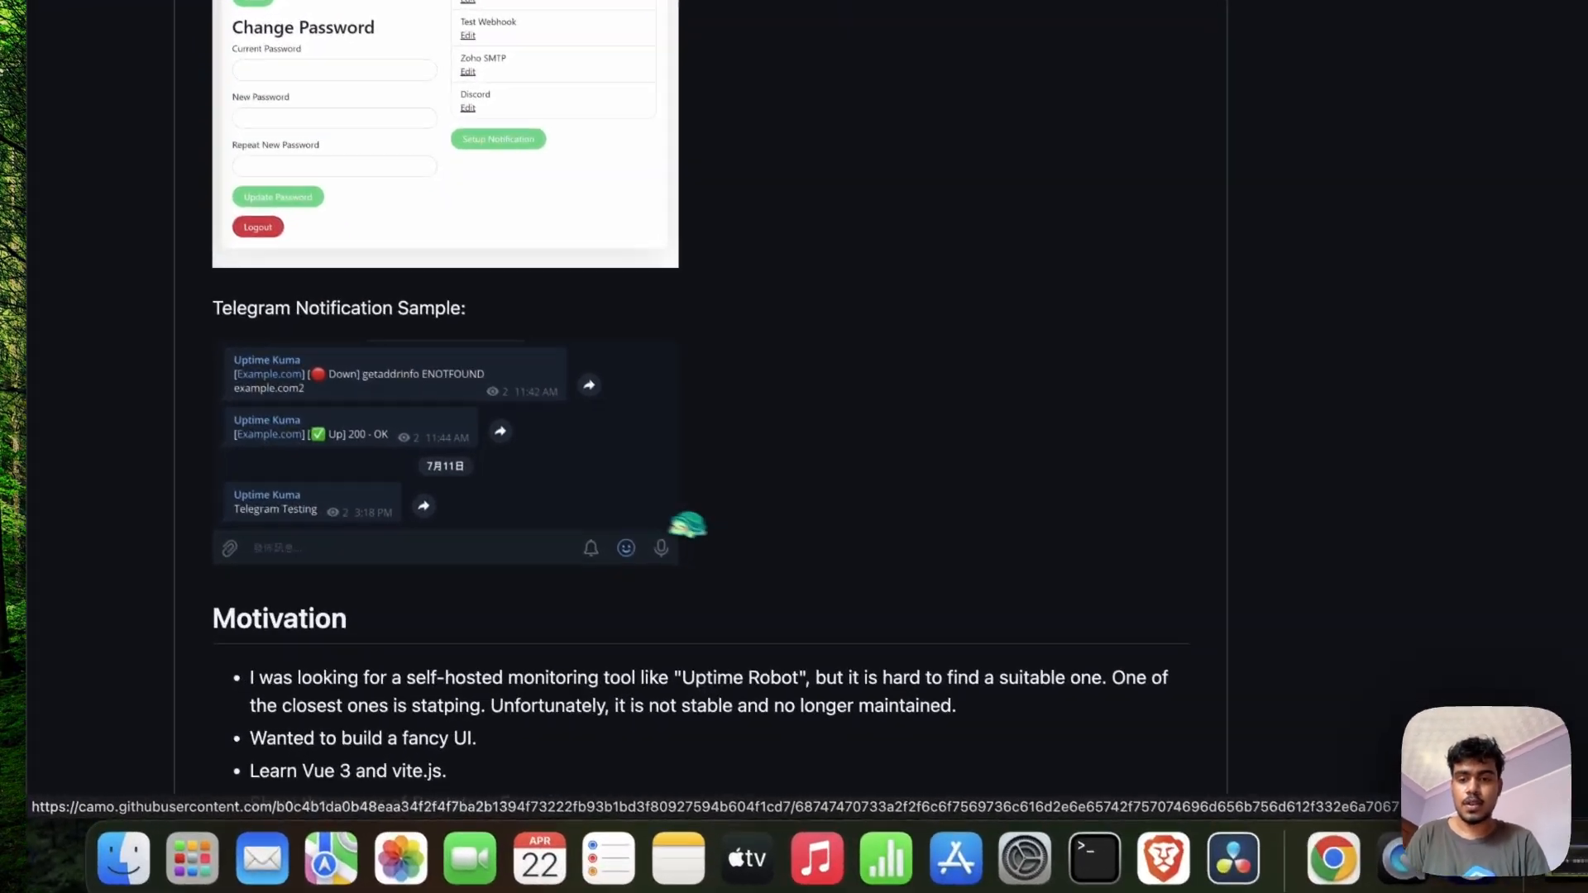
pyautogui.scroll(-1, 672, 580)
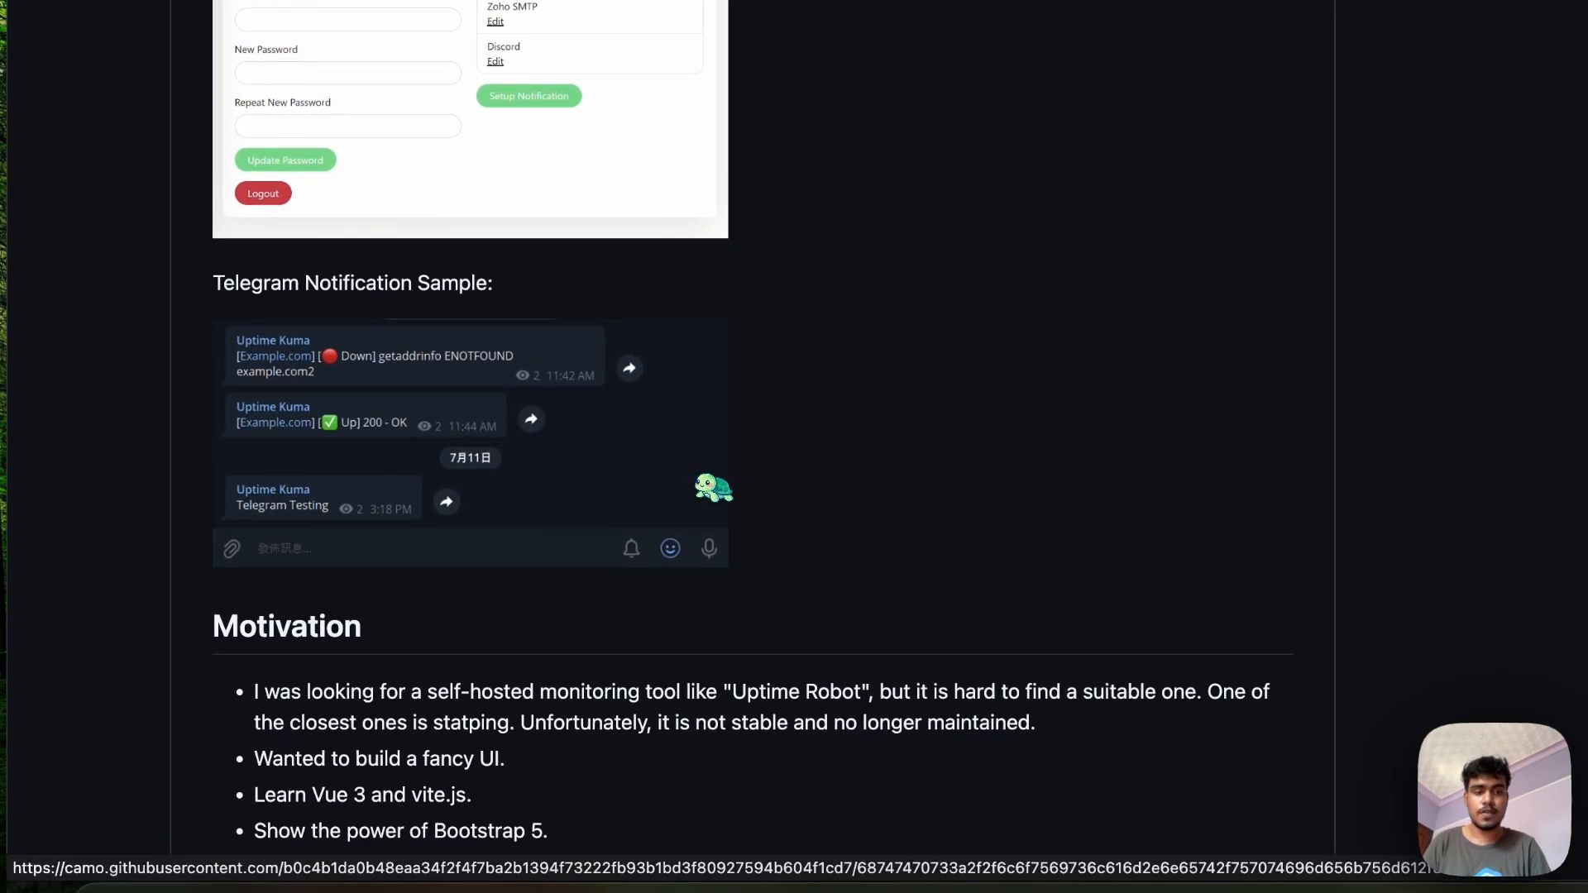
pyautogui.scroll(-1, 713, 488)
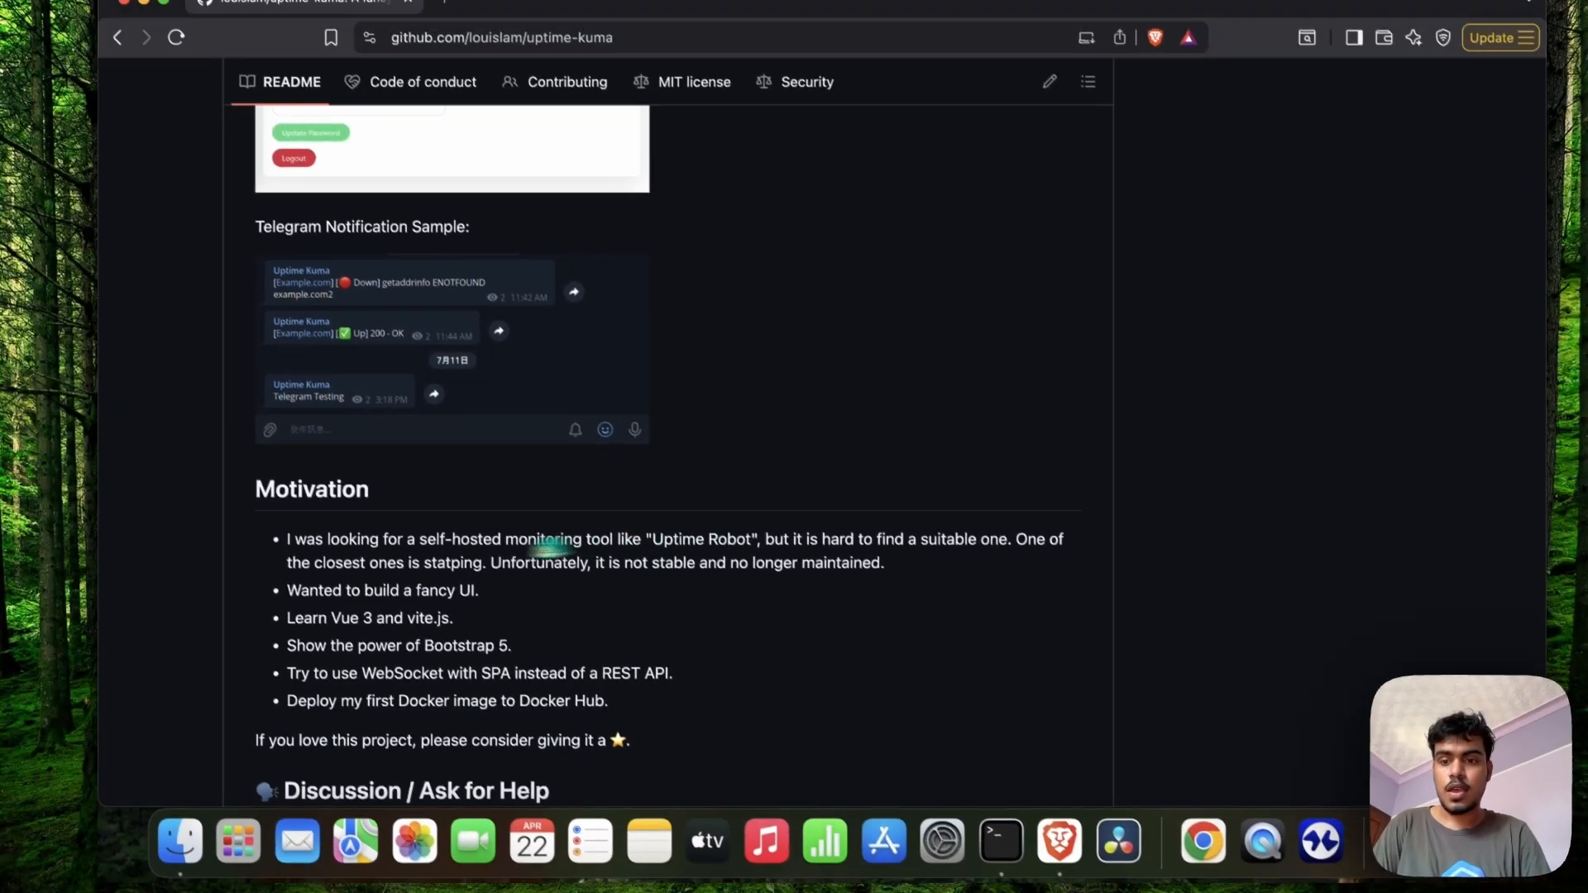
# Read the README's Motivation section and look over Discussion / Ask for Help and Contributions to the end of the page
pyautogui.scroll(-1, 548, 546)
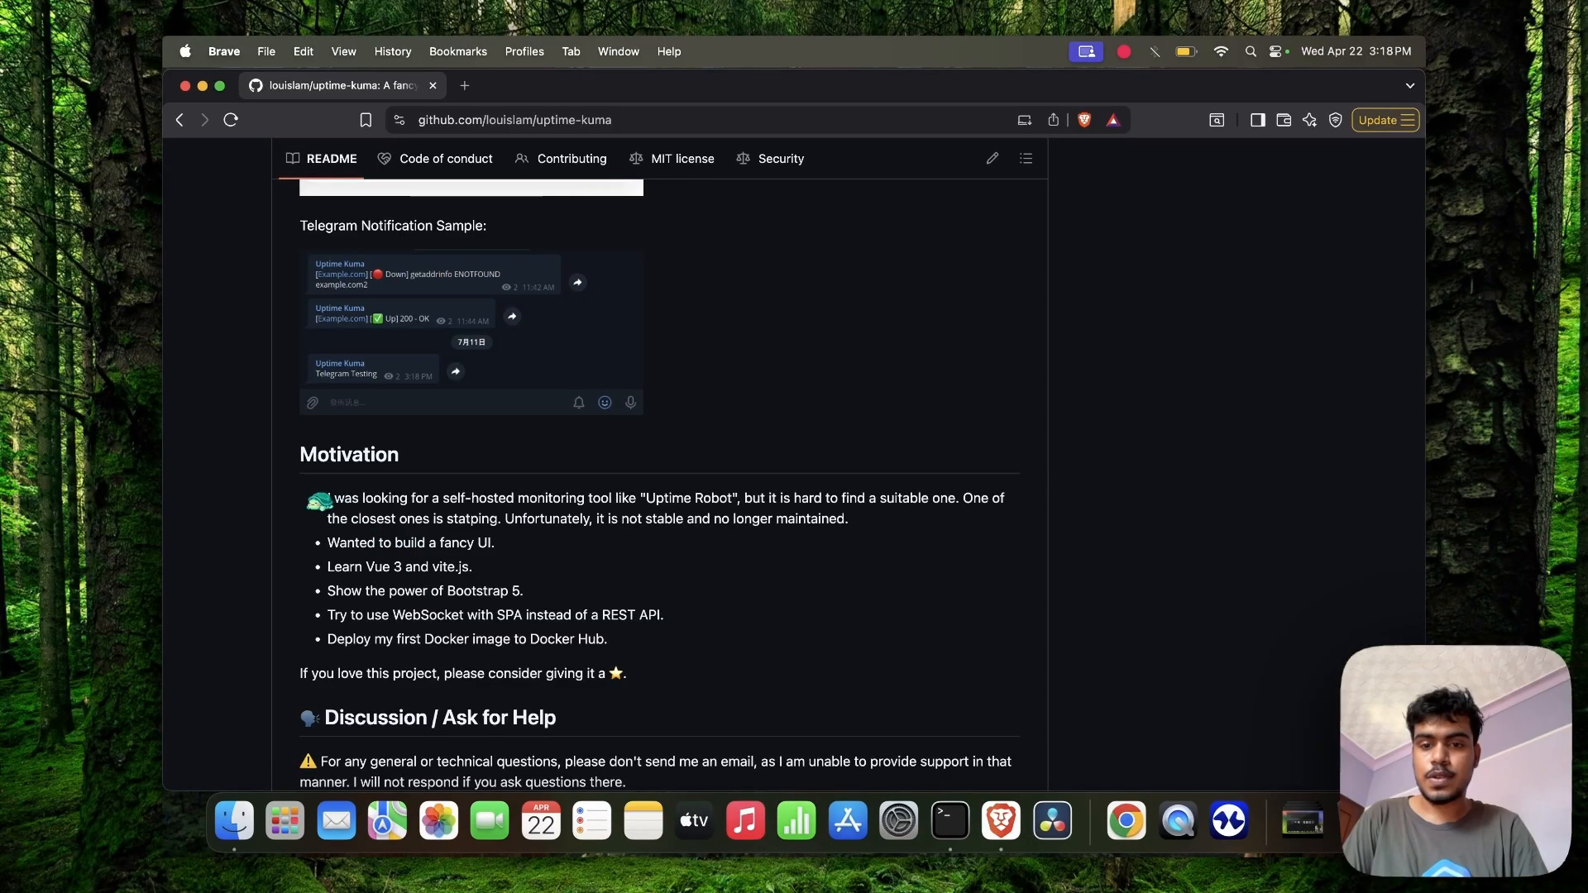
pyautogui.moveTo(319, 501); pyautogui.dragTo(608, 638)
pyautogui.scroll(-6, 650, 645)
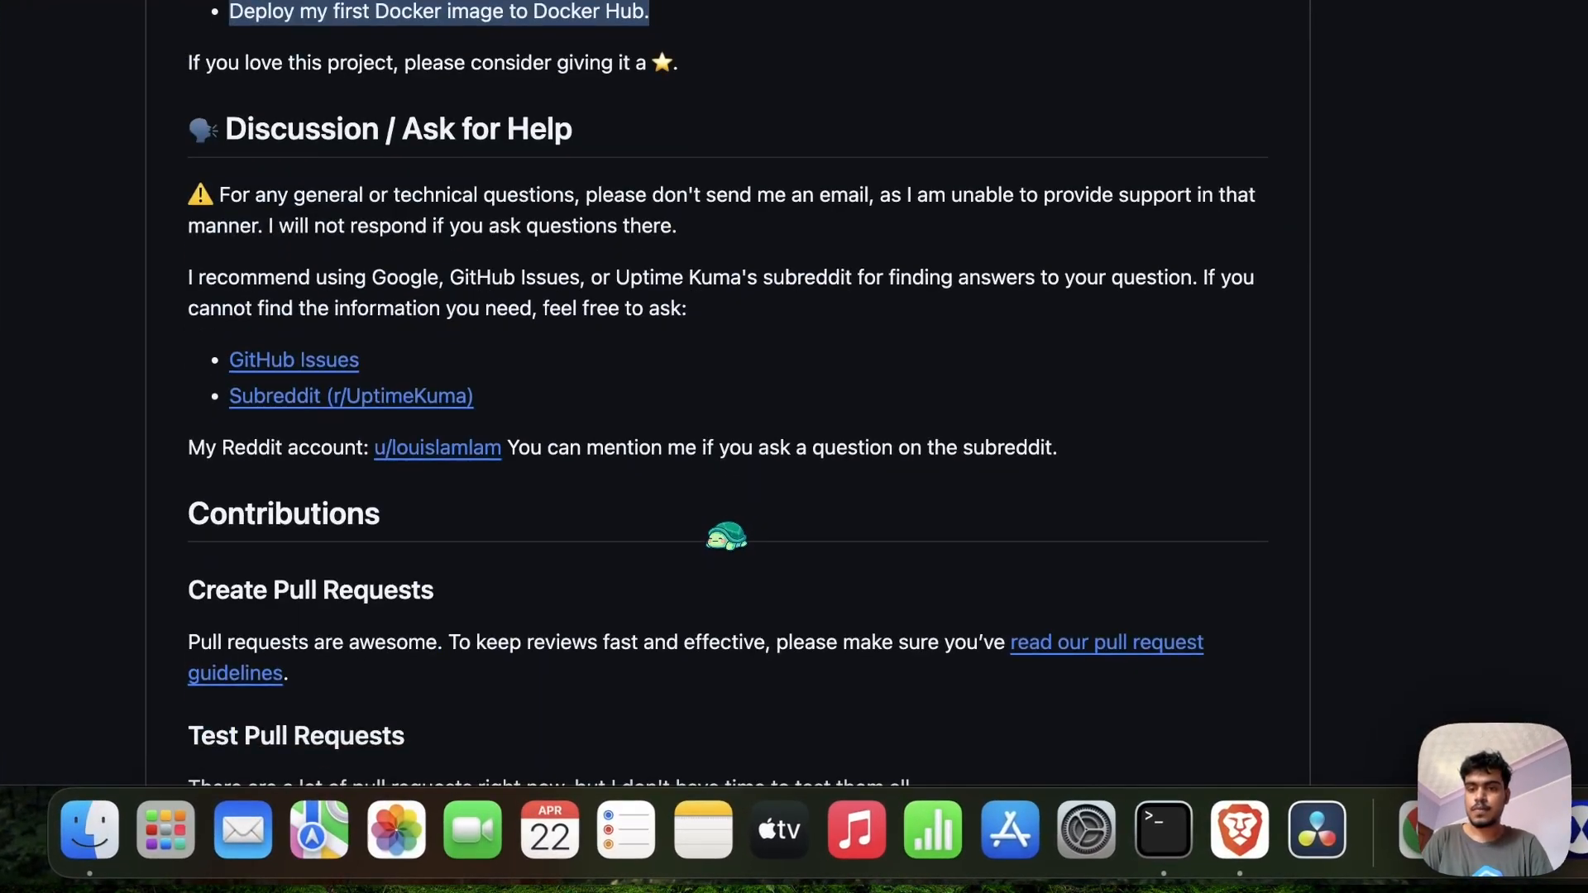
pyautogui.scroll(-5, 727, 536)
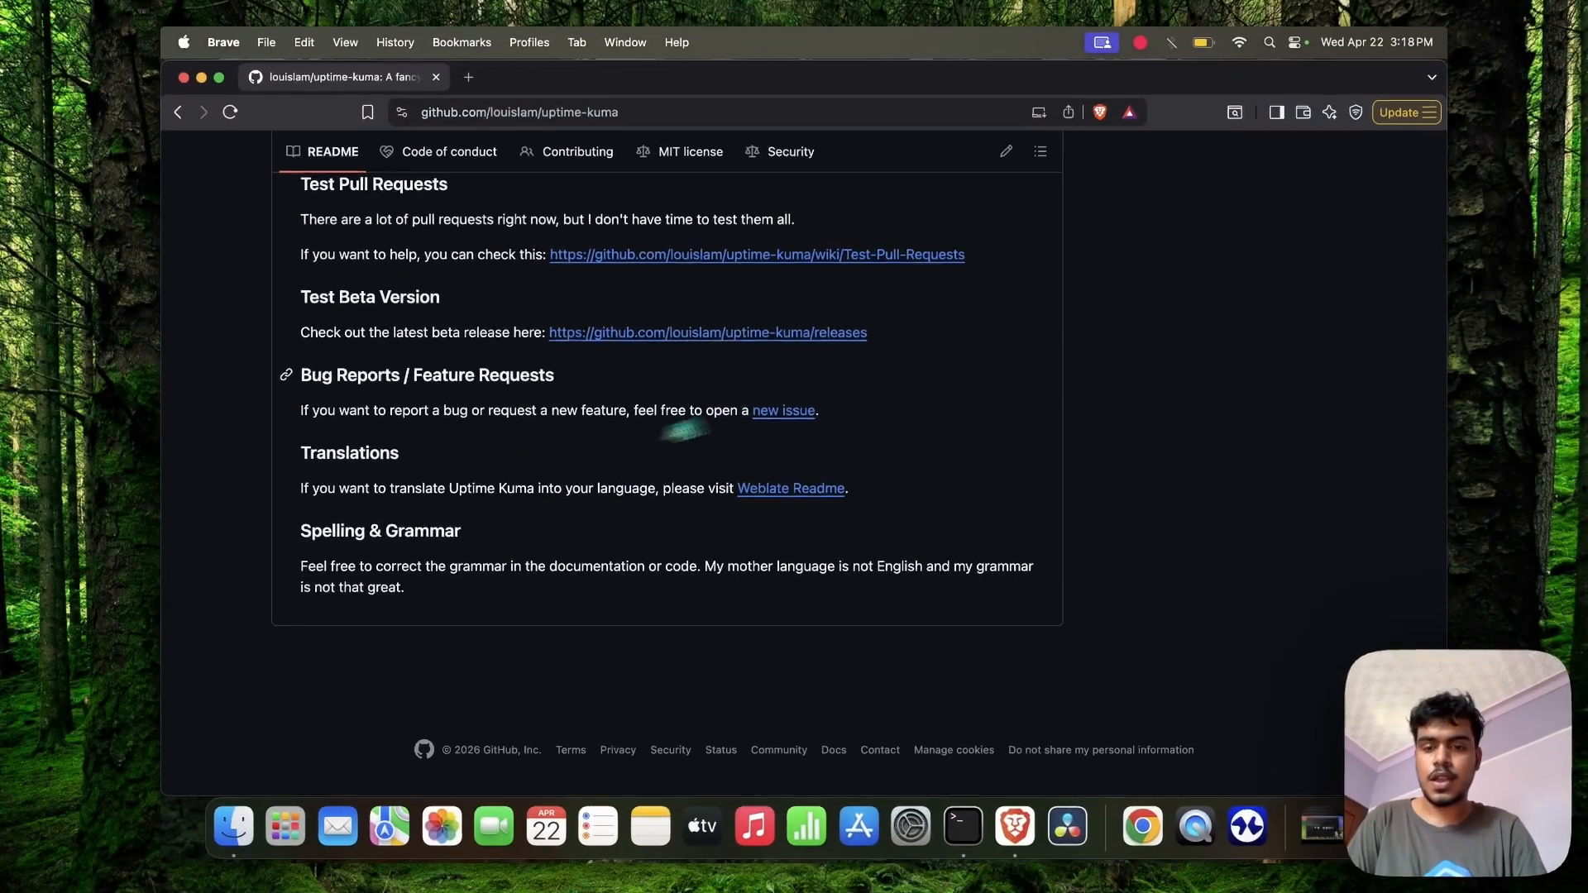
# Open the project website uptime.kuma.pet from the repository's About section and launch its Live Demo
pyautogui.scroll(20, 685, 429)
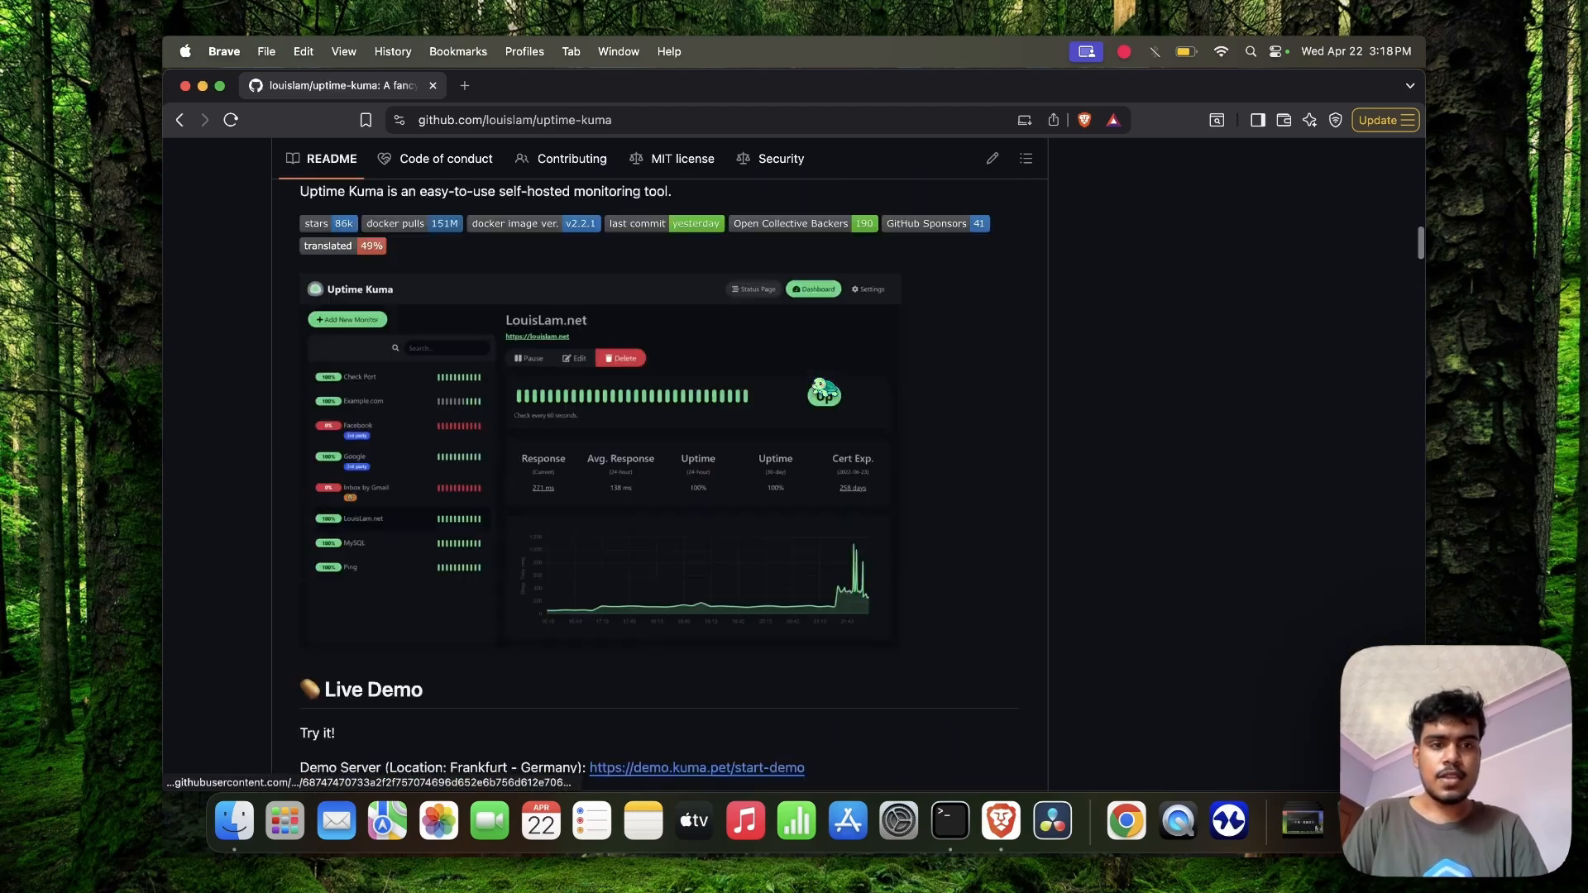
pyautogui.scroll(10, 824, 394)
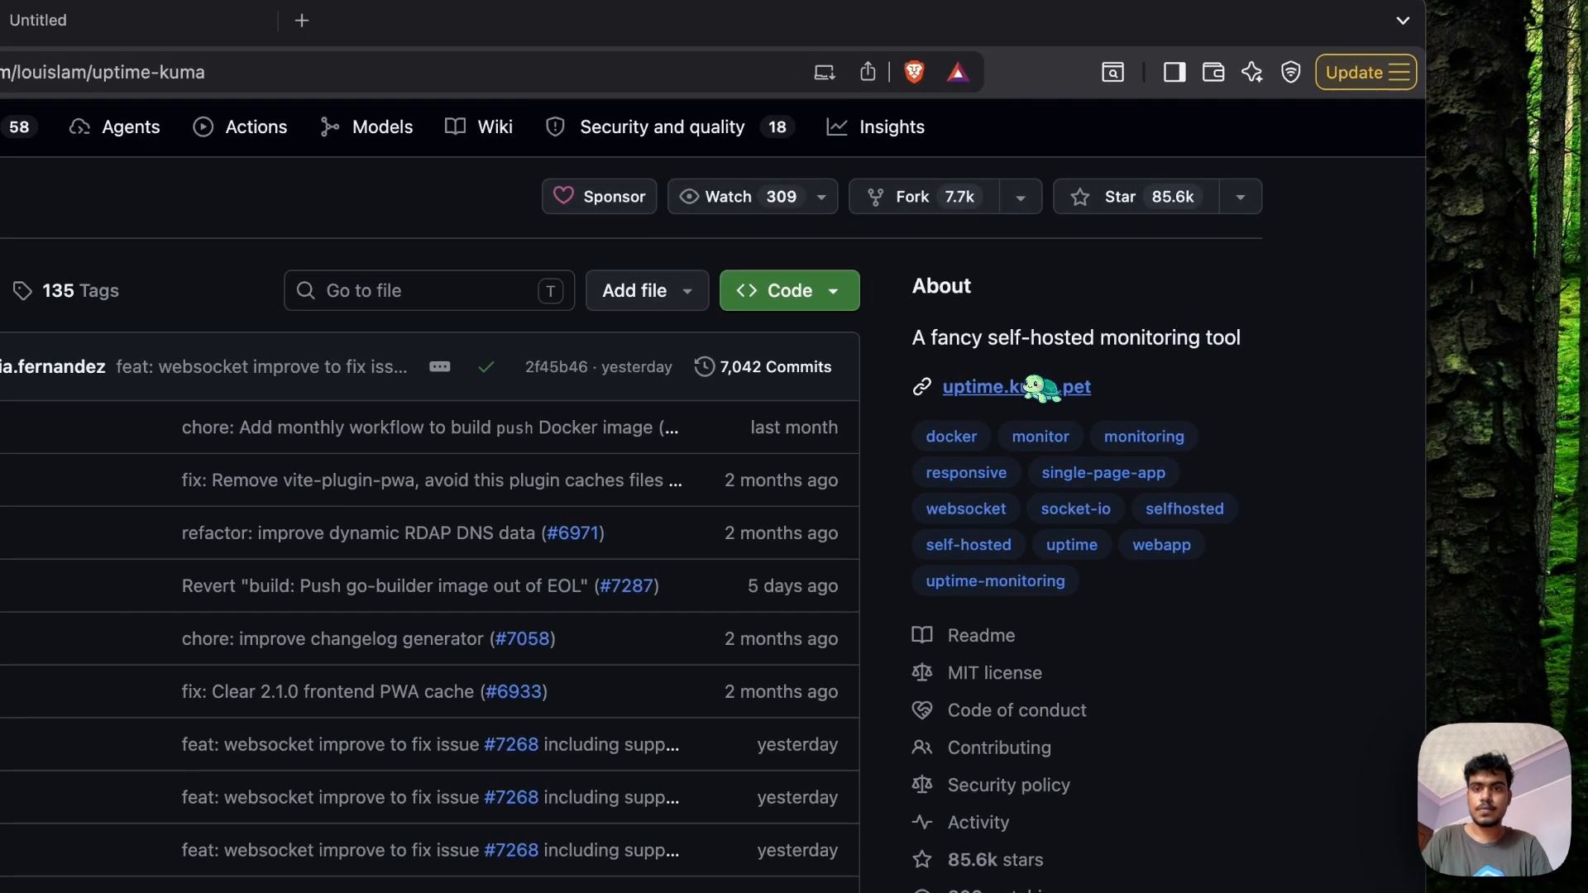
pyautogui.click(1041, 387)
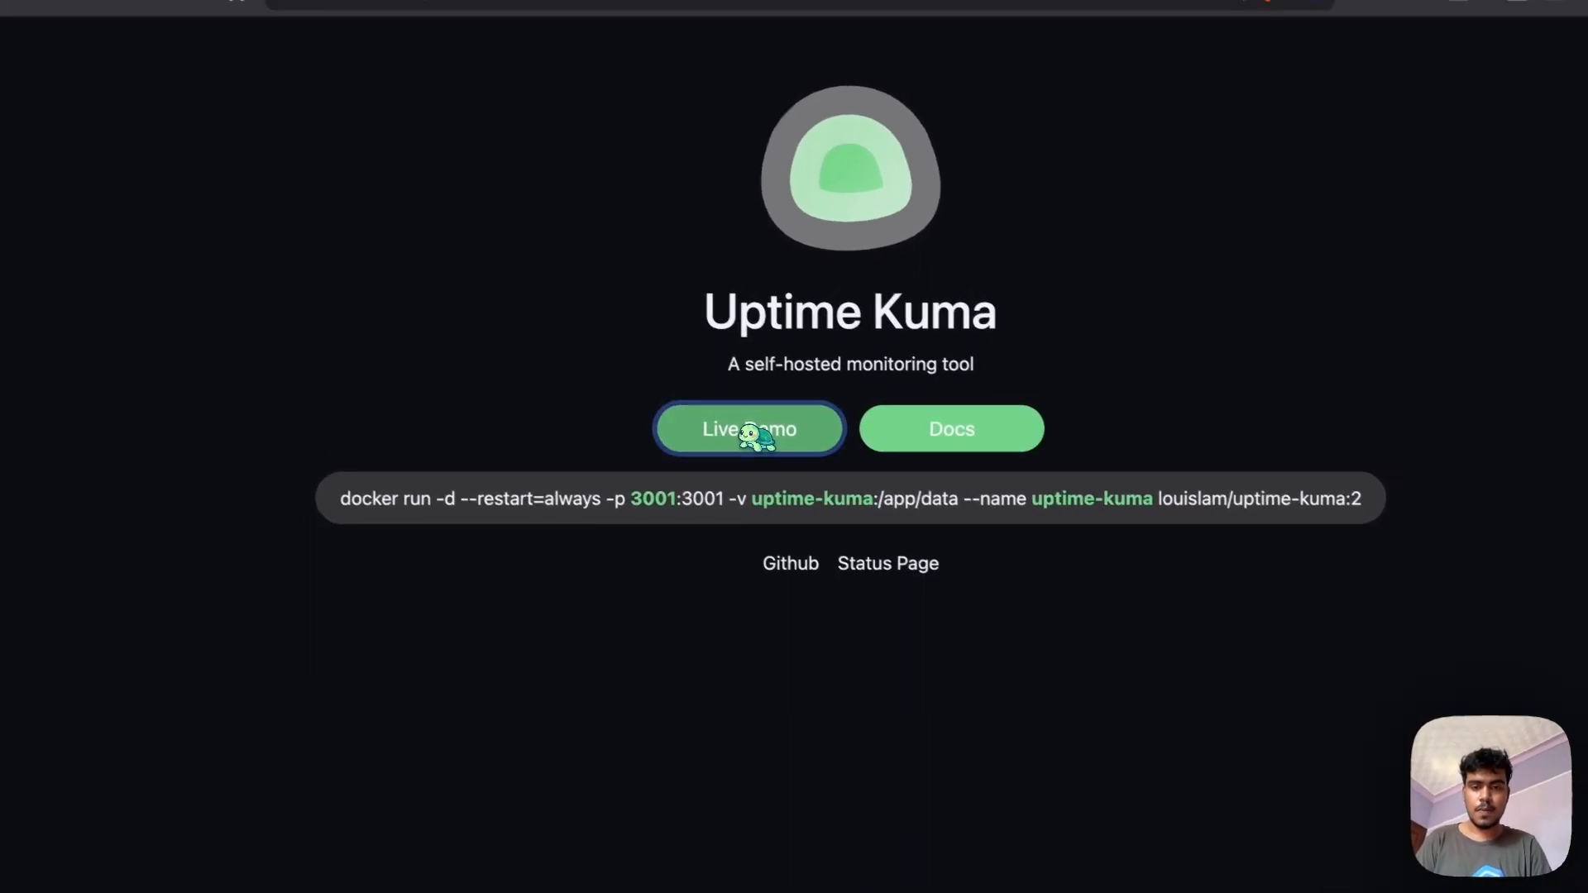
pyautogui.click(749, 430)
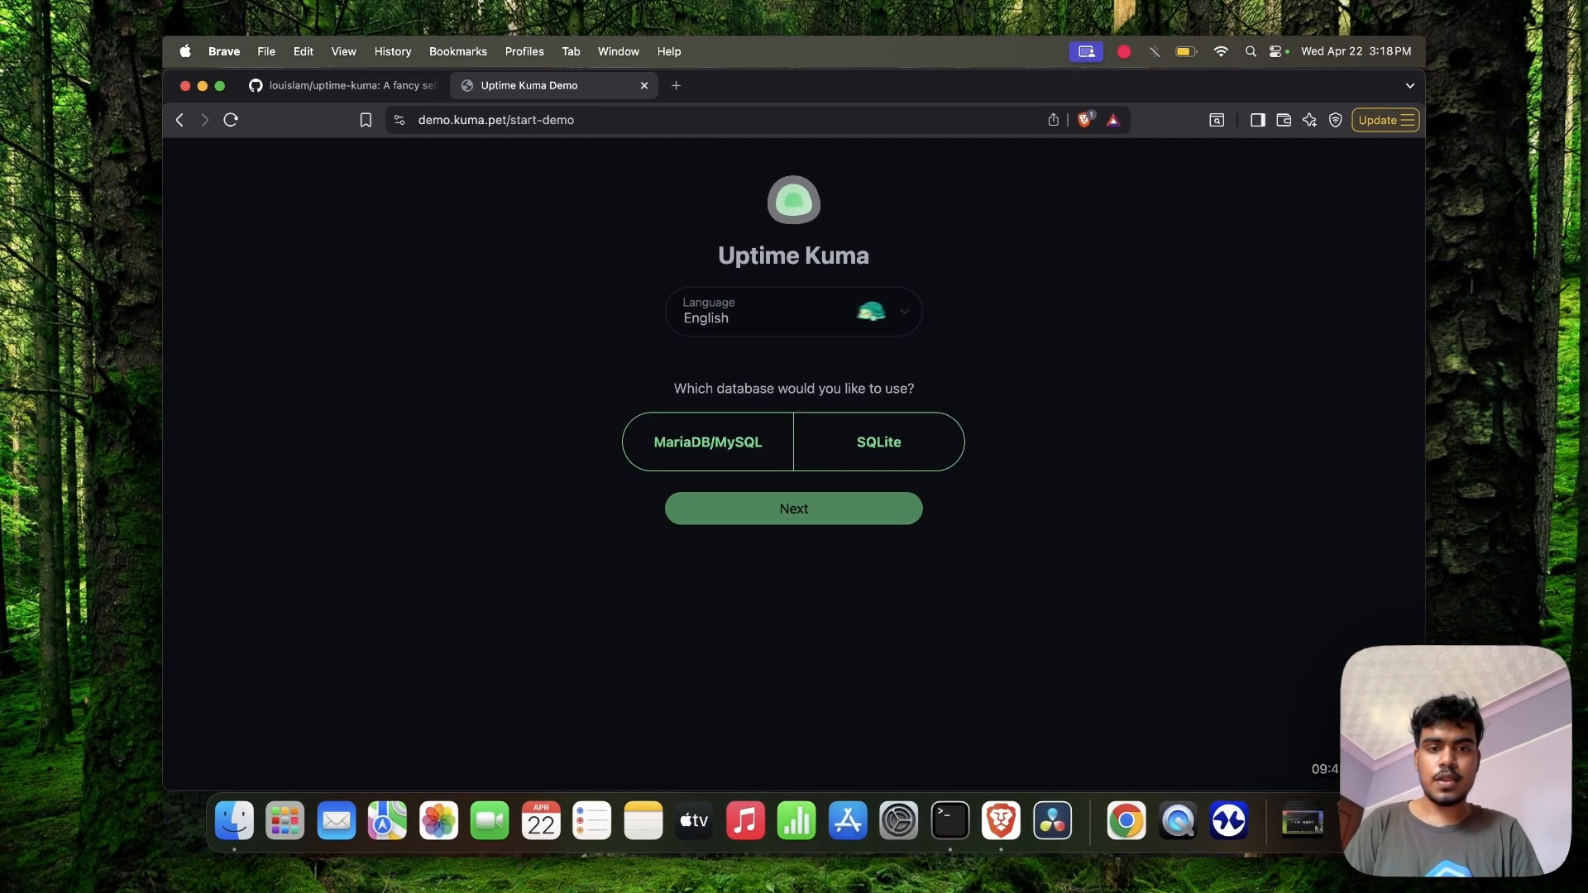
# Check the demo's language options, keep English, and proceed with SQLite as the database
pyautogui.click(895, 312)
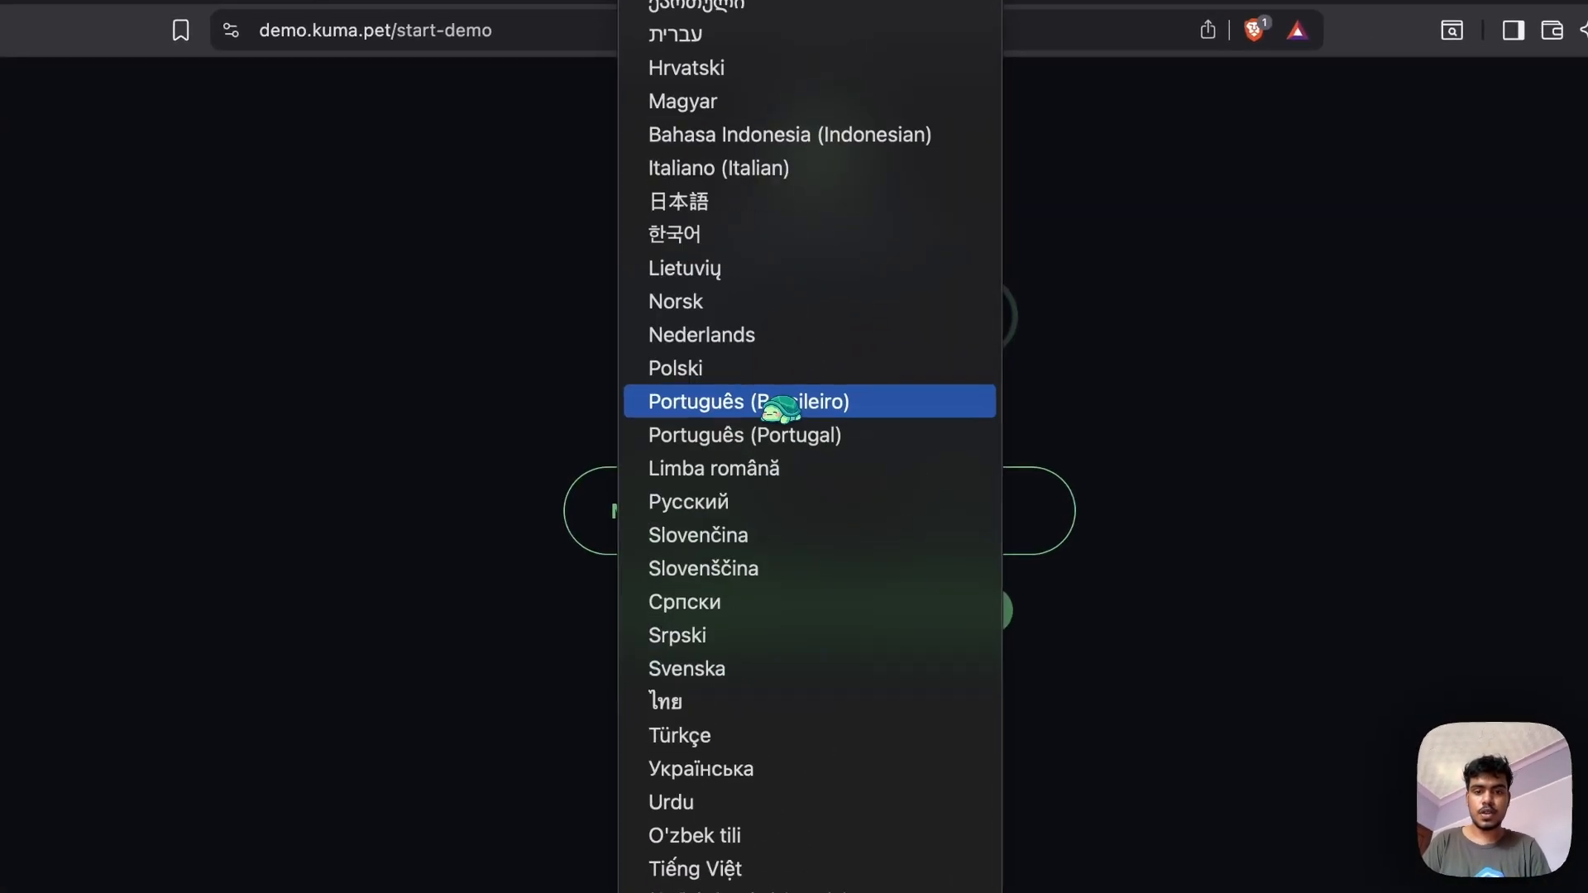
pyautogui.click(1104, 389)
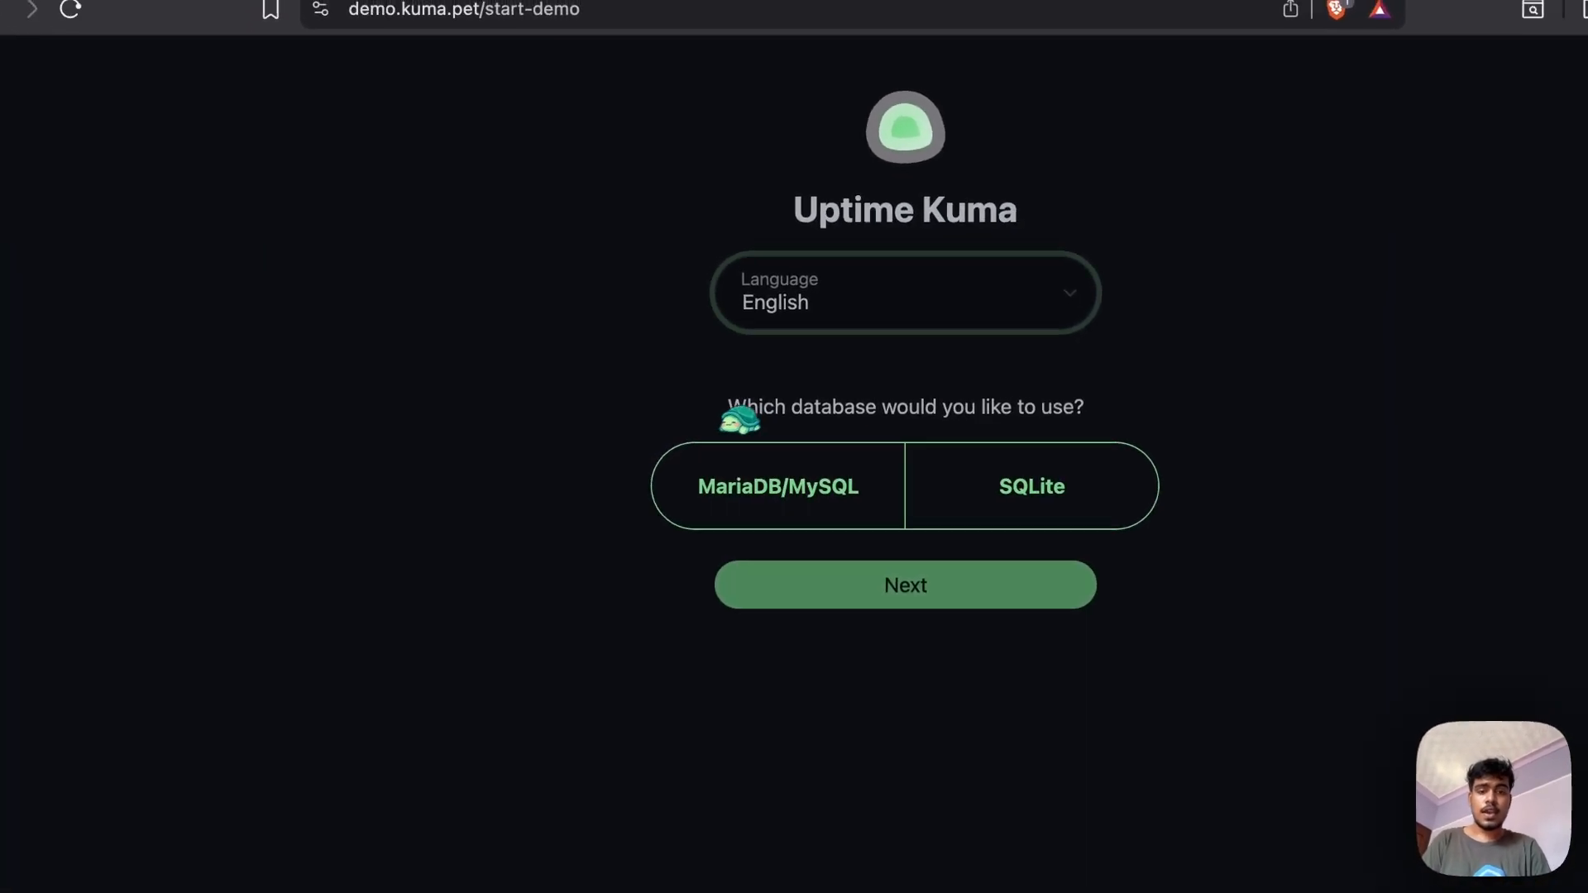
pyautogui.moveTo(731, 410); pyautogui.dragTo(887, 416)
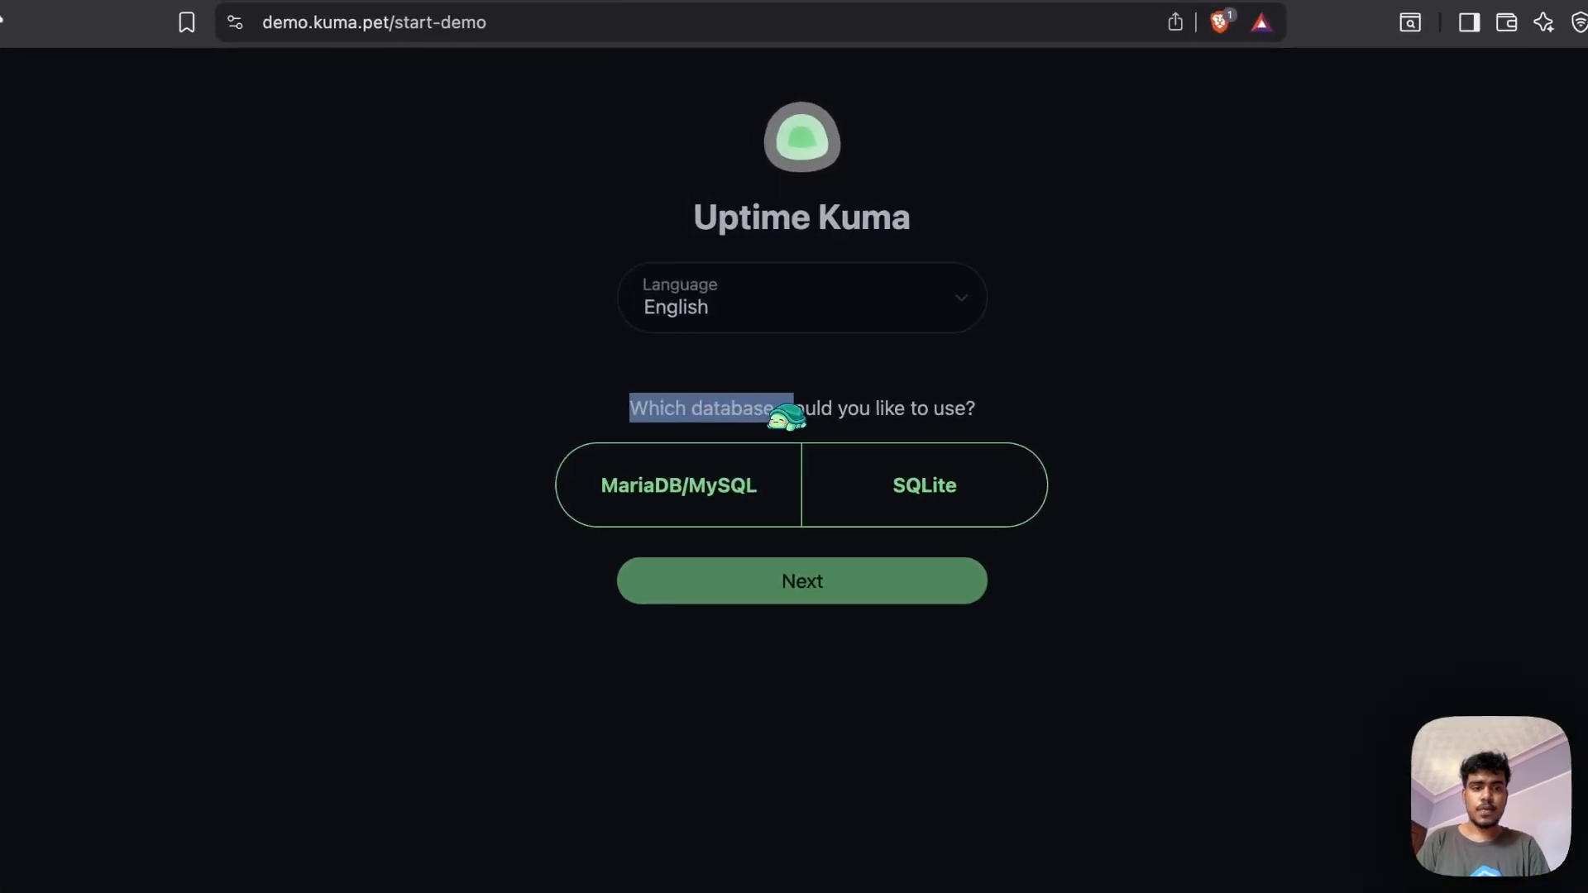
pyautogui.moveTo(787, 417); pyautogui.dragTo(824, 407)
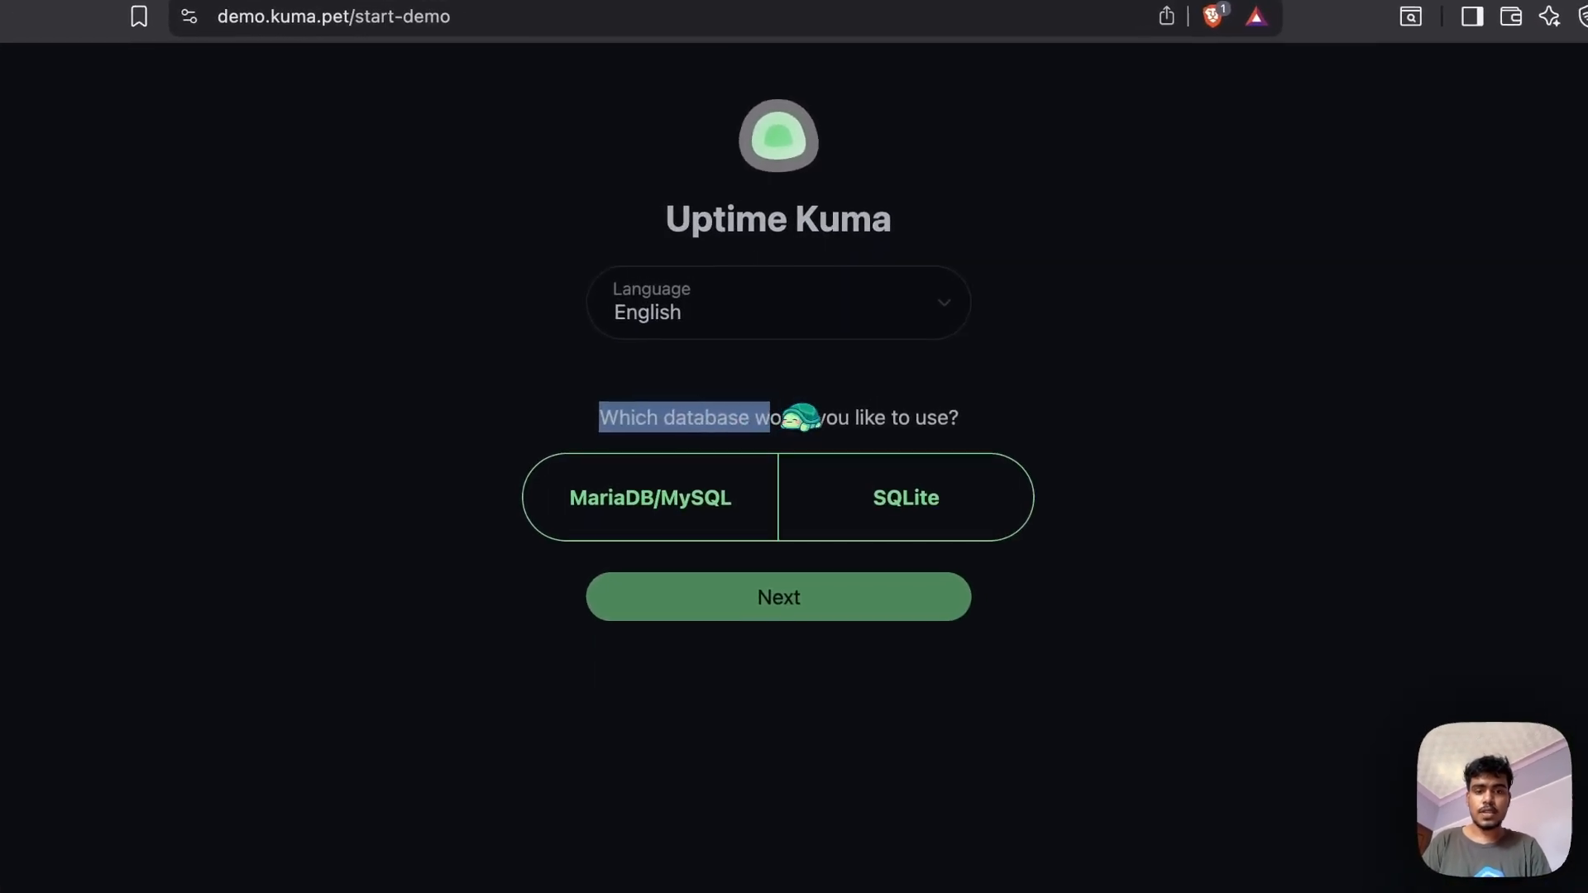
pyautogui.click(854, 492)
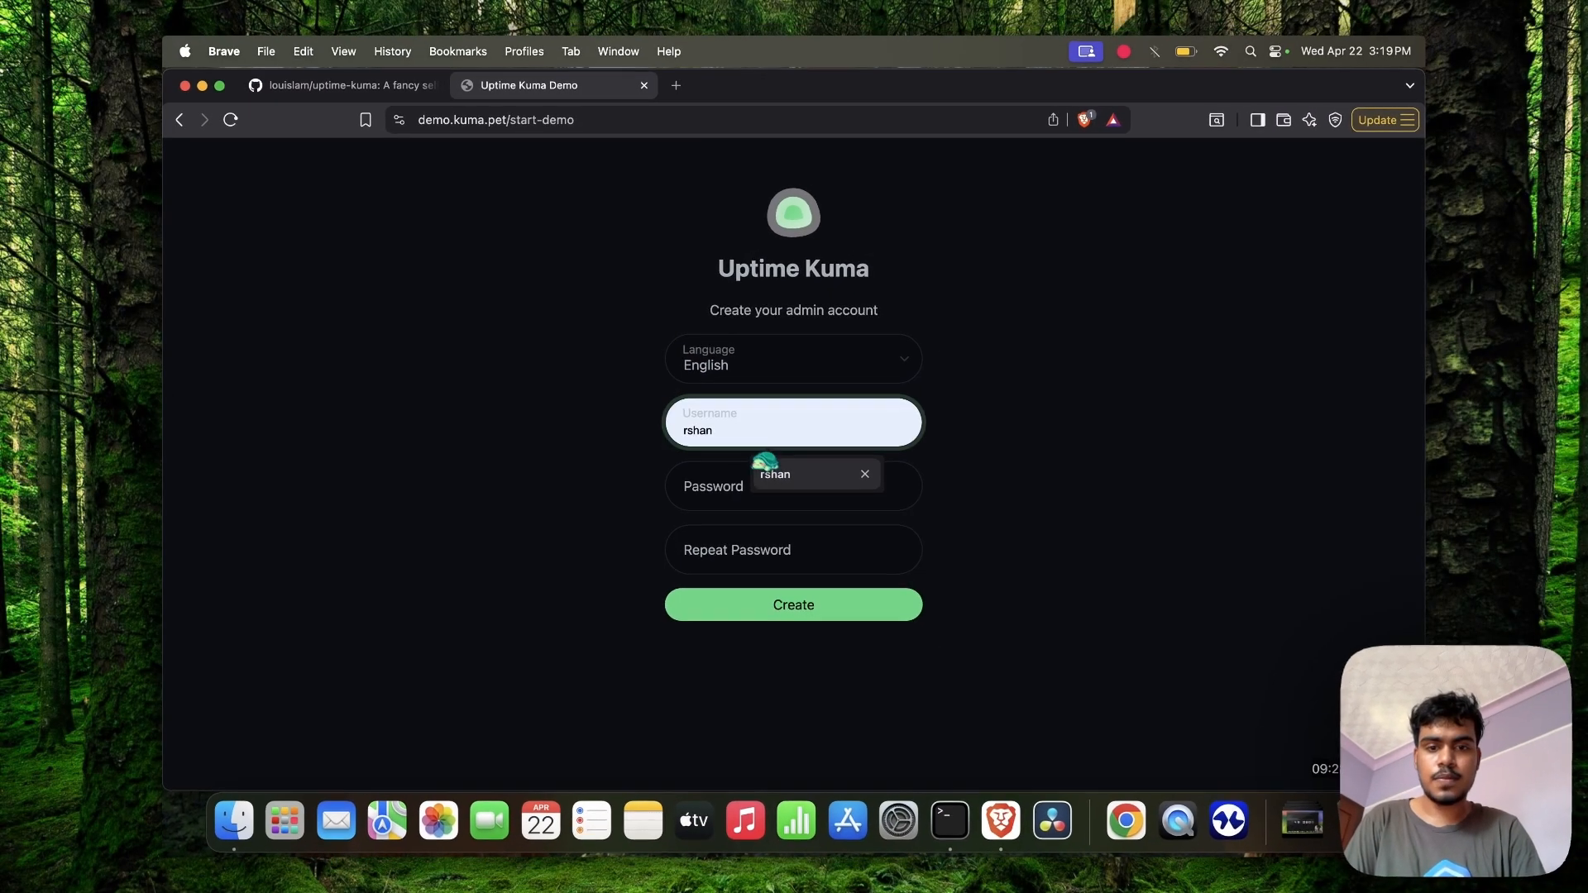
# Create the demo's admin account with a username and a repeated password, and dismiss the browser's offer to save the password
pyautogui.click(778, 475)
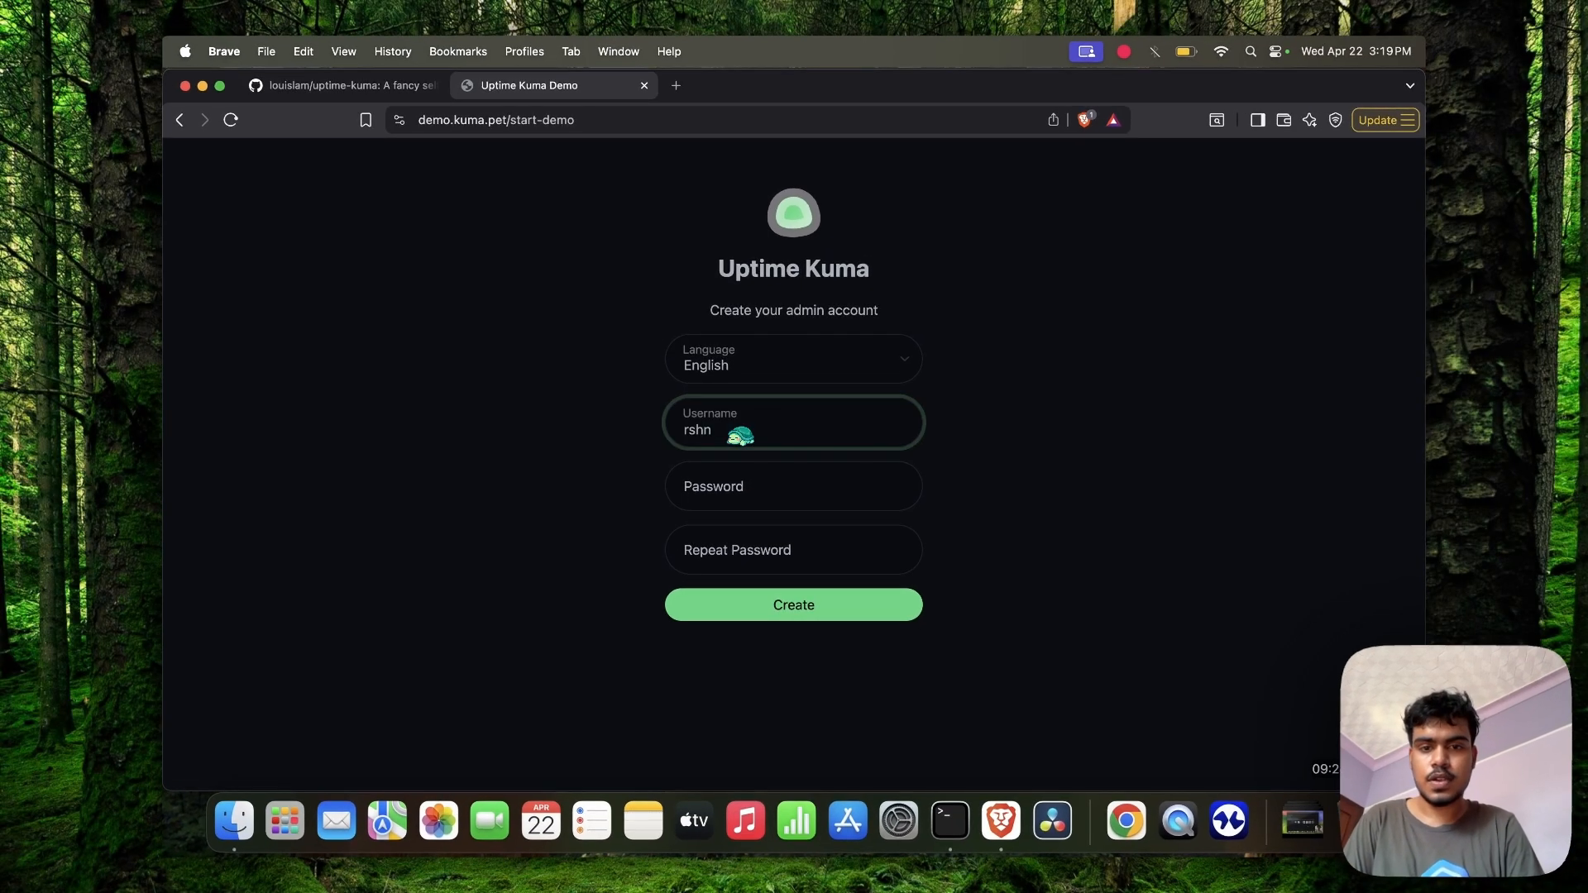
pyautogui.click(718, 491)
pyautogui.write('•••')
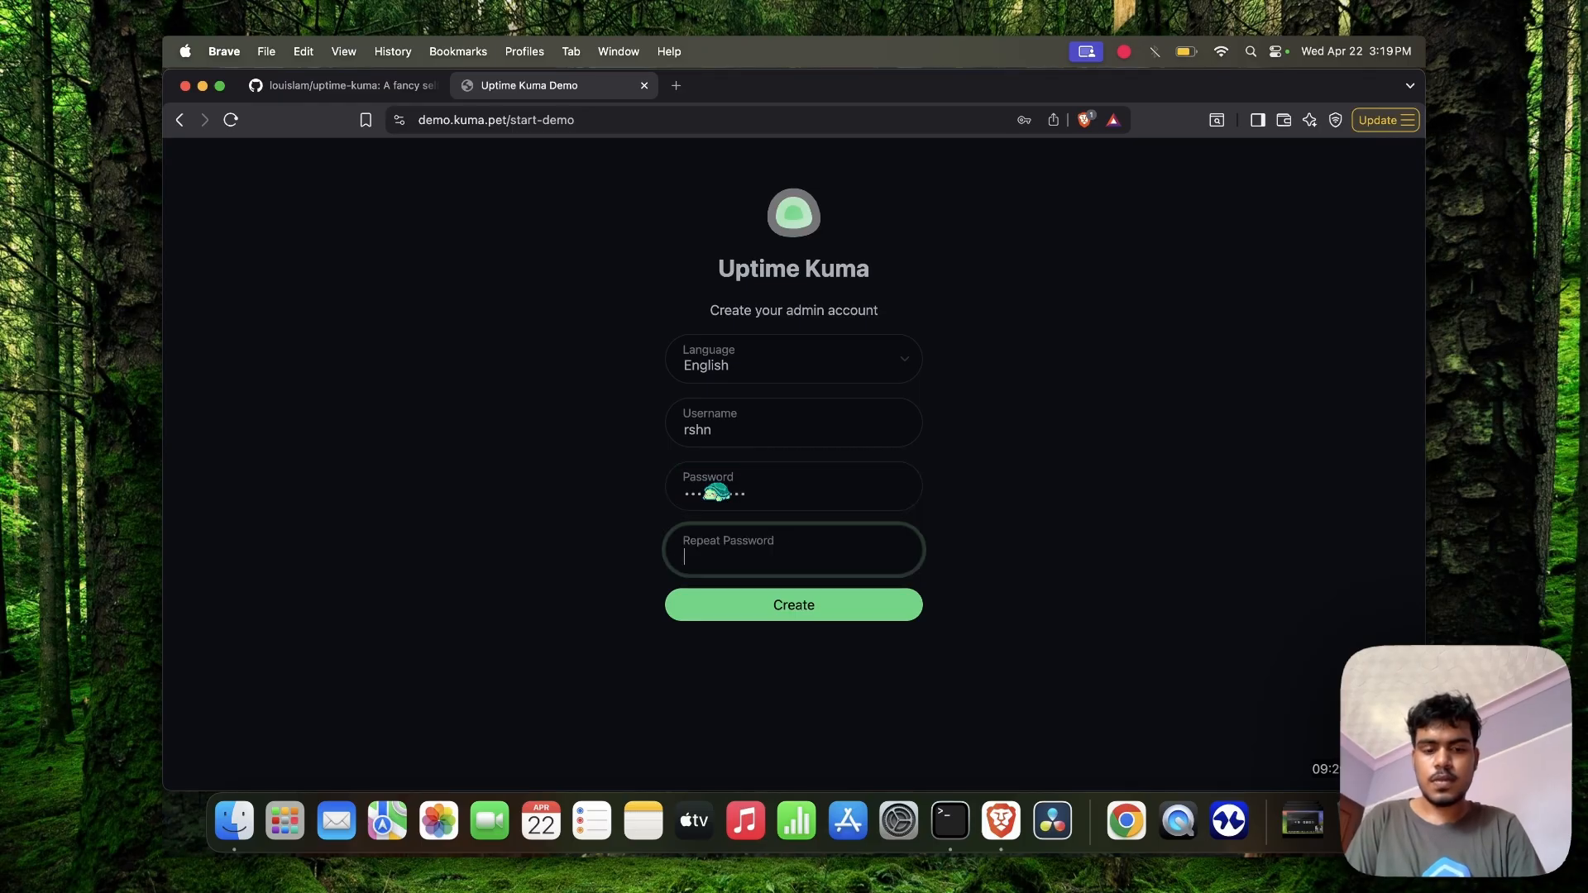
pyautogui.click(767, 605)
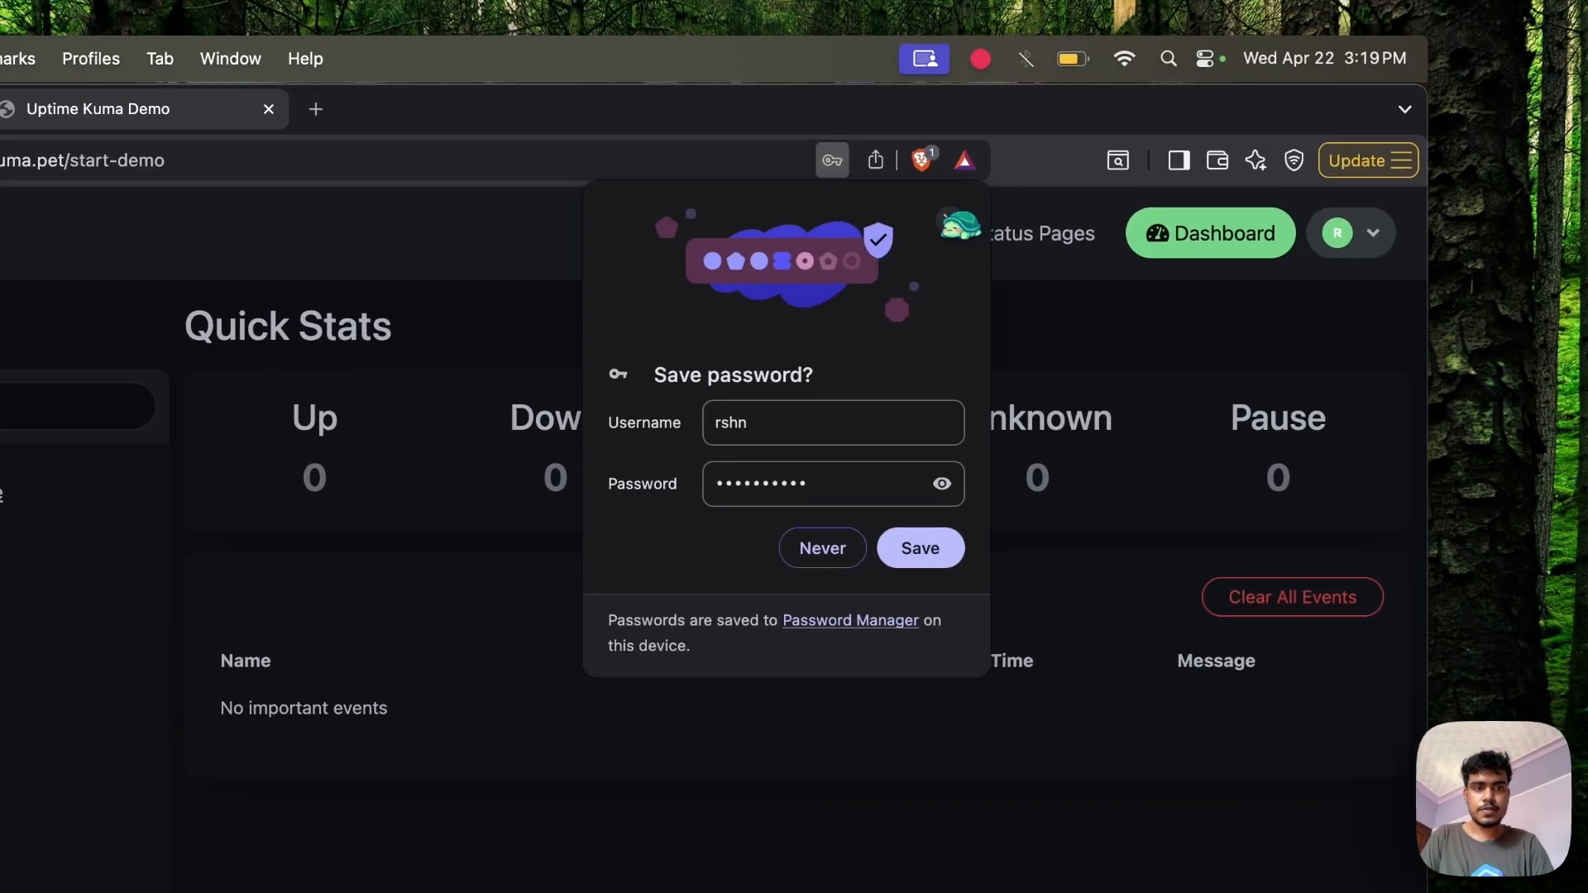
pyautogui.click(1103, 160)
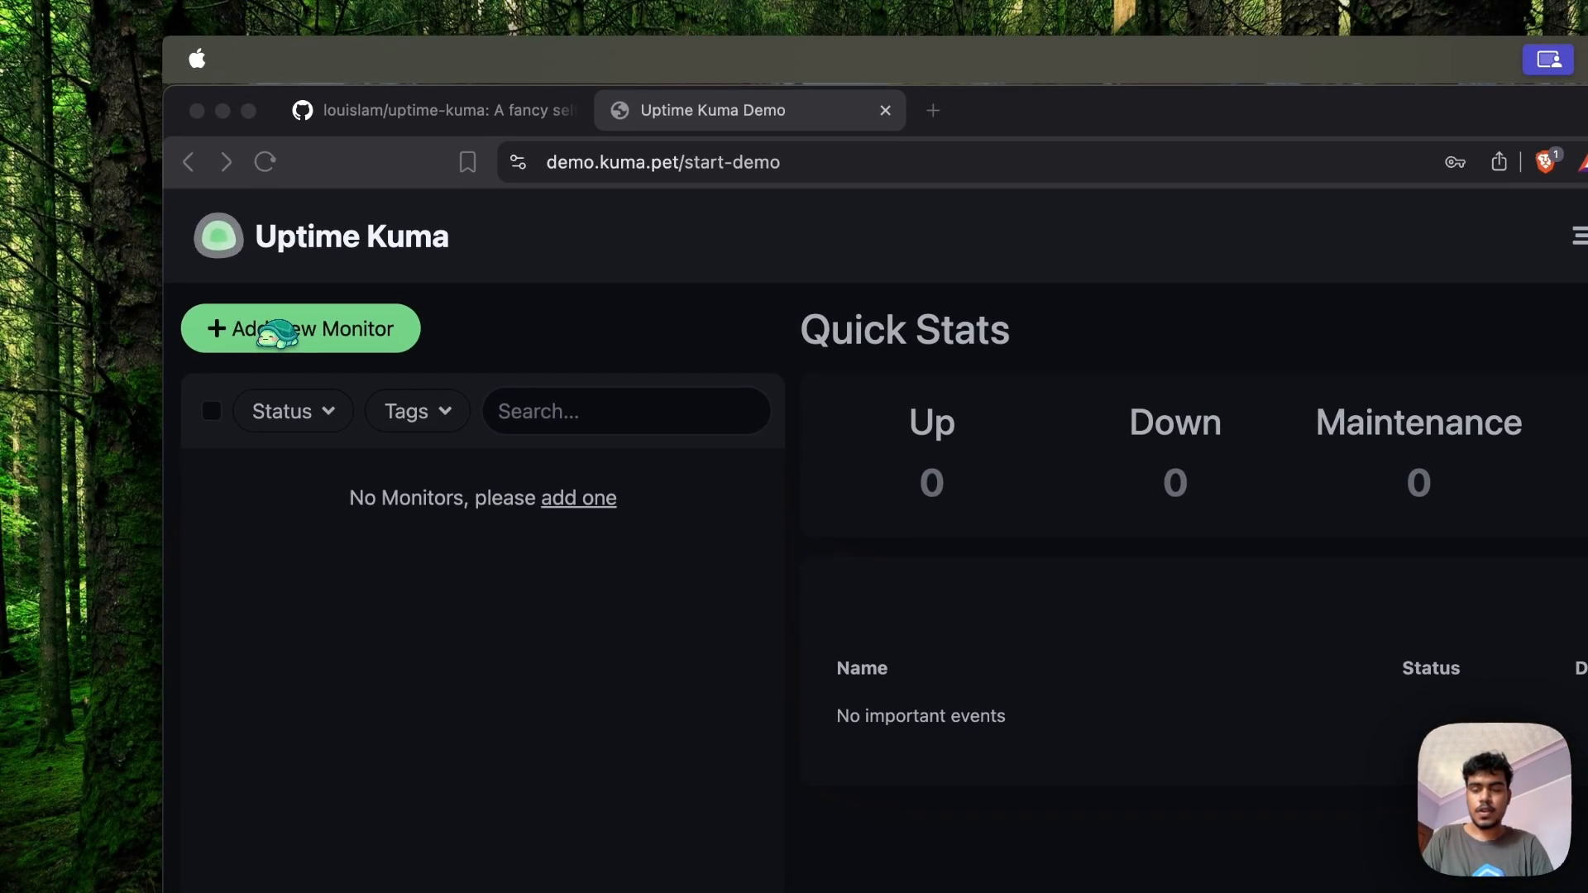
# Start adding a new monitor and check the available monitor types, keeping HTTP(s)
pyautogui.click(273, 331)
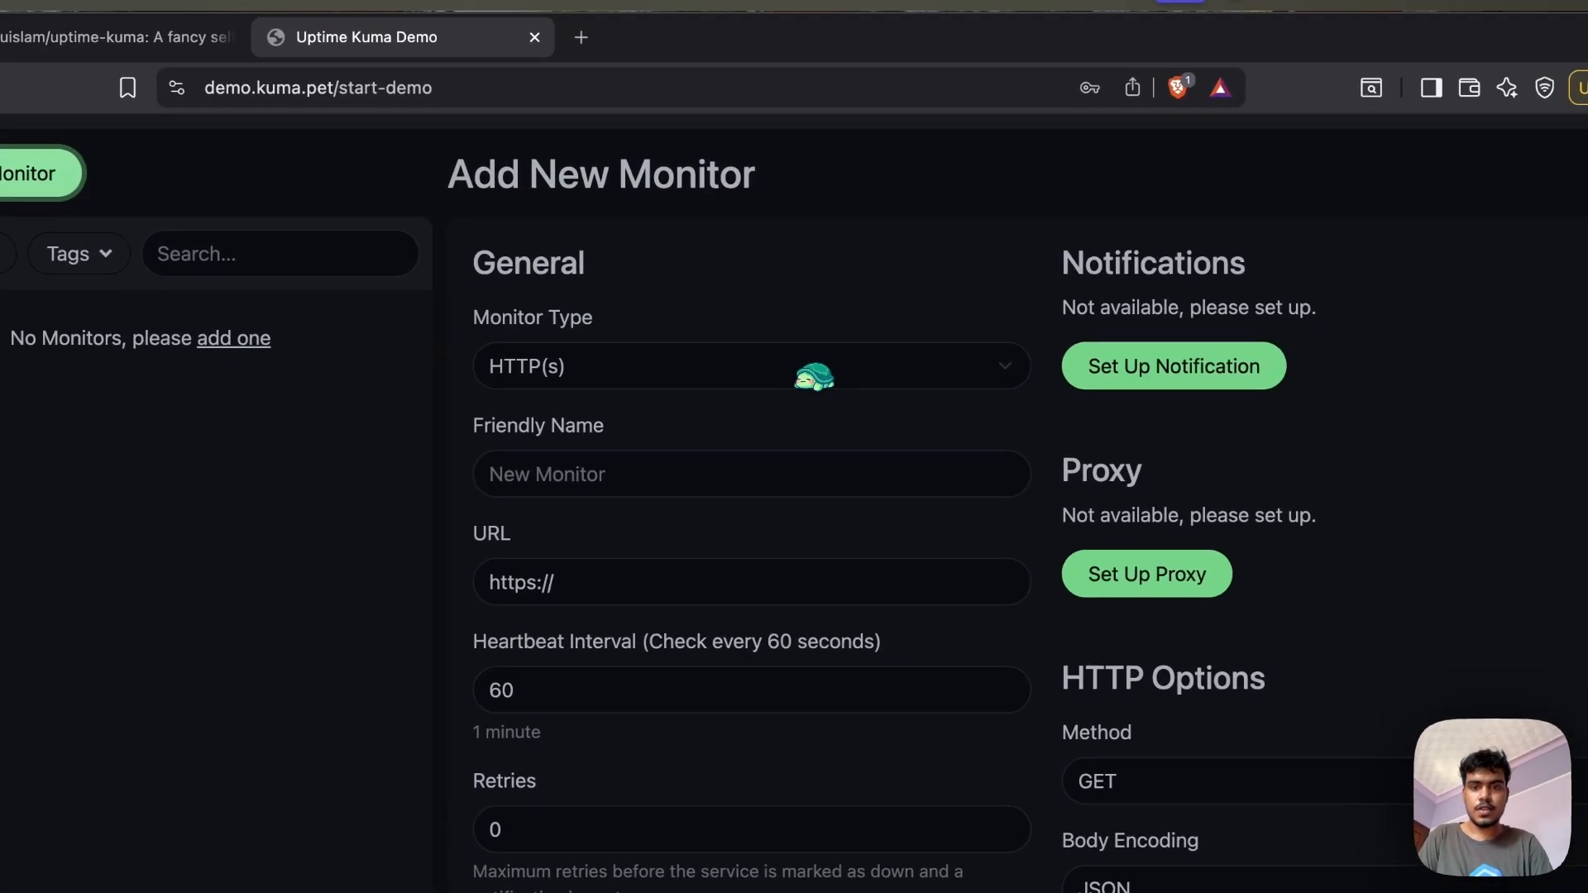
pyautogui.click(827, 313)
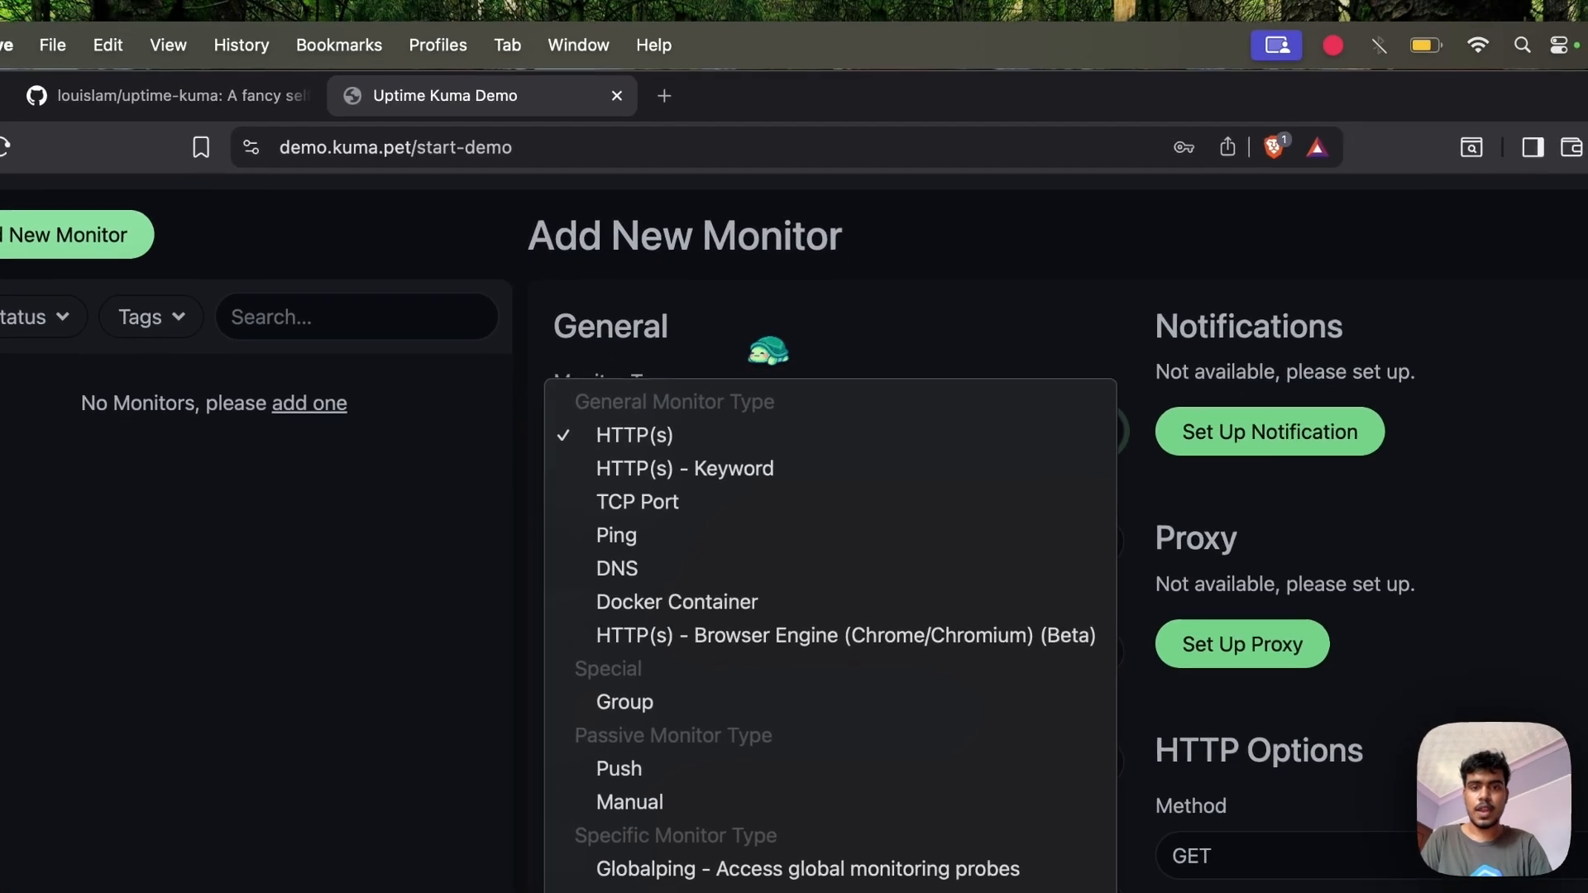
pyautogui.click(752, 258)
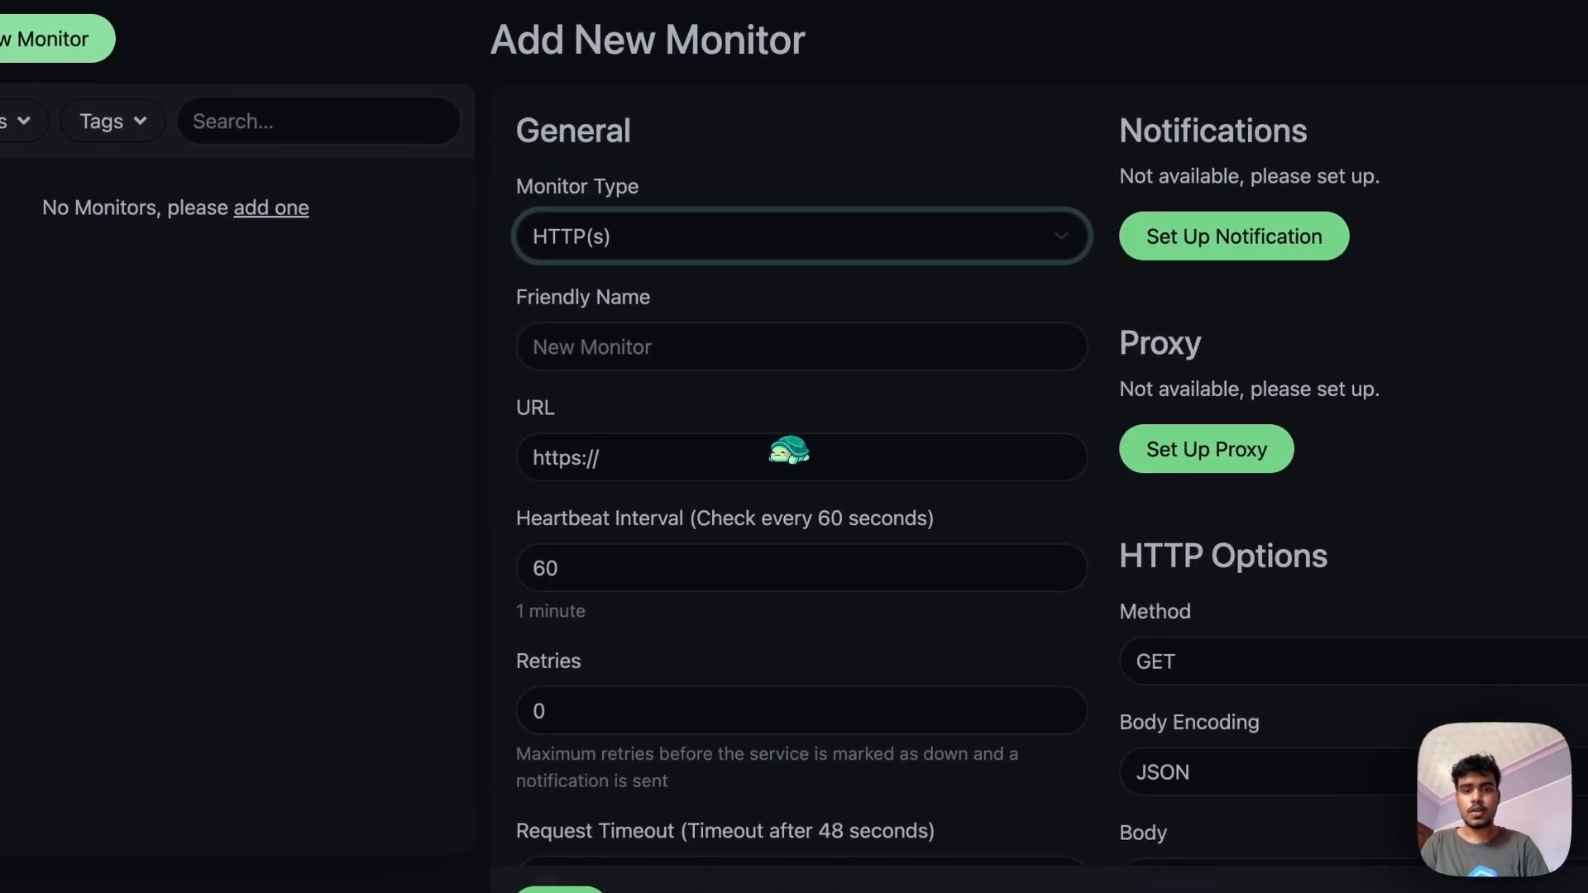
# Examine the new monitor's settings, from Heartbeat Interval, Retries and Request Timeout to the Advanced options, Accepted Status Codes and Monitor Group
pyautogui.doubleClick(604, 521)
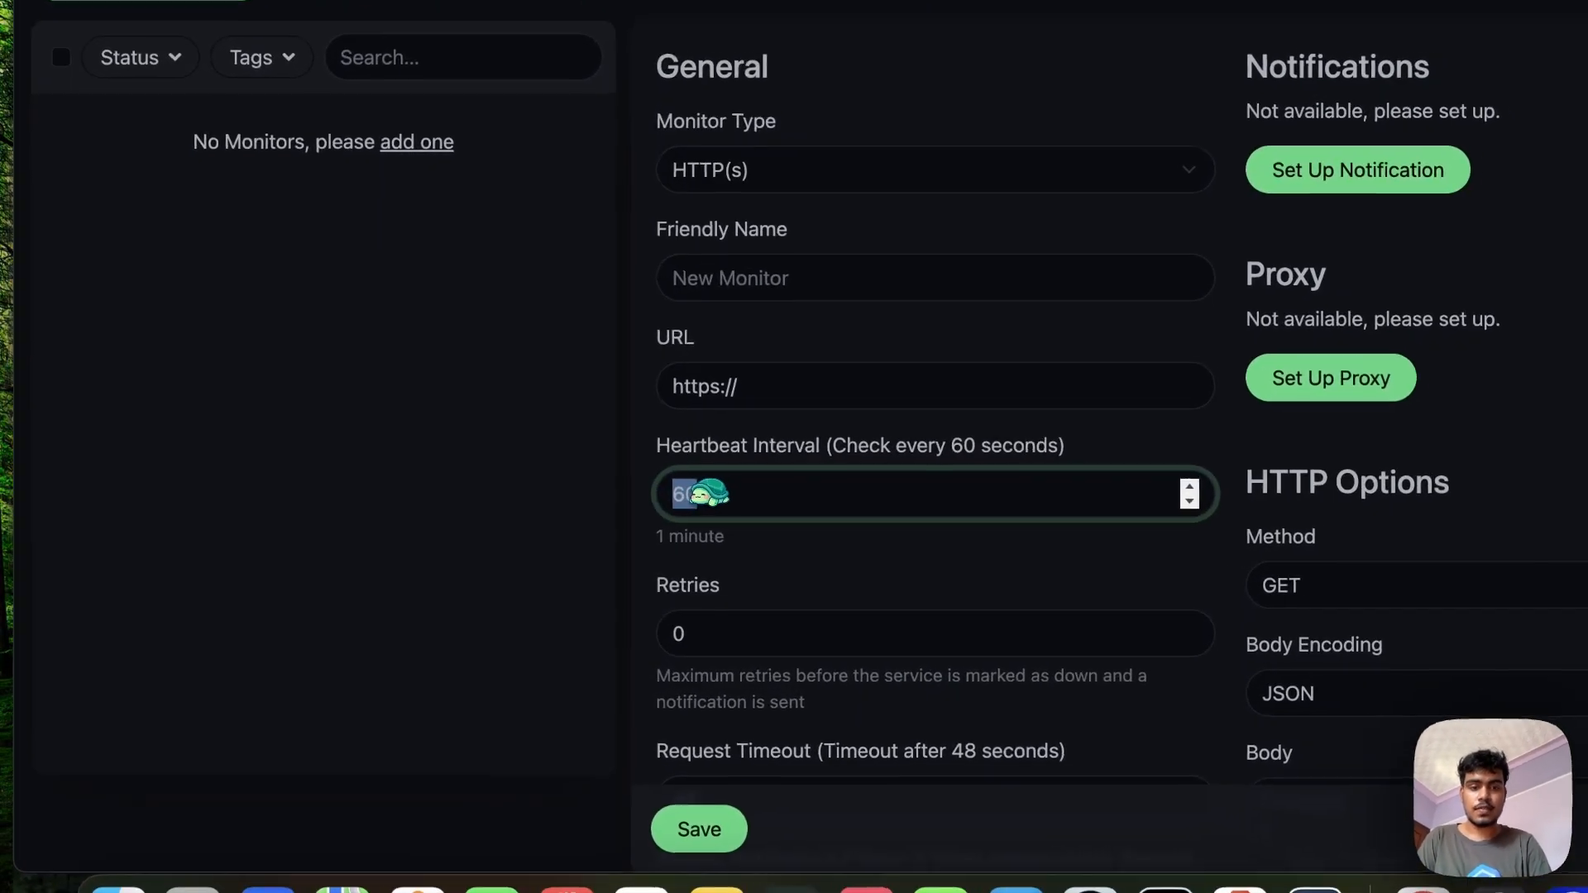
pyautogui.click(636, 531)
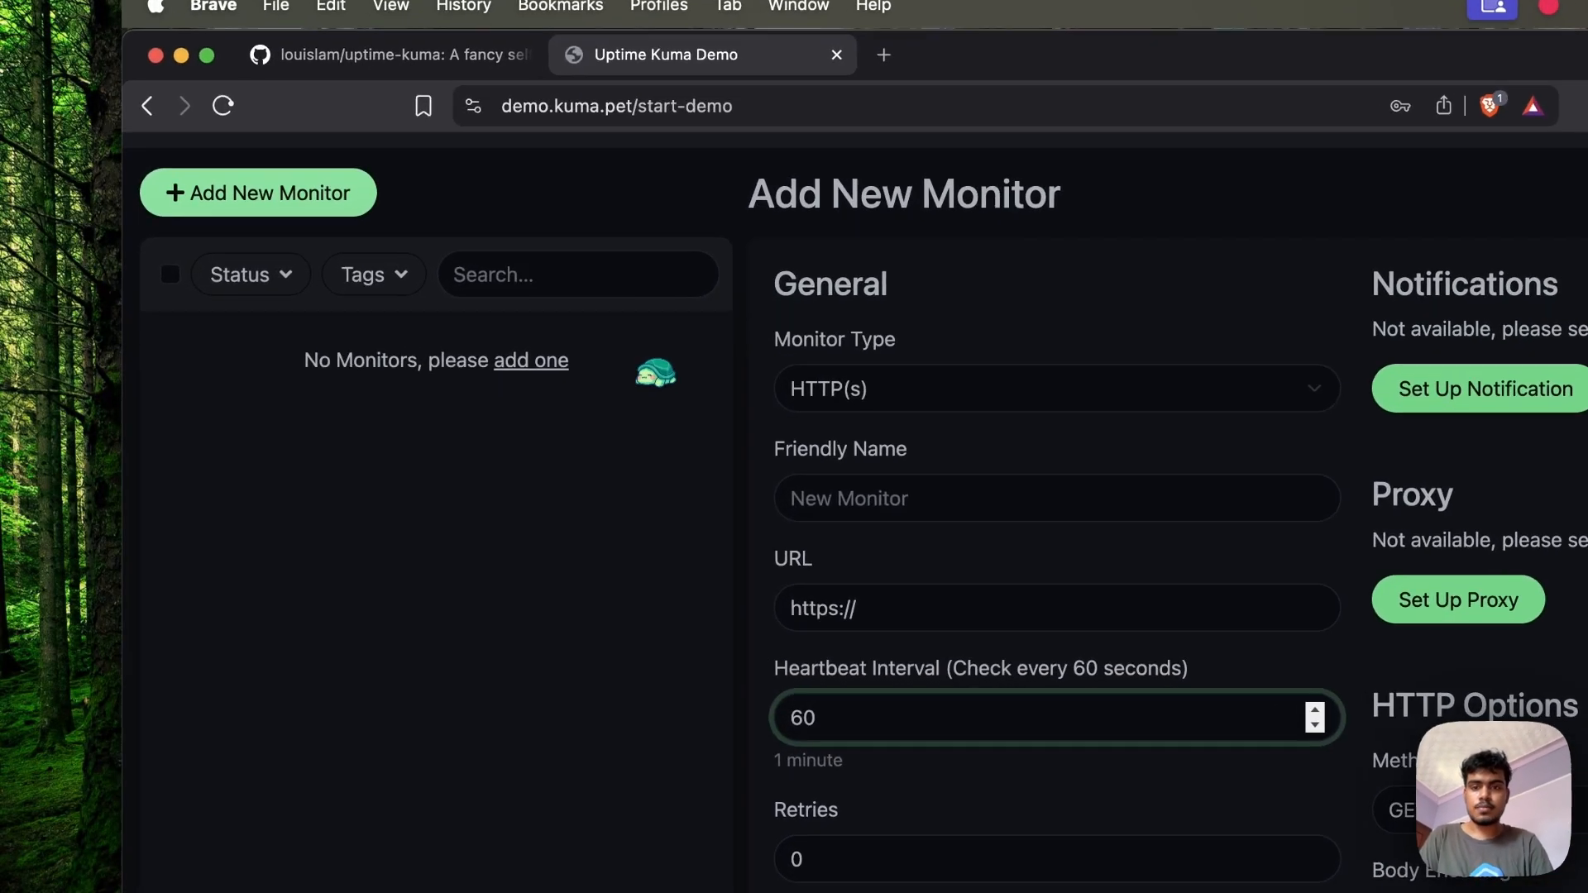
pyautogui.scroll(-2, 720, 339)
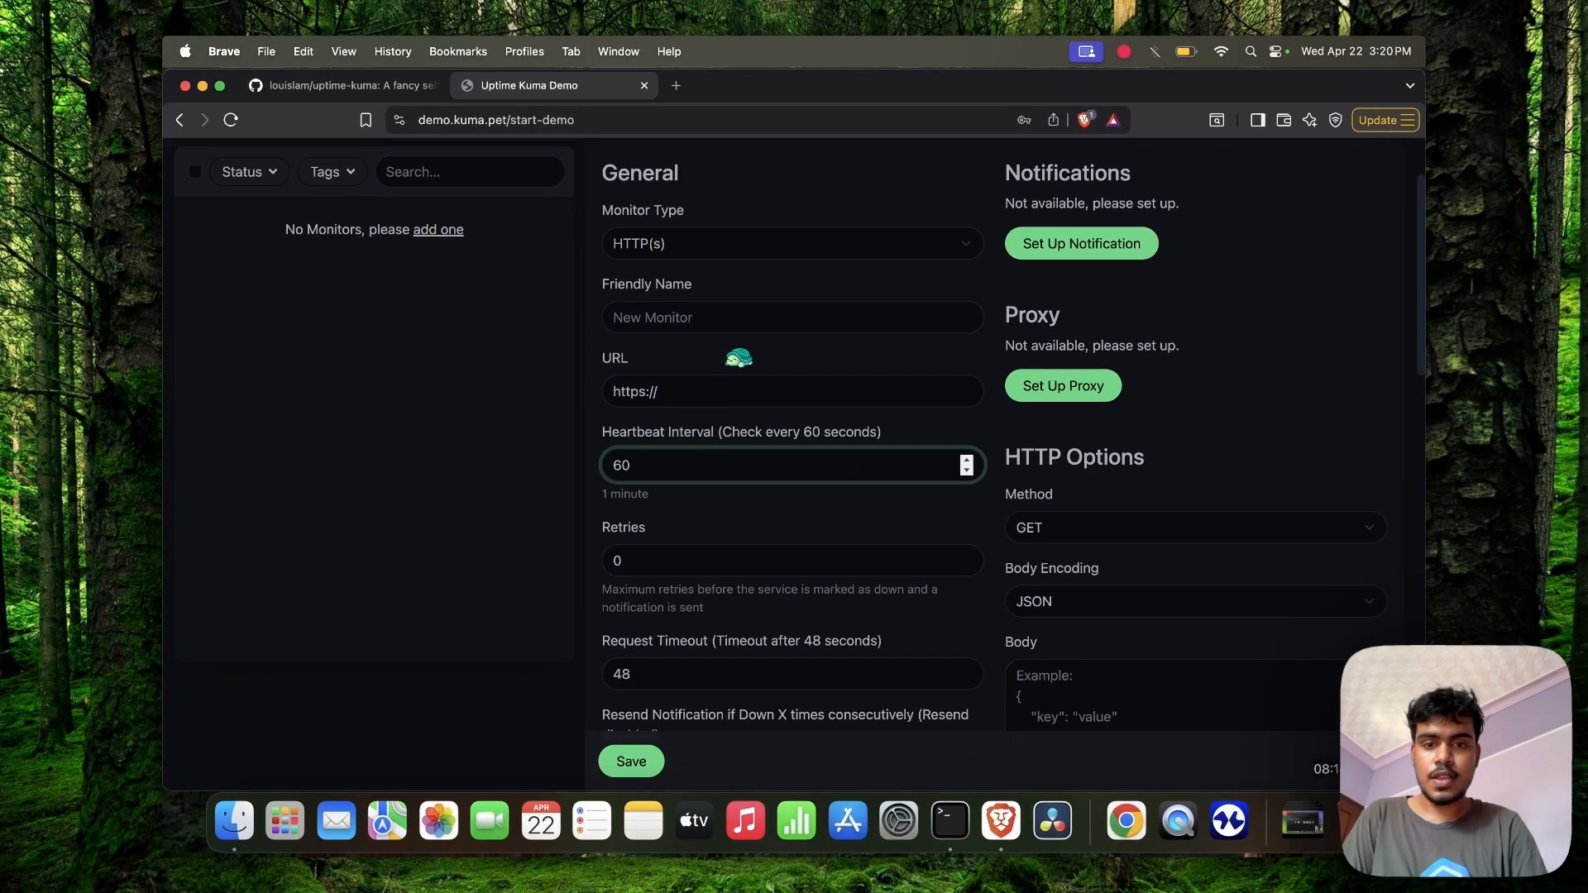
pyautogui.scroll(-2, 804, 402)
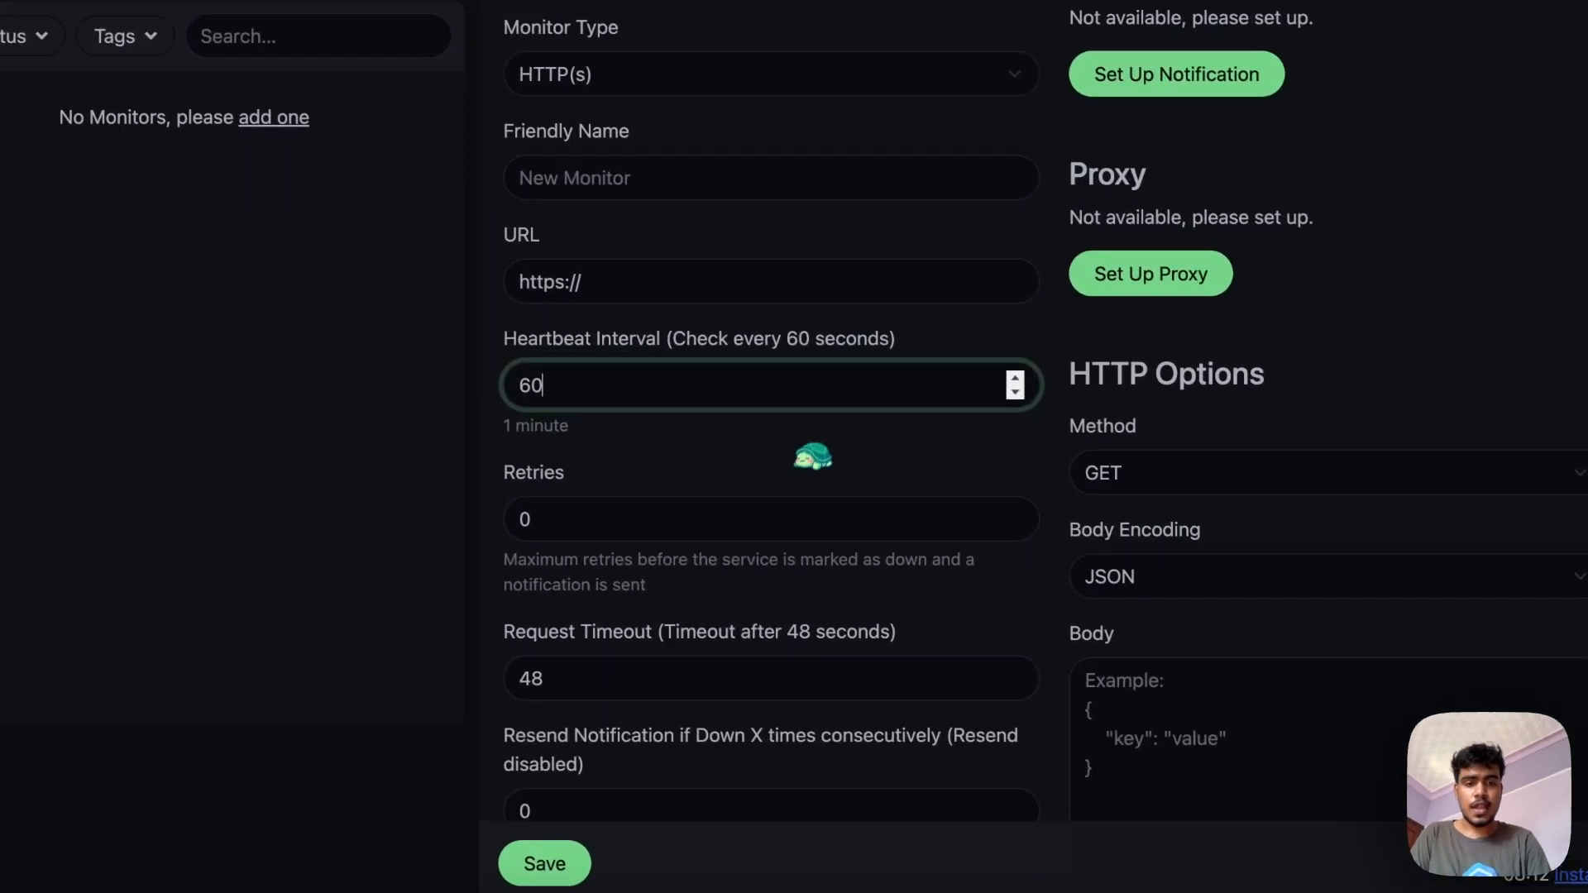
pyautogui.scroll(-2, 809, 462)
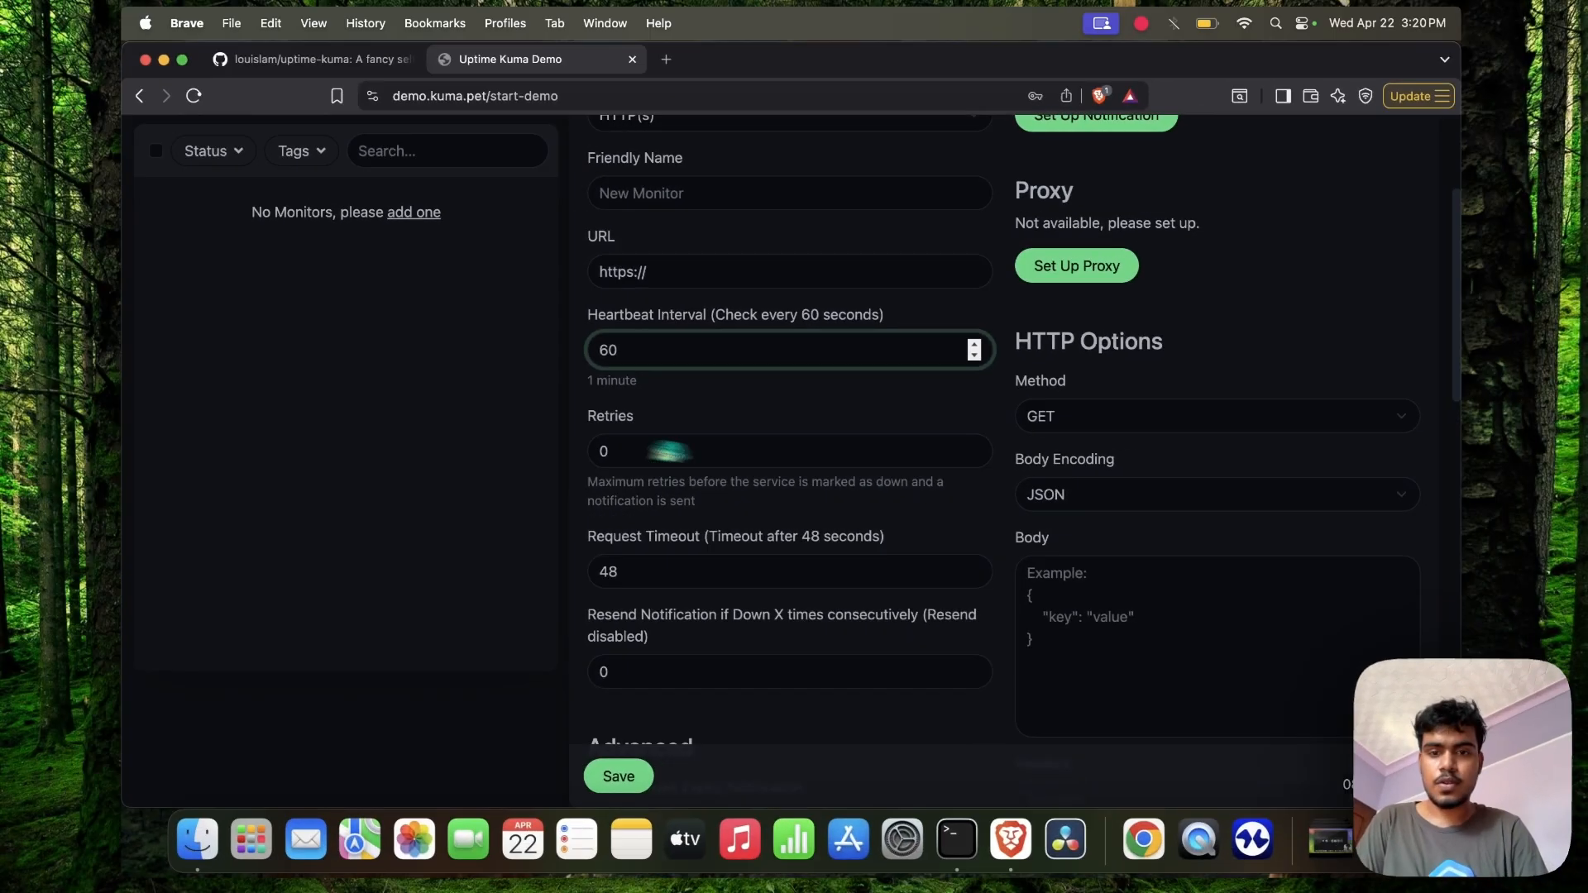
pyautogui.scroll(-2, 686, 513)
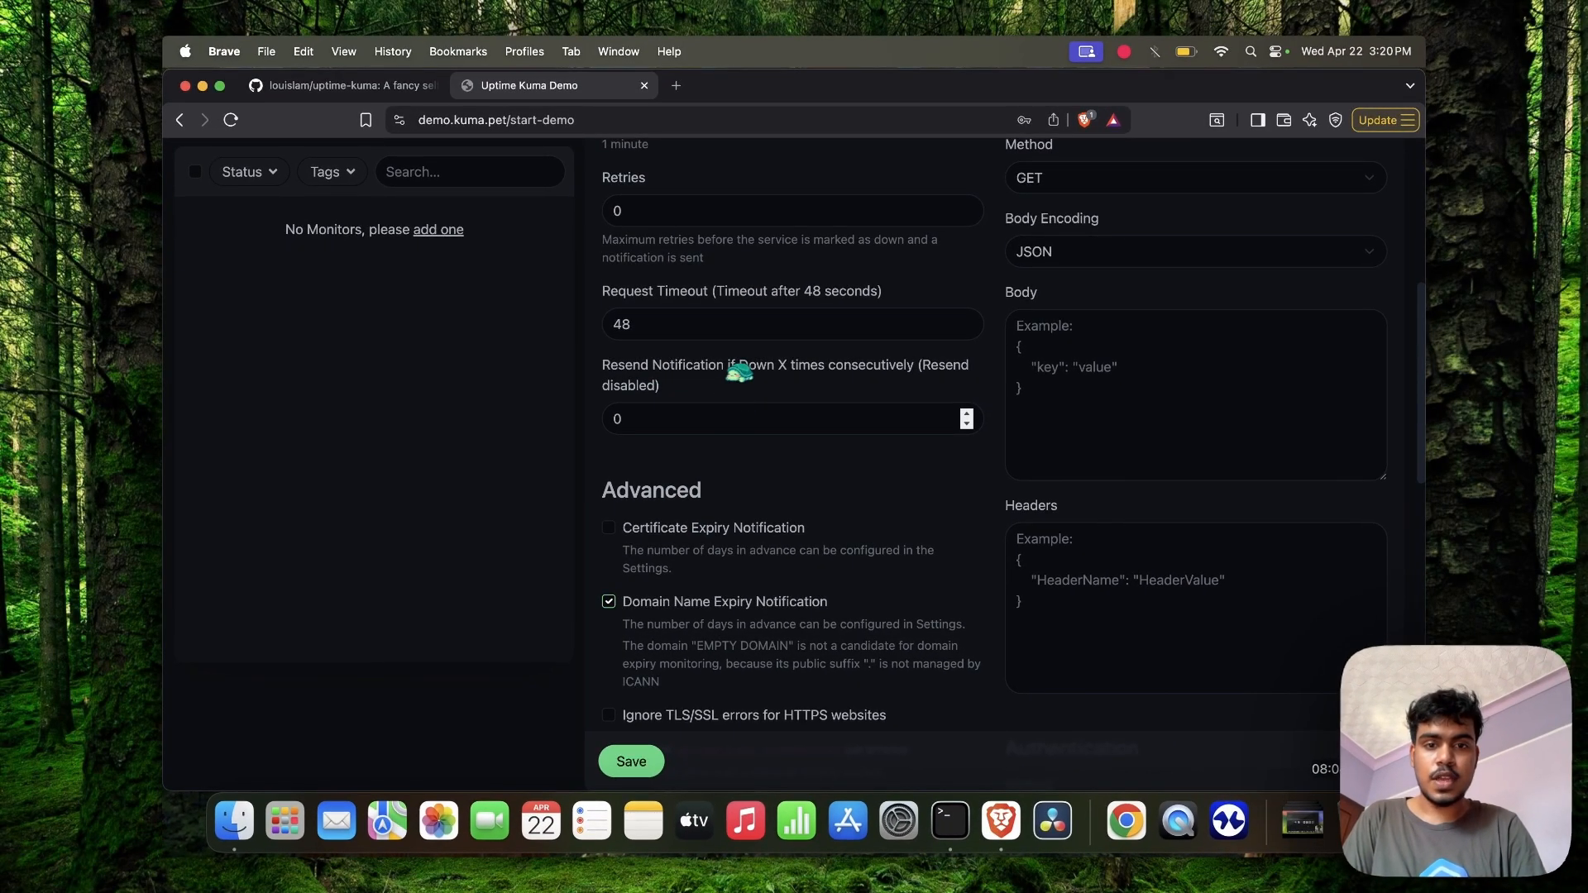
pyautogui.click(768, 418)
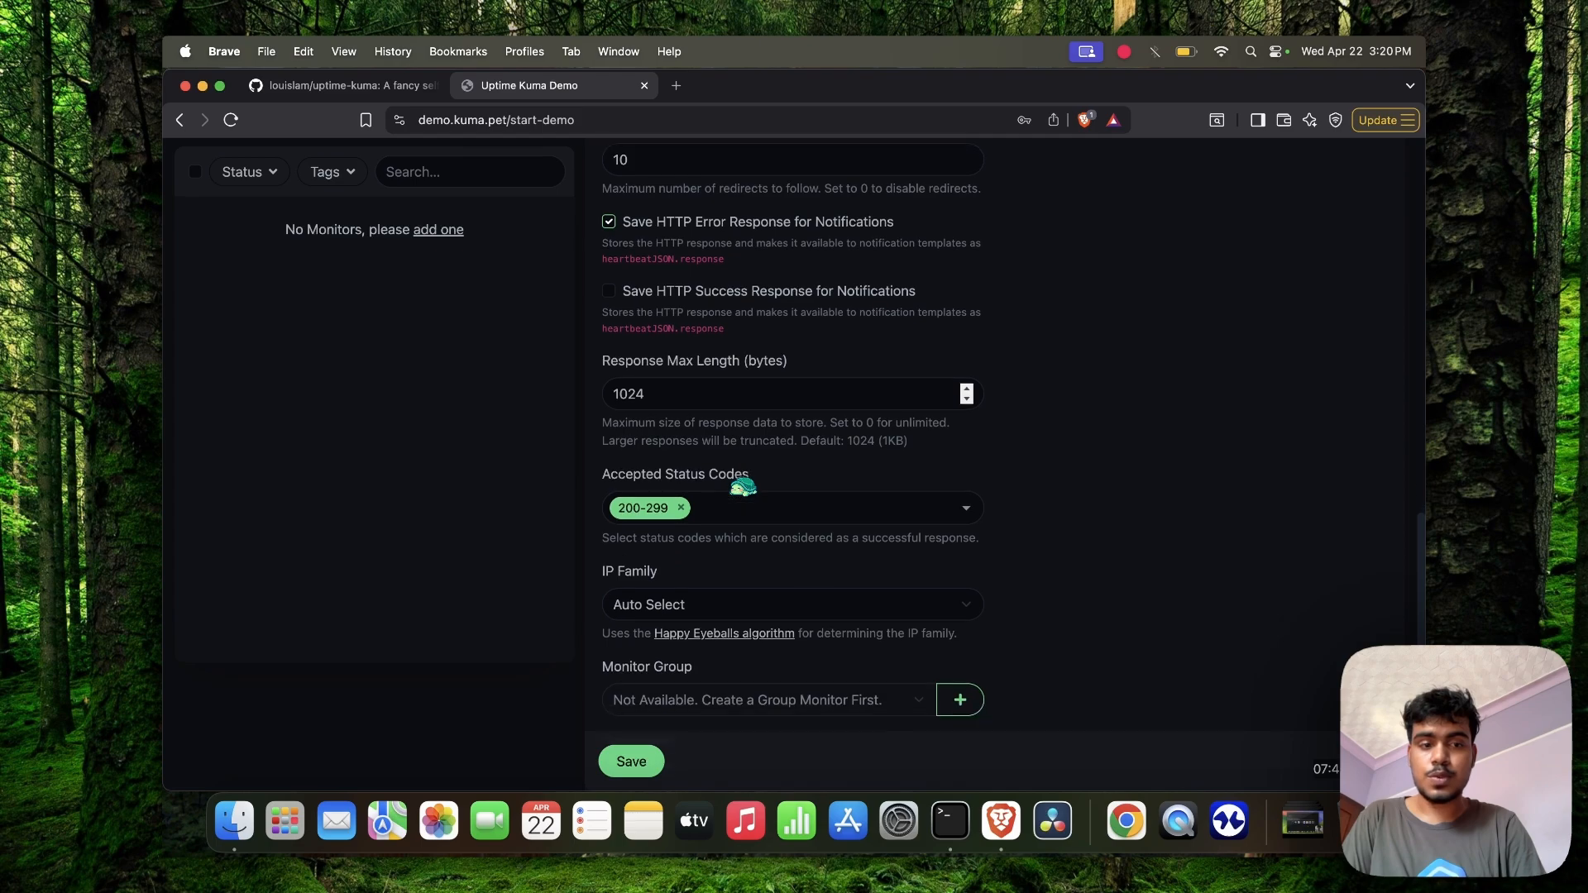
# Open the ScreenGlow site at screenglow.smalltool.pro in a new tab to get the address for the monitor
pyautogui.scroll(-3, 742, 487)
pyautogui.scroll(17, 761, 414)
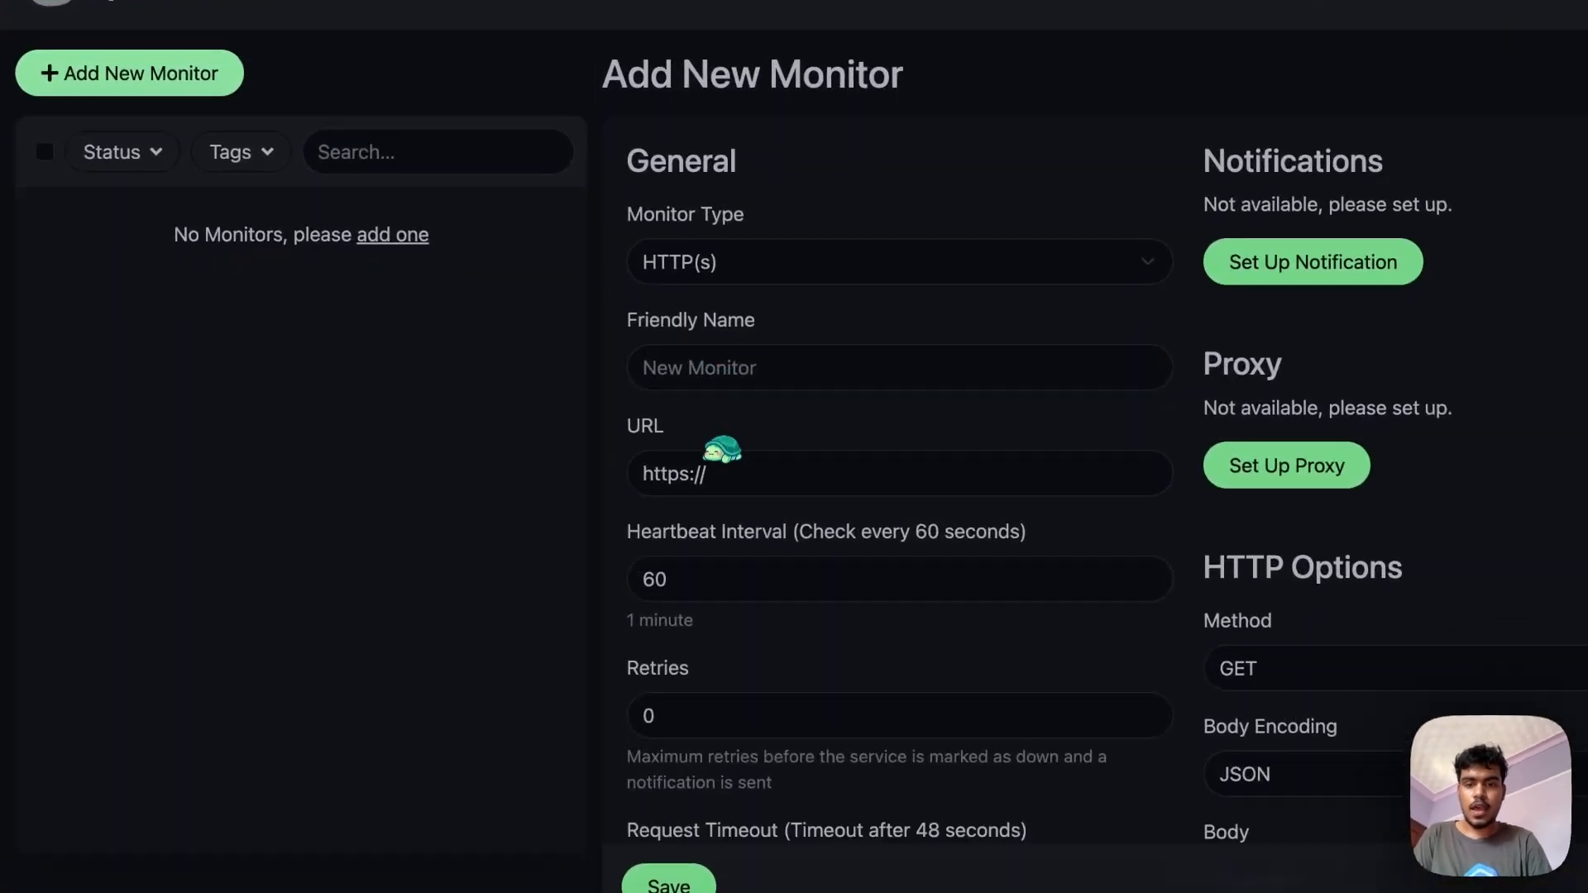
pyautogui.click(719, 463)
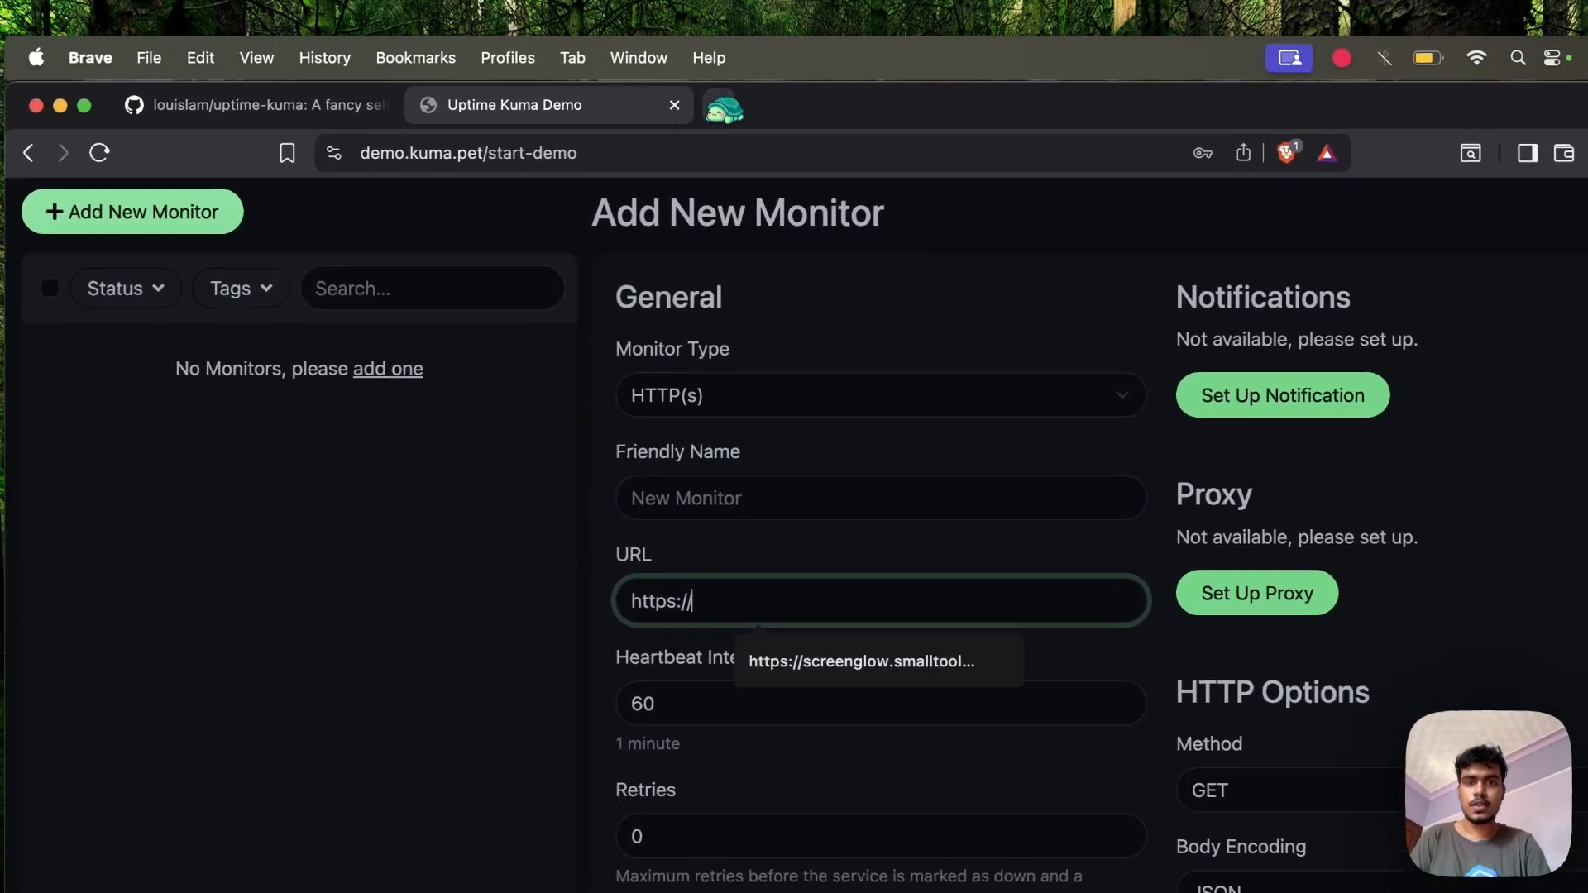
pyautogui.click(676, 85)
pyautogui.write('sma')
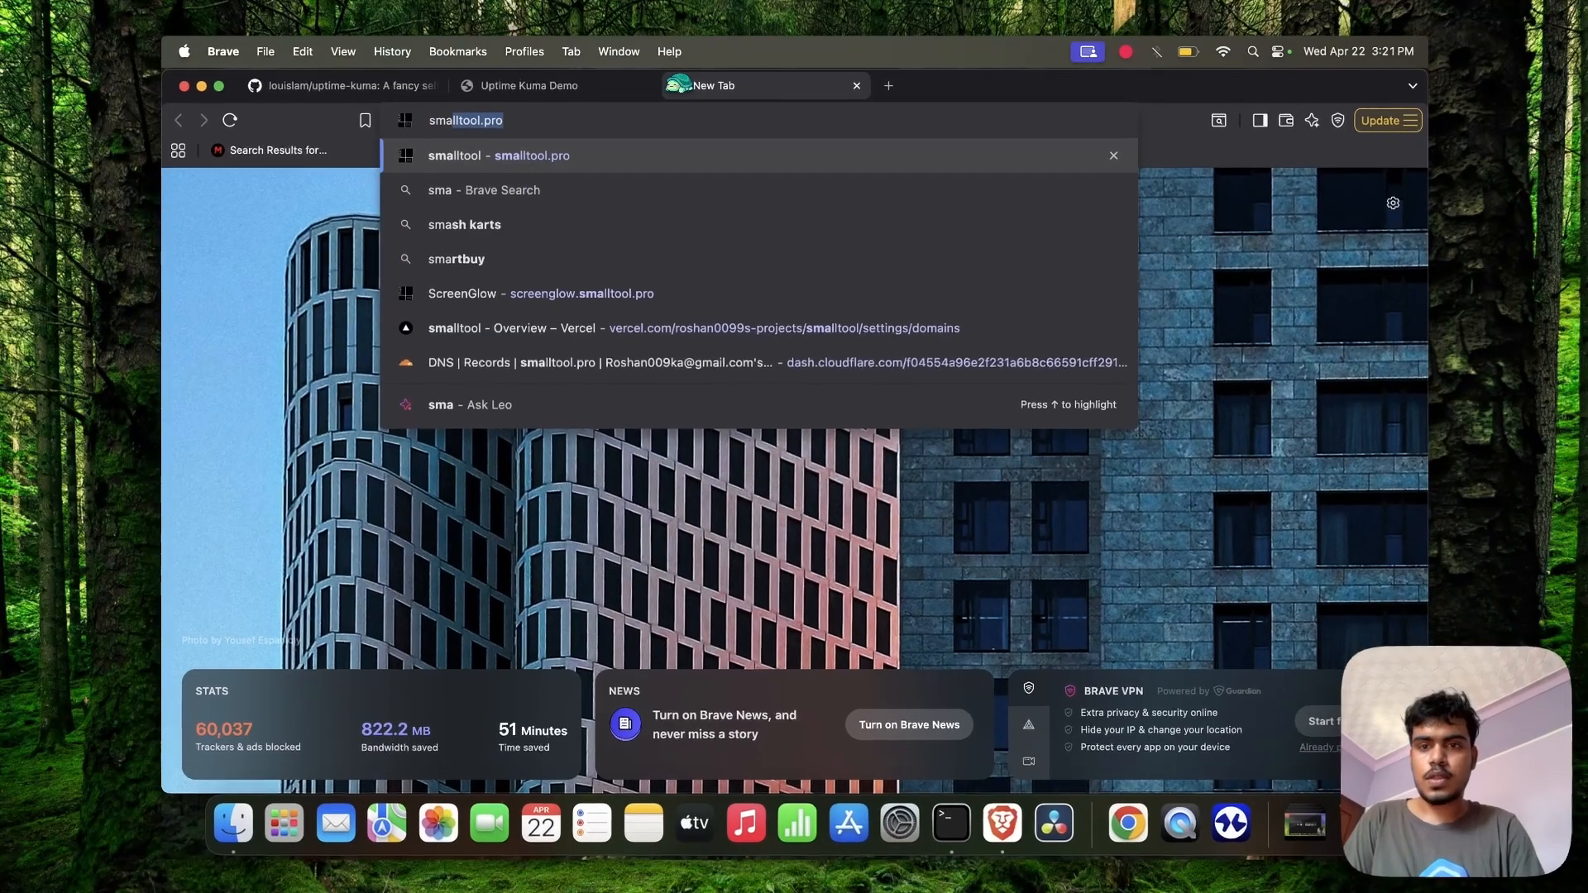
pyautogui.press('Down')
pyautogui.press('Down')
pyautogui.press('Down')
pyautogui.press('Down')
pyautogui.press('Return')
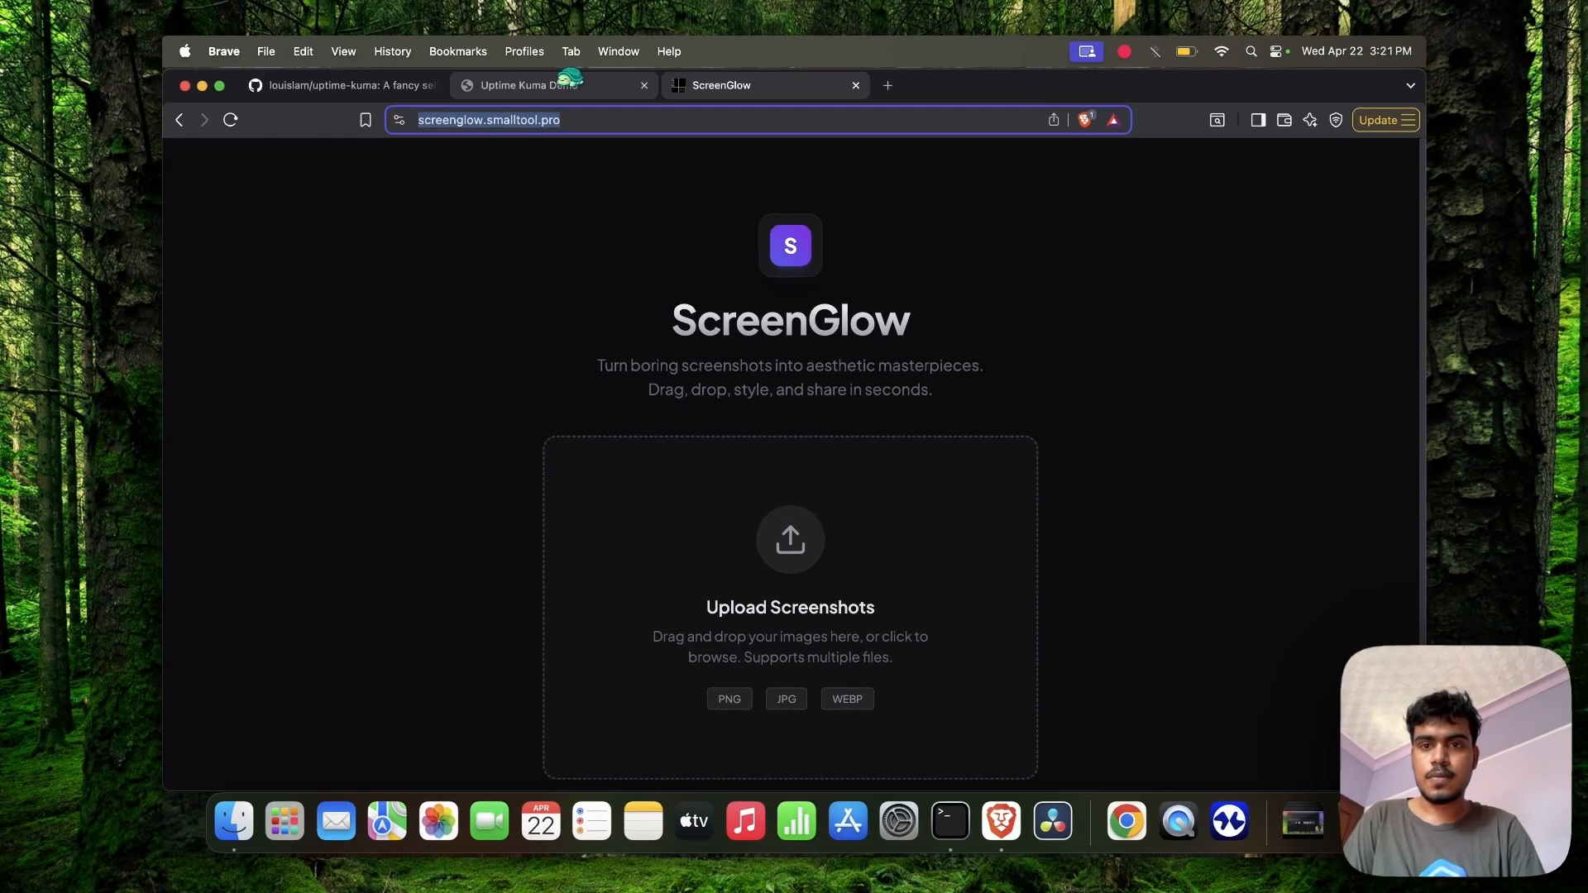
pyautogui.click(570, 83)
pyautogui.tripleClick(709, 436)
pyautogui.write('https://screenglow.smalltool.pro/')
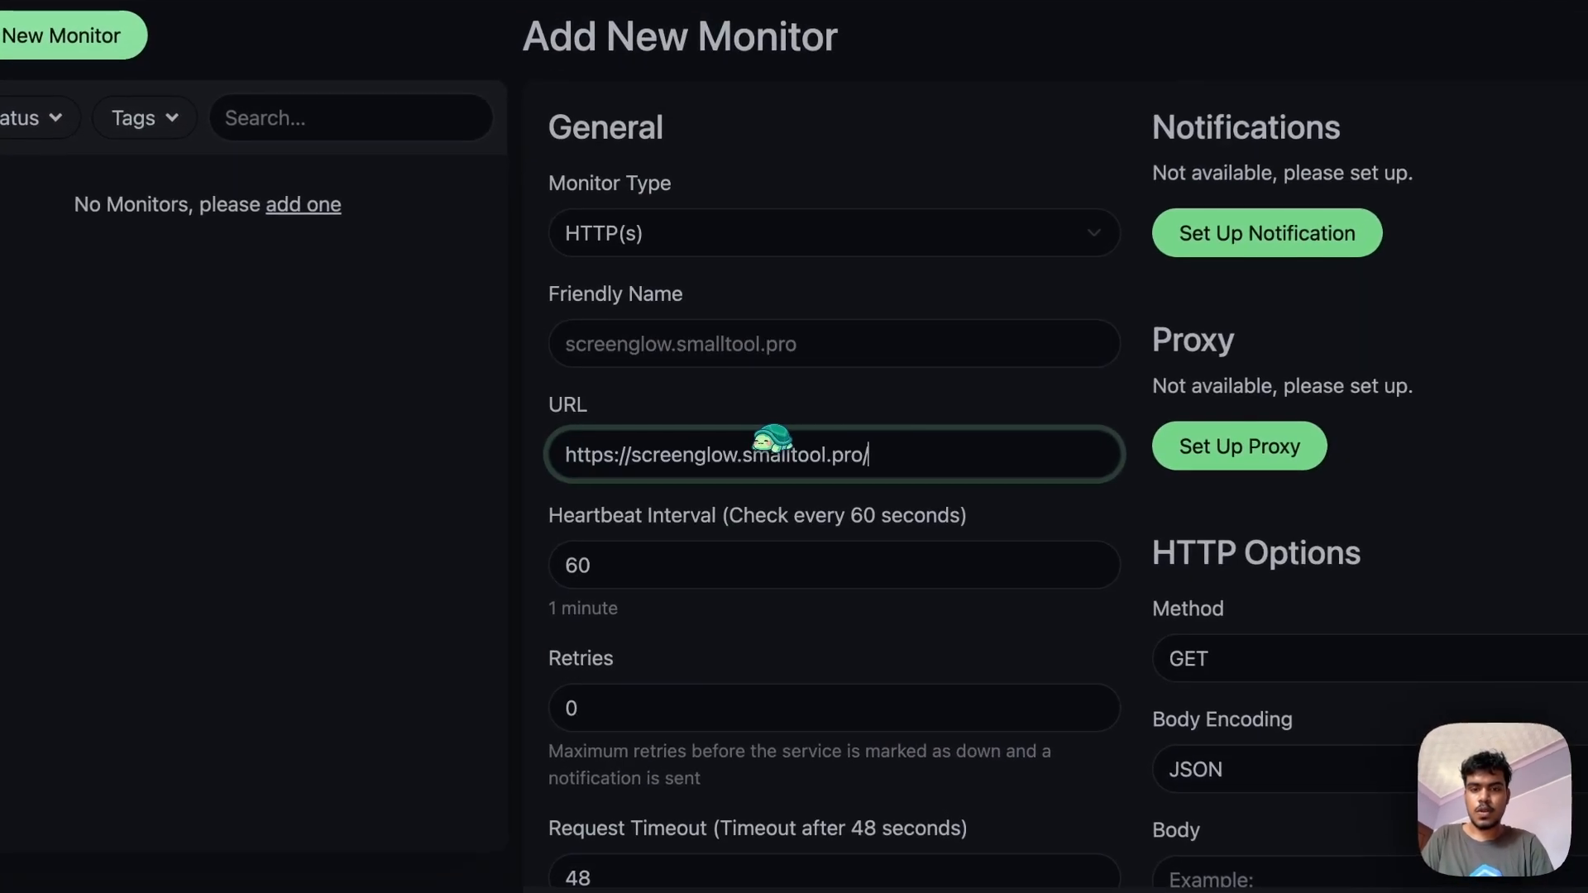
pyautogui.click(691, 562)
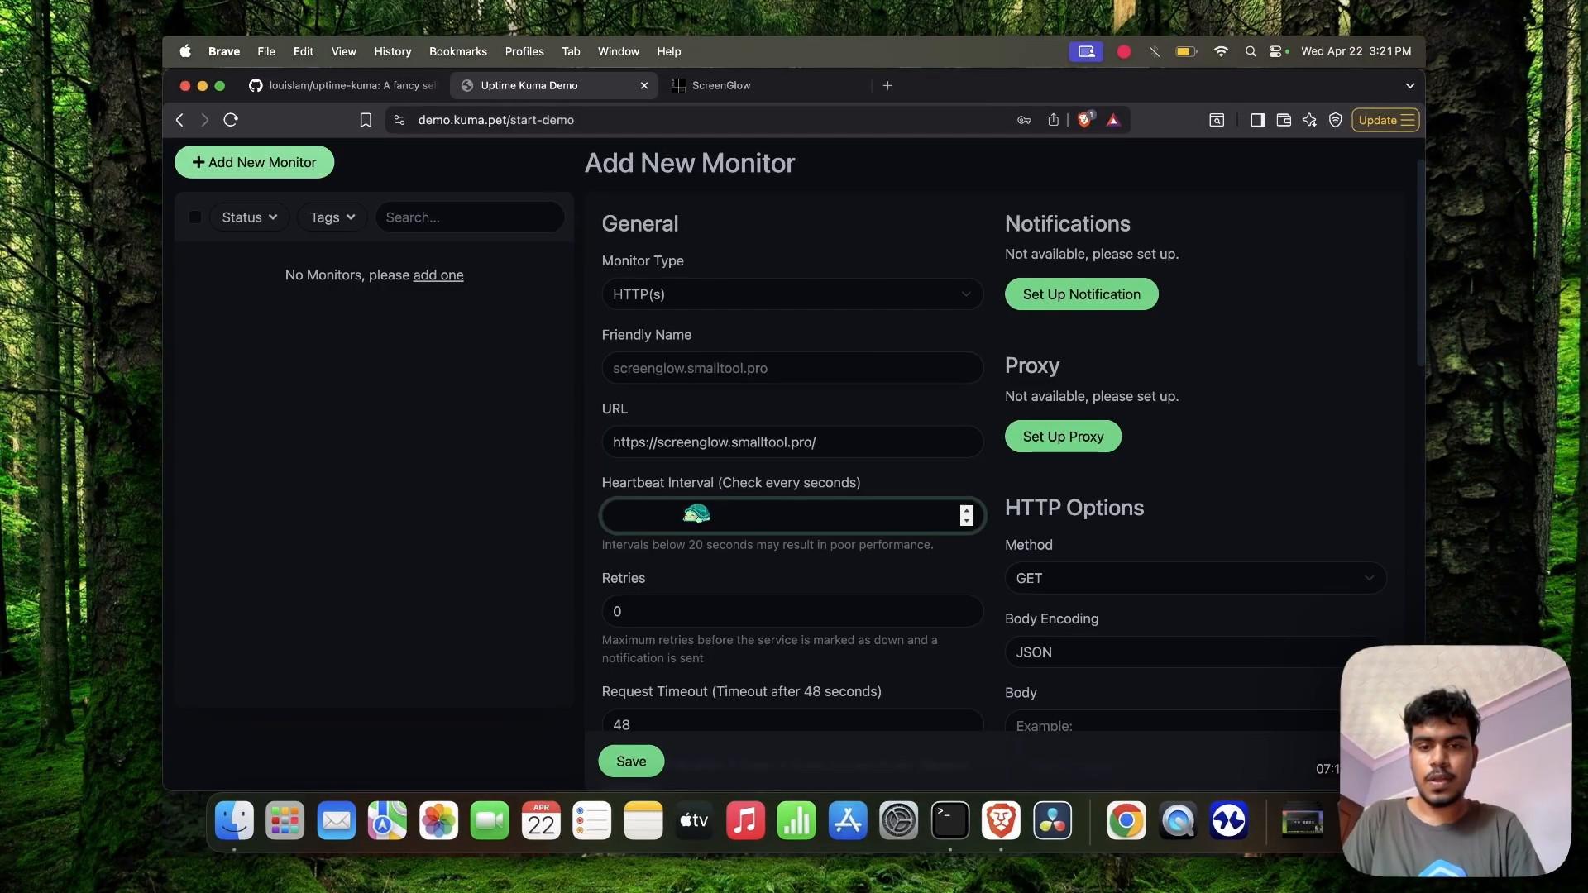
pyautogui.write('10')
# Check the Advanced options, then save the monitor with its interval below 20 seconds and view its status page
pyautogui.scroll(-10, 697, 513)
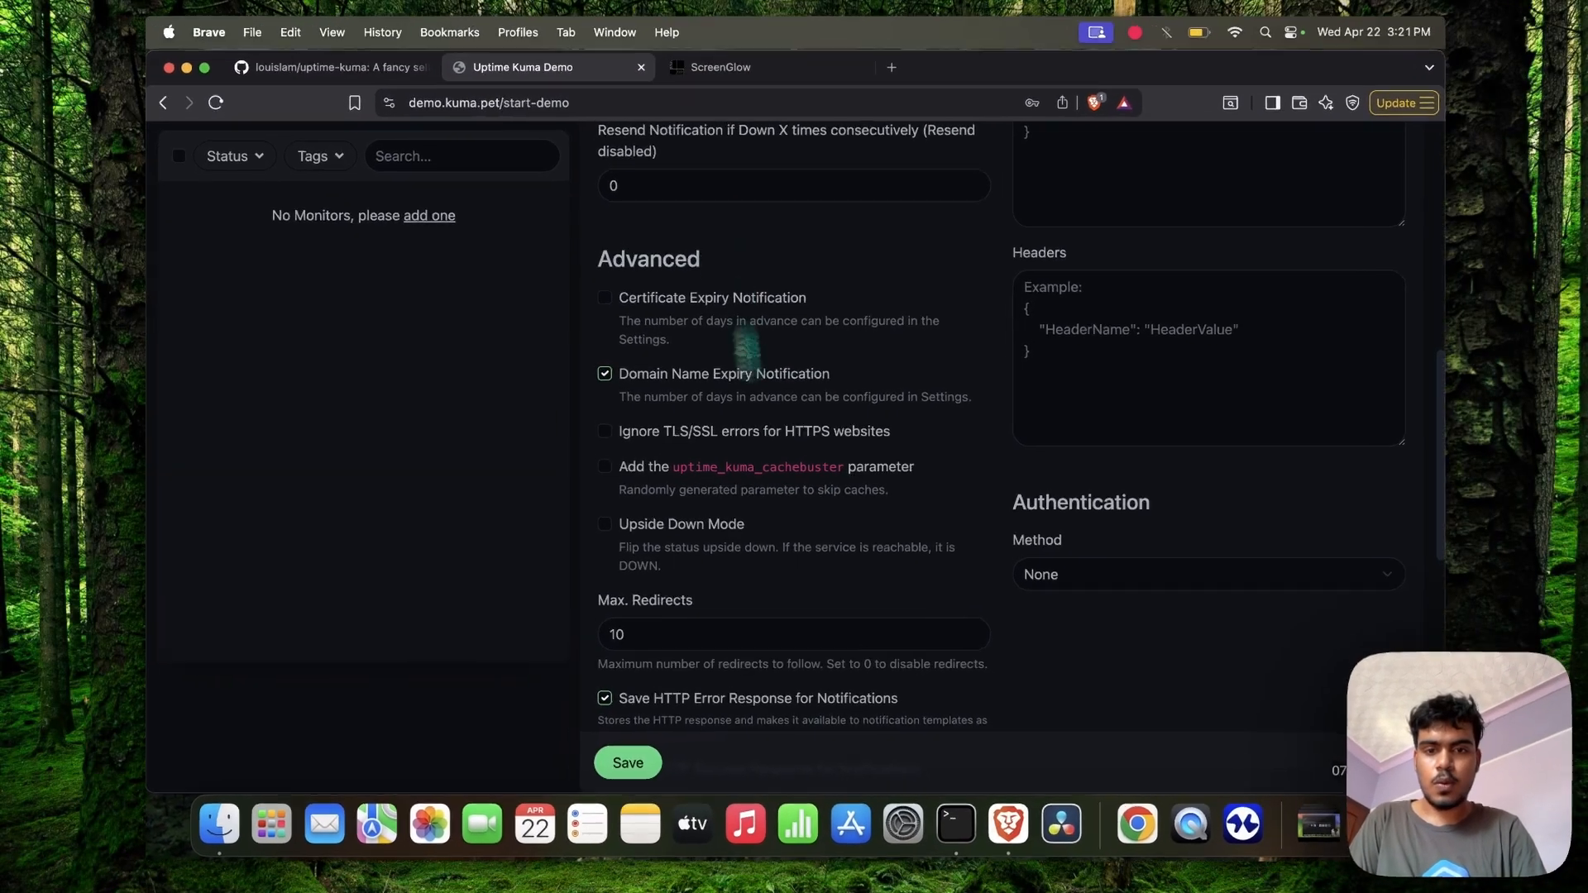
pyautogui.scroll(-2, 802, 527)
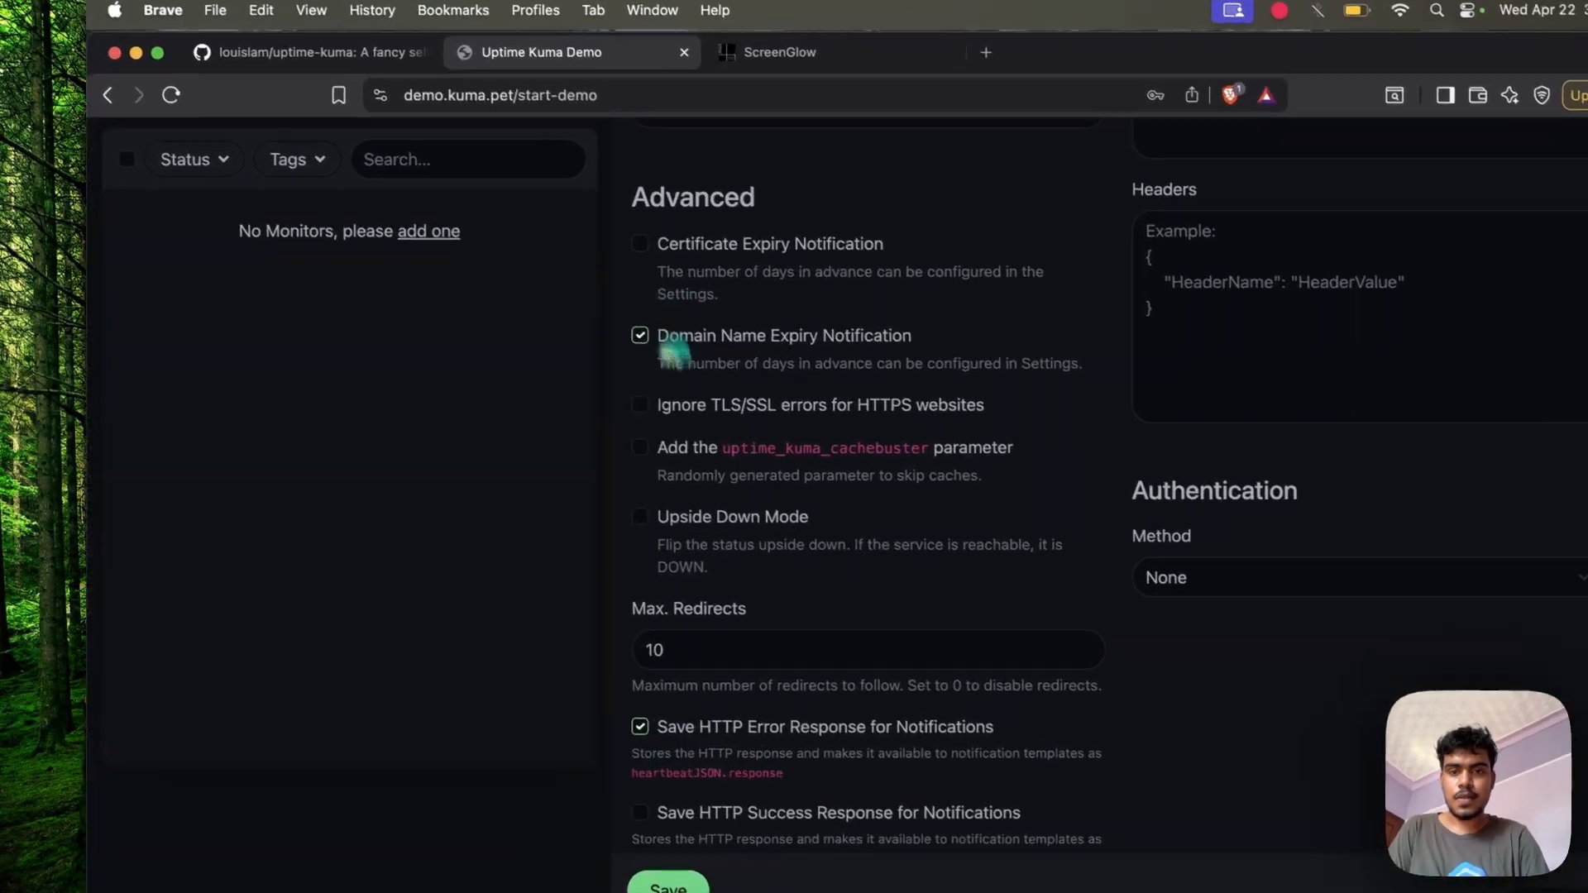
pyautogui.scroll(2, 668, 368)
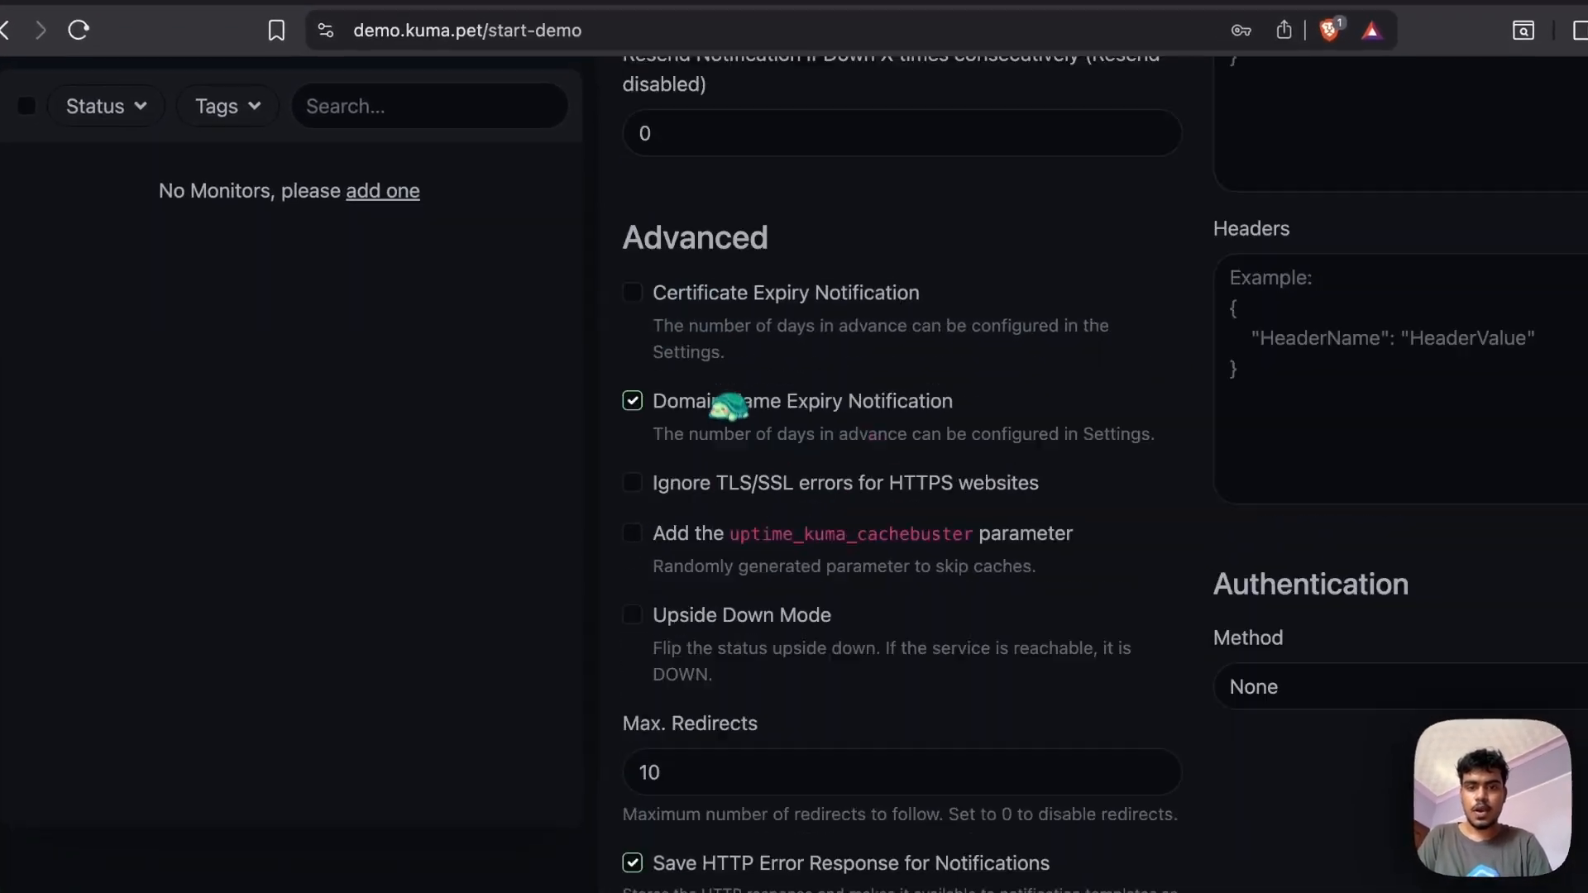
pyautogui.scroll(-1, 684, 496)
pyautogui.scroll(-5, 740, 480)
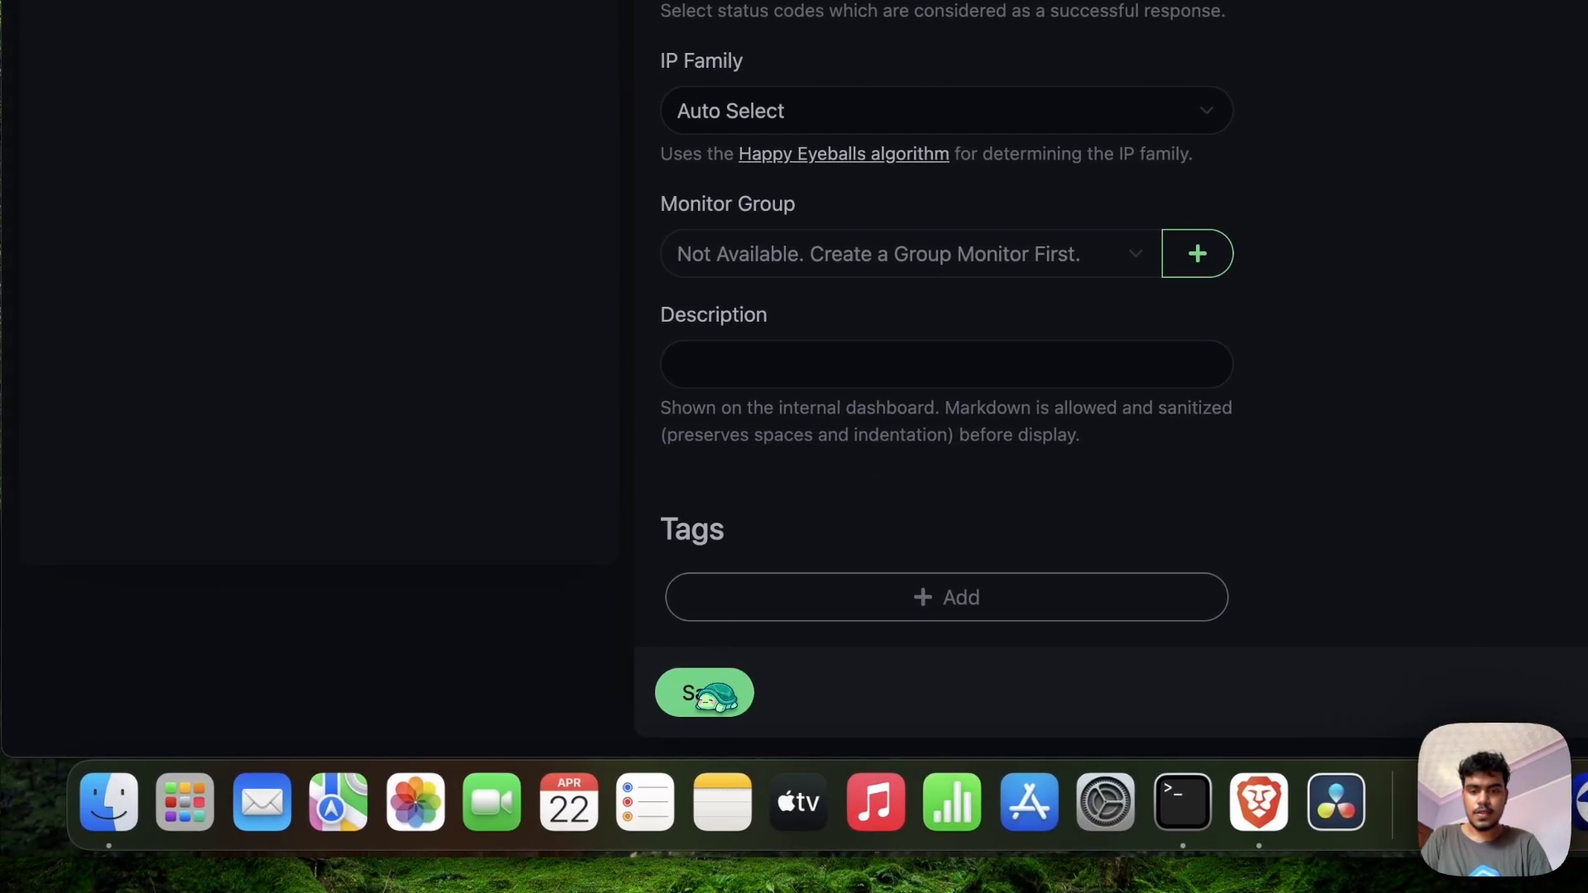
pyautogui.click(765, 692)
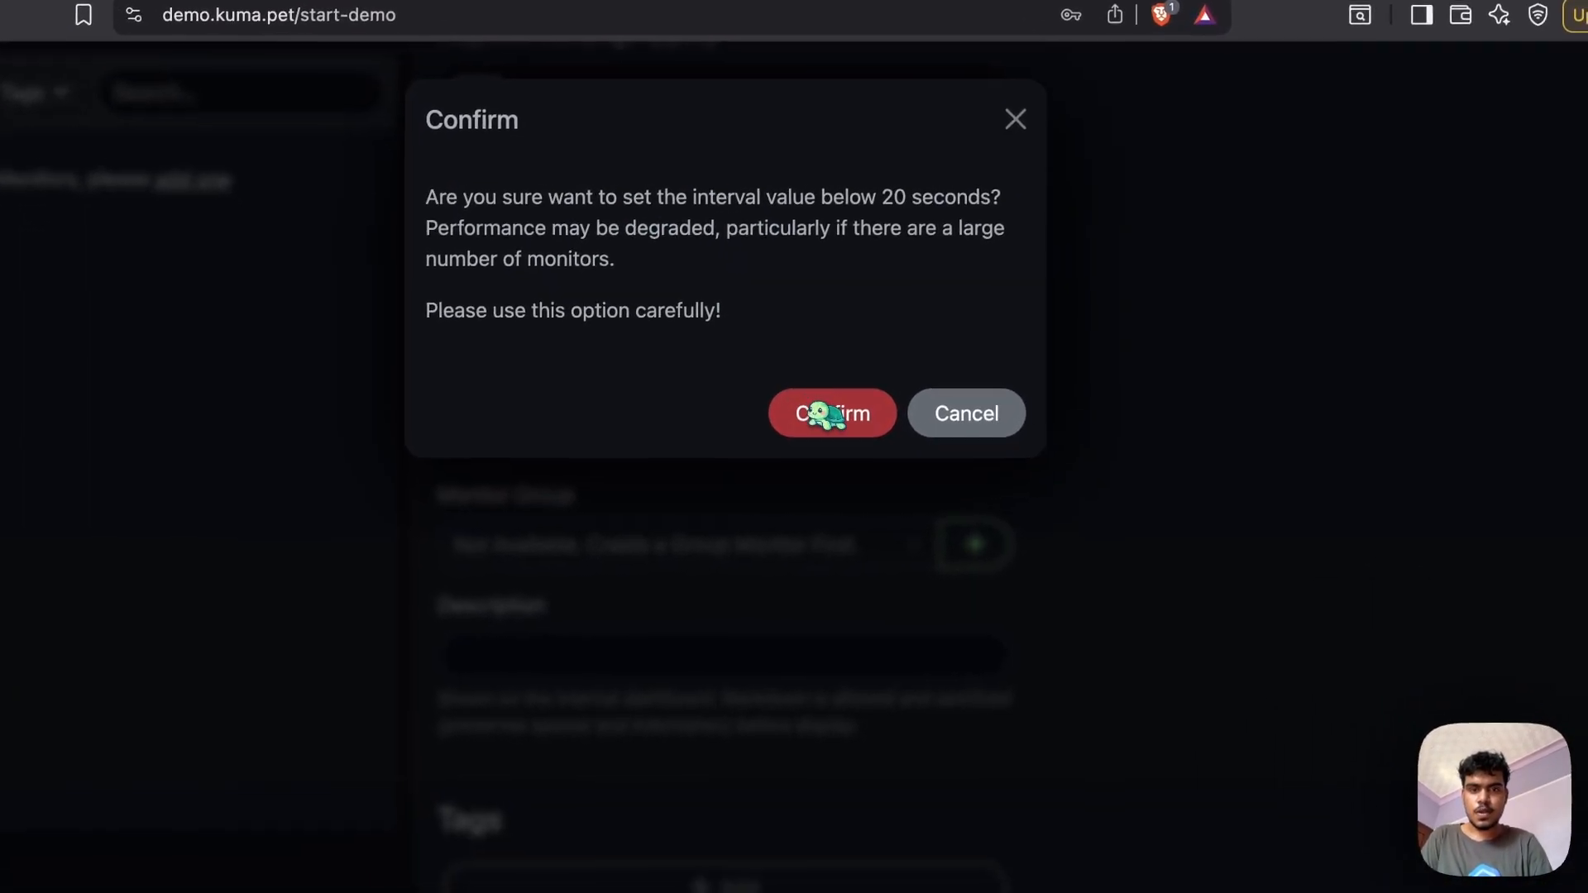
pyautogui.click(918, 536)
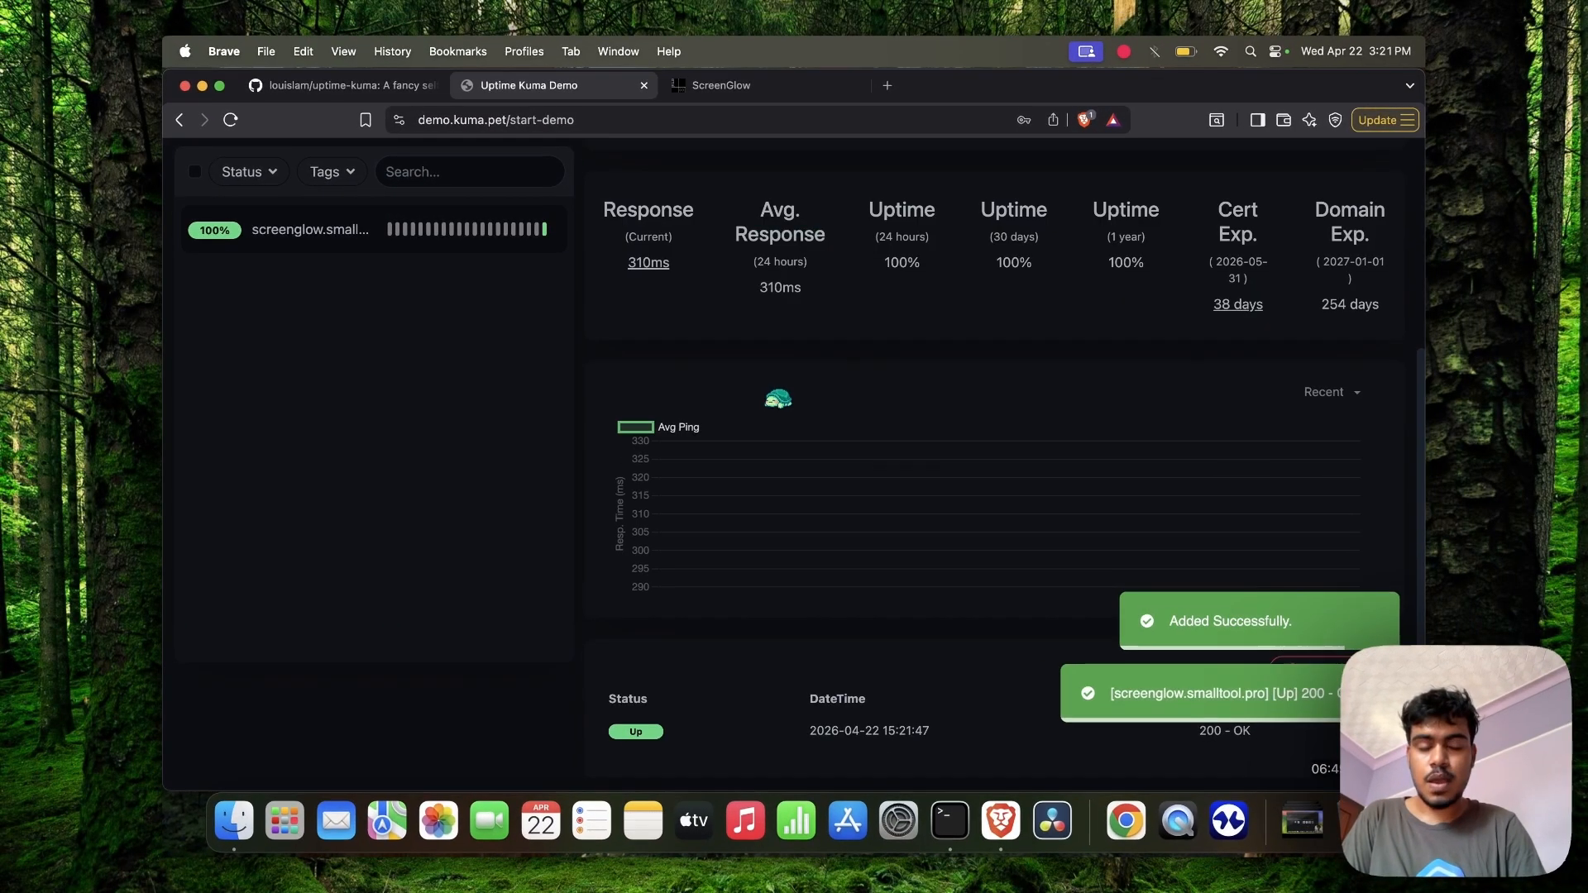
pyautogui.scroll(5, 777, 394)
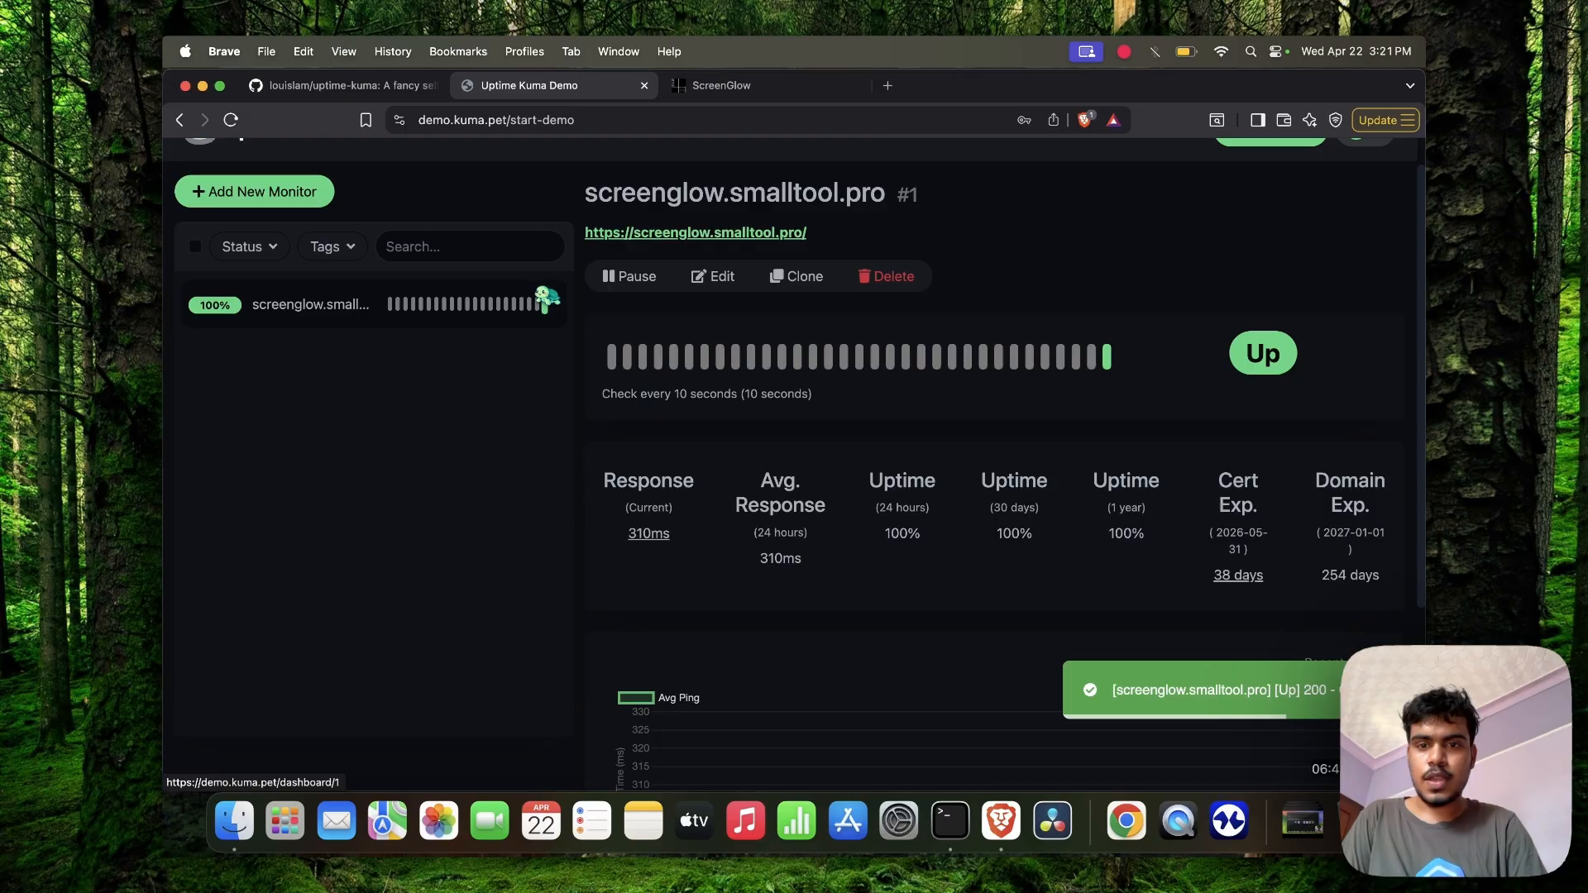
pyautogui.moveTo(543, 305)
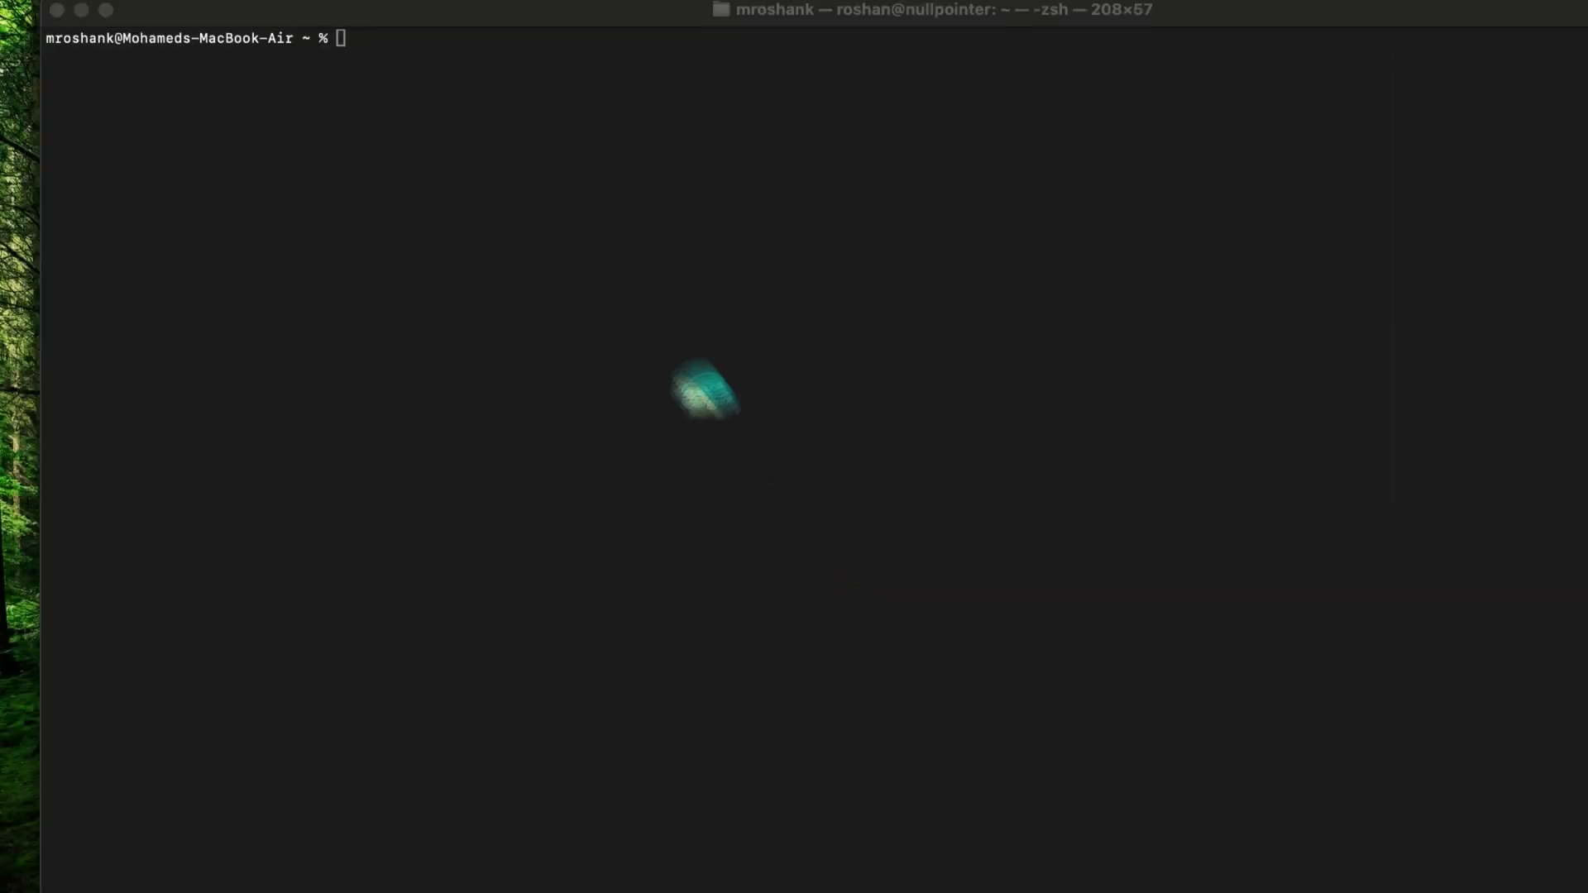
# In Terminal, log in to the server at 192.168.1.15 over SSH
pyautogui.write('sh roshan@192.168.1.15')
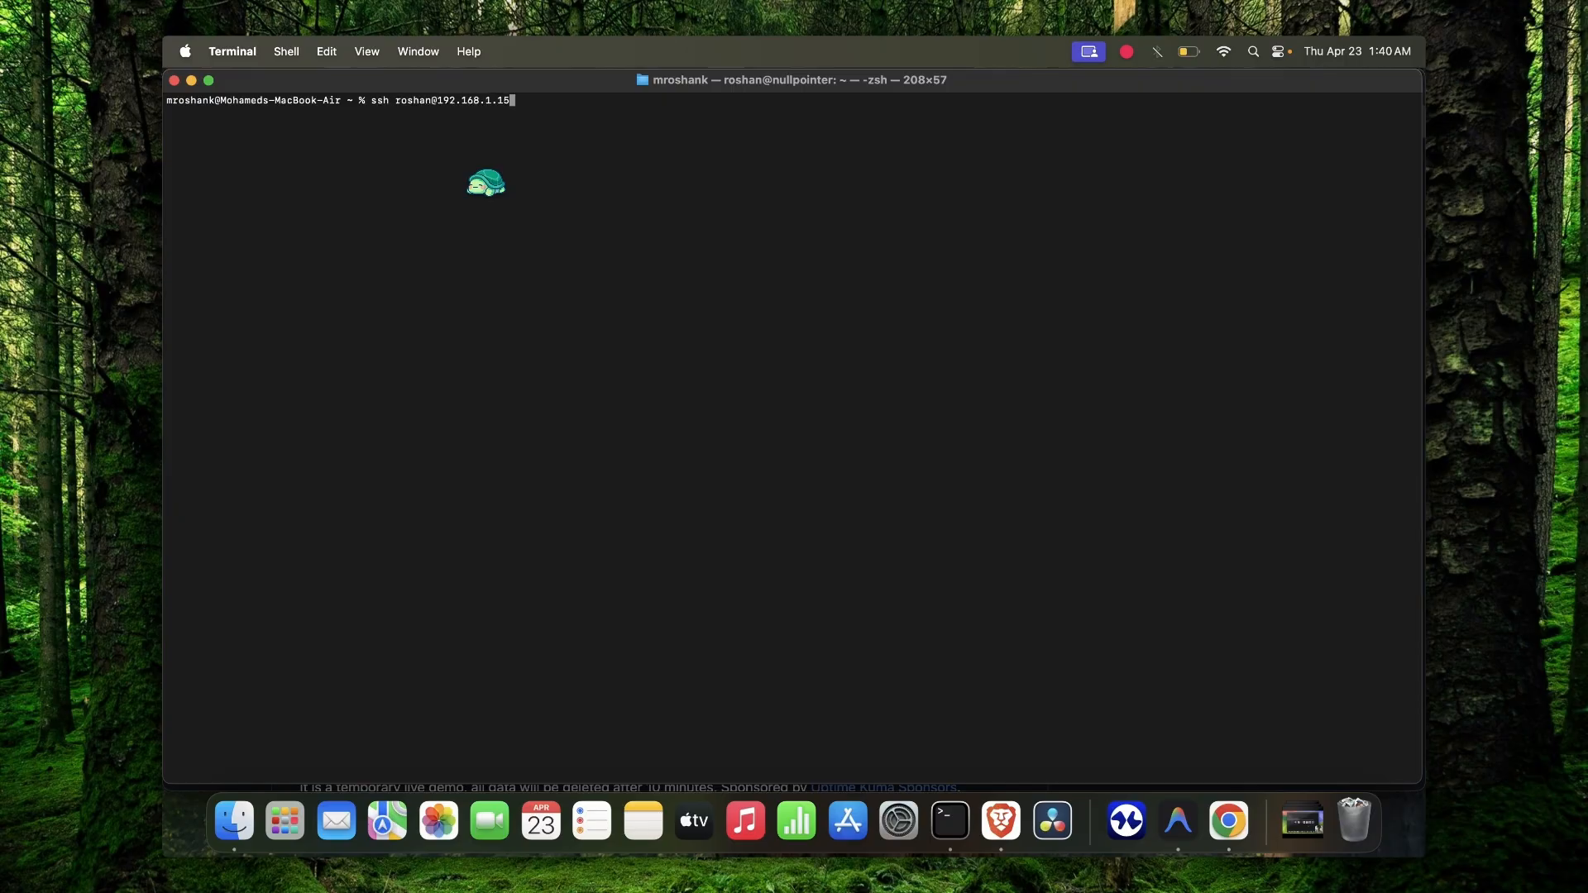
pyautogui.press('Return')
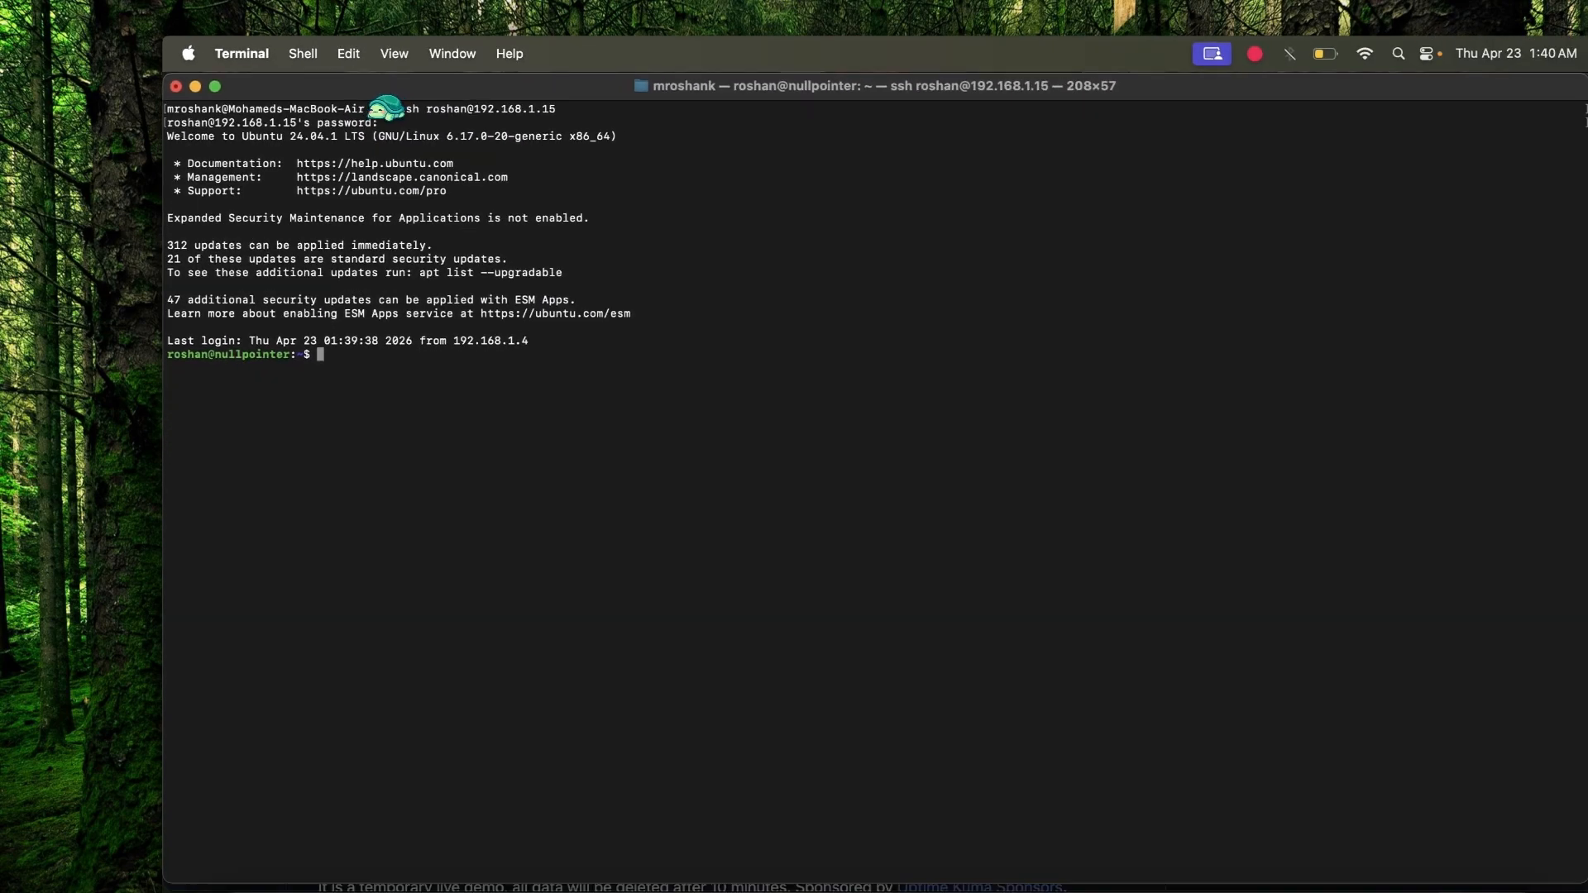
pyautogui.moveTo(386, 108); pyautogui.dragTo(476, 107)
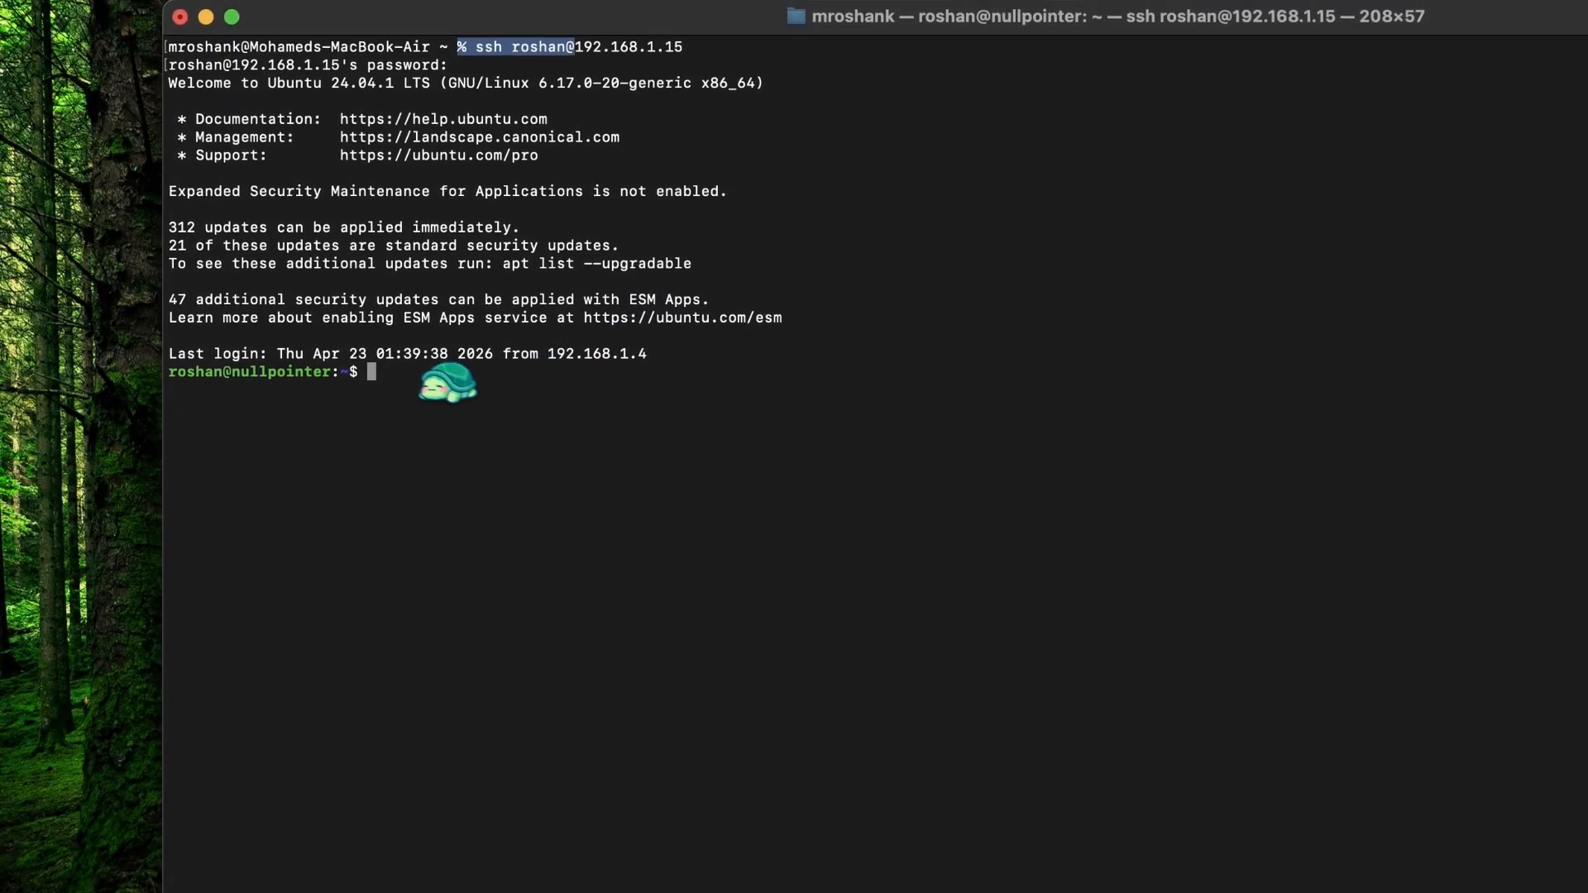
pyautogui.click(432, 435)
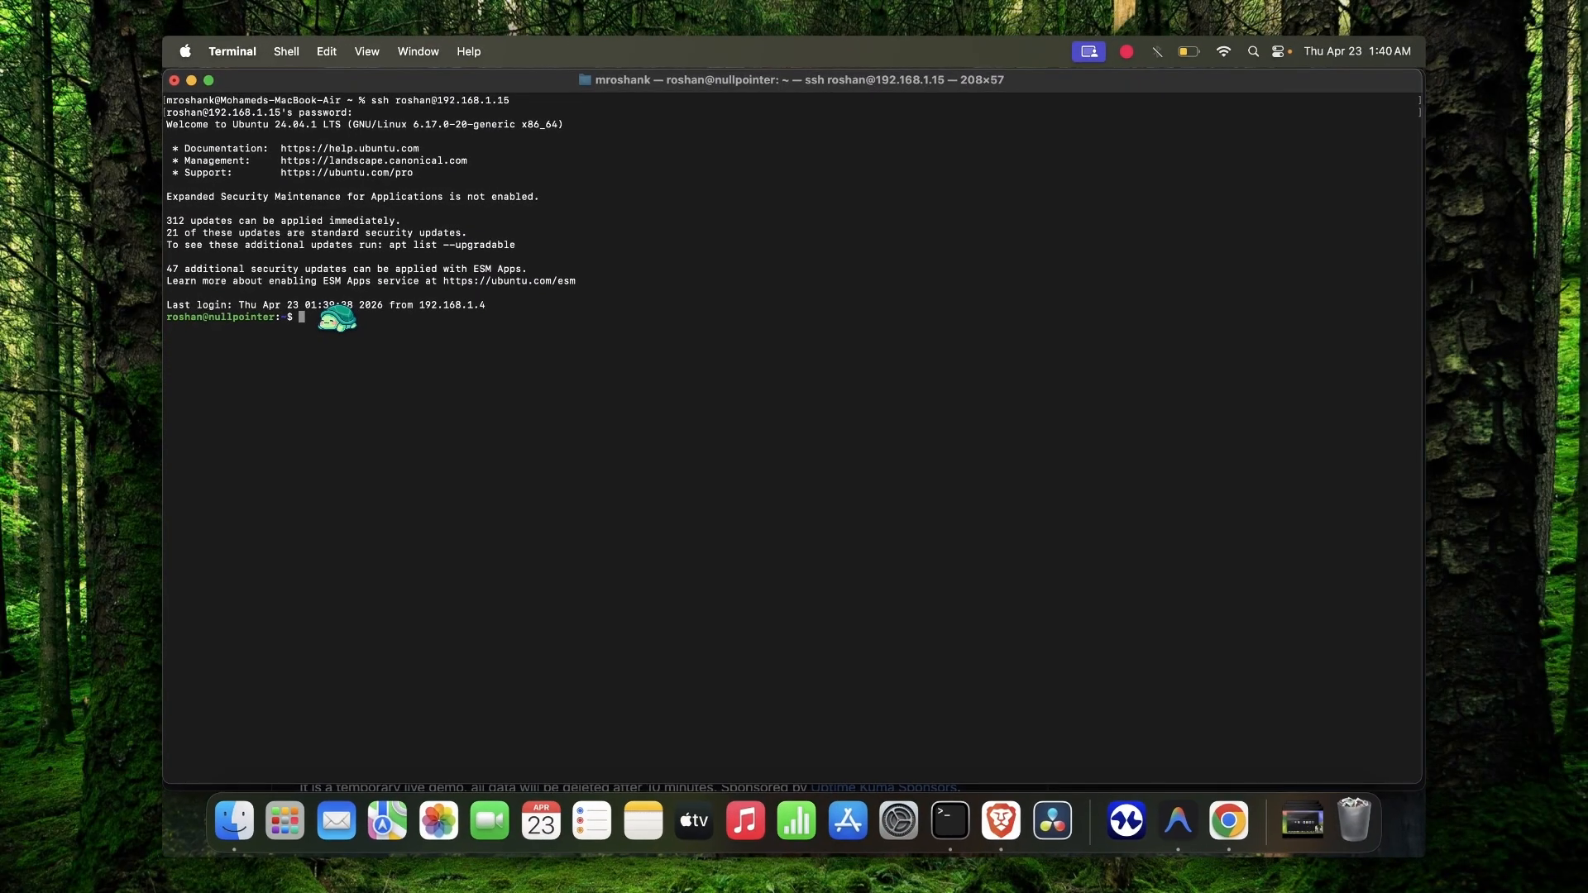
# Create an uptime-kuma directory on the server, enter it and list its contents
pyautogui.doubleClick(339, 319)
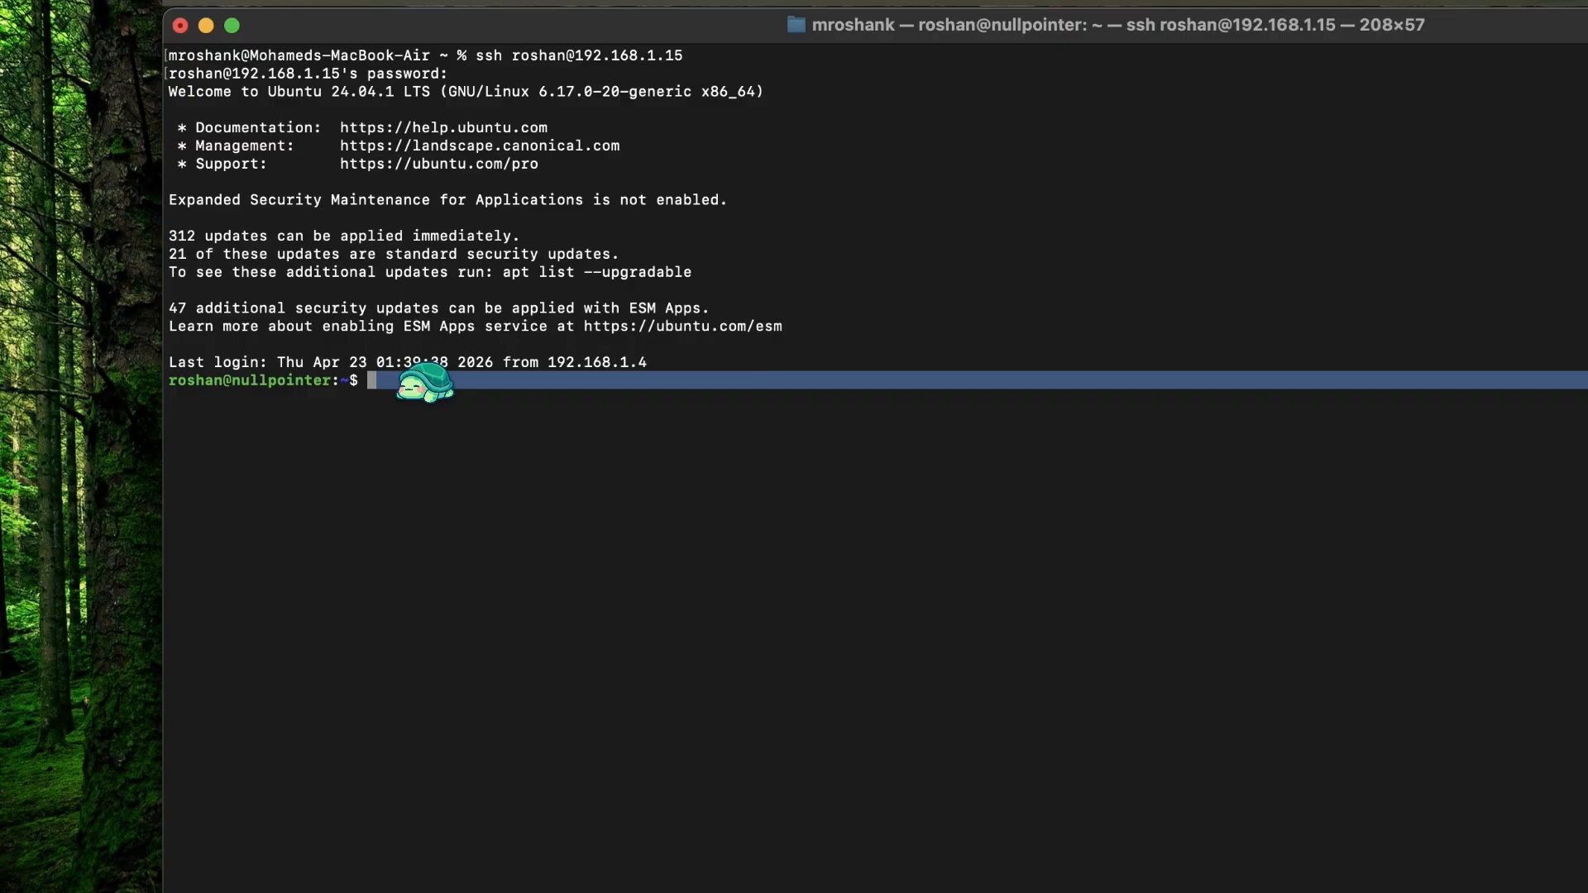
pyautogui.tripleClick(424, 382)
pyautogui.click(415, 371)
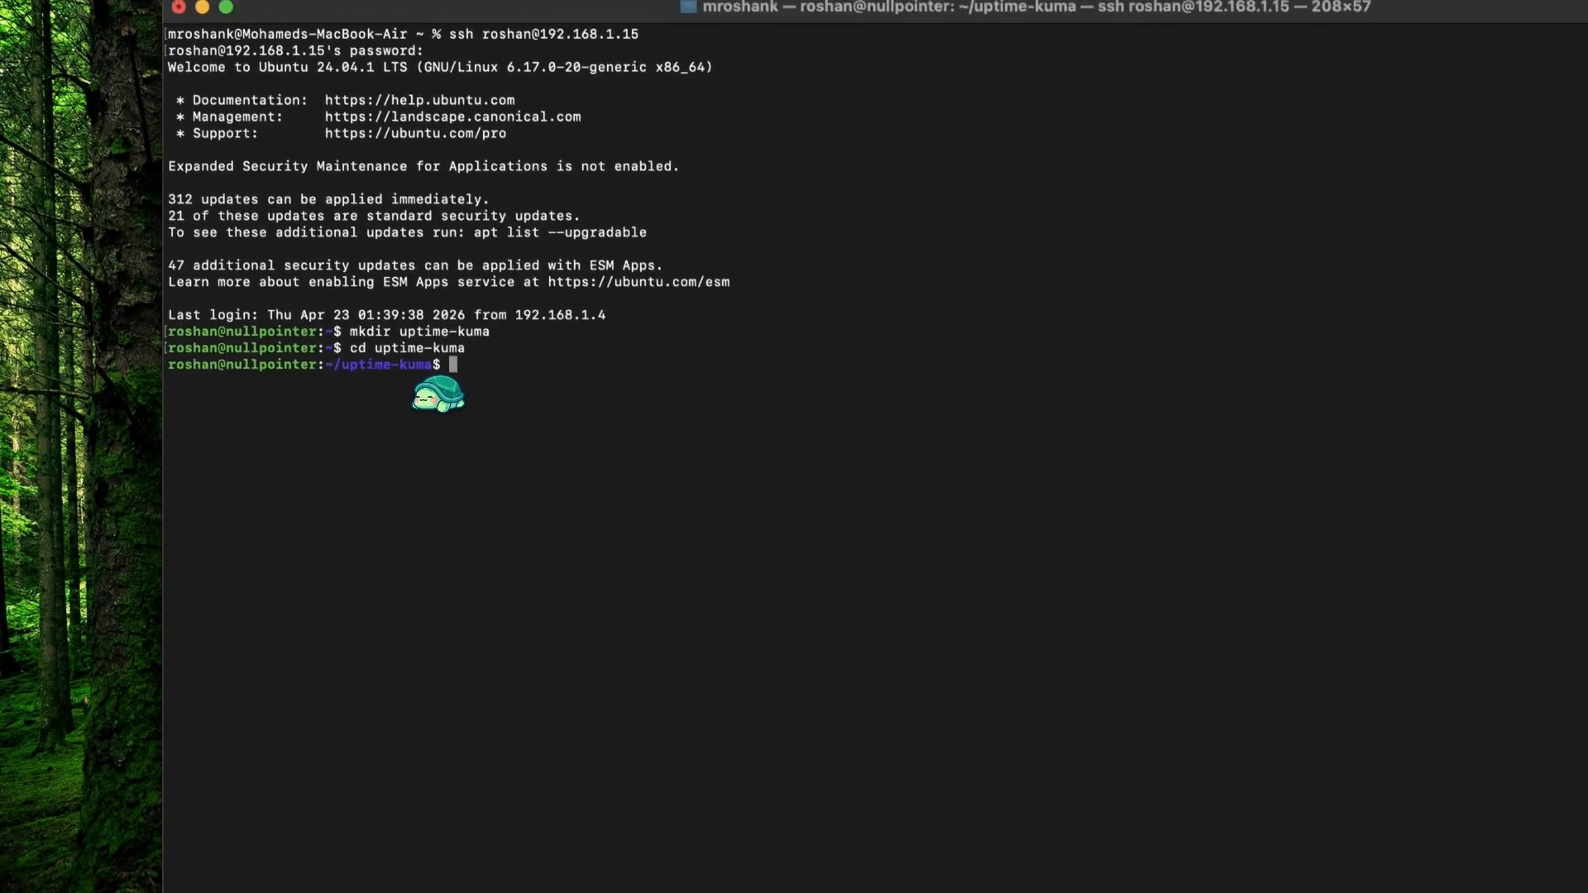
pyautogui.write('ls')
pyautogui.press('Return')
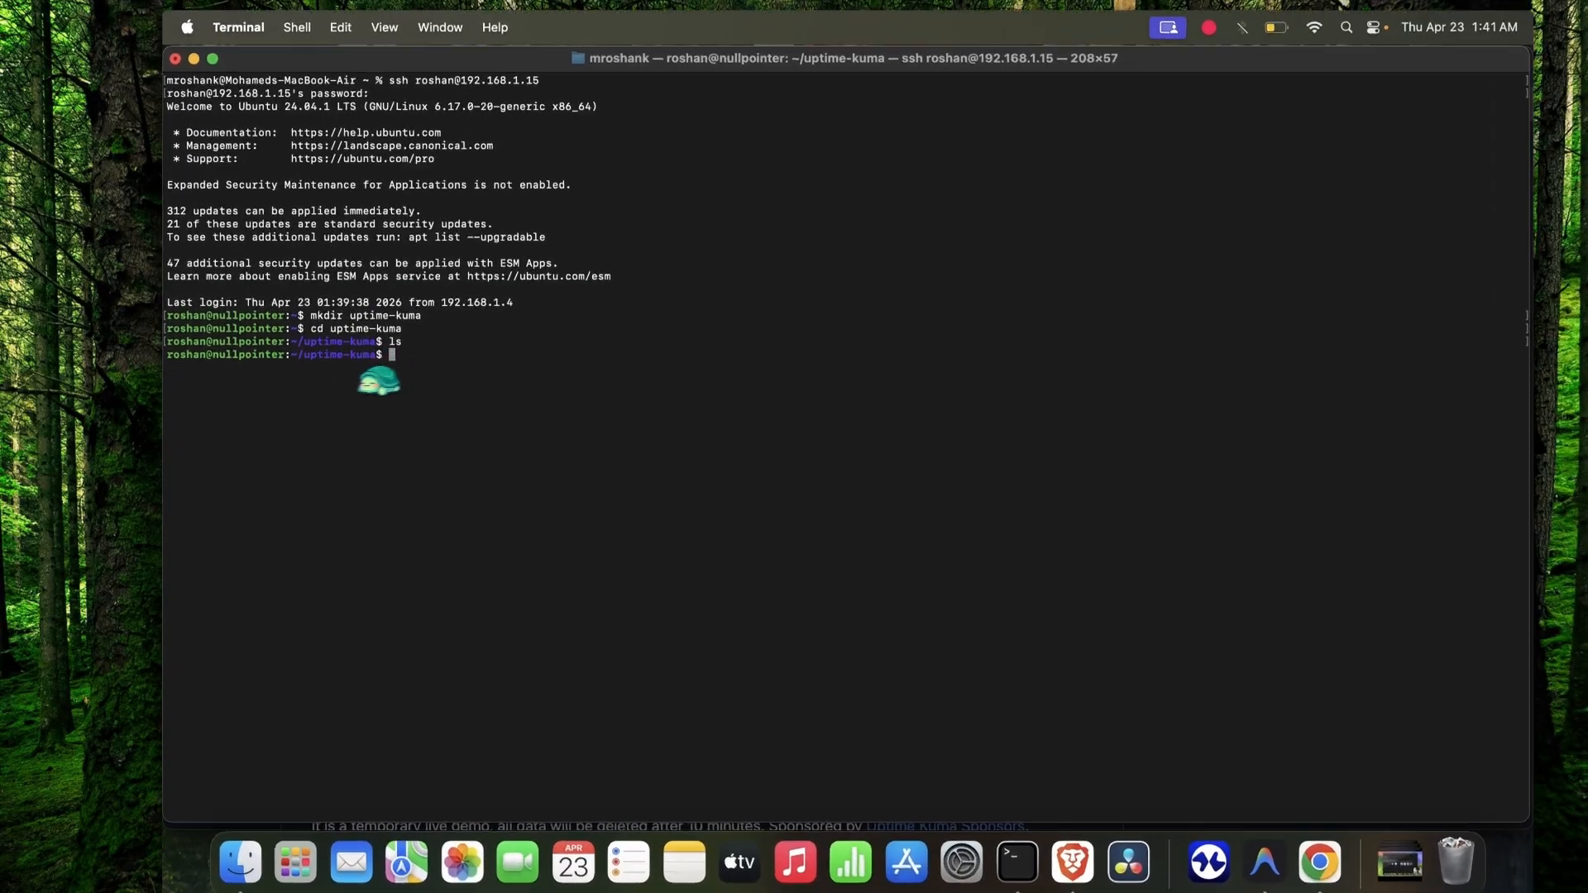
# Switch to Brave and copy the compose.yaml address from the Docker Compose instructions in the Uptime Kuma README
pyautogui.press('super+Tab')
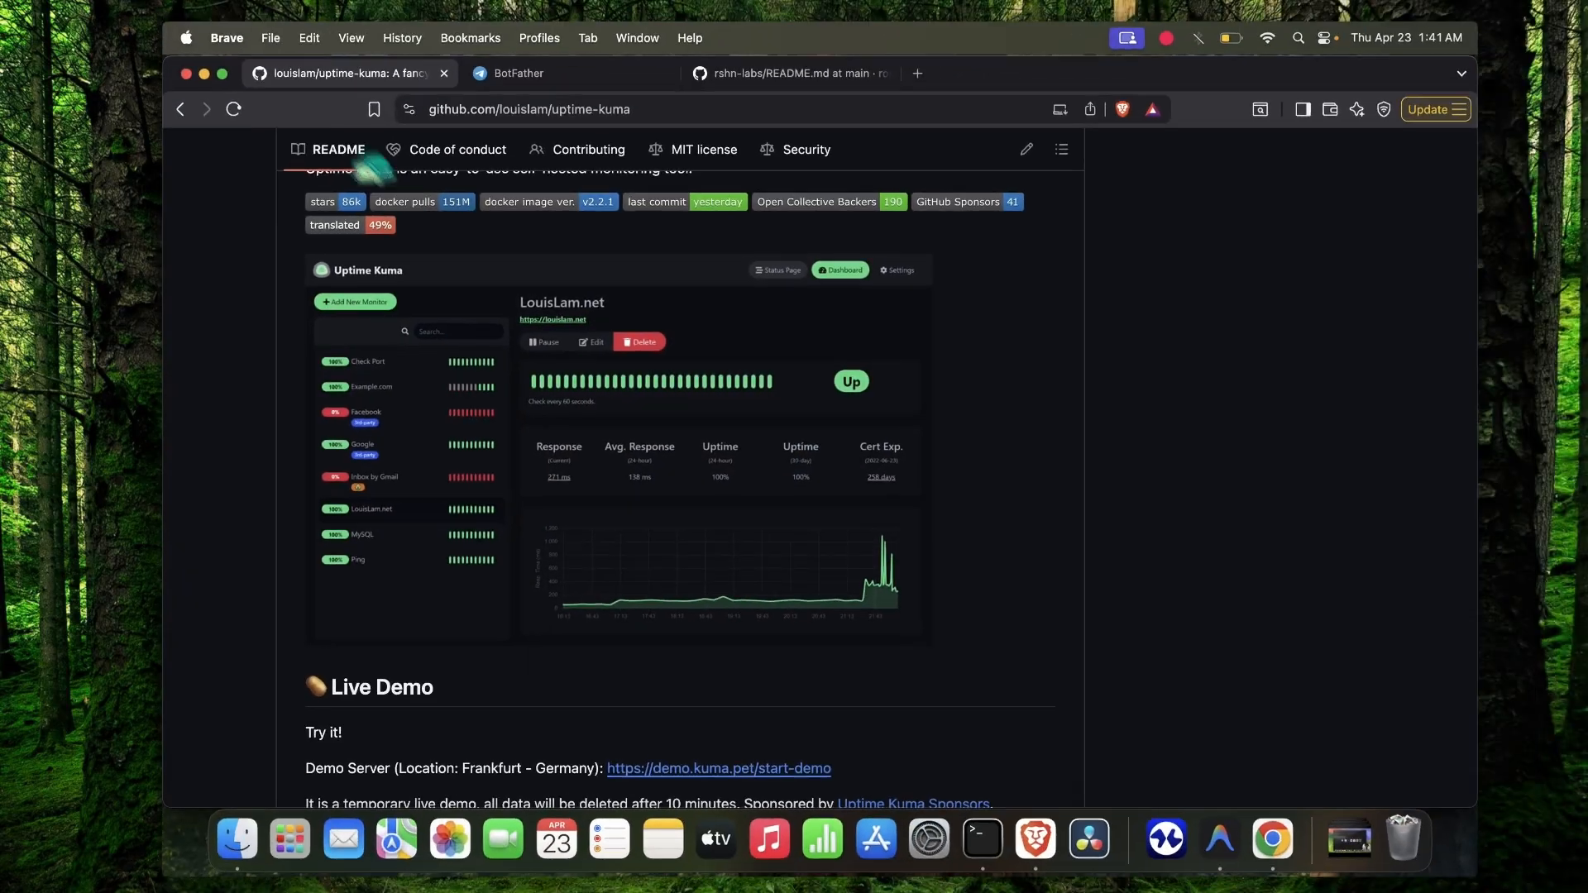
pyautogui.scroll(2, 480, 405)
pyautogui.scroll(-12, 486, 415)
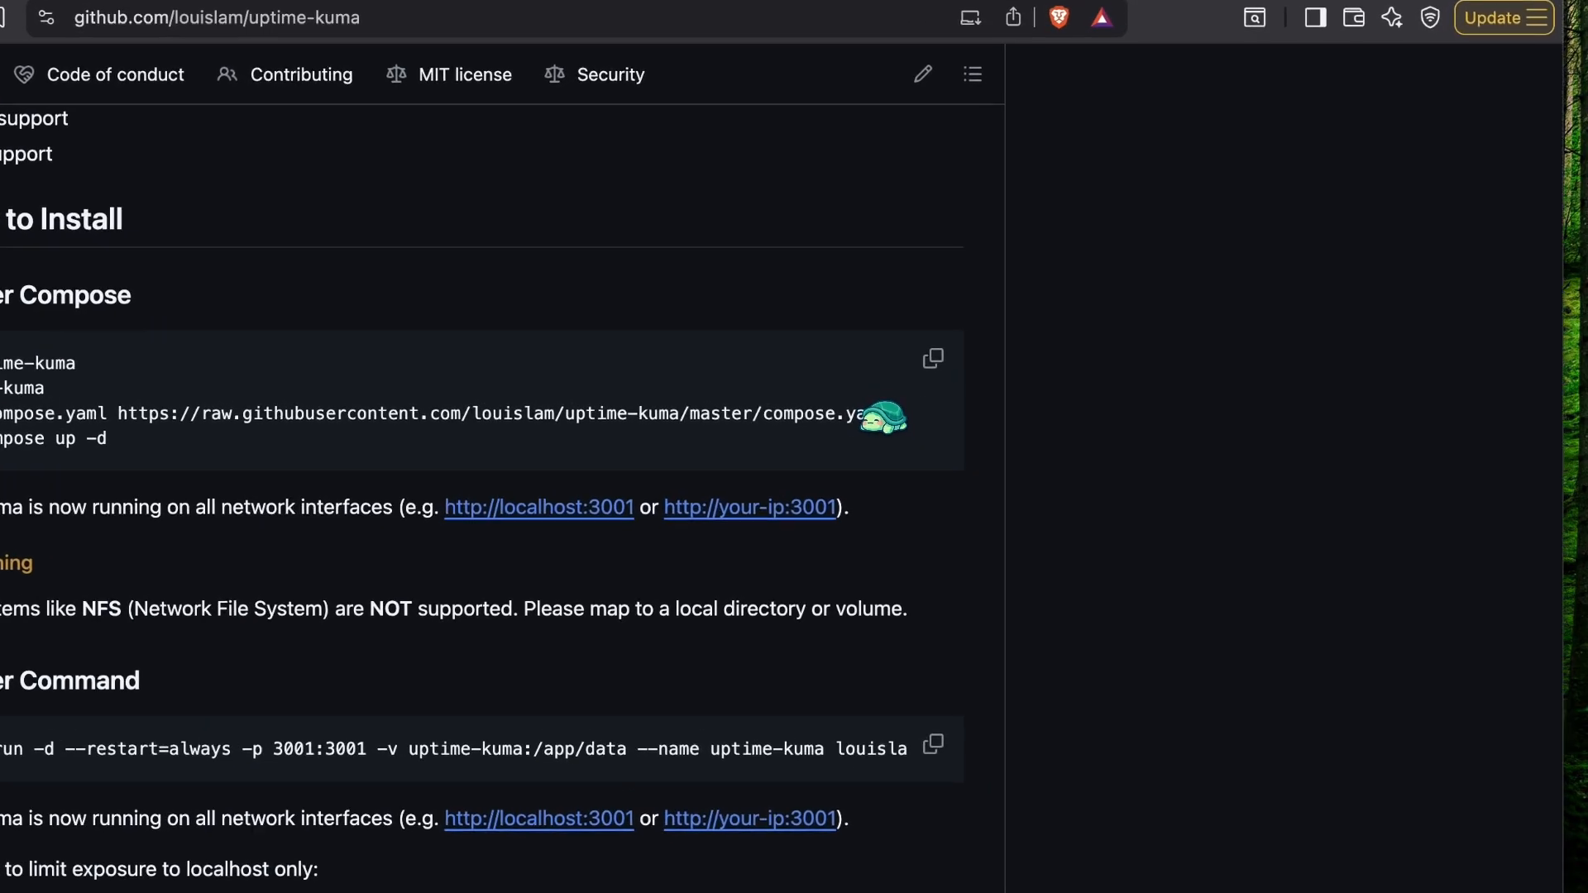
pyautogui.moveTo(968, 388); pyautogui.dragTo(570, 368)
pyautogui.click(677, 405)
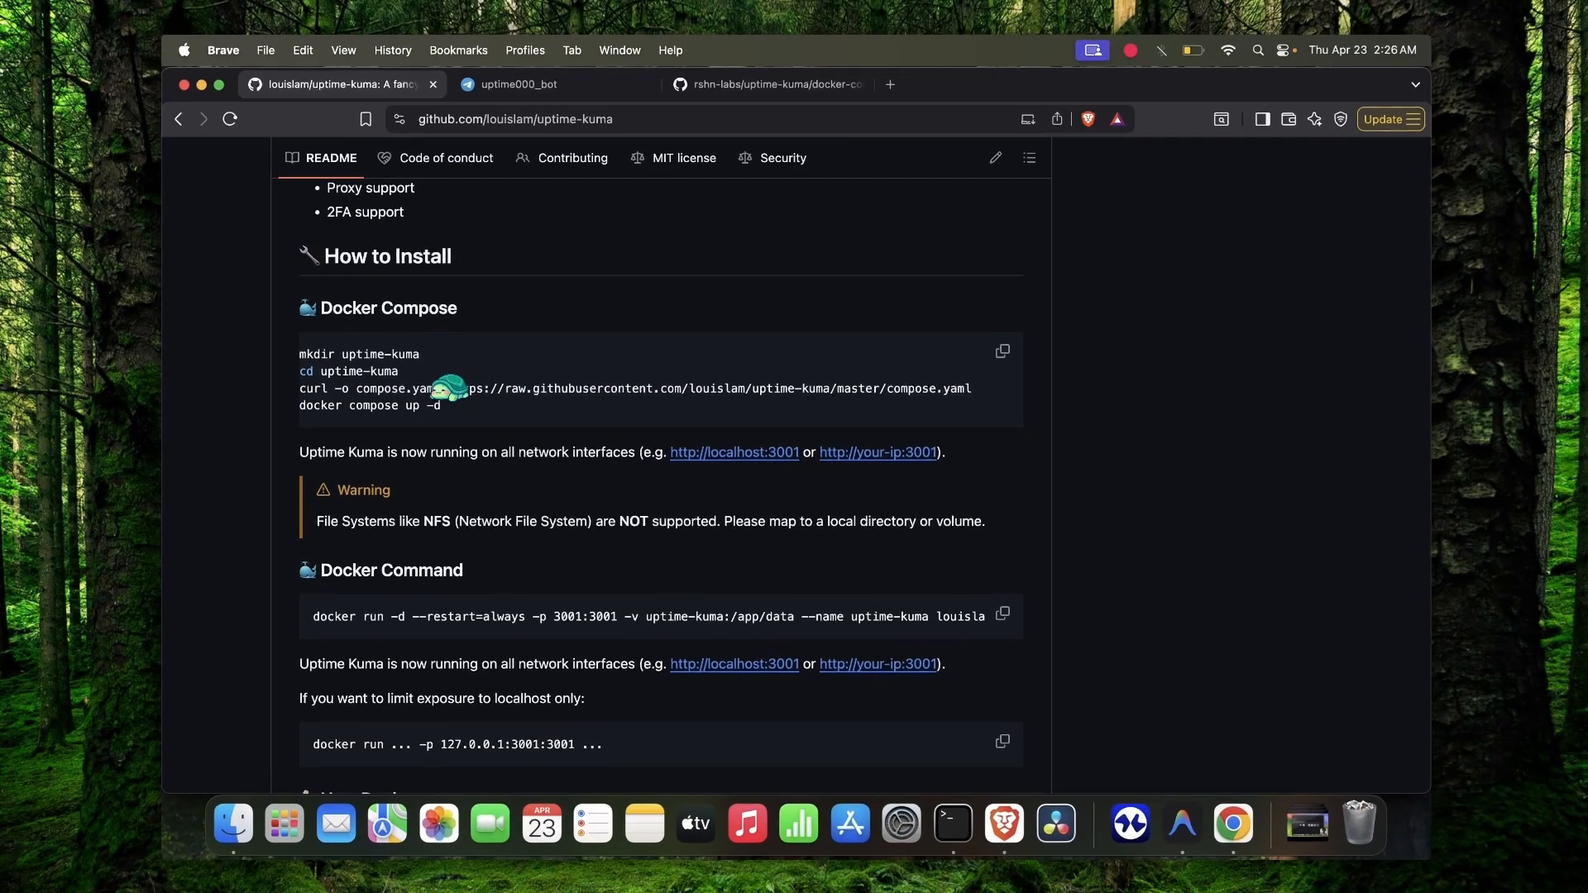
pyautogui.moveTo(451, 388); pyautogui.dragTo(970, 389)
pyautogui.press('super+c')
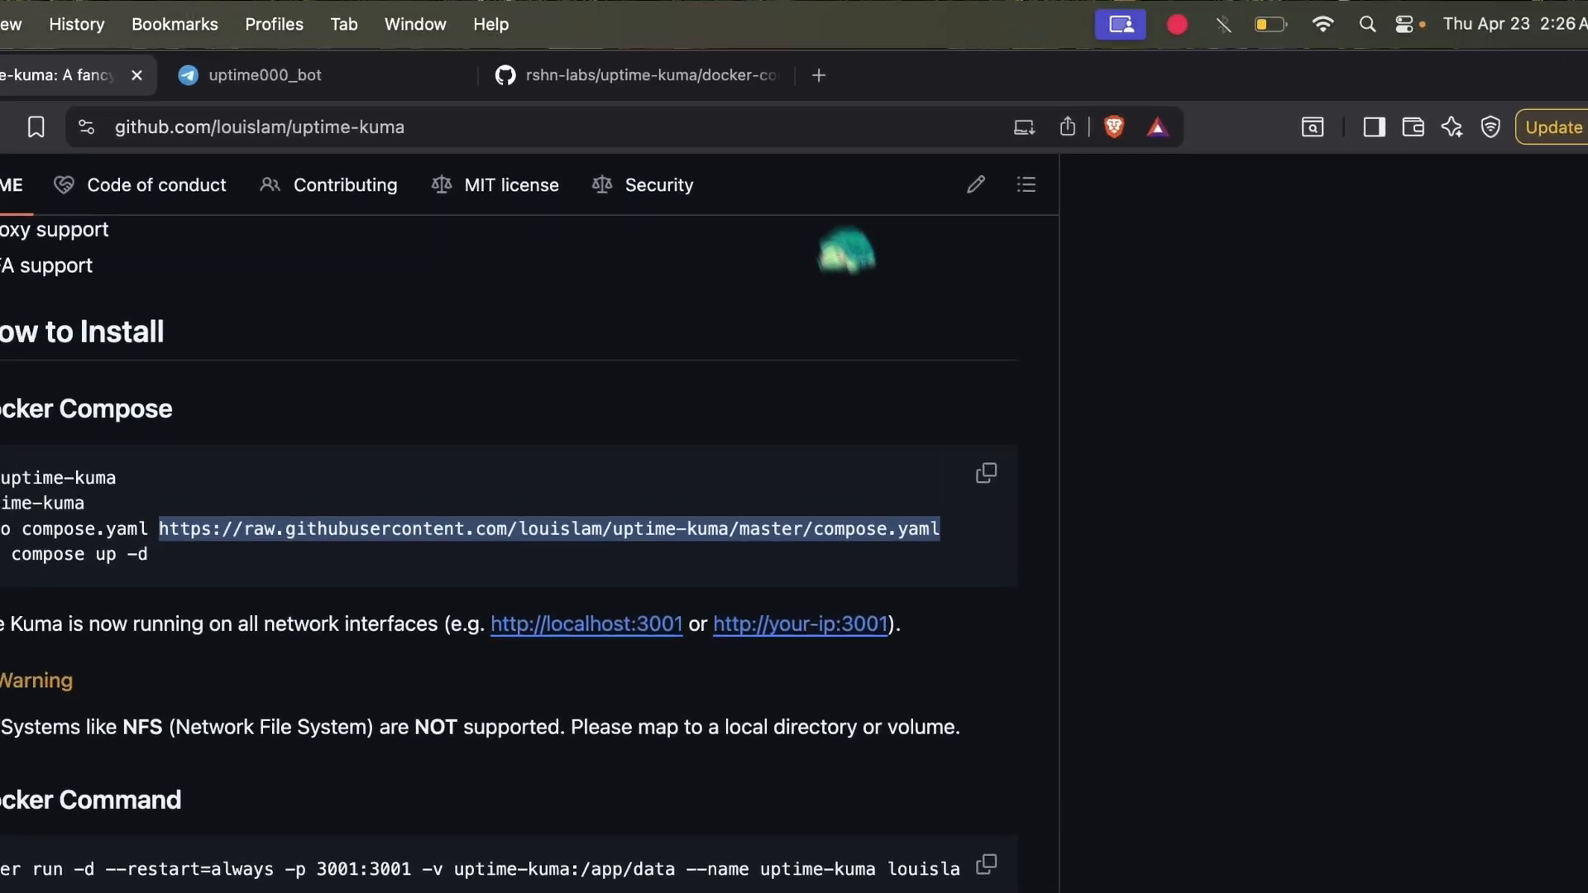
# Open the copied compose.yaml address in a new tab and highlight the whole service definition for review
pyautogui.press('super+t')
pyautogui.press('super+v')
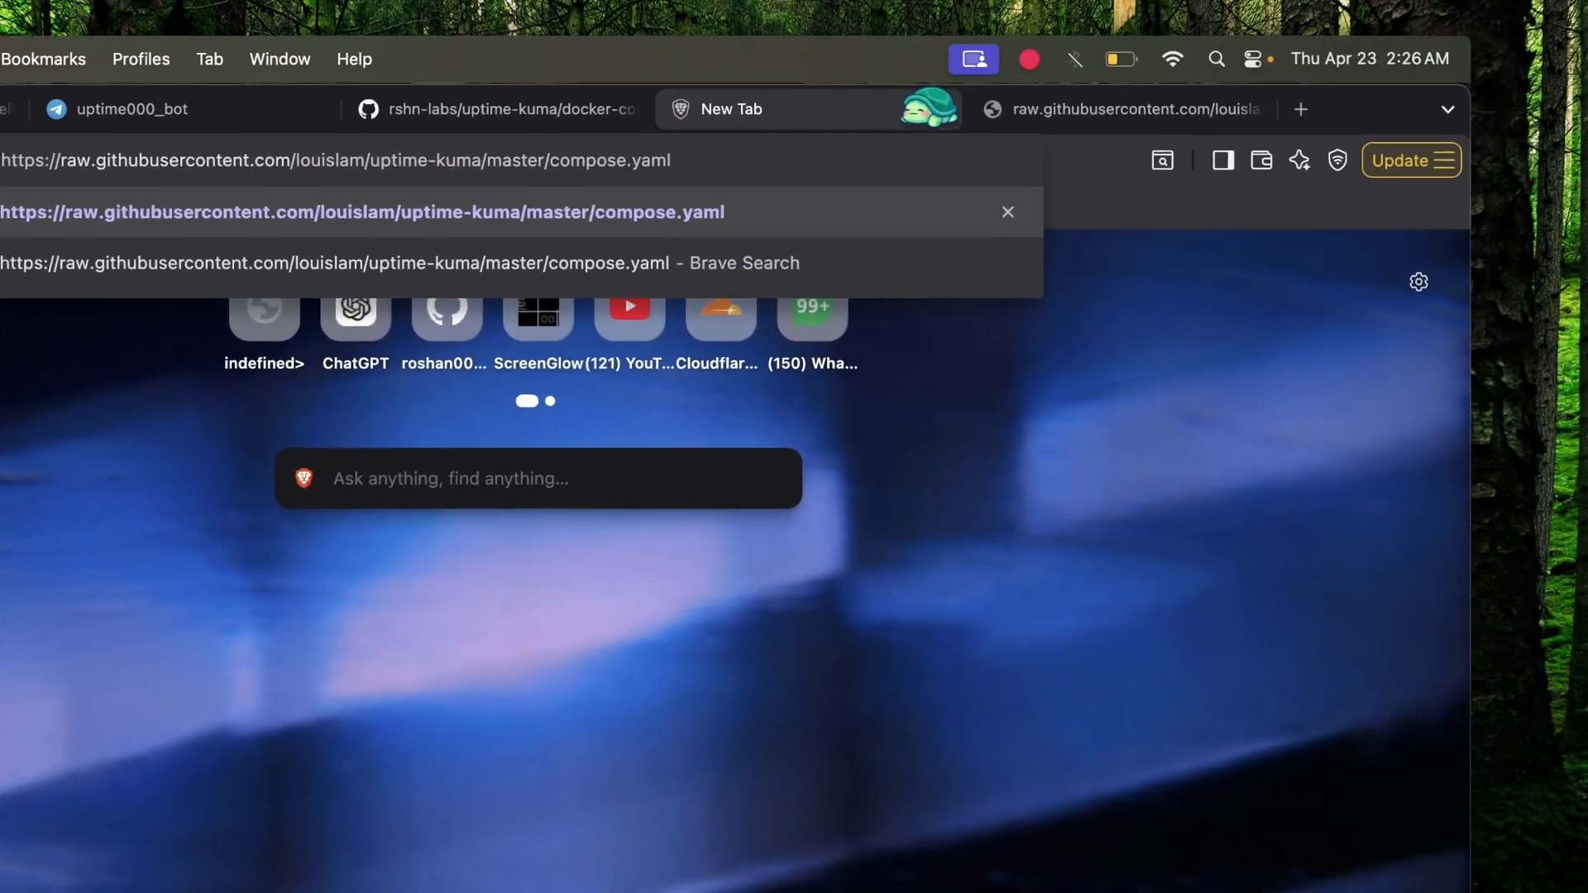
pyautogui.press('Return')
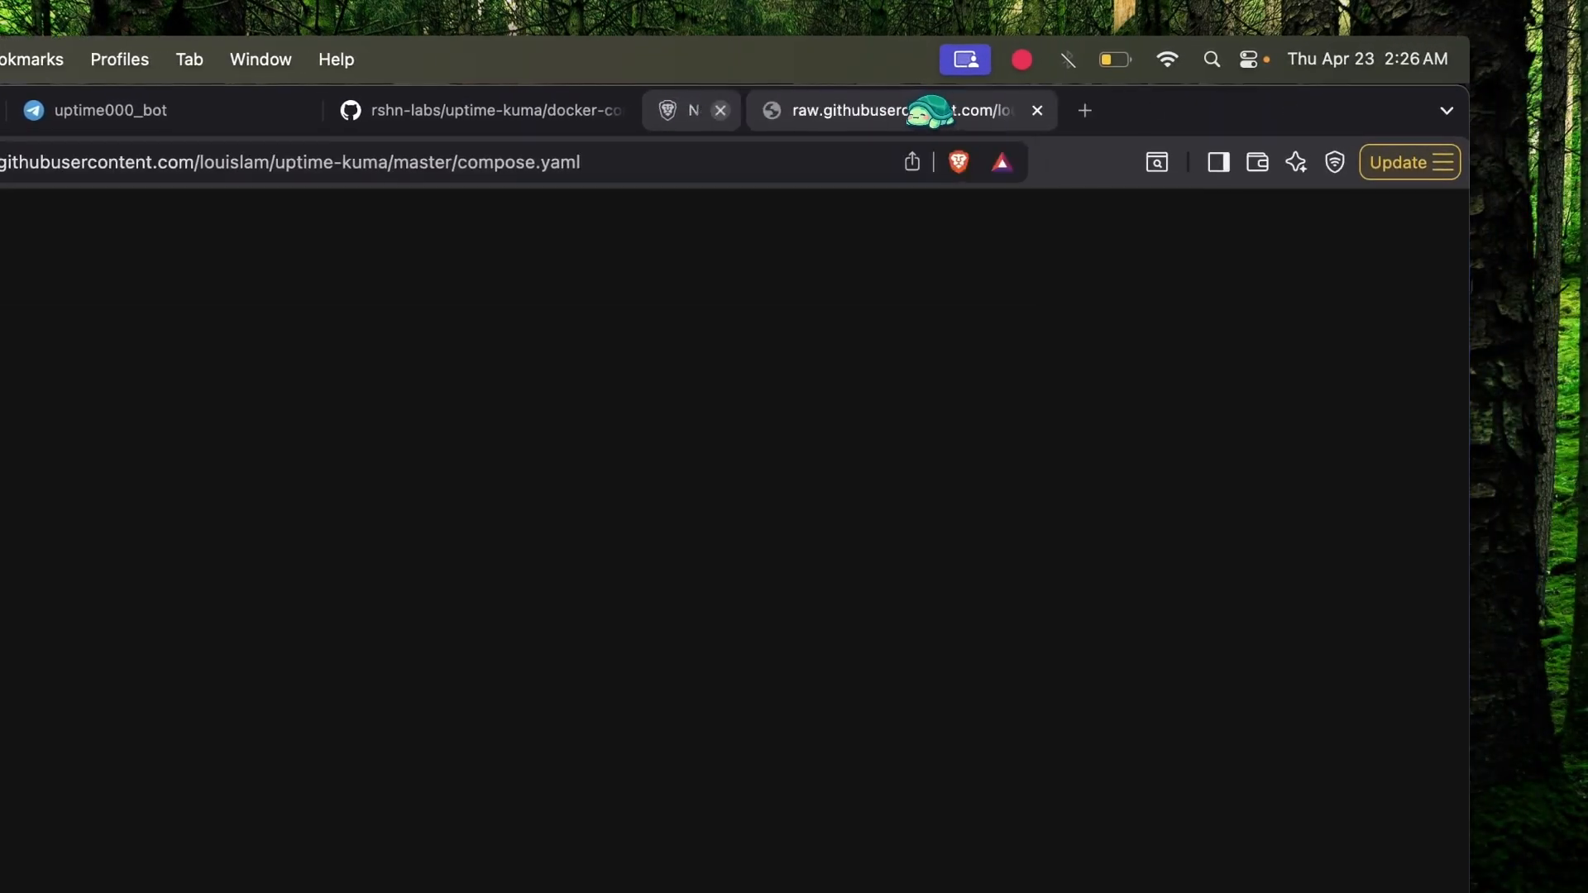
pyautogui.moveTo(307, 262); pyautogui.dragTo(162, 145)
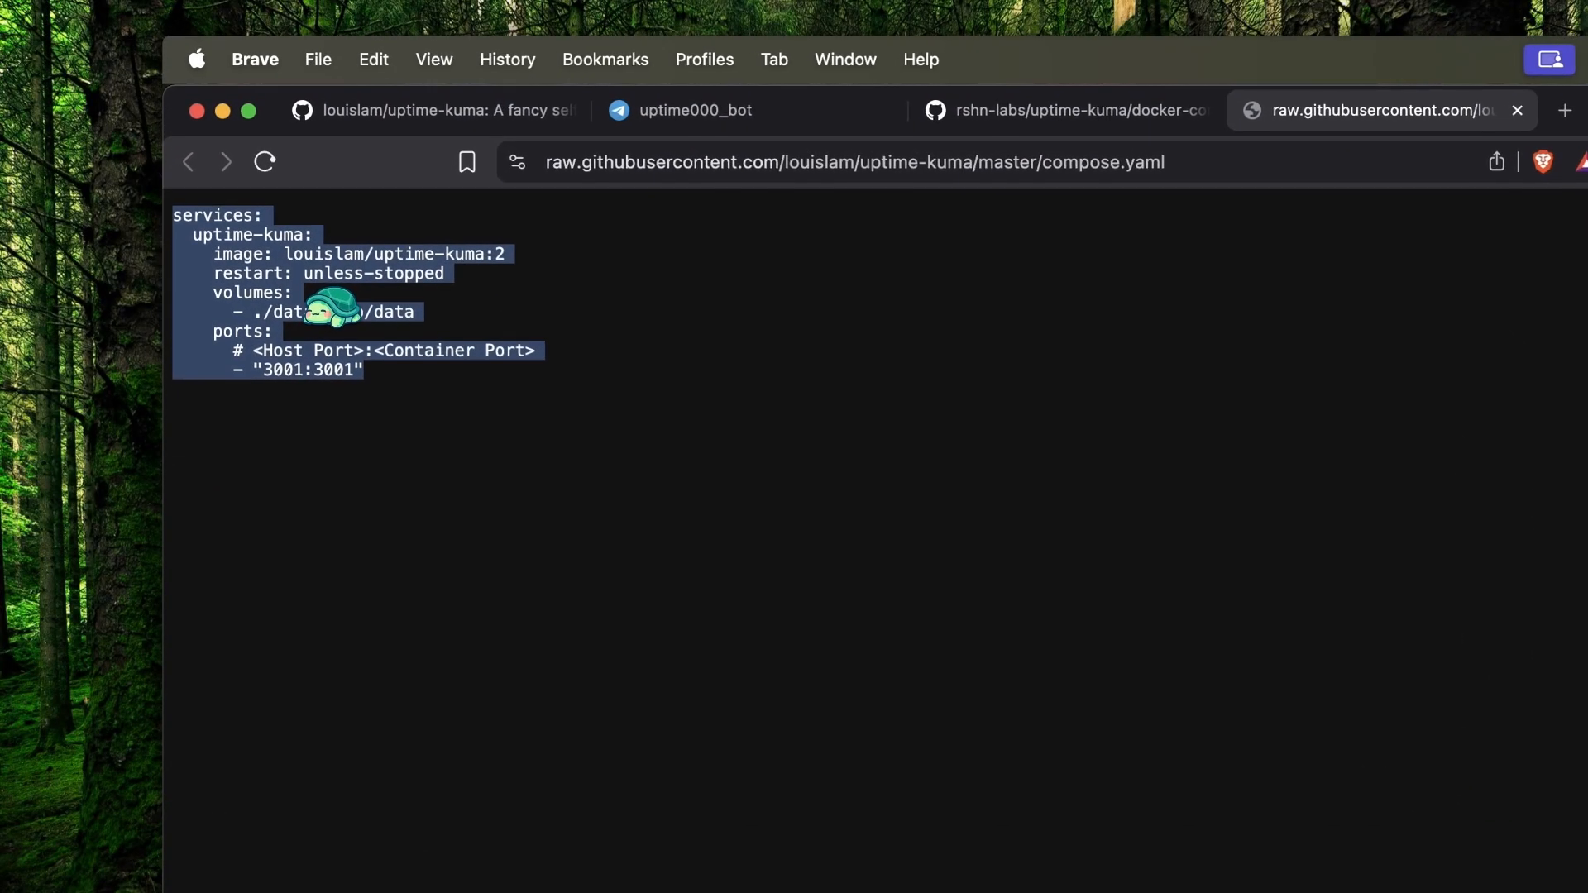
# Compare with the rshn-labs repository's docker-compose.yml and highlight its docker.sock volume mapping
pyautogui.click(446, 116)
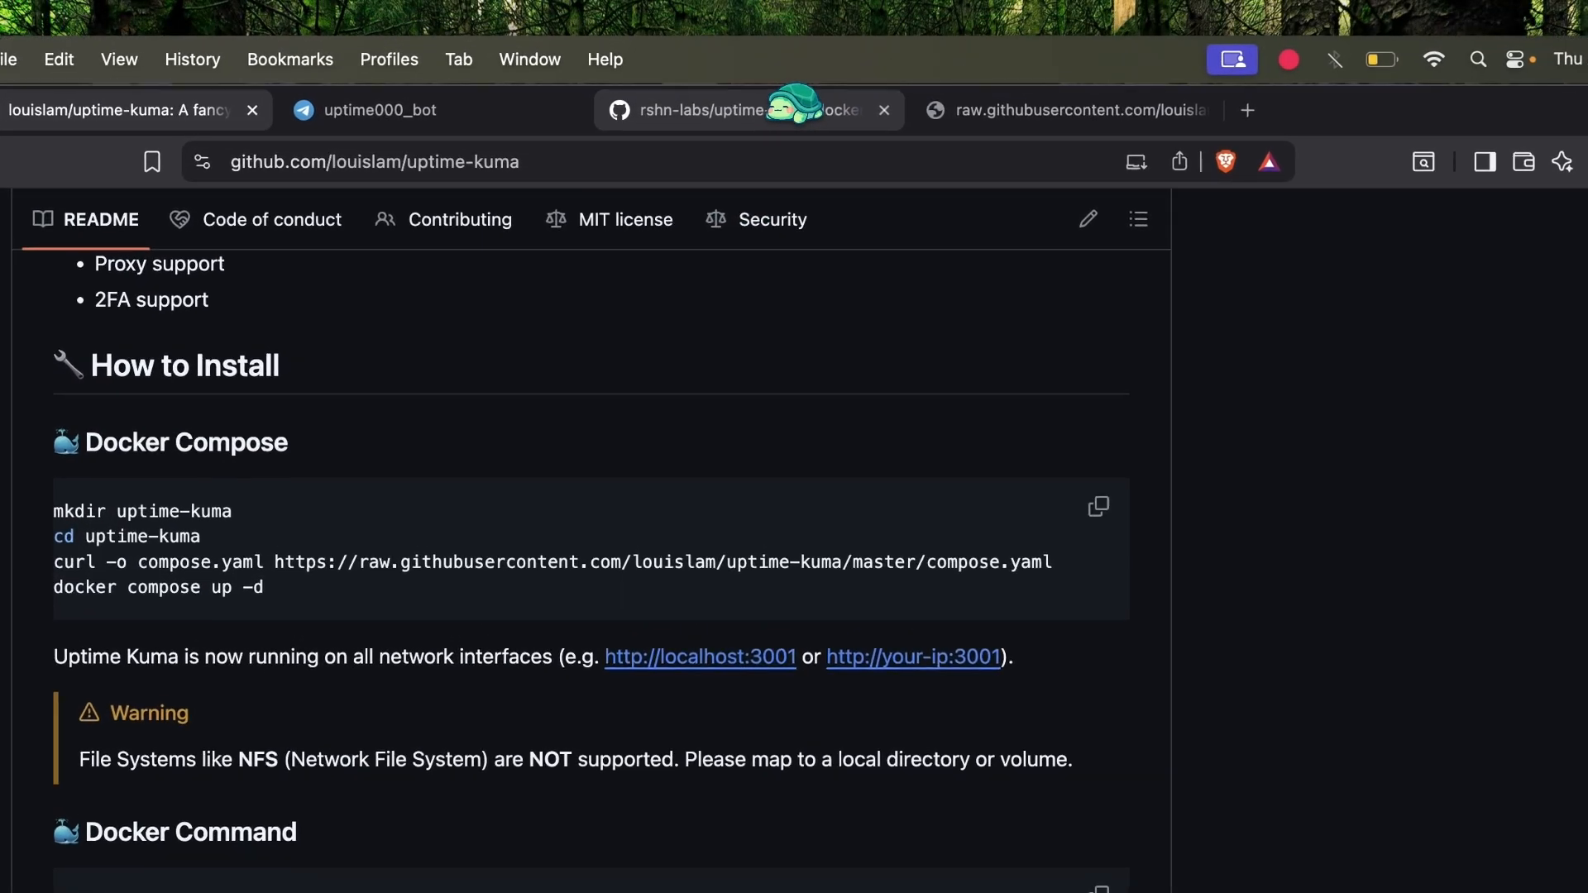
pyautogui.click(794, 108)
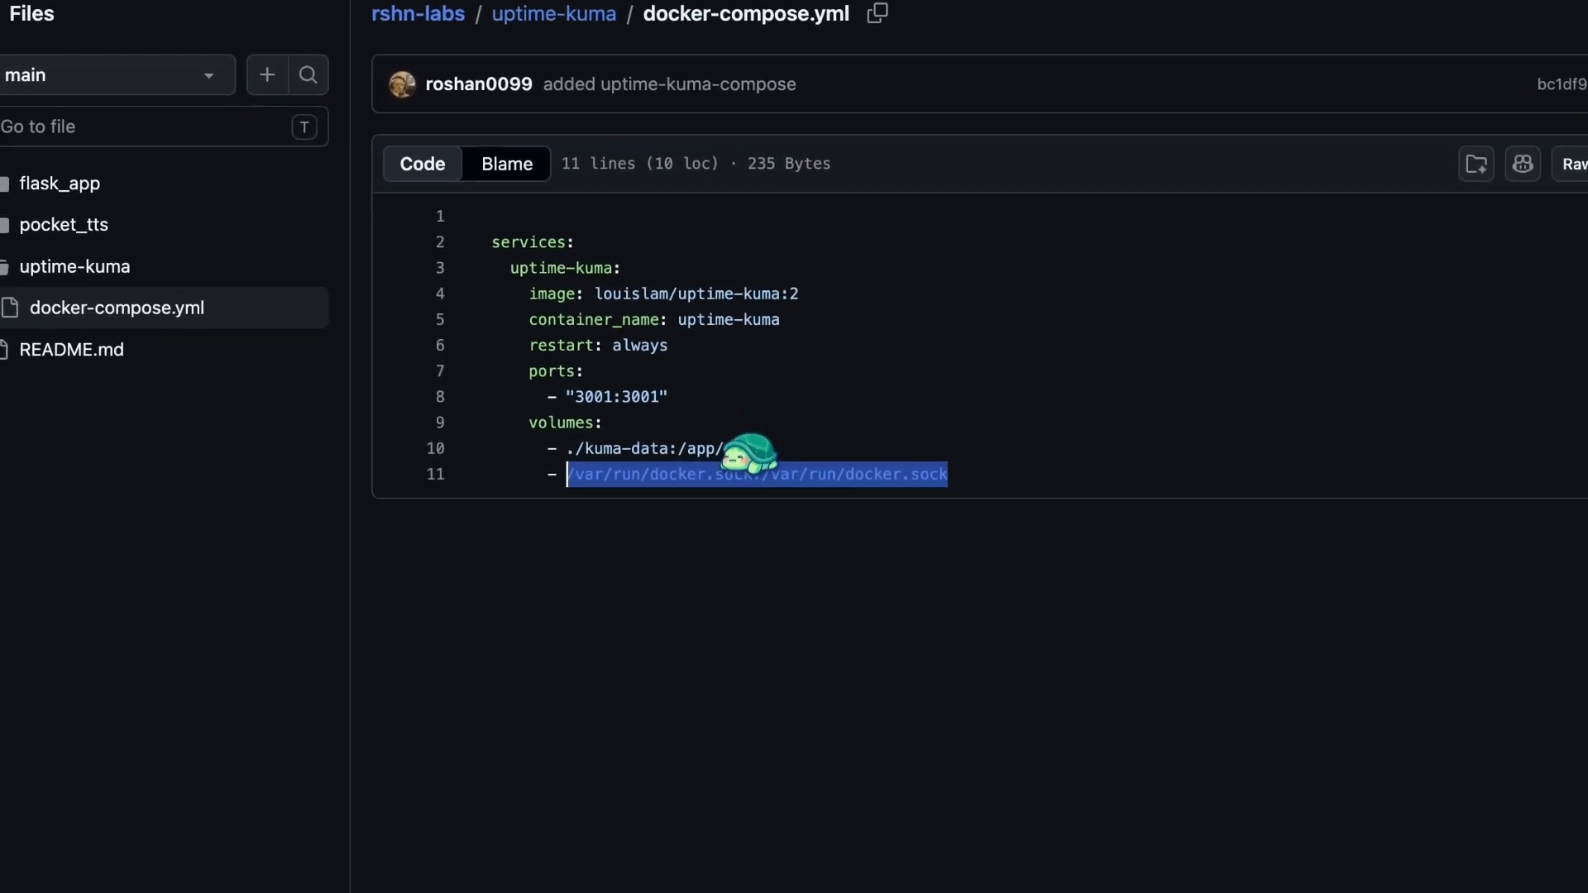
pyautogui.click(768, 702)
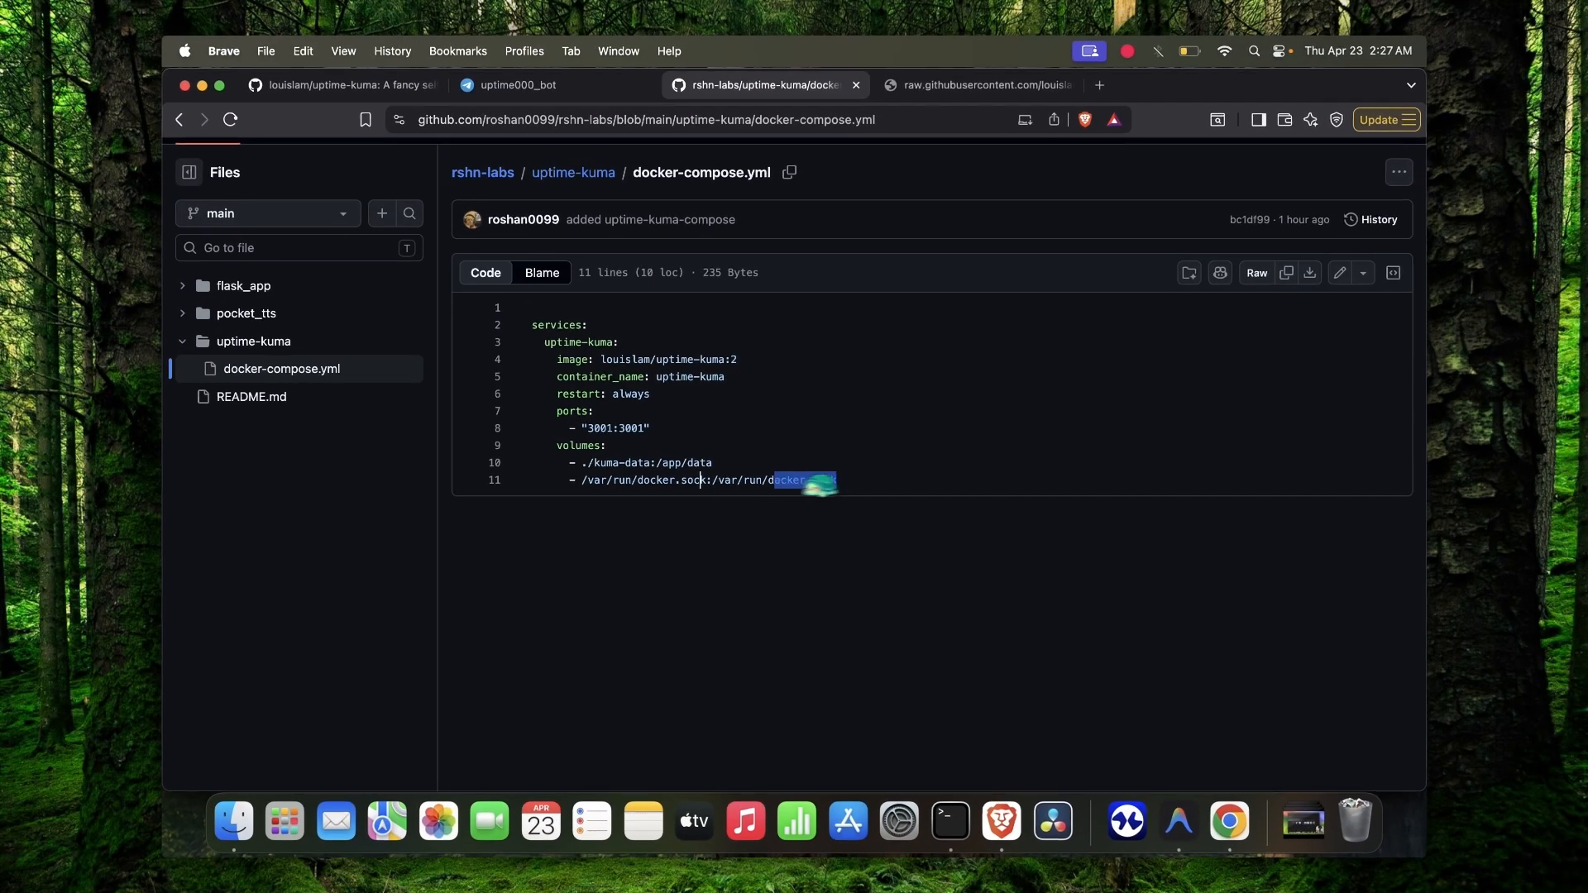
pyautogui.moveTo(842, 480); pyautogui.dragTo(602, 479)
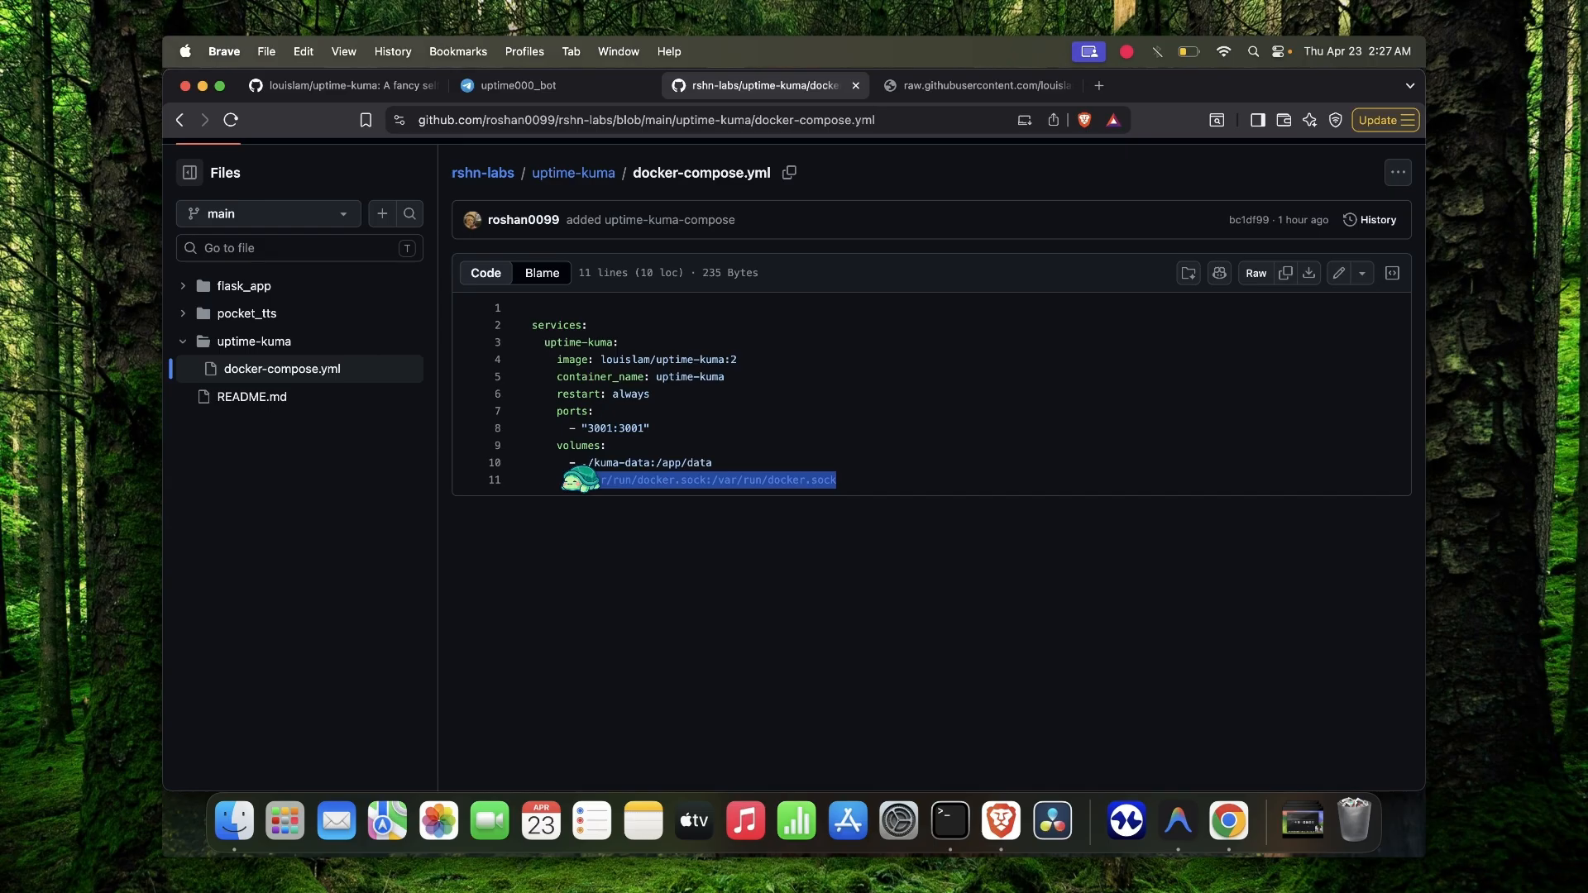
# Open the rshn-labs repository's README.md and go to its Uptime - Kuma section
pyautogui.scroll(2, 737, 415)
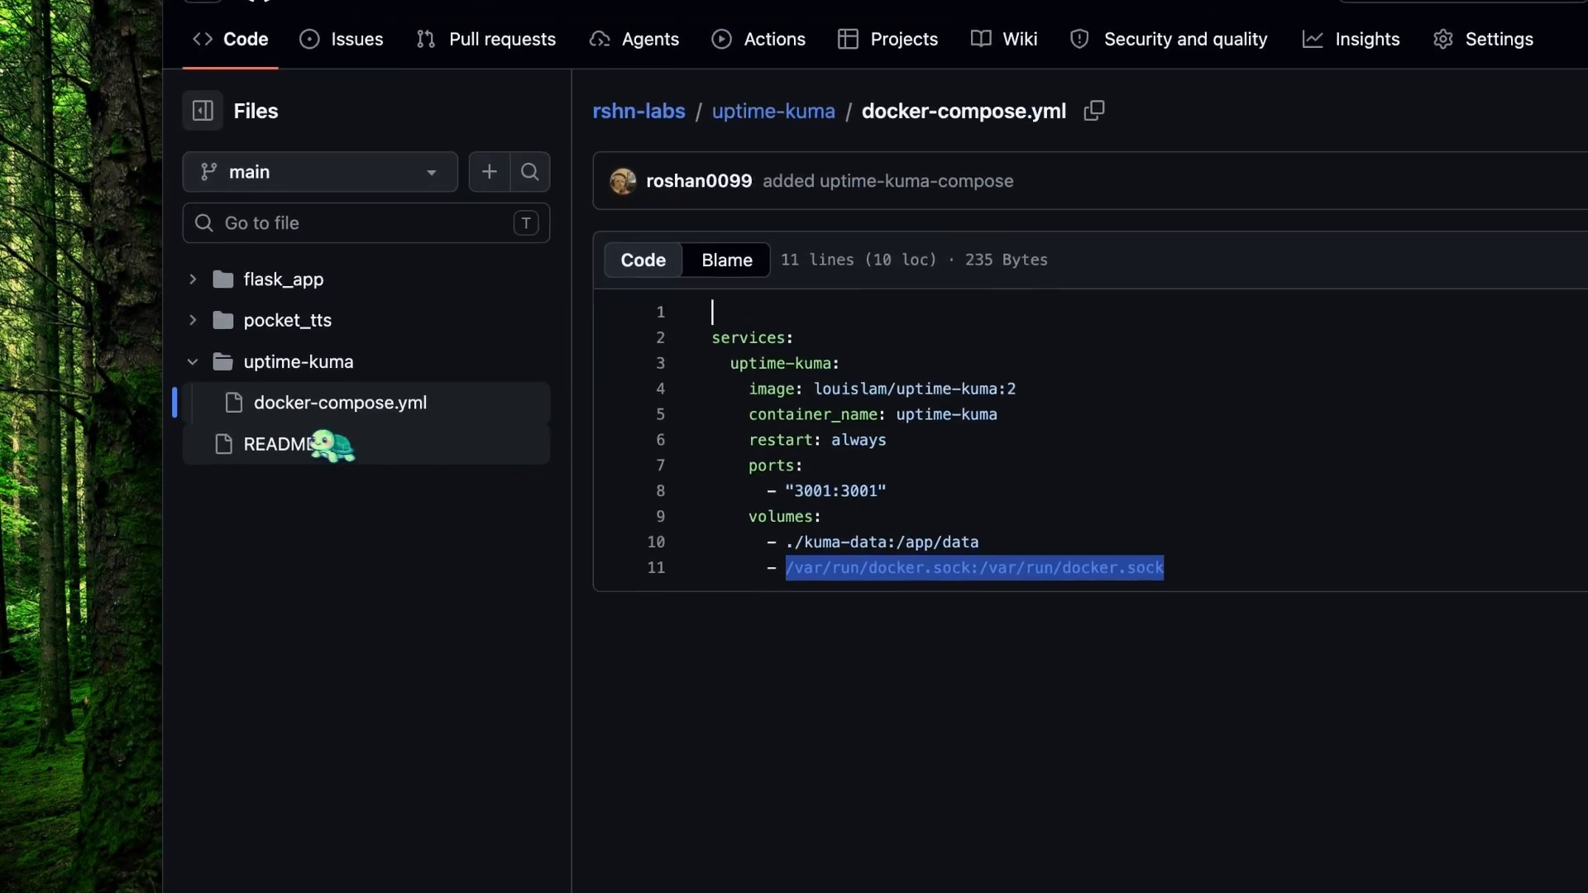
pyautogui.click(263, 448)
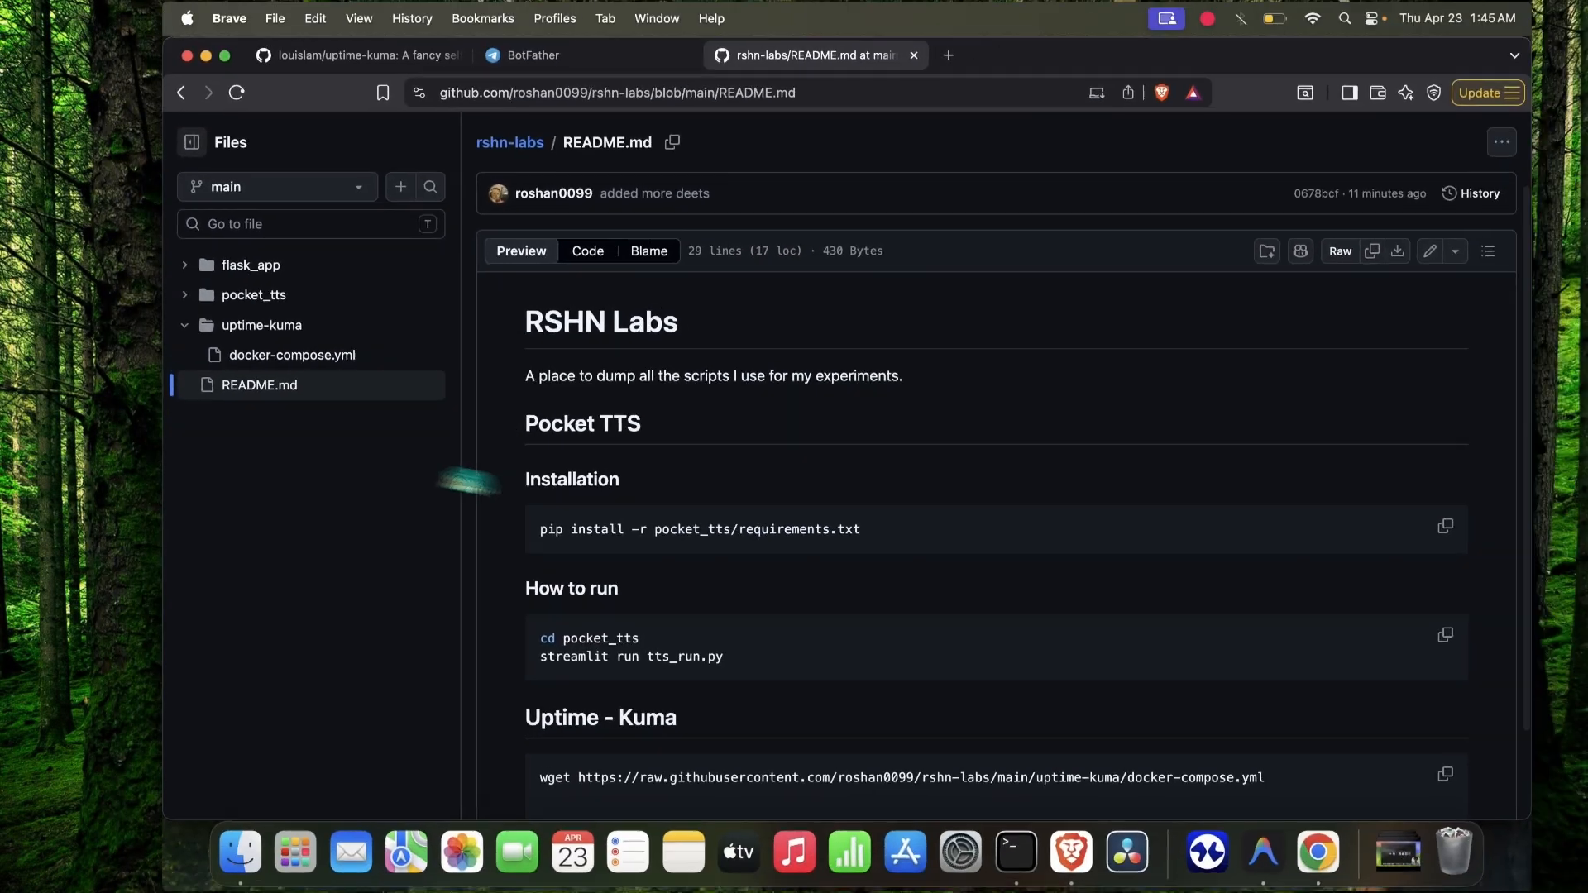
pyautogui.scroll(-2, 823, 603)
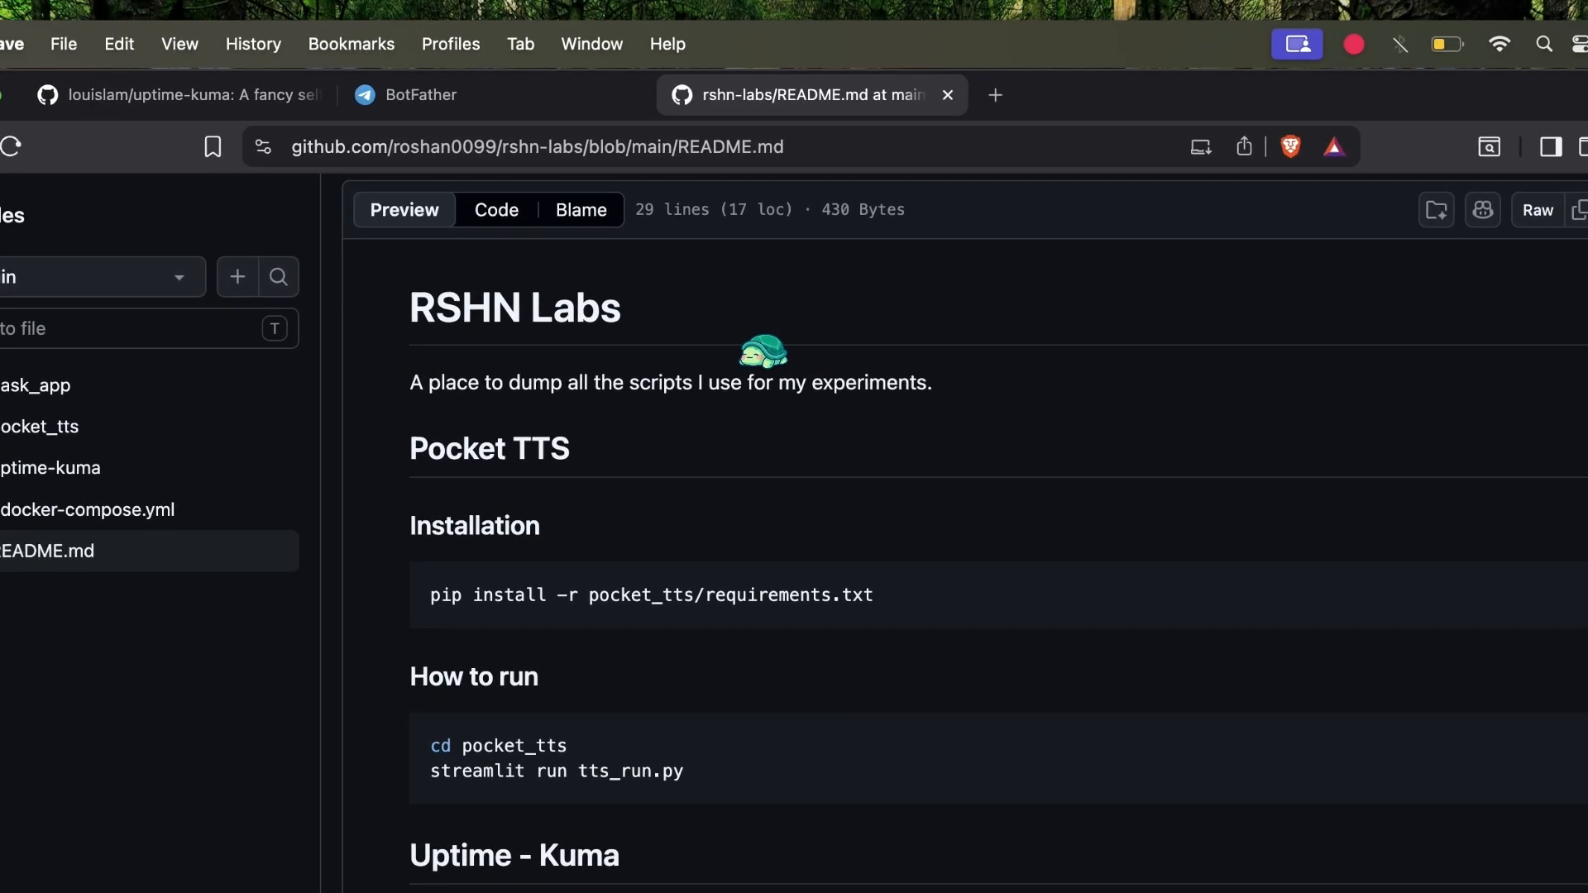
# Switch to Terminal, download the rshn-labs docker-compose.yml into the uptime-kuma folder with wget, and list the folder's files
pyautogui.press('super+Tab')
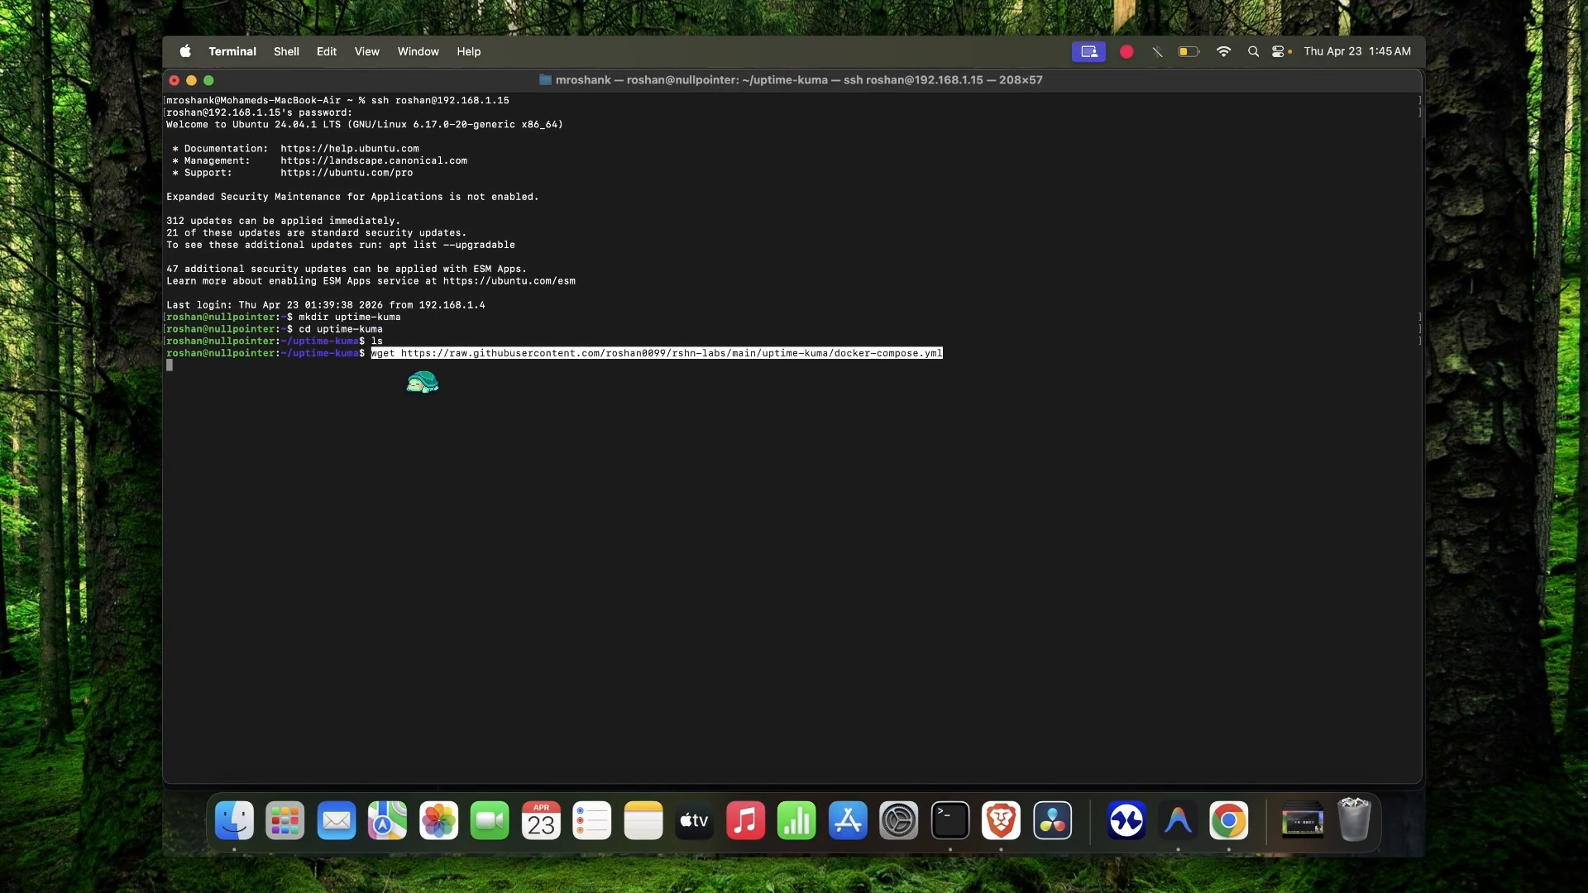
pyautogui.press('Return')
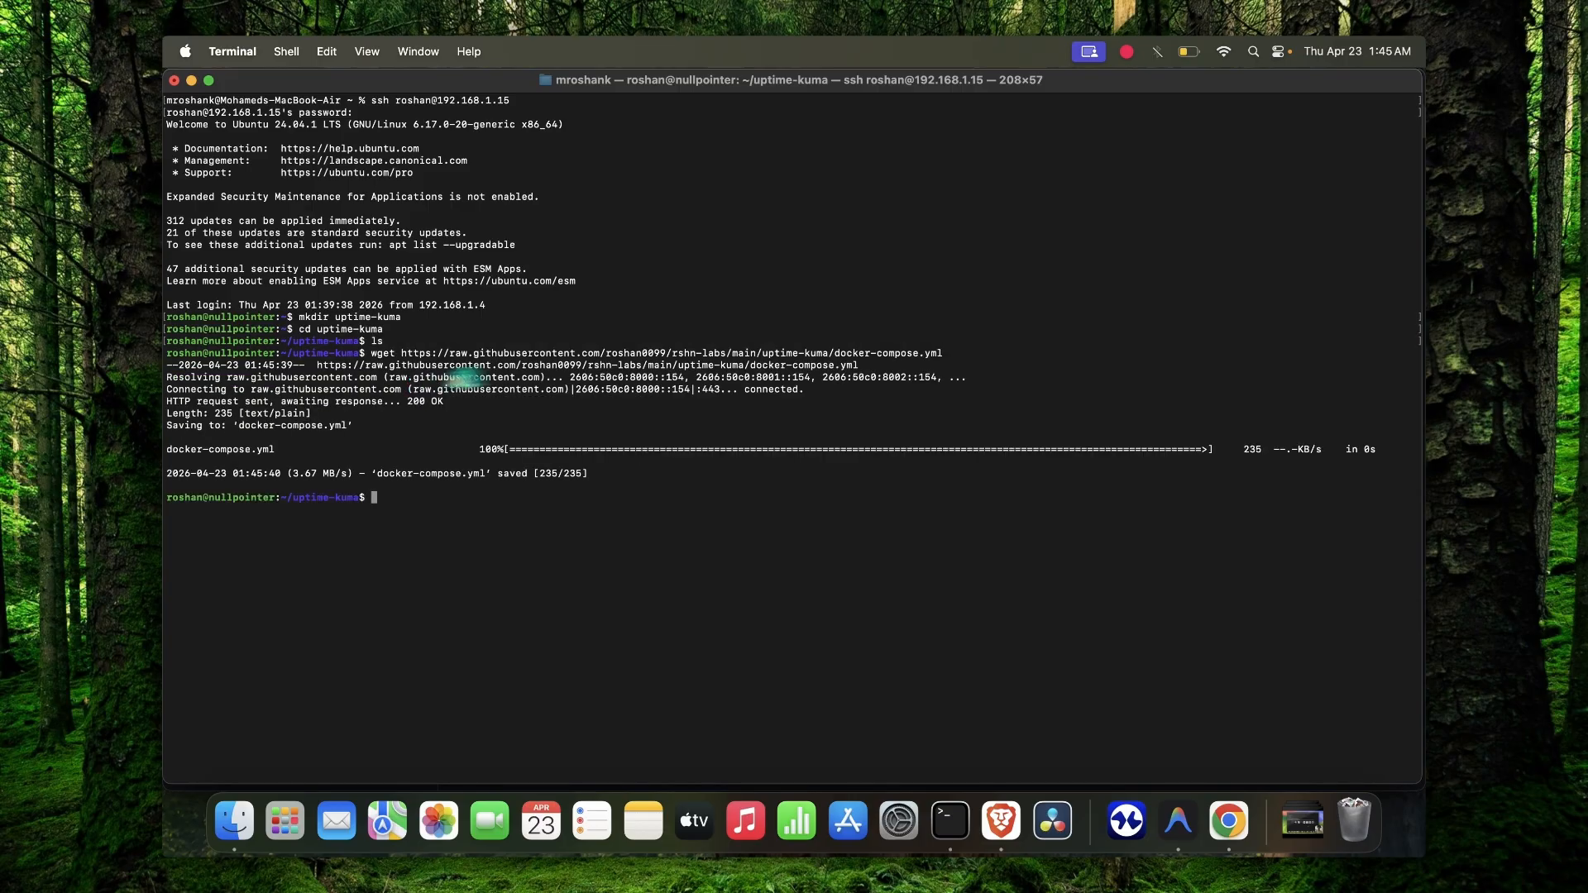
pyautogui.write('ls')
pyautogui.press('Return')
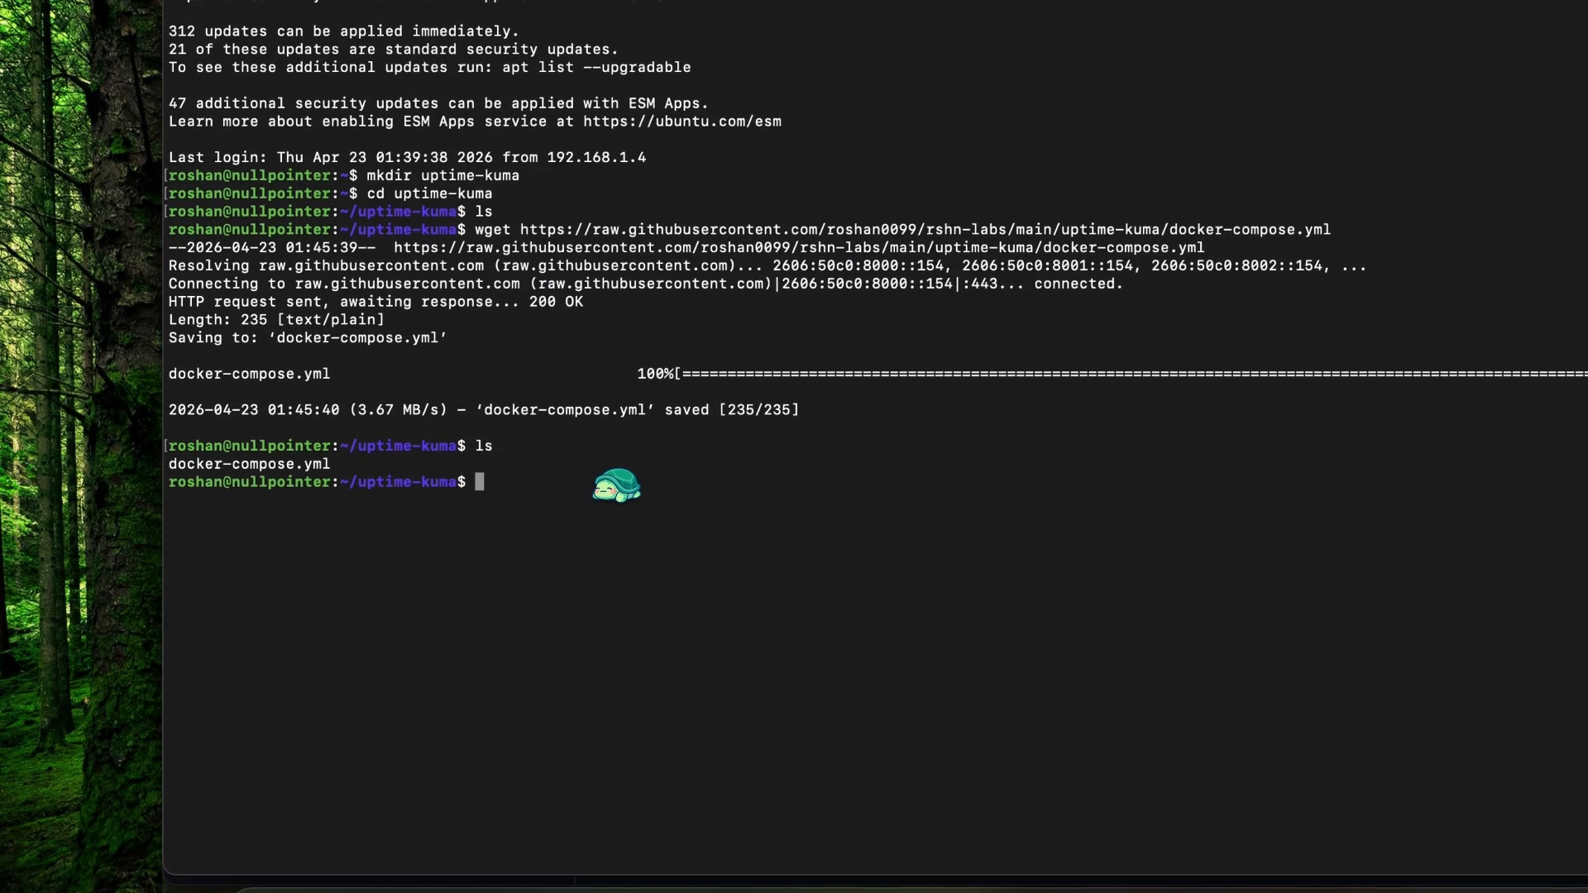
pyautogui.moveTo(177, 445); pyautogui.dragTo(321, 445)
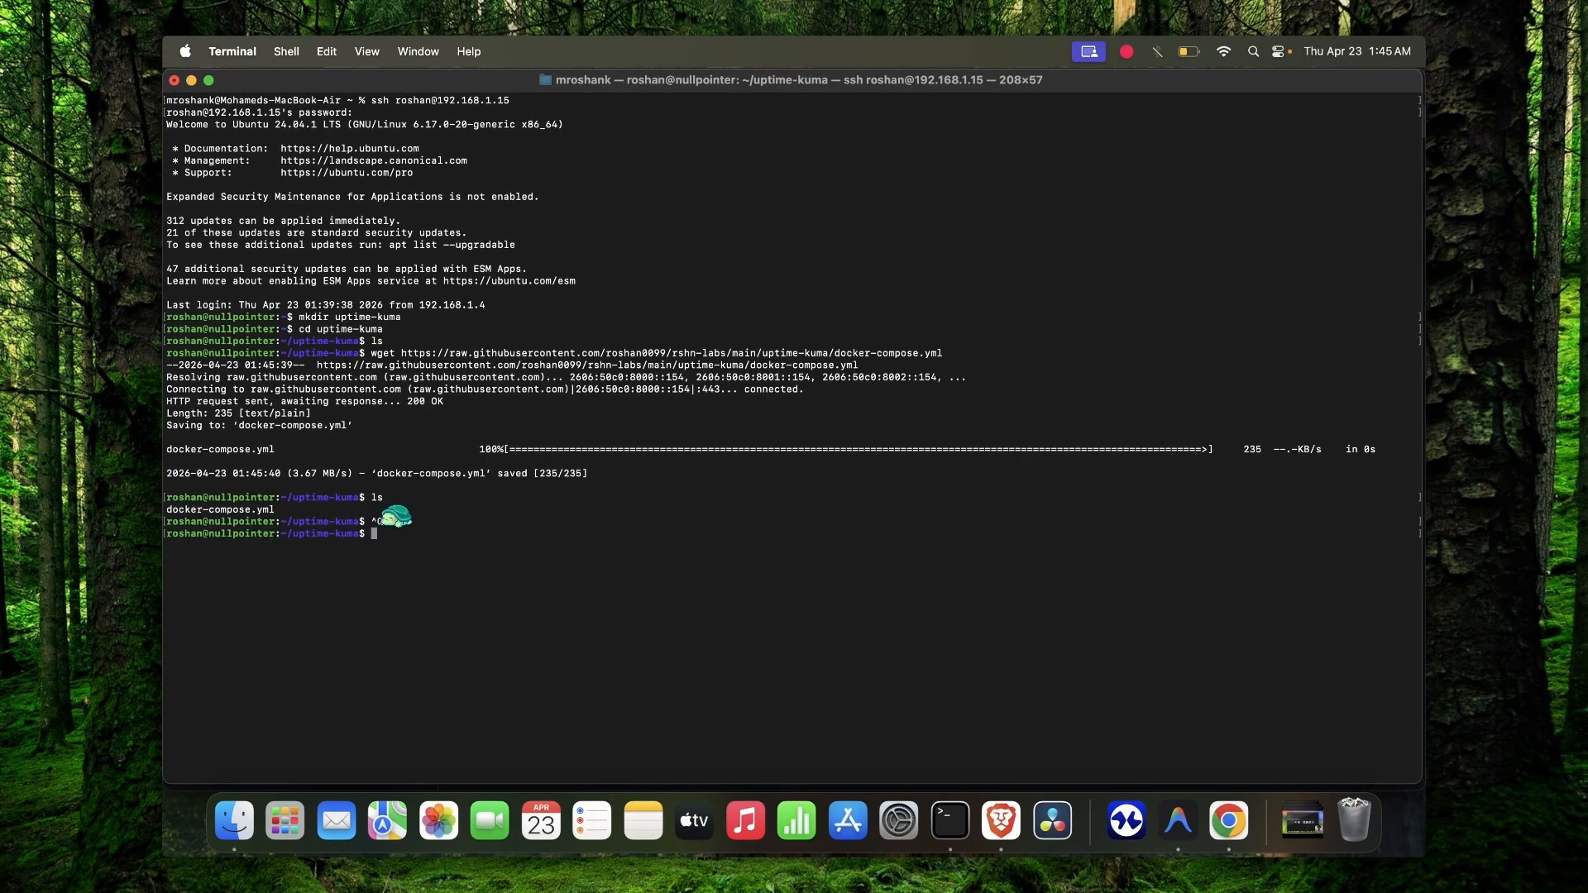
# Clear the terminal, print docker-compose.yml with cat, and highlight its uptime-kuma service definition
pyautogui.hotkey('ctrl', 'l')
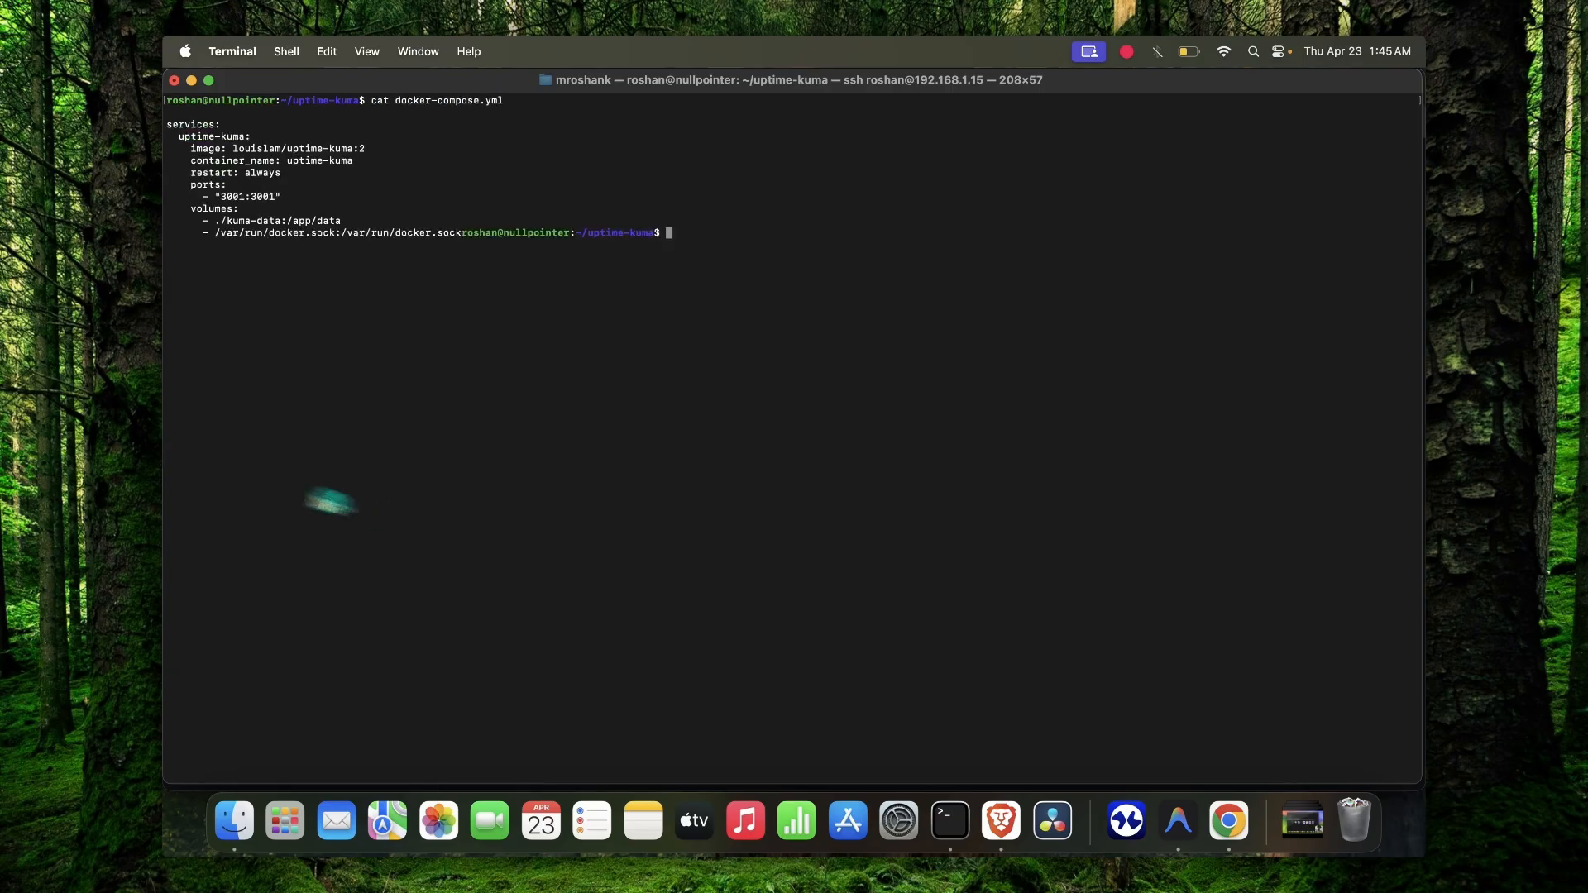
pyautogui.moveTo(190, 137); pyautogui.dragTo(209, 148)
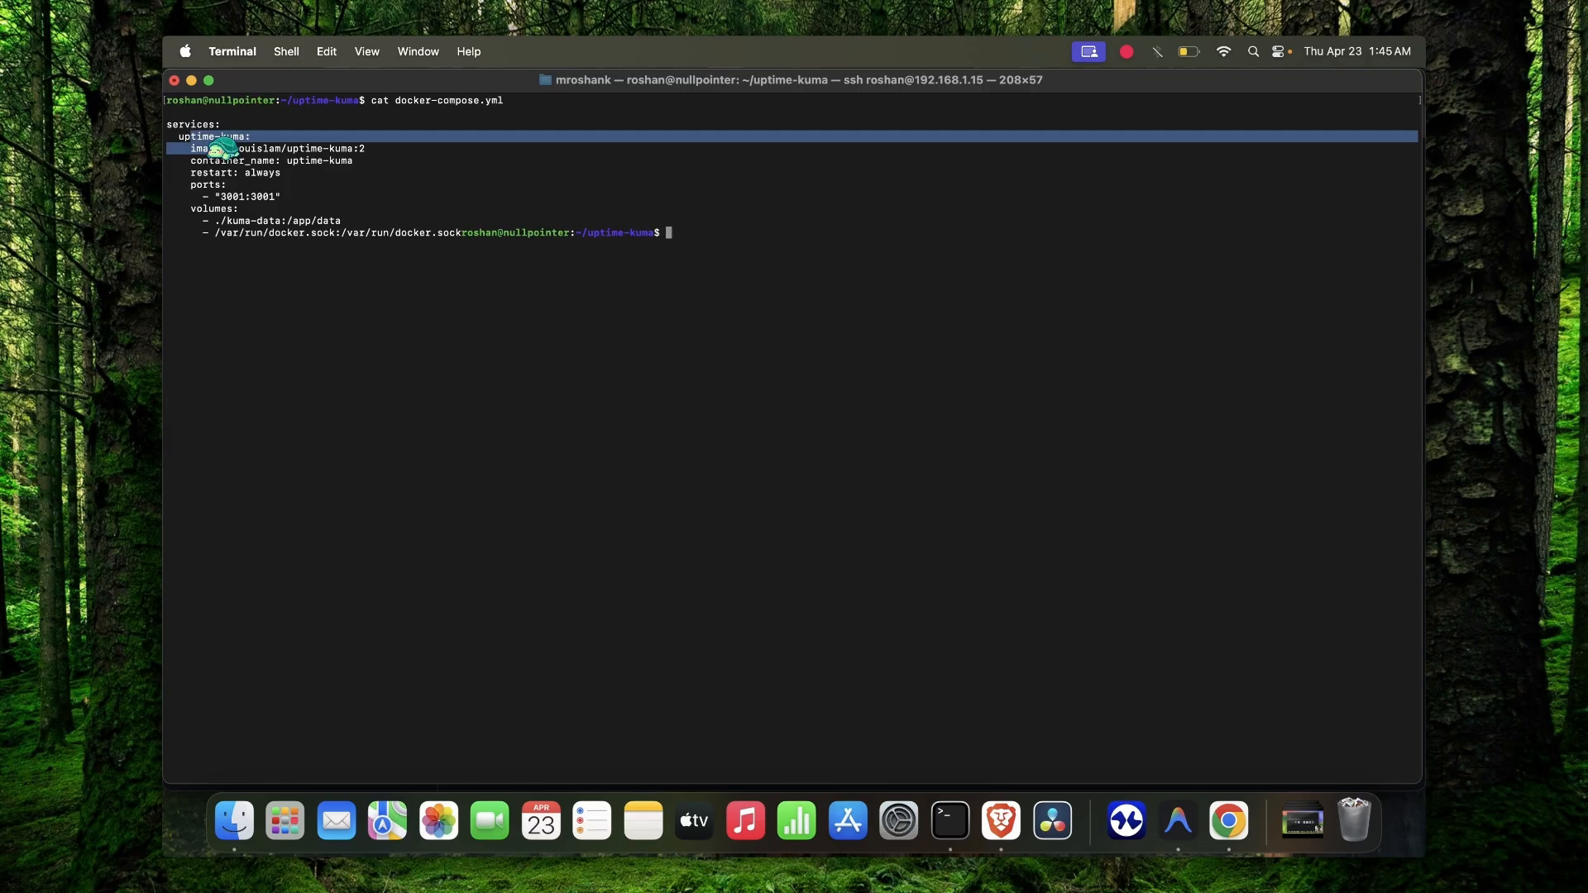
pyautogui.click(190, 124)
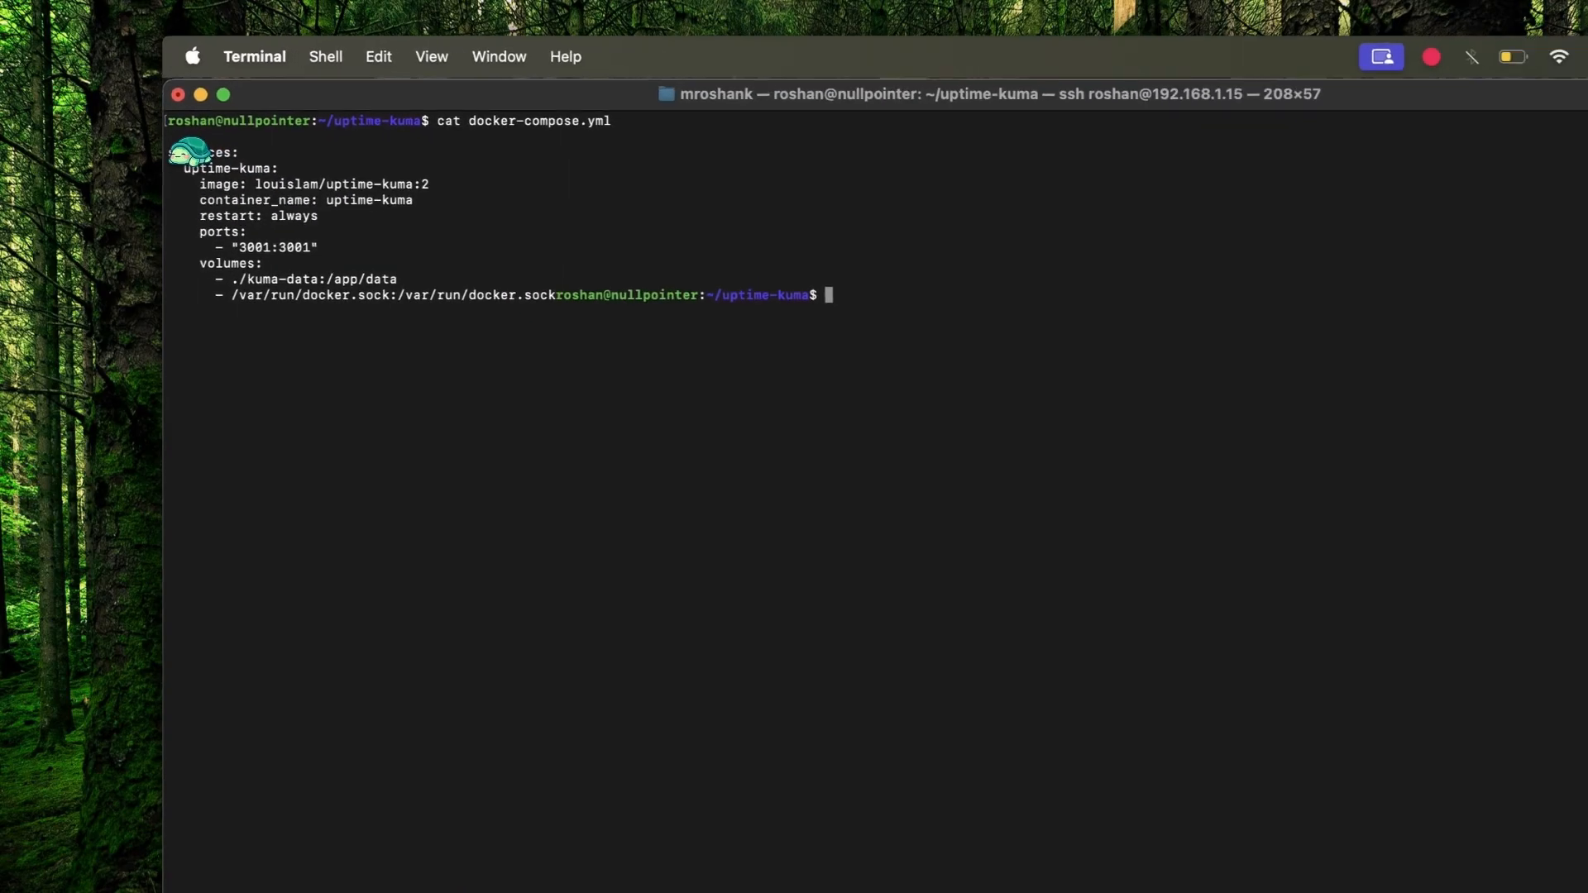
pyautogui.moveTo(190, 152); pyautogui.dragTo(319, 278)
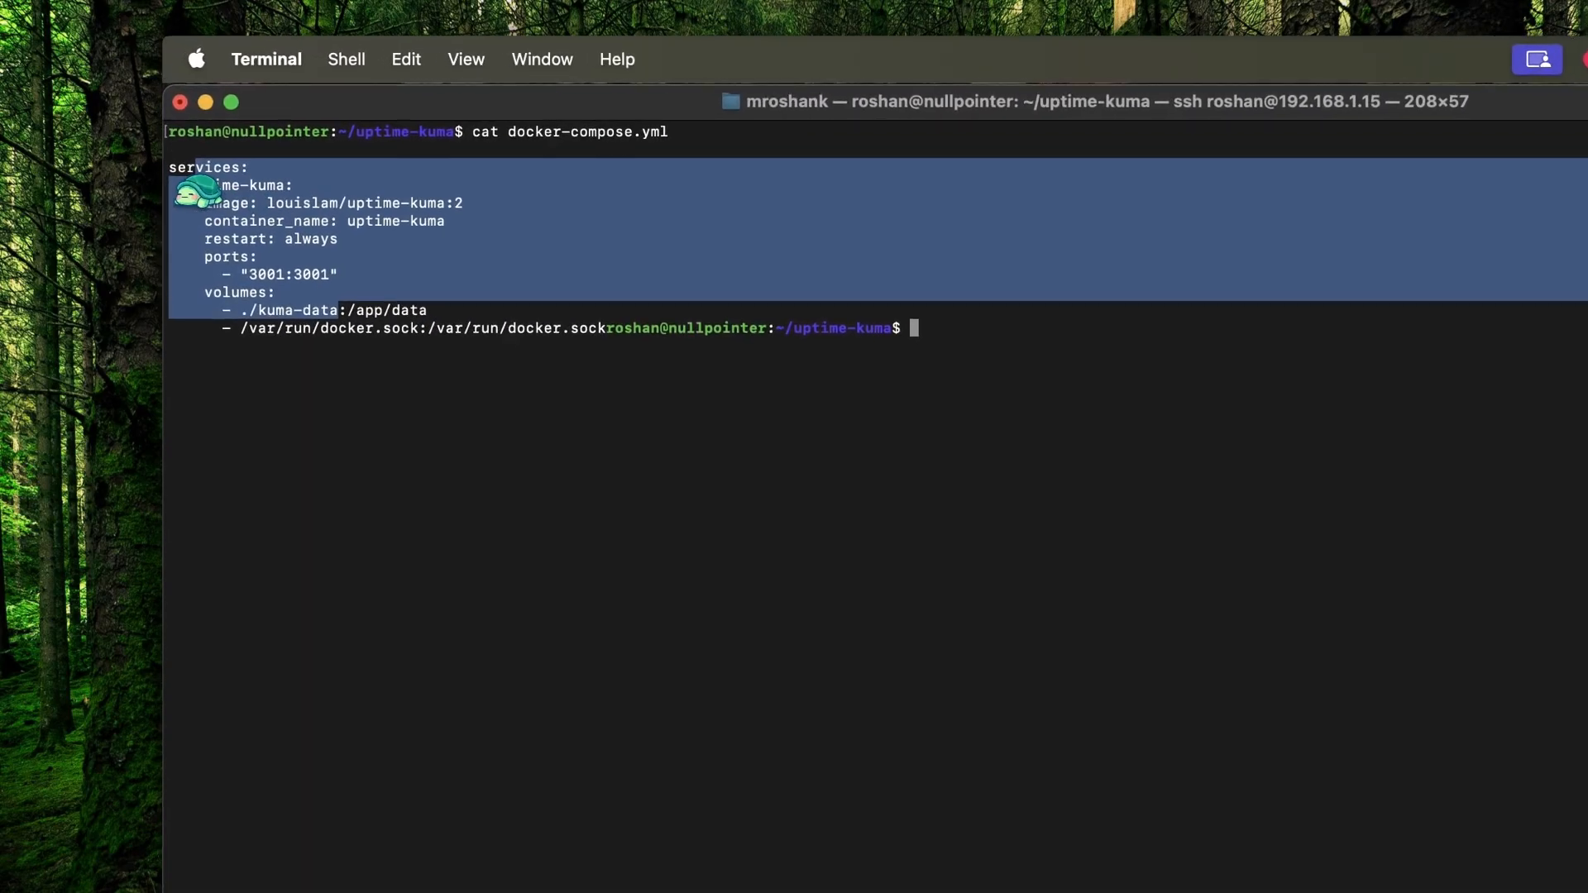
pyautogui.click(189, 173)
pyautogui.moveTo(186, 174); pyautogui.dragTo(280, 173)
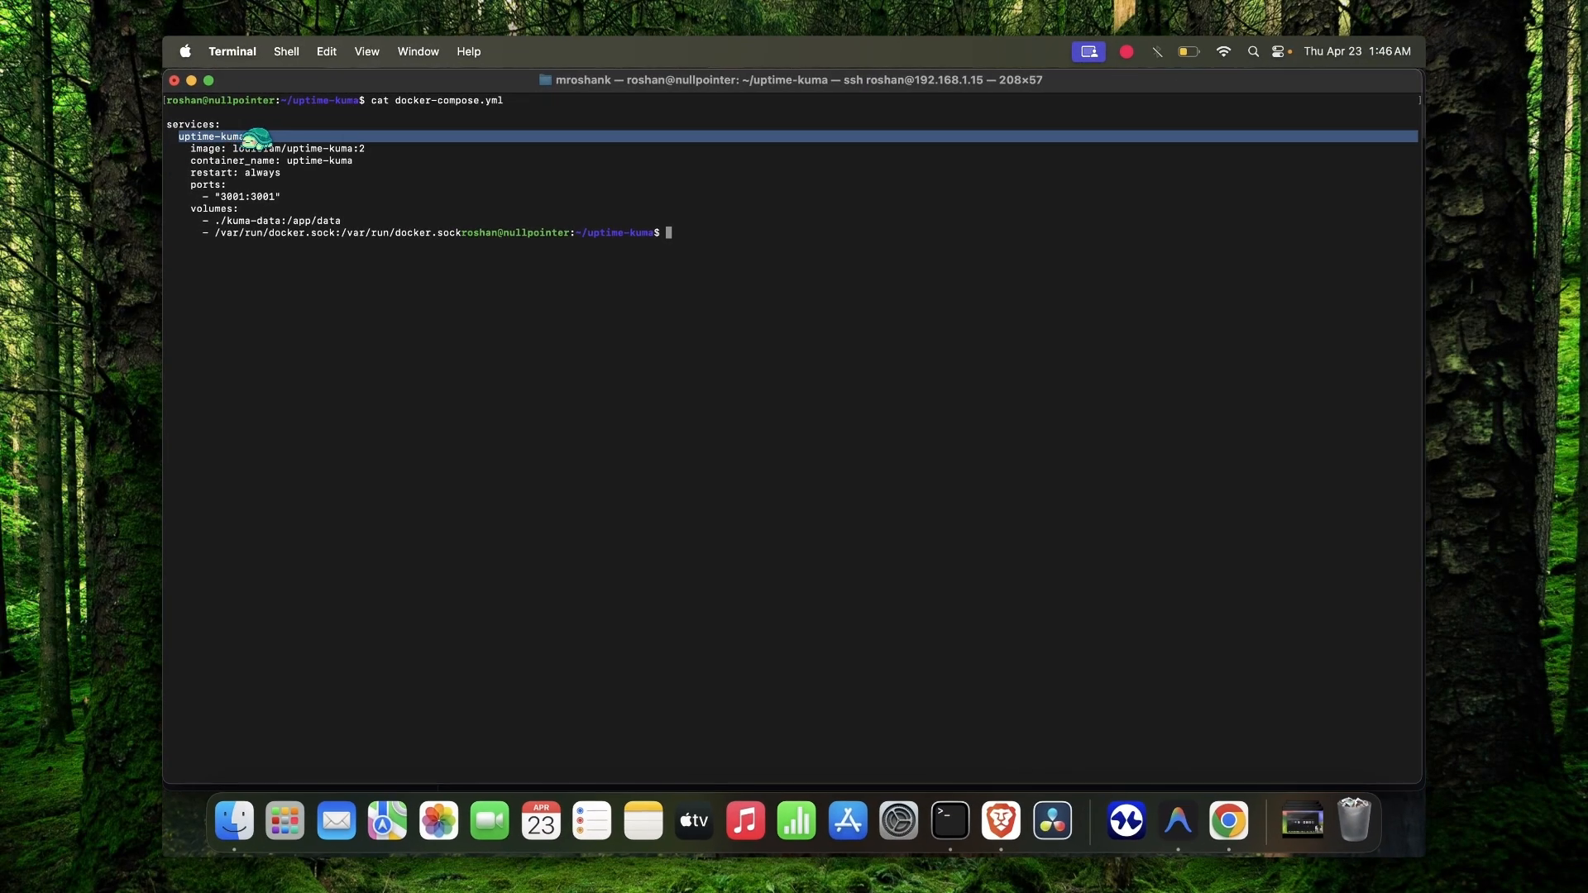
pyautogui.click(239, 149)
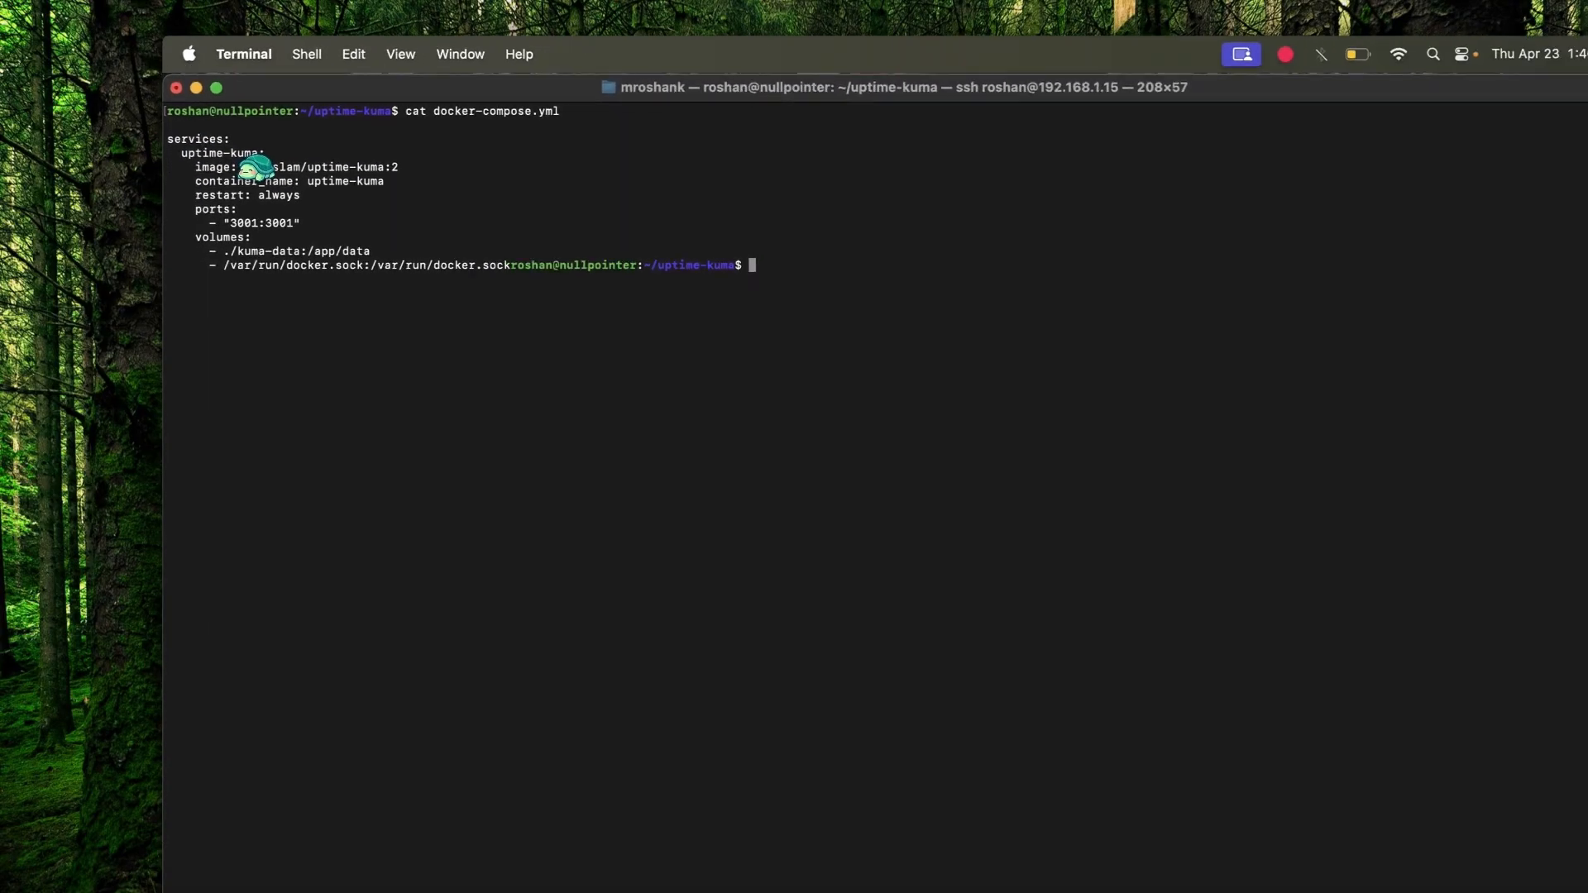
# Review the compose file's image, restart policy, 3001:3001 port mapping and the kuma-data and docker.sock volume mappings by highlighting them
pyautogui.moveTo(265, 205); pyautogui.dragTo(304, 204)
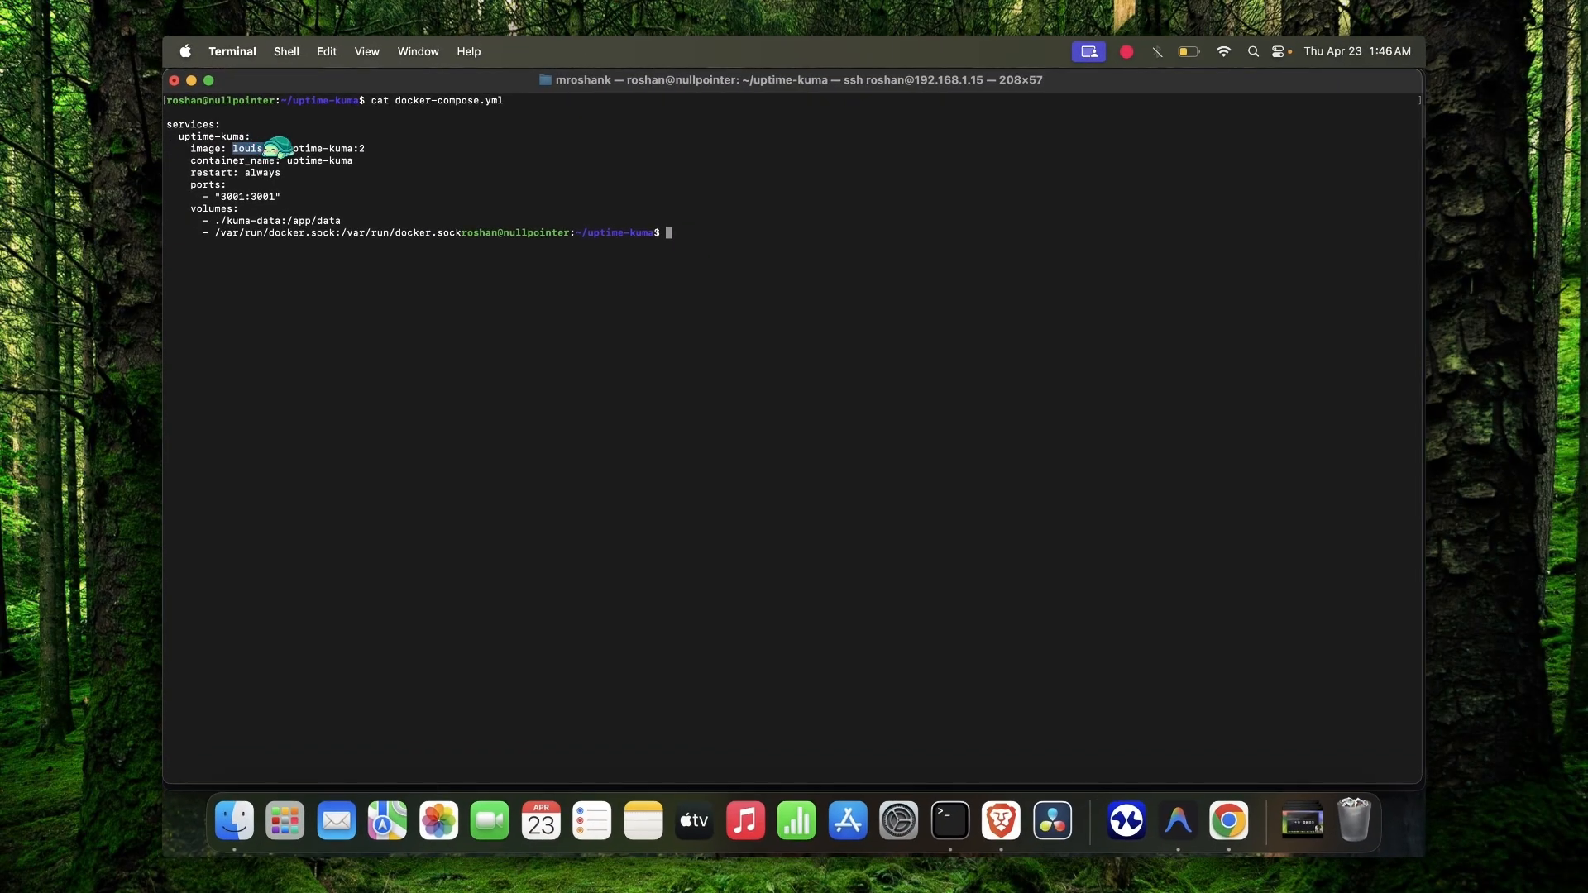
pyautogui.moveTo(266, 149); pyautogui.dragTo(319, 150)
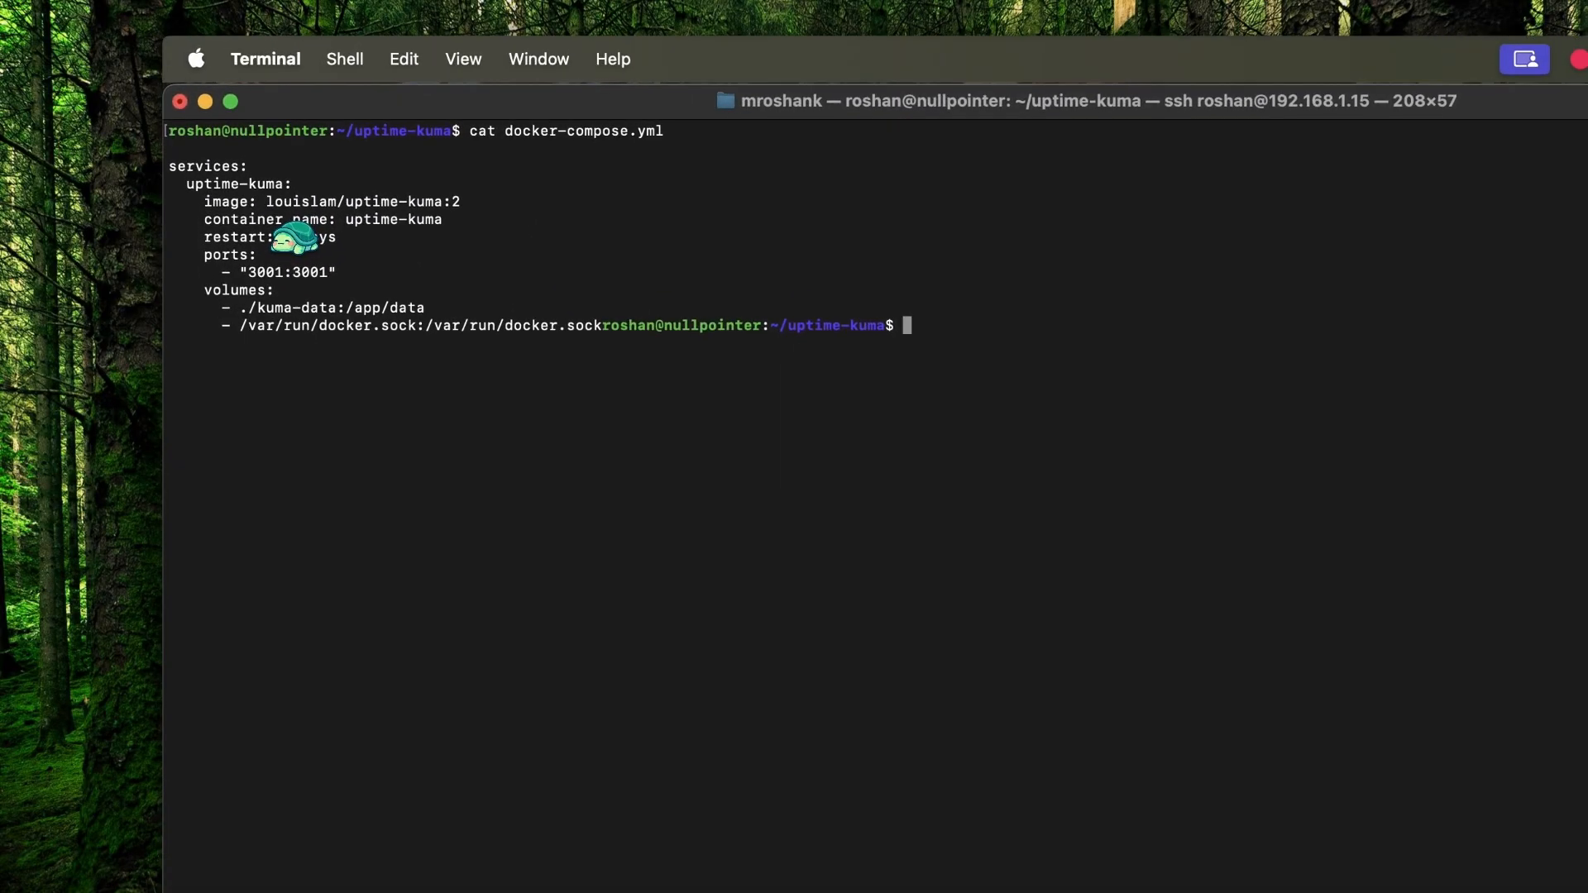
pyautogui.moveTo(274, 199); pyautogui.dragTo(221, 184)
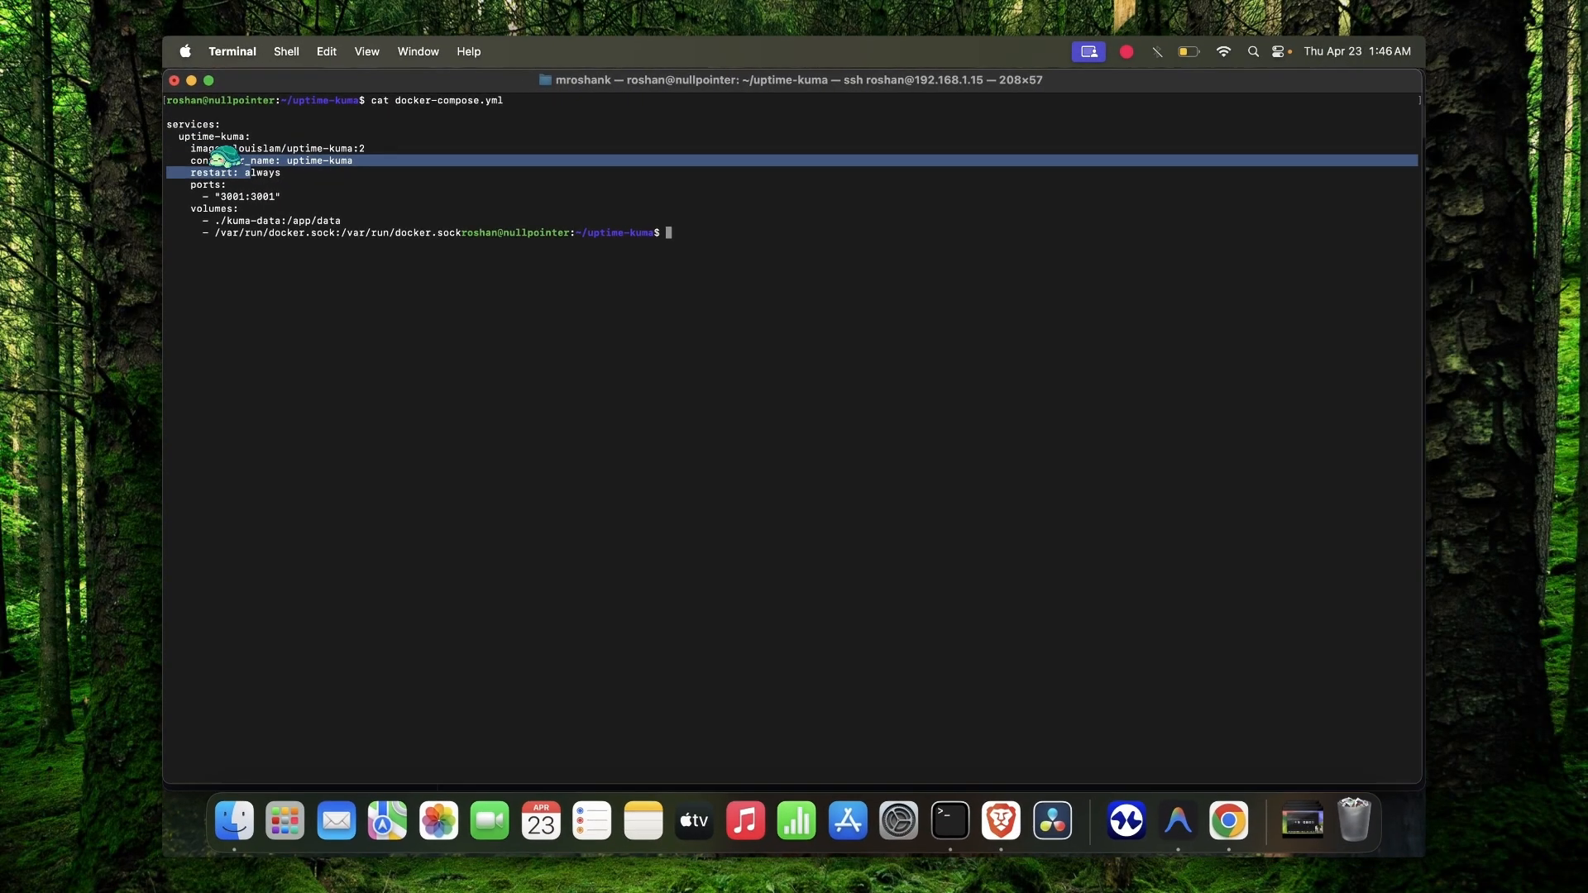
pyautogui.click(268, 168)
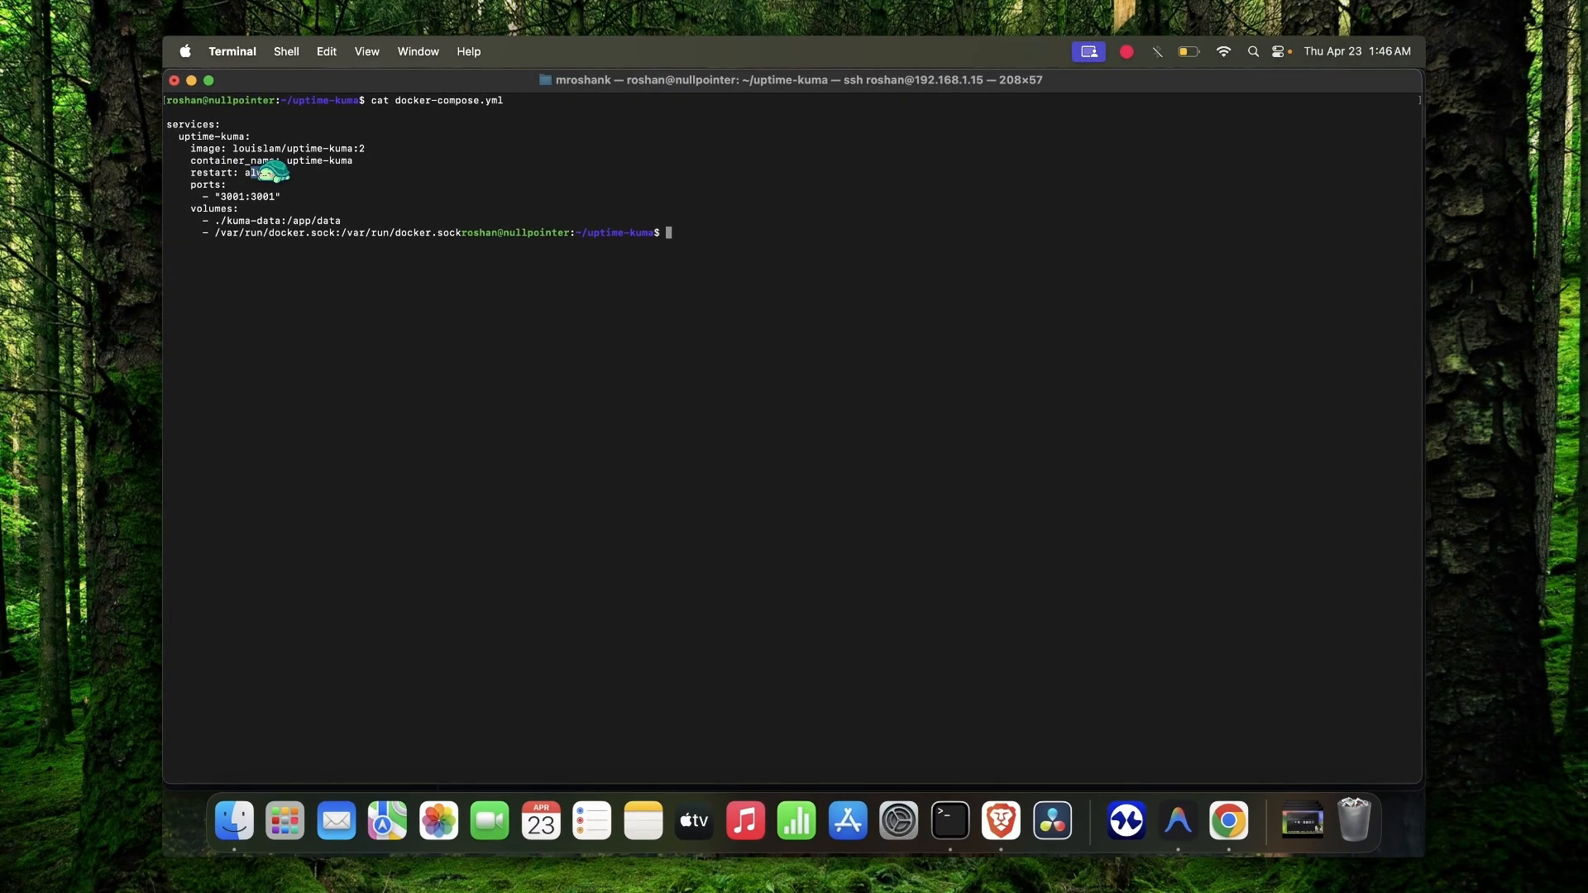
pyautogui.moveTo(216, 197); pyautogui.dragTo(254, 198)
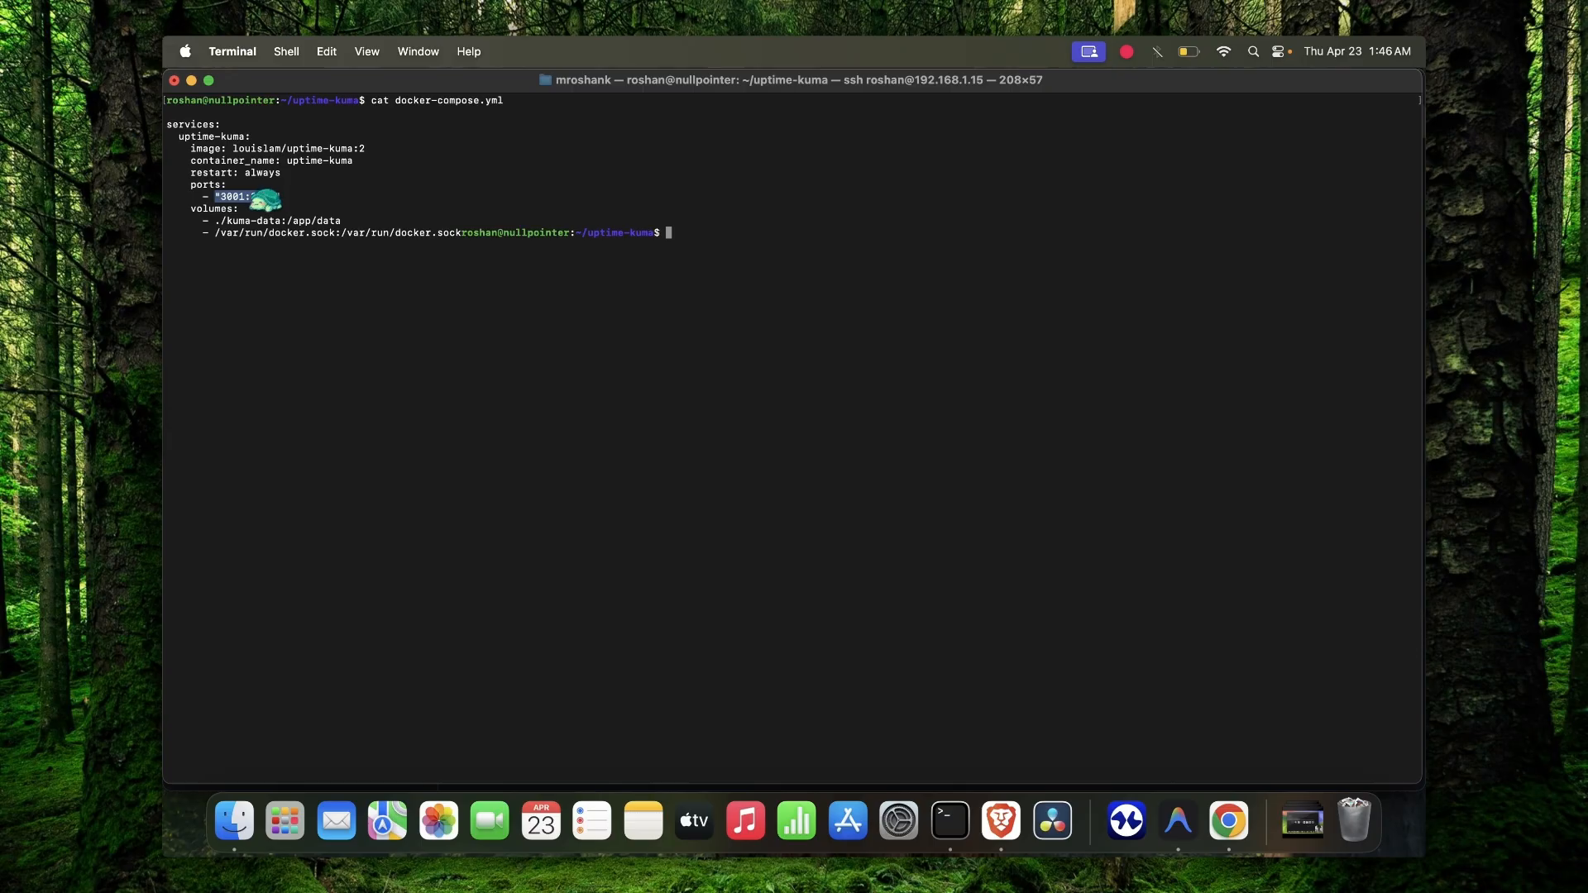
pyautogui.moveTo(219, 221); pyautogui.dragTo(330, 220)
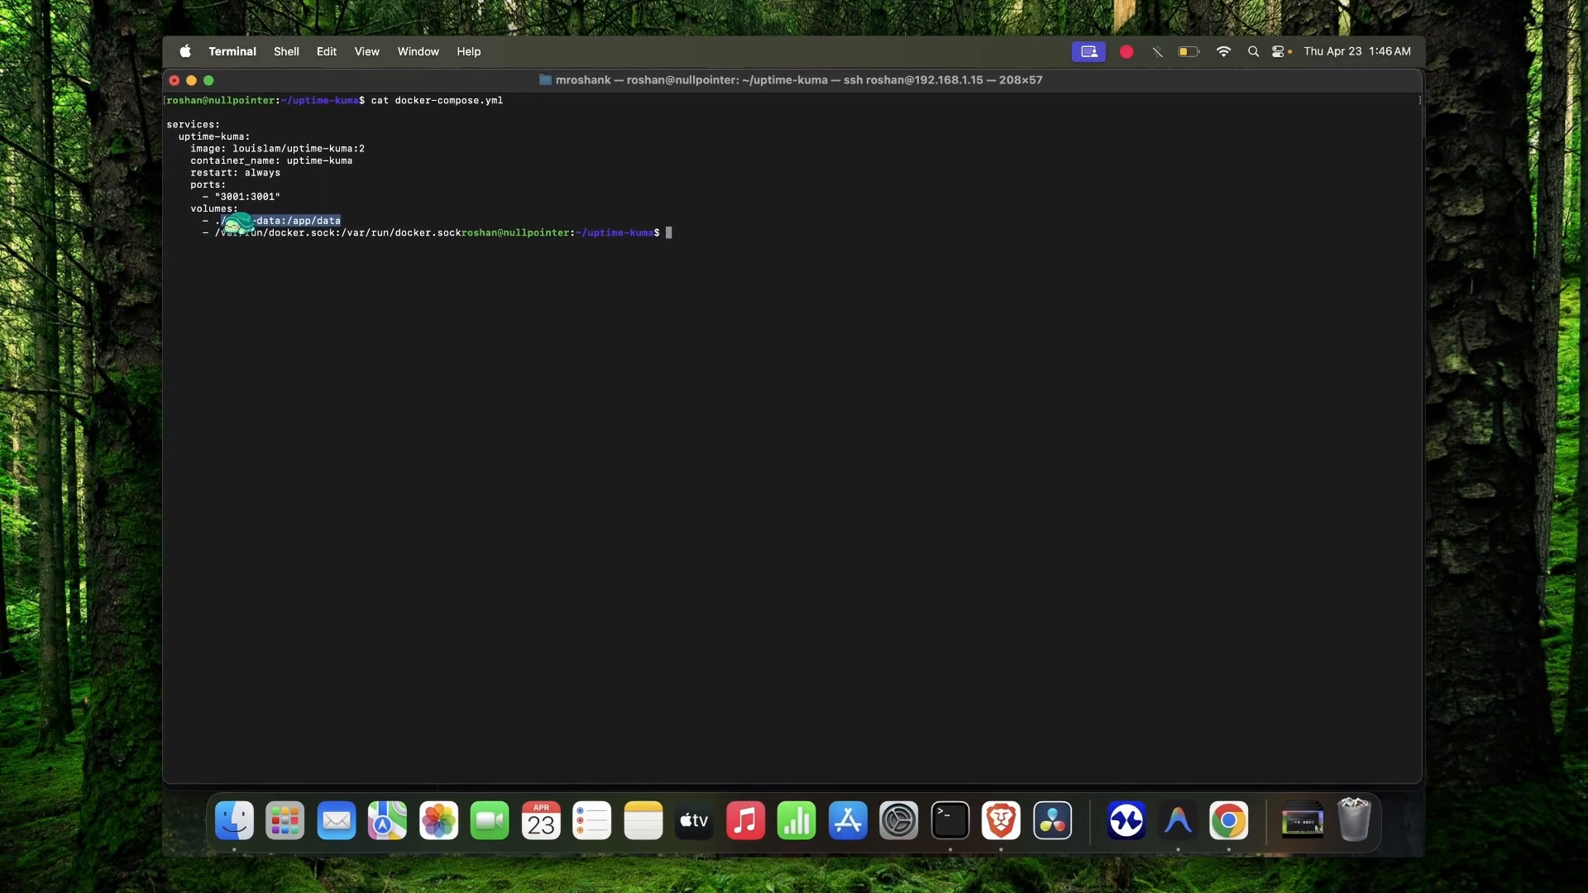
pyautogui.click(307, 222)
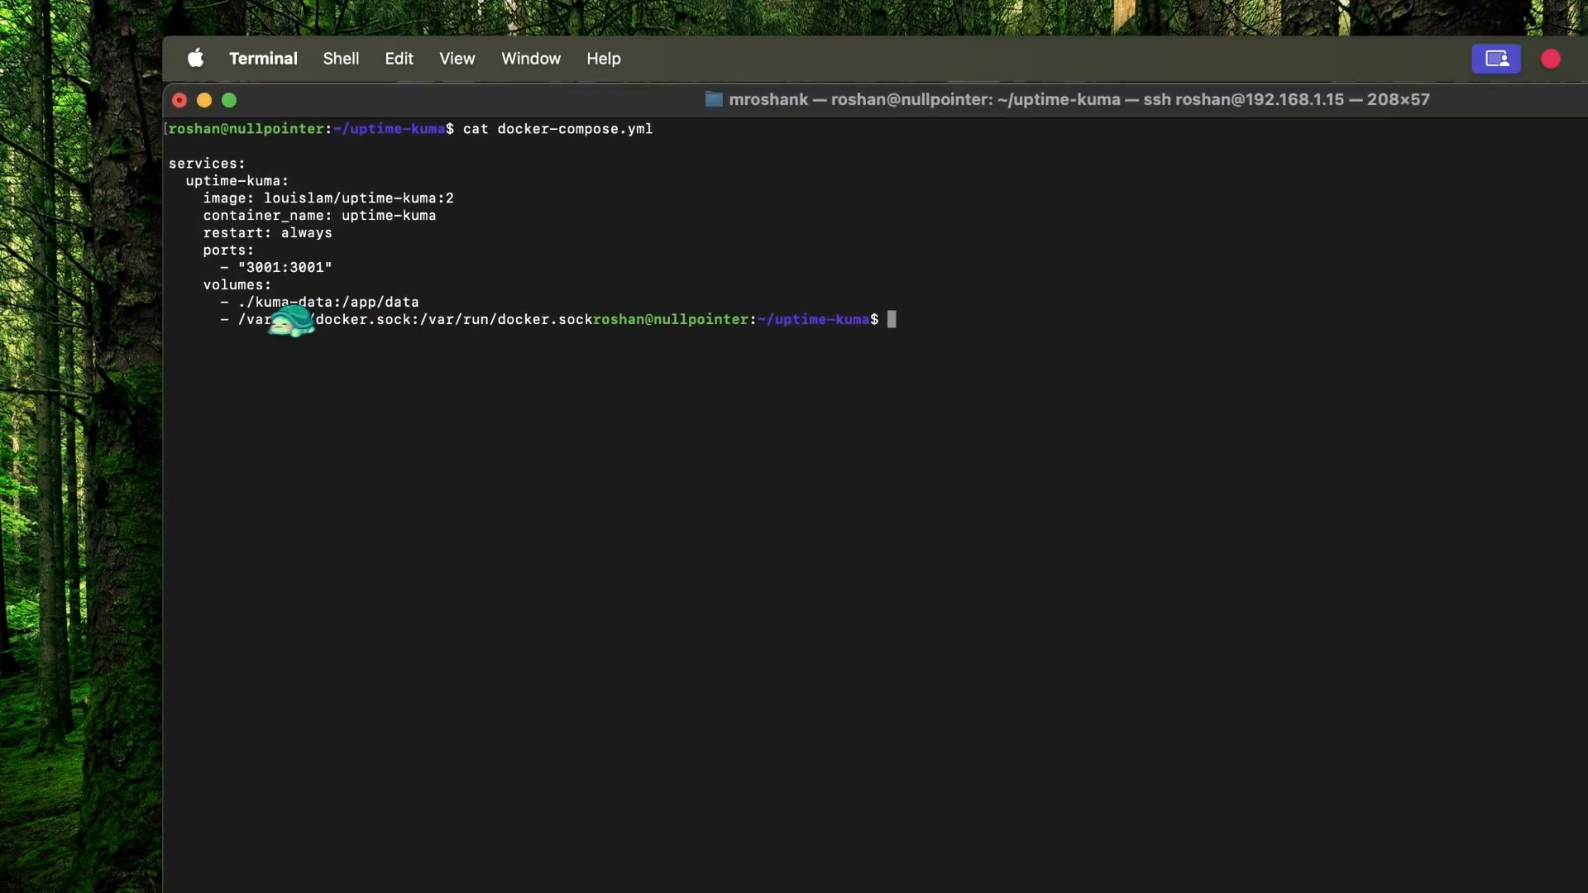
pyautogui.moveTo(241, 304); pyautogui.dragTo(485, 304)
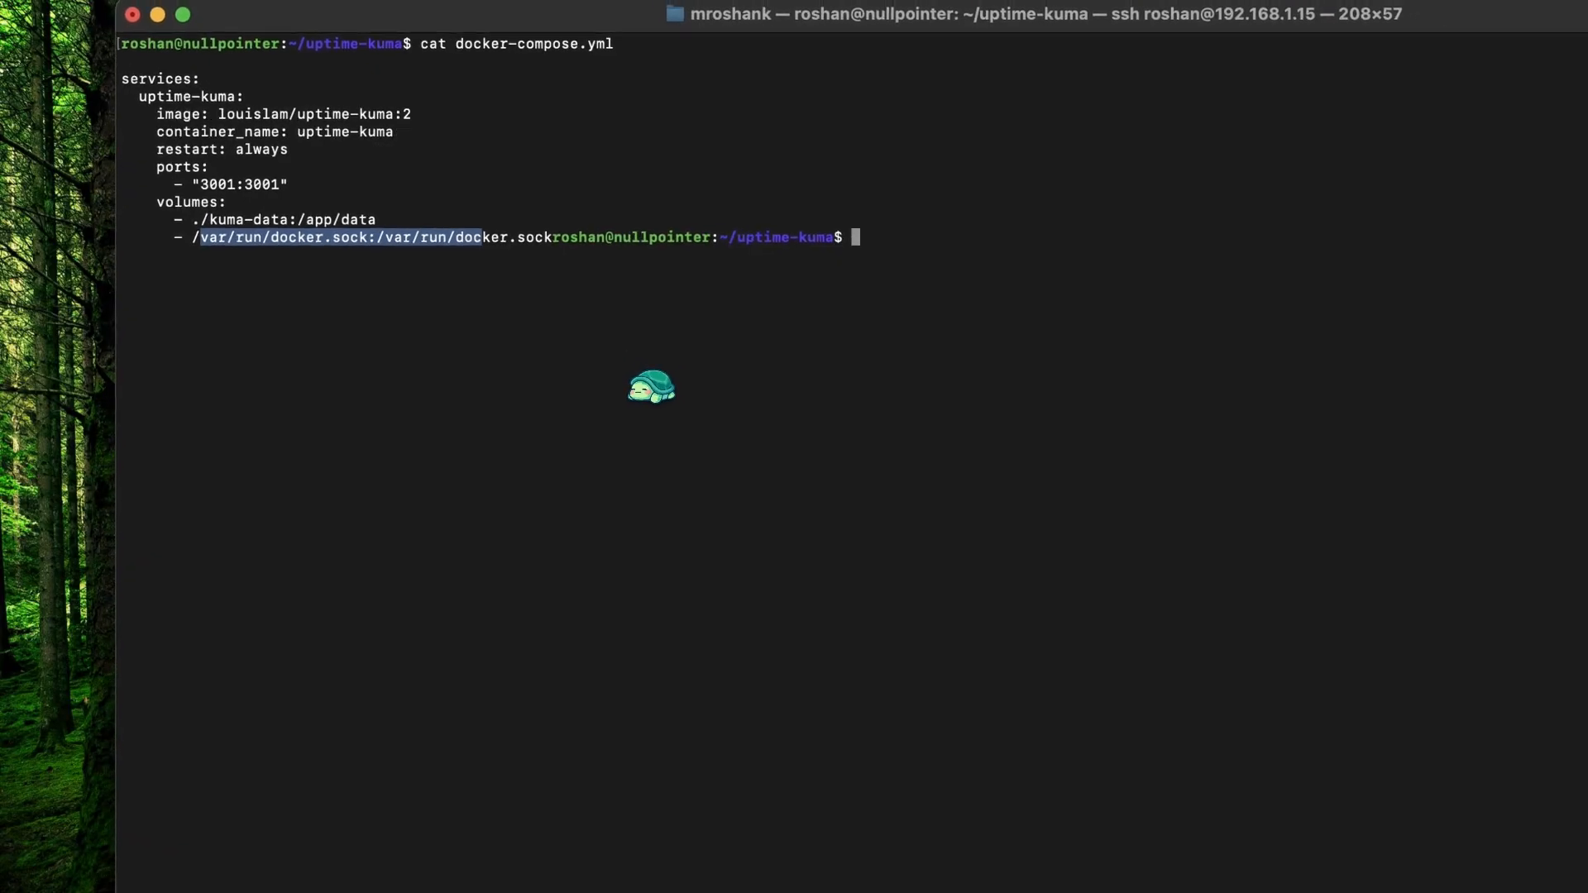
pyautogui.click(579, 255)
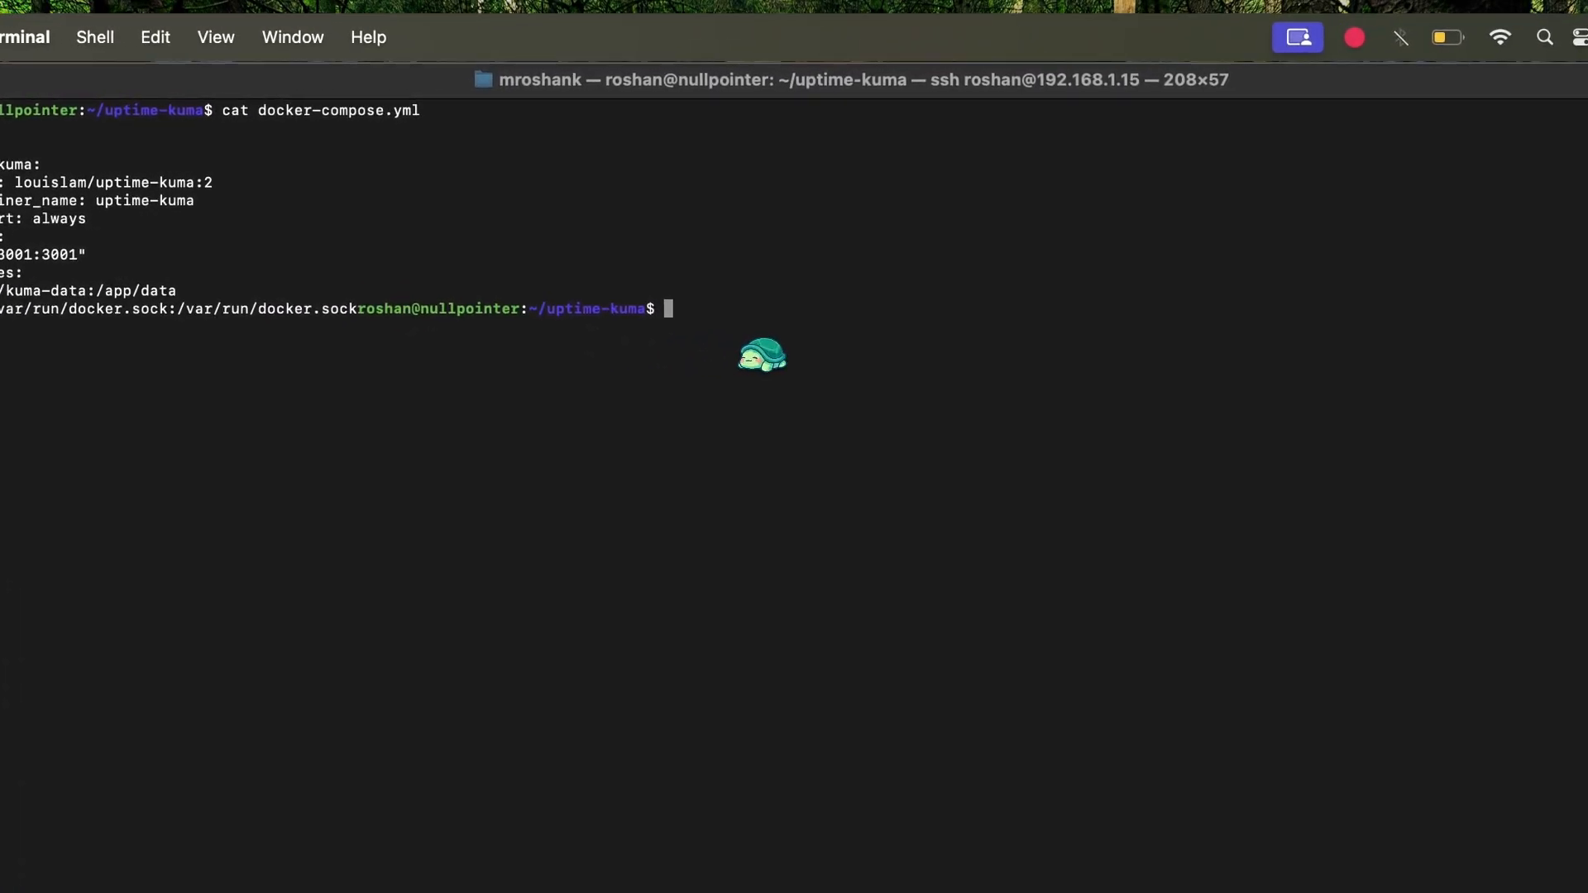
# Clear the terminal and start the Uptime Kuma container in detached mode with docker compose up -d
pyautogui.hotkey('ctrl', 'c')
pyautogui.hotkey('ctrl', 'c')
pyautogui.hotkey('ctrl', 'c')
pyautogui.hotkey('ctrl', 'l')
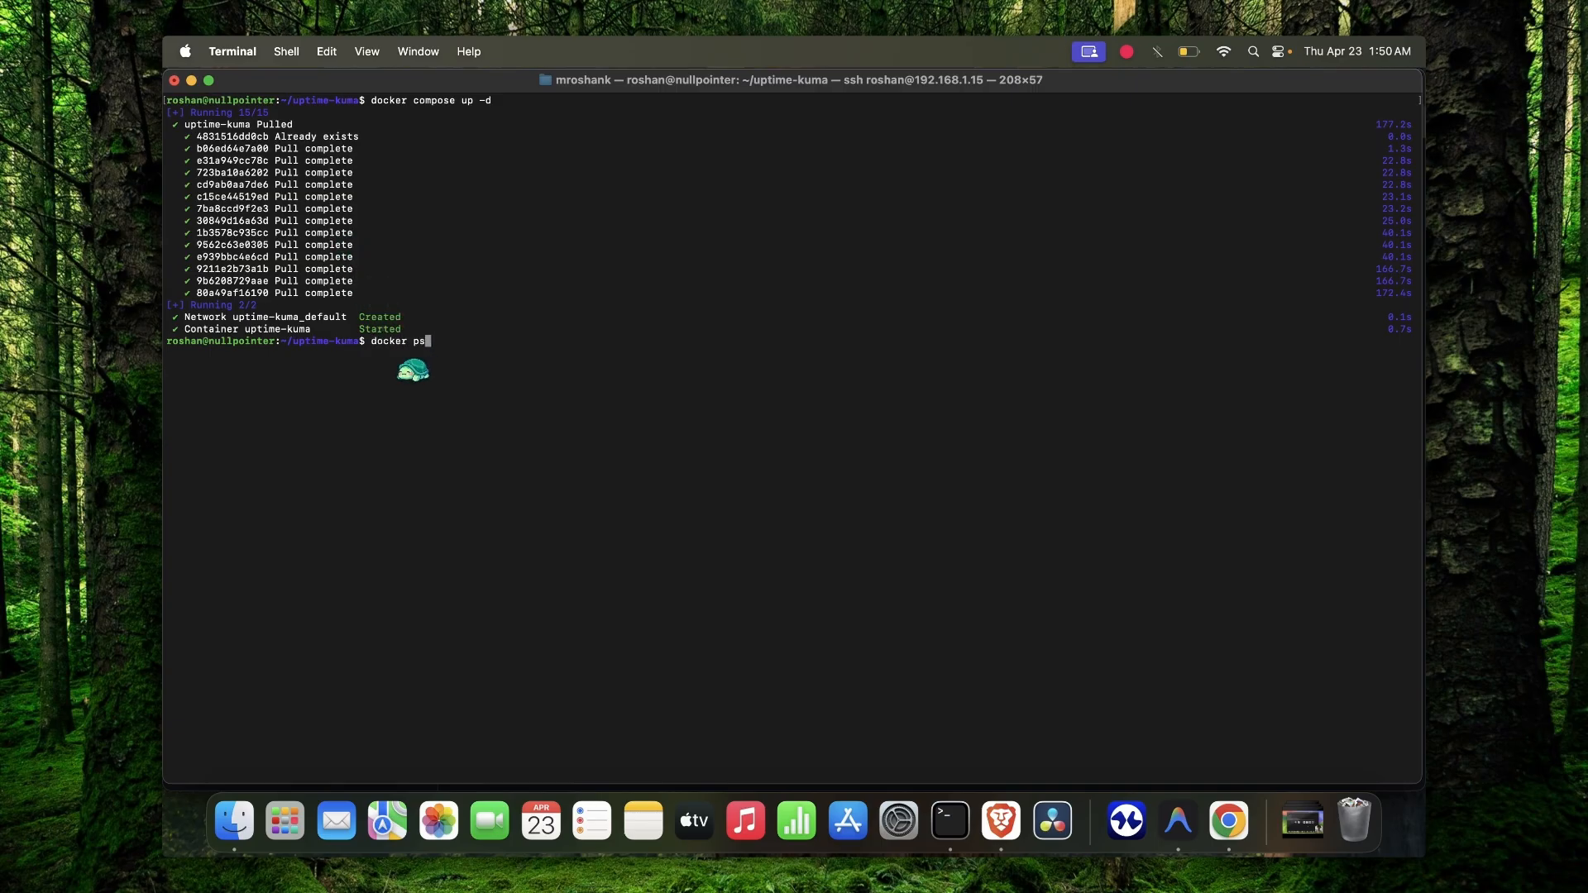
# List the running containers with docker ps and highlight the Uptime Kuma container's image and name
pyautogui.press('Return')
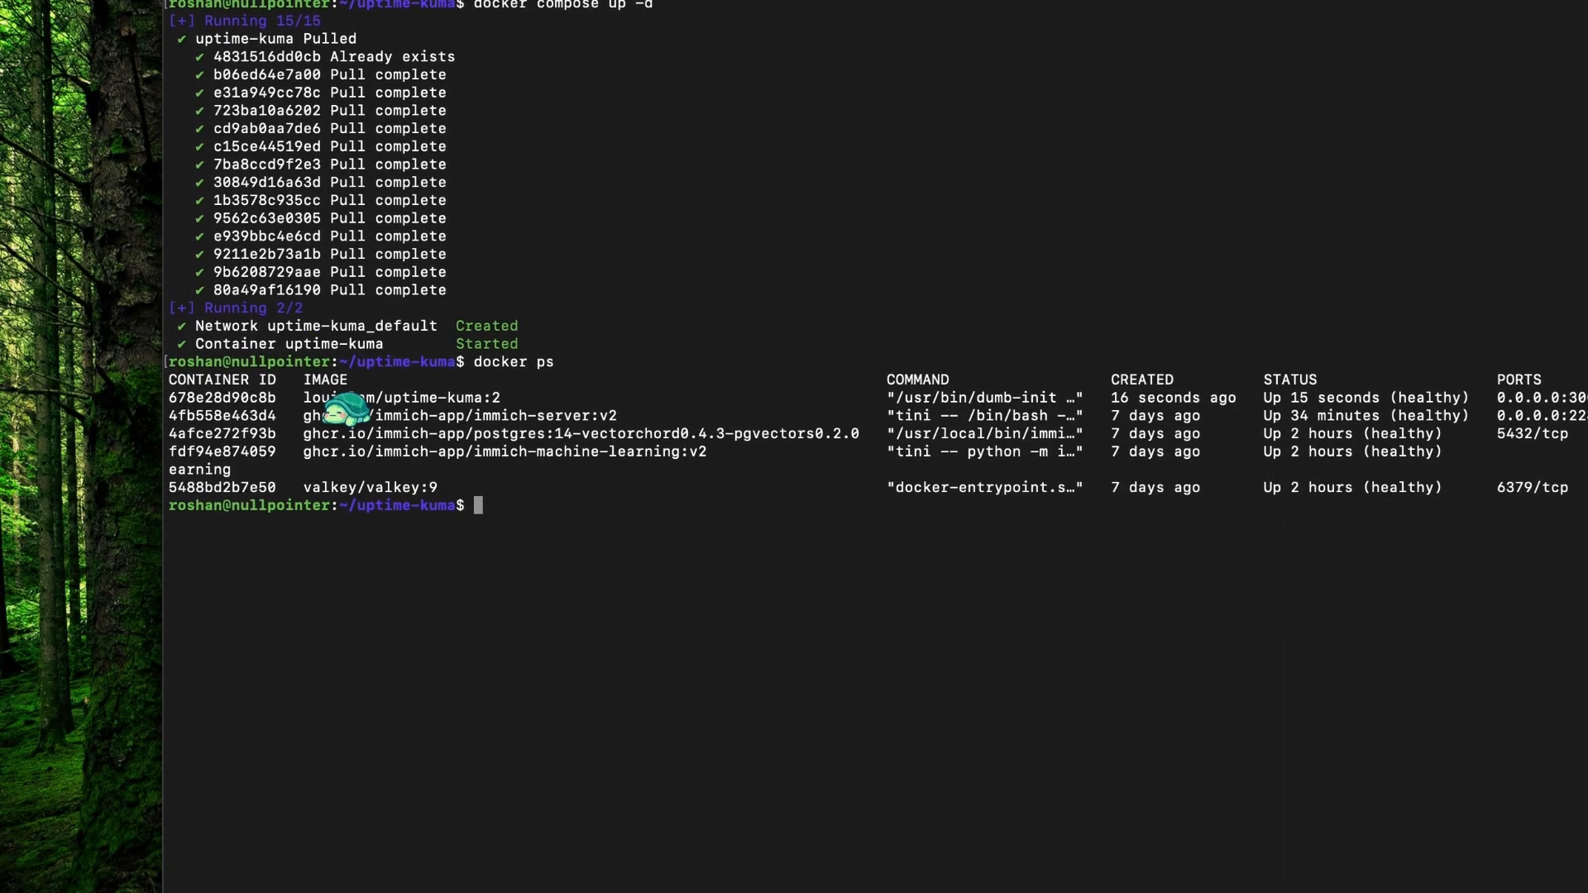
pyautogui.moveTo(339, 398); pyautogui.dragTo(464, 398)
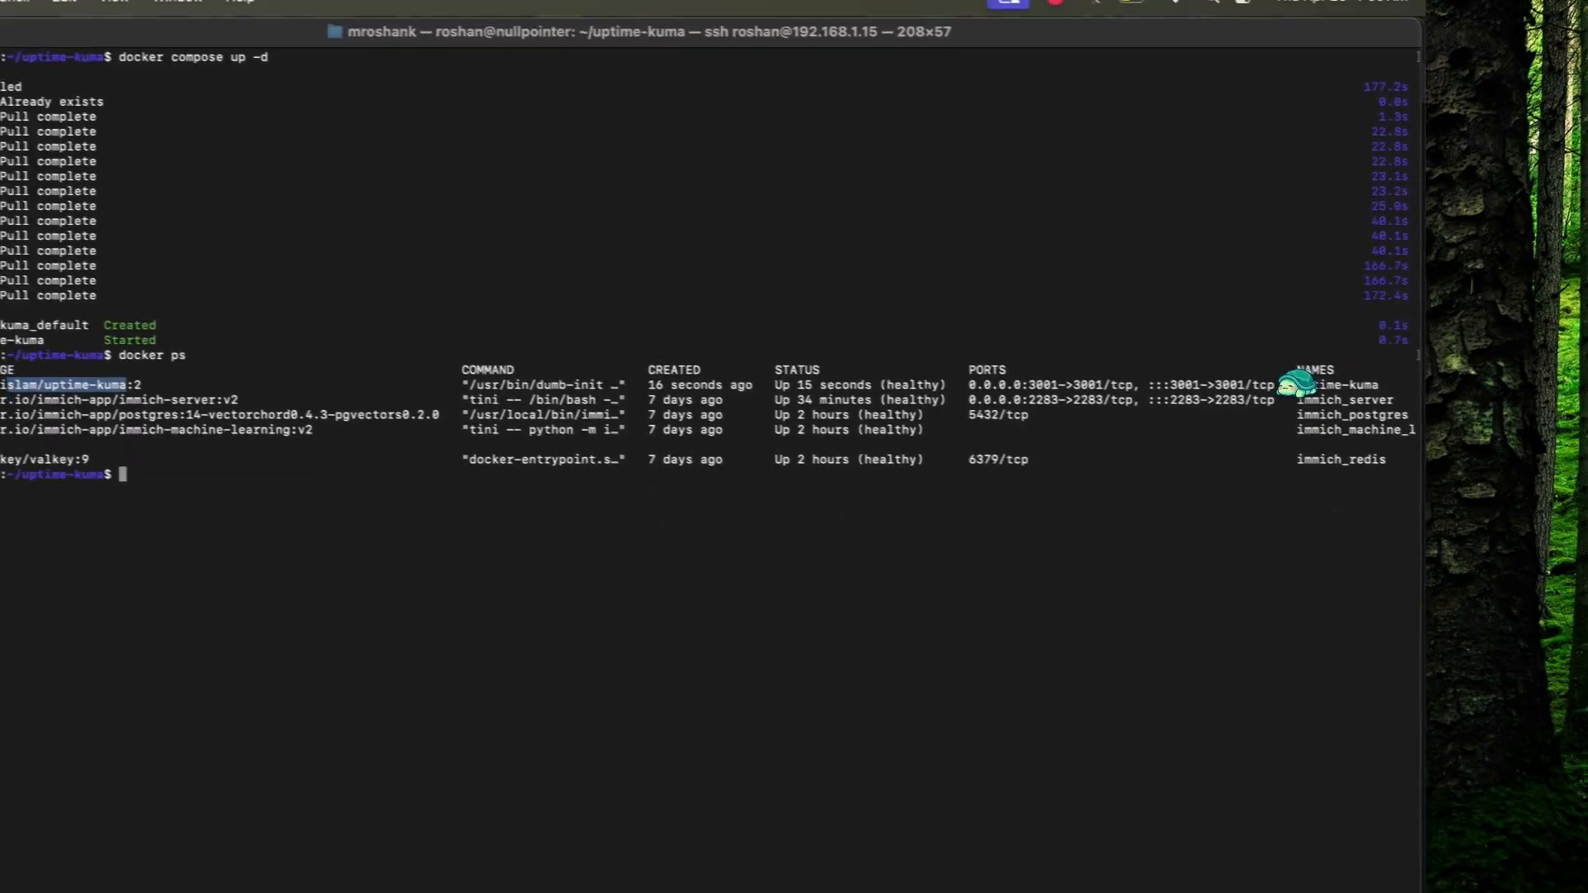
pyautogui.moveTo(1296, 384); pyautogui.dragTo(1376, 385)
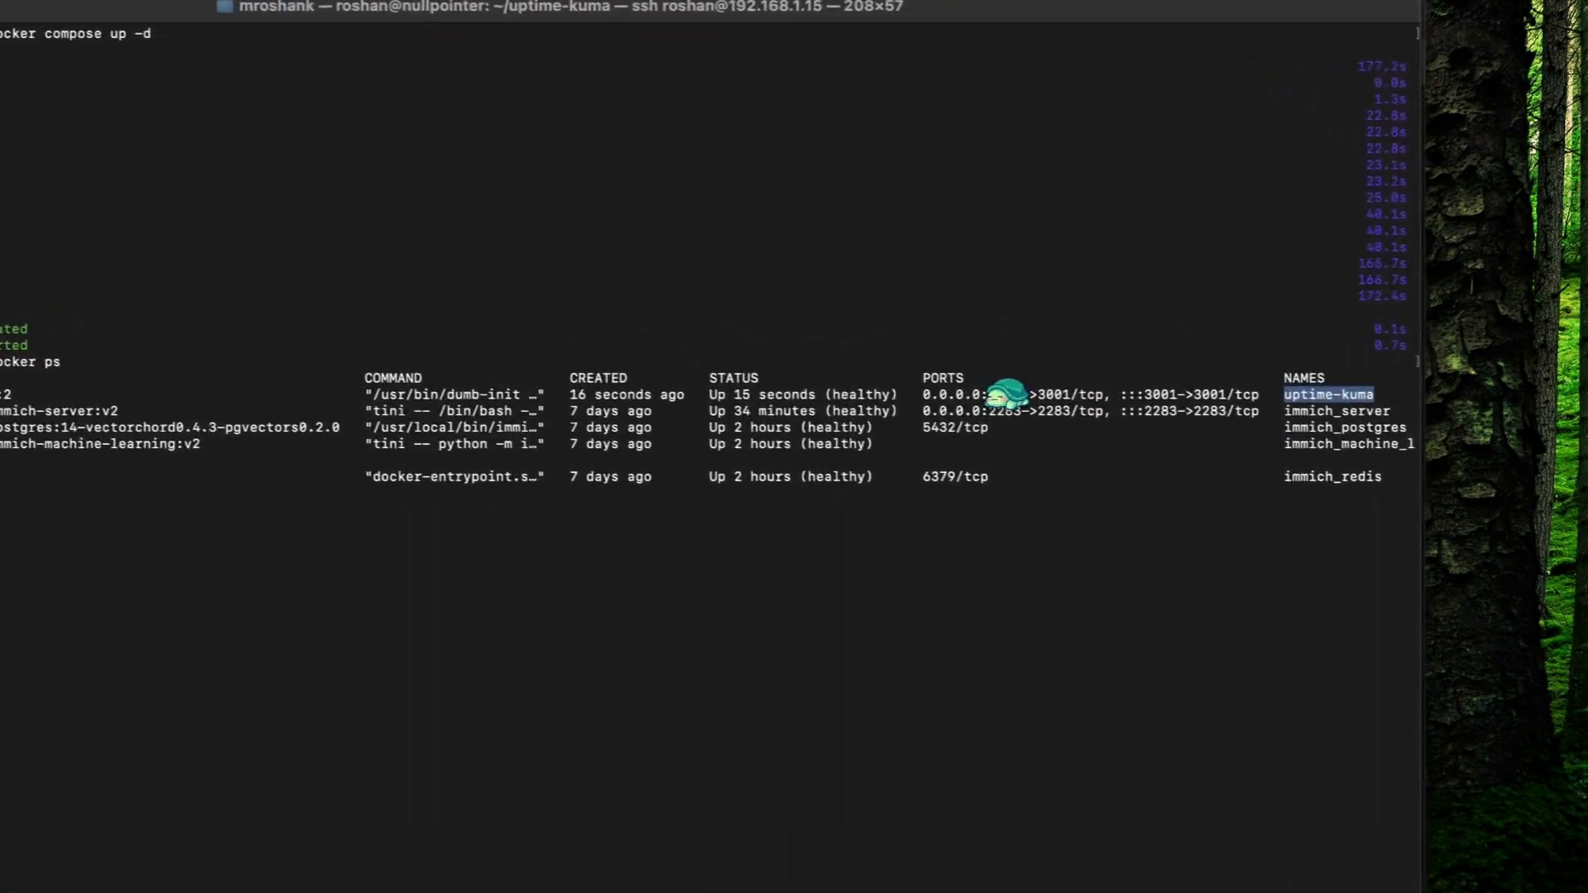
# Switch to Google Chrome and open the self-hosted Uptime Kuma page at 192.168.1.15:3001
pyautogui.press('super+space')
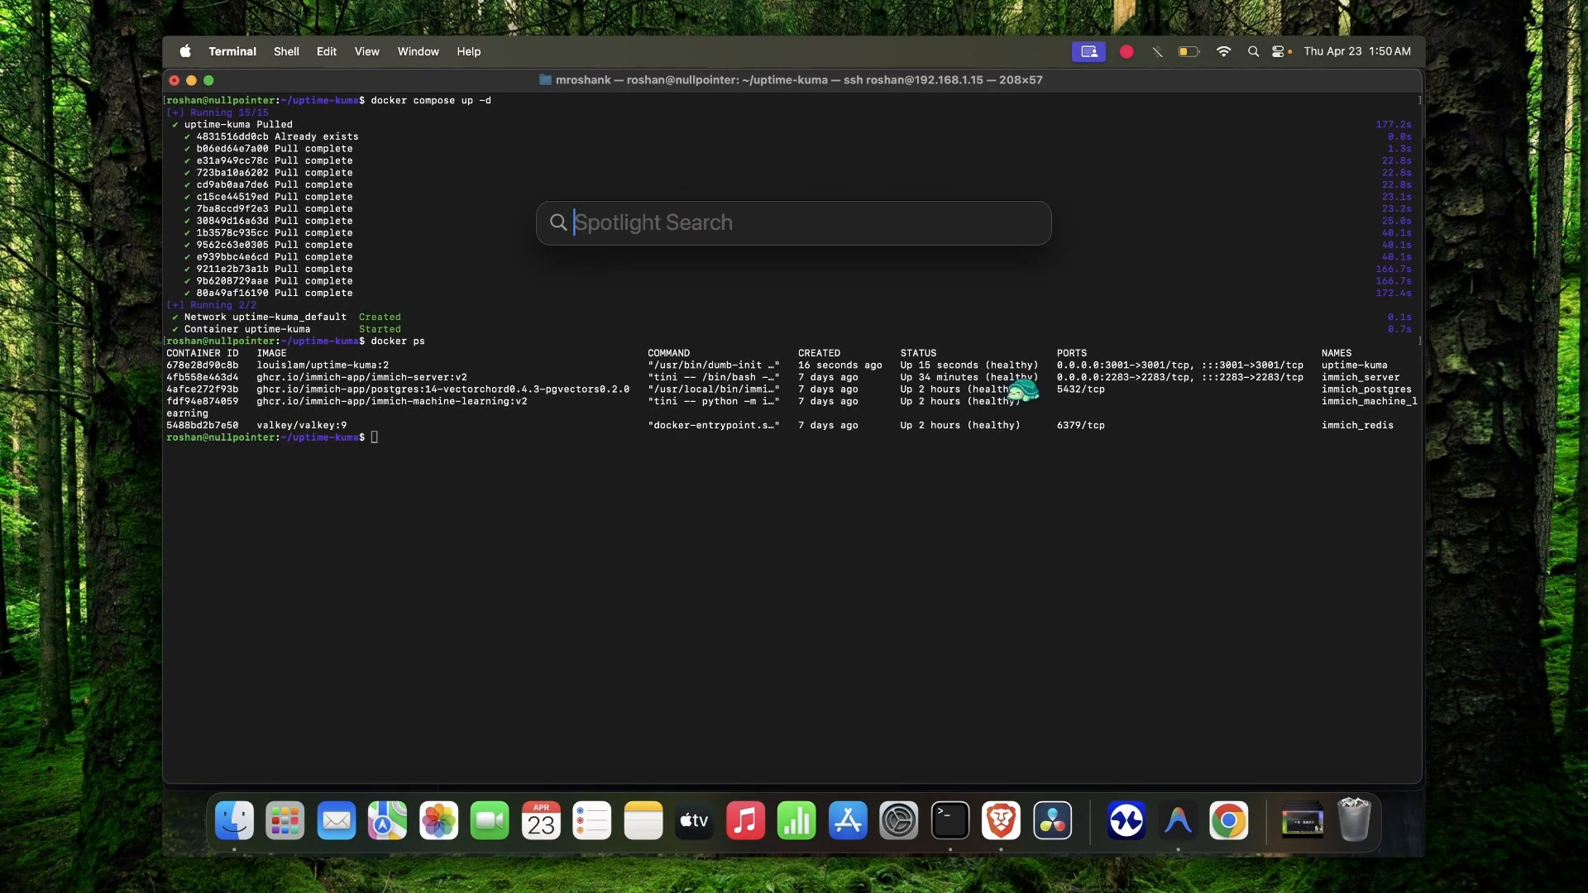
pyautogui.write('chrome')
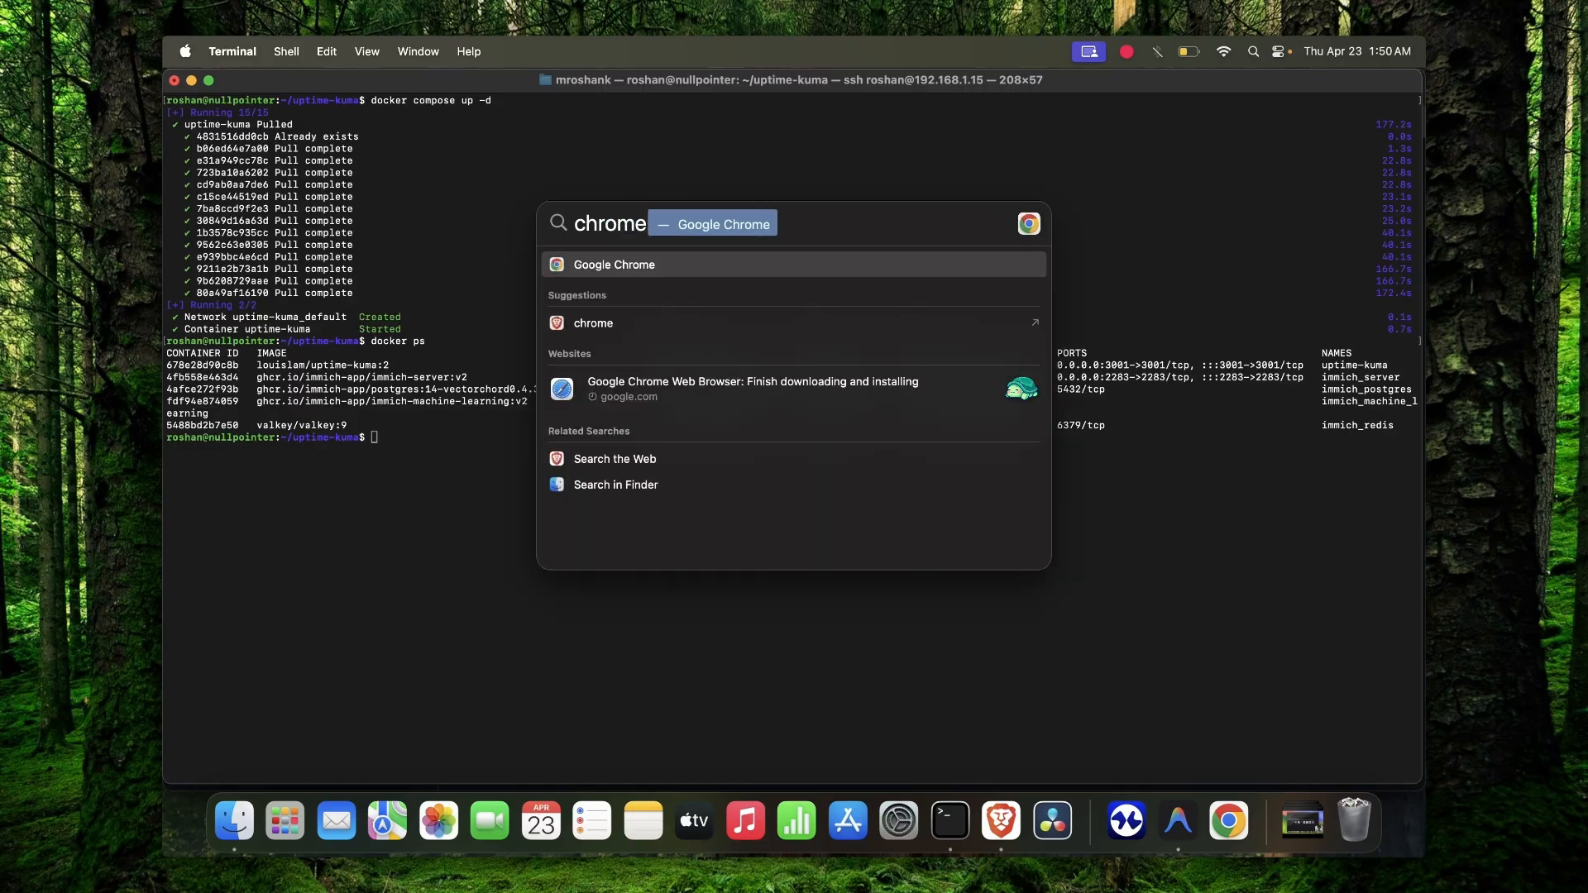
pyautogui.press('Return')
pyautogui.write('192')
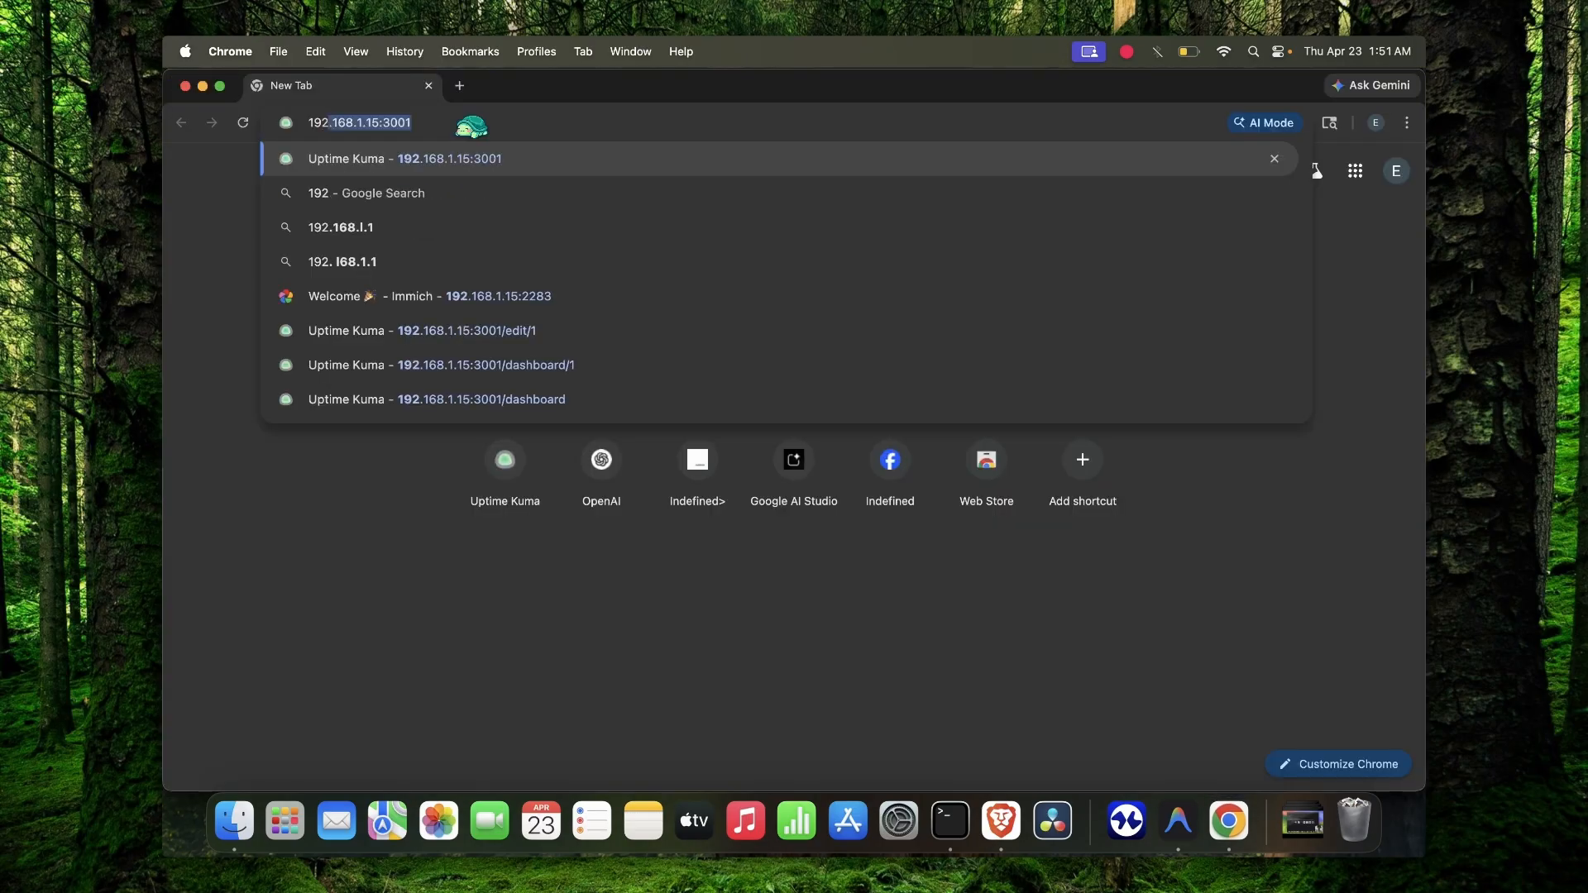
pyautogui.press('Right')
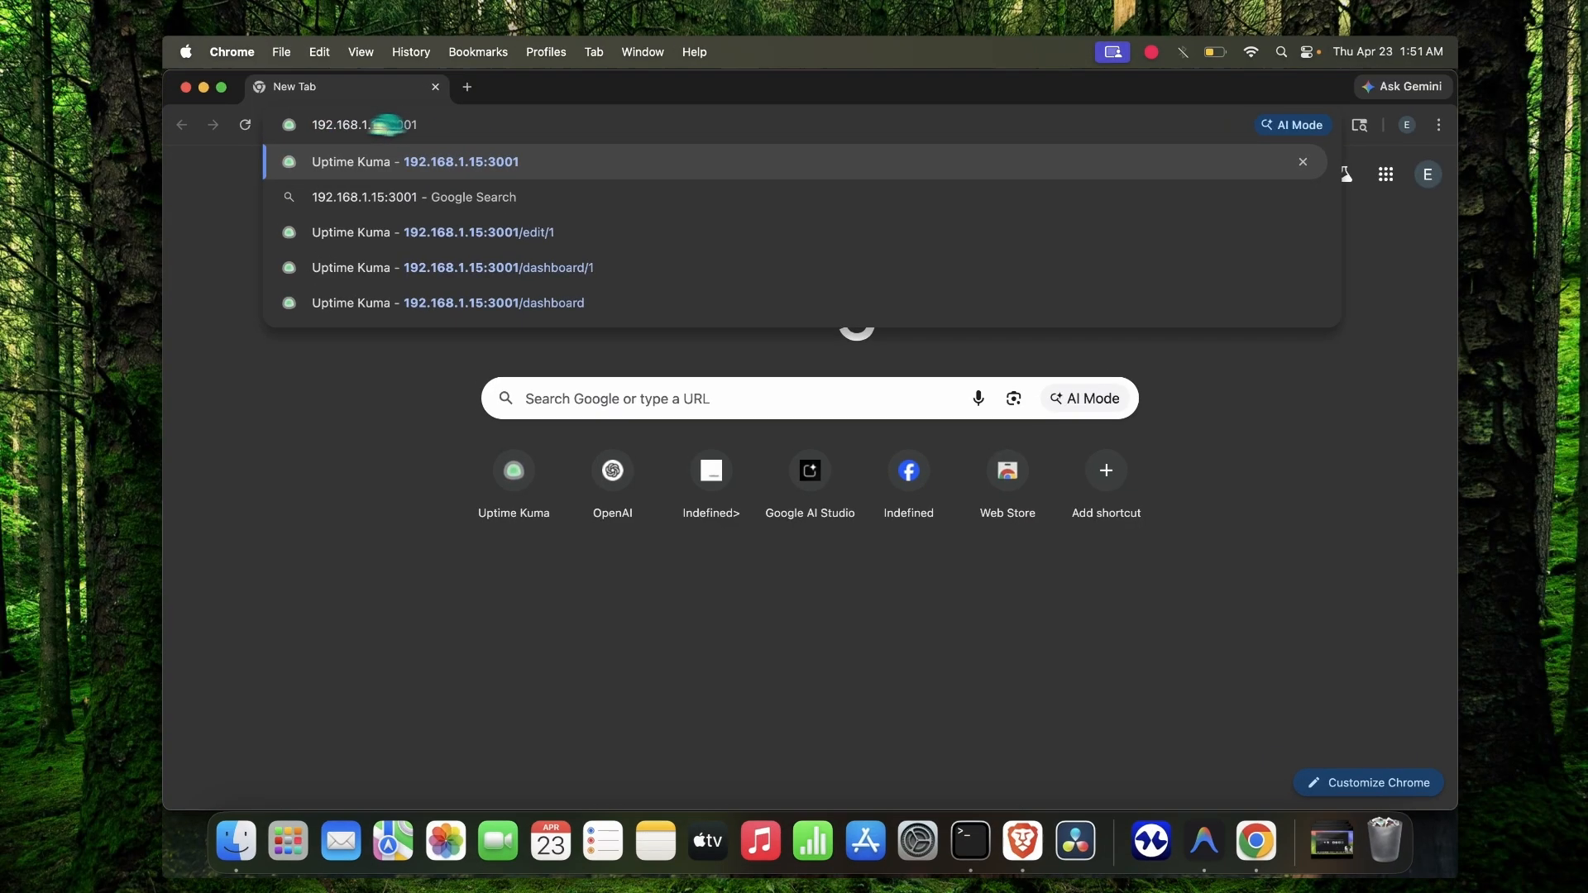
pyautogui.press('Return')
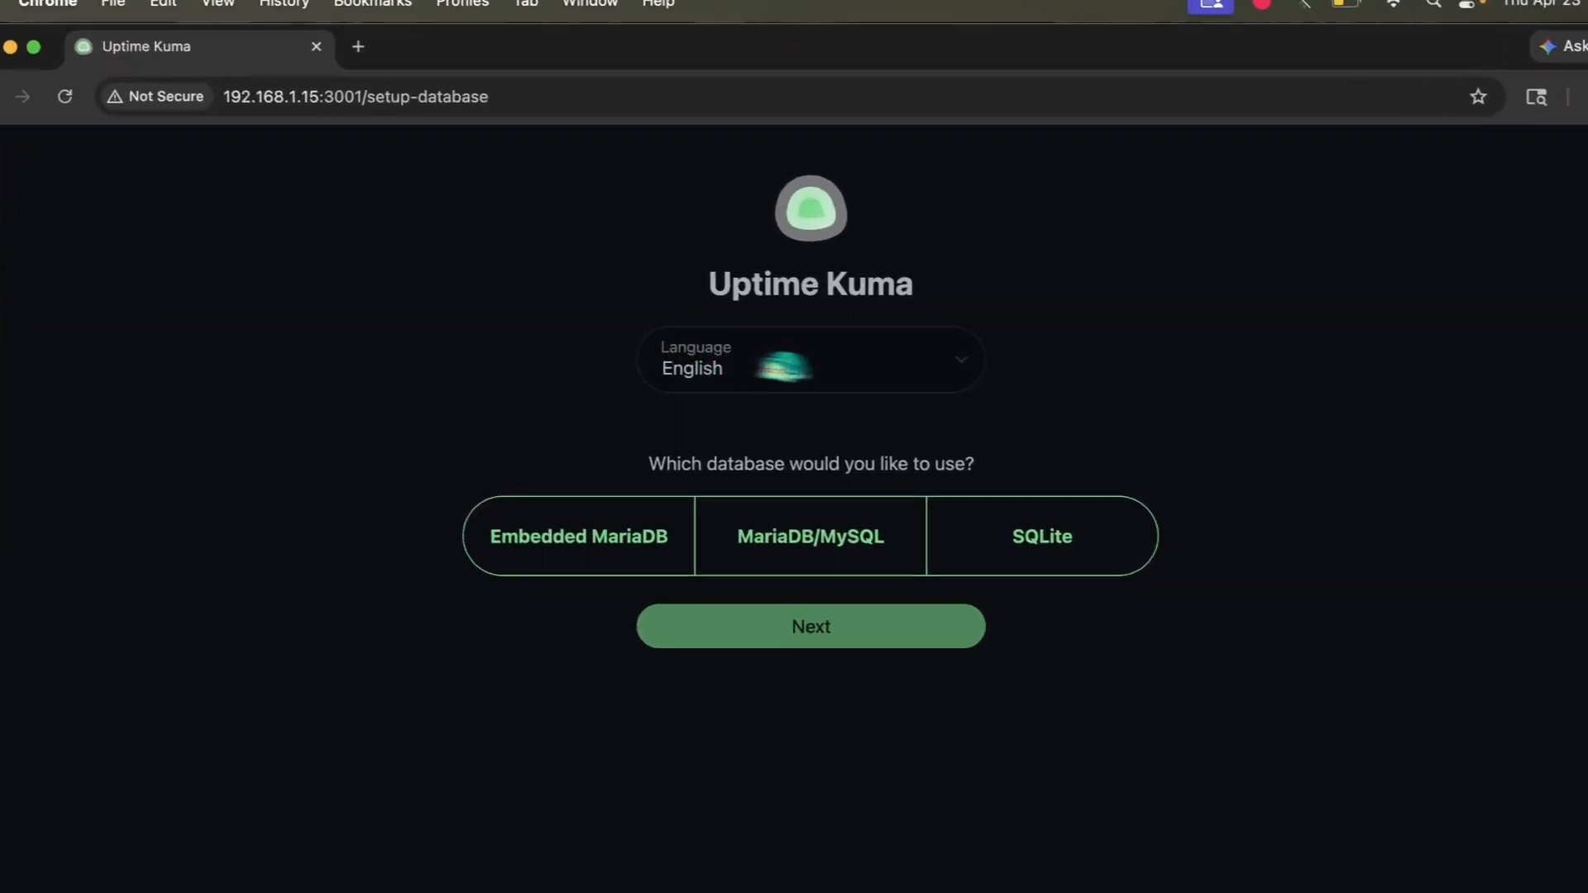
# Check the available setup languages, keep English, and select the SQLite database option to review its description
pyautogui.click(841, 380)
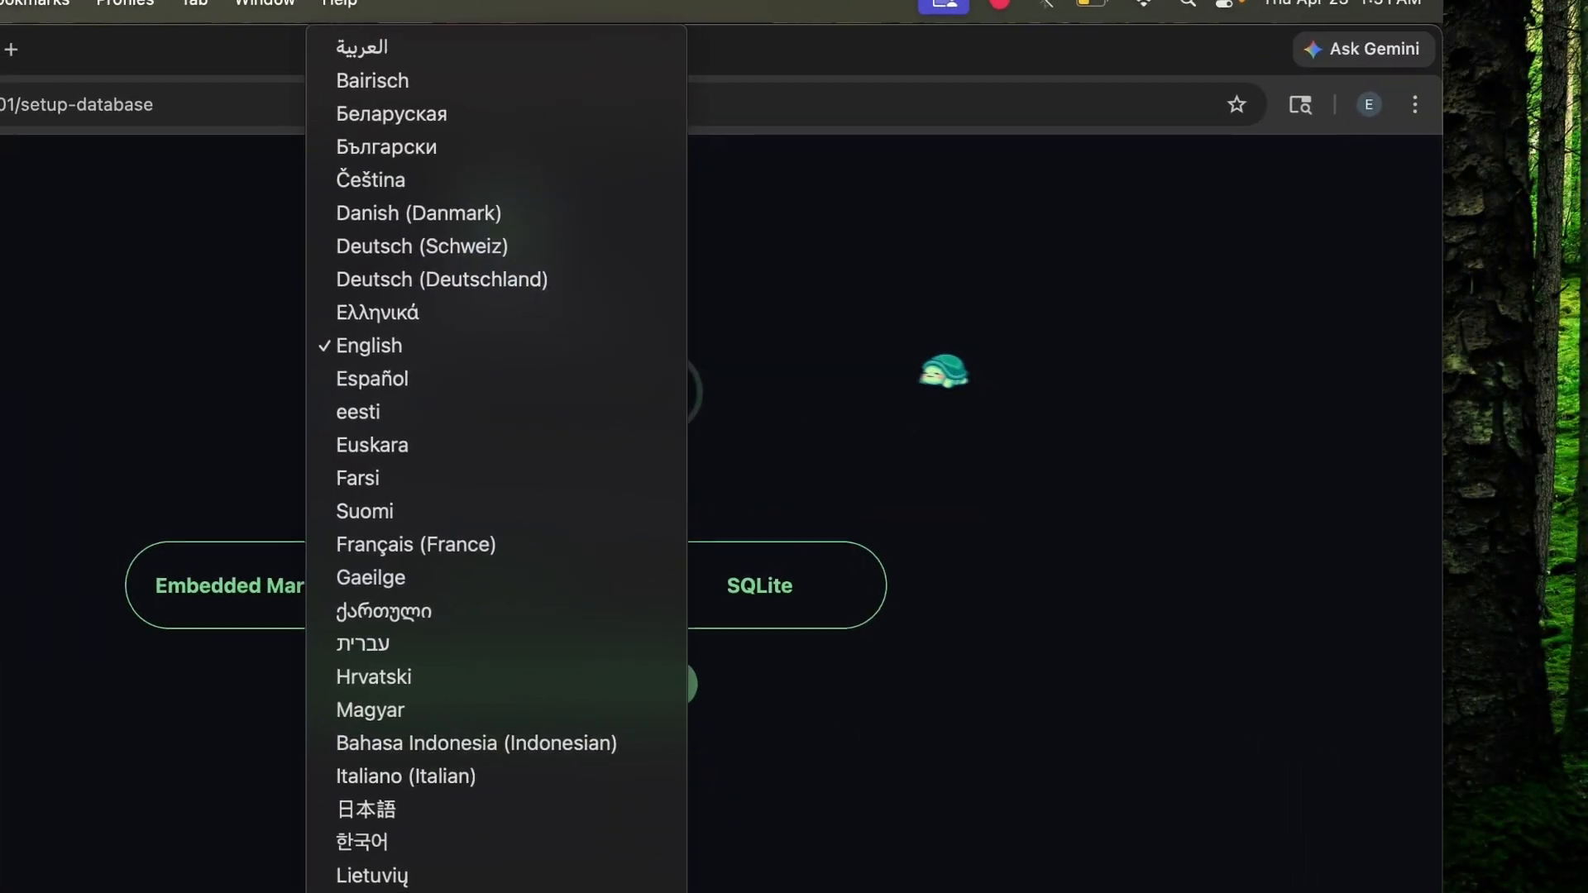
pyautogui.click(1188, 391)
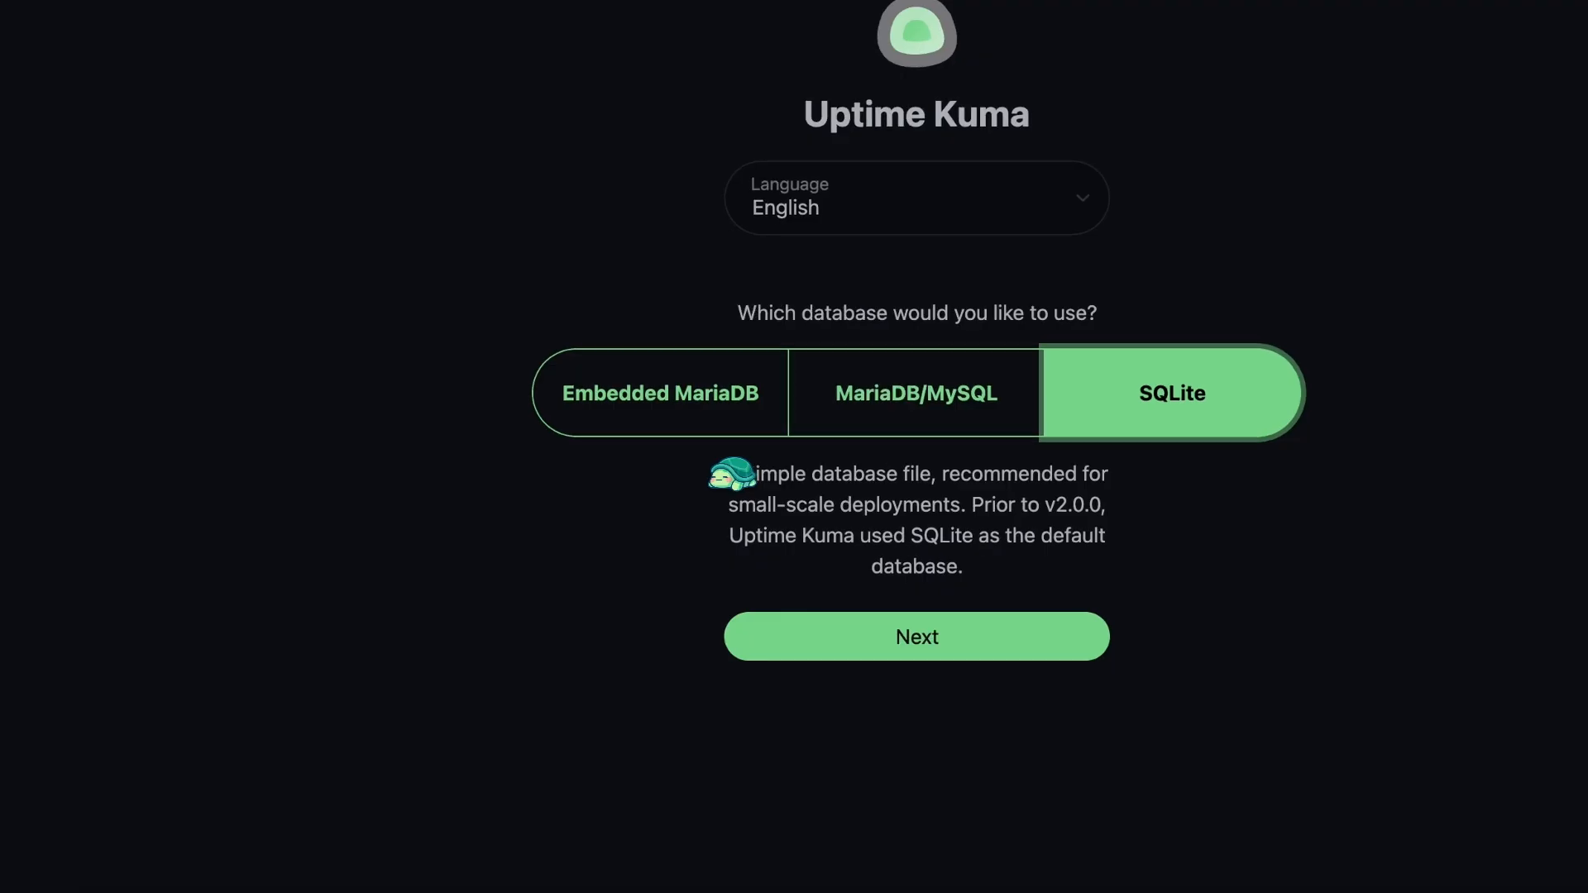
pyautogui.moveTo(703, 485); pyautogui.dragTo(850, 485)
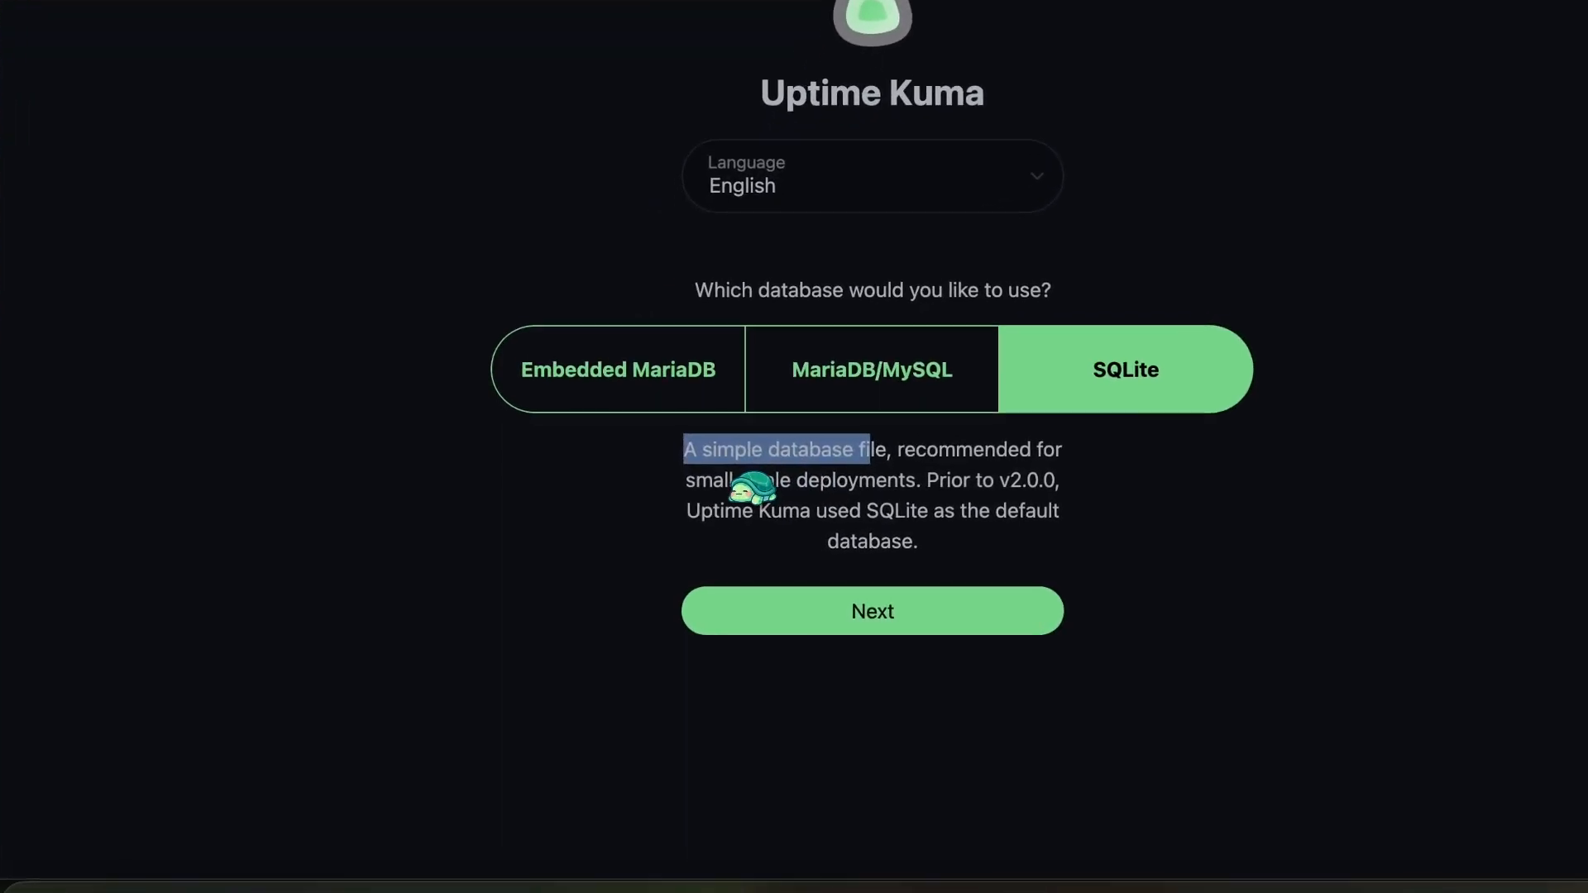
pyautogui.moveTo(713, 522); pyautogui.dragTo(750, 524)
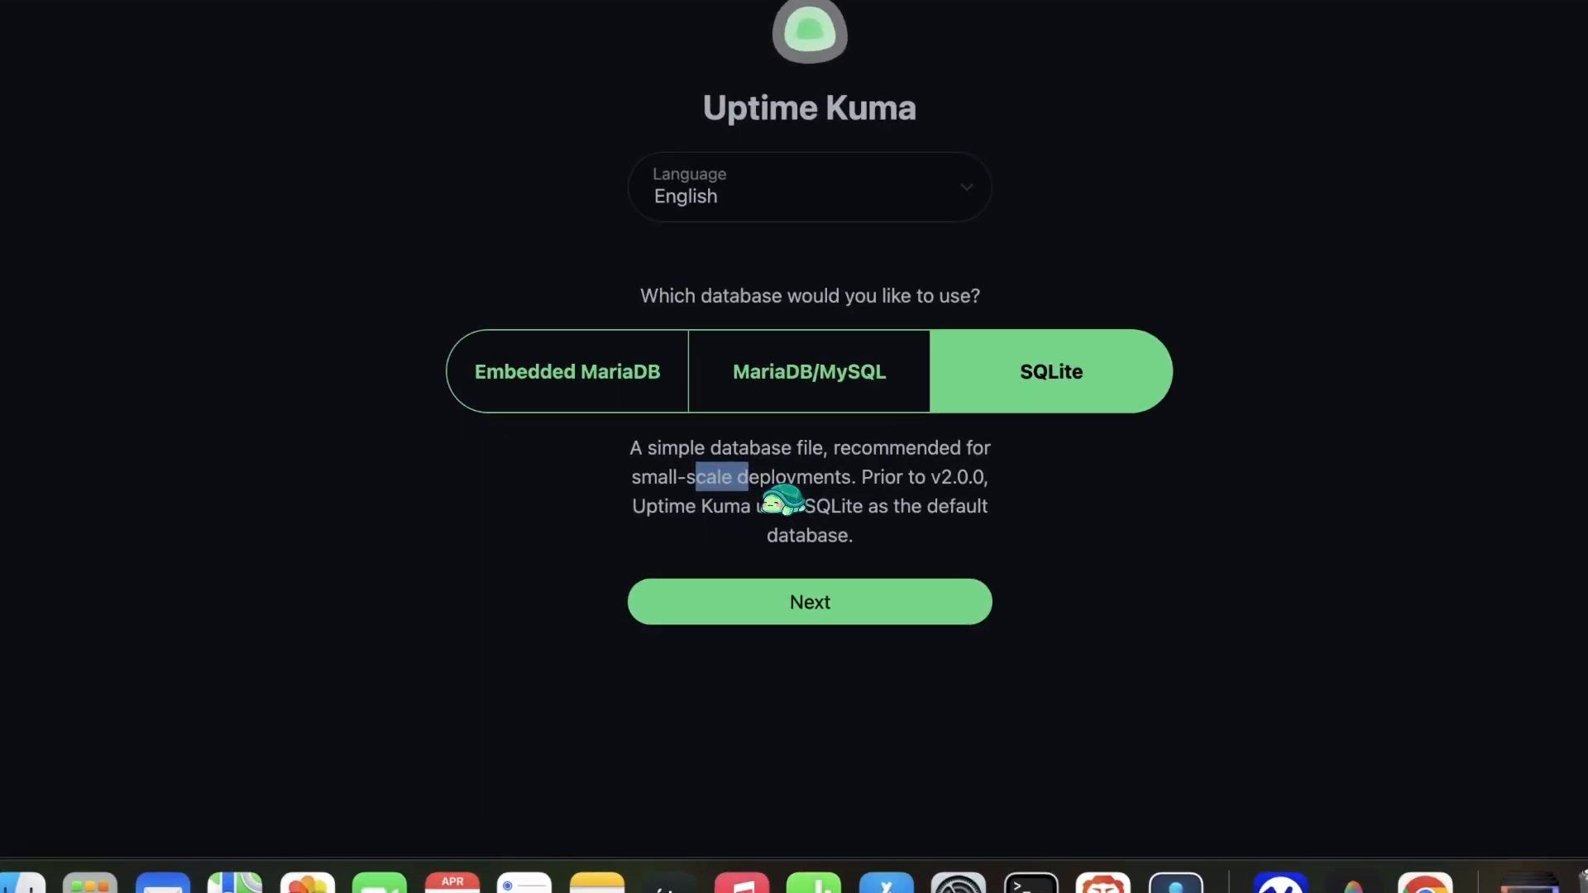
pyautogui.click(763, 529)
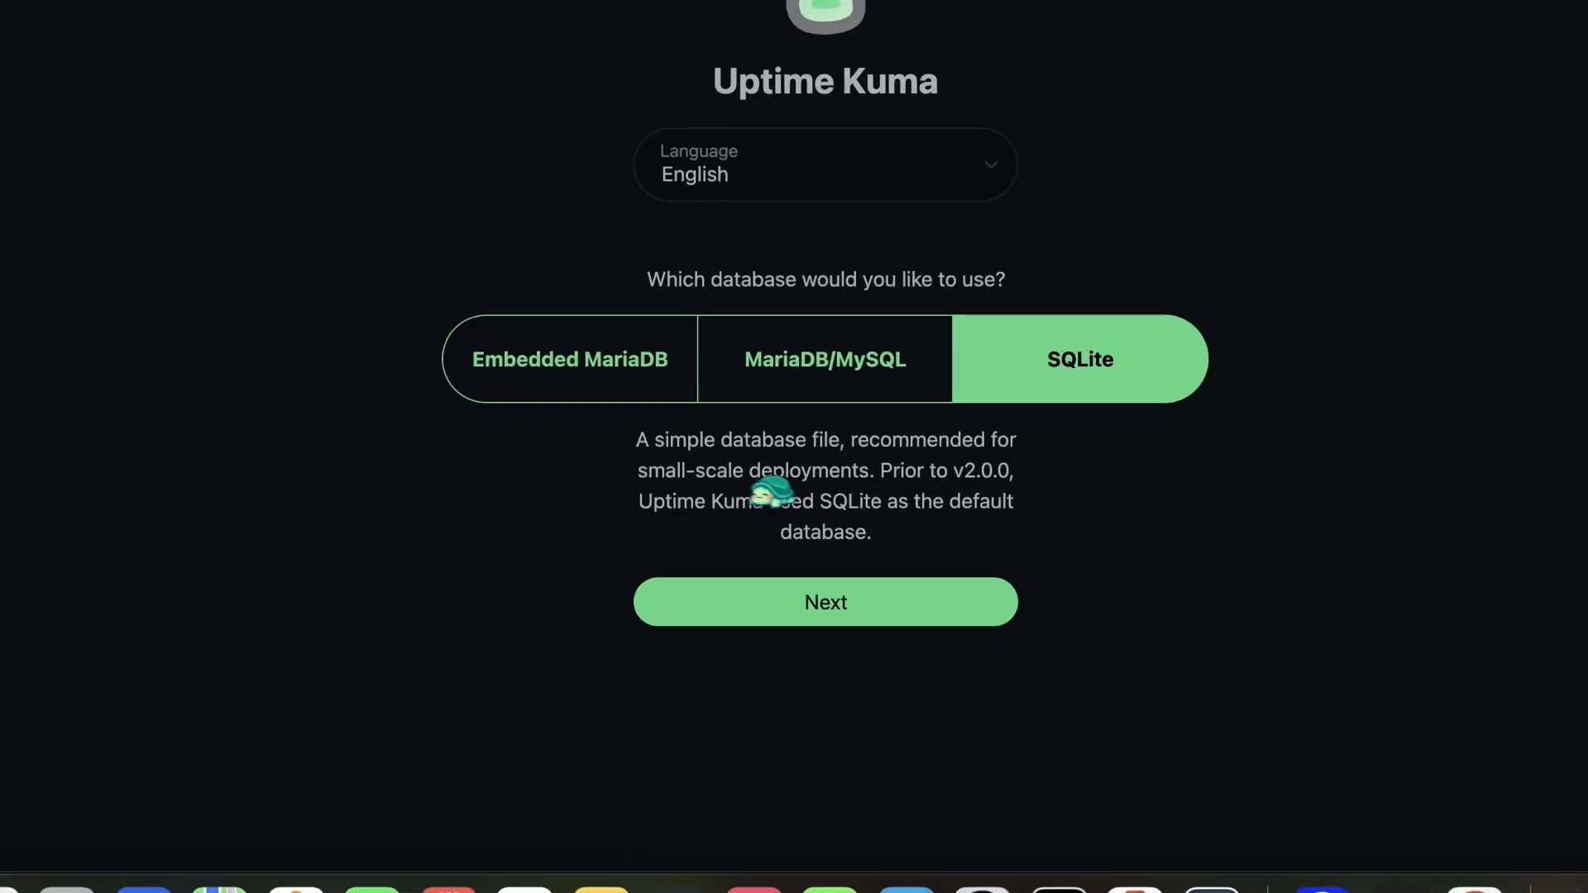
pyautogui.moveTo(696, 471); pyautogui.dragTo(815, 472)
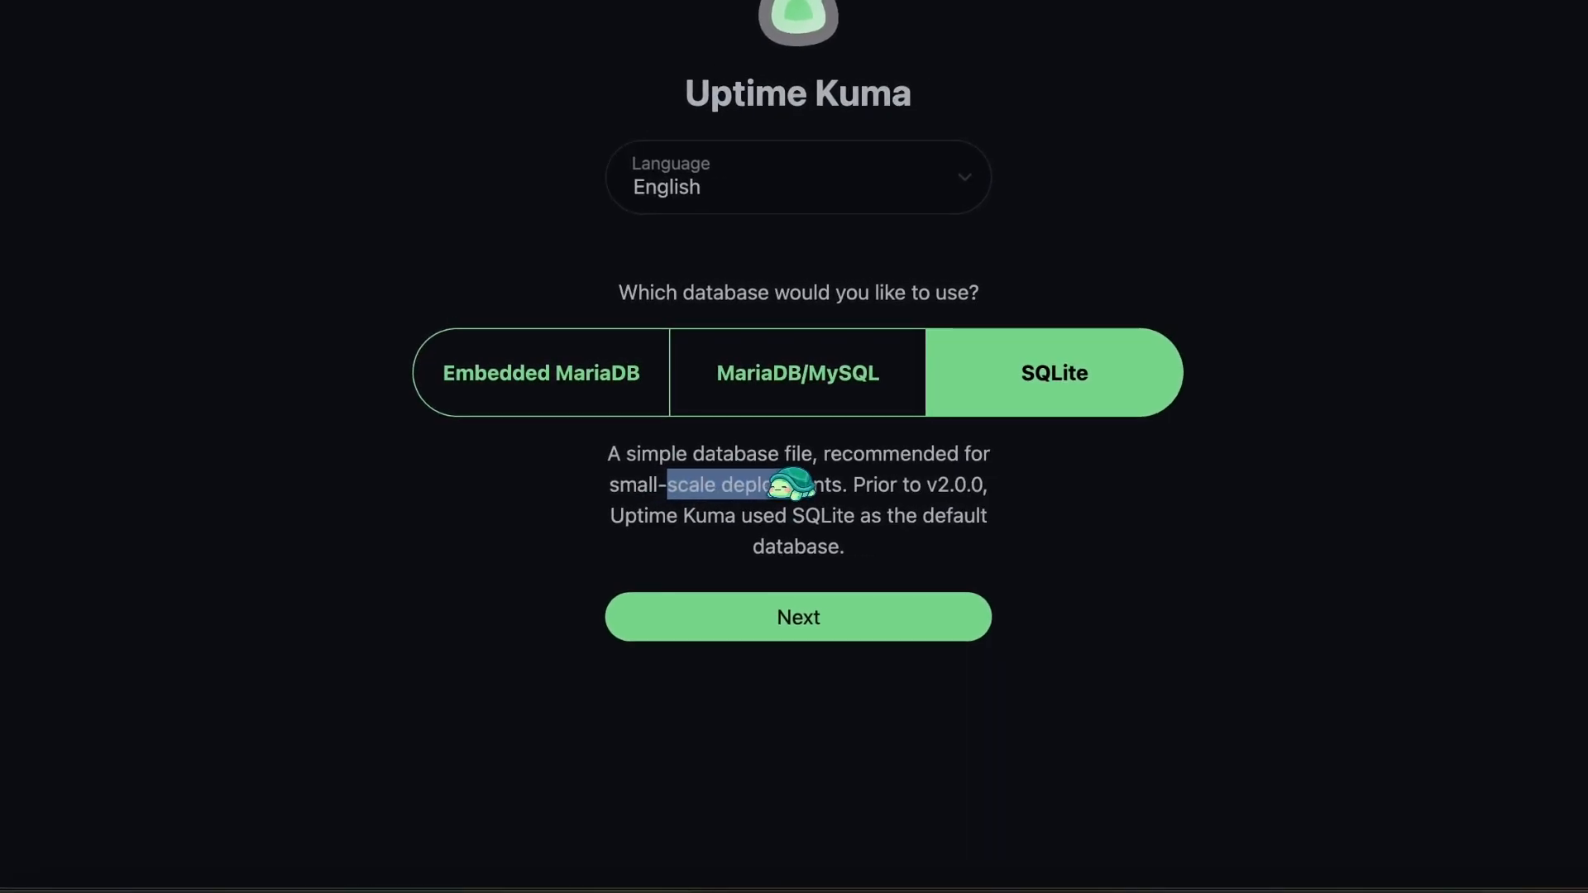
# Compare the external MariaDB/MySQL option's connection fields with the description of the Embedded MariaDB option
pyautogui.click(749, 373)
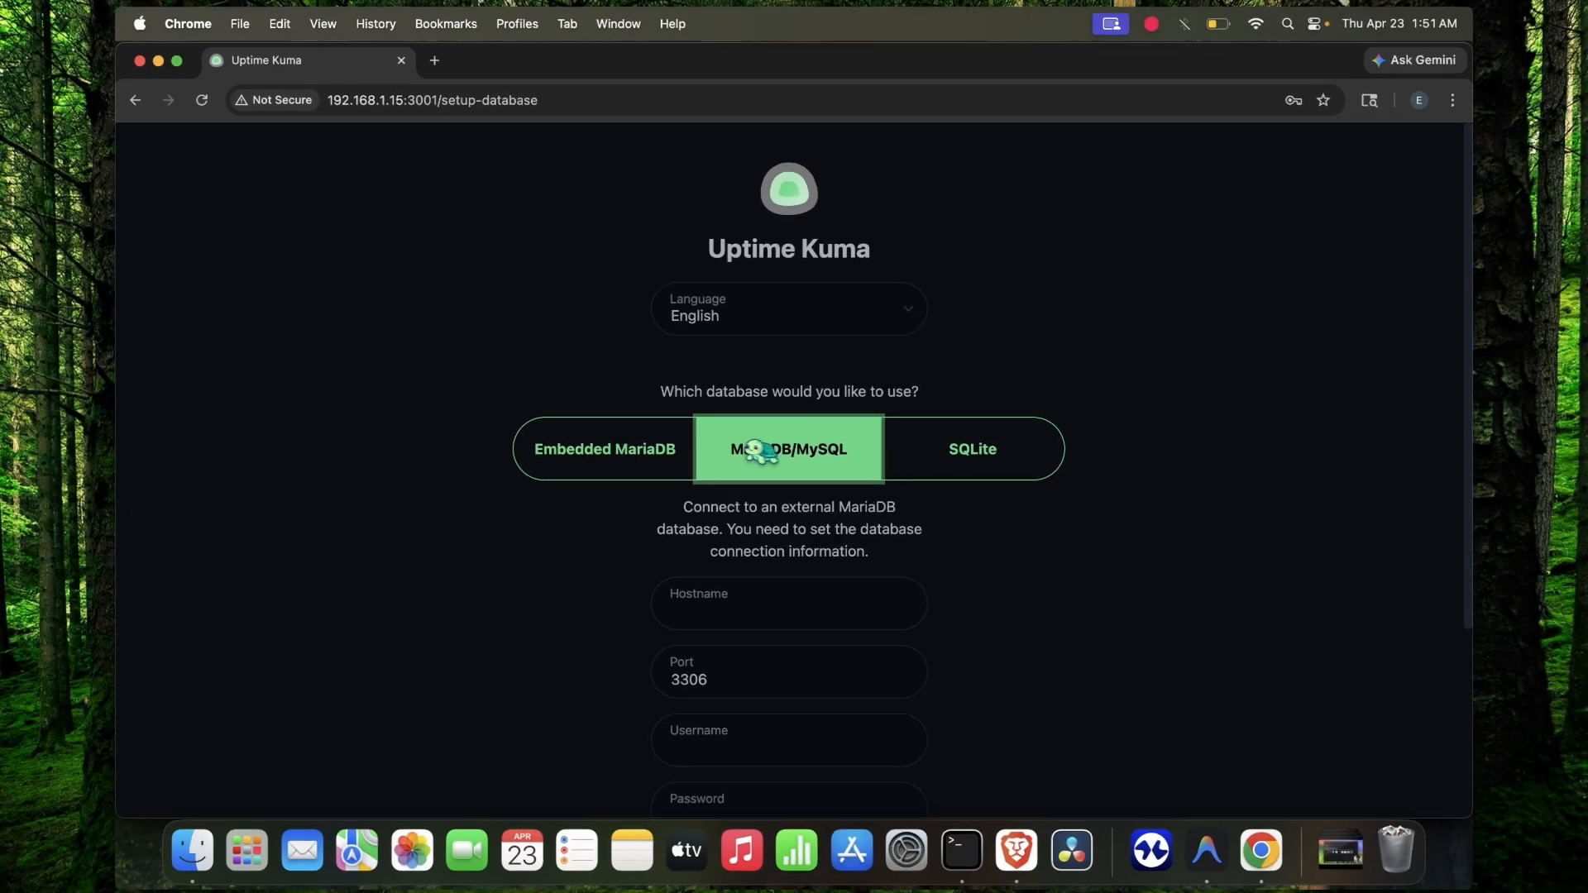
pyautogui.scroll(-2, 794, 463)
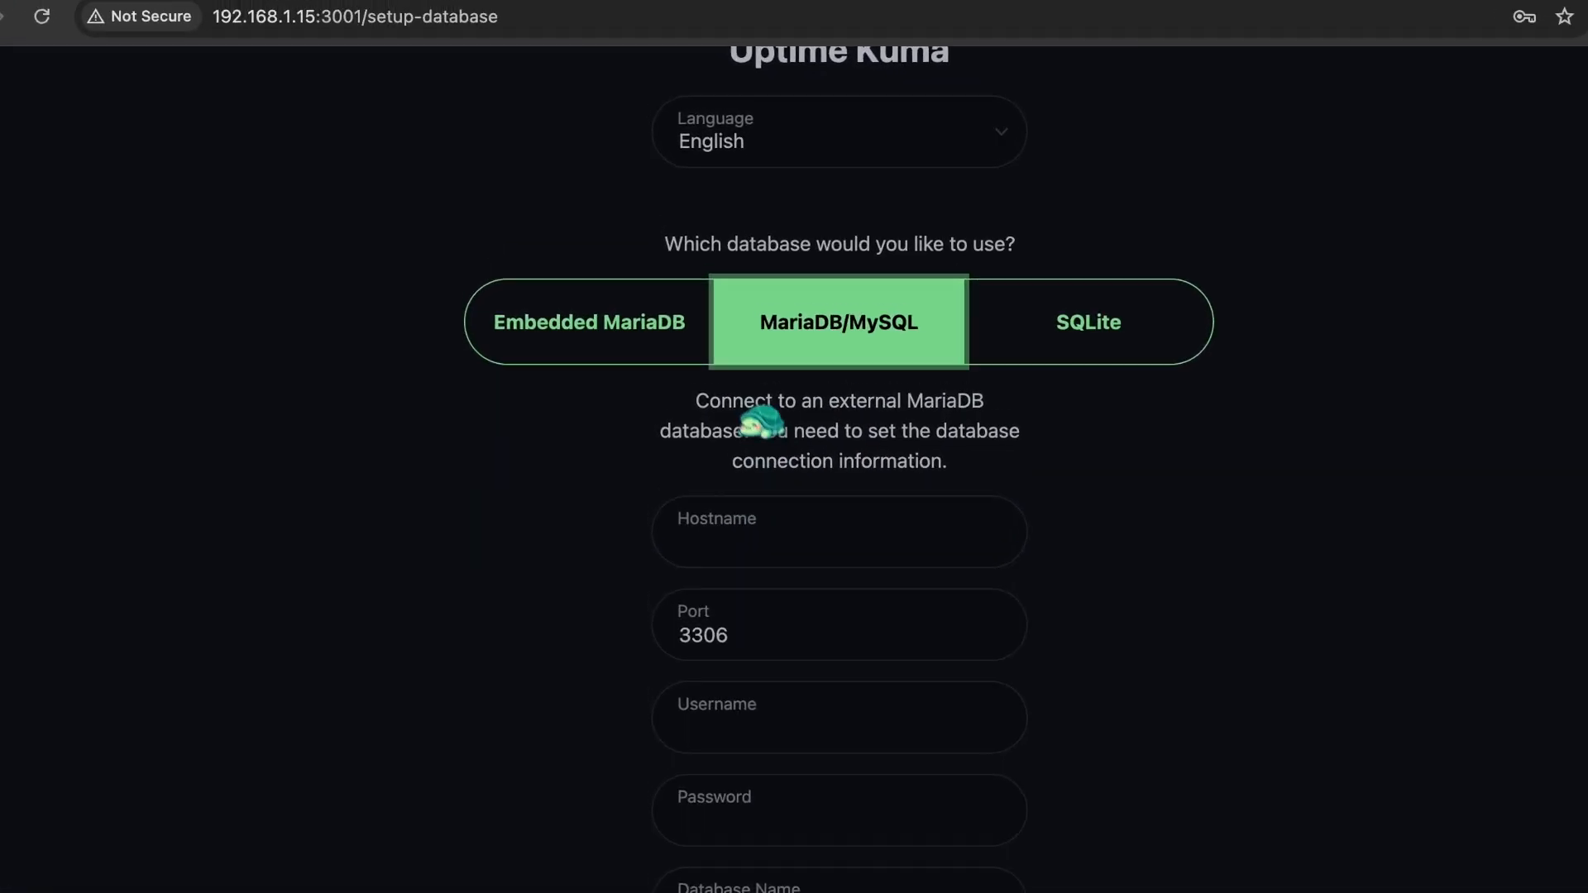
pyautogui.scroll(-2, 744, 464)
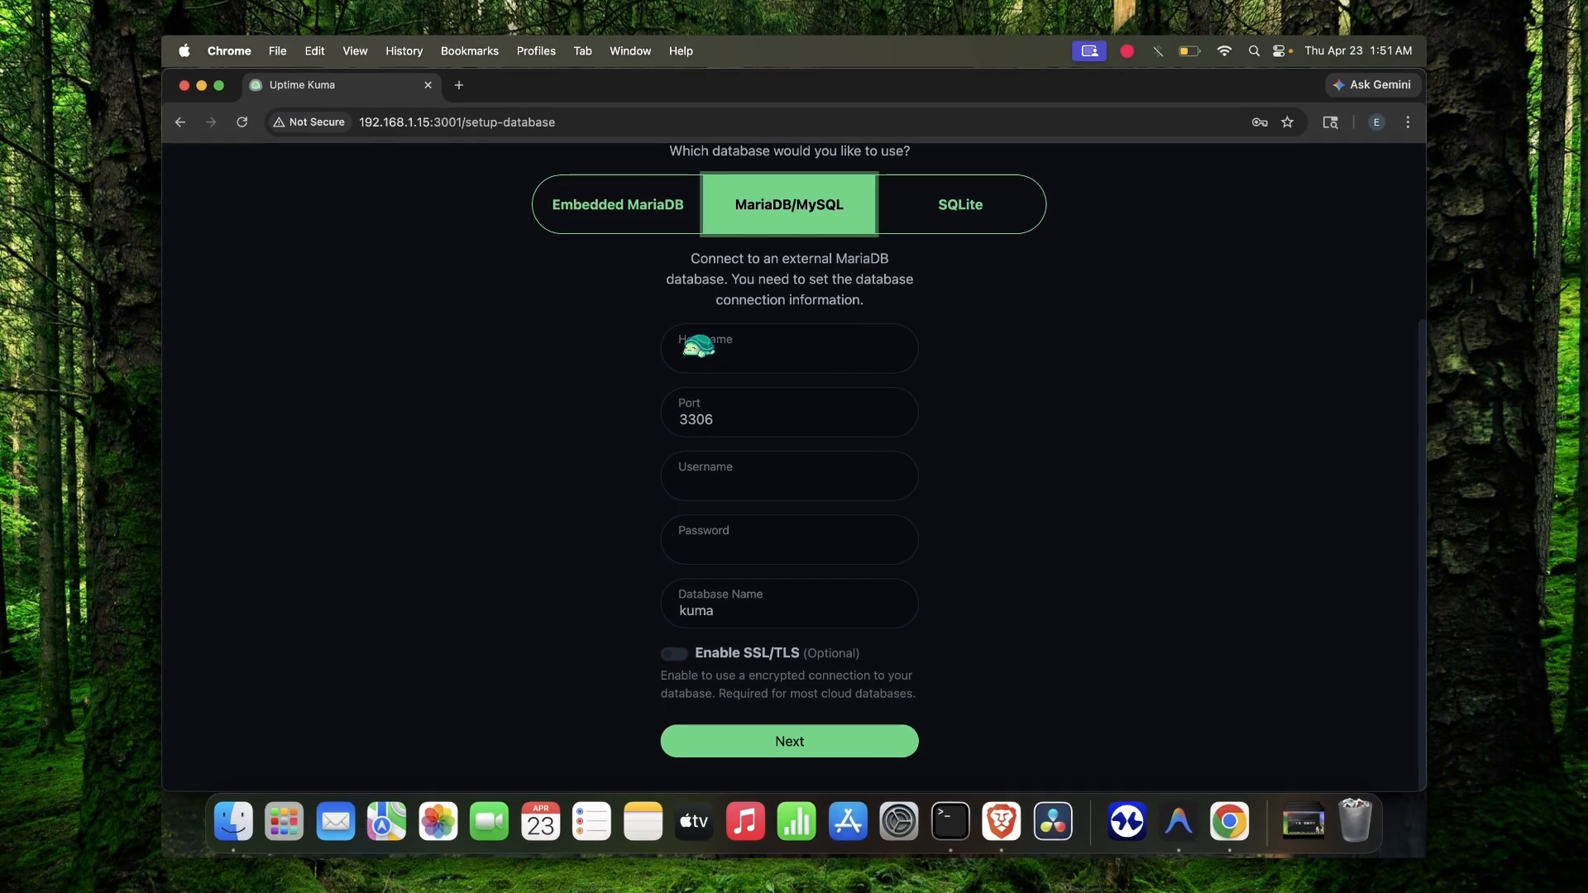
pyautogui.click(597, 217)
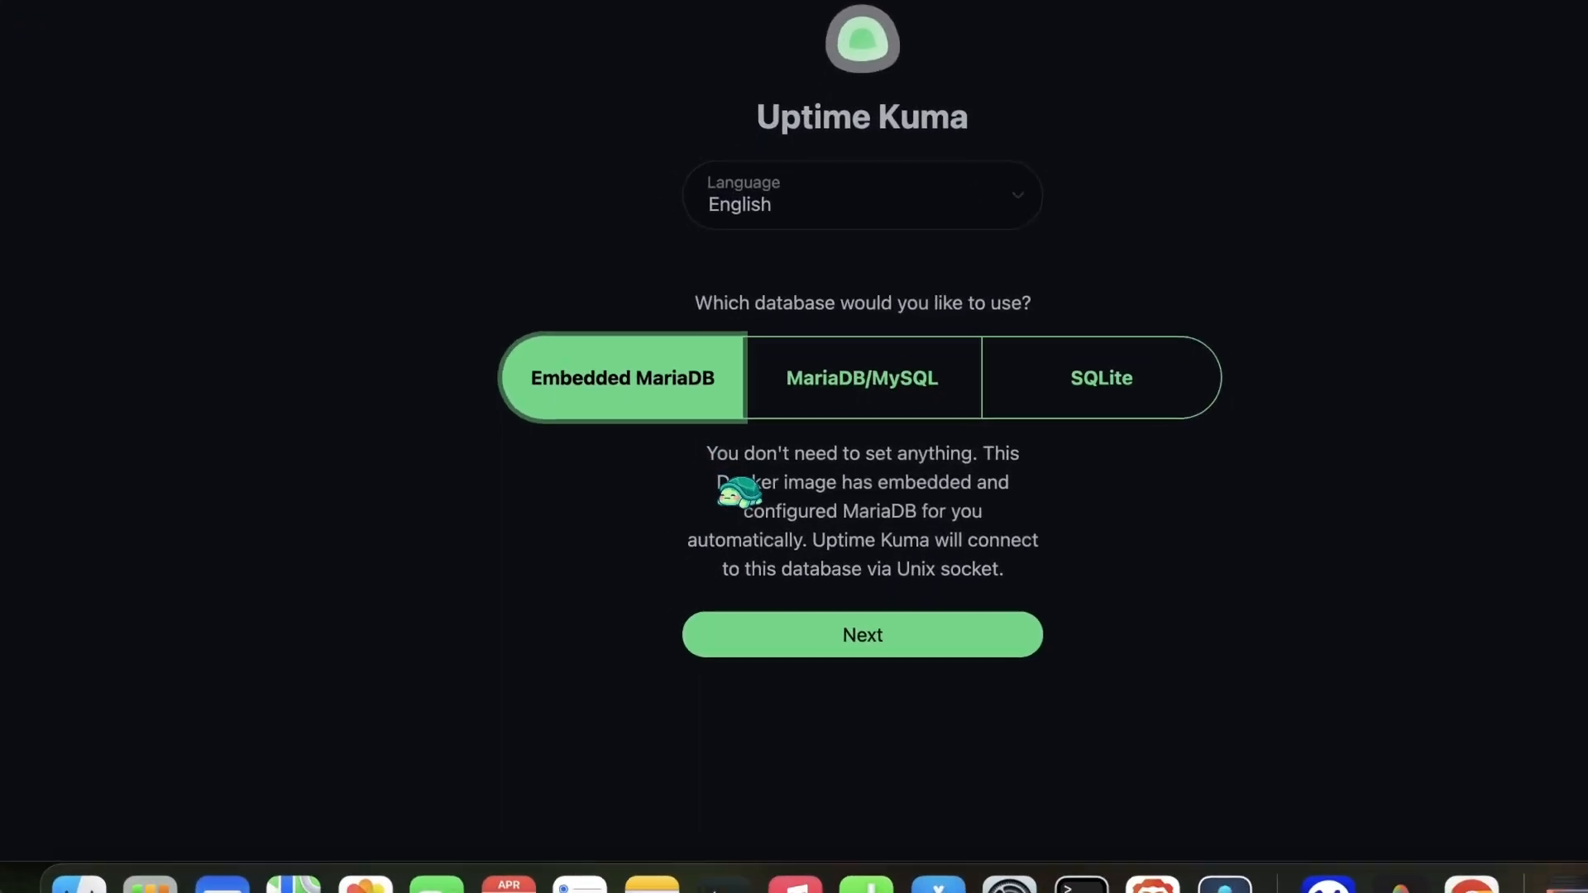
pyautogui.moveTo(720, 461); pyautogui.dragTo(929, 521)
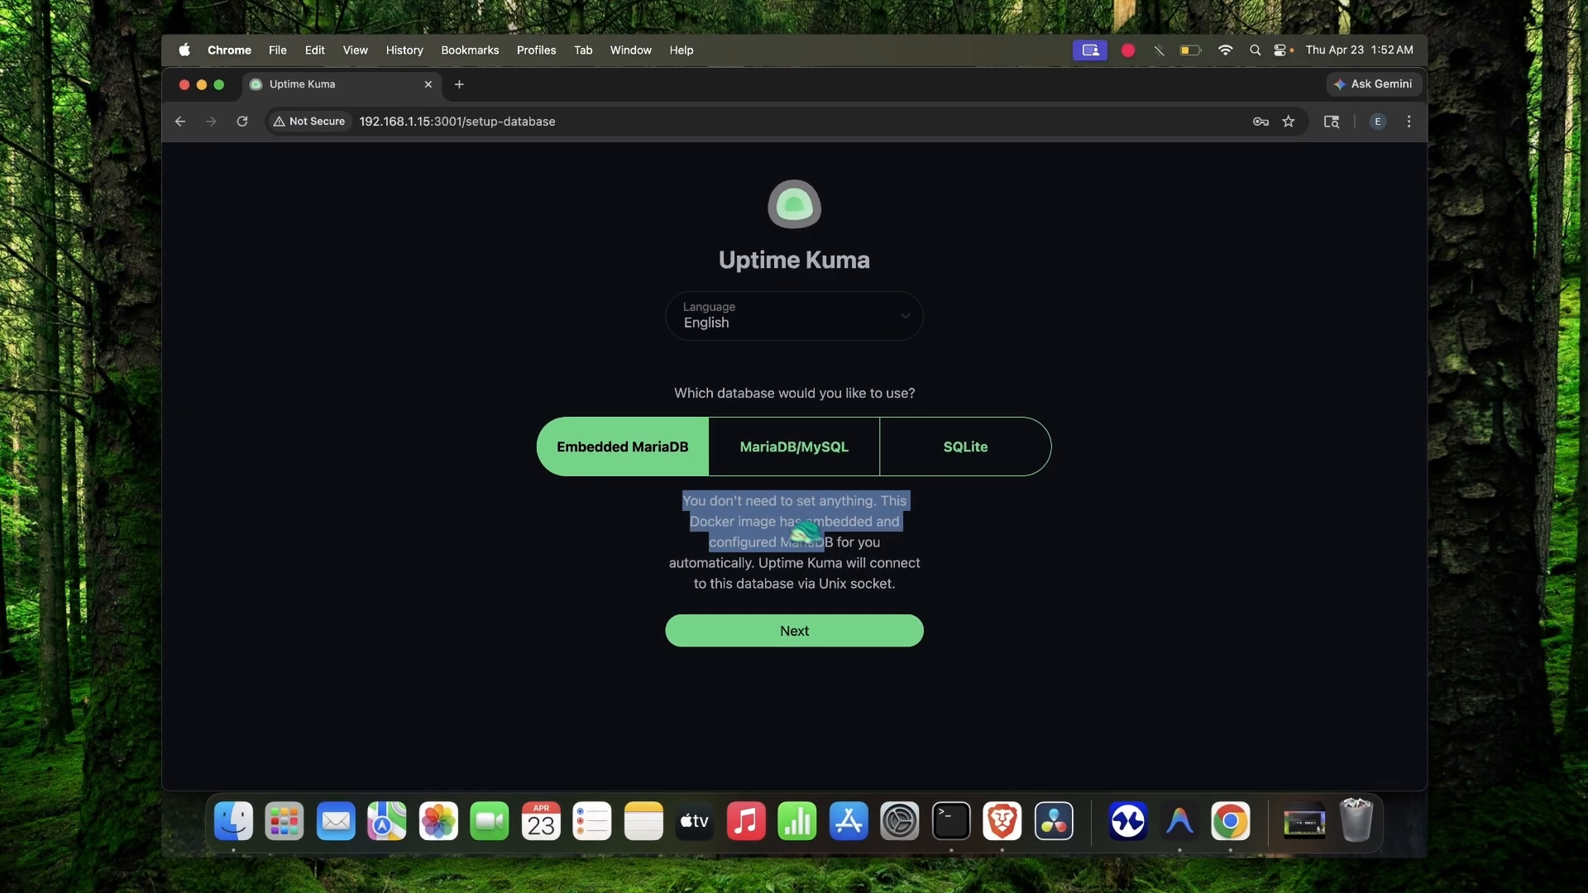
pyautogui.moveTo(815, 540); pyautogui.dragTo(905, 527)
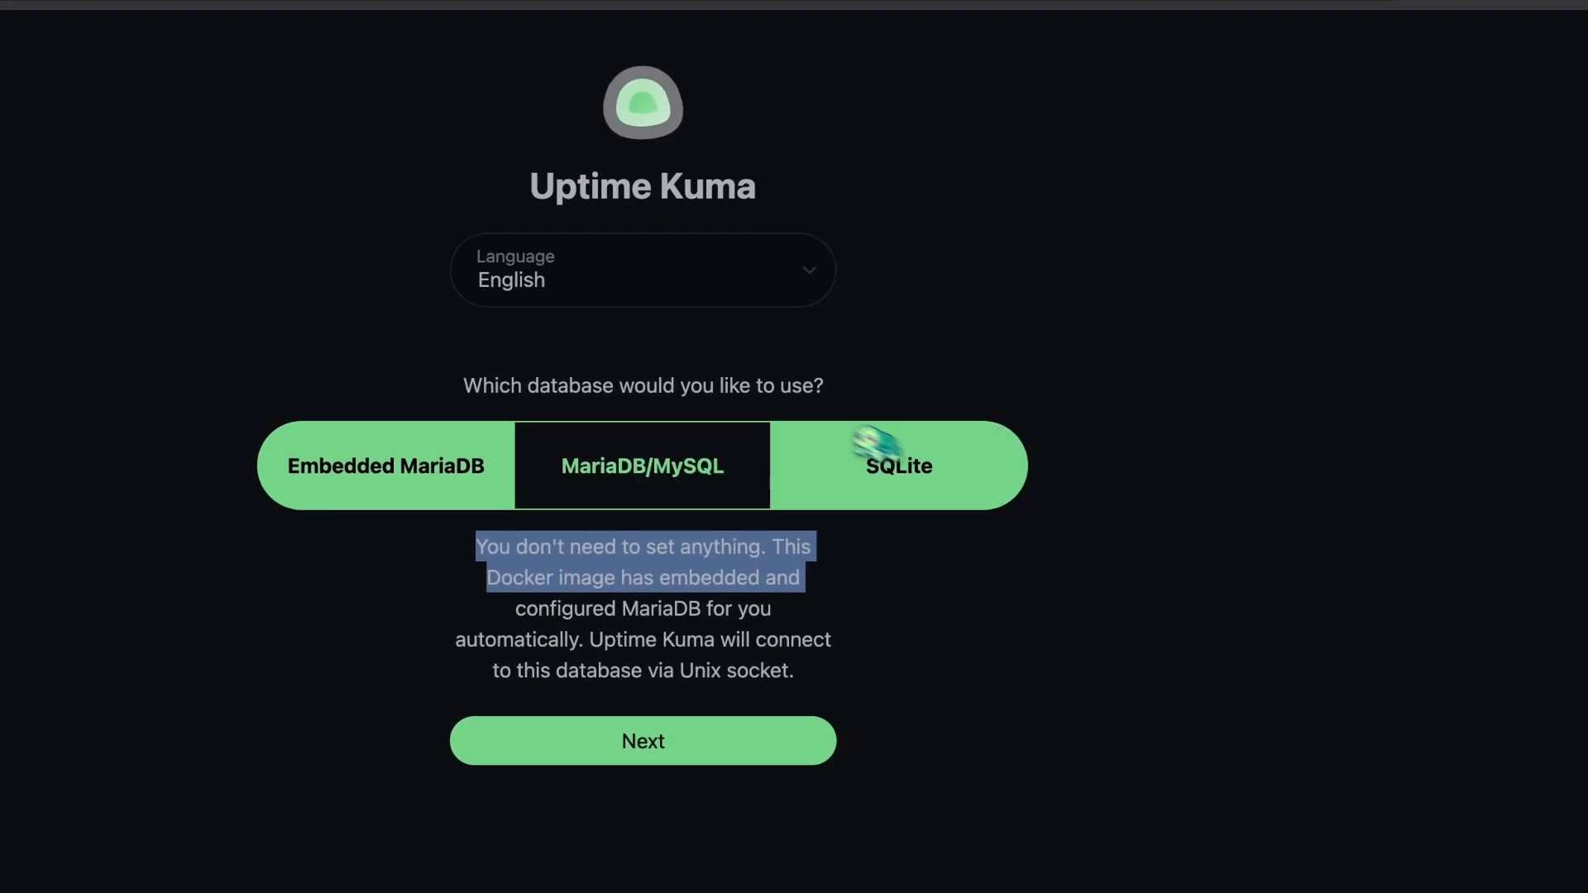
# Continue the setup with SQLite as the database and create the admin account with a username and repeated password
pyautogui.click(875, 447)
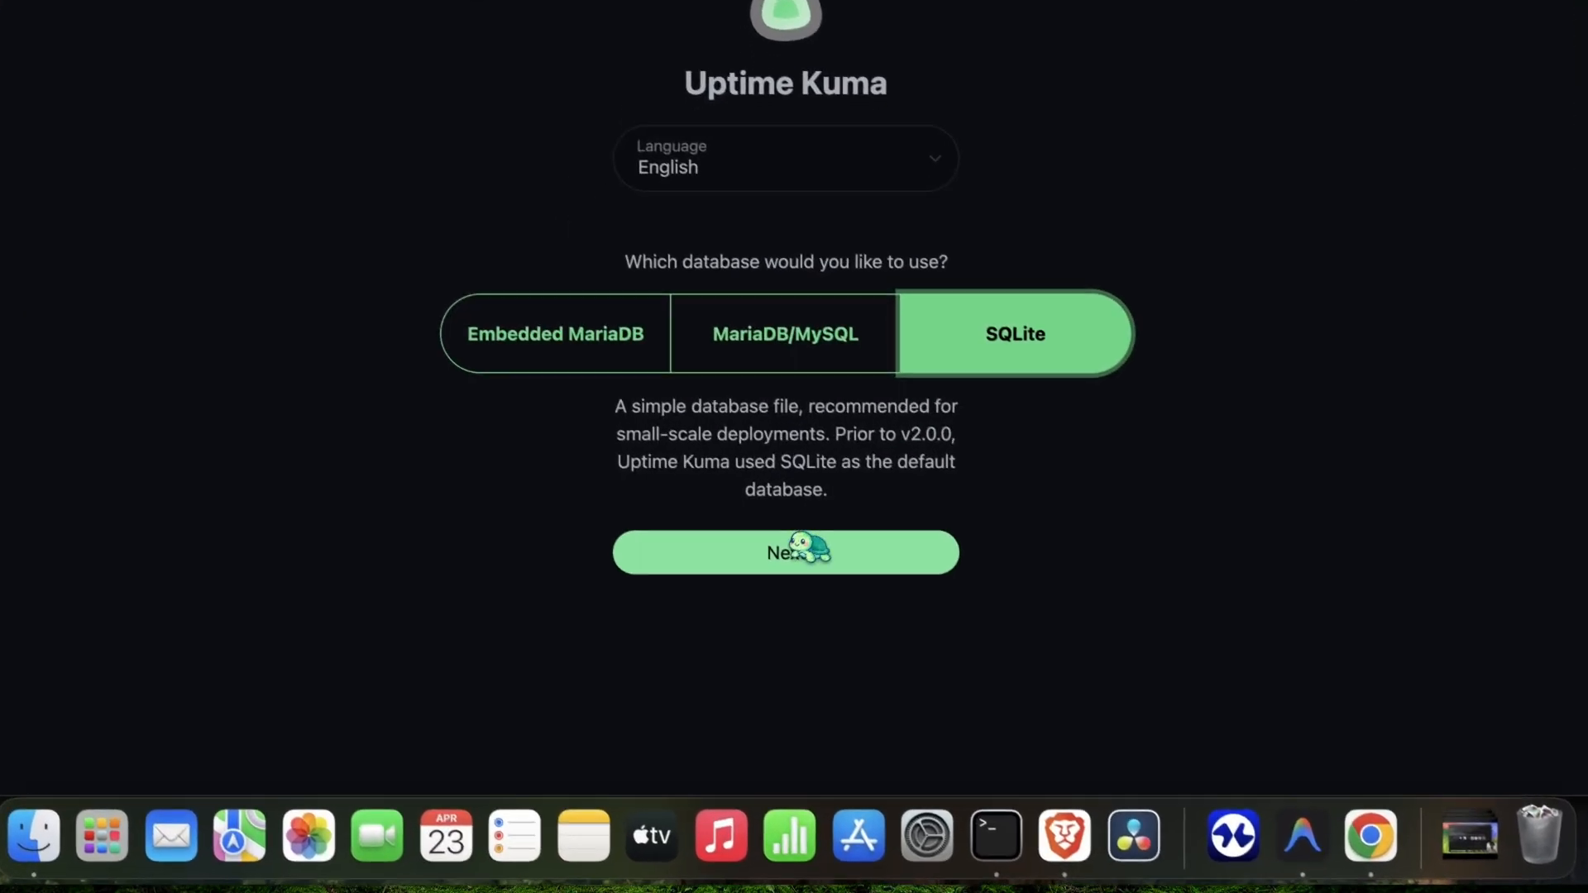
pyautogui.click(813, 610)
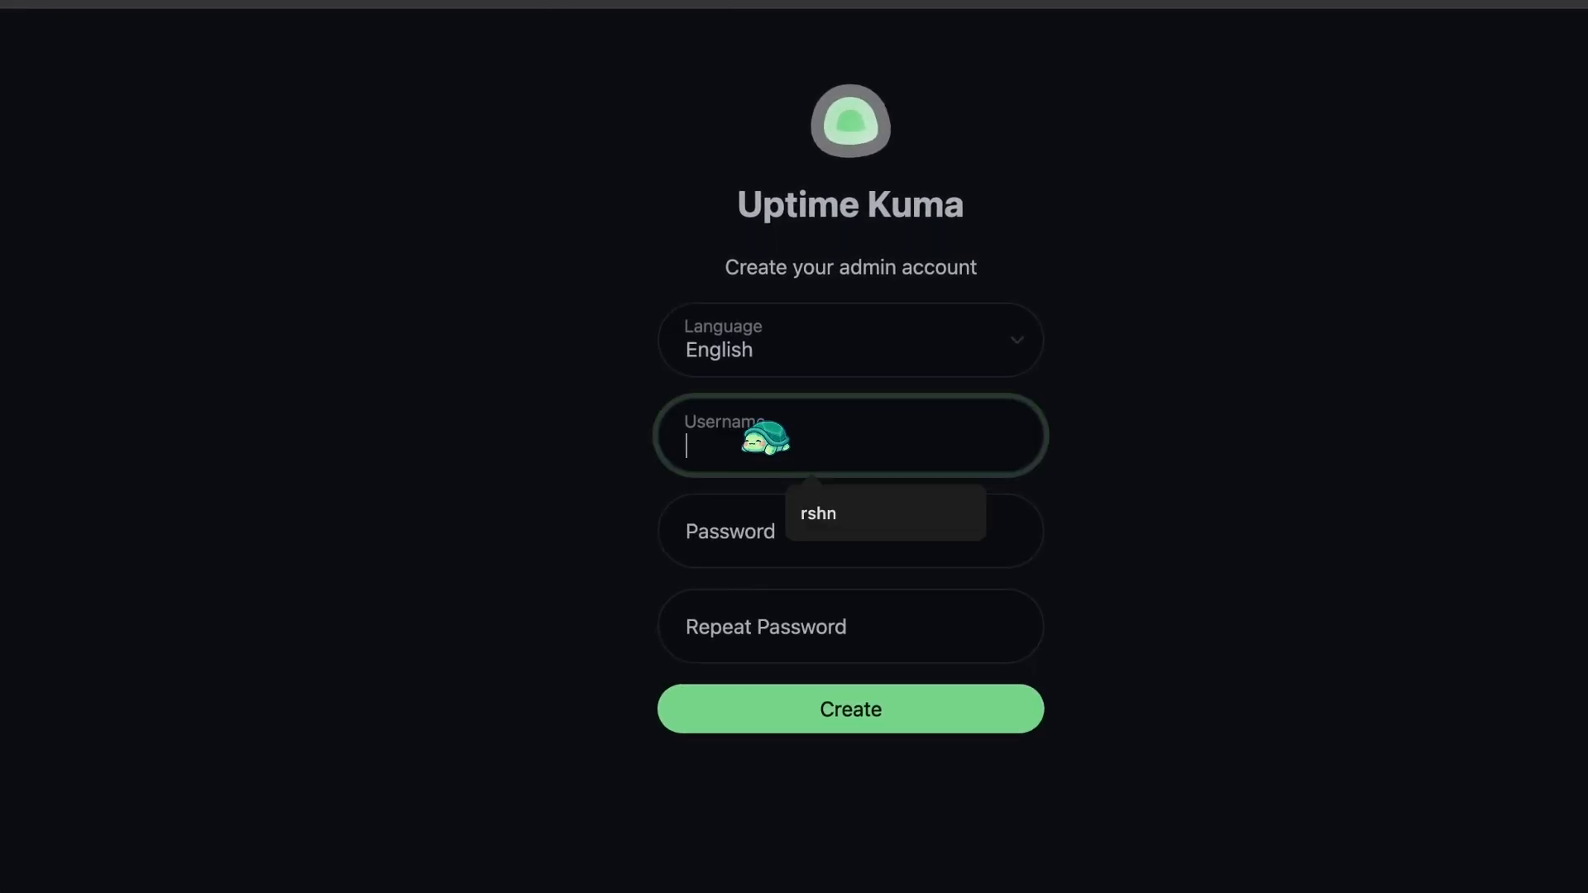
pyautogui.click(819, 513)
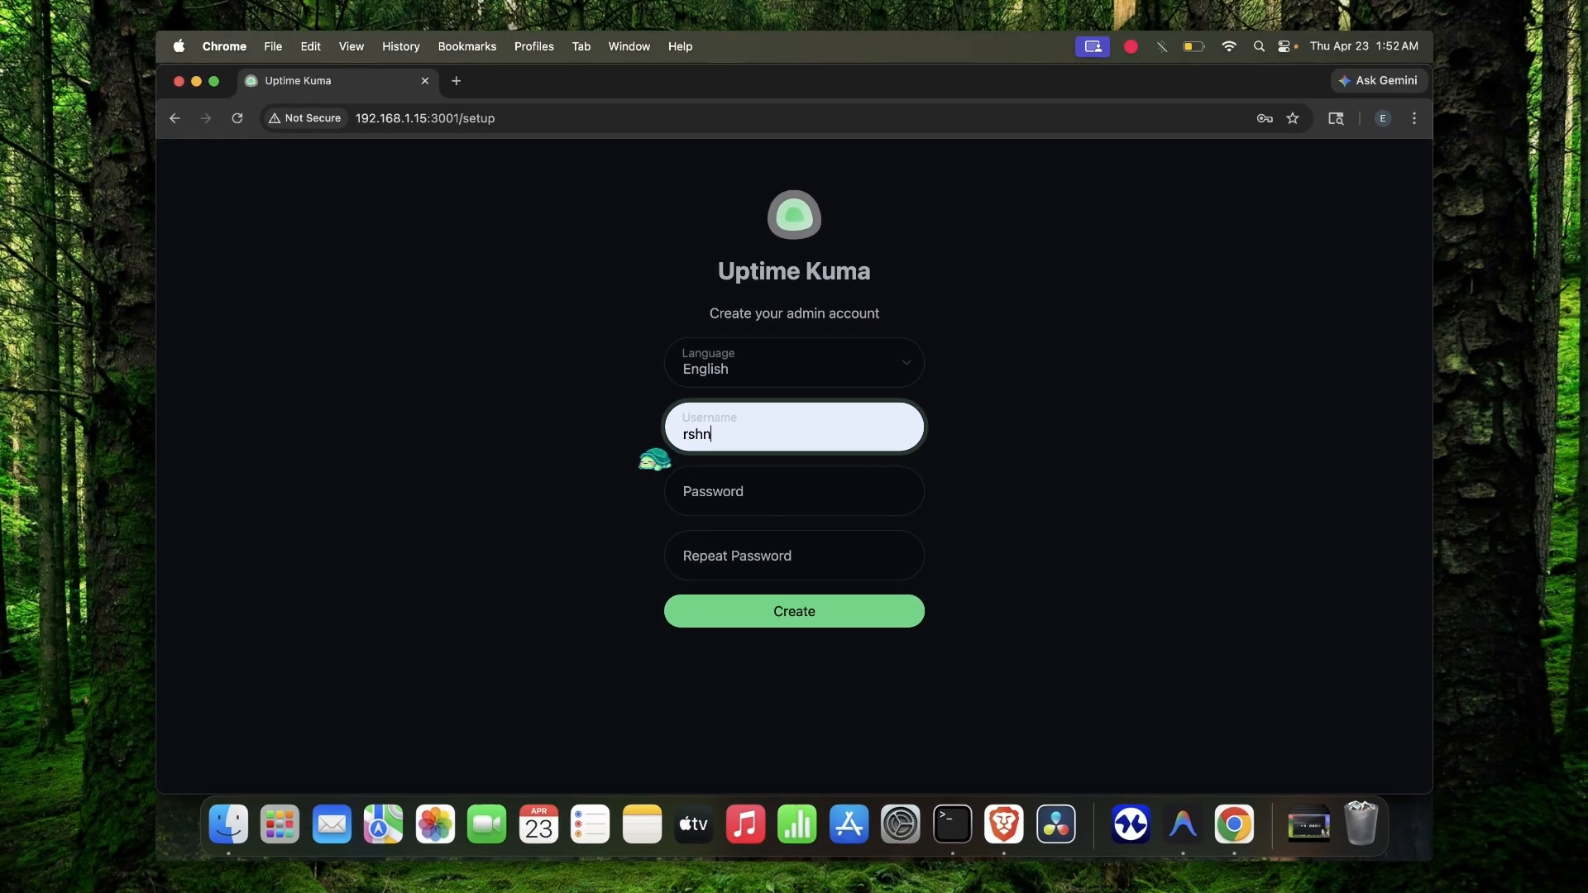
pyautogui.click(720, 546)
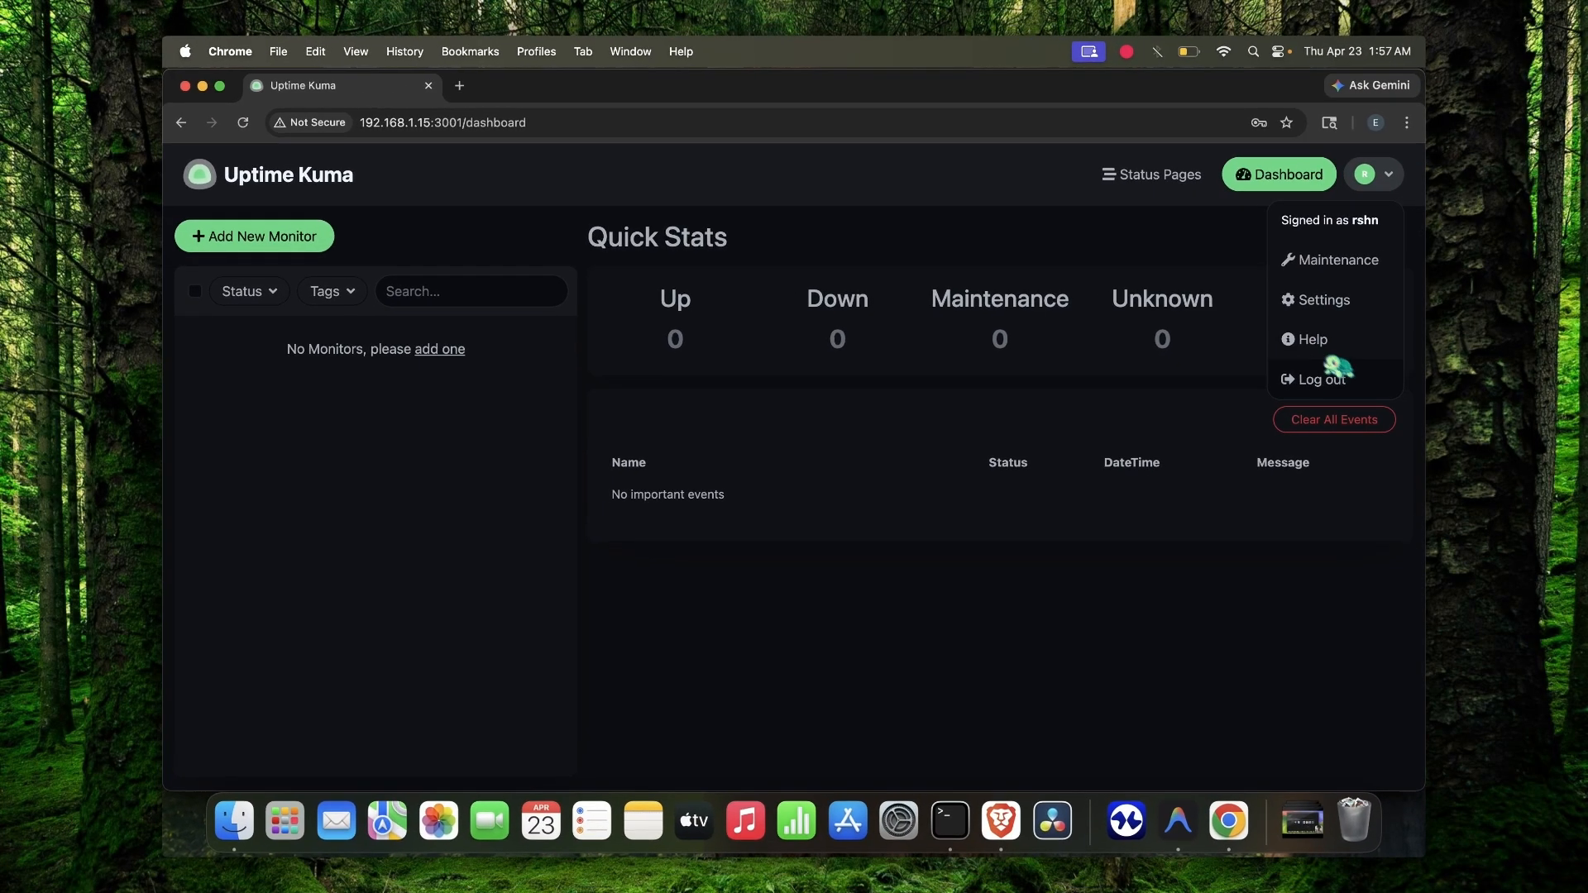
pyautogui.click(977, 203)
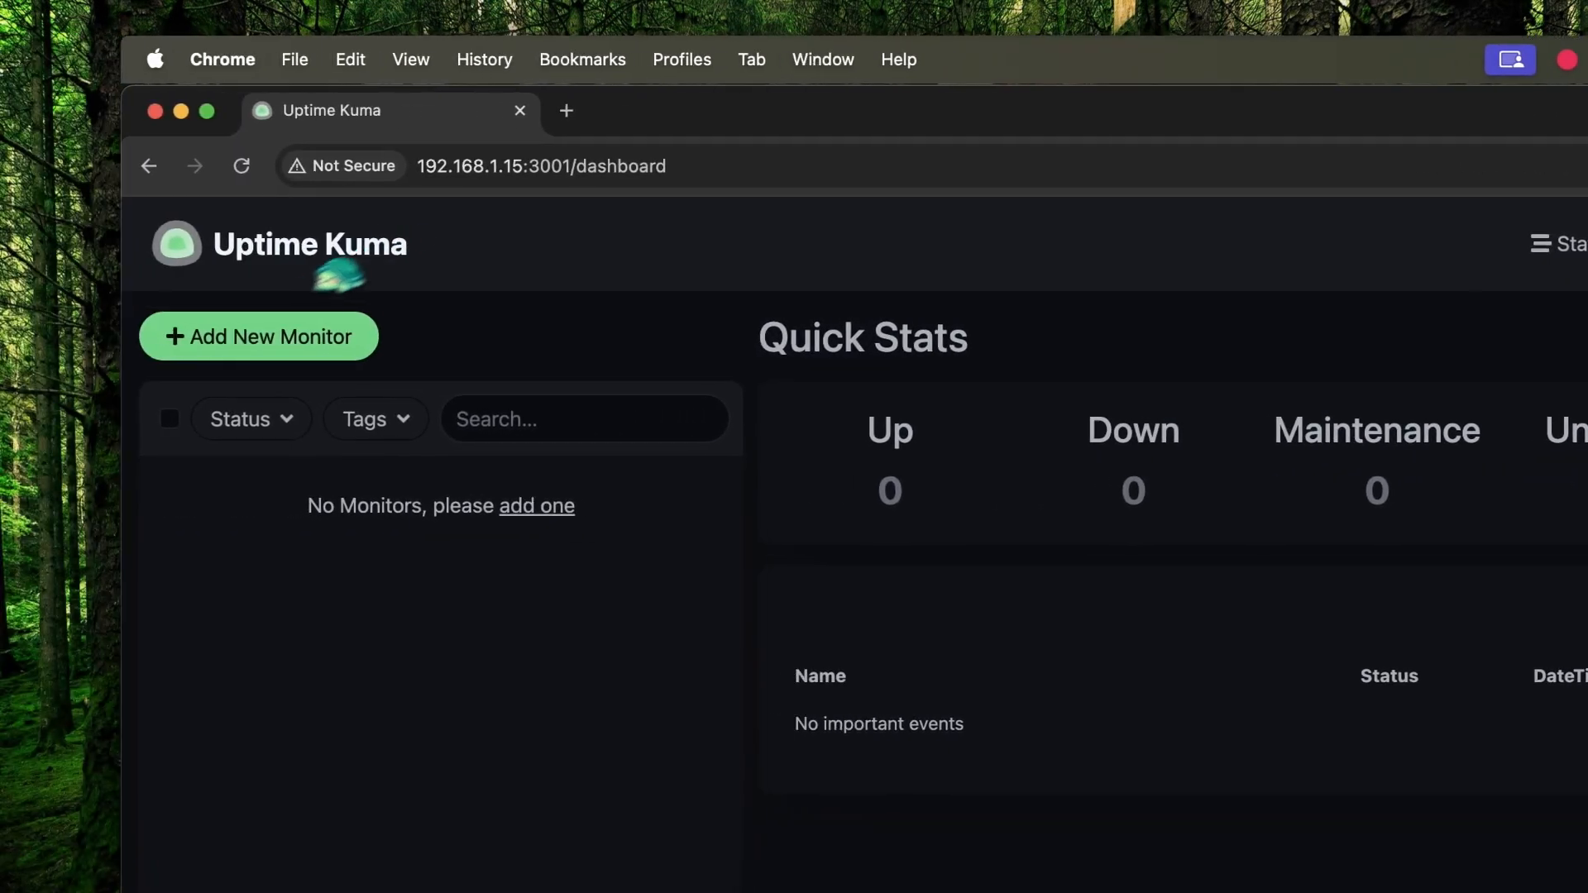
# Start a new monitor, review the available monitor types, and set the type to Docker Container
pyautogui.click(241, 338)
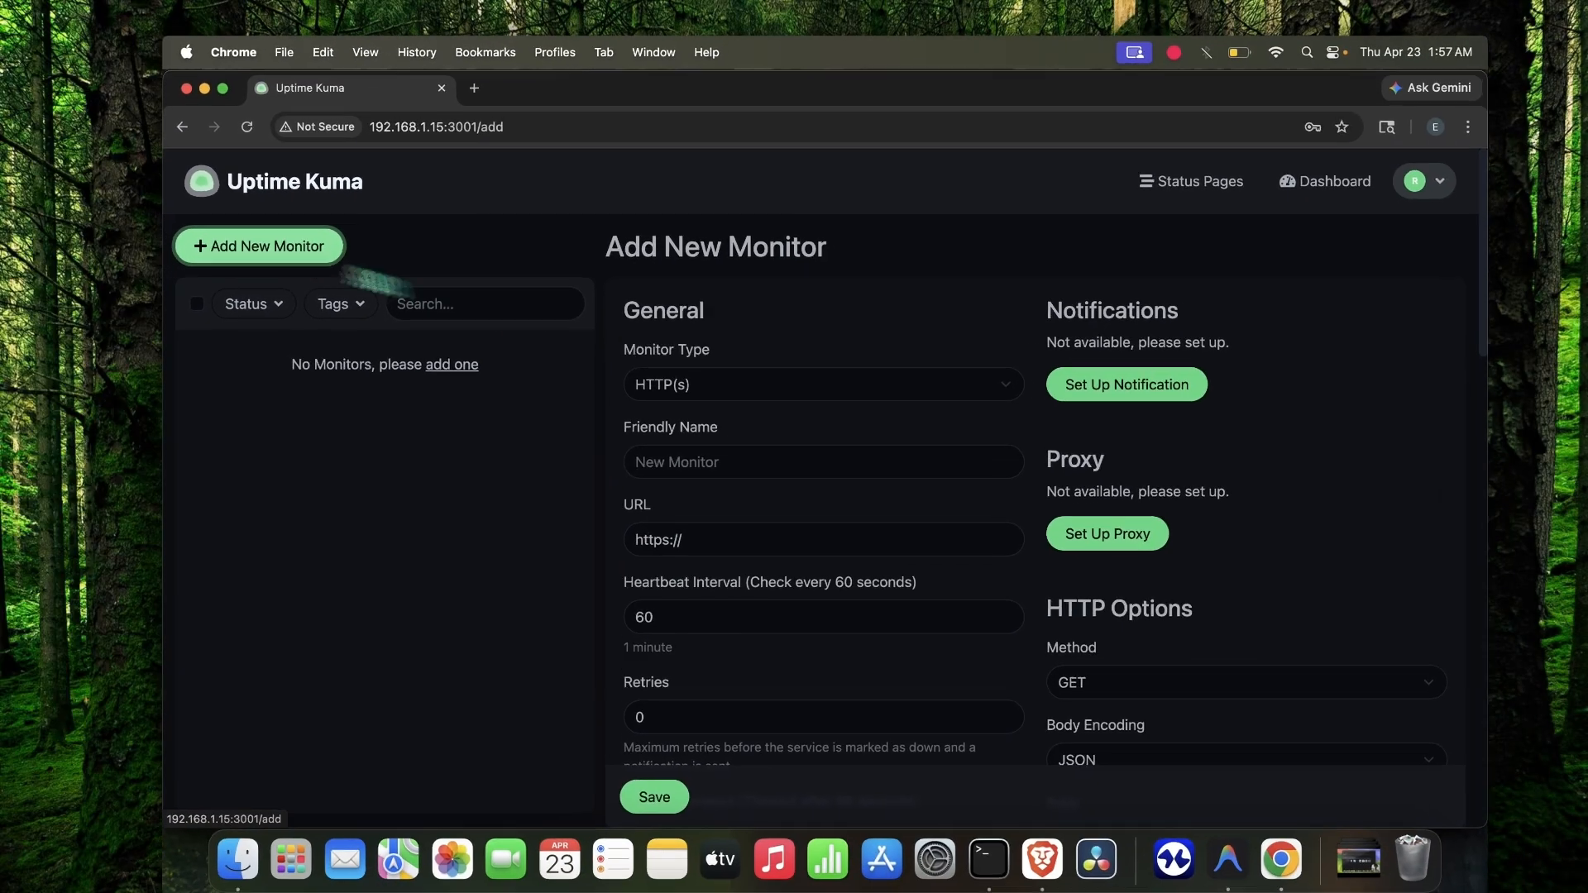
pyautogui.scroll(-1, 689, 341)
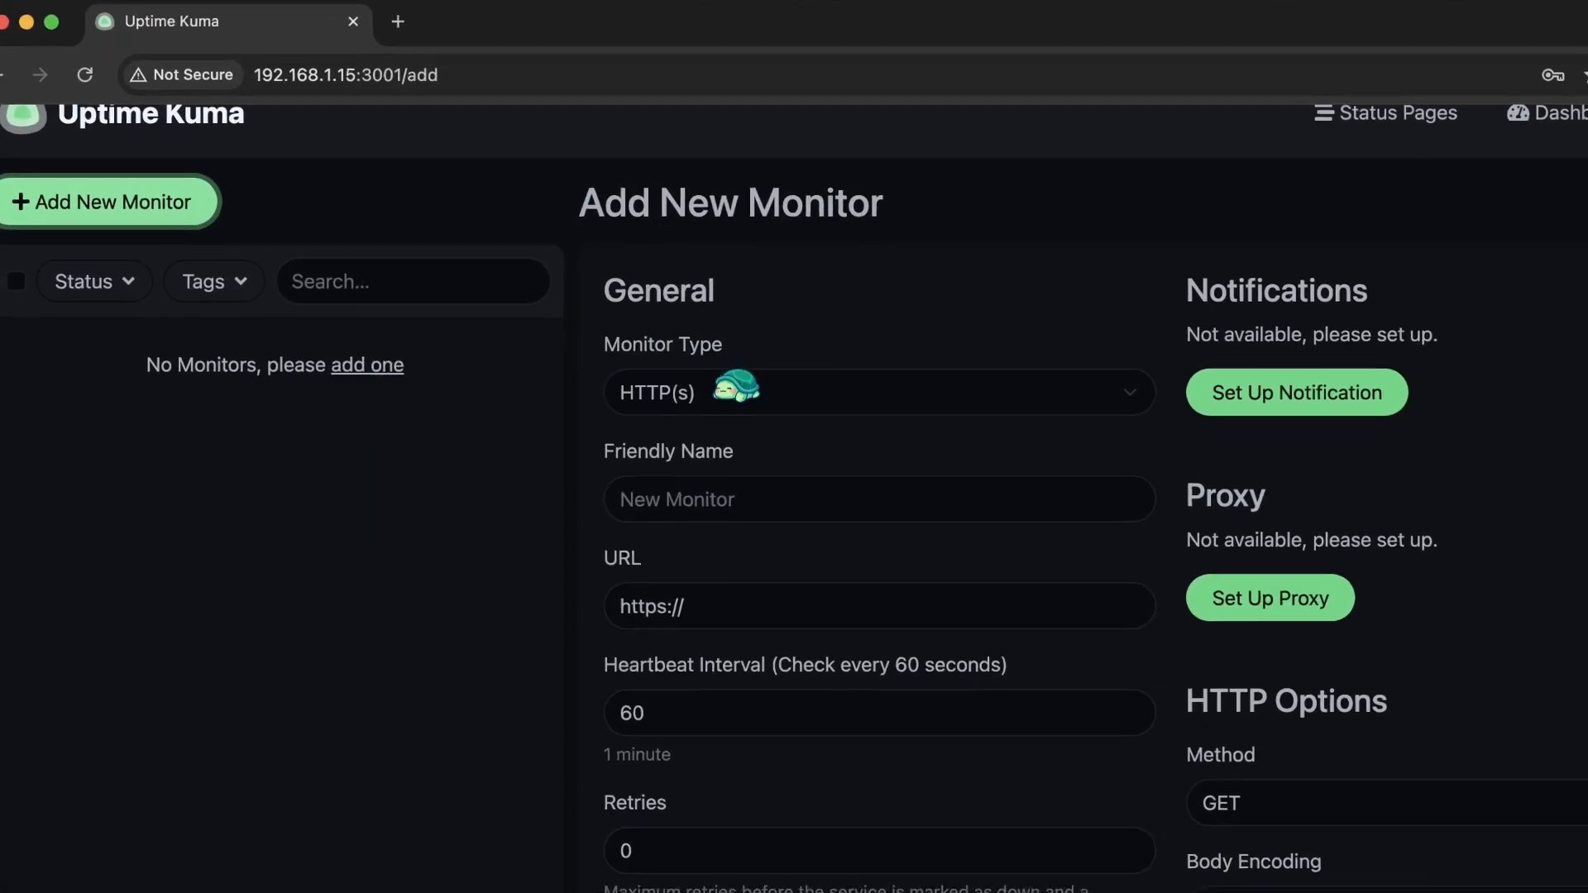
pyautogui.click(736, 386)
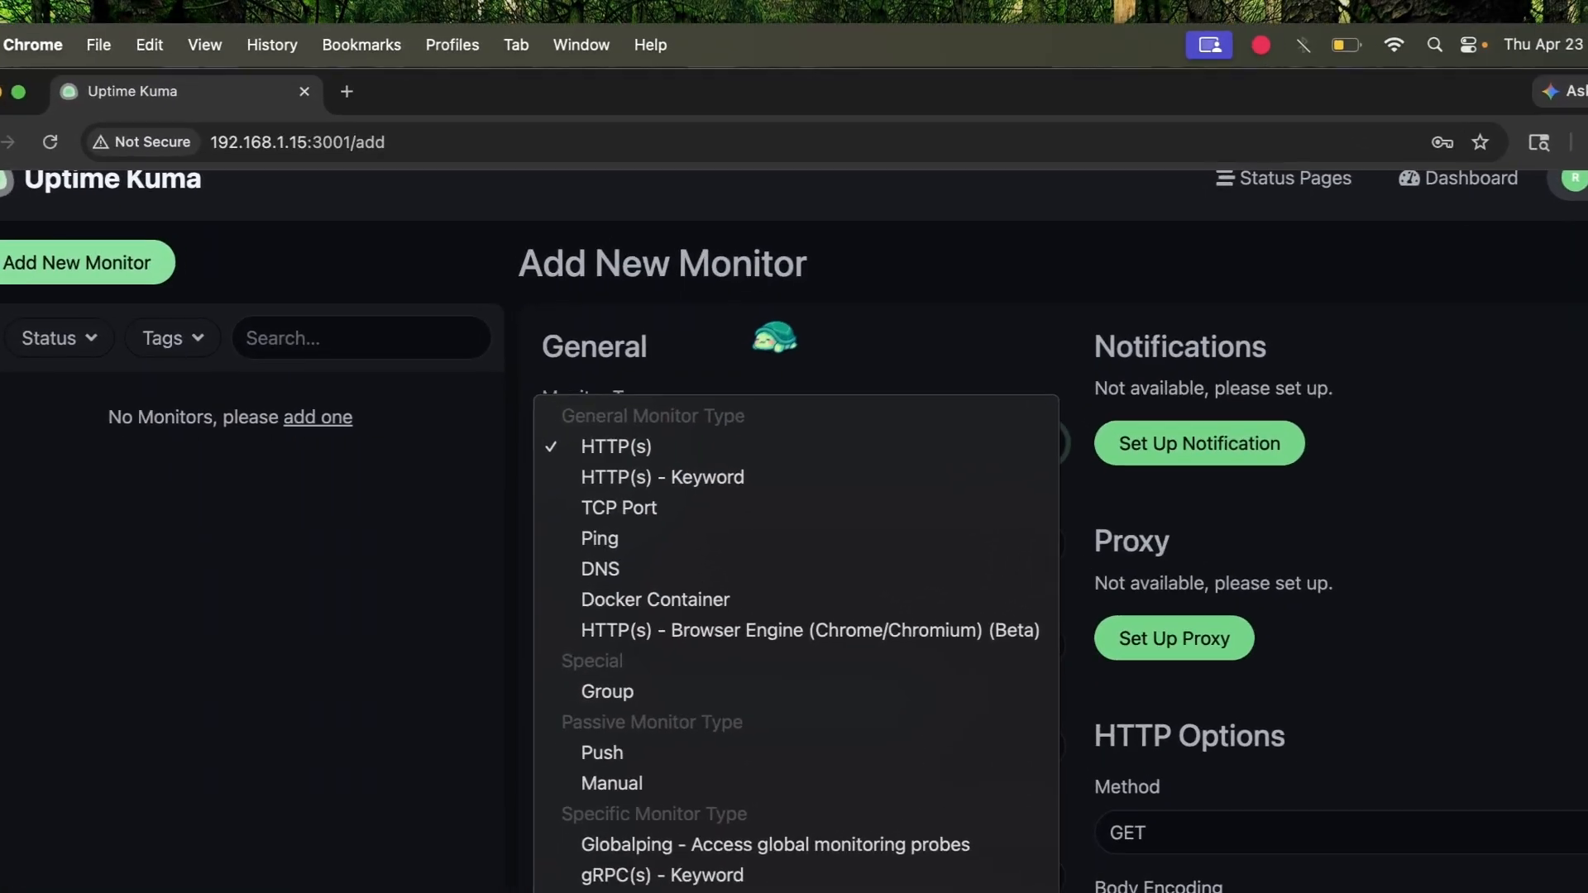
pyautogui.click(780, 258)
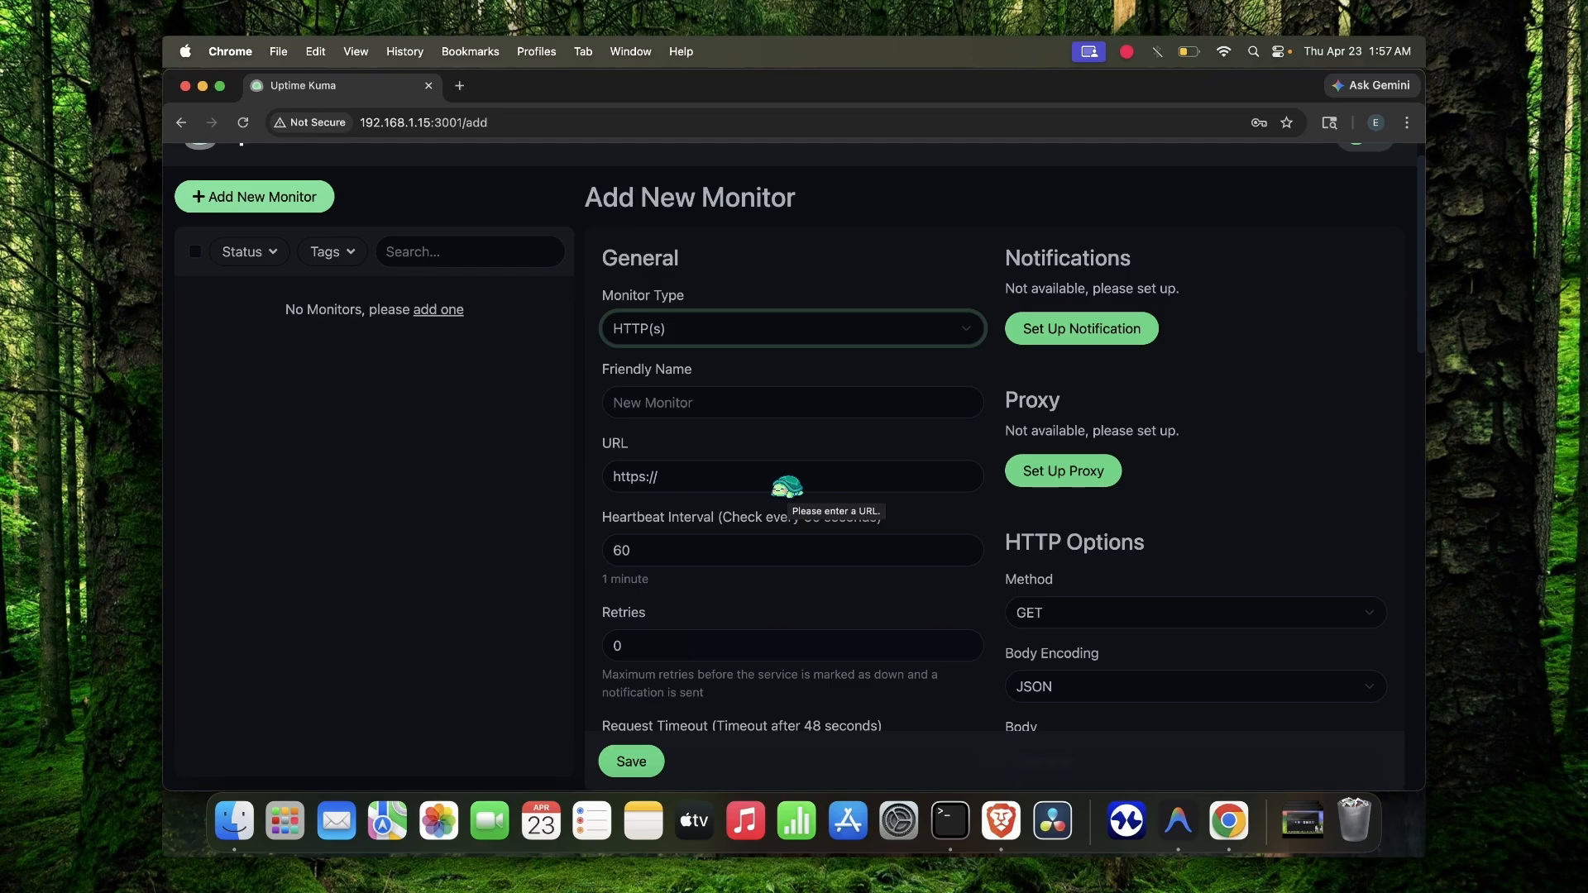
pyautogui.click(960, 335)
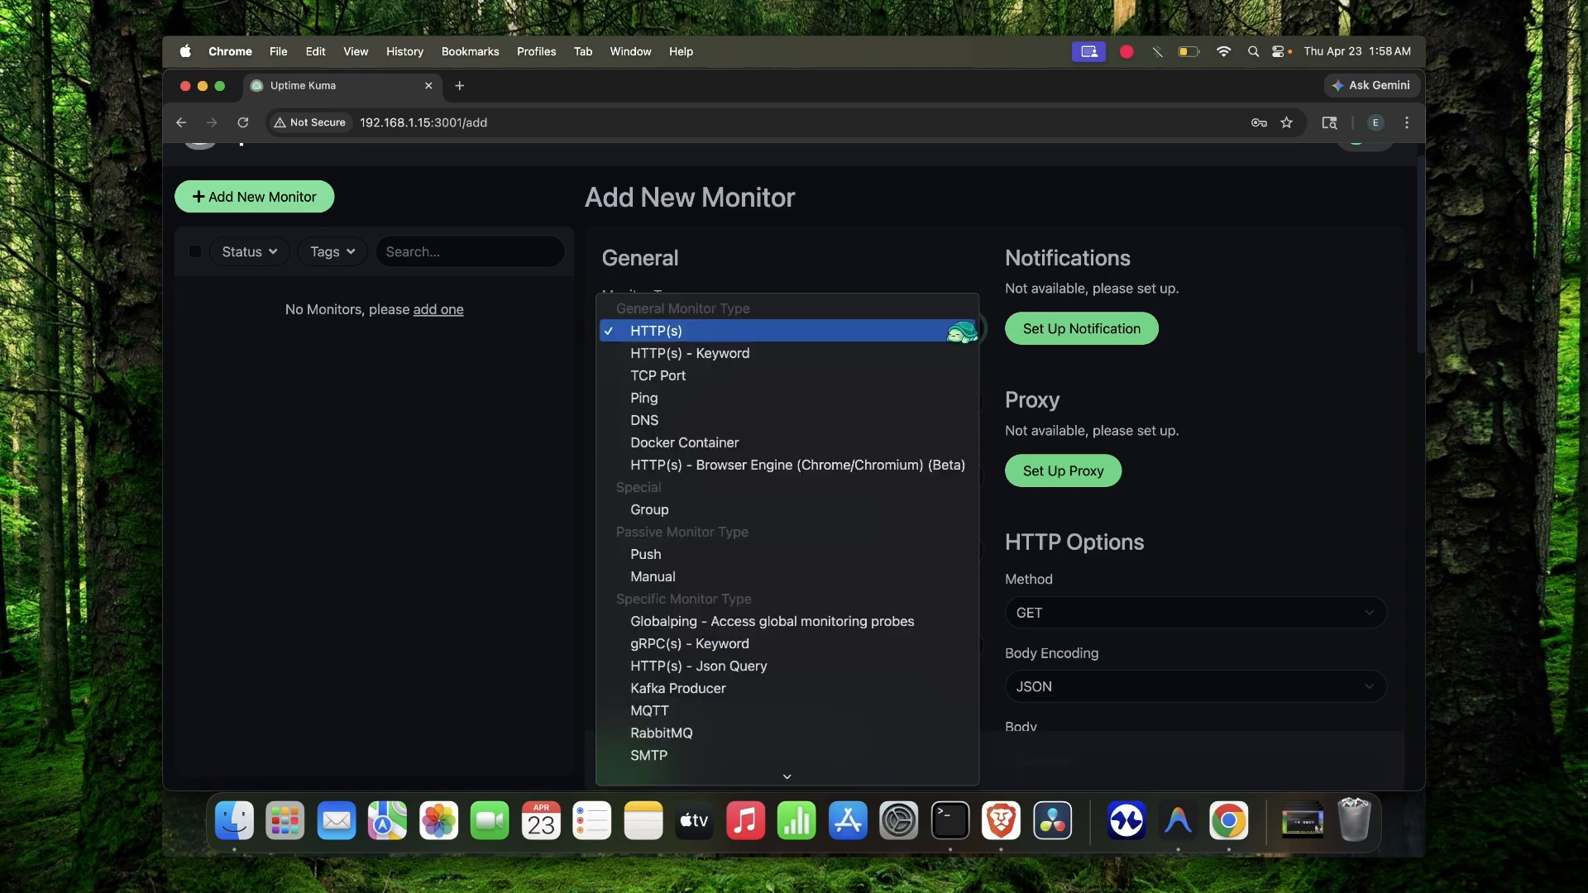
pyautogui.click(732, 445)
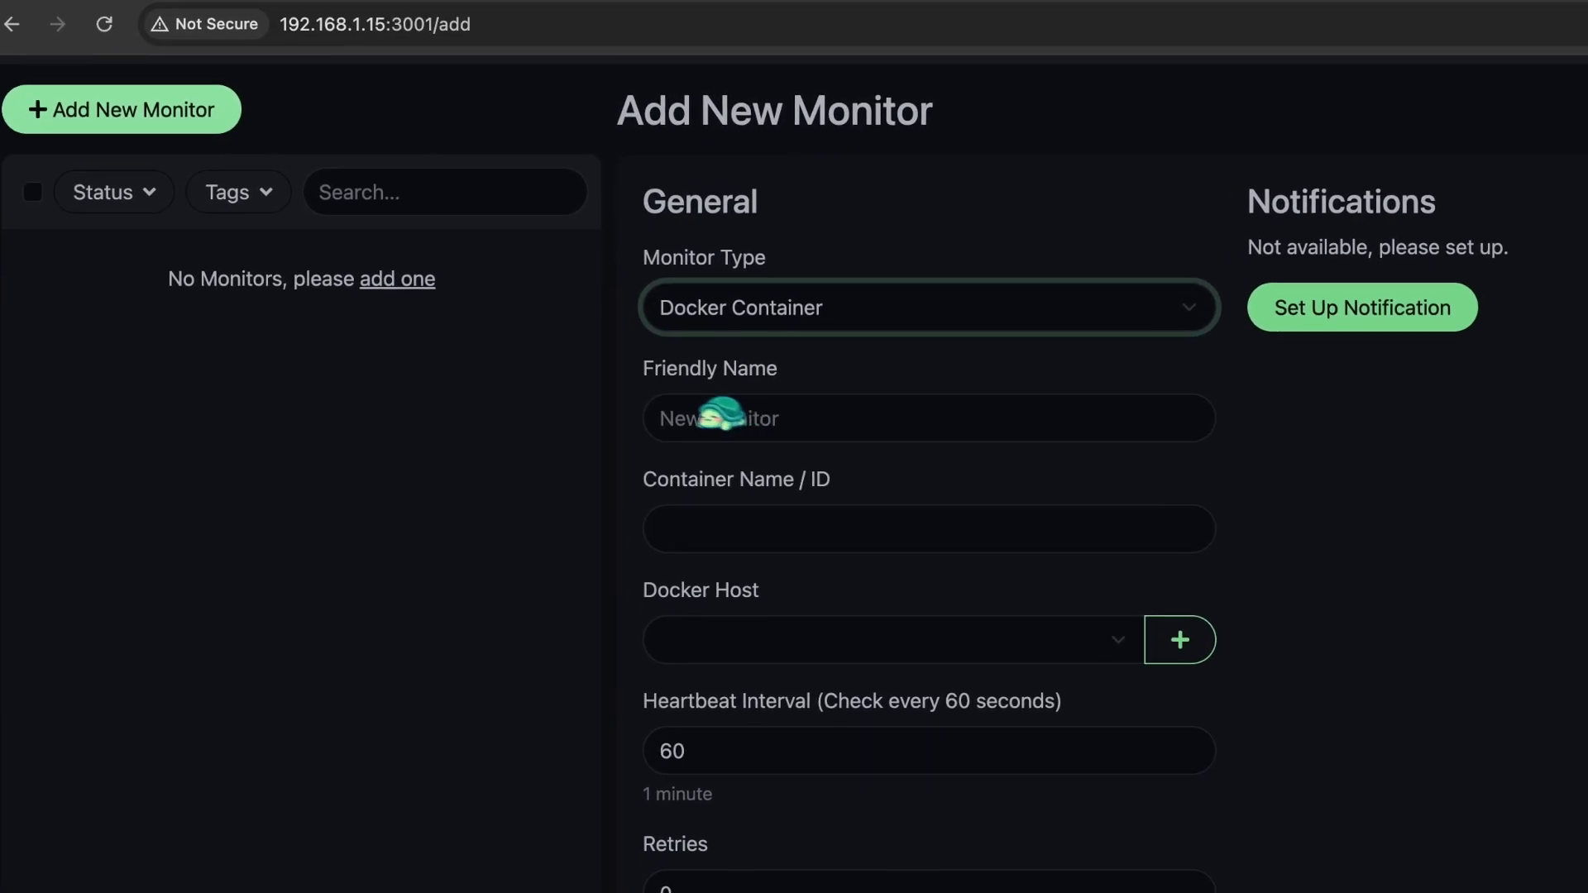
# Set the Docker Container monitor's friendly name to immich-sleeping
pyautogui.click(550, 374)
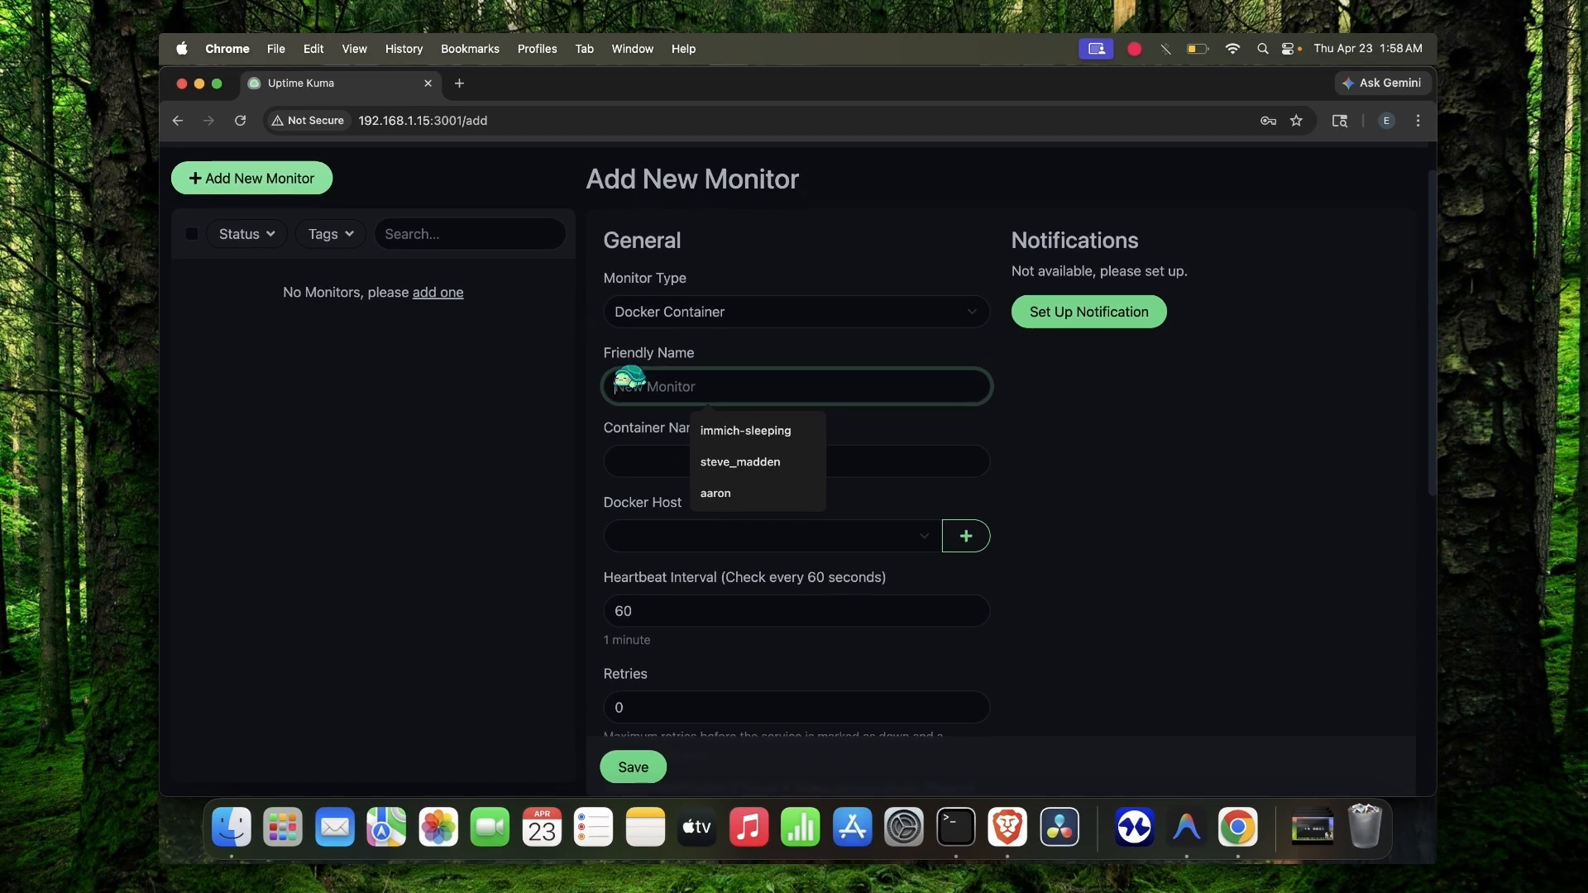
pyautogui.write('immich-sleeping')
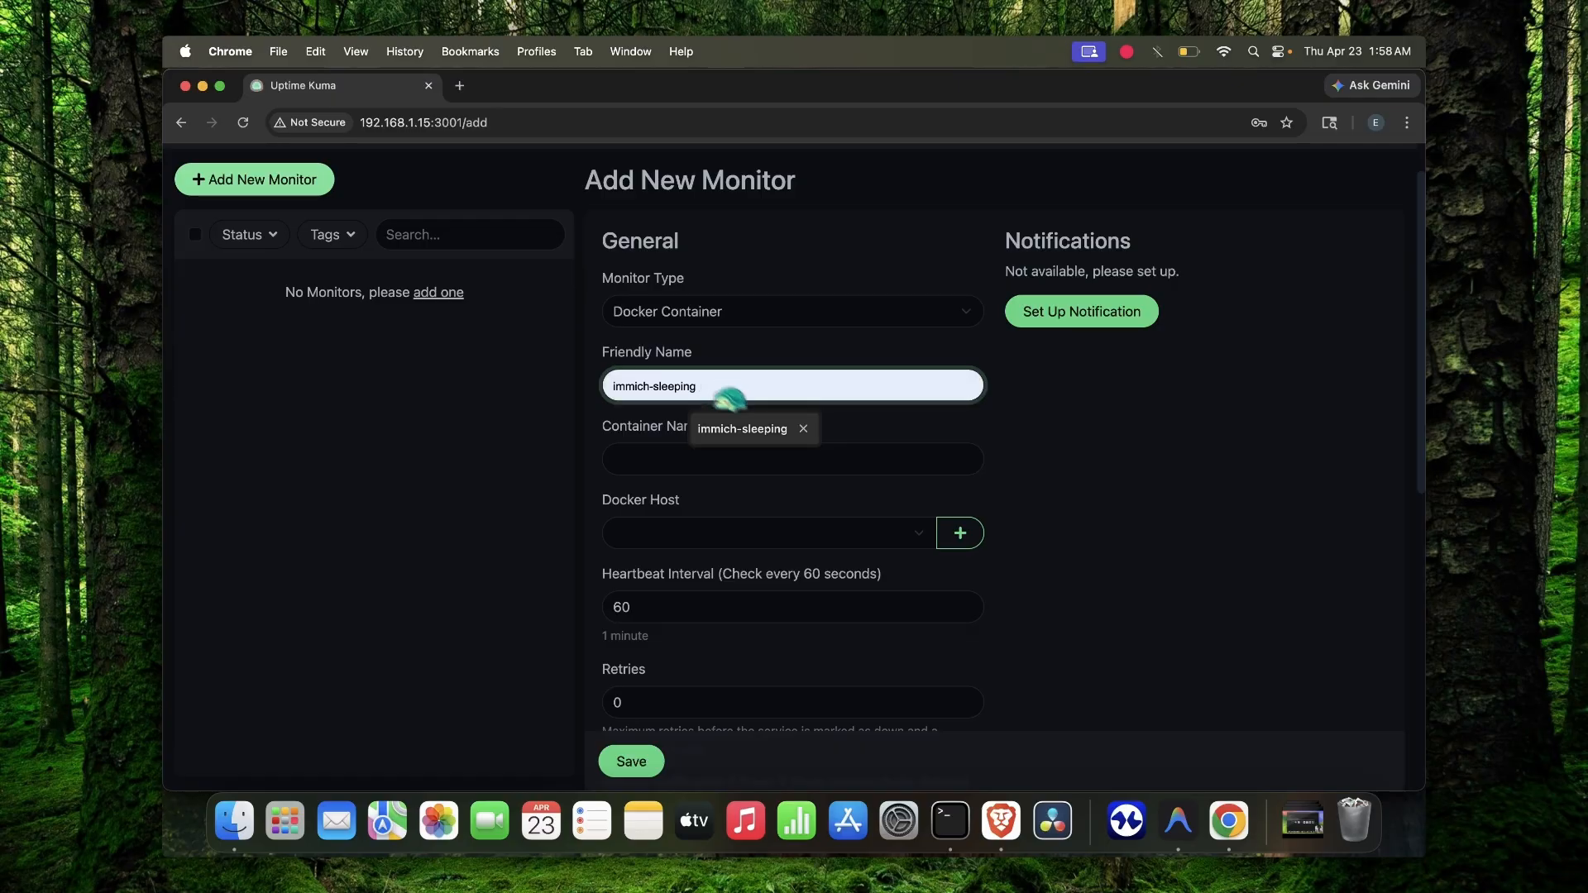
pyautogui.click(741, 425)
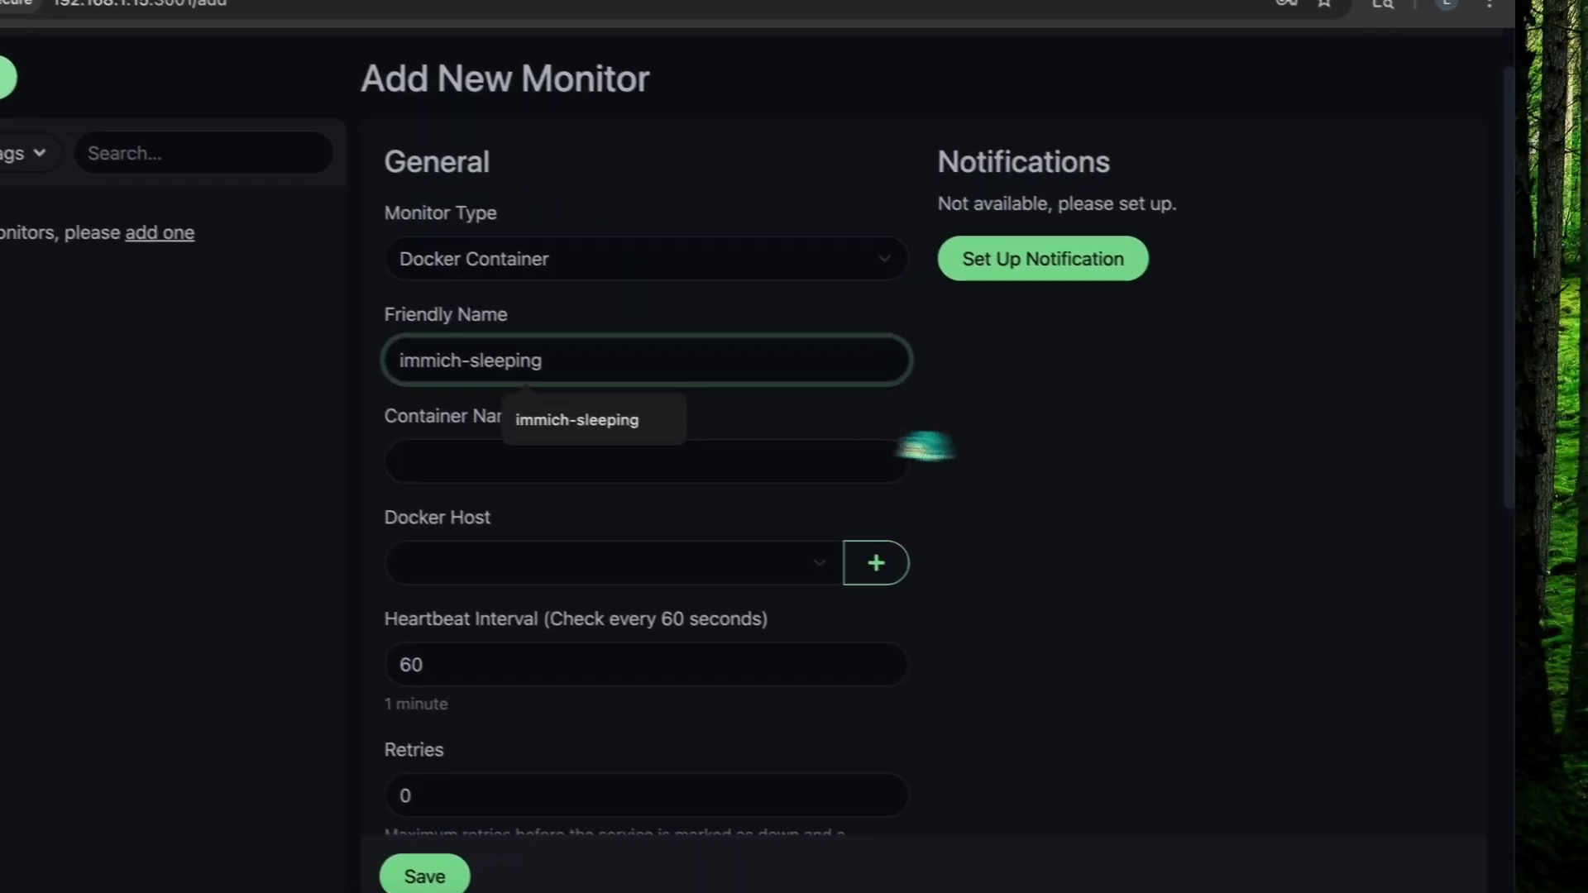
pyautogui.click(1102, 452)
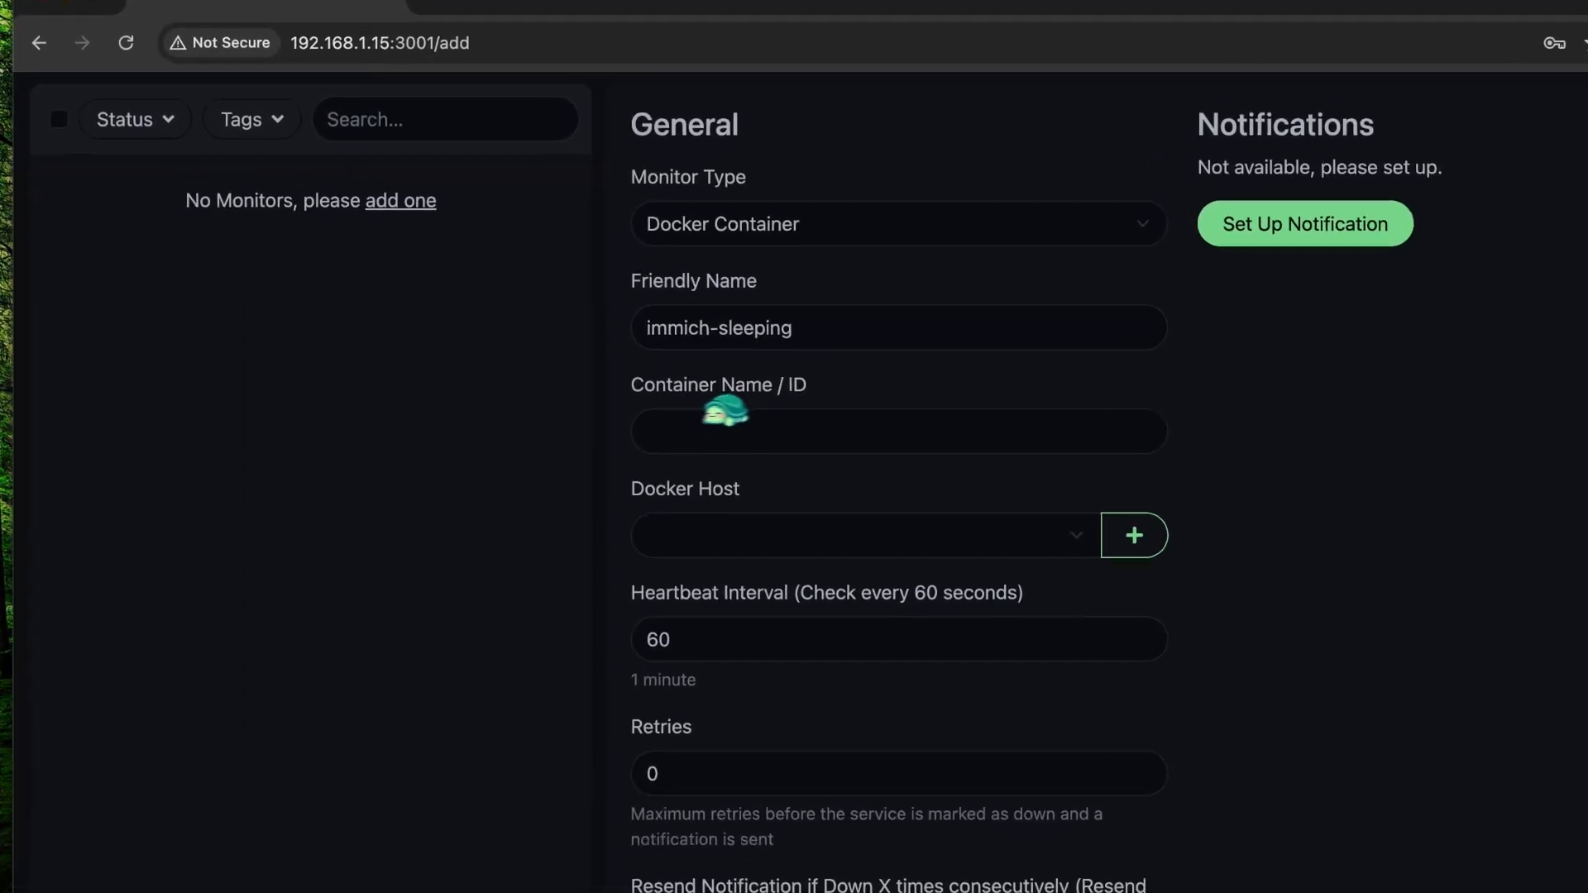
# Switch to Terminal to look up the Immich server's container name in the docker ps listing, and return to the monitor form in Chrome
pyautogui.click(649, 418)
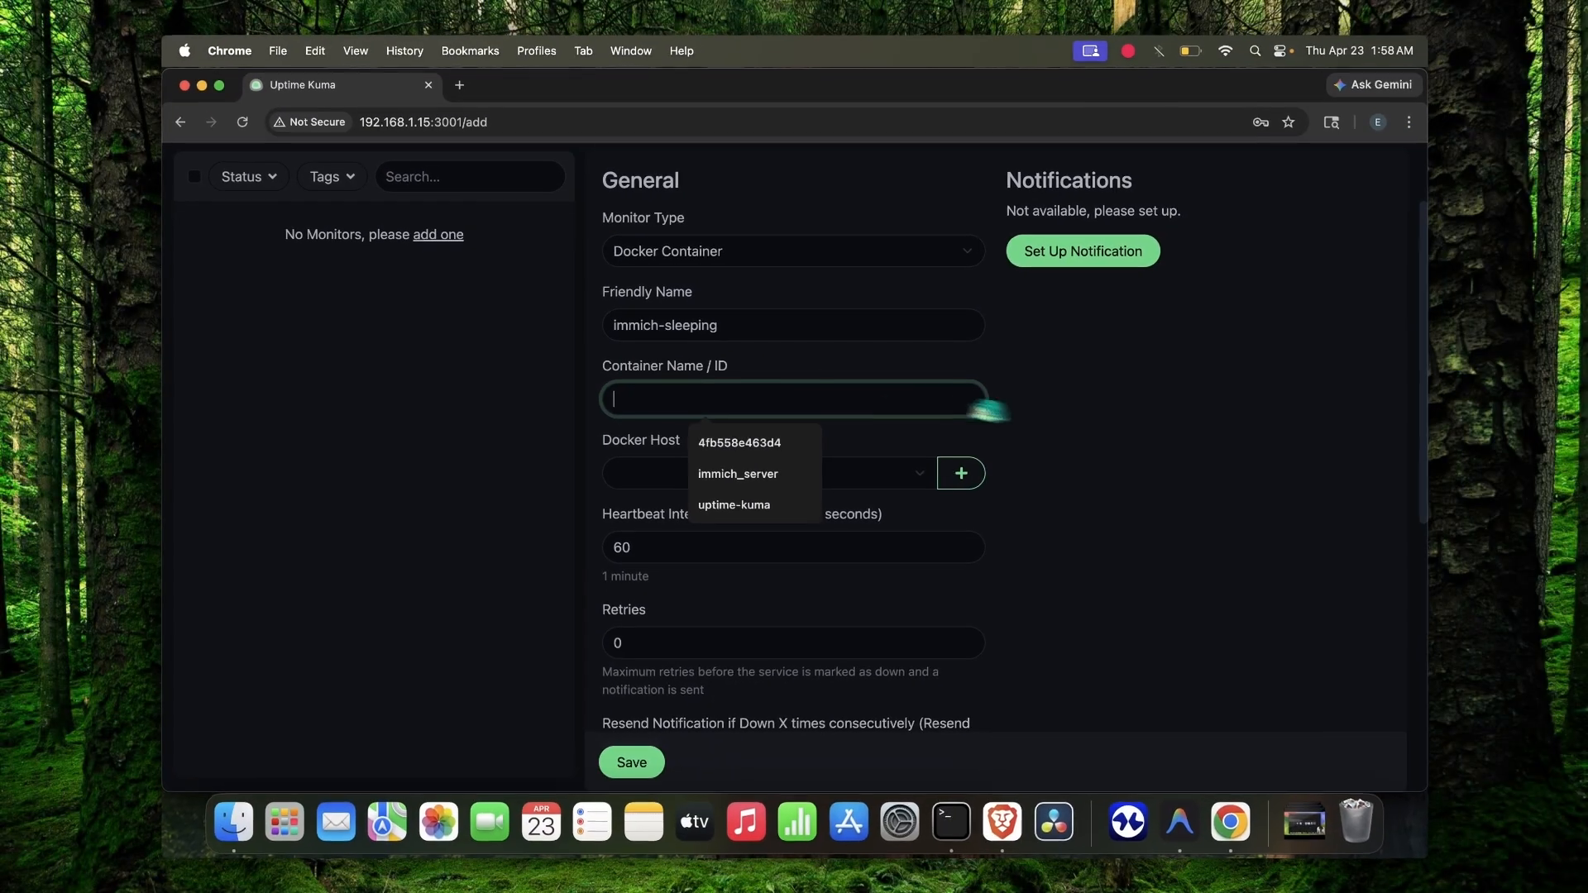
pyautogui.press('super+Tab')
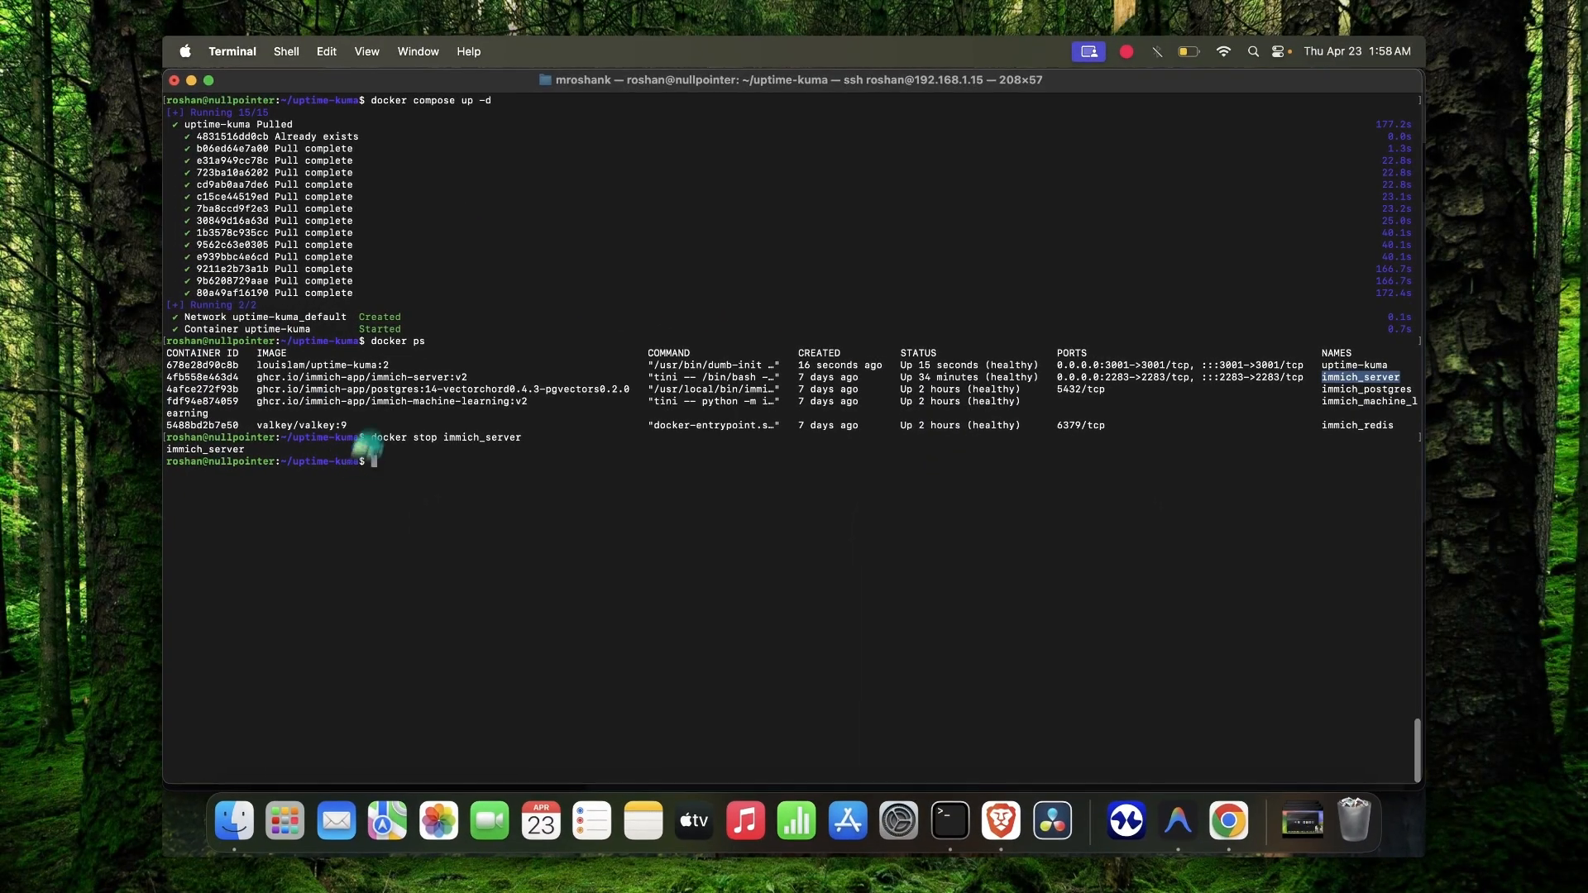
pyautogui.moveTo(371, 341); pyautogui.dragTo(428, 340)
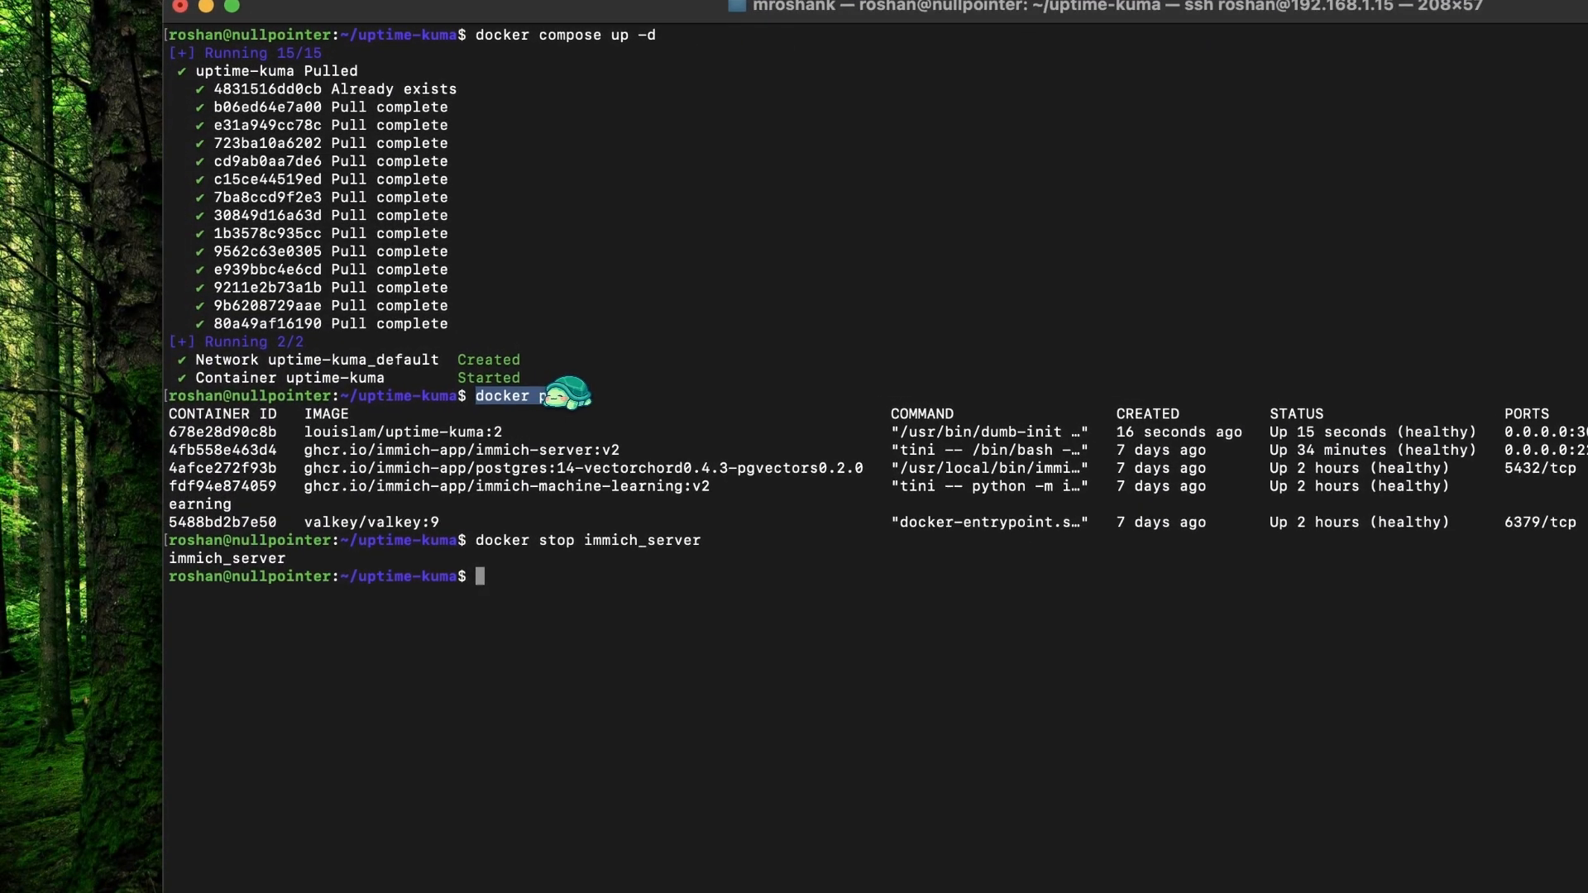
pyautogui.moveTo(196, 413); pyautogui.dragTo(581, 518)
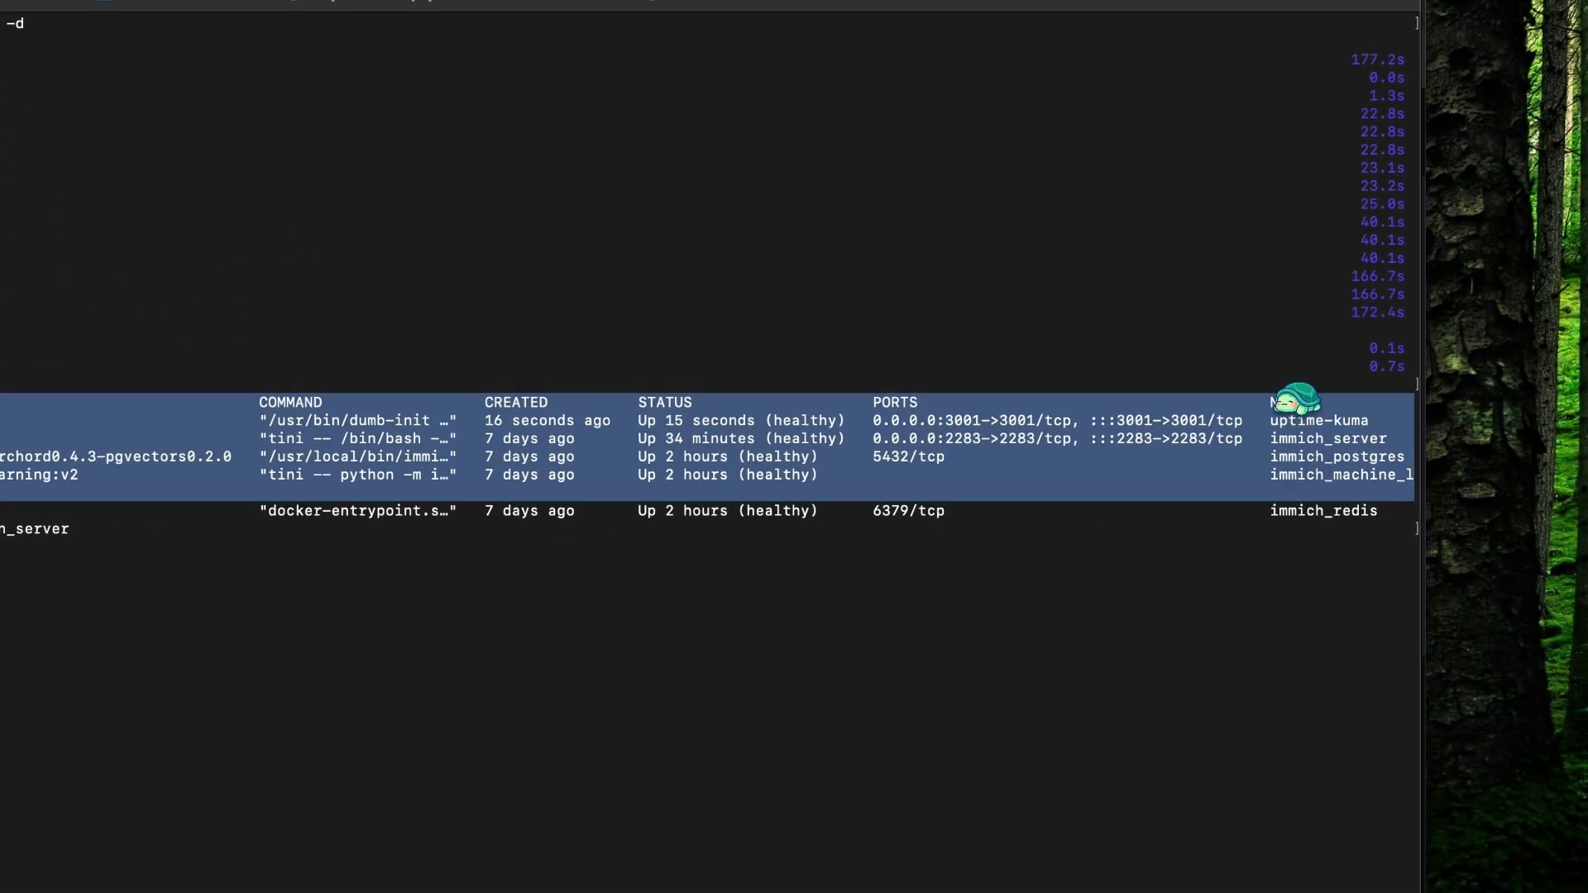
pyautogui.moveTo(1276, 413); pyautogui.dragTo(1278, 456)
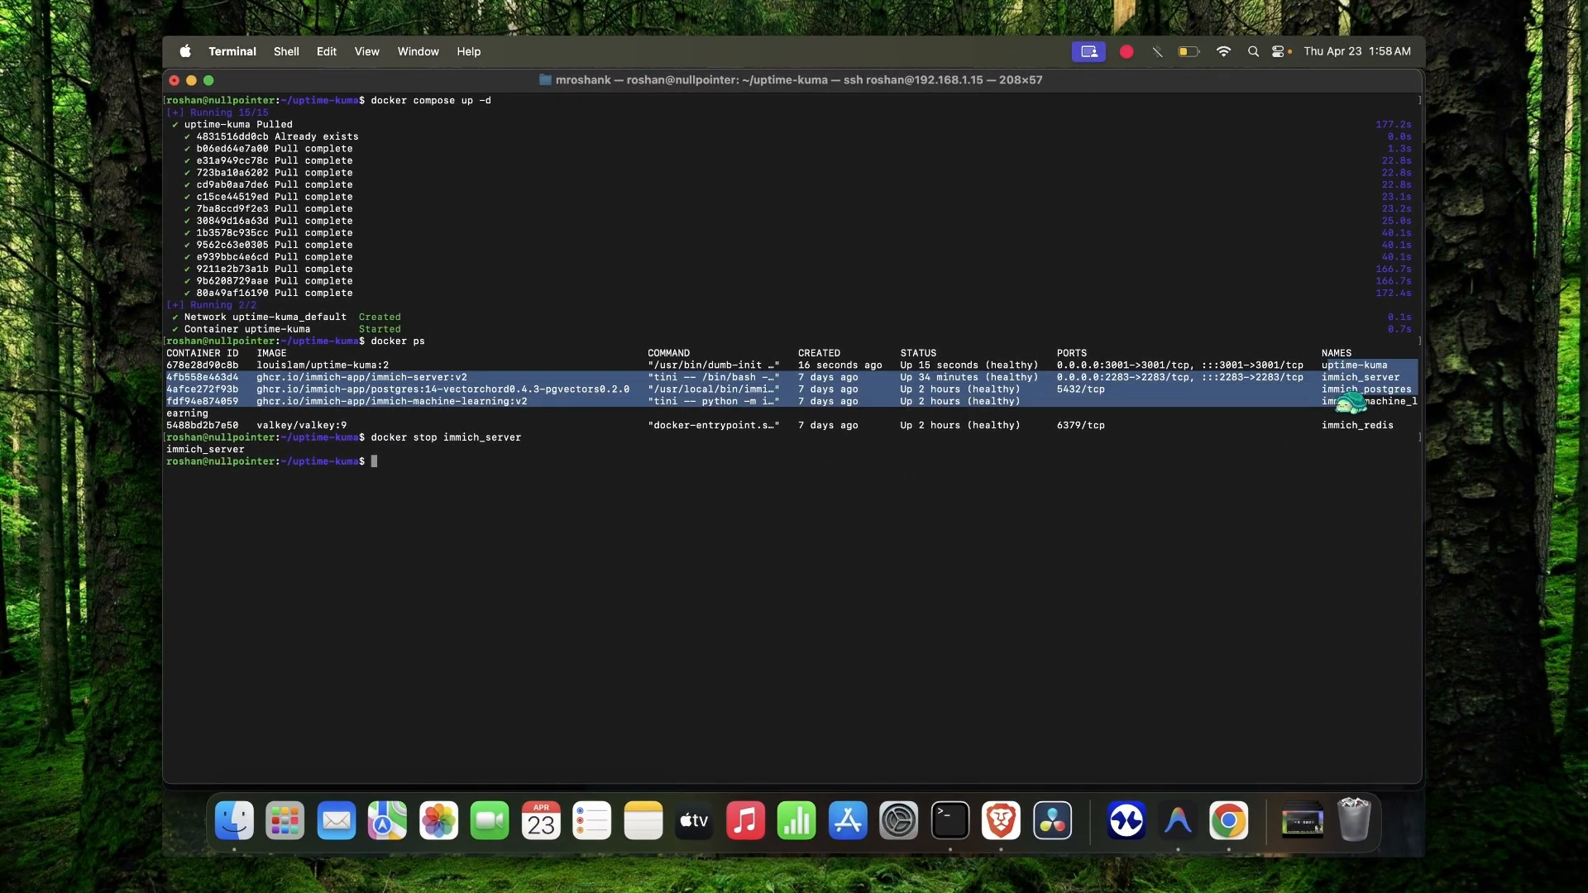
pyautogui.click(1342, 376)
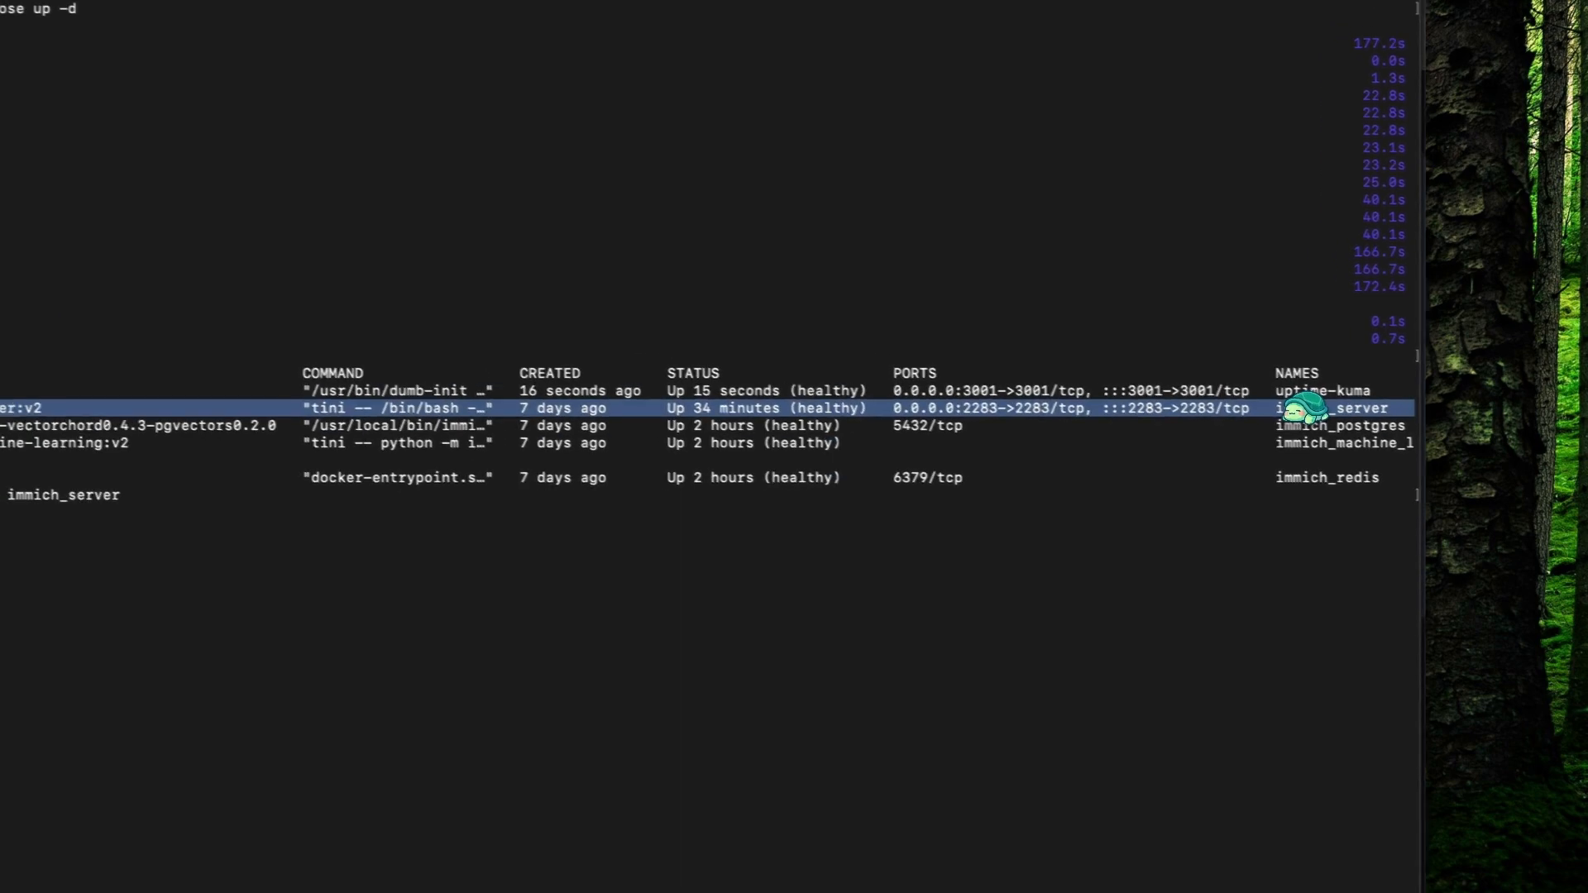
pyautogui.click(1291, 408)
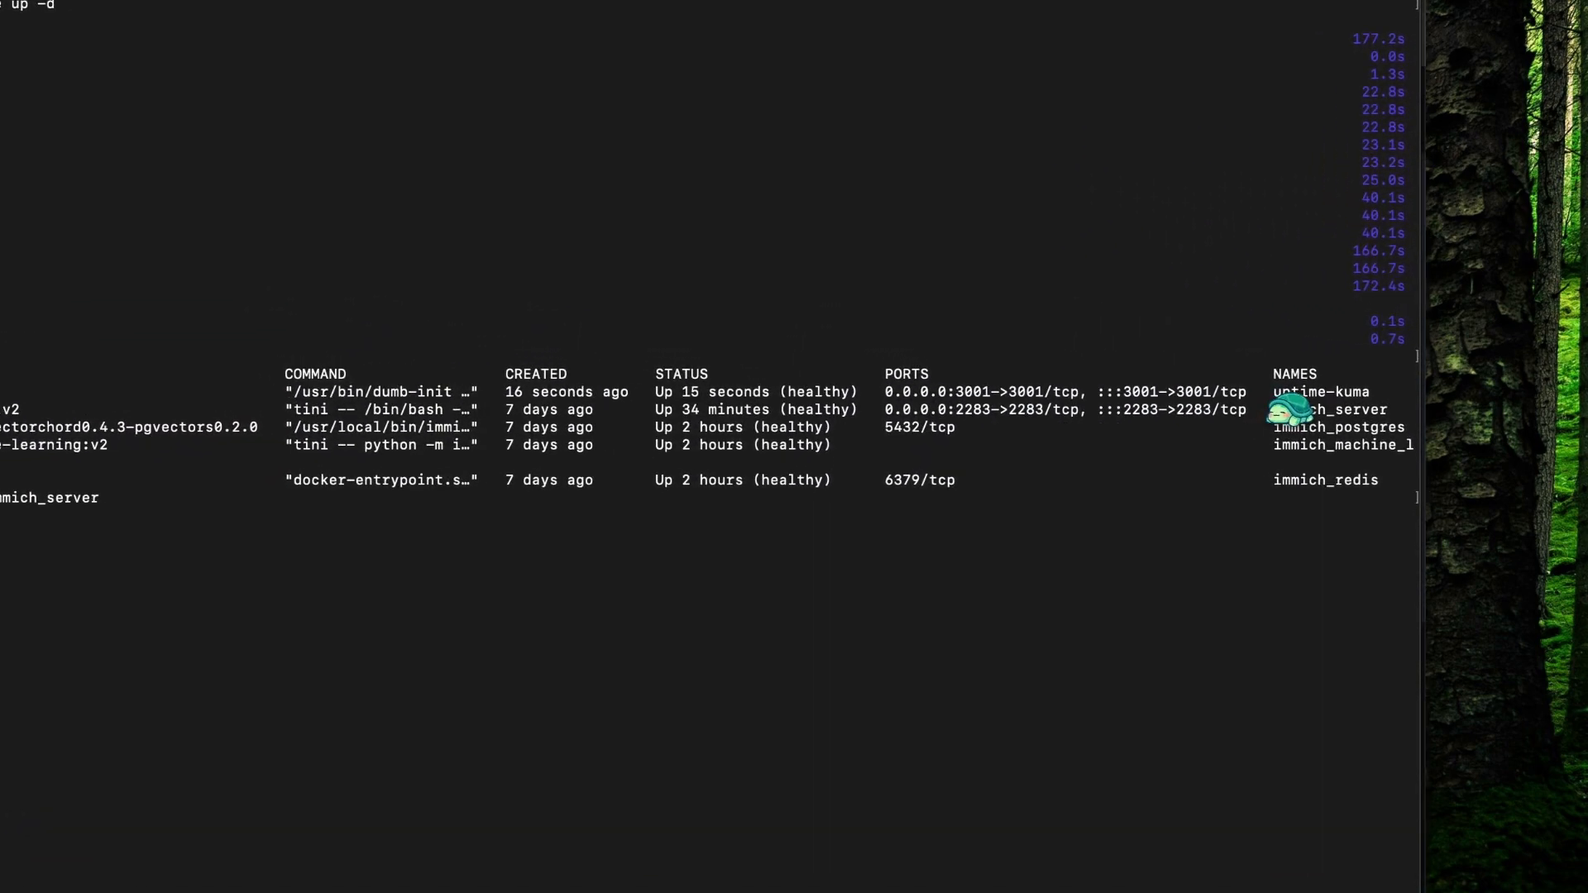
pyautogui.press('super+Tab')
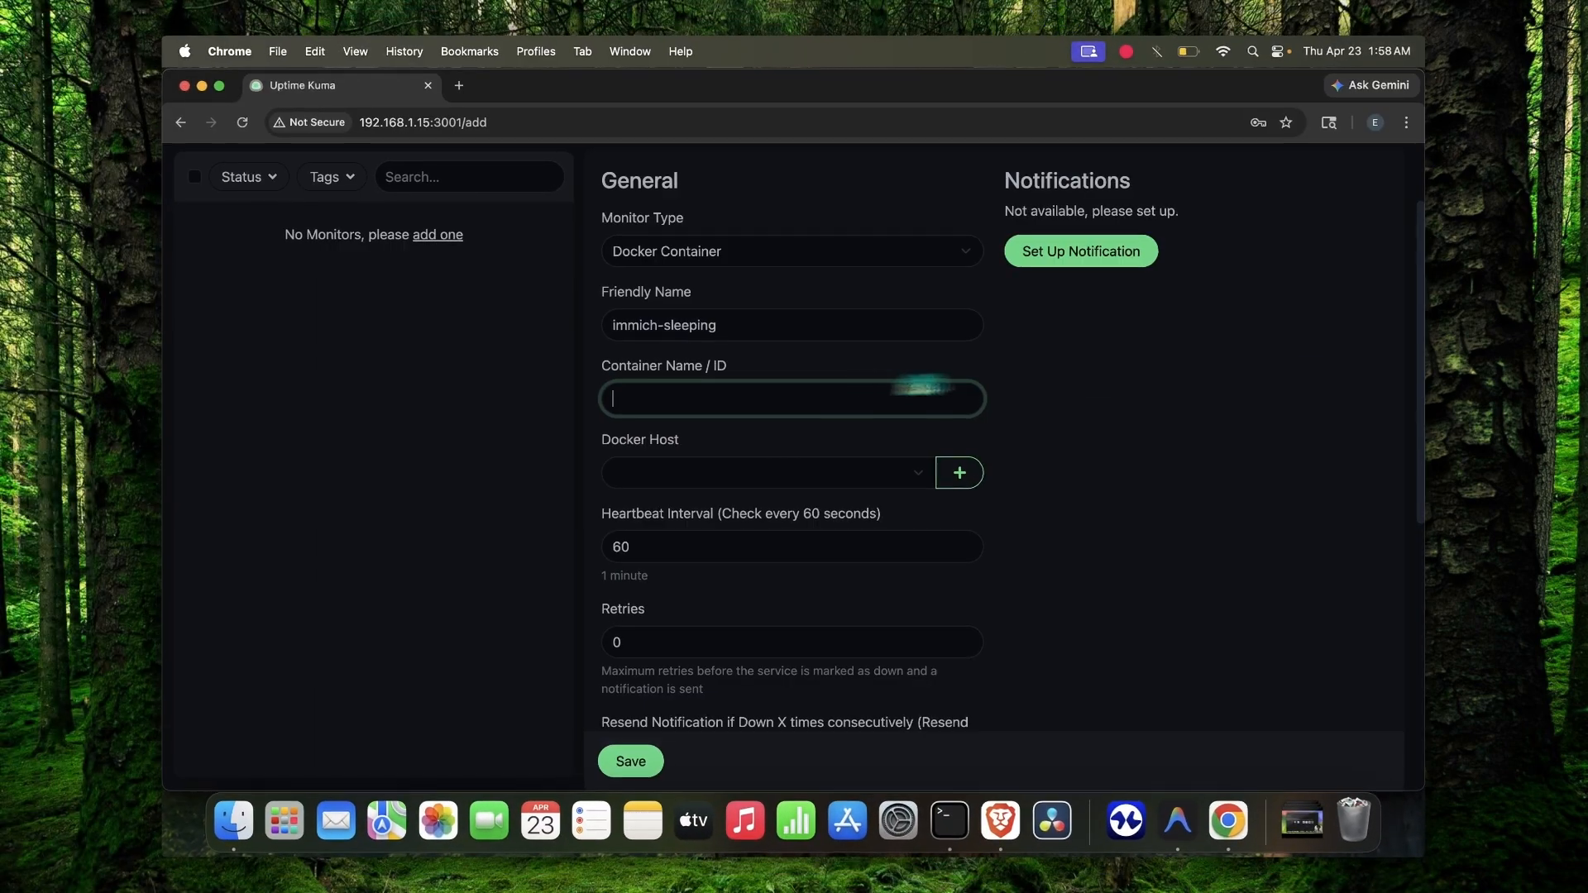
# Set the container name to immich_server and add the Docker host find-container using the socket /var/run/docker.sock, testing its connection before saving
pyautogui.write('immich_server')
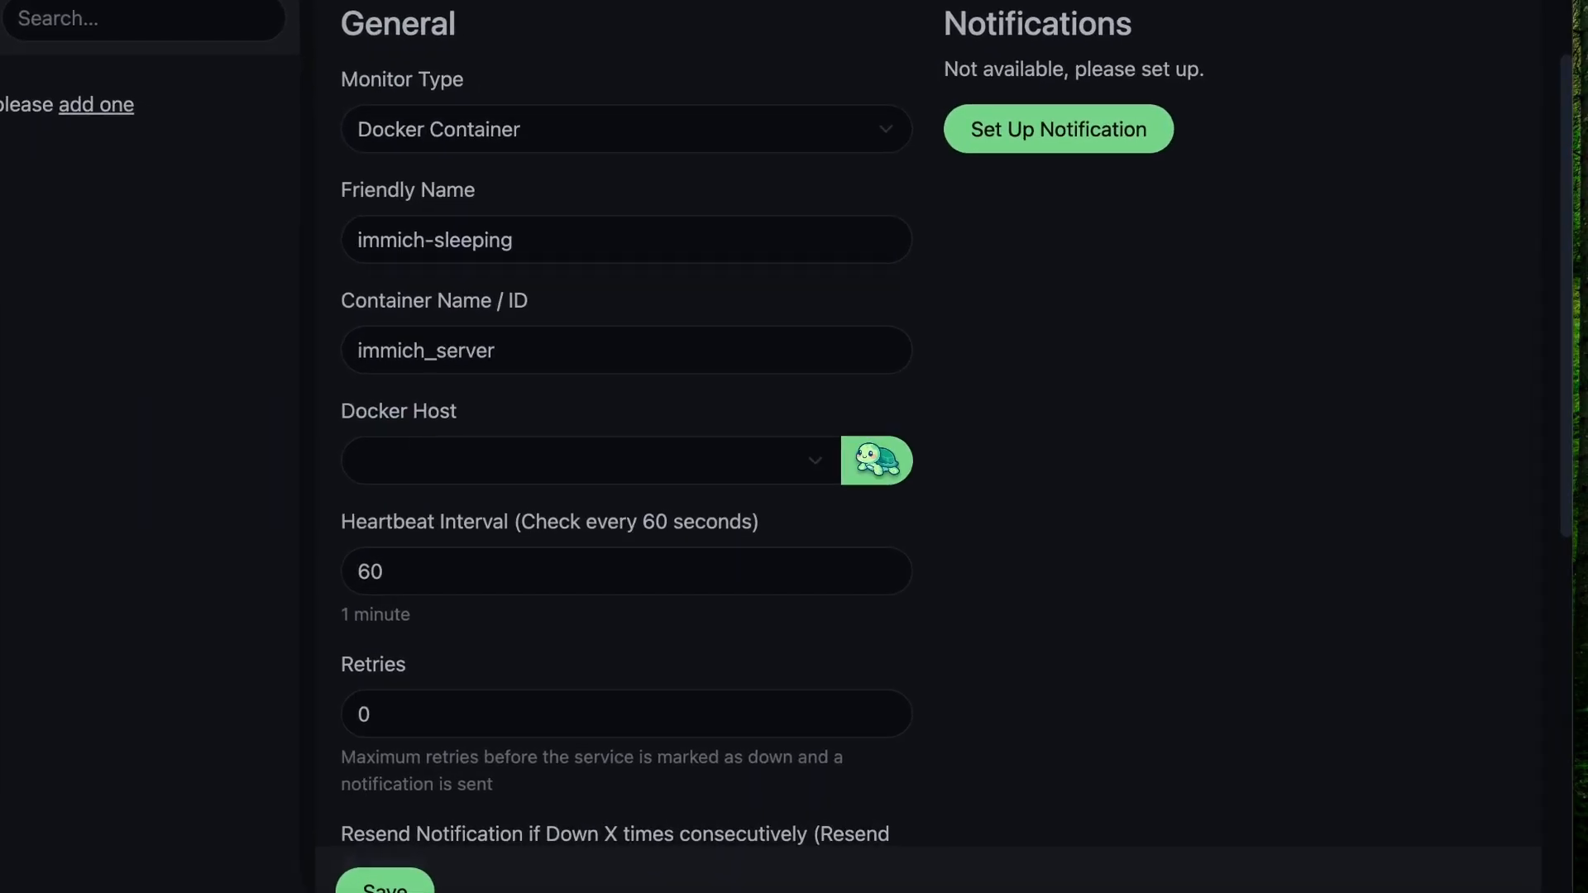
pyautogui.click(960, 472)
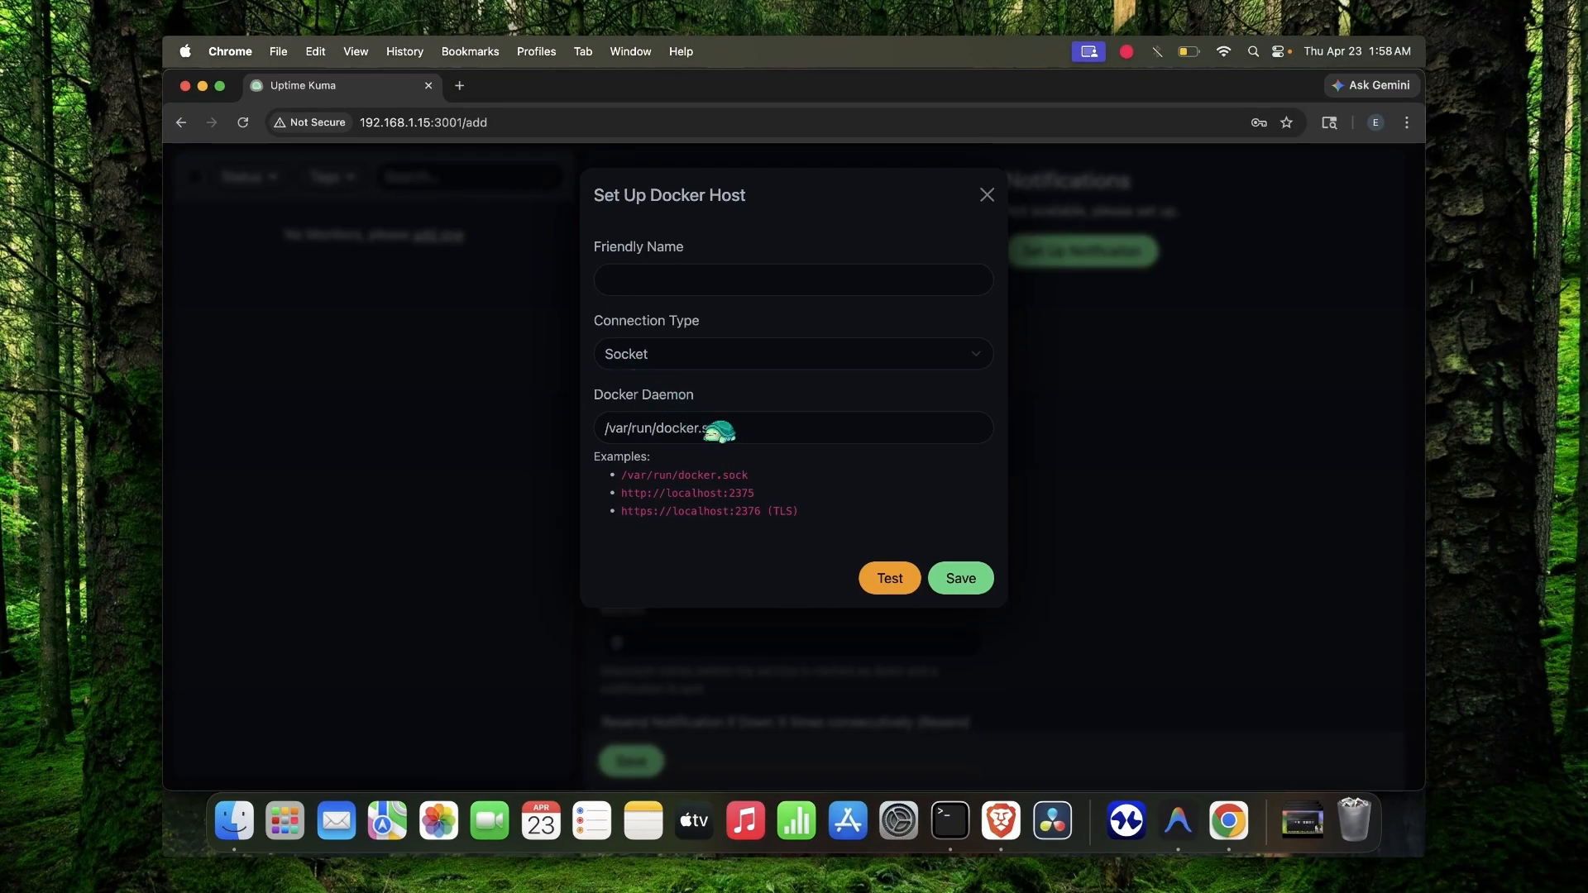
pyautogui.moveTo(732, 428); pyautogui.dragTo(587, 426)
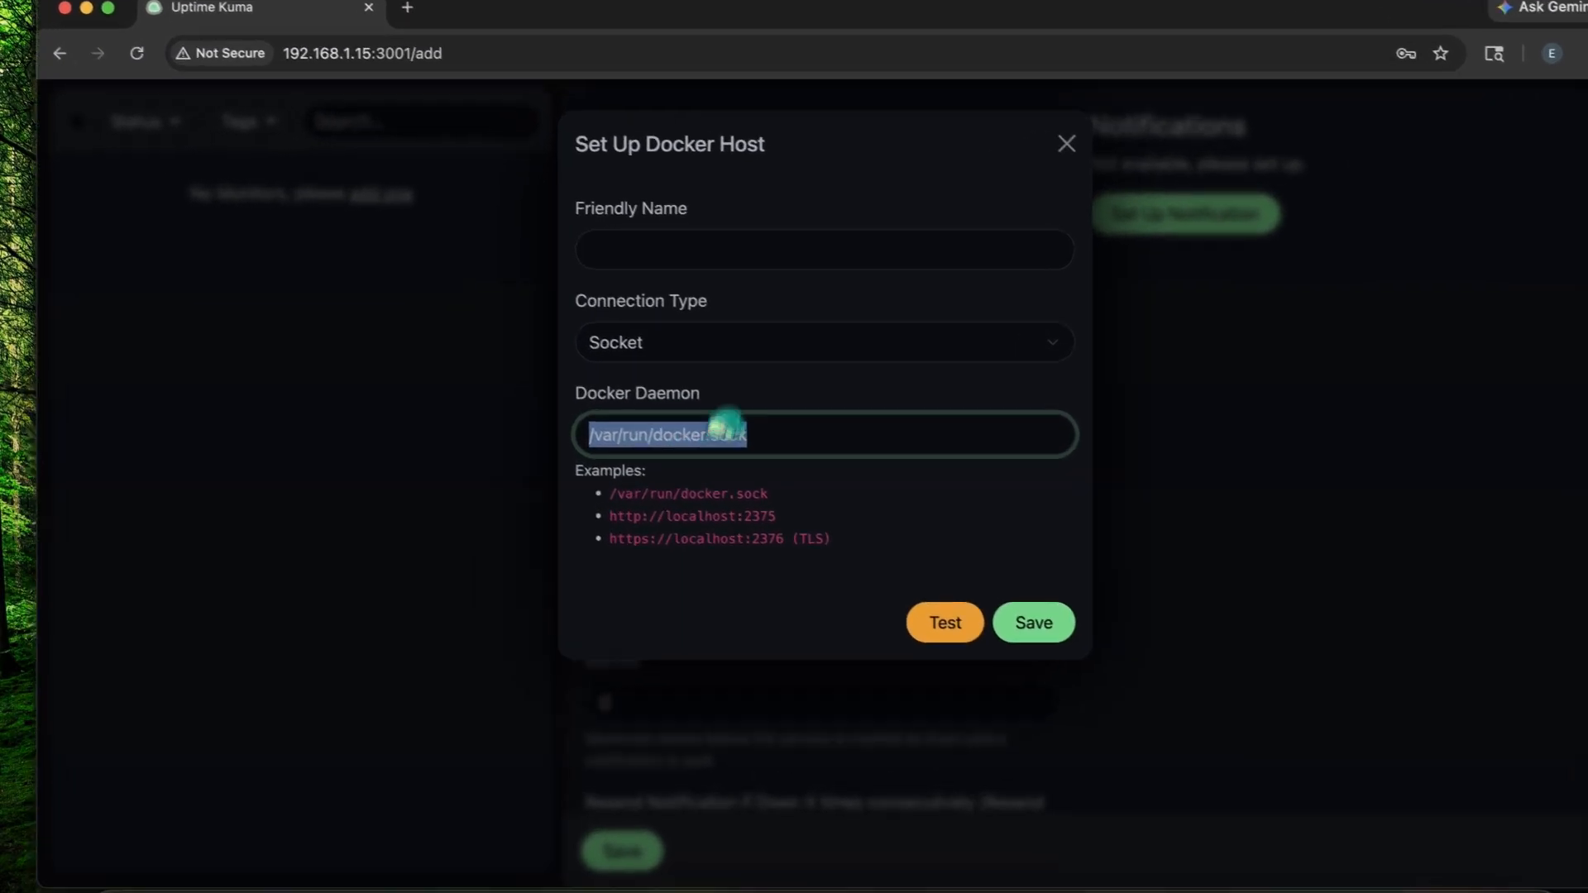
pyautogui.click(751, 362)
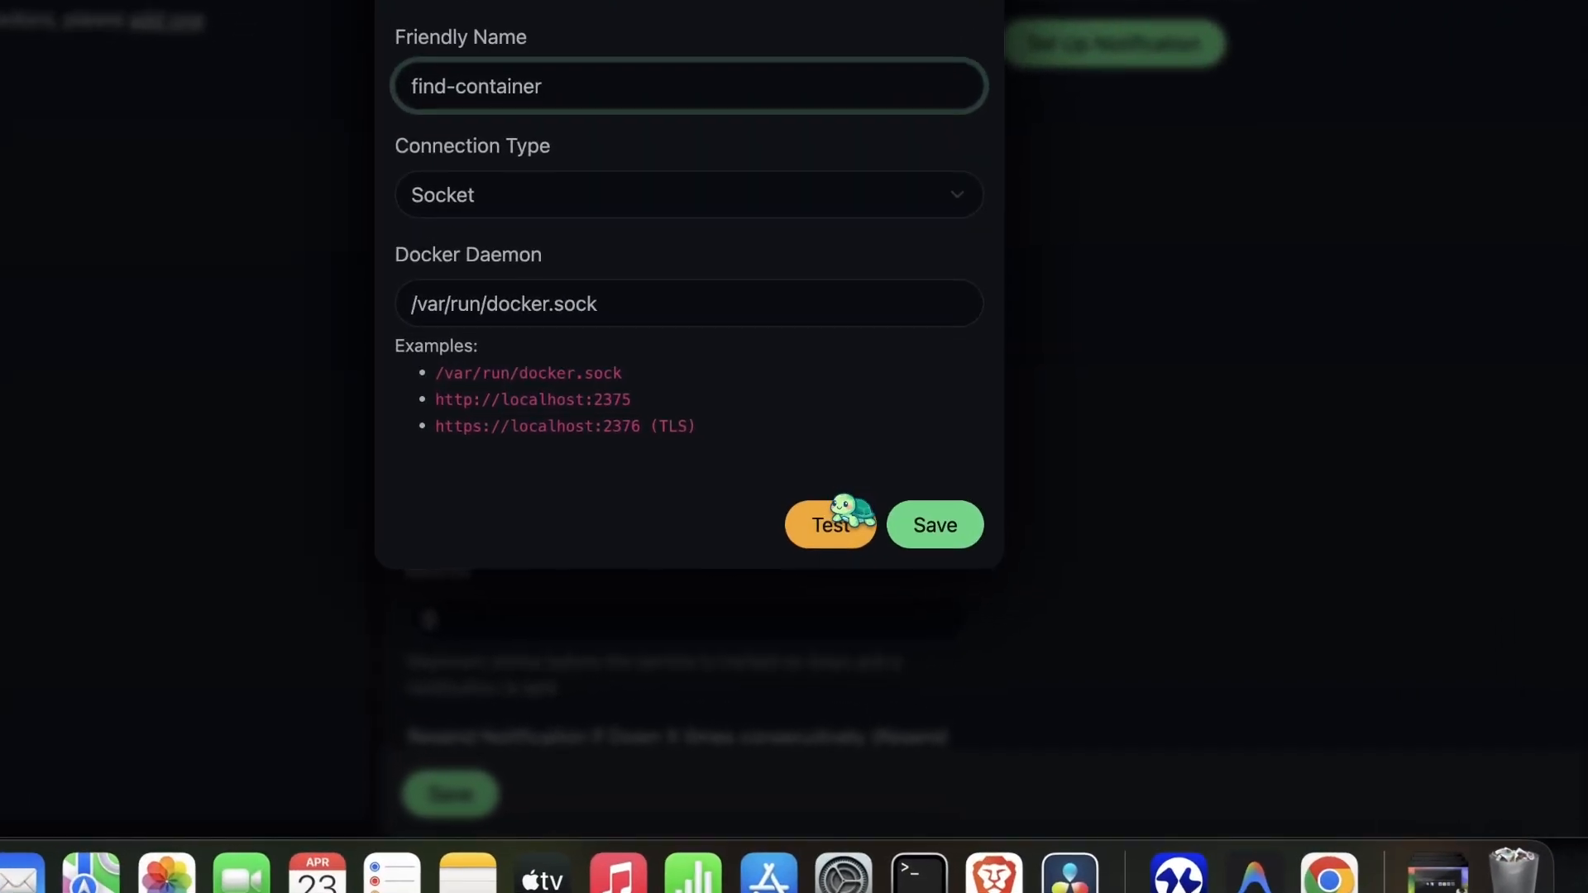
pyautogui.click(886, 576)
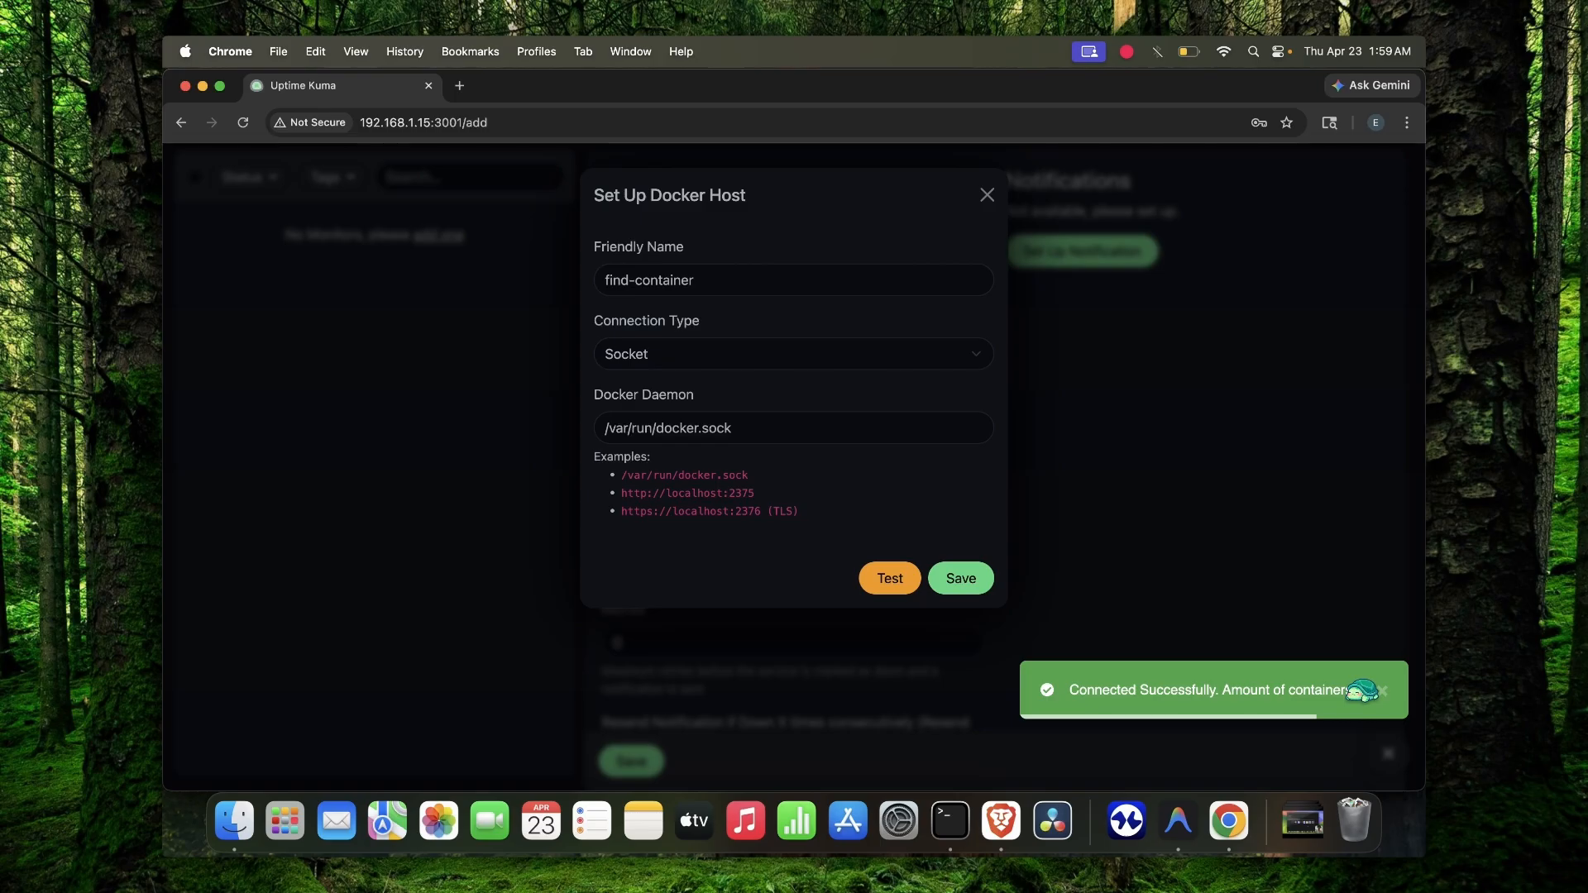
pyautogui.click(957, 576)
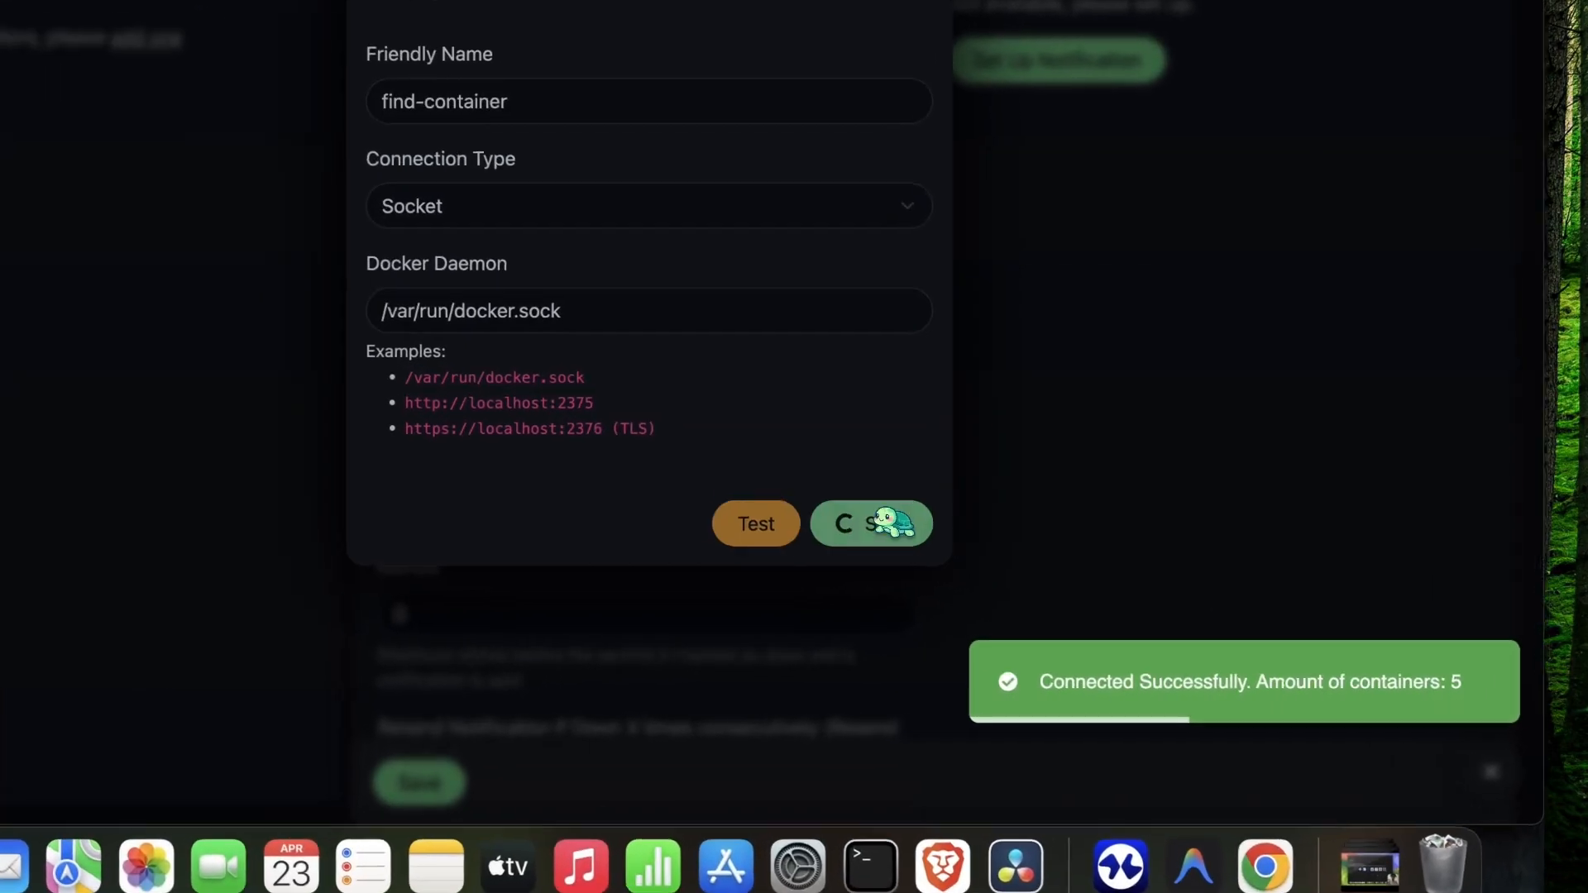
# Set the monitor's heartbeat interval to 10 seconds
pyautogui.scroll(-3, 976, 373)
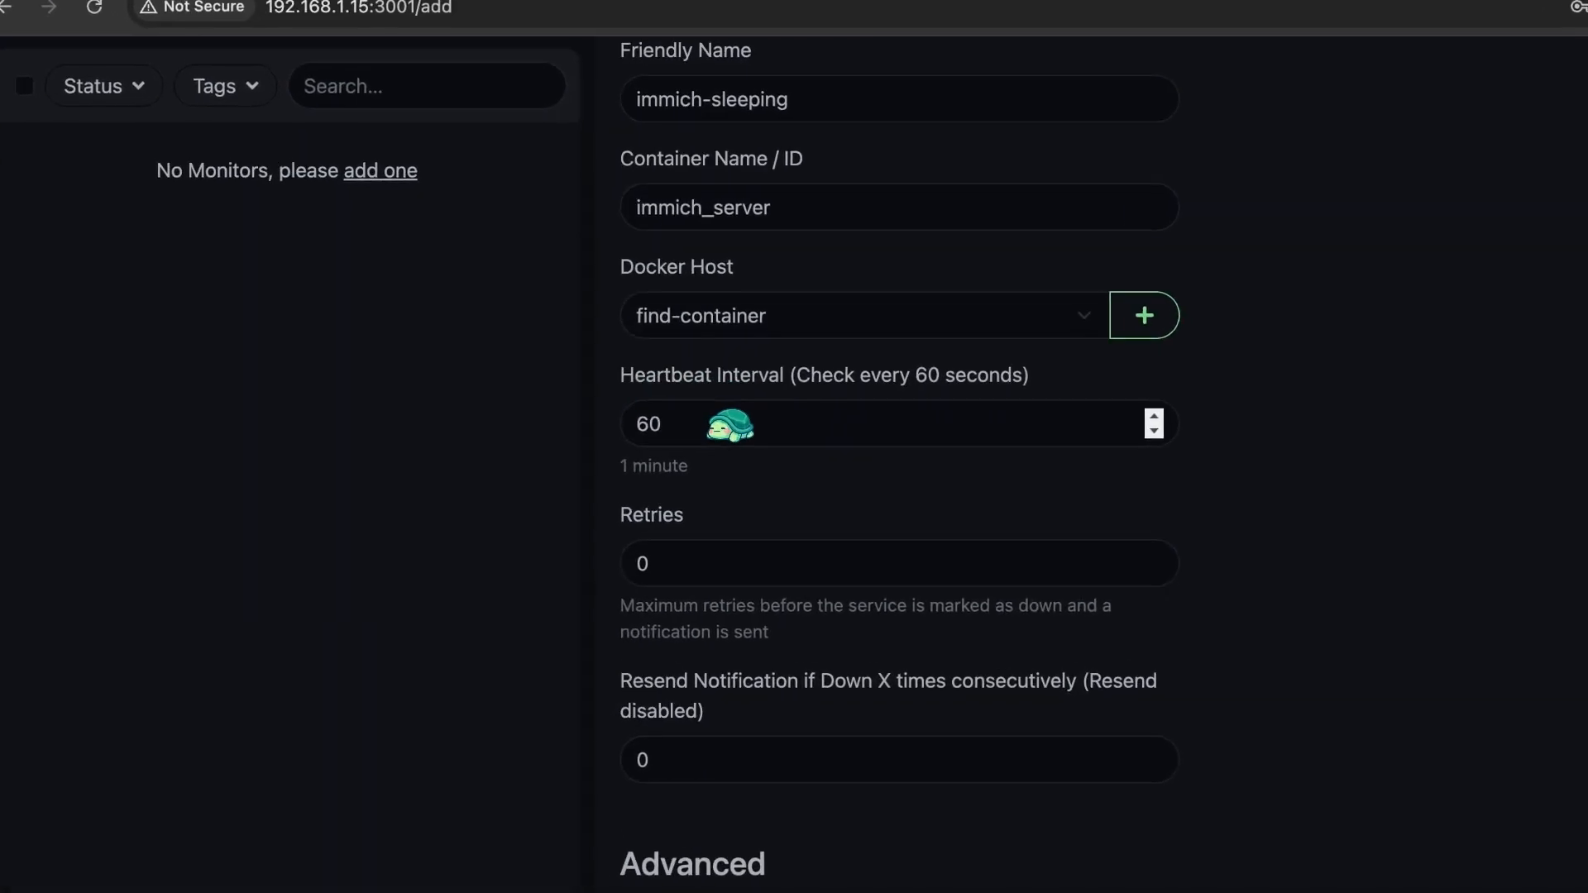
pyautogui.click(676, 410)
pyautogui.press('BackSpace')
pyautogui.press('BackSpace')
pyautogui.write('10')
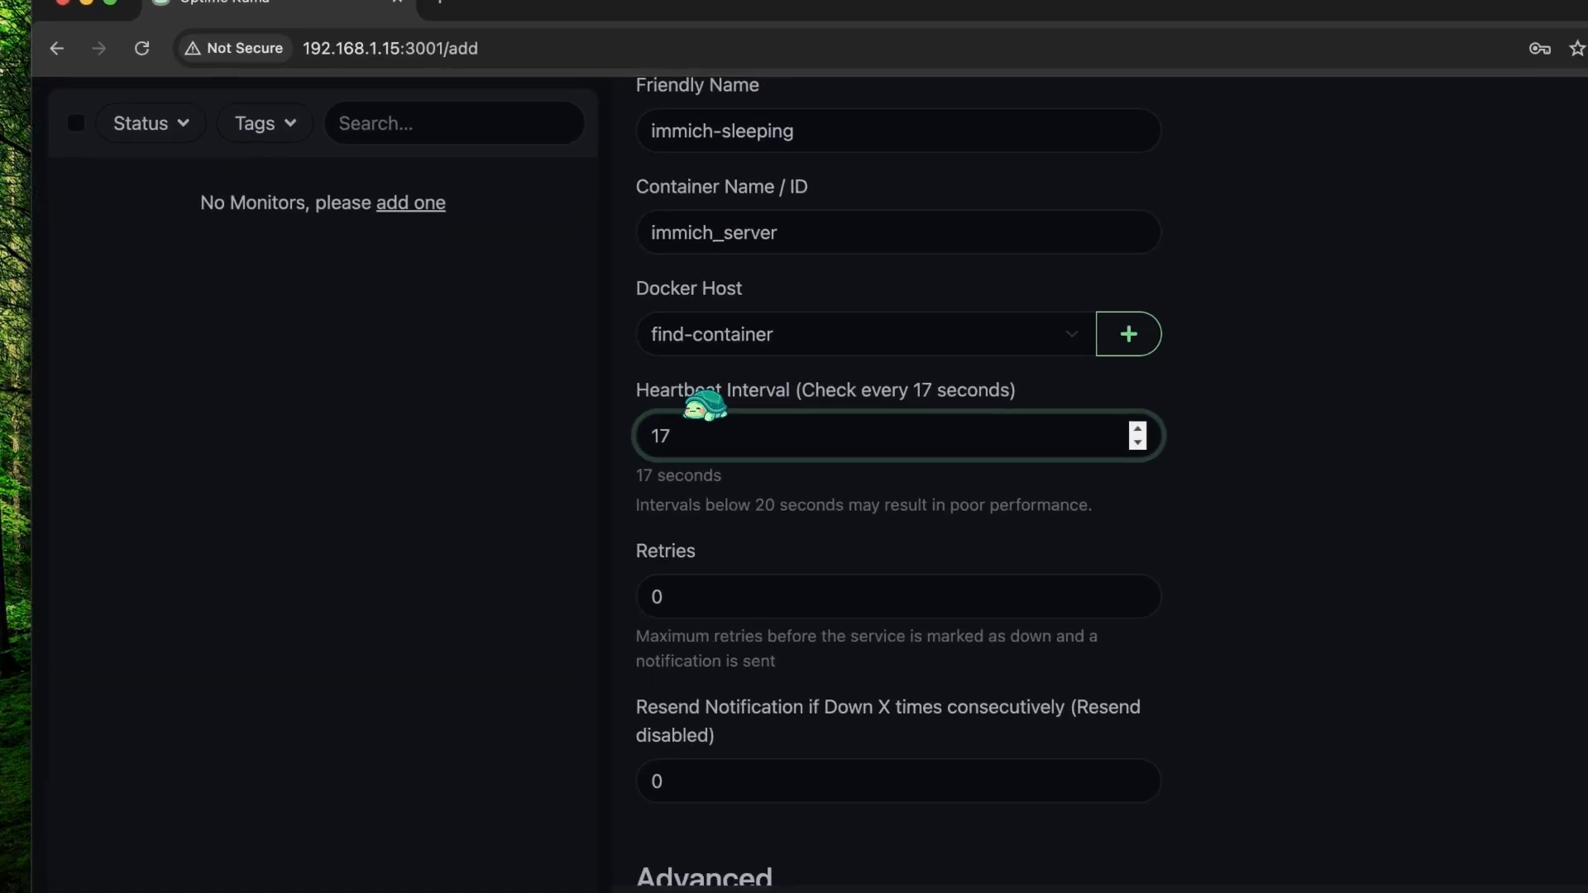
pyautogui.press('BackSpace')
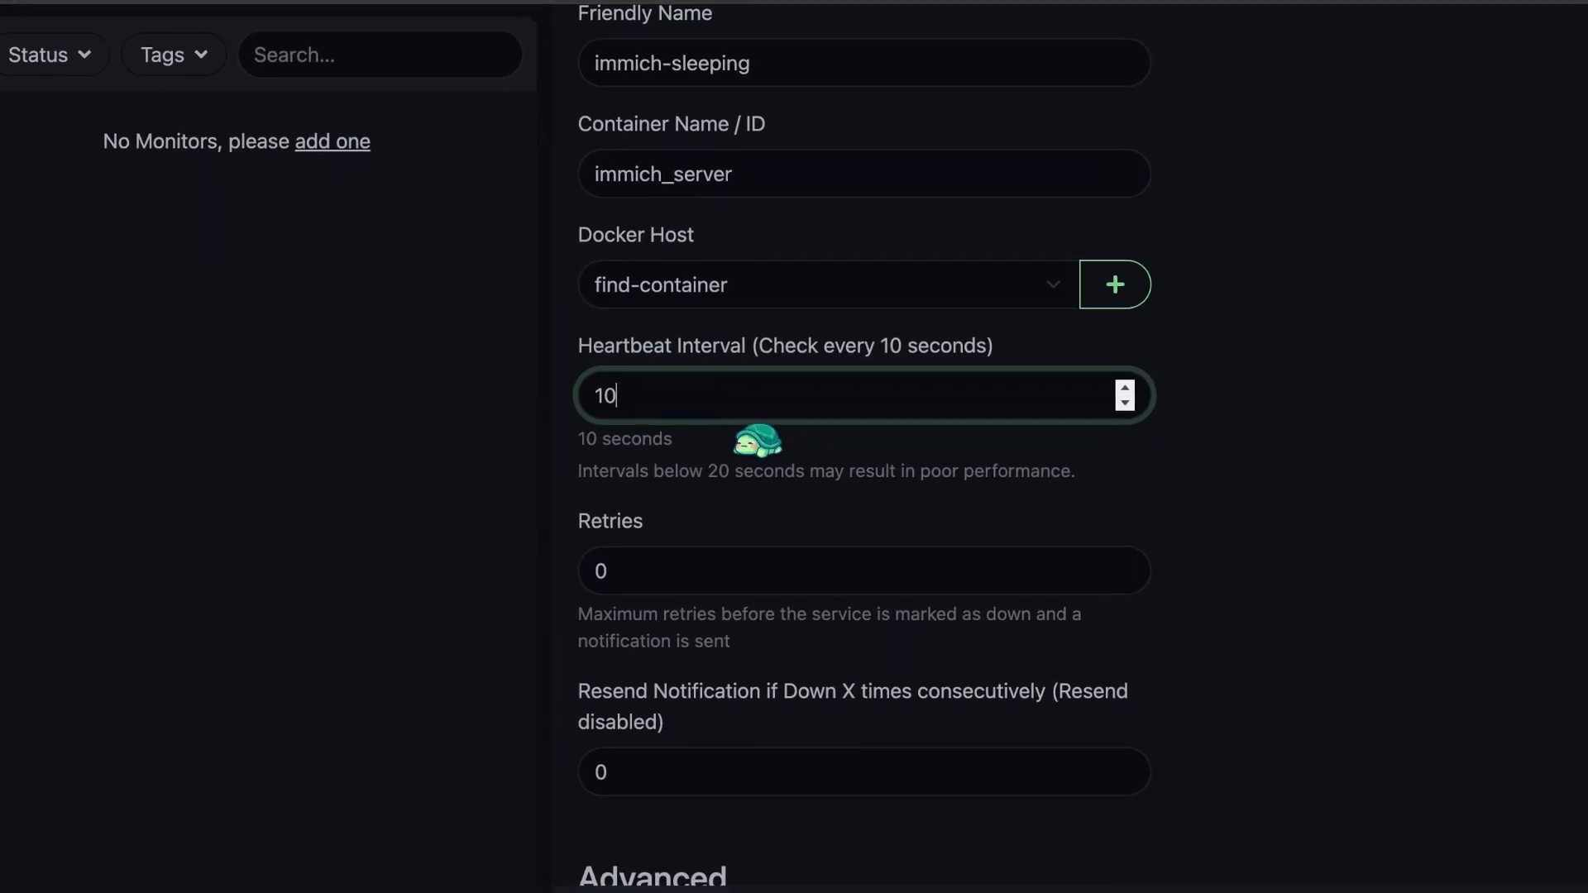
pyautogui.click(817, 489)
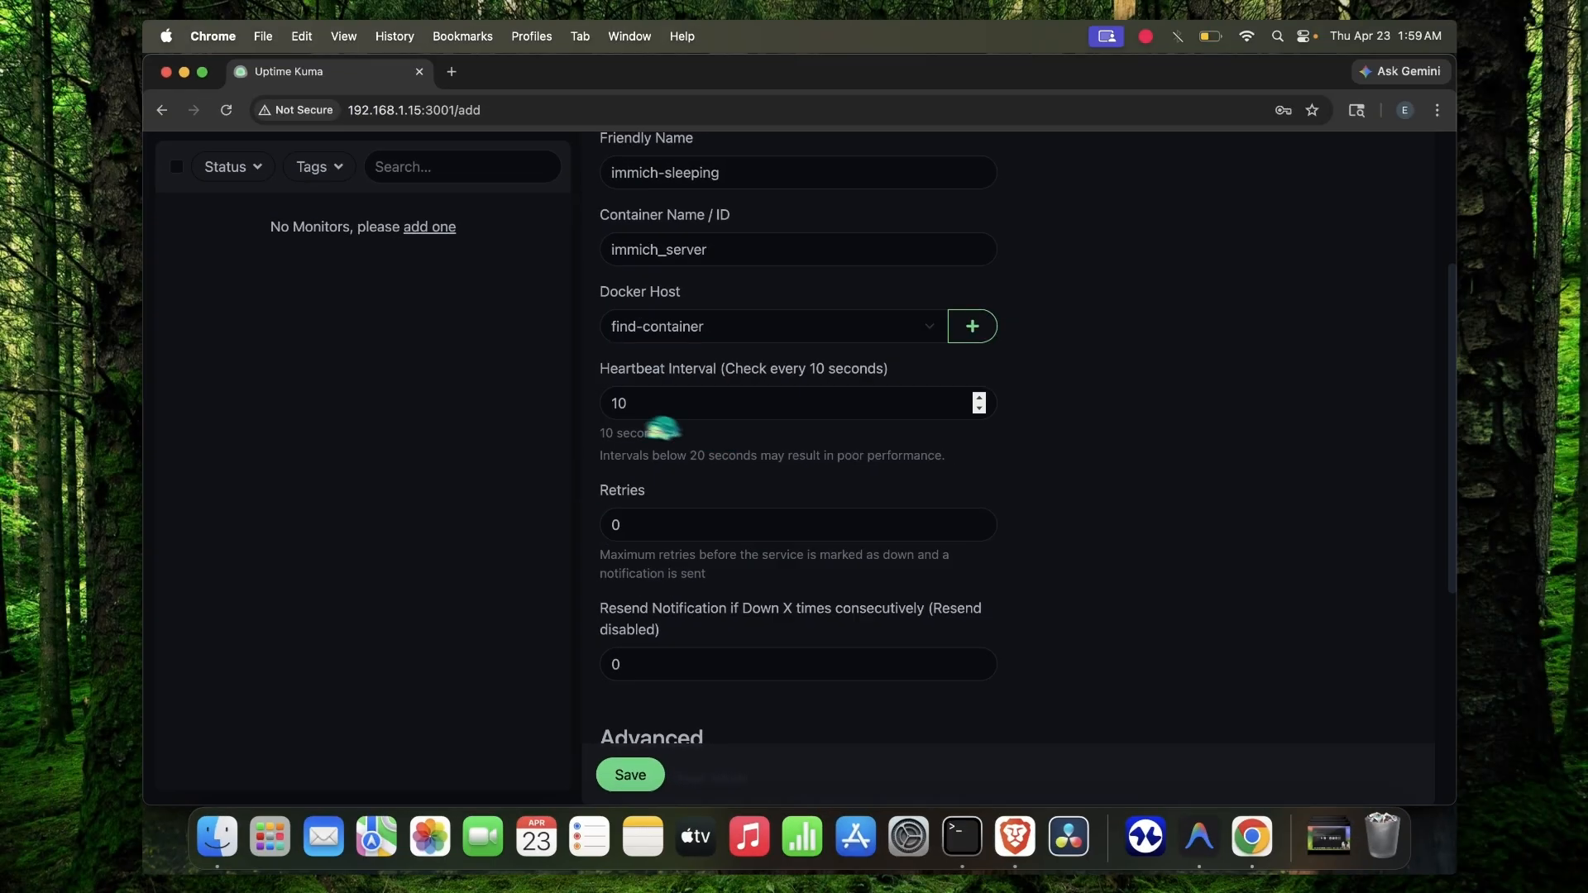
# Review the remaining monitor settings, then save the immich-sleeping monitor and accept the interval below 20 seconds
pyautogui.scroll(-5, 678, 447)
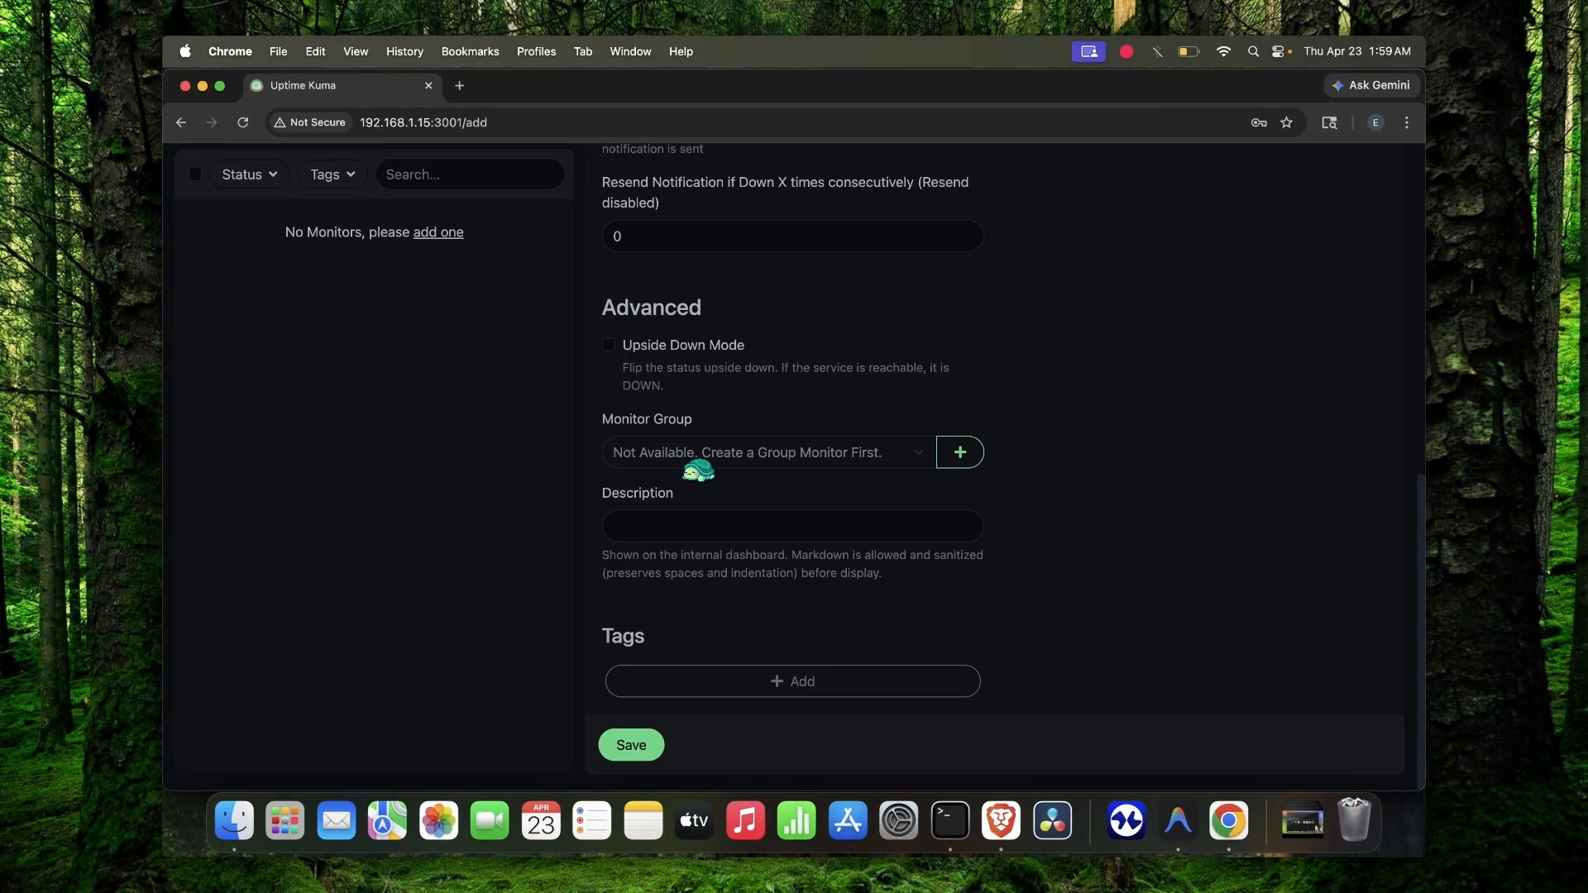
pyautogui.scroll(5, 703, 496)
pyautogui.scroll(4, 709, 519)
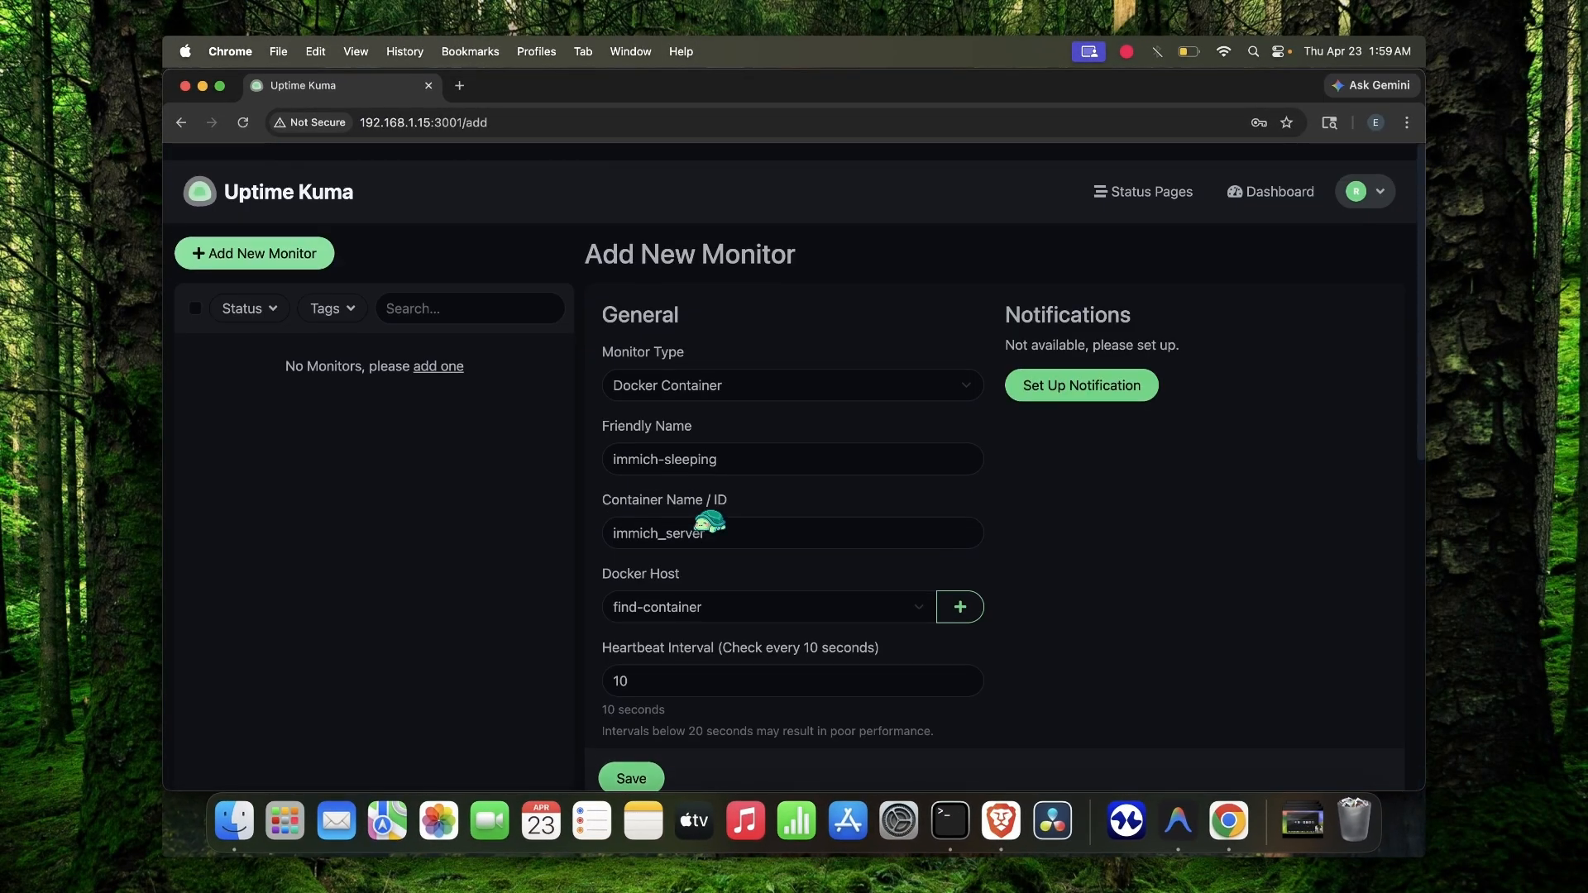
pyautogui.scroll(-1, 710, 521)
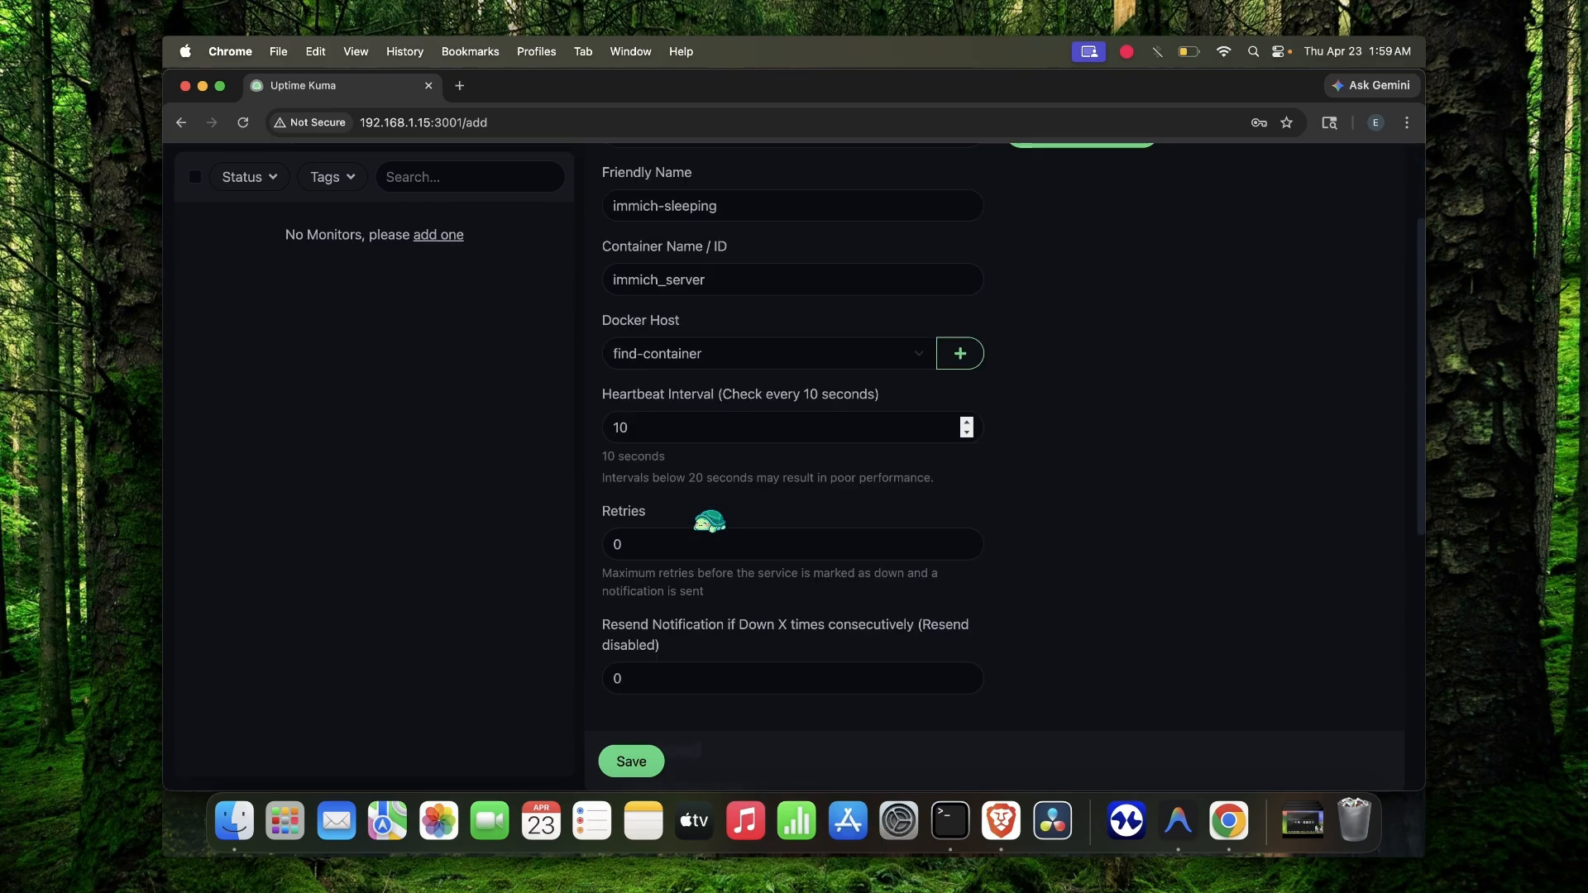
pyautogui.scroll(-5, 709, 521)
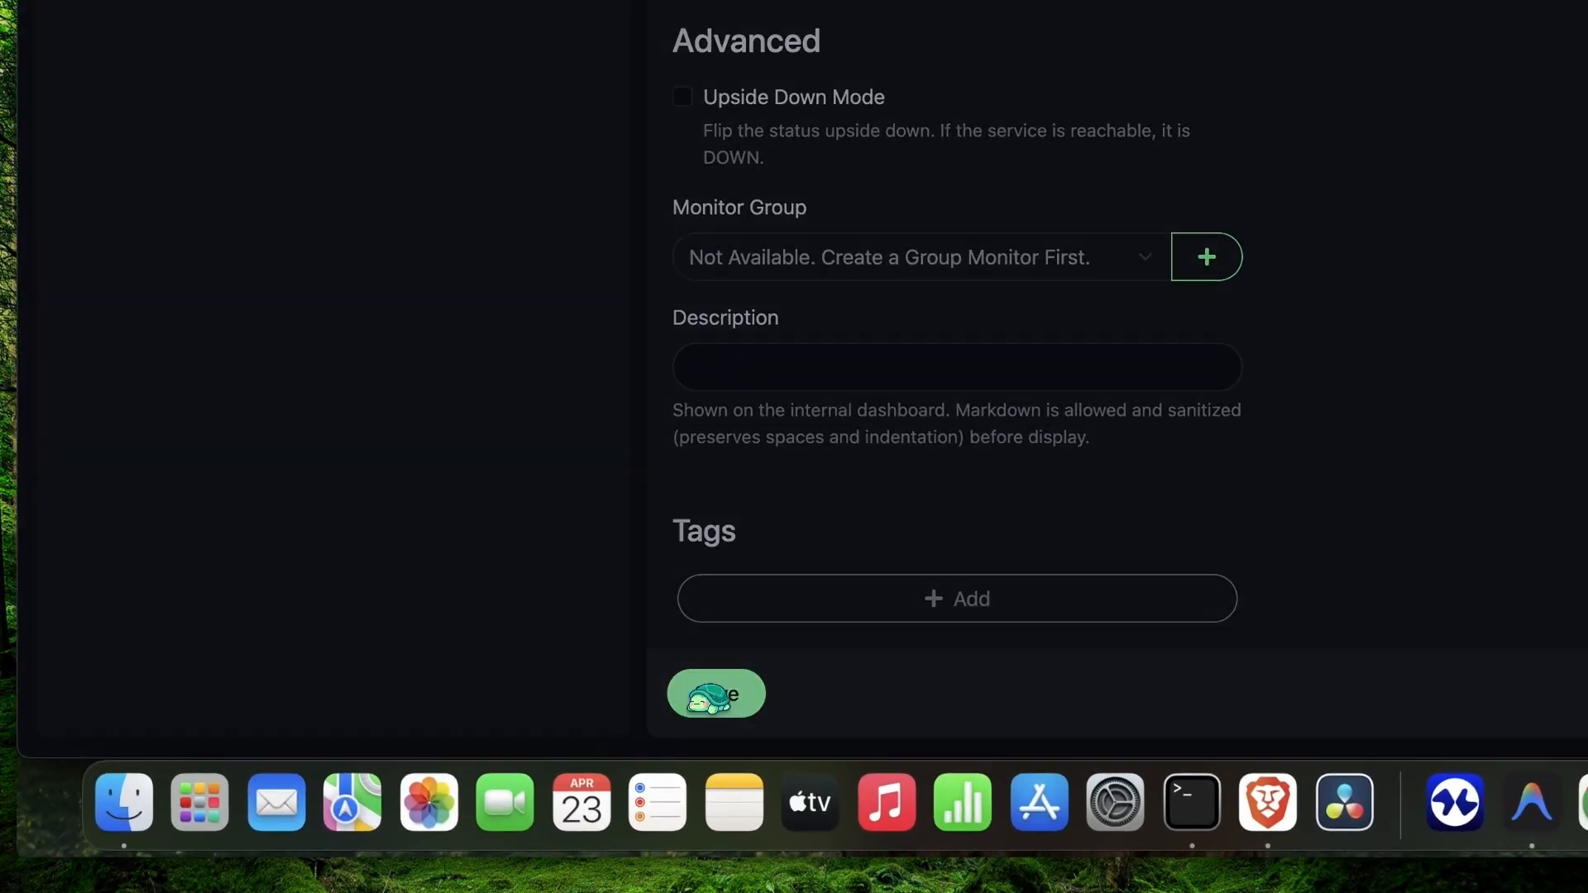
pyautogui.click(711, 695)
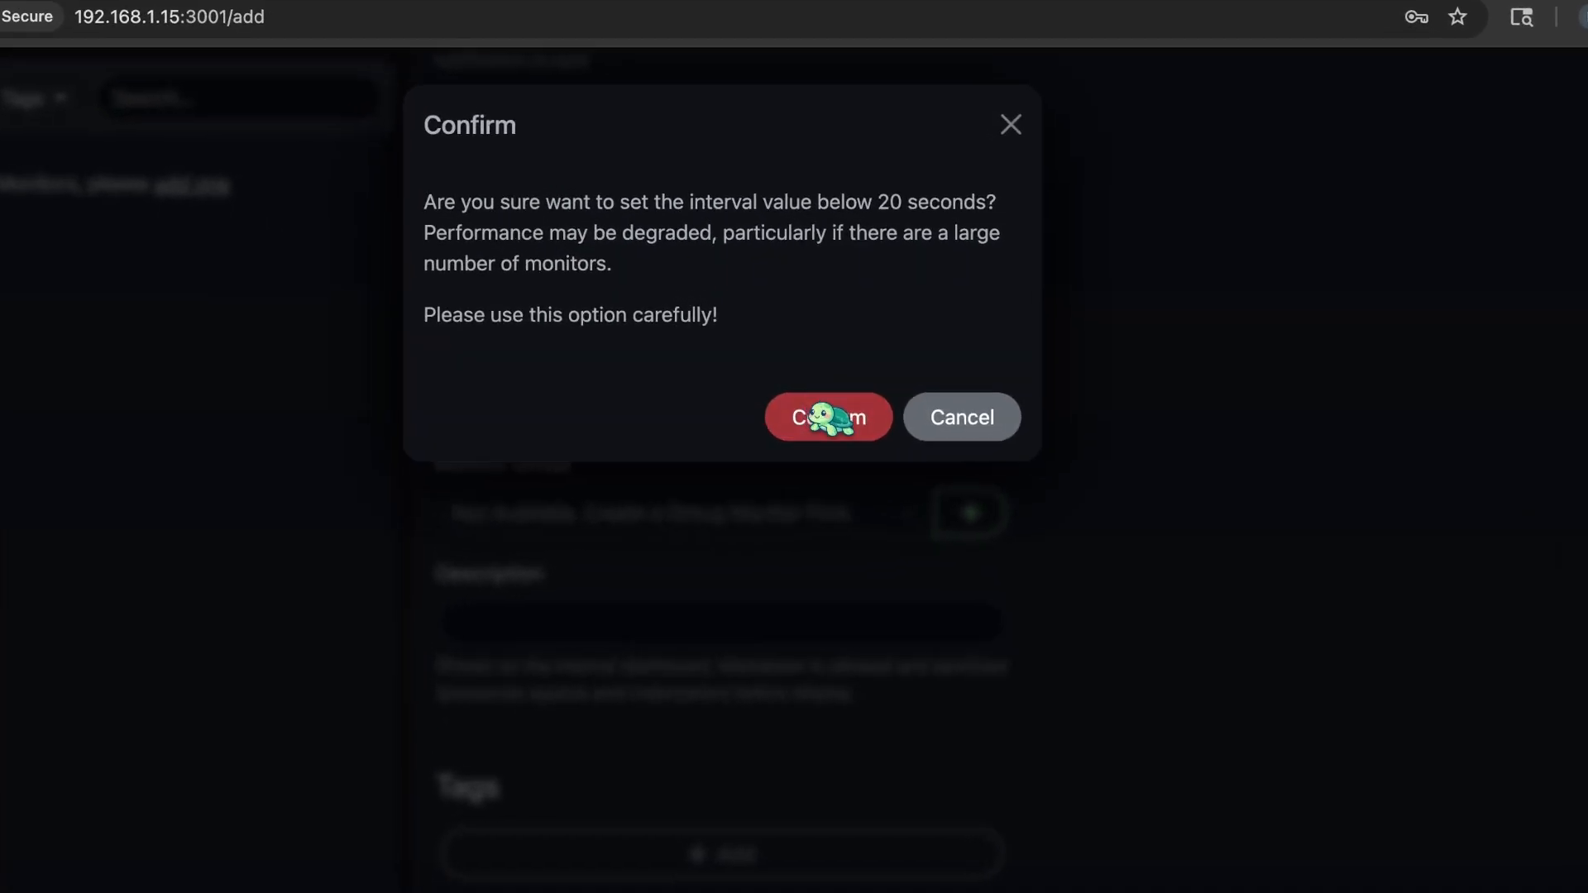
pyautogui.click(855, 394)
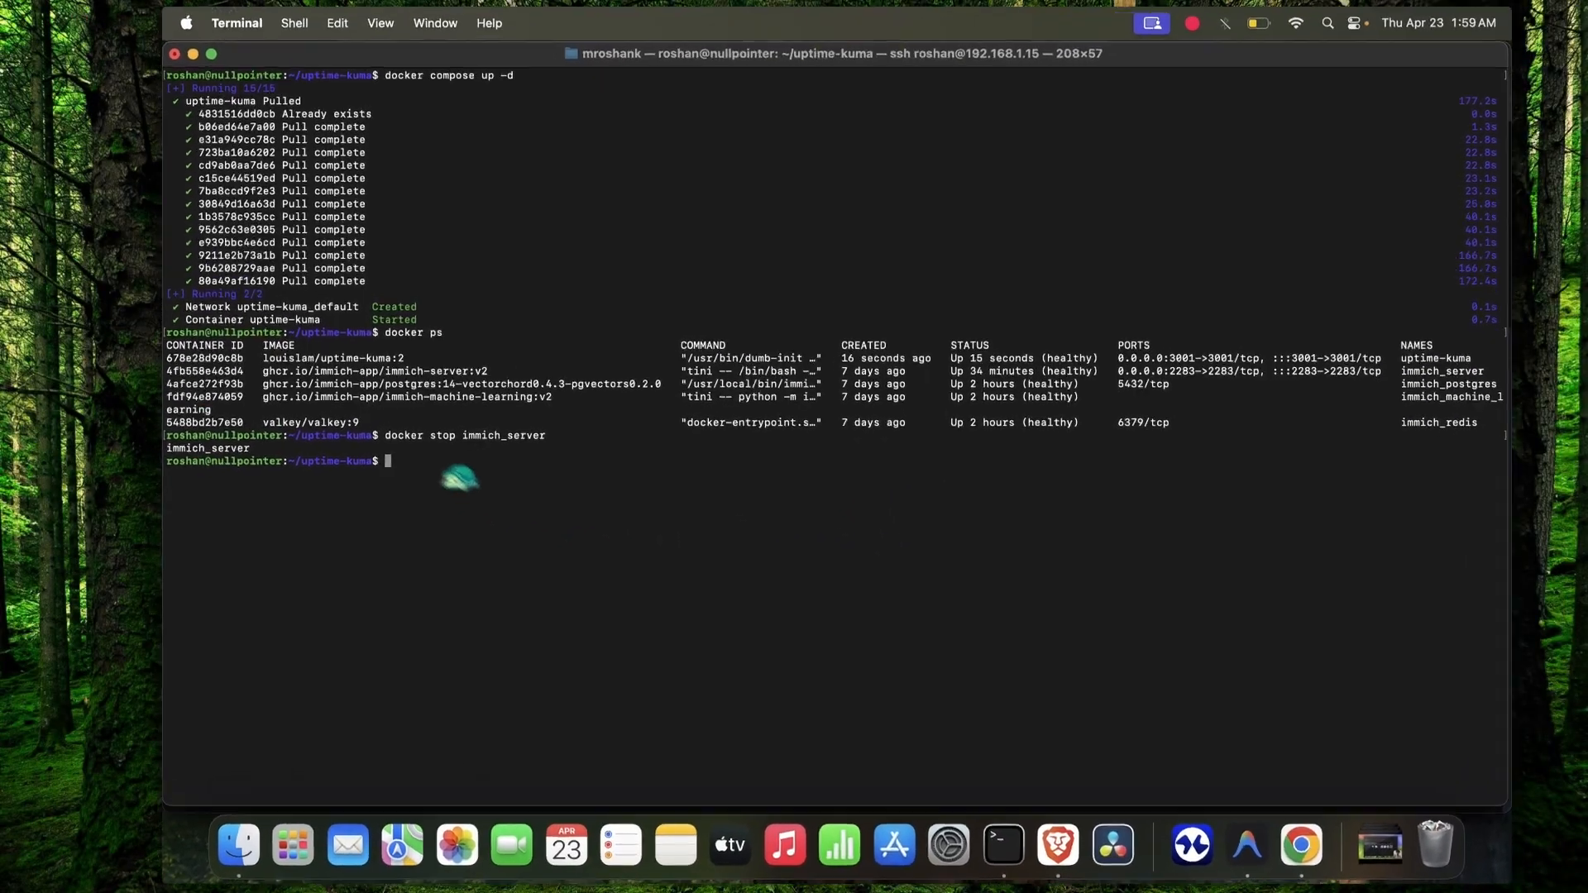
# Start the stopped Immich container in Terminal with docker start immich_server, and return to the monitor's dashboard in Chrome
pyautogui.moveTo(386, 435); pyautogui.dragTo(475, 435)
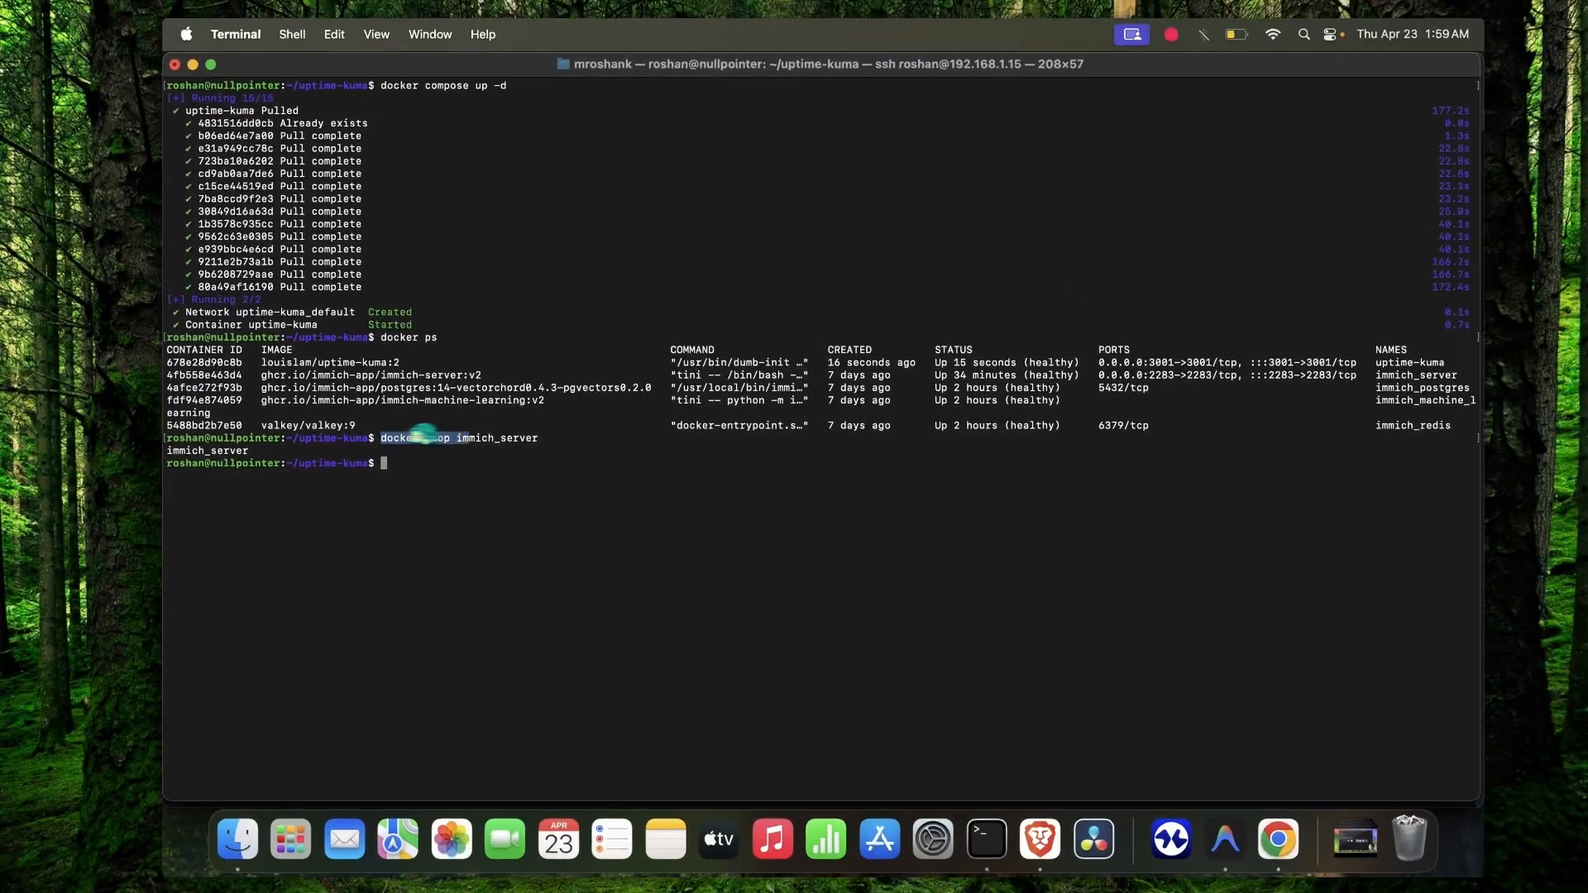
pyautogui.click(433, 493)
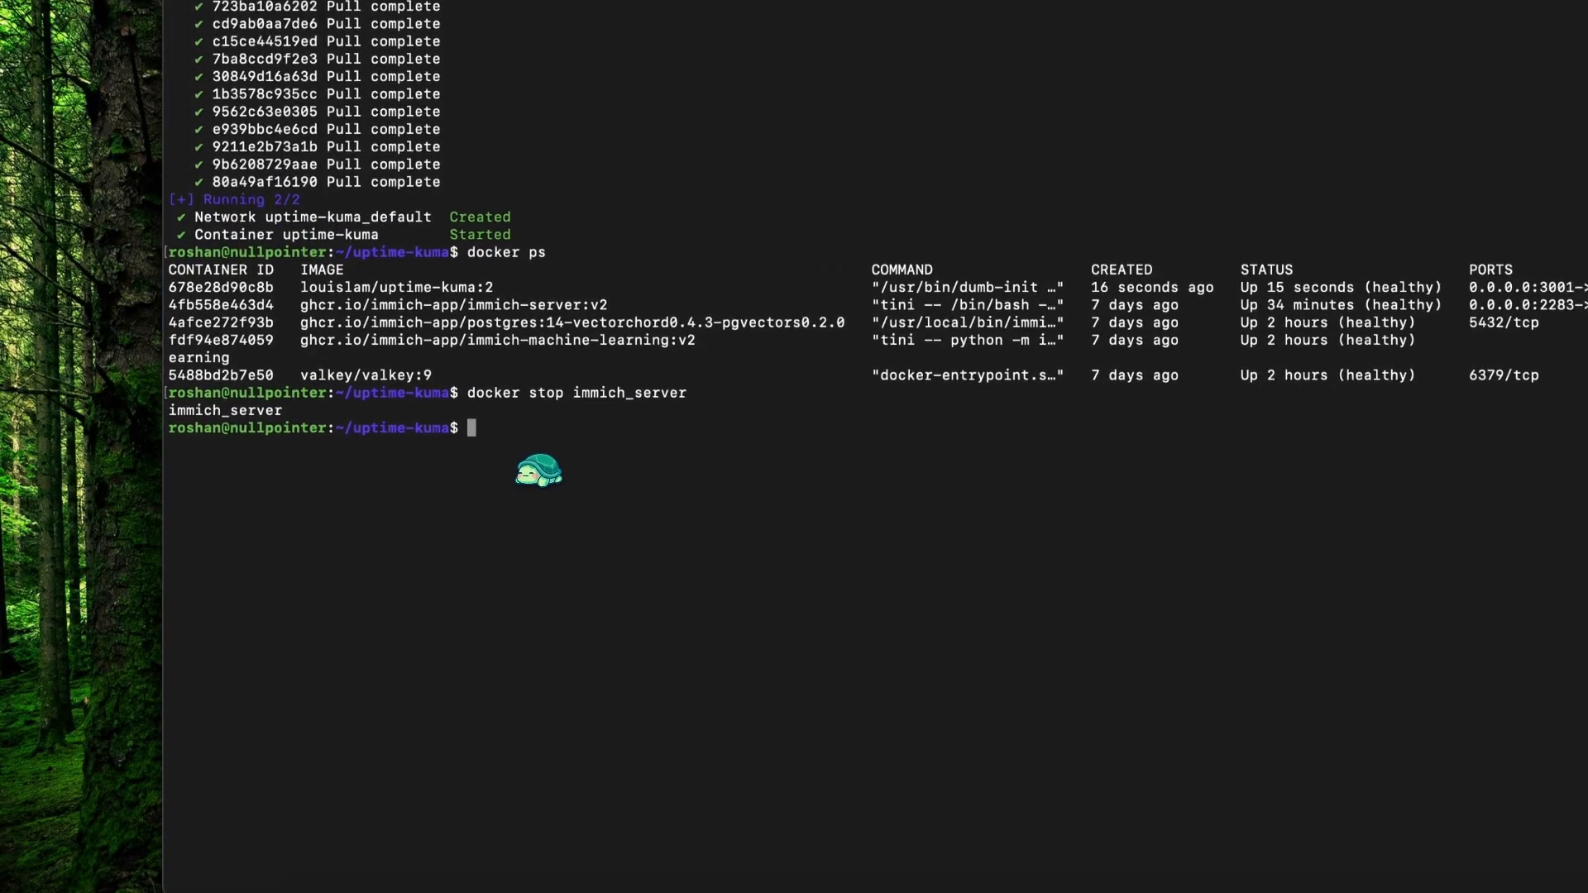
pyautogui.write('docker start immich_server')
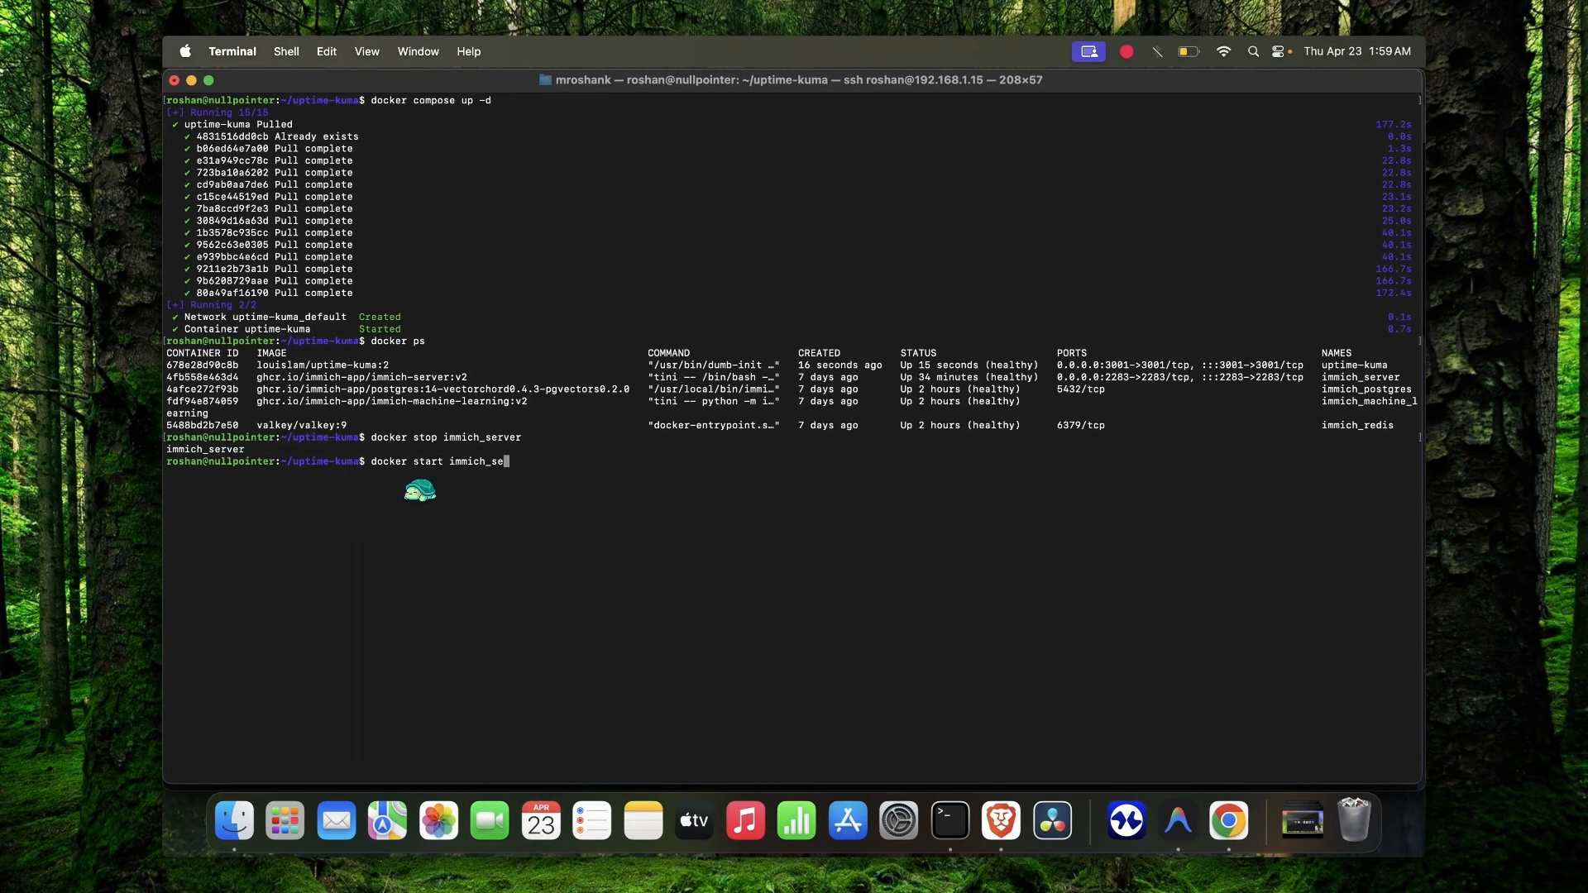
pyautogui.press('super+Tab')
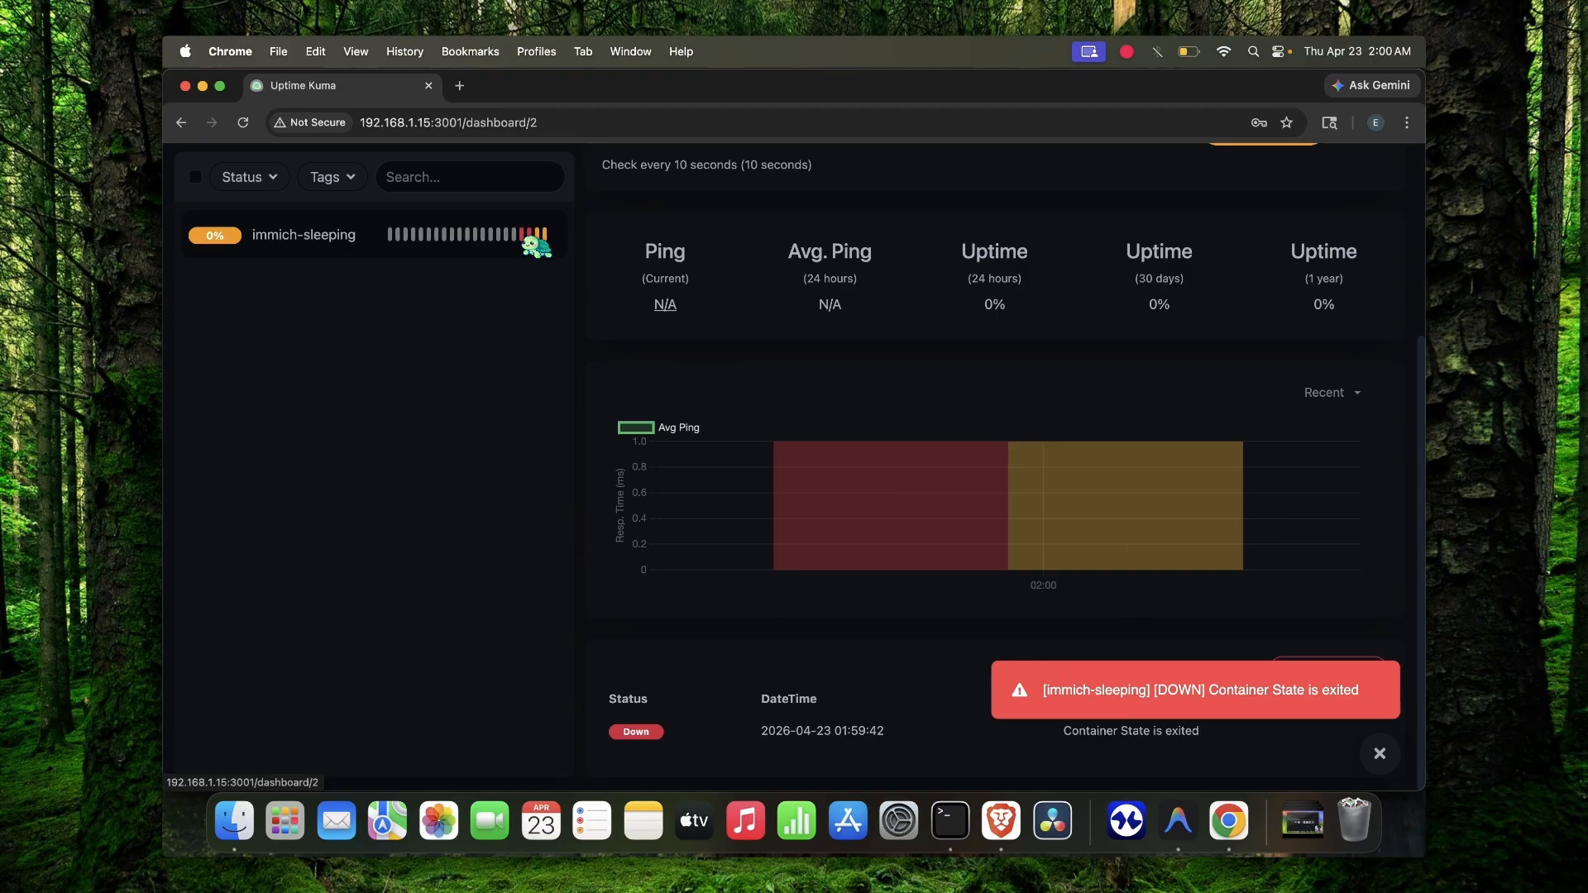
# Examine the immich-sleeping monitor's heartbeat bars, current status, uptime percentages and response time chart
pyautogui.scroll(5, 1005, 463)
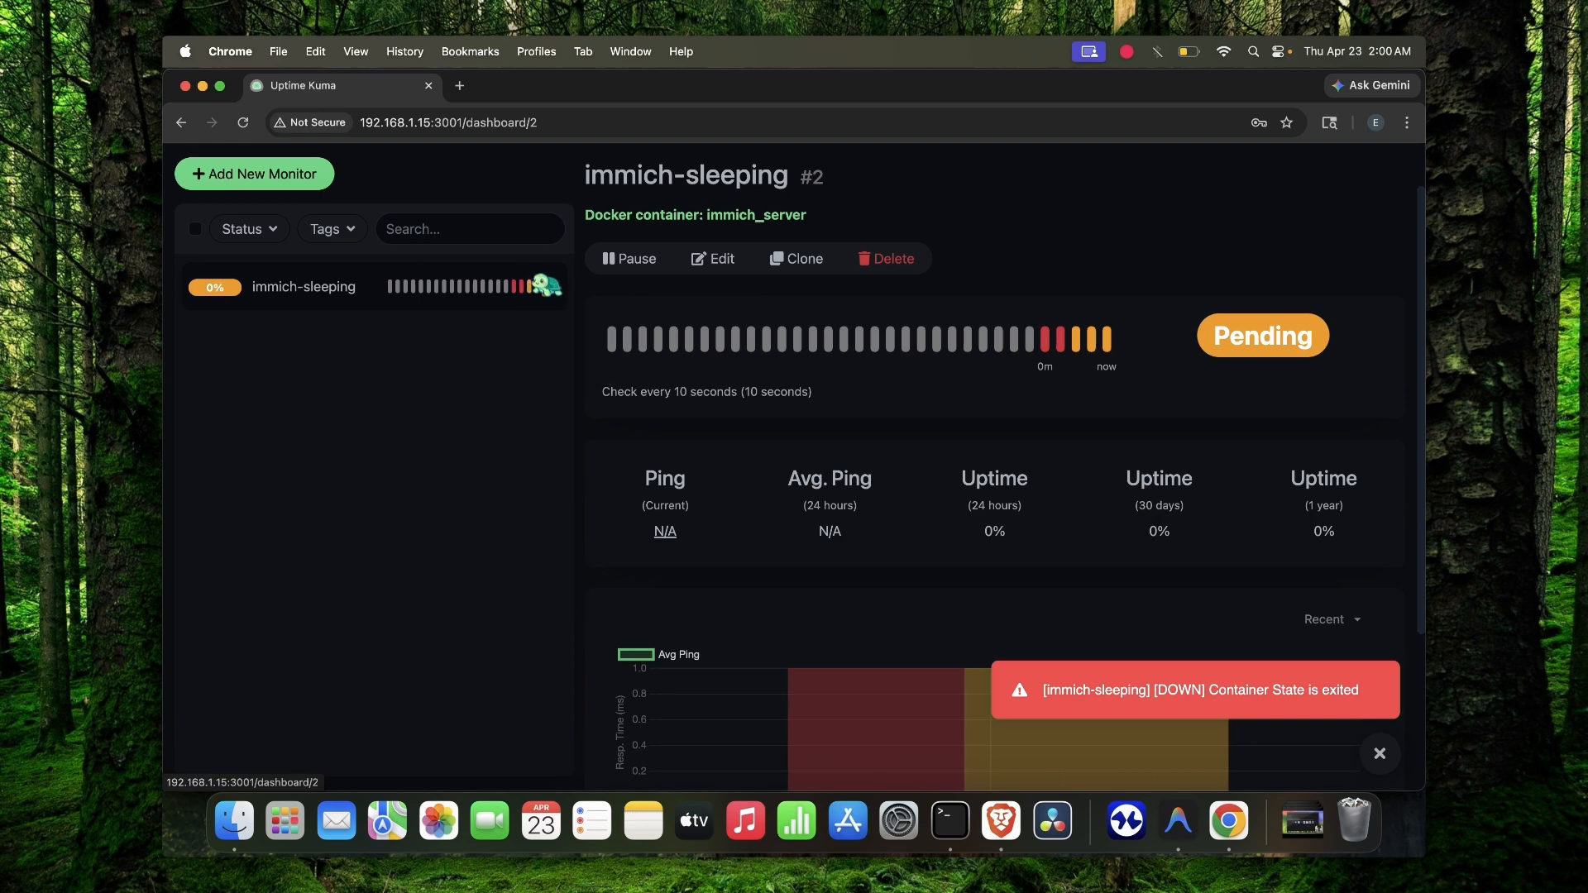
pyautogui.moveTo(530, 284)
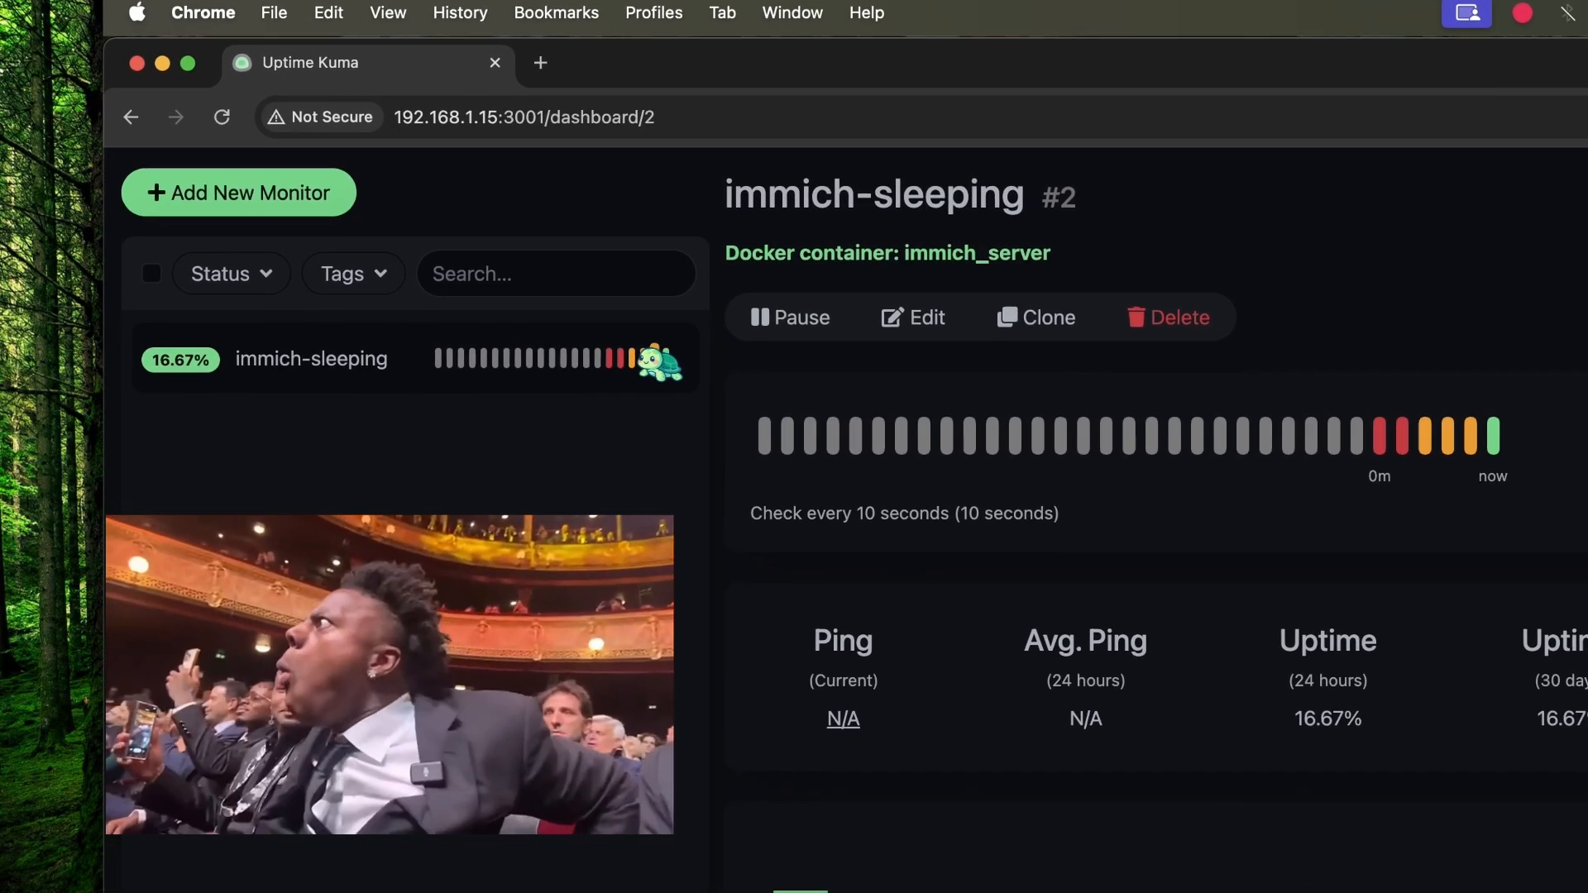
pyautogui.scroll(-4, 1025, 660)
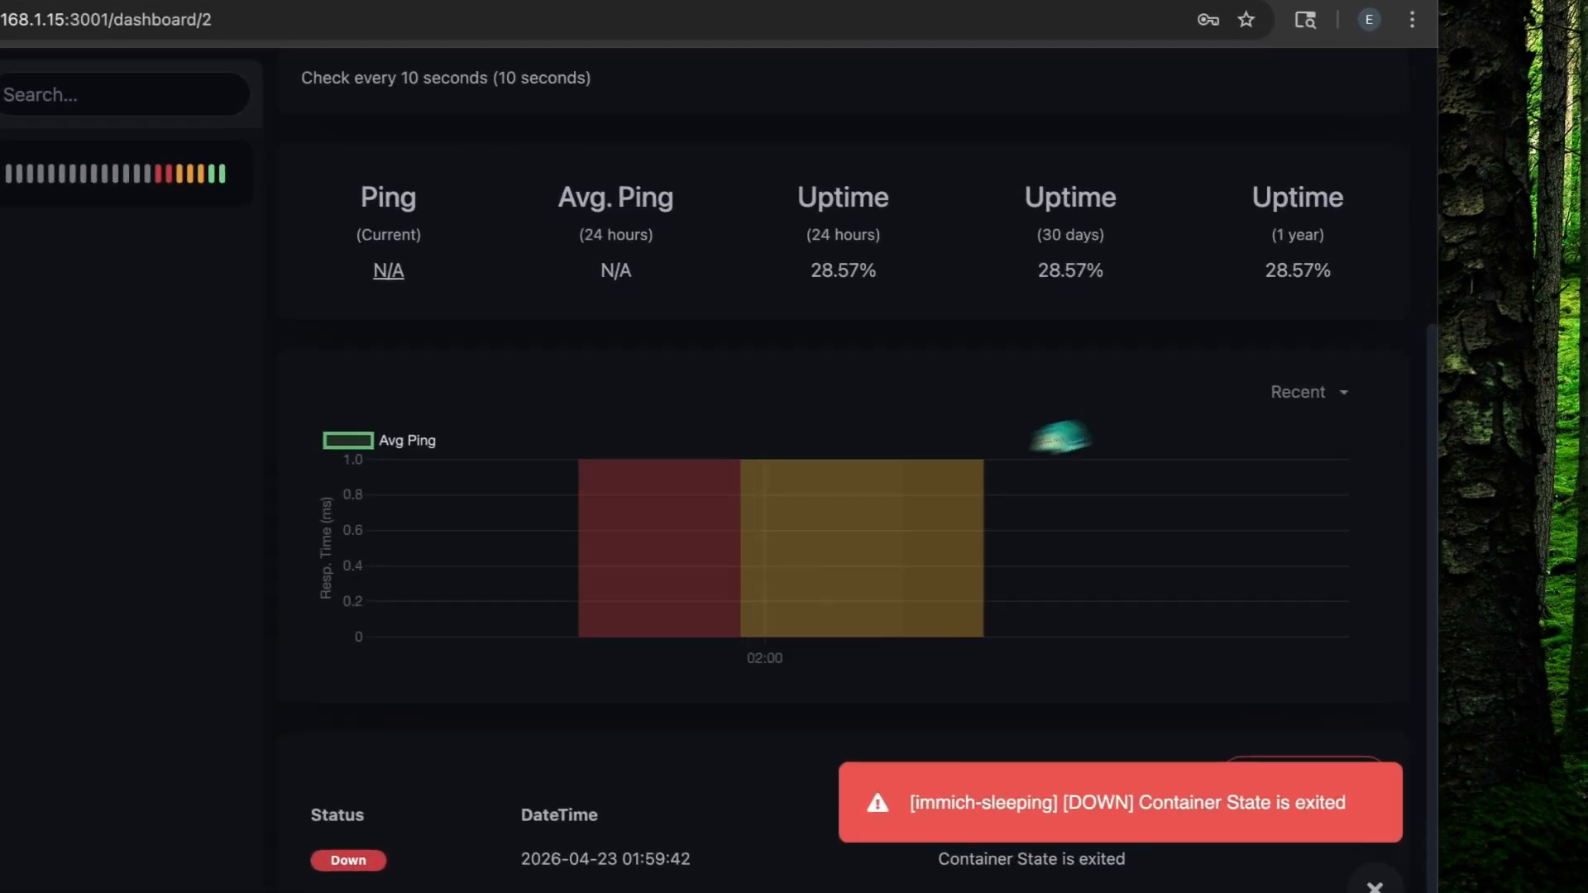
pyautogui.scroll(4, 1138, 426)
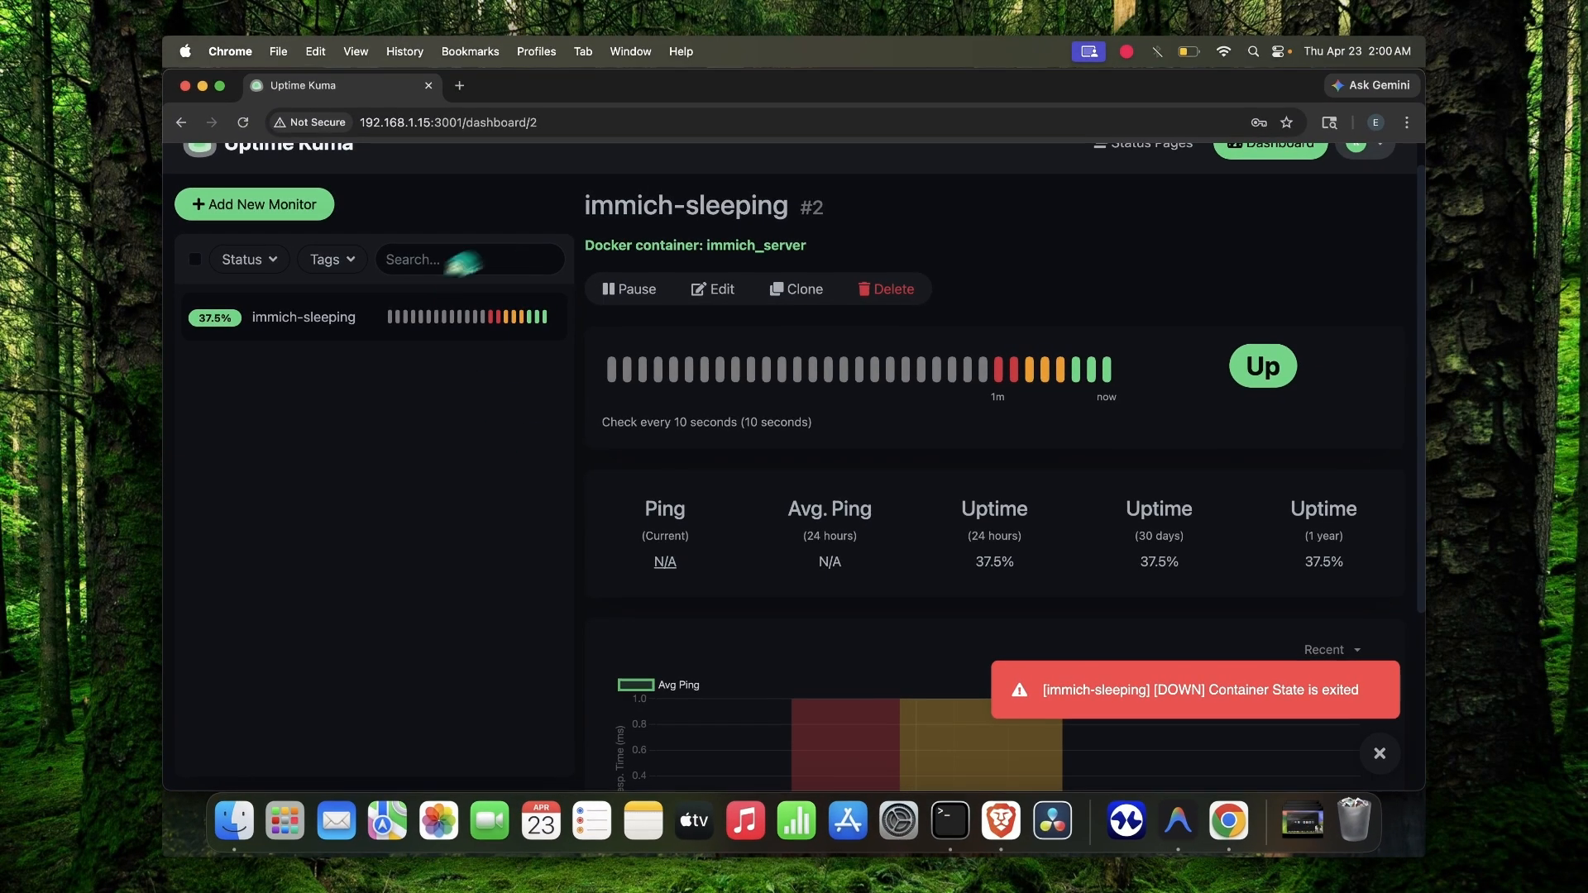
pyautogui.scroll(-4, 487, 462)
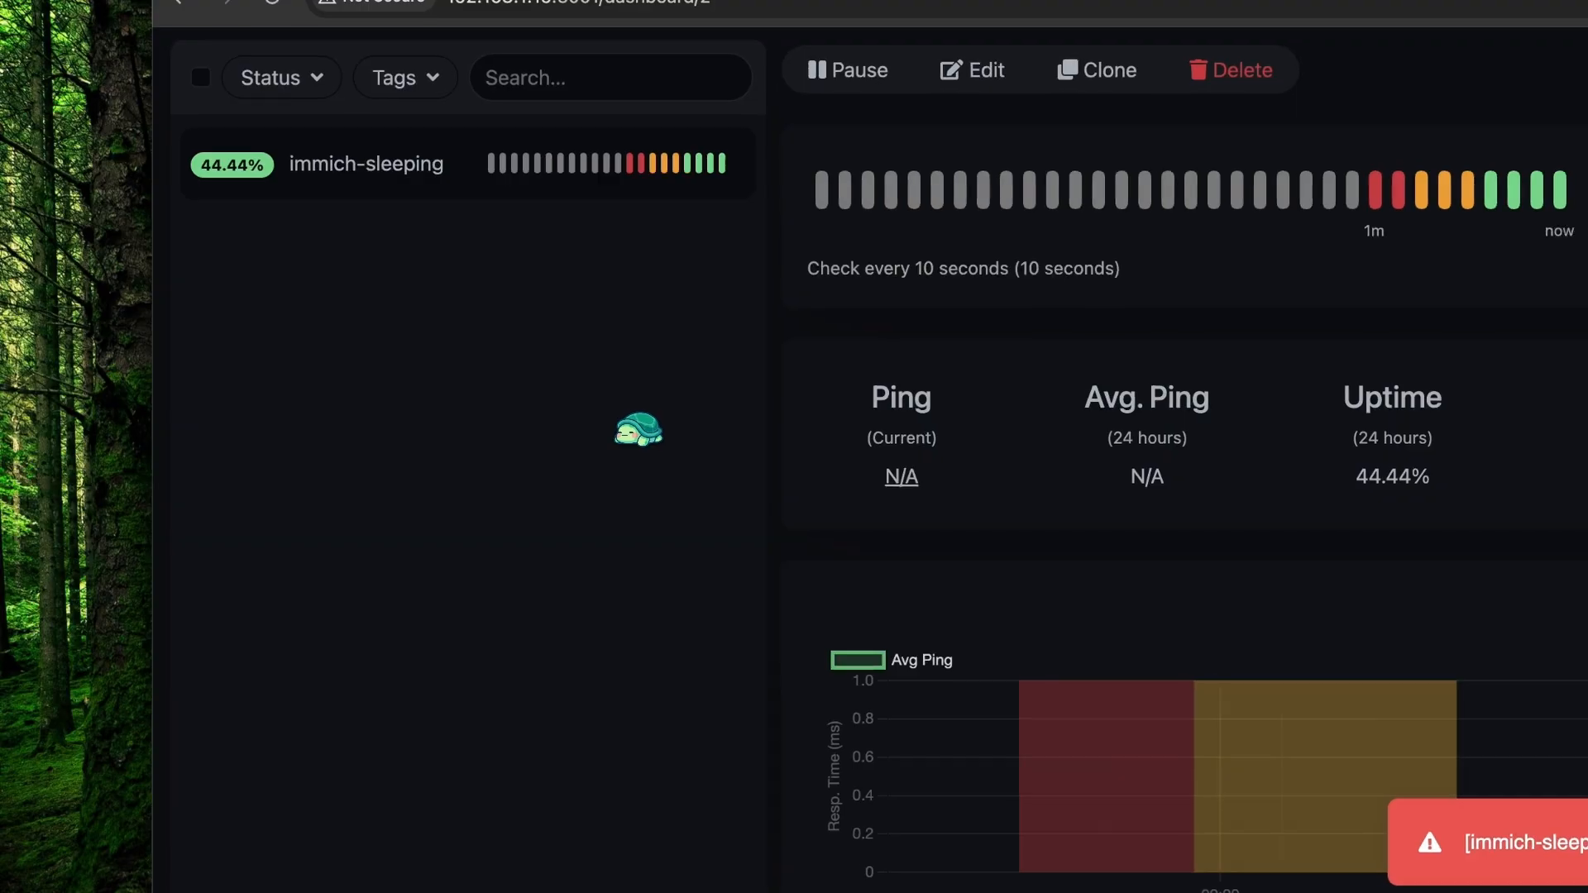
pyautogui.scroll(1, 983, 524)
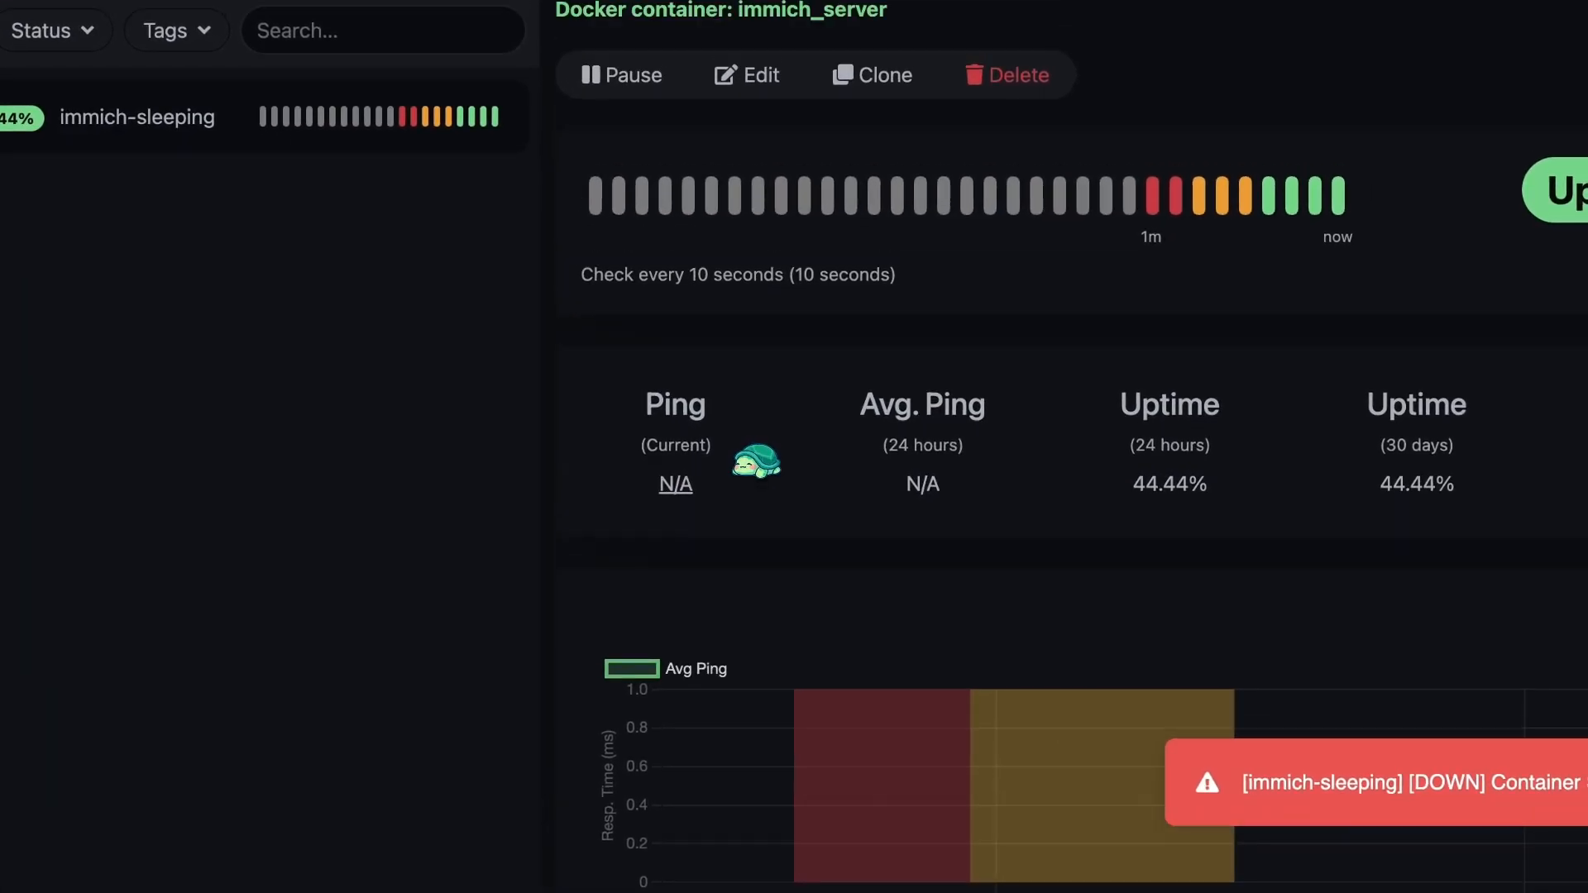
pyautogui.scroll(-2, 982, 524)
pyautogui.scroll(3, 756, 461)
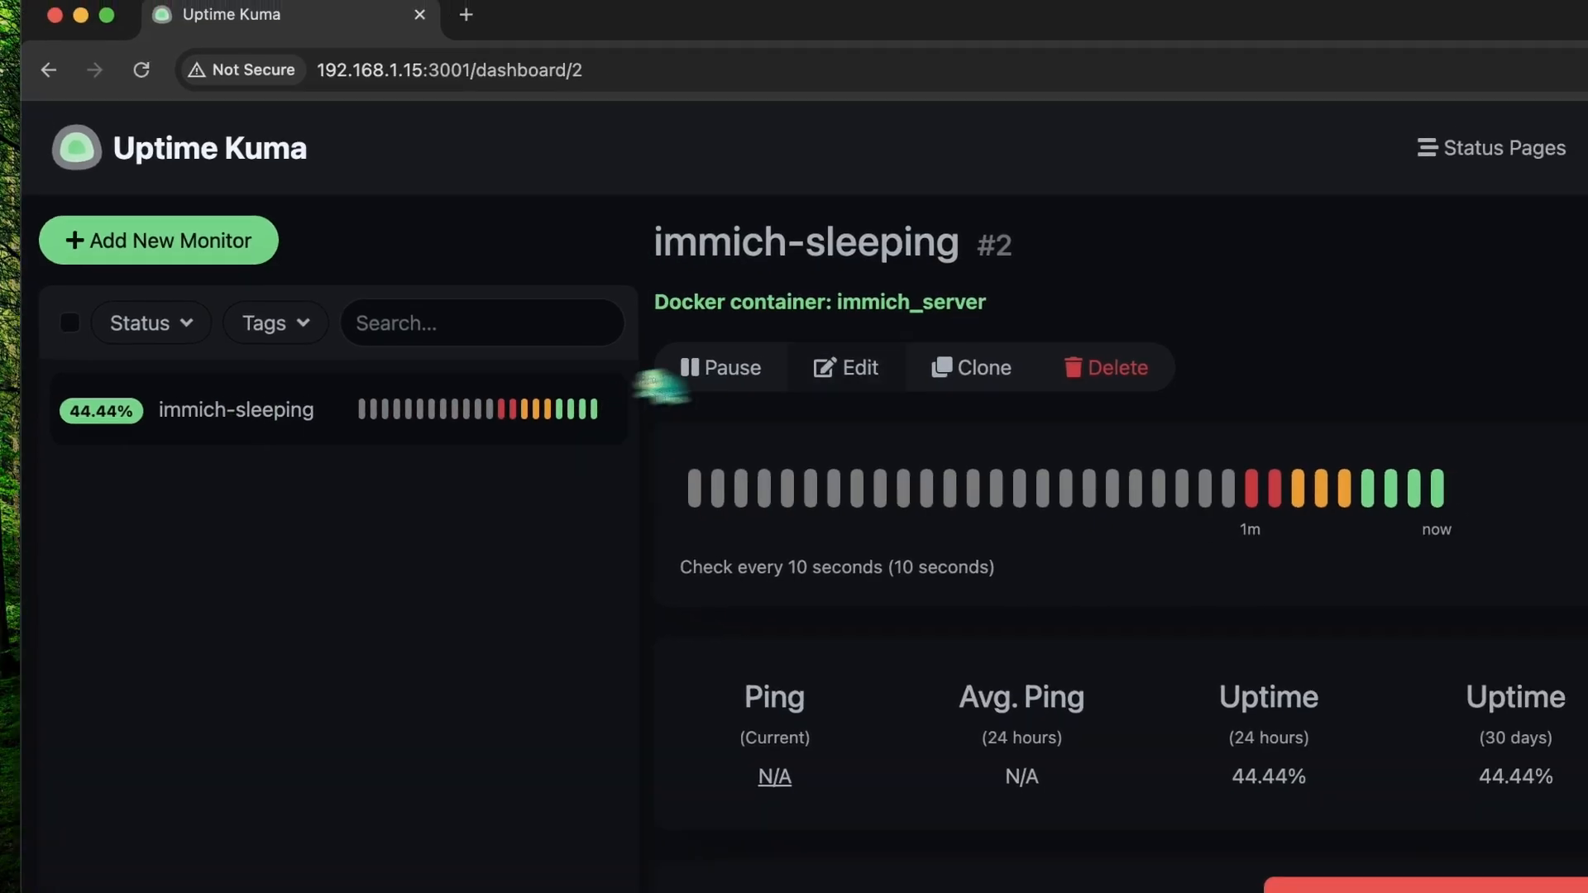
# Open the immich-sleeping monitor for editing and start a Telegram notification with the friendly name tg-noti
pyautogui.click(749, 385)
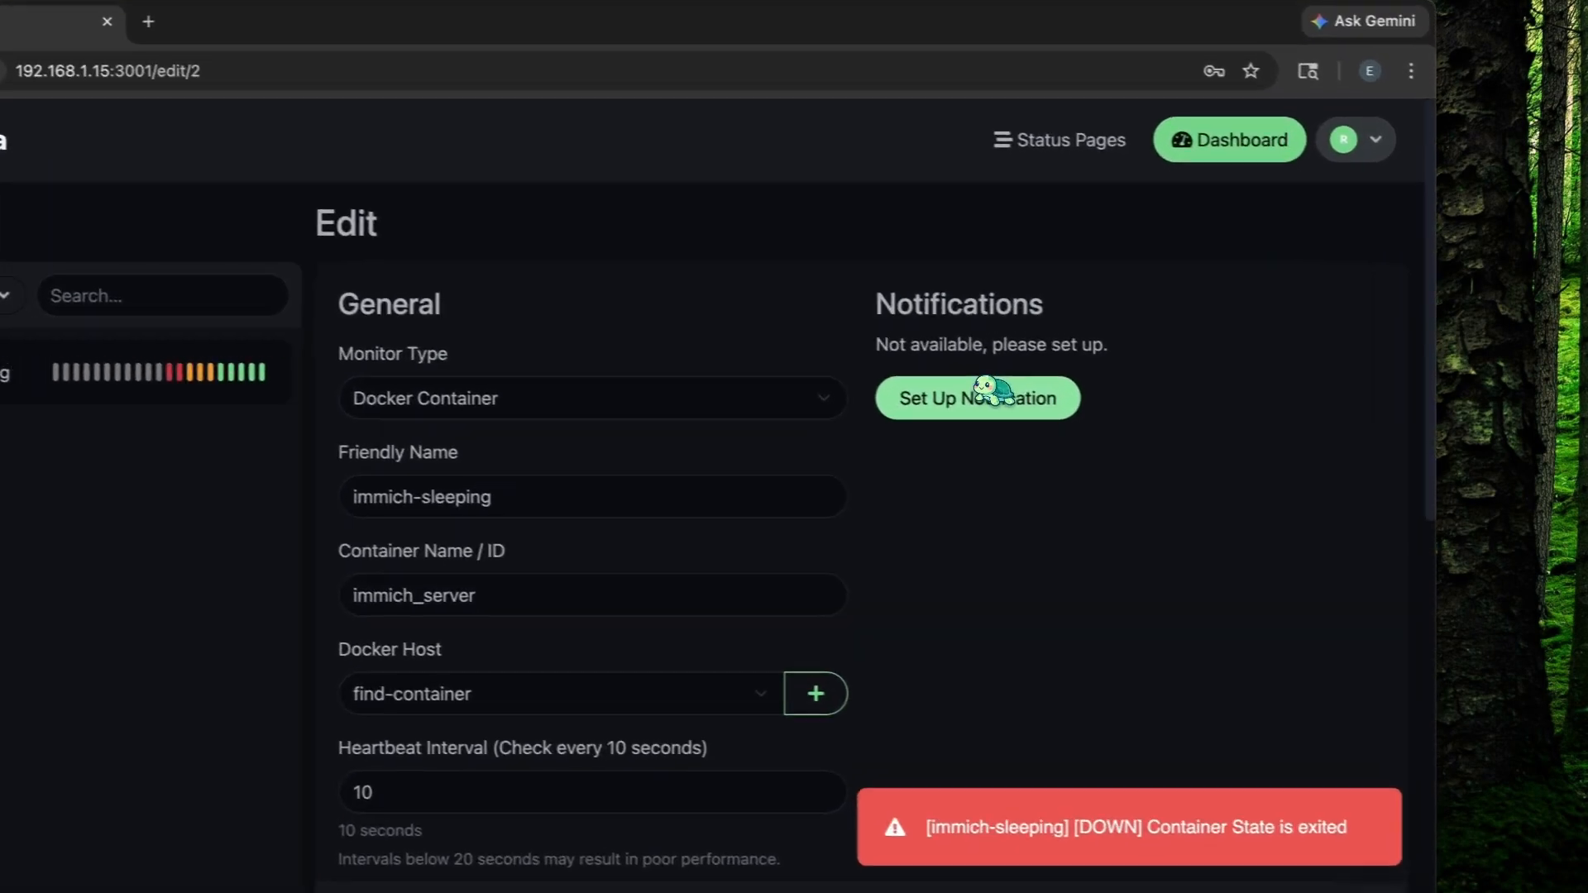
pyautogui.click(1090, 367)
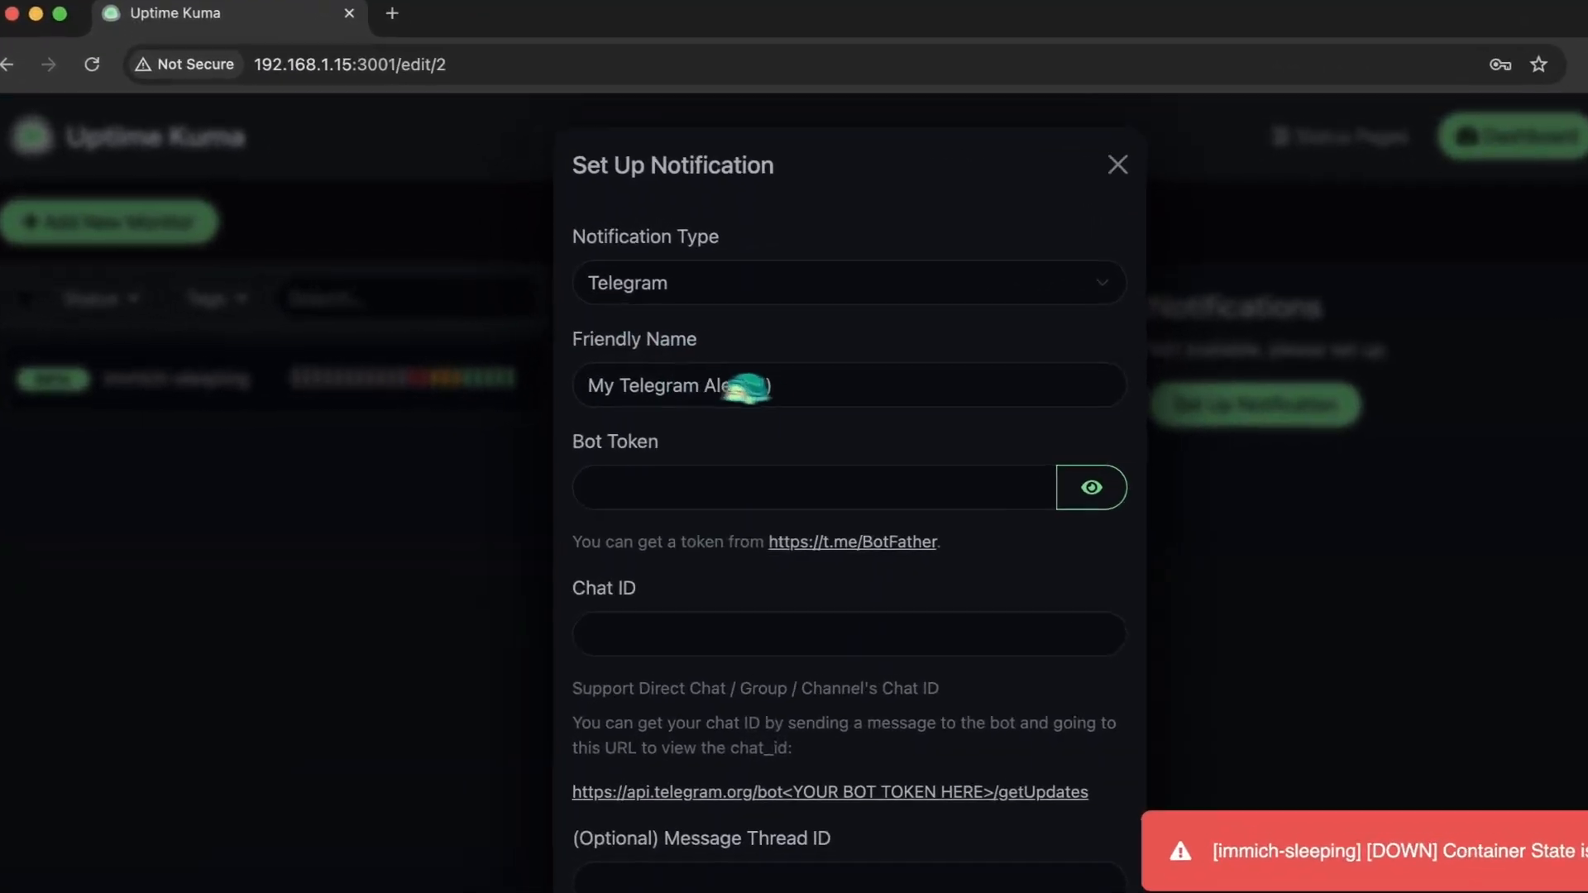
pyautogui.click(769, 360)
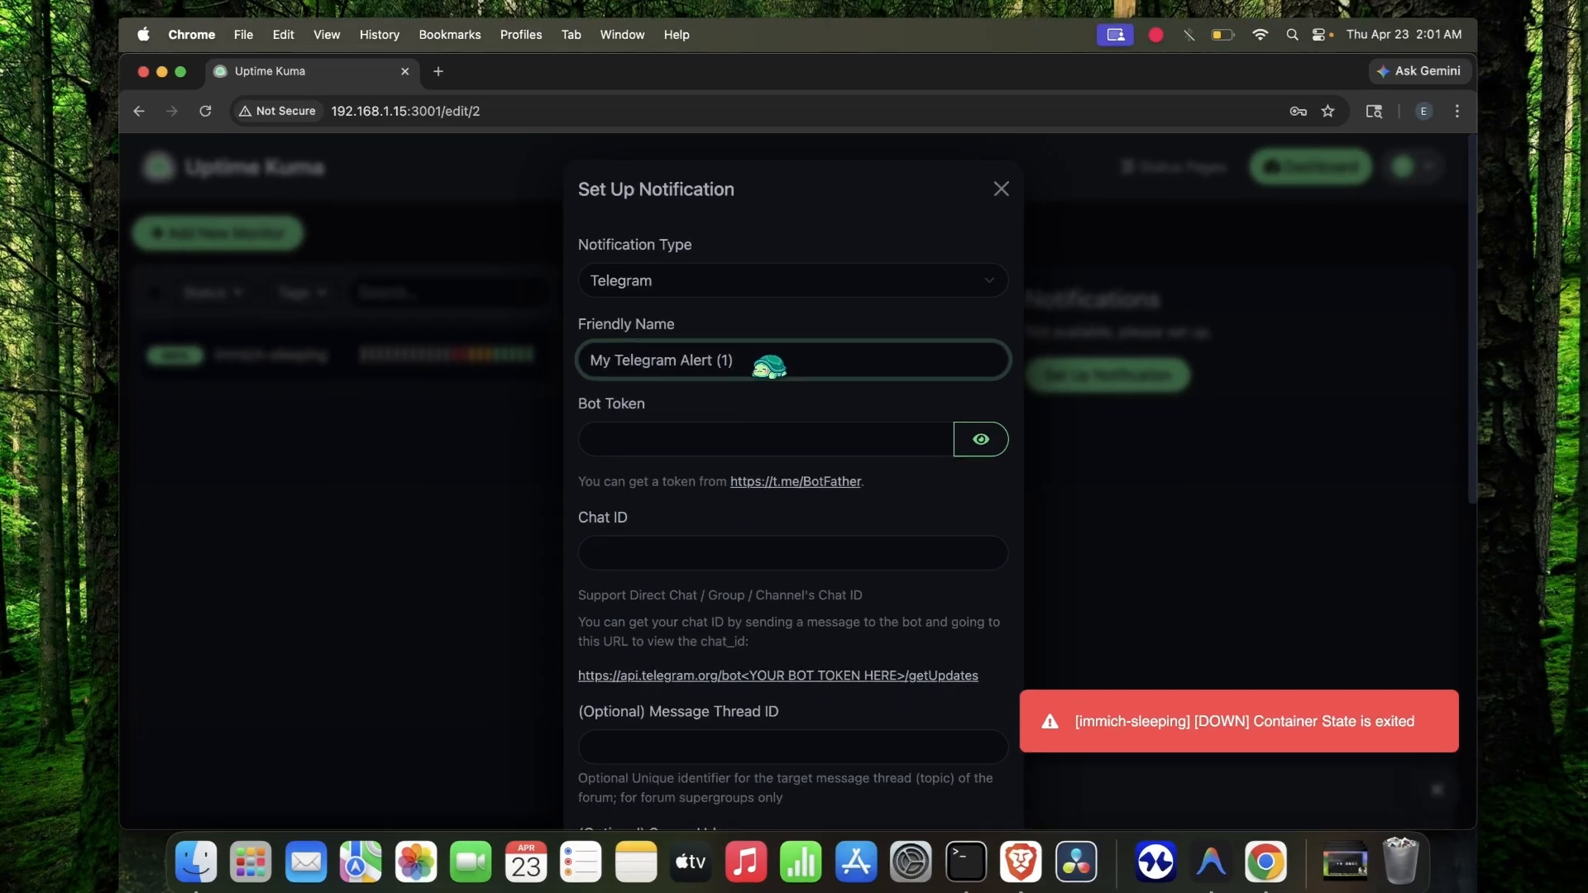
pyautogui.press('super+a')
pyautogui.press('BackSpace')
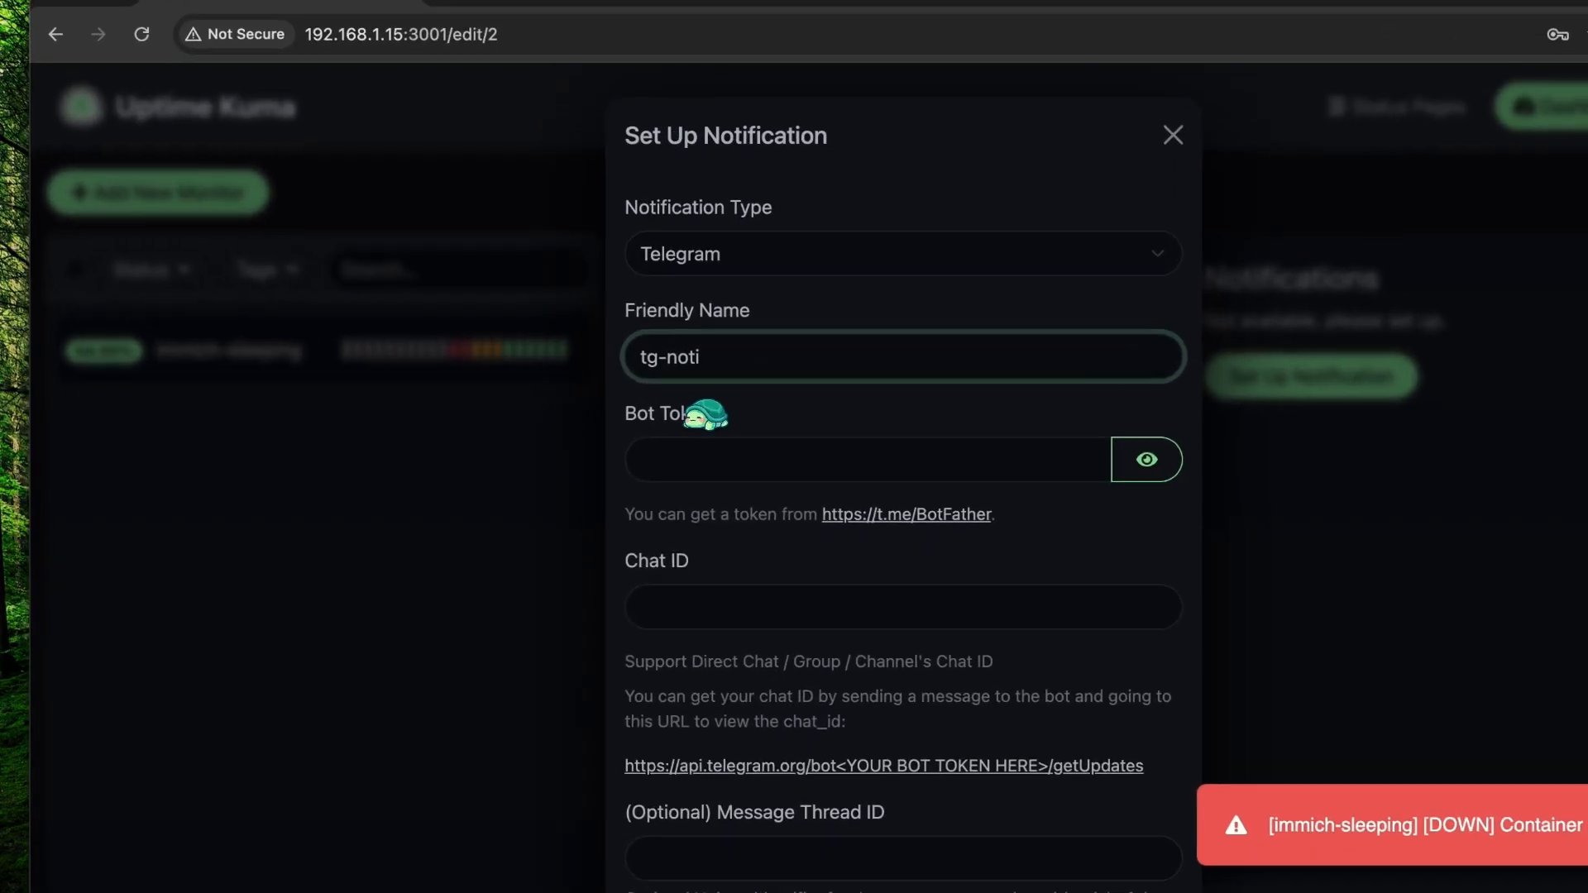
pyautogui.click(613, 395)
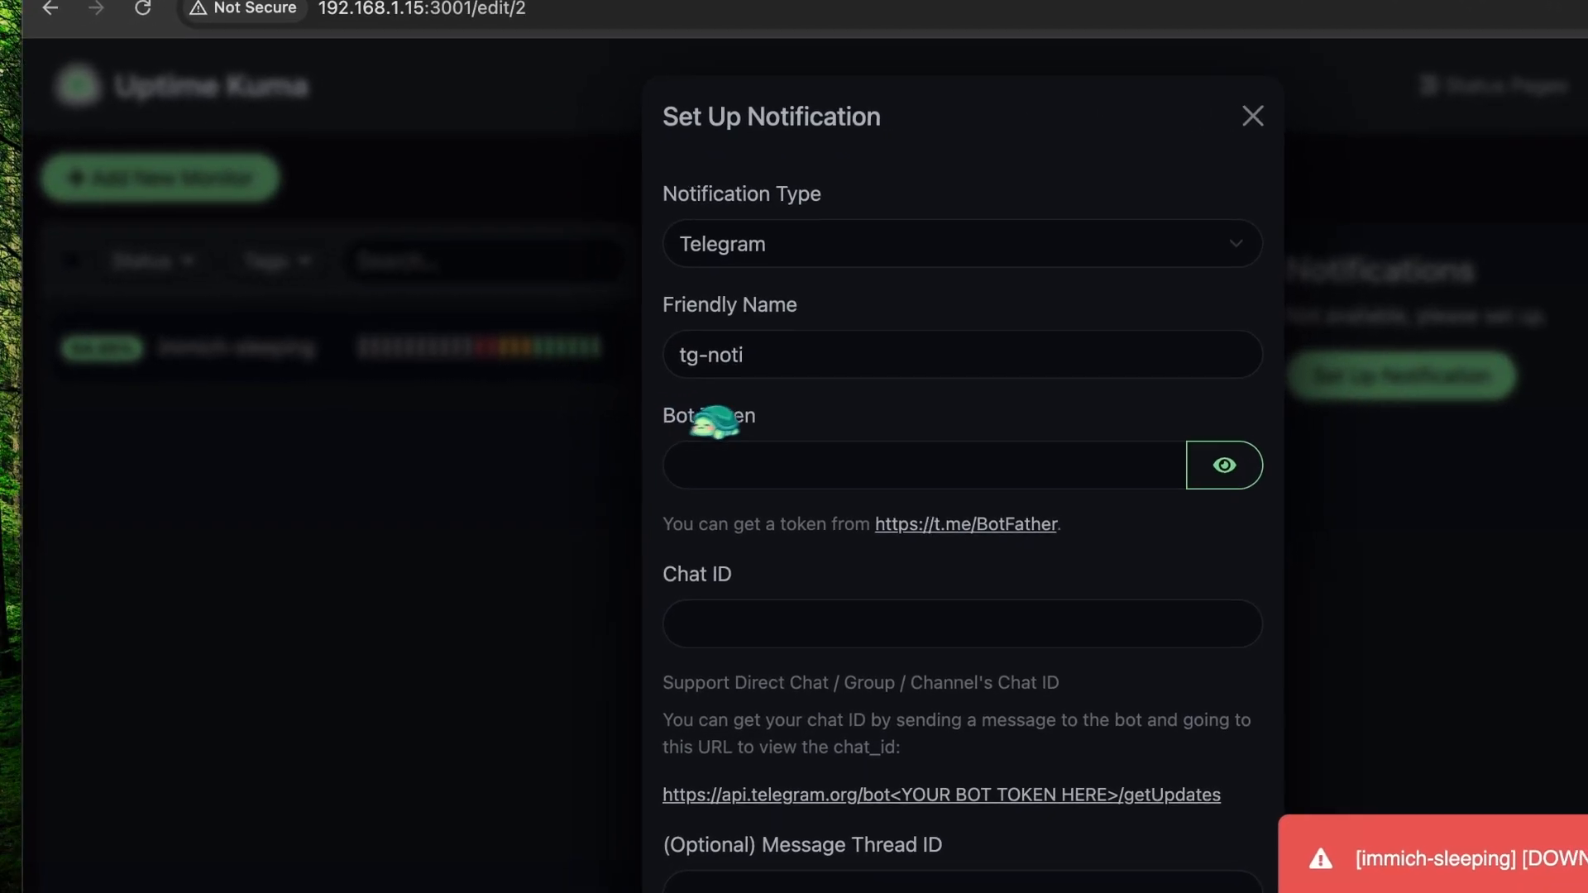
# Switch to Brave and start the BotFather chat in Telegram to obtain a bot token
pyautogui.click(805, 472)
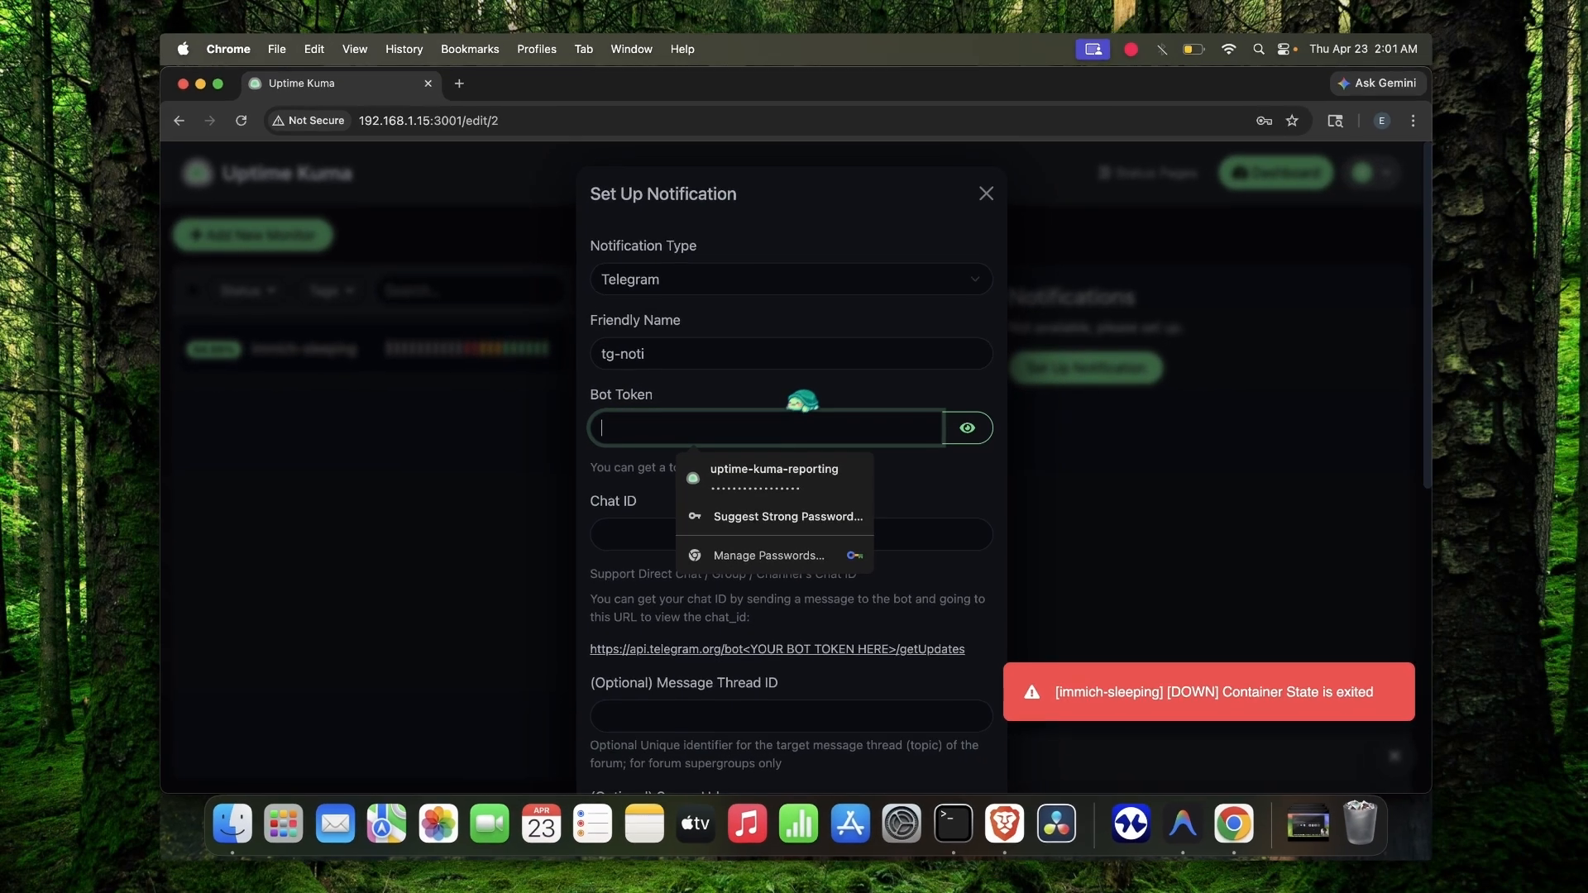
pyautogui.press('super+Tab')
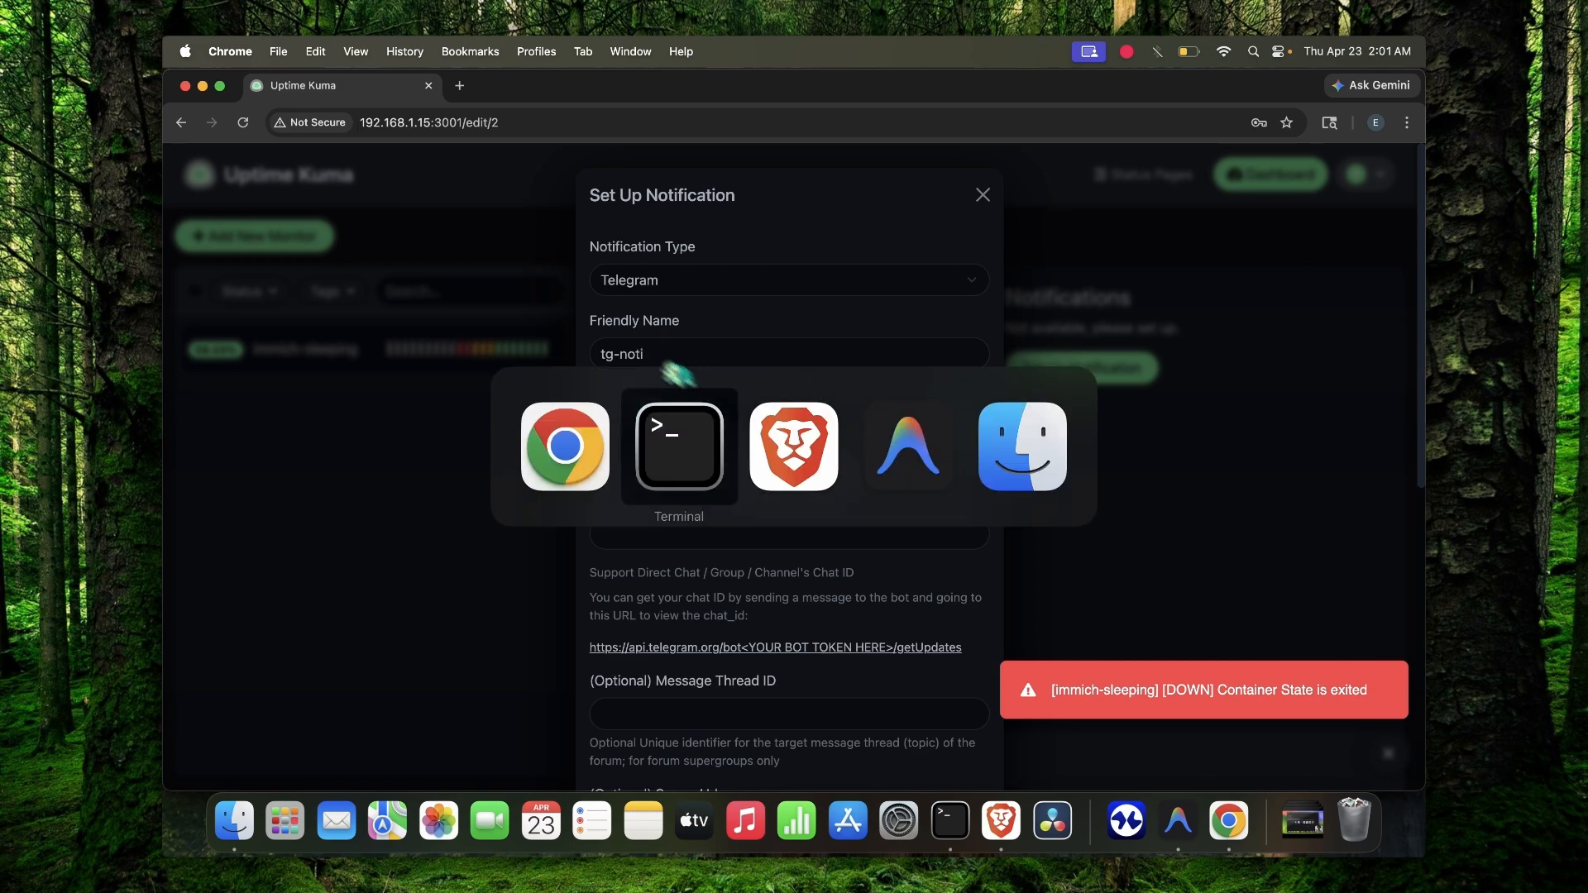
pyautogui.press('super+Tab')
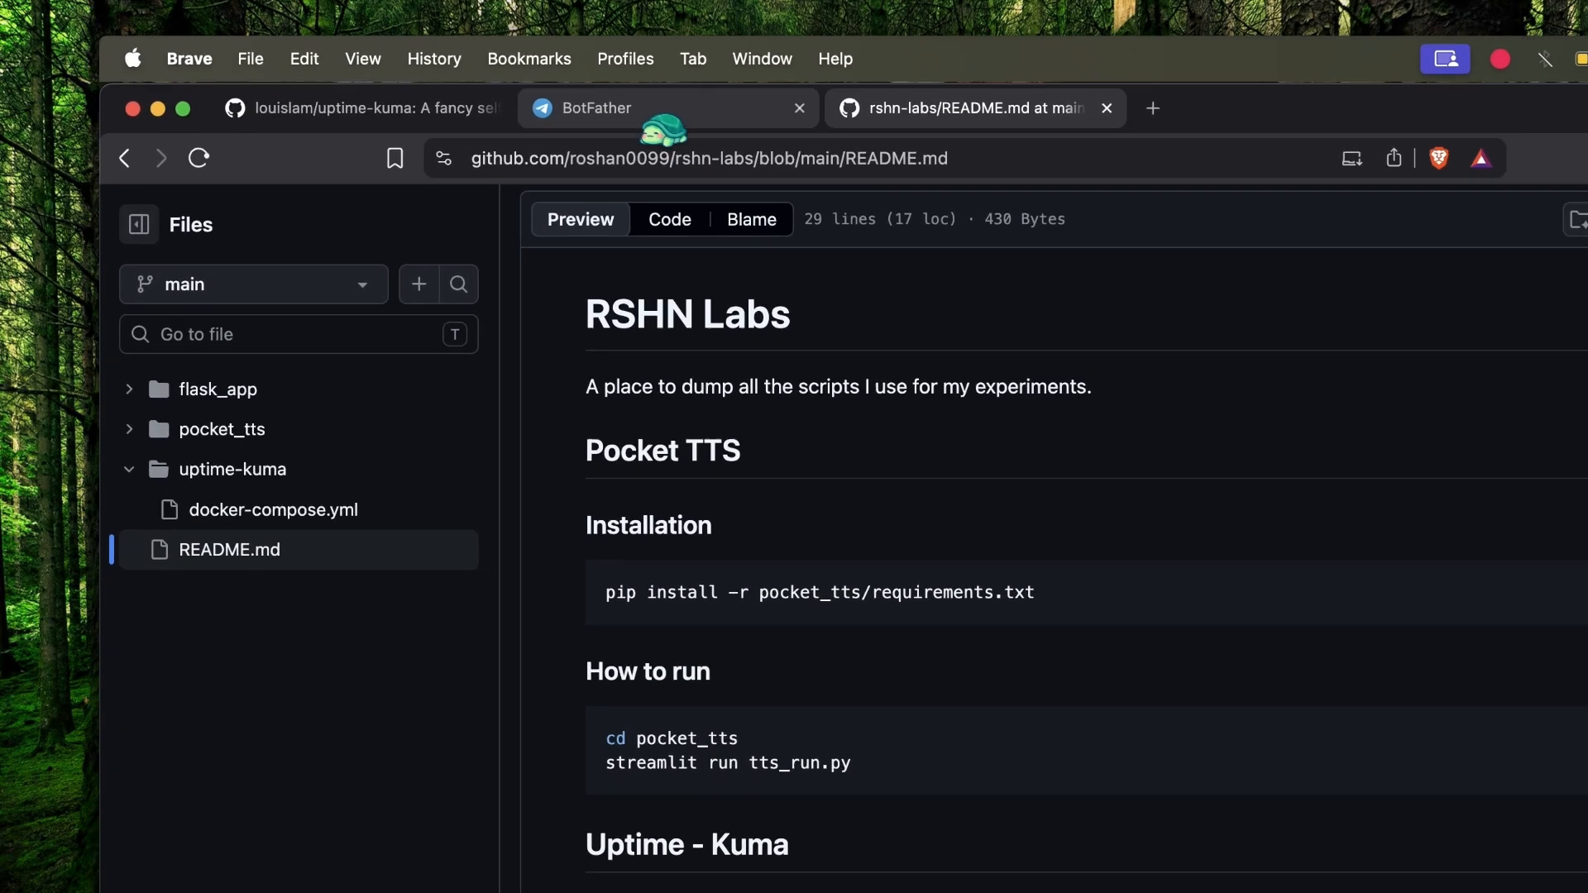
pyautogui.click(500, 90)
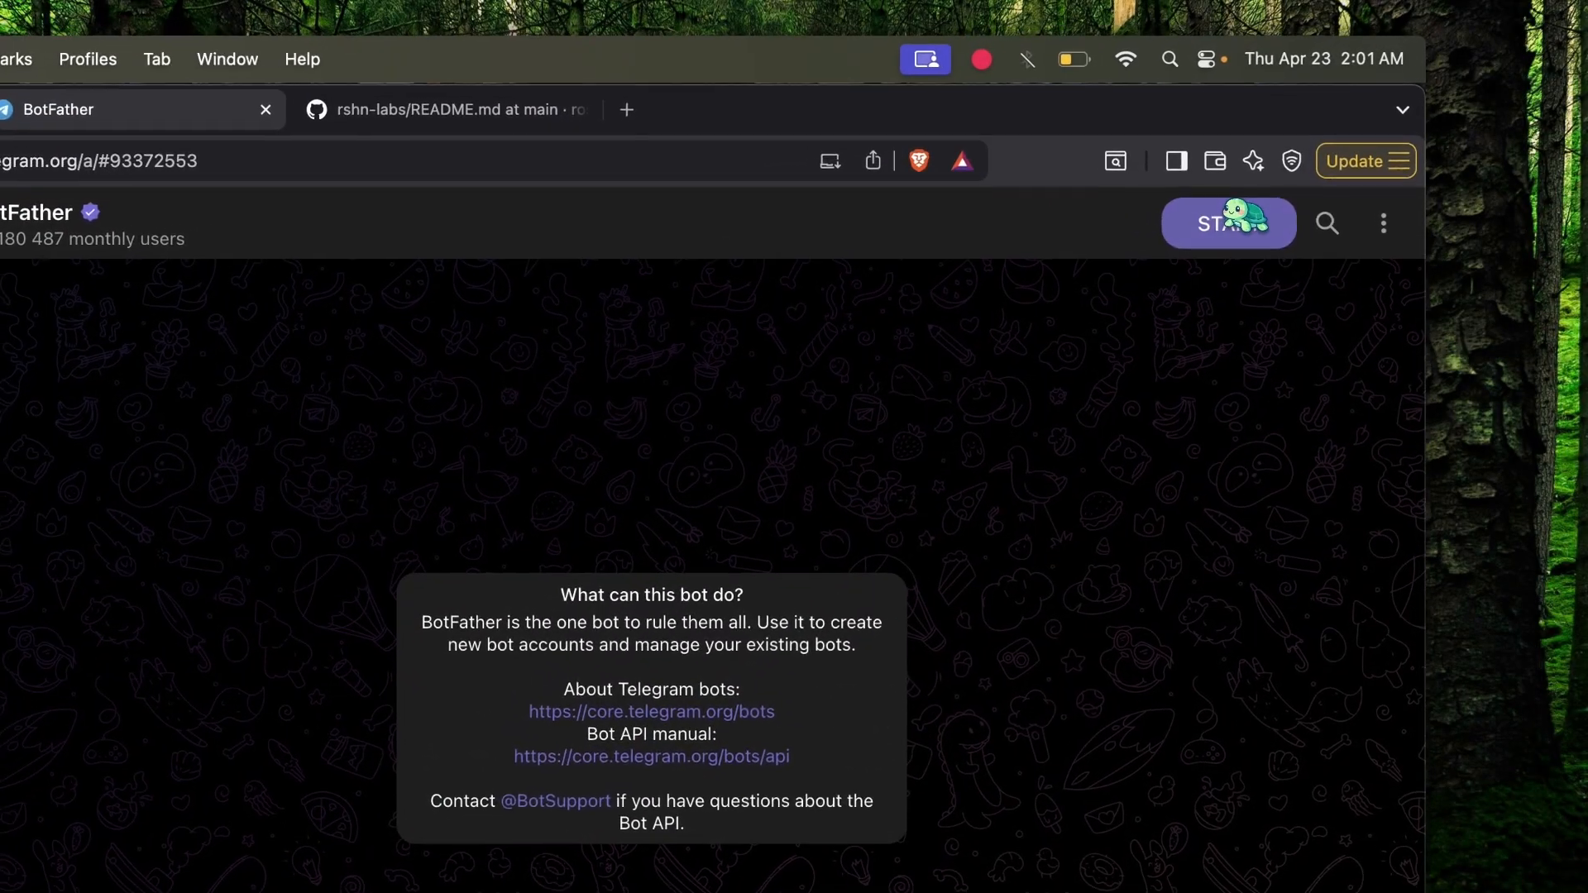
pyautogui.click(1232, 224)
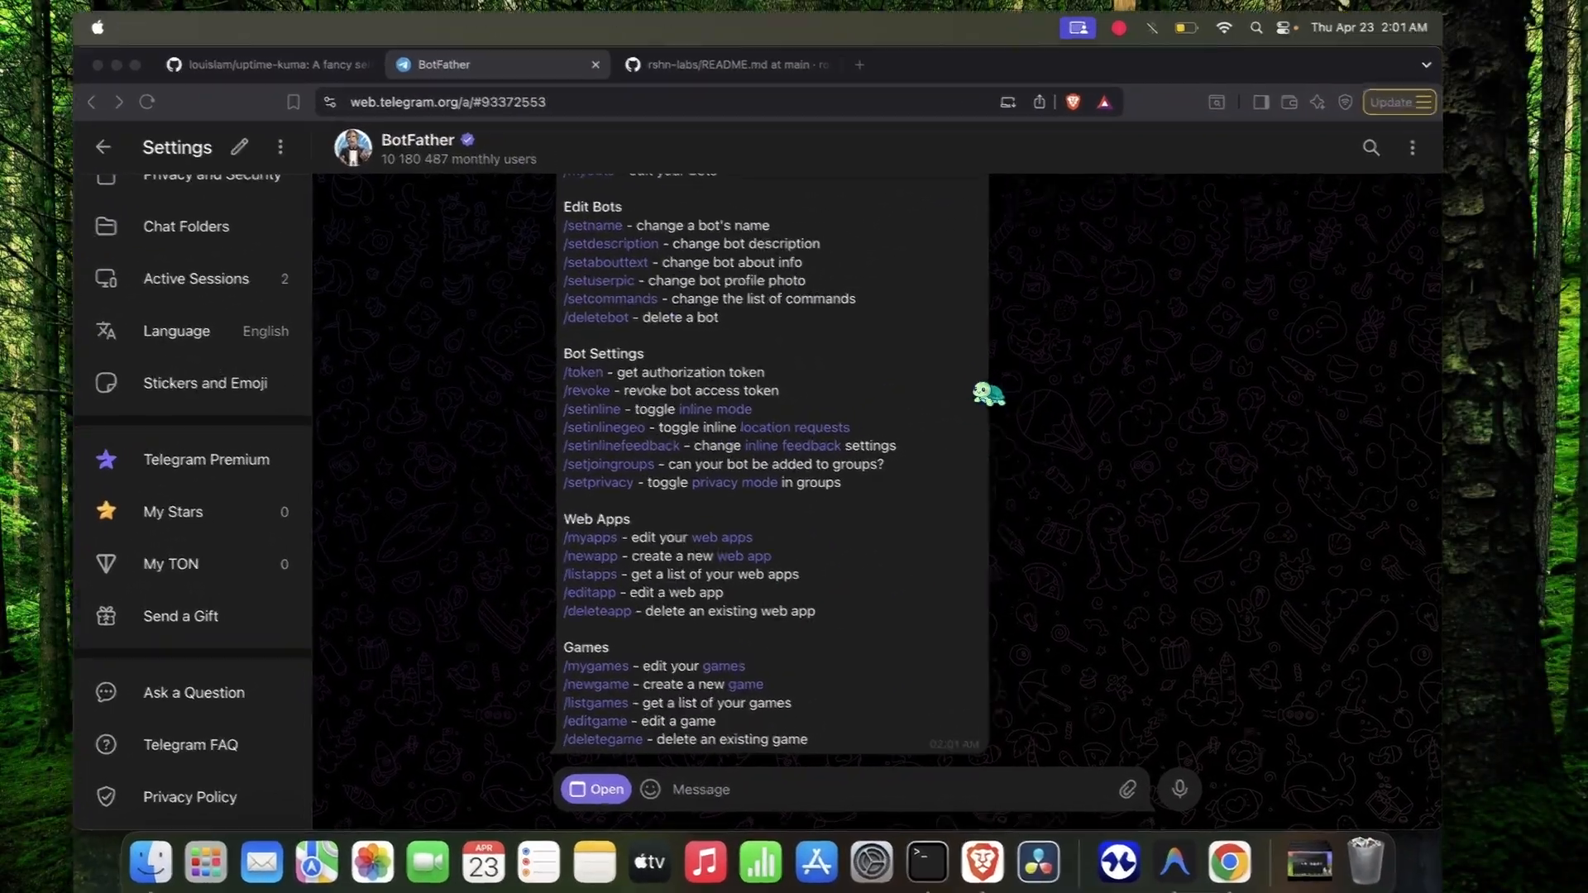
# Create a bot through BotFather with /newbot, using uptime000_bot as name and username, and copy its API token
pyautogui.scroll(5, 819, 364)
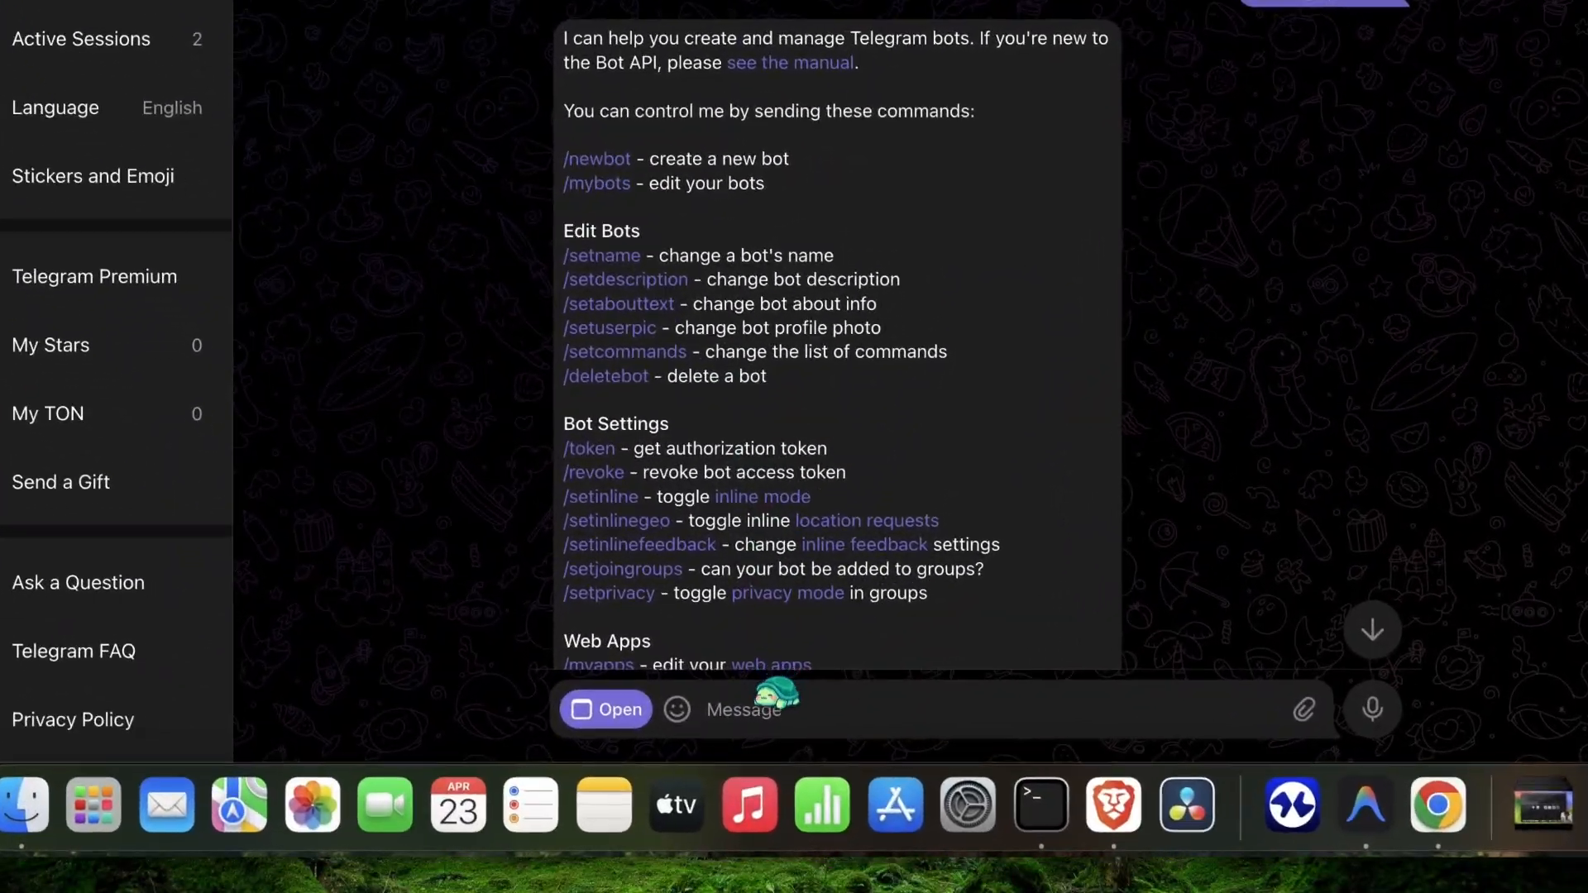
pyautogui.click(762, 745)
pyautogui.write('/')
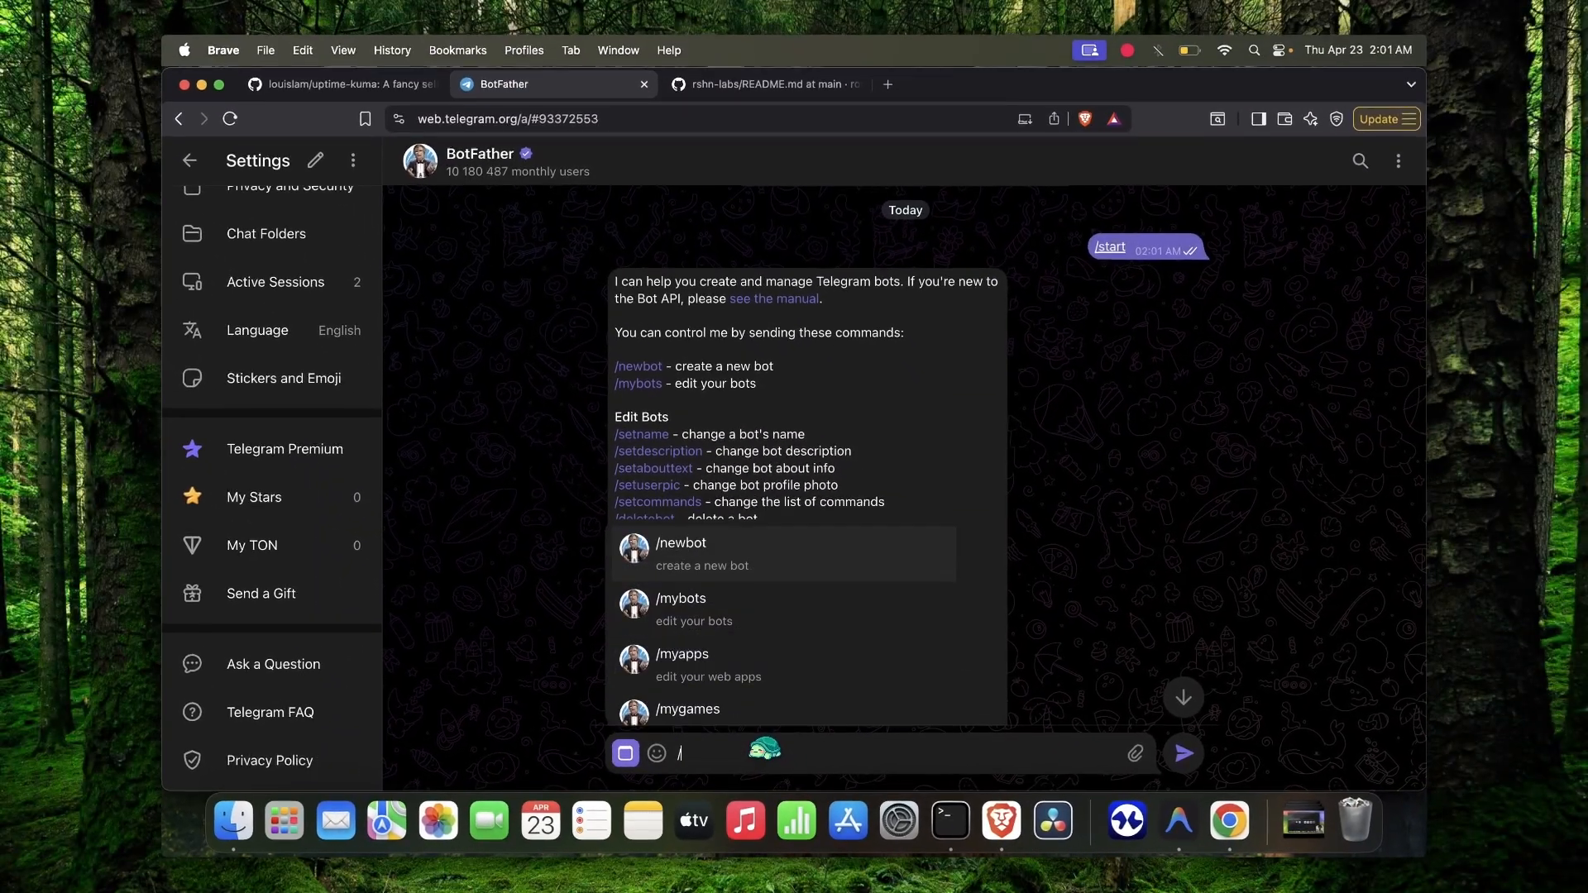
pyautogui.write('new')
pyautogui.click(709, 561)
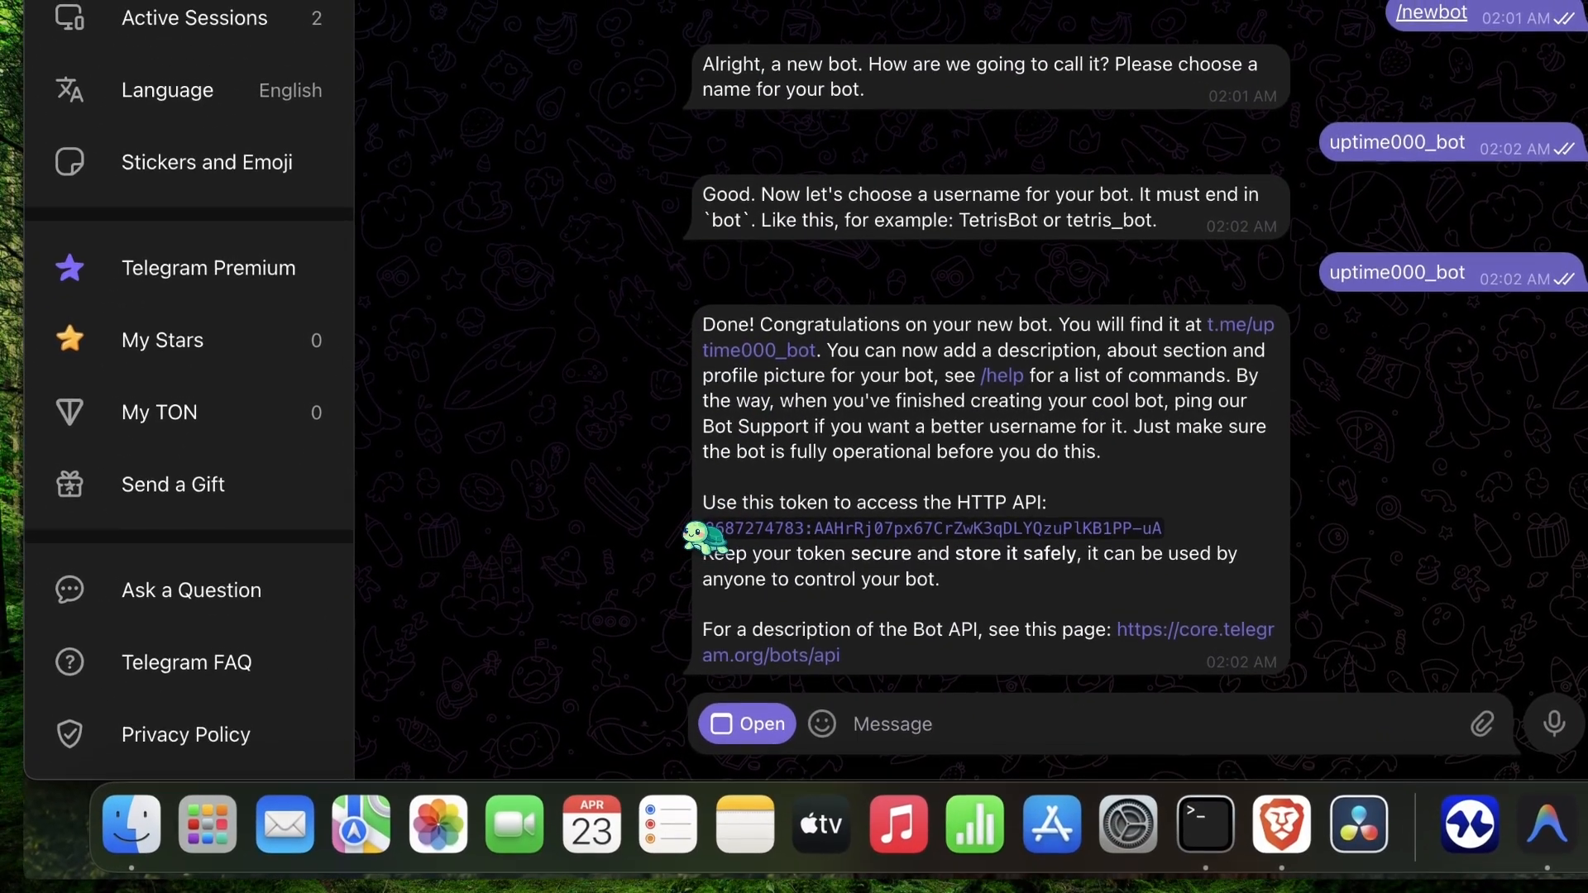
pyautogui.moveTo(708, 531); pyautogui.dragTo(1162, 531)
pyautogui.press('super+c')
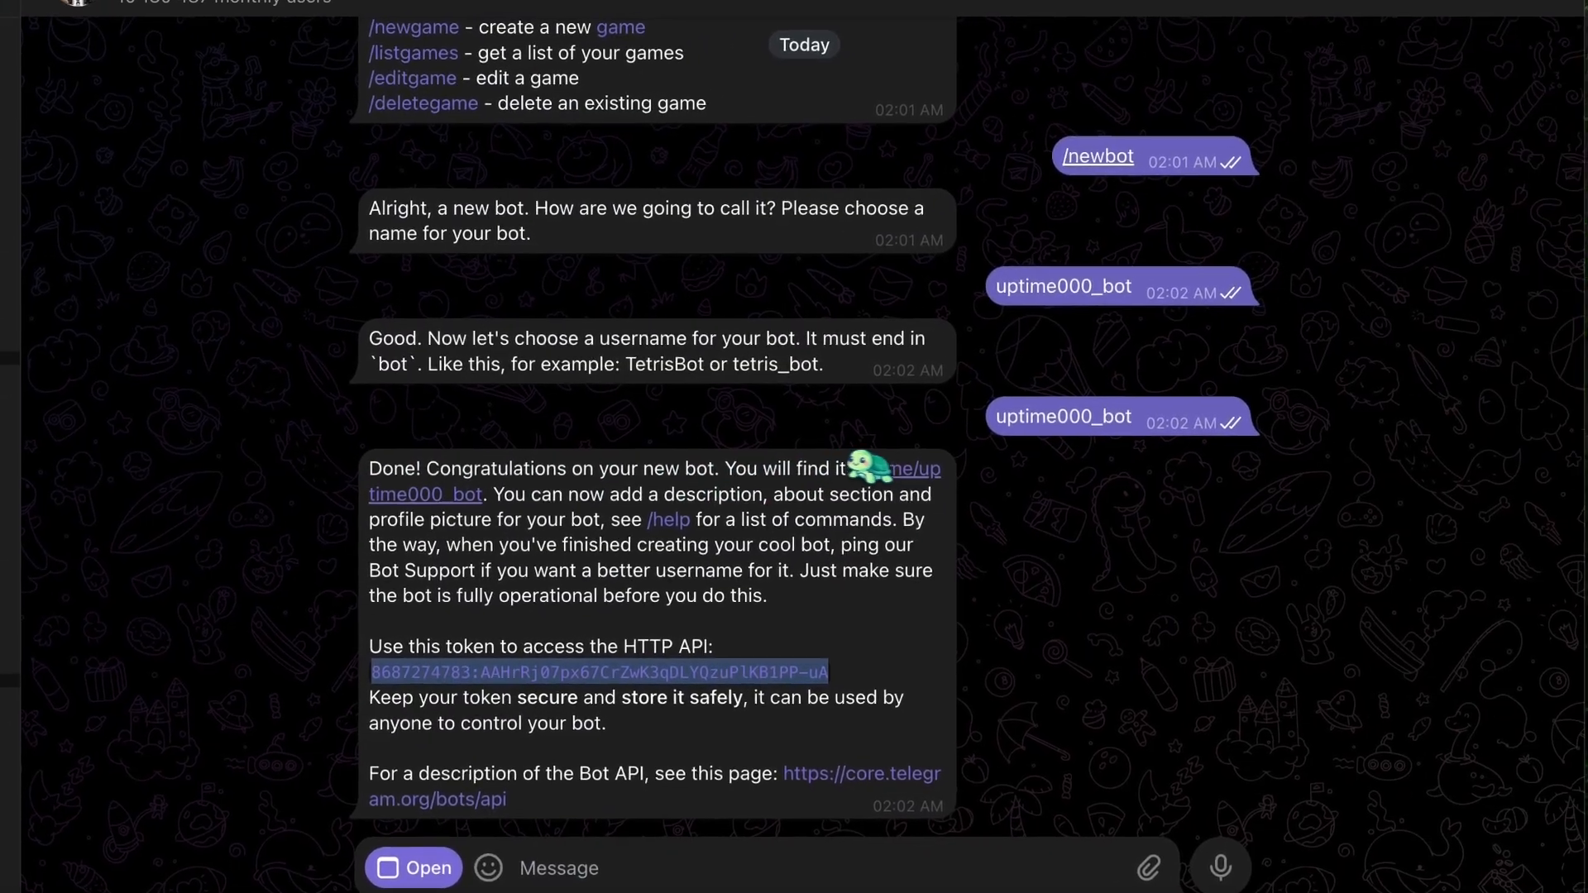
# Open the new uptime000_bot chat, start the bot and send it the message hi
pyautogui.click(887, 470)
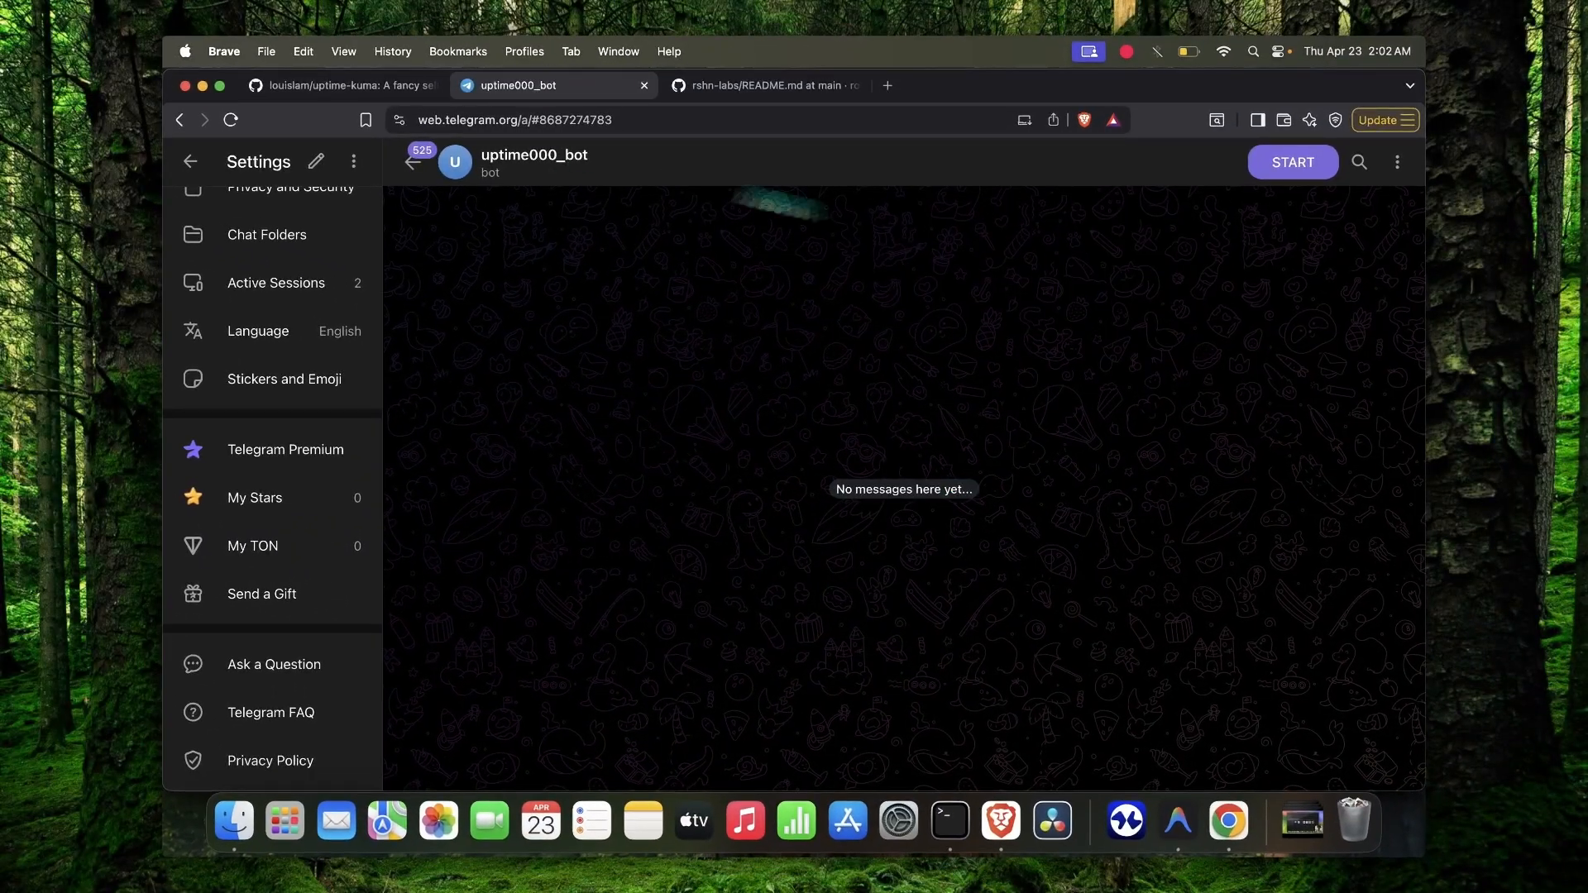
pyautogui.click(1292, 167)
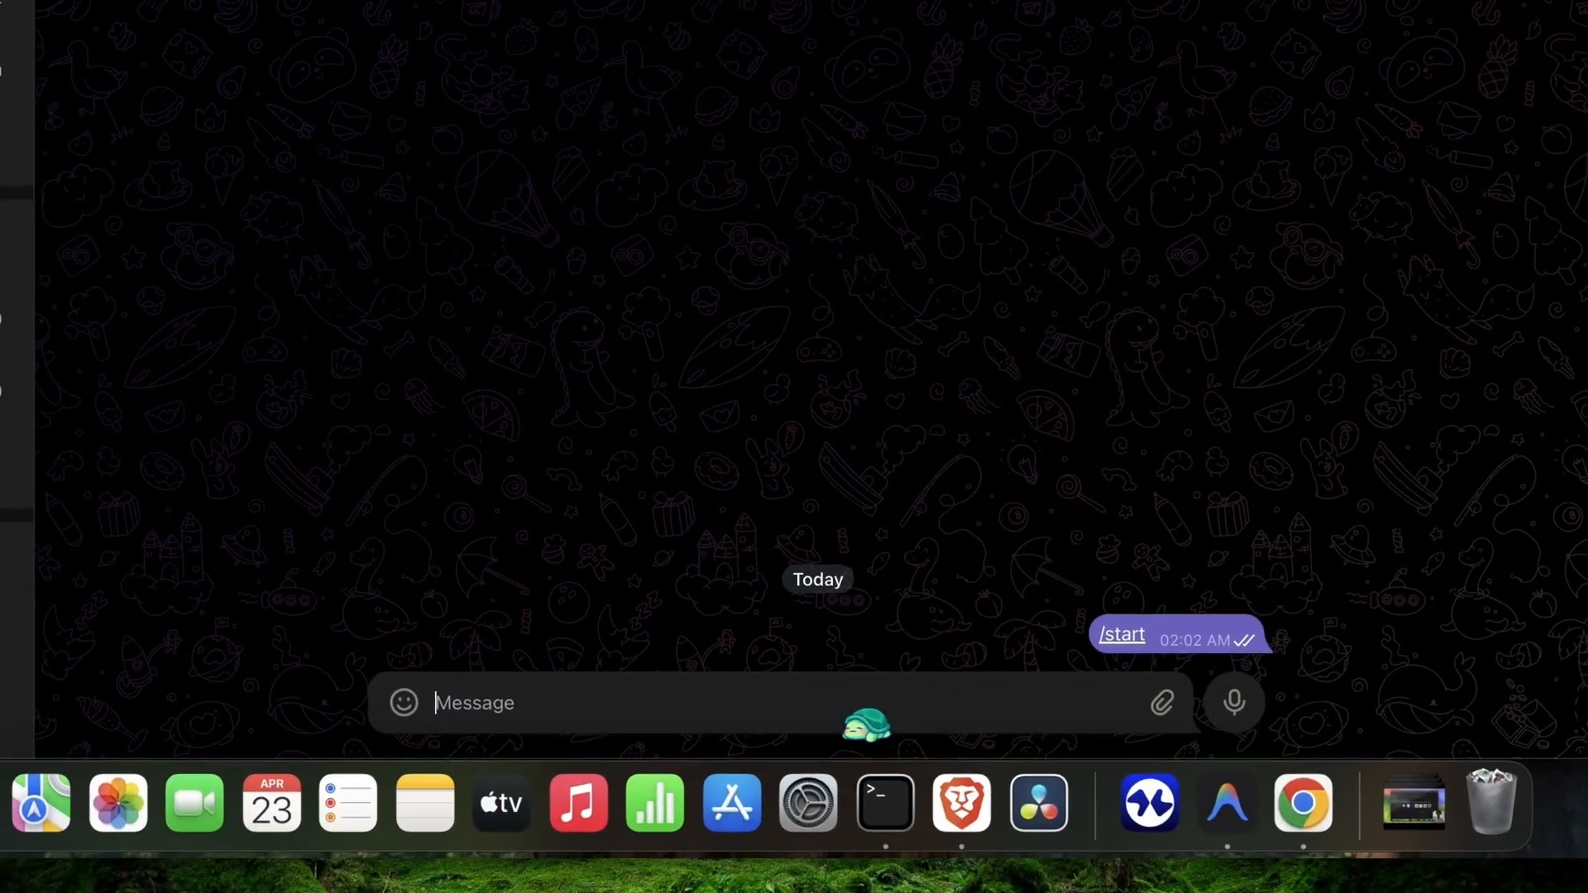
pyautogui.write('hi')
pyautogui.press('Return')
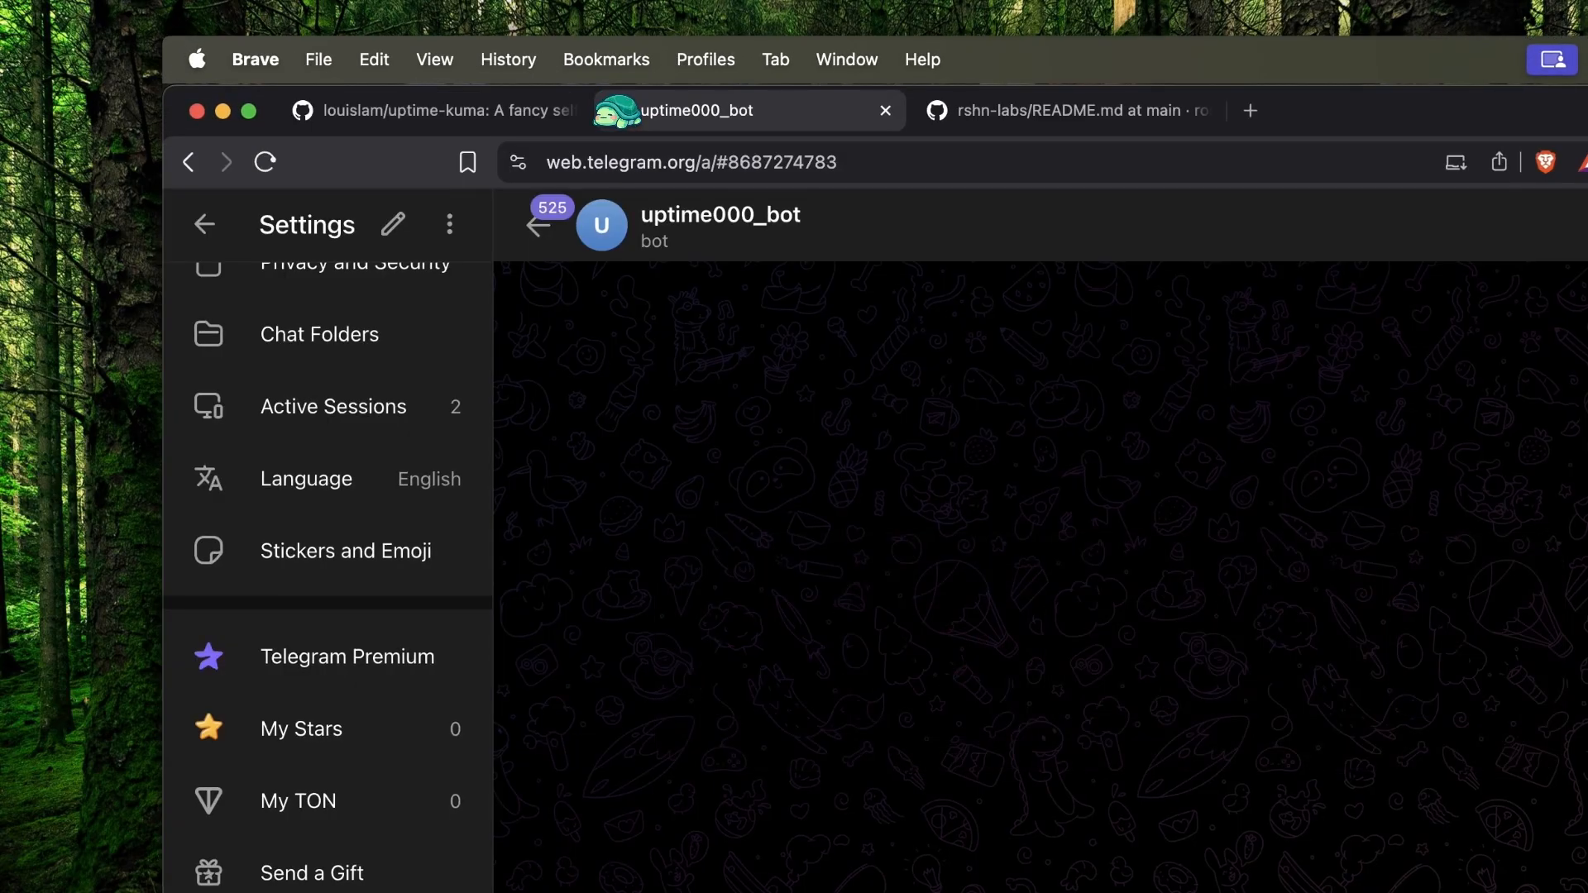
# Open the Telegram API's getUpdates address in a new browser tab with the bot token inserted after bot
pyautogui.press('super+t')
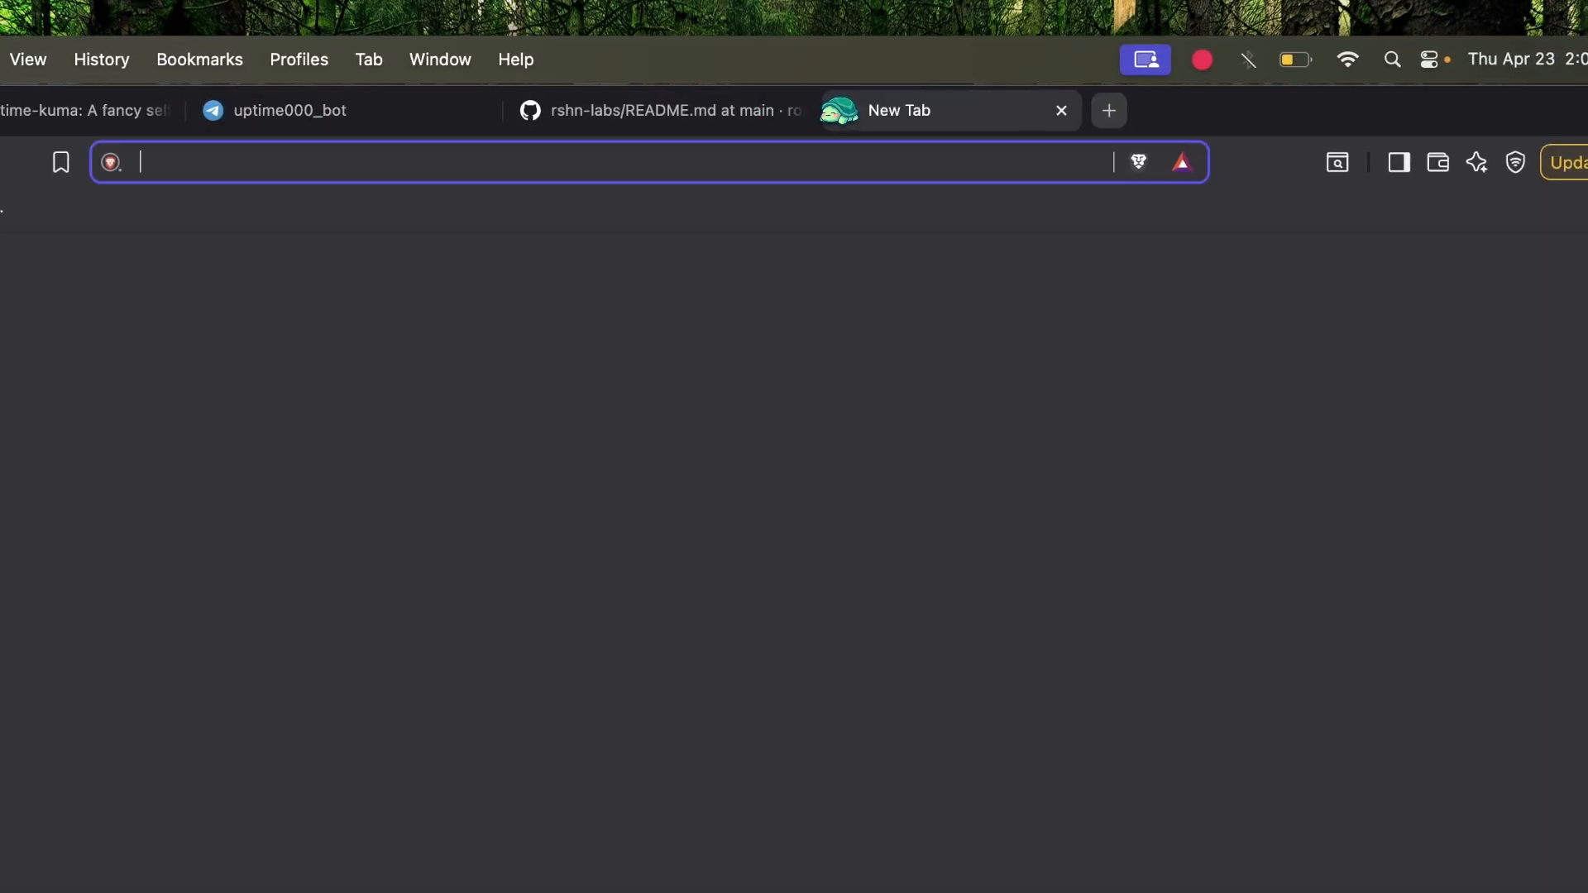
pyautogui.write('api.telegram.org/bot/getUpdates')
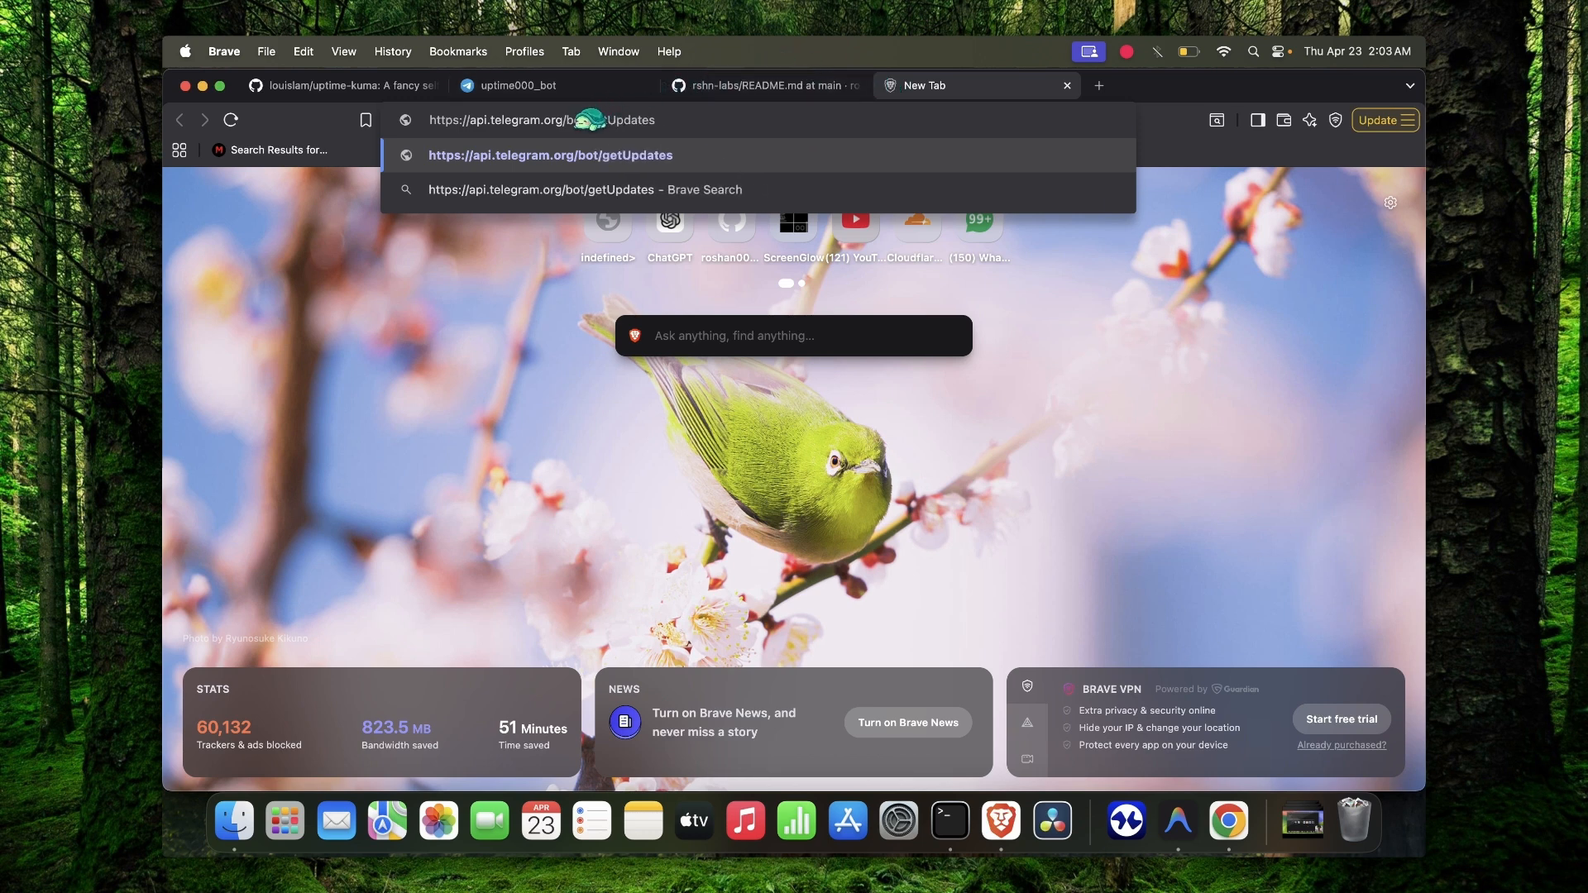
pyautogui.press('super+Tab')
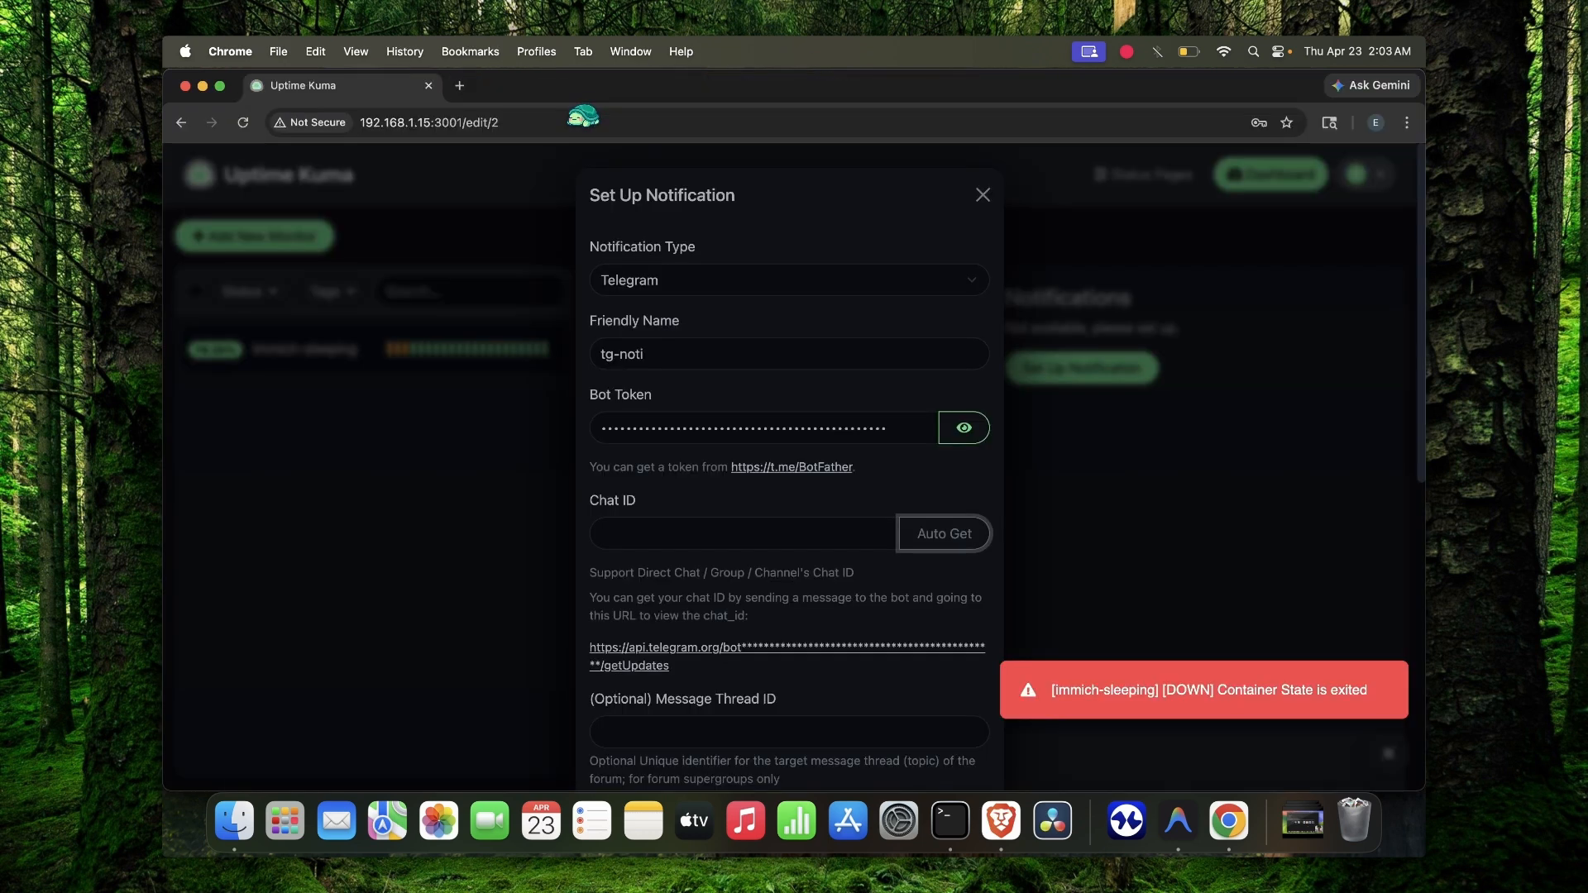
pyautogui.press('super+Tab')
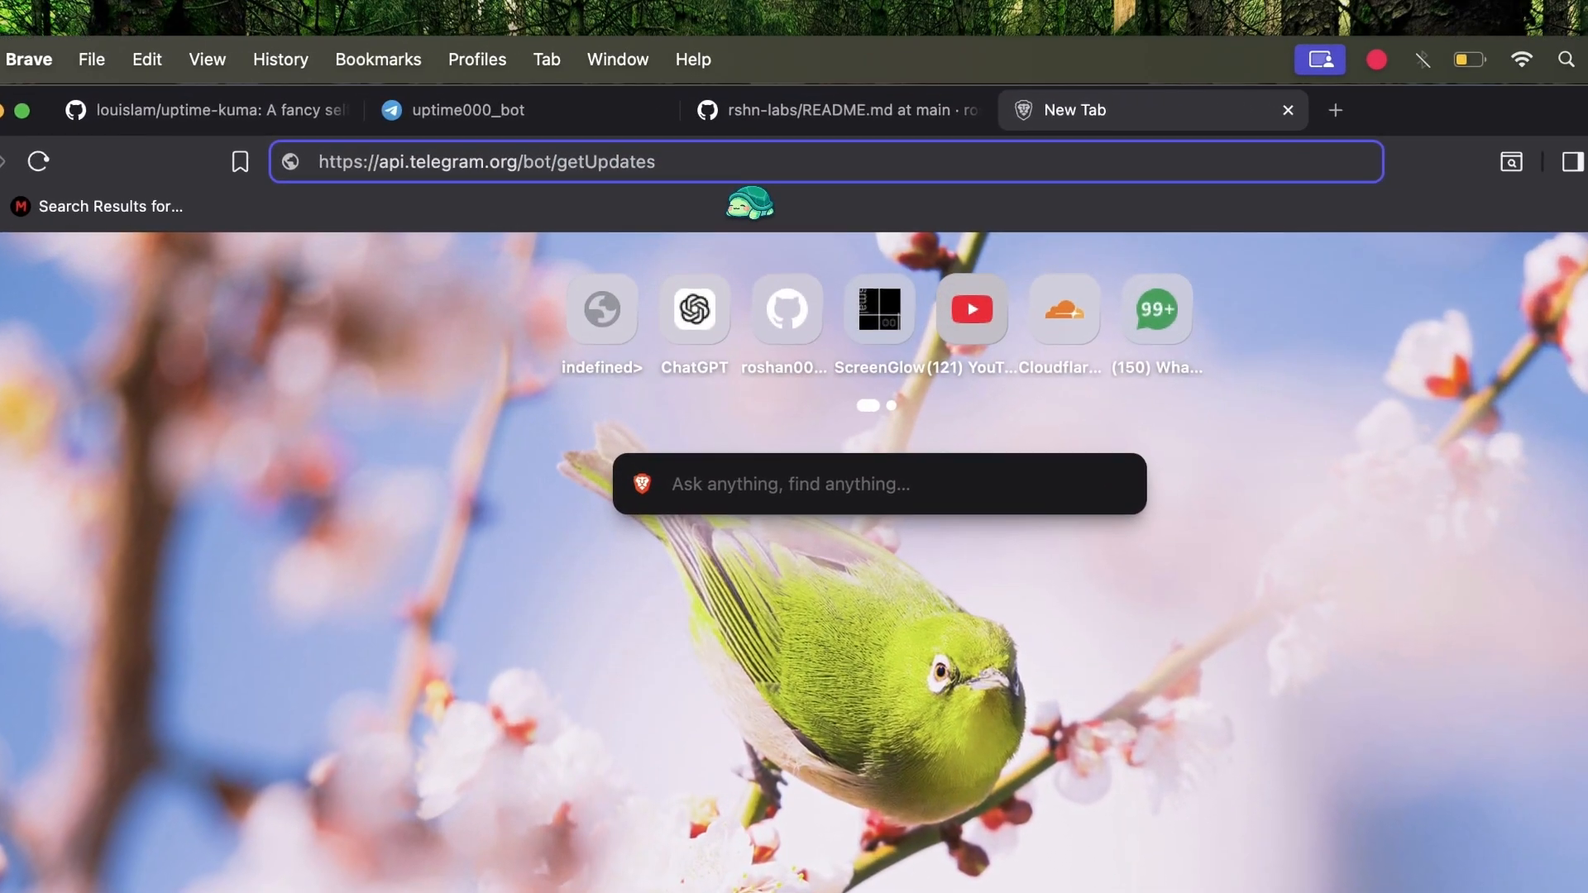
pyautogui.press('super+v')
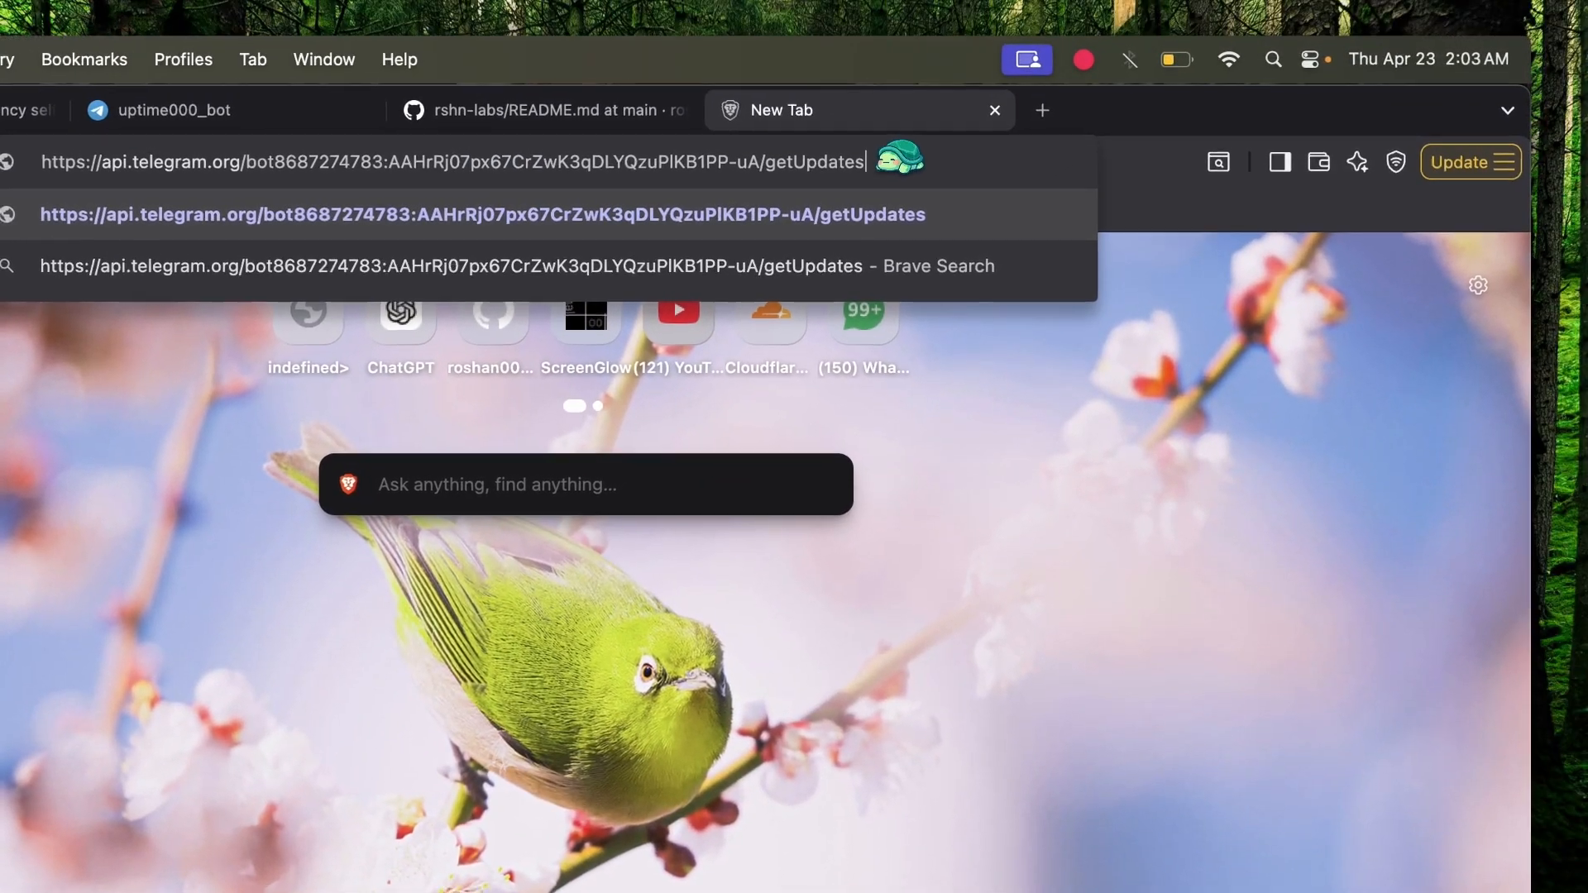
pyautogui.press('Return')
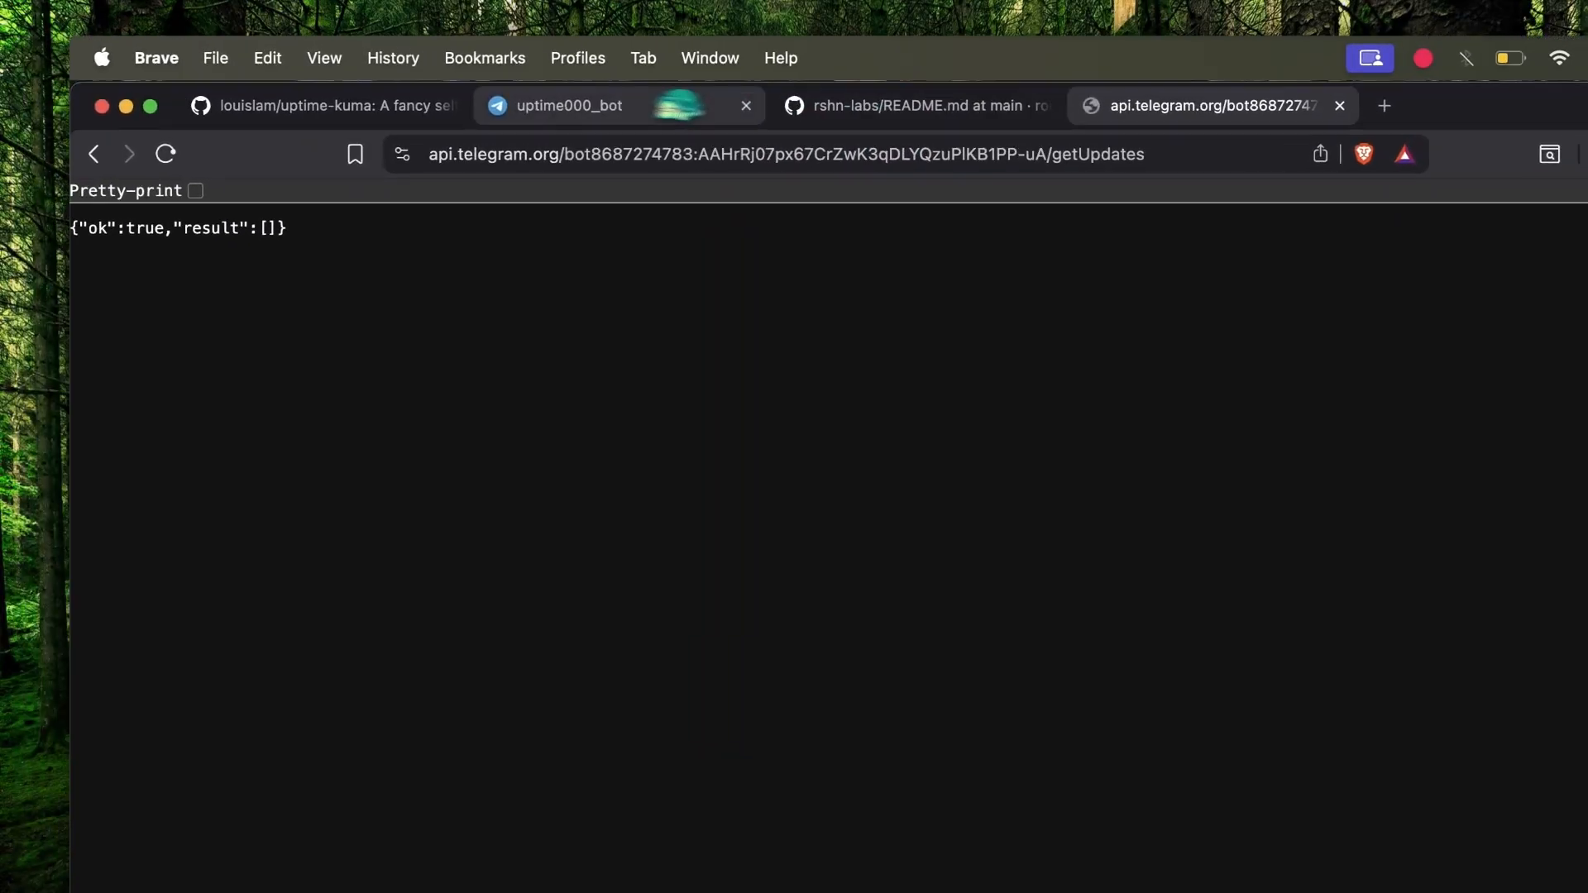
# Send helloo to uptime000_bot and locate the chat ID in the reloaded getUpdates response
pyautogui.click(677, 105)
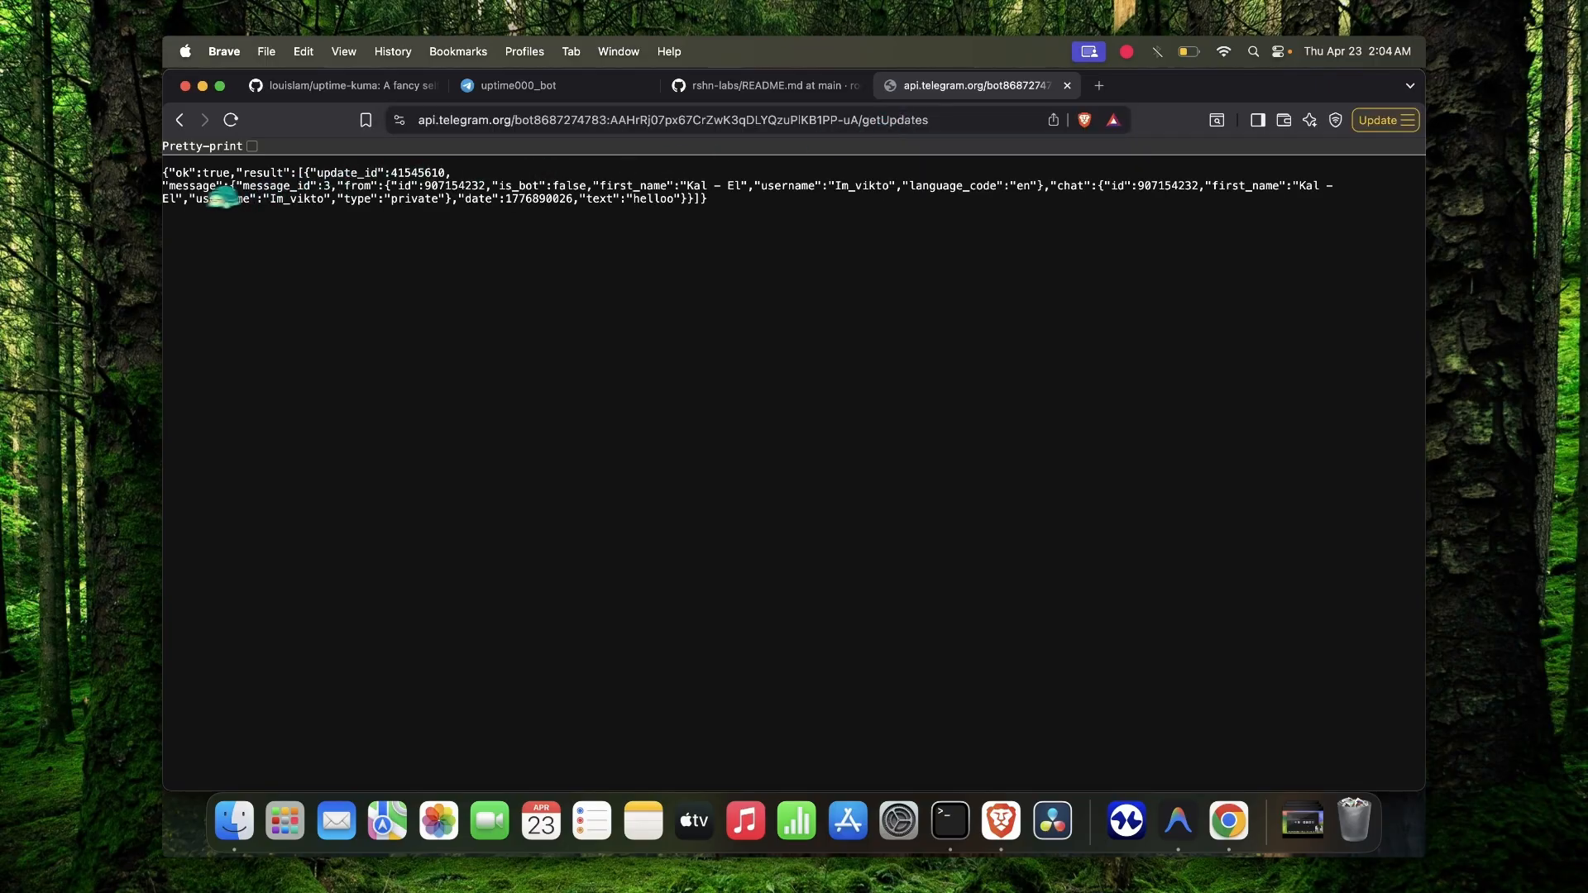
pyautogui.moveTo(206, 190); pyautogui.dragTo(691, 202)
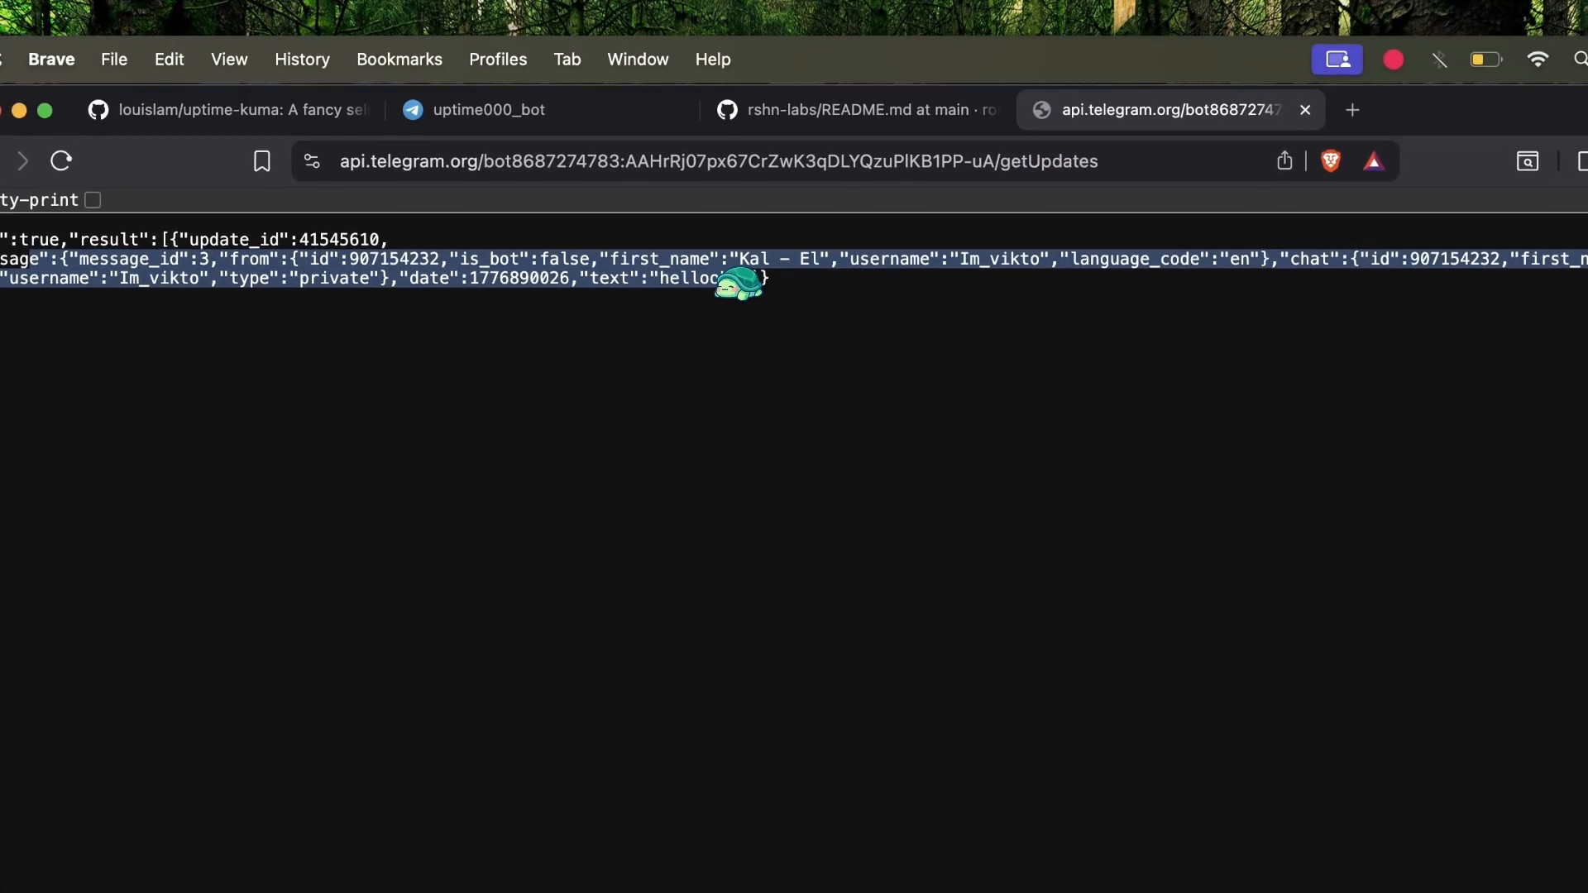
pyautogui.click(739, 285)
pyautogui.doubleClick(406, 260)
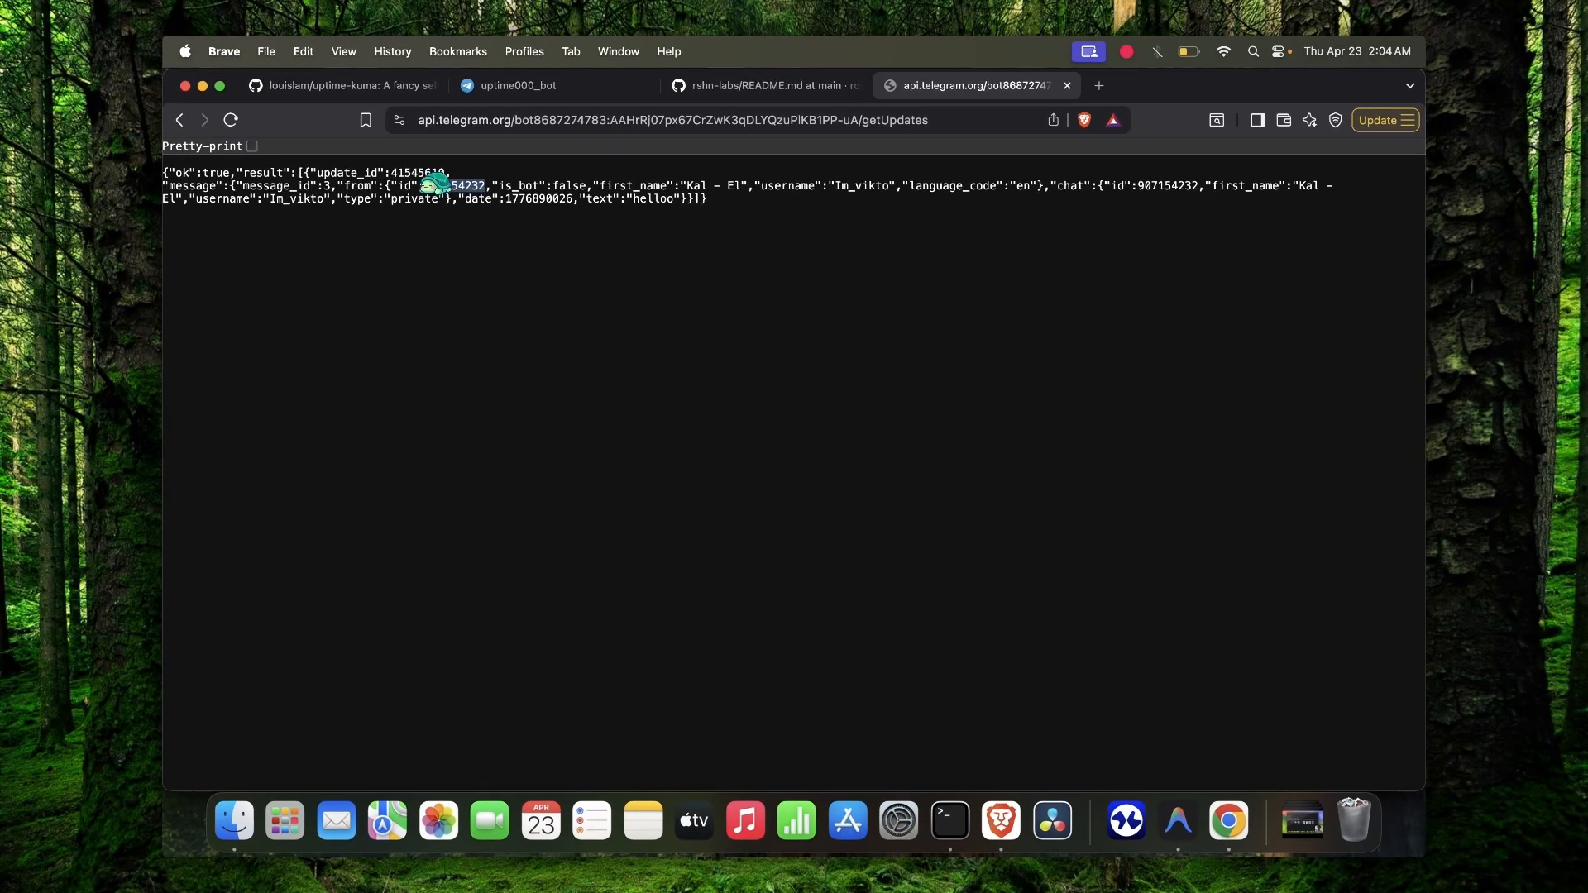
pyautogui.press('super+f')
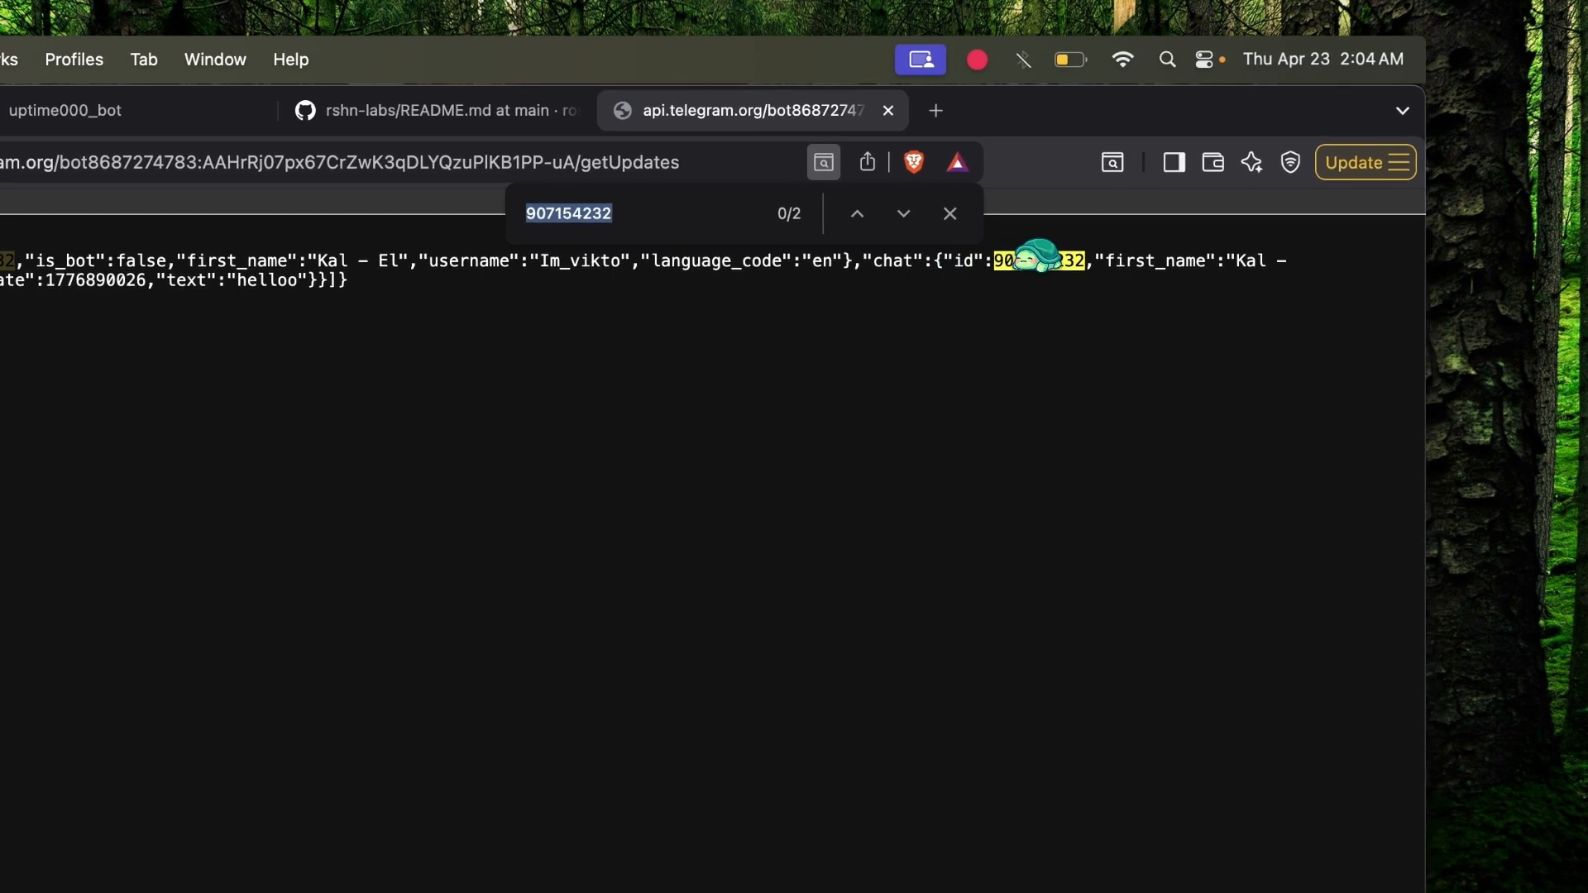
pyautogui.tripleClick(1038, 258)
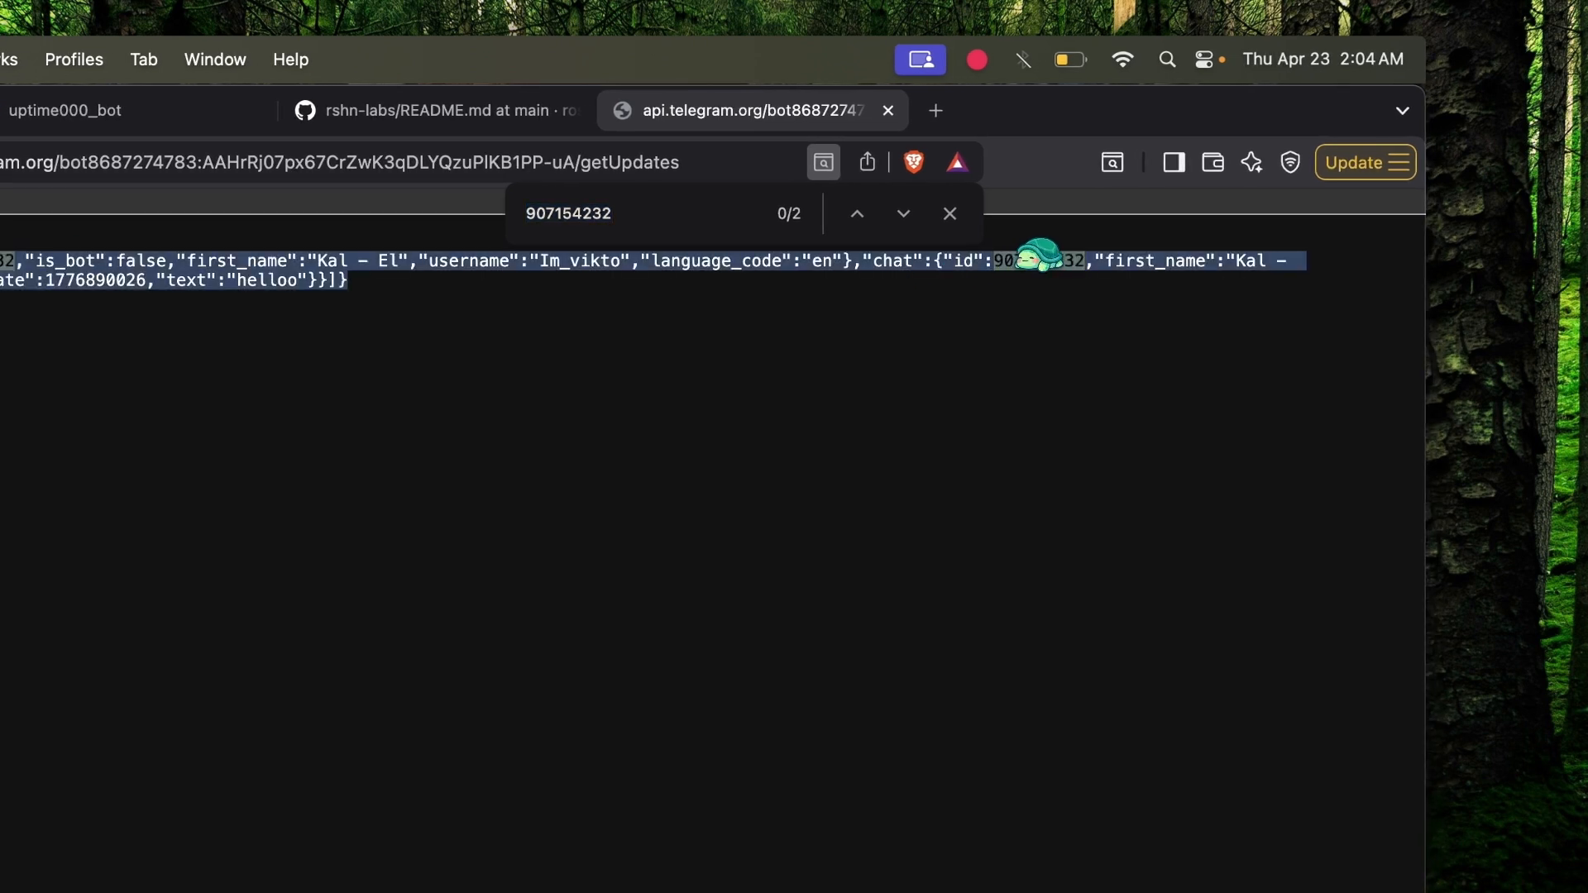
pyautogui.click(1022, 324)
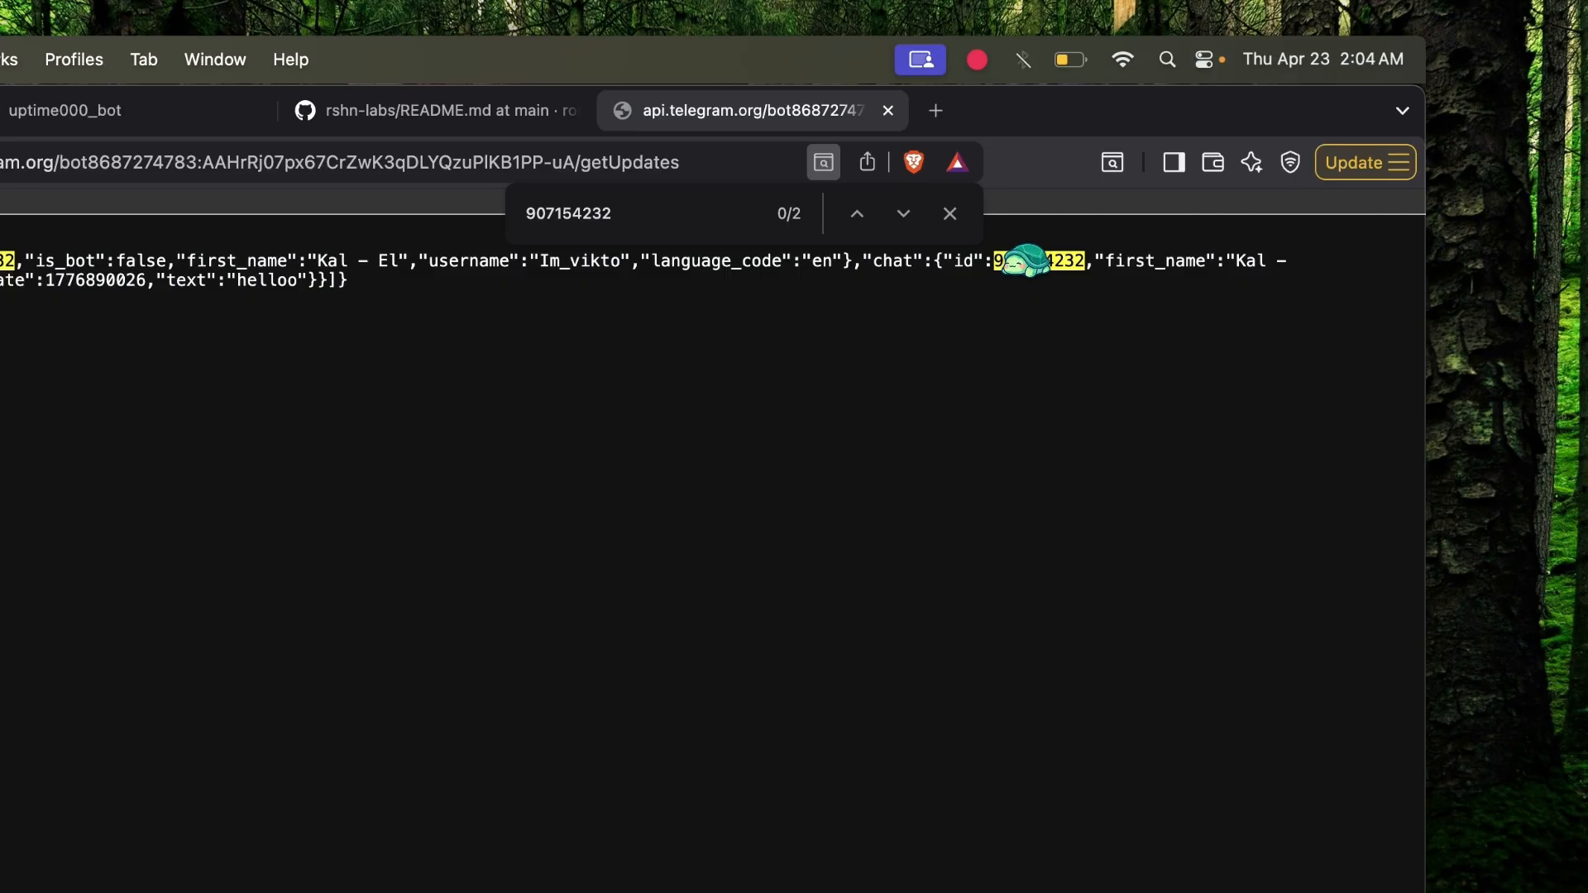
# Switch back to Chrome and fill in the Chat ID of the Telegram notification with the suggested entry
pyautogui.press('super+Tab')
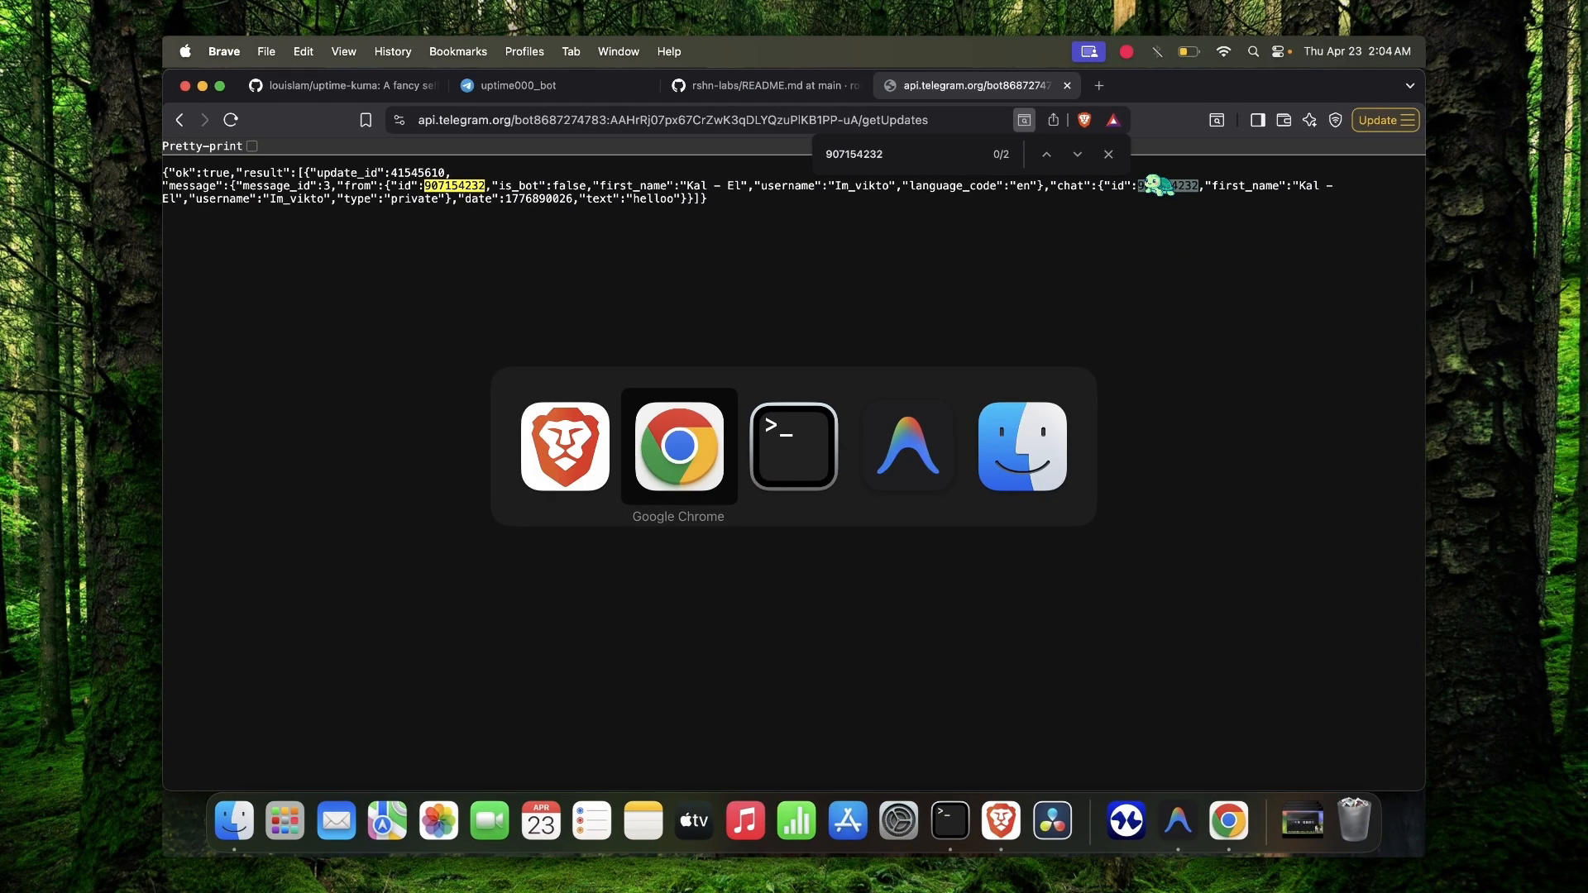
pyautogui.press('super+Tab')
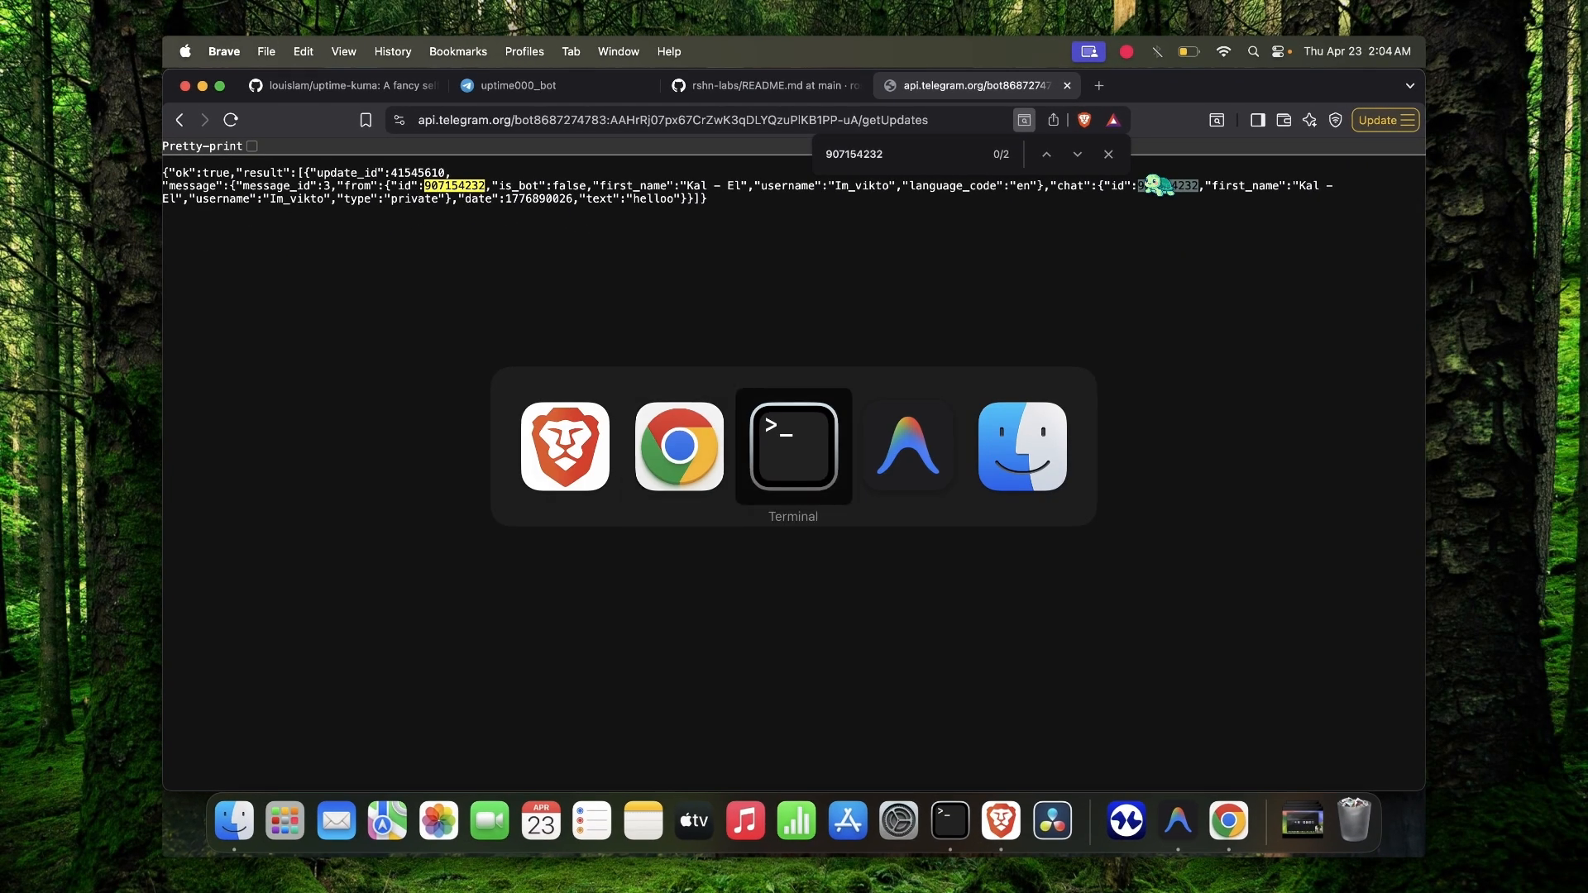
pyautogui.press('super+shift+Tab')
pyautogui.press('super+shift+Tab')
pyautogui.press('super+Tab')
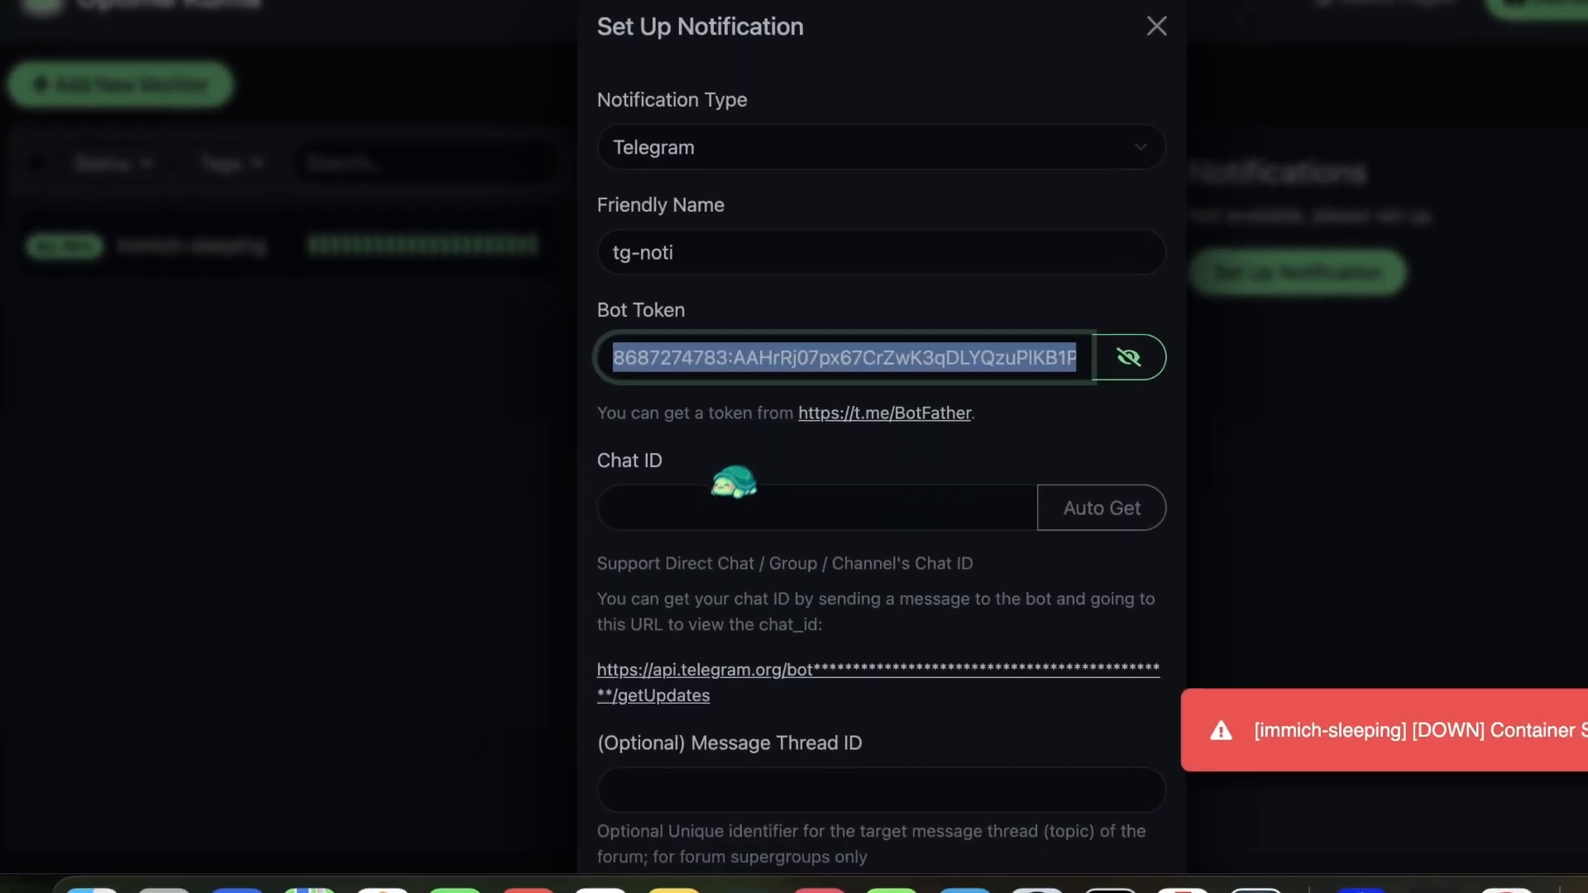
pyautogui.click(677, 532)
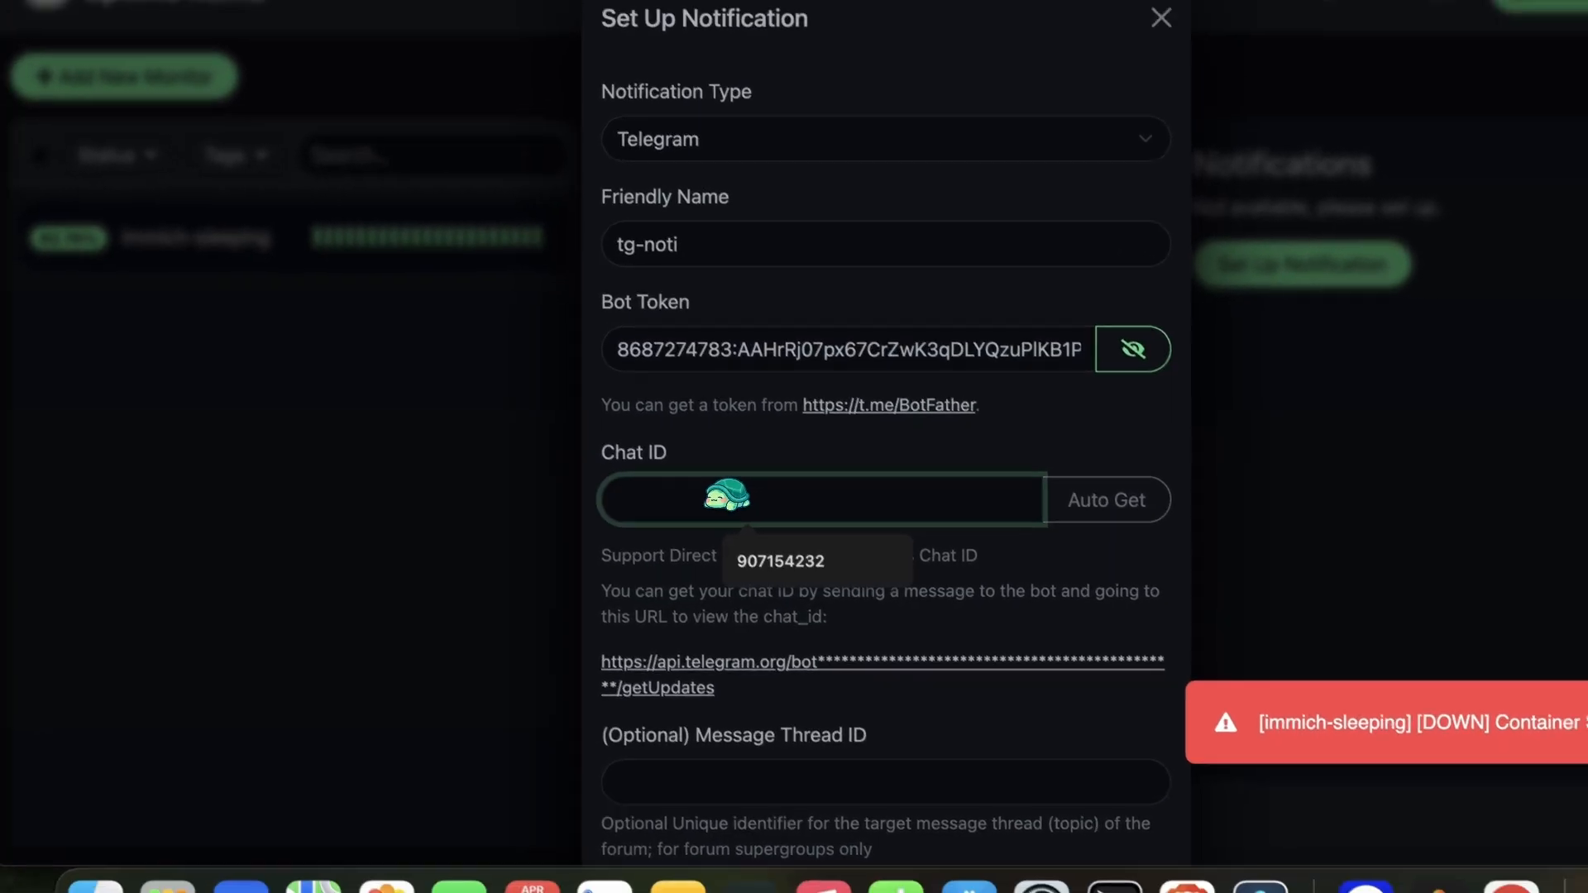
pyautogui.click(781, 561)
# Review the remaining Telegram notification options and enable a custom message template with the HTML message format
pyautogui.scroll(-3, 827, 653)
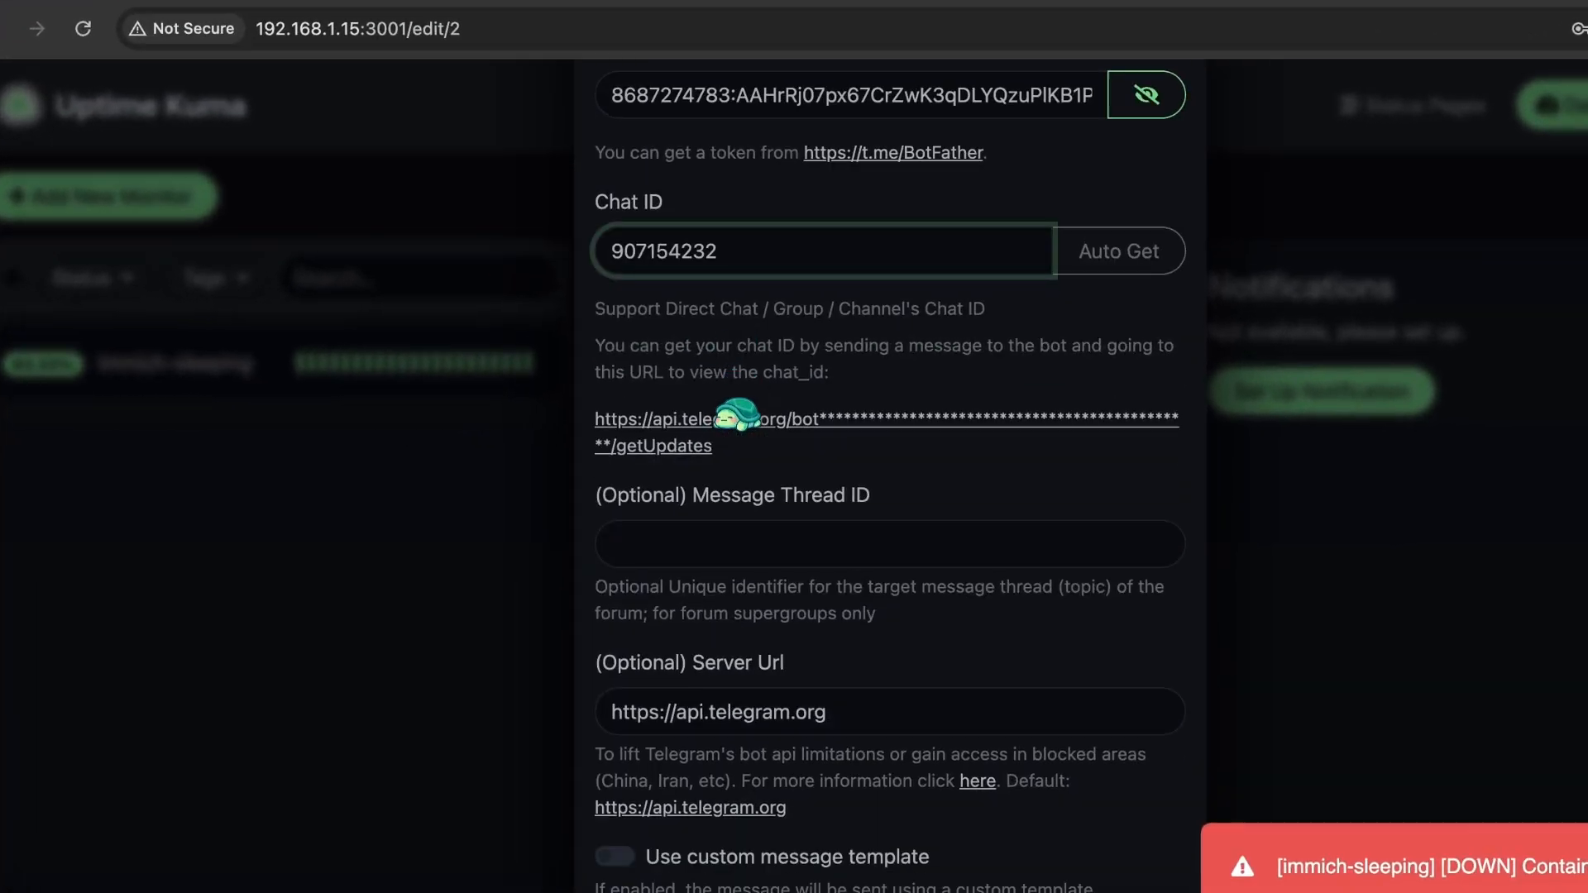
pyautogui.scroll(-4, 736, 416)
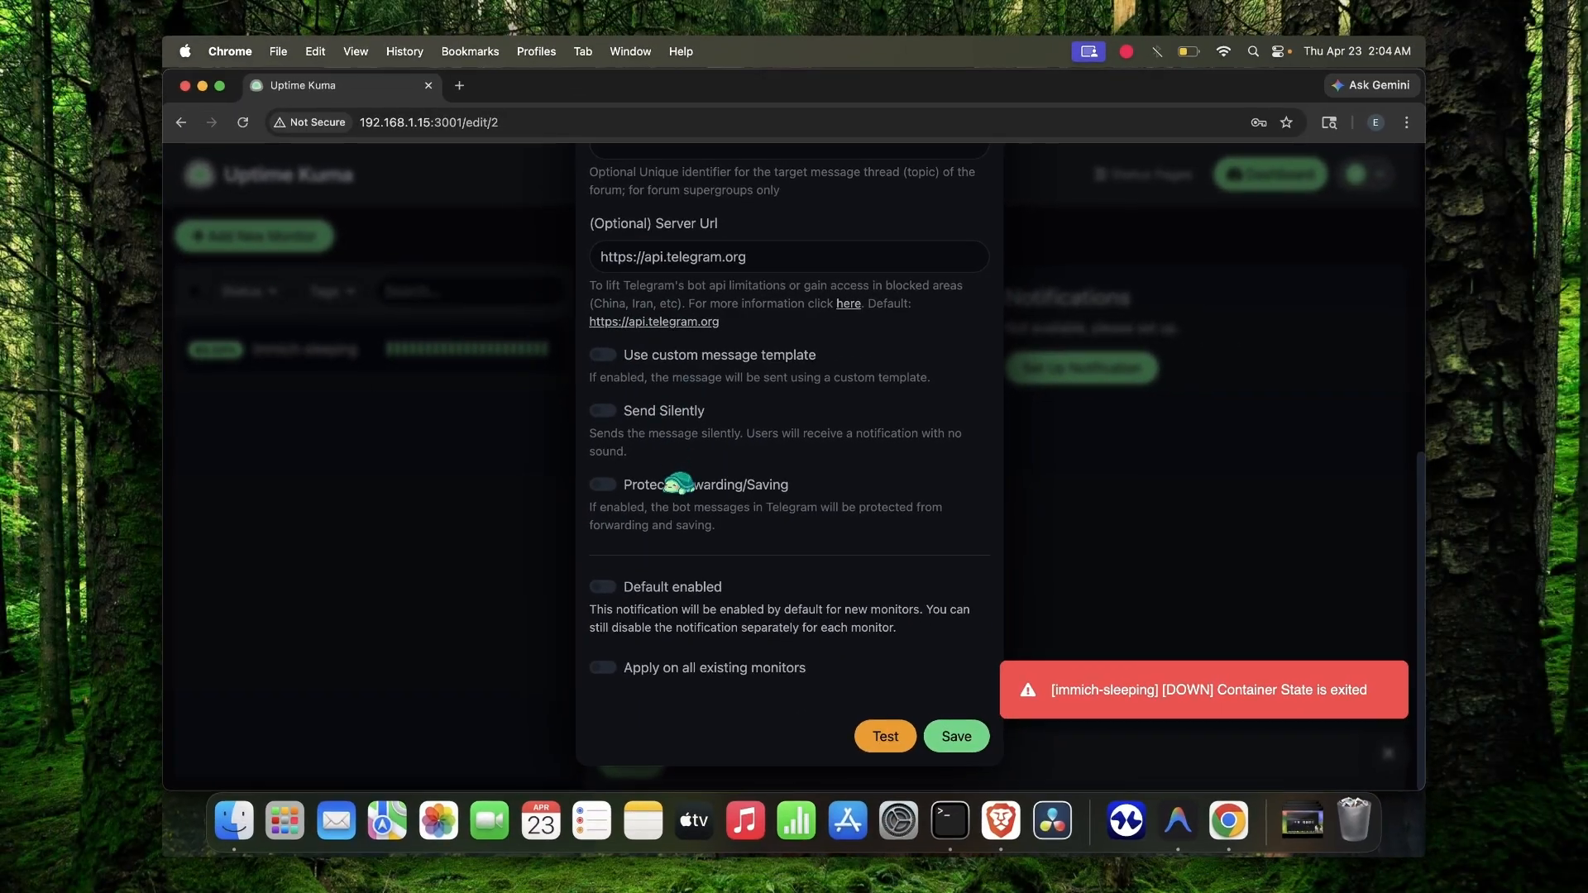
pyautogui.scroll(1, 642, 330)
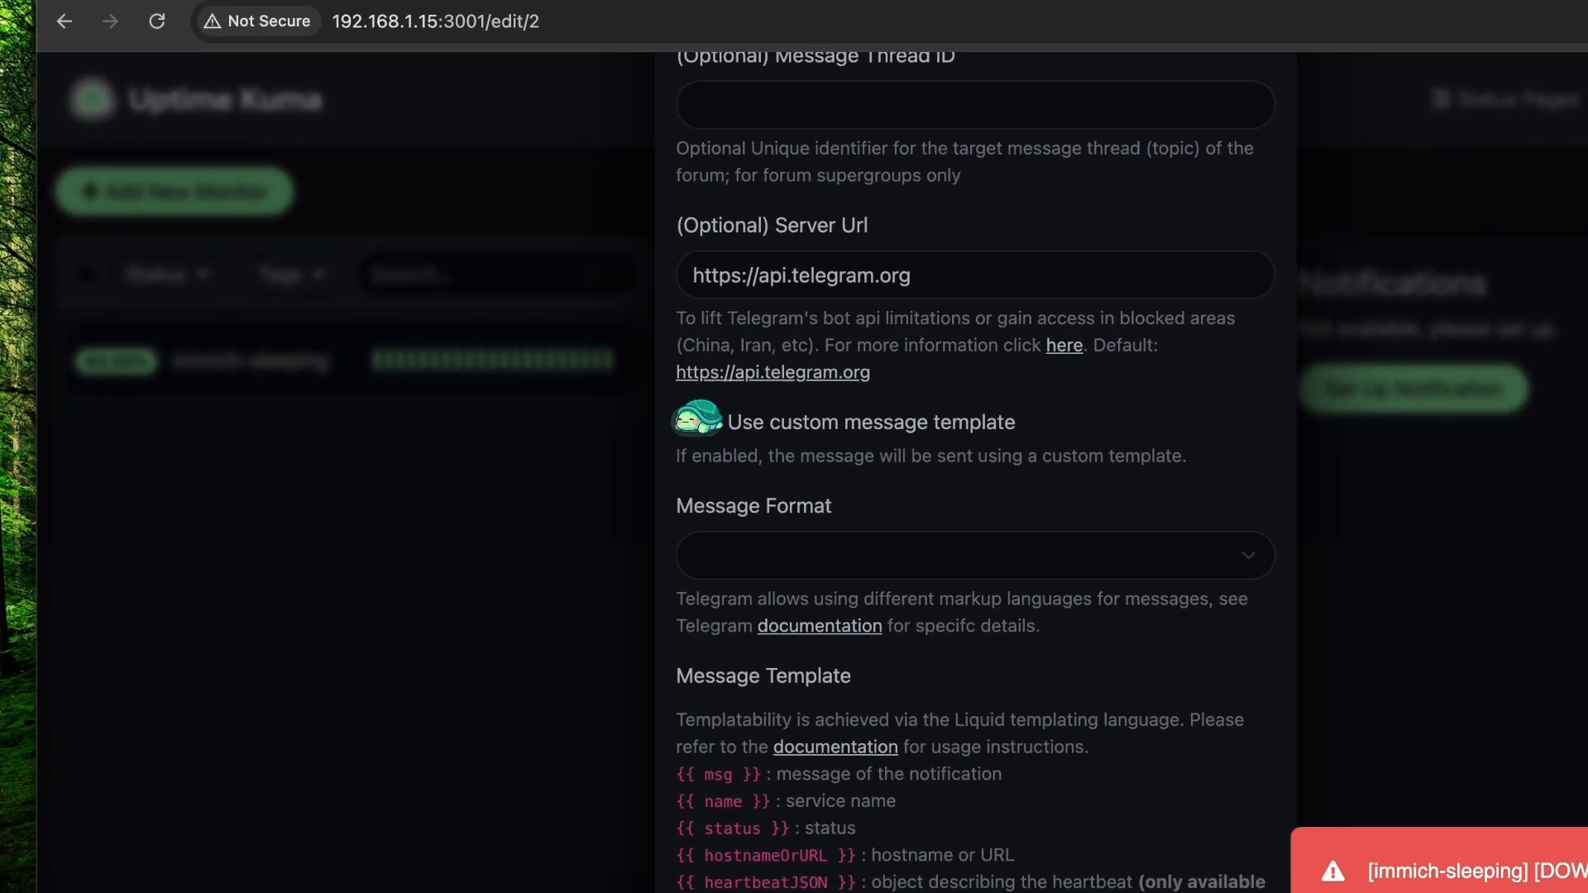
pyautogui.click(696, 418)
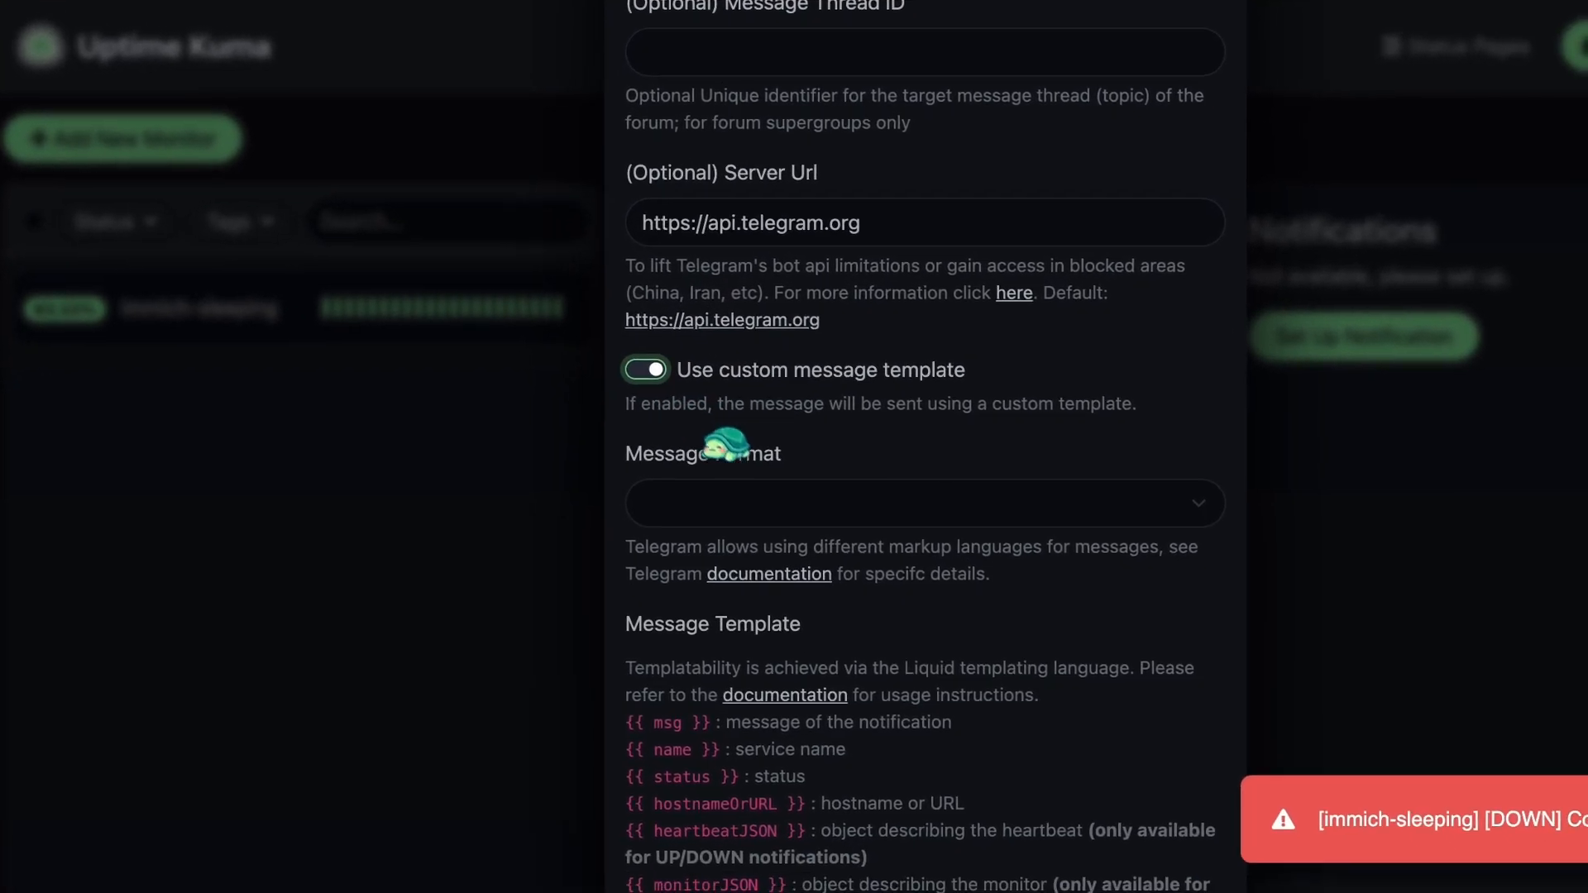
pyautogui.click(799, 563)
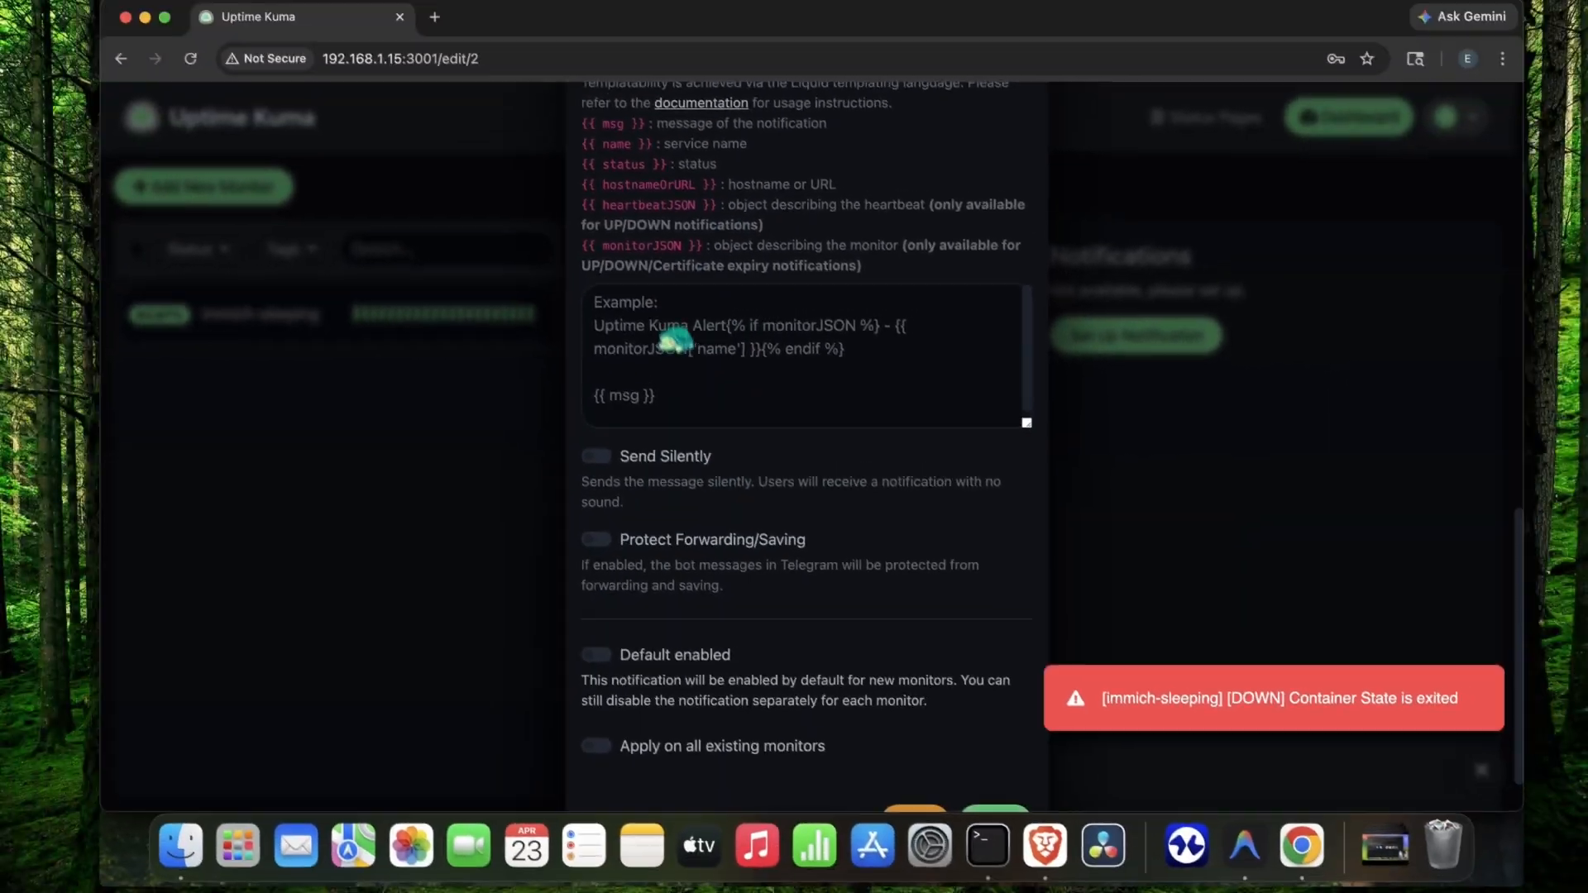
pyautogui.click(667, 236)
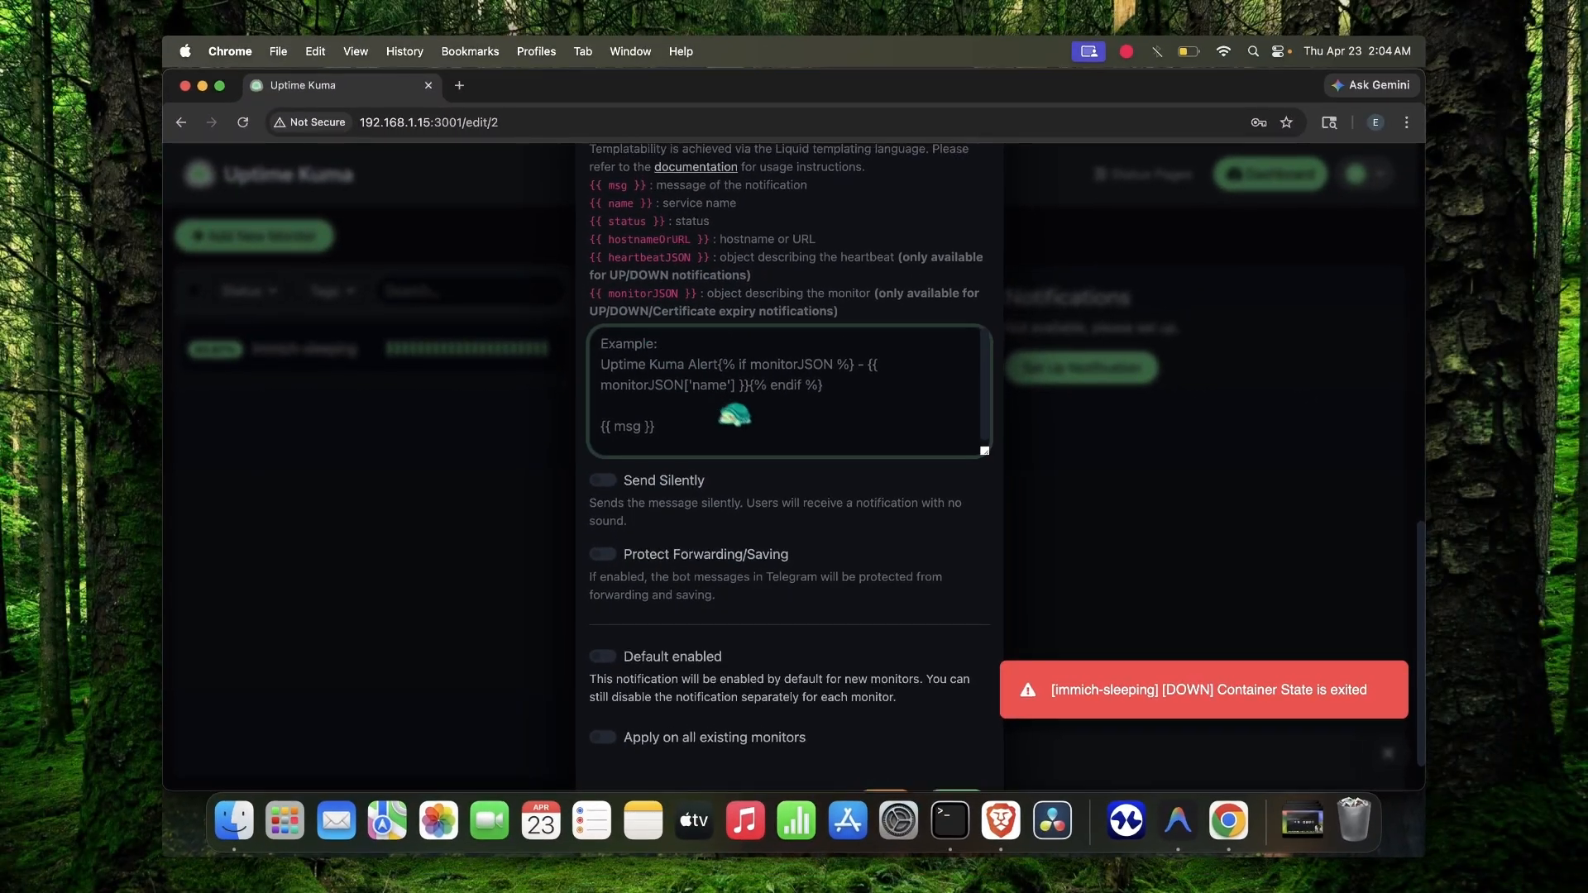
pyautogui.scroll(2, 695, 405)
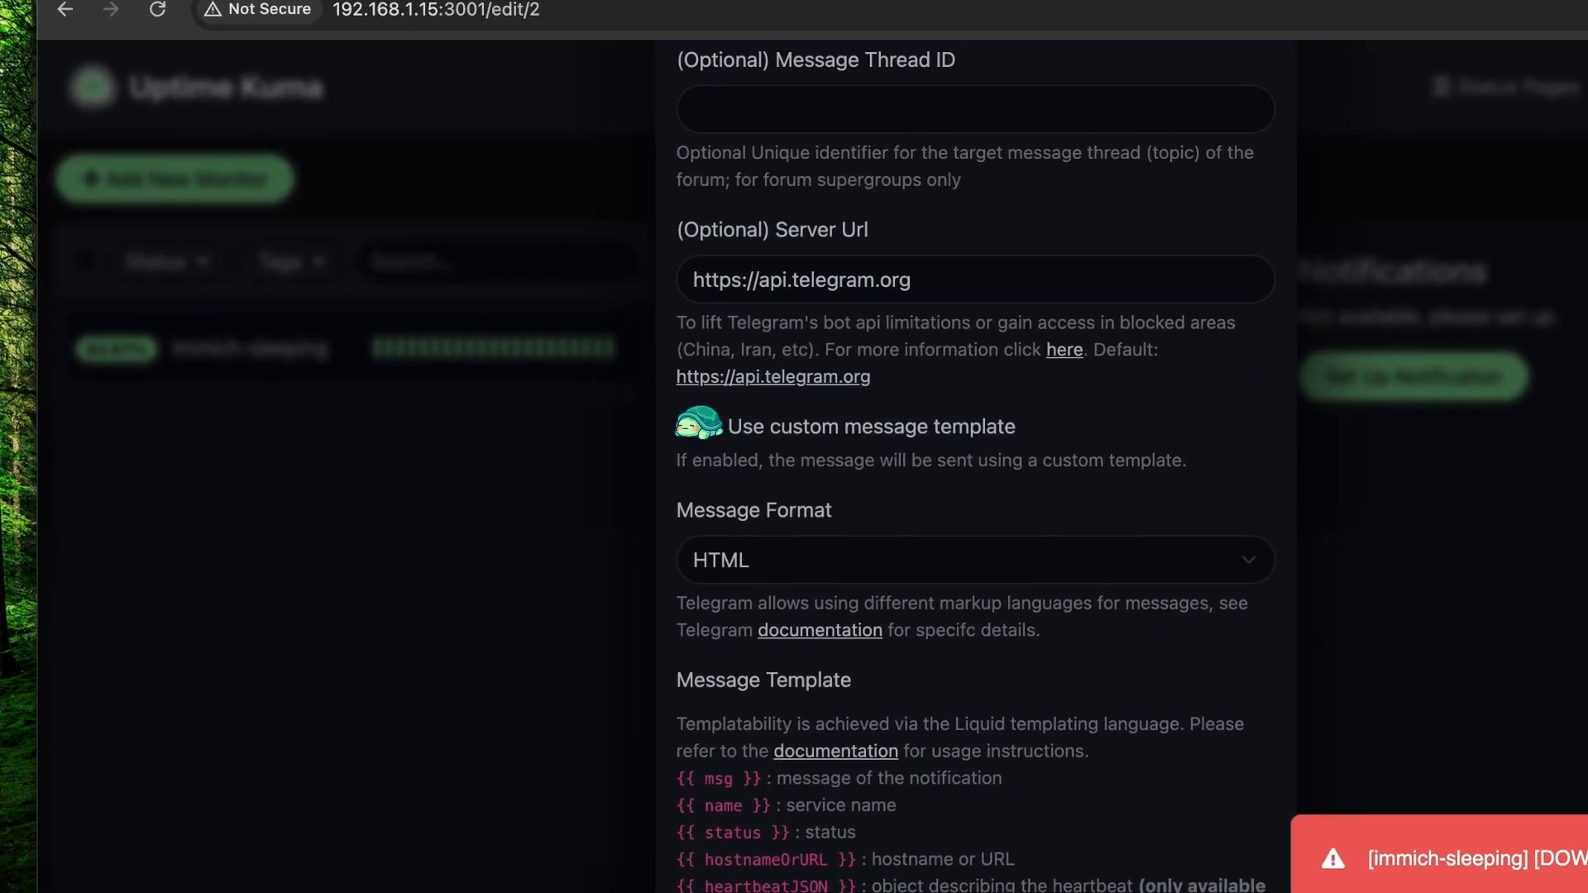
# Disable the custom message template, send a test notification and switch to Brave to check for it in the uptime000_bot chat
pyautogui.click(683, 418)
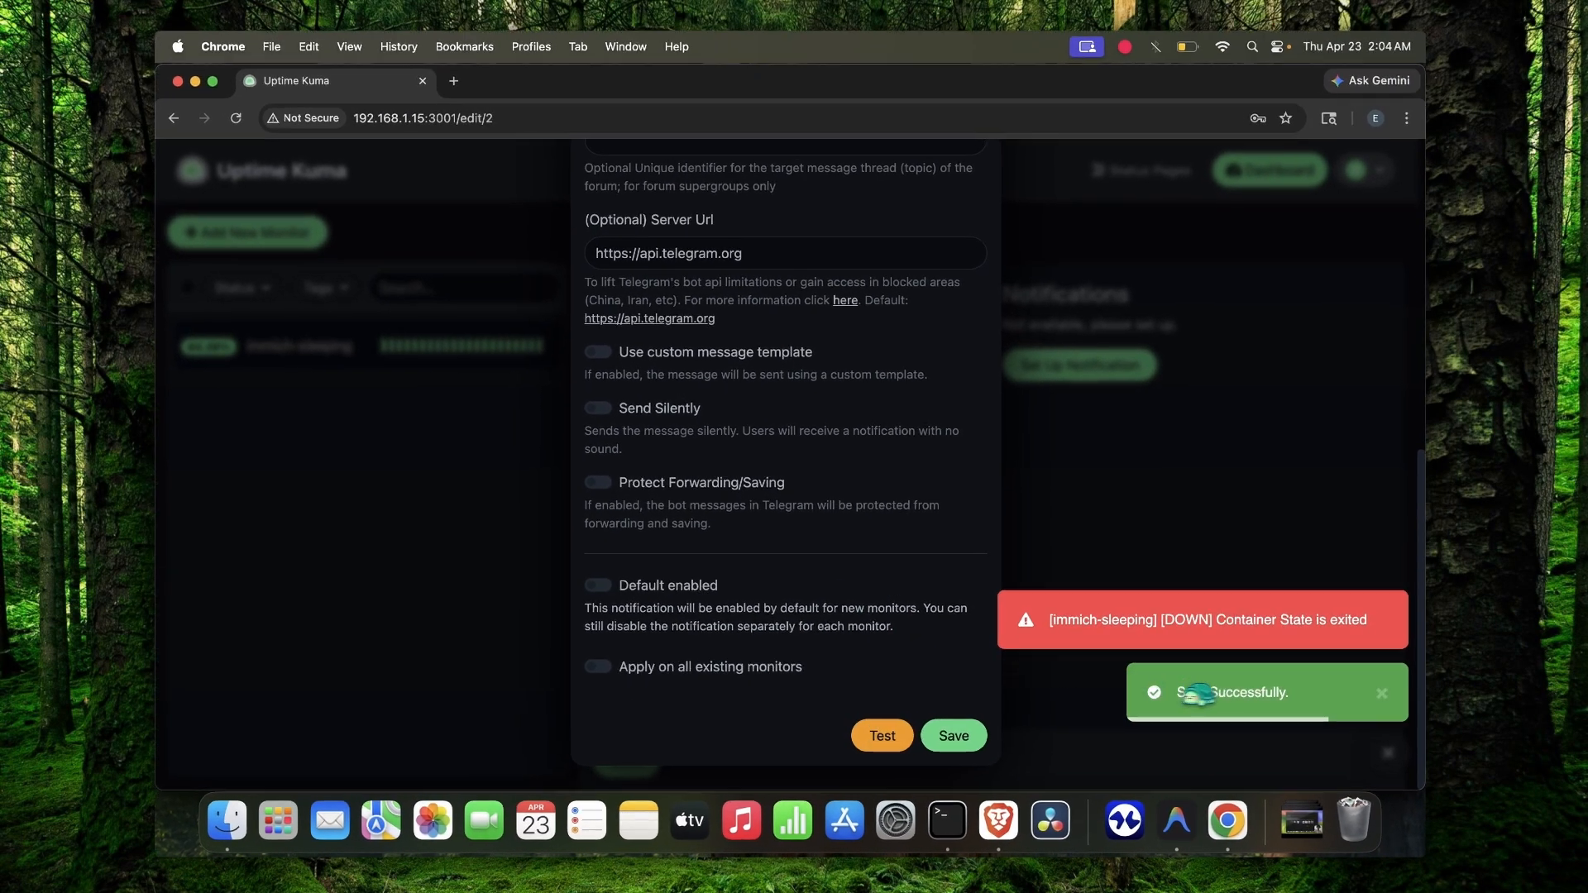
pyautogui.press('super+Tab')
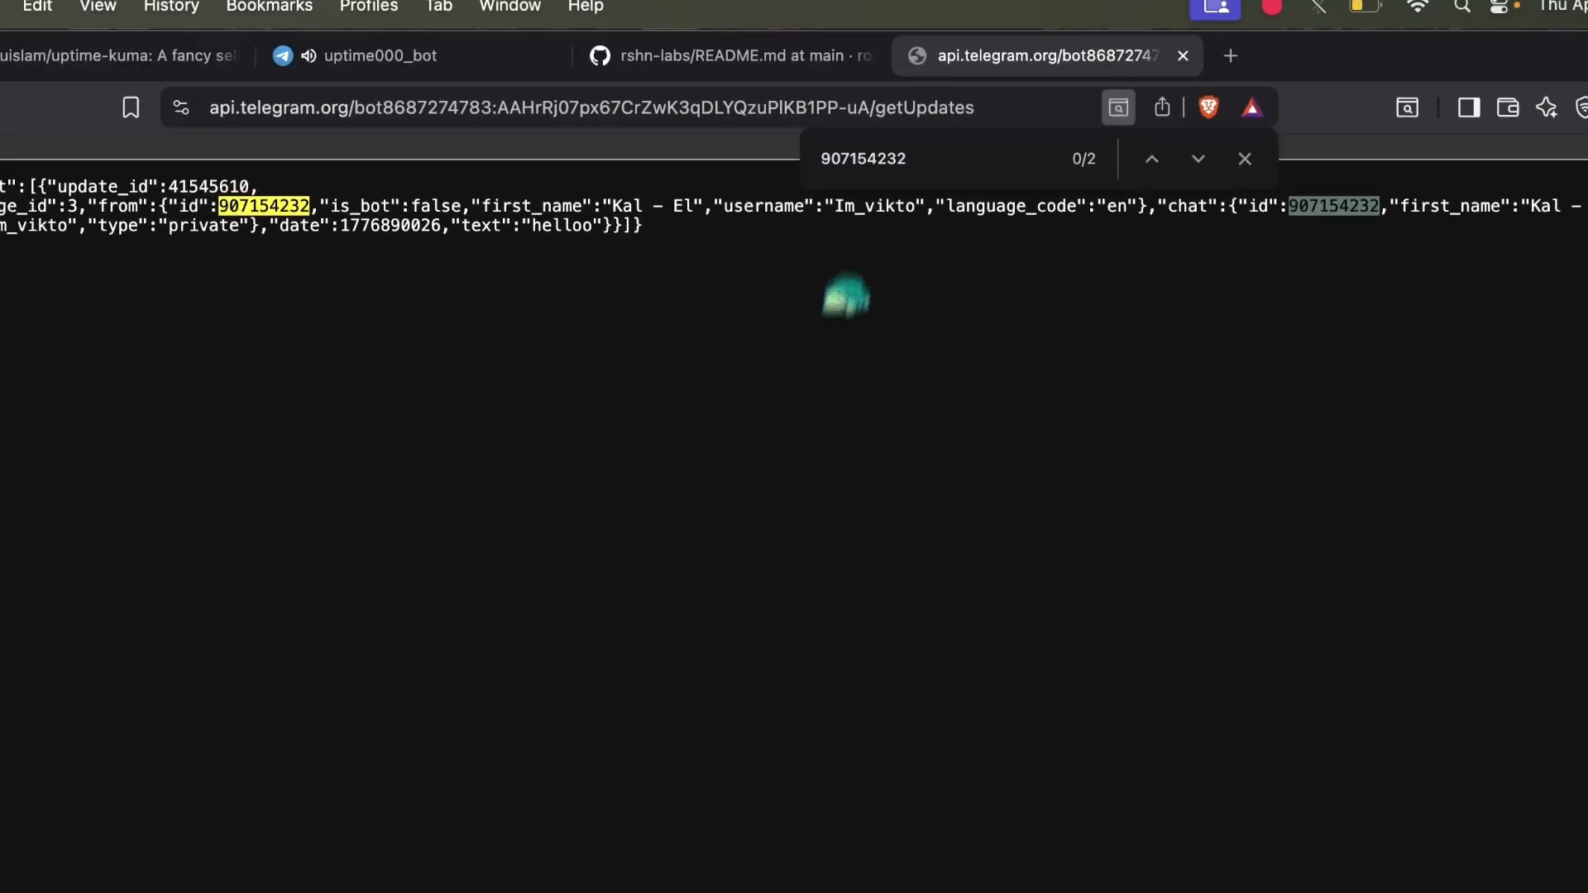
pyautogui.click(414, 108)
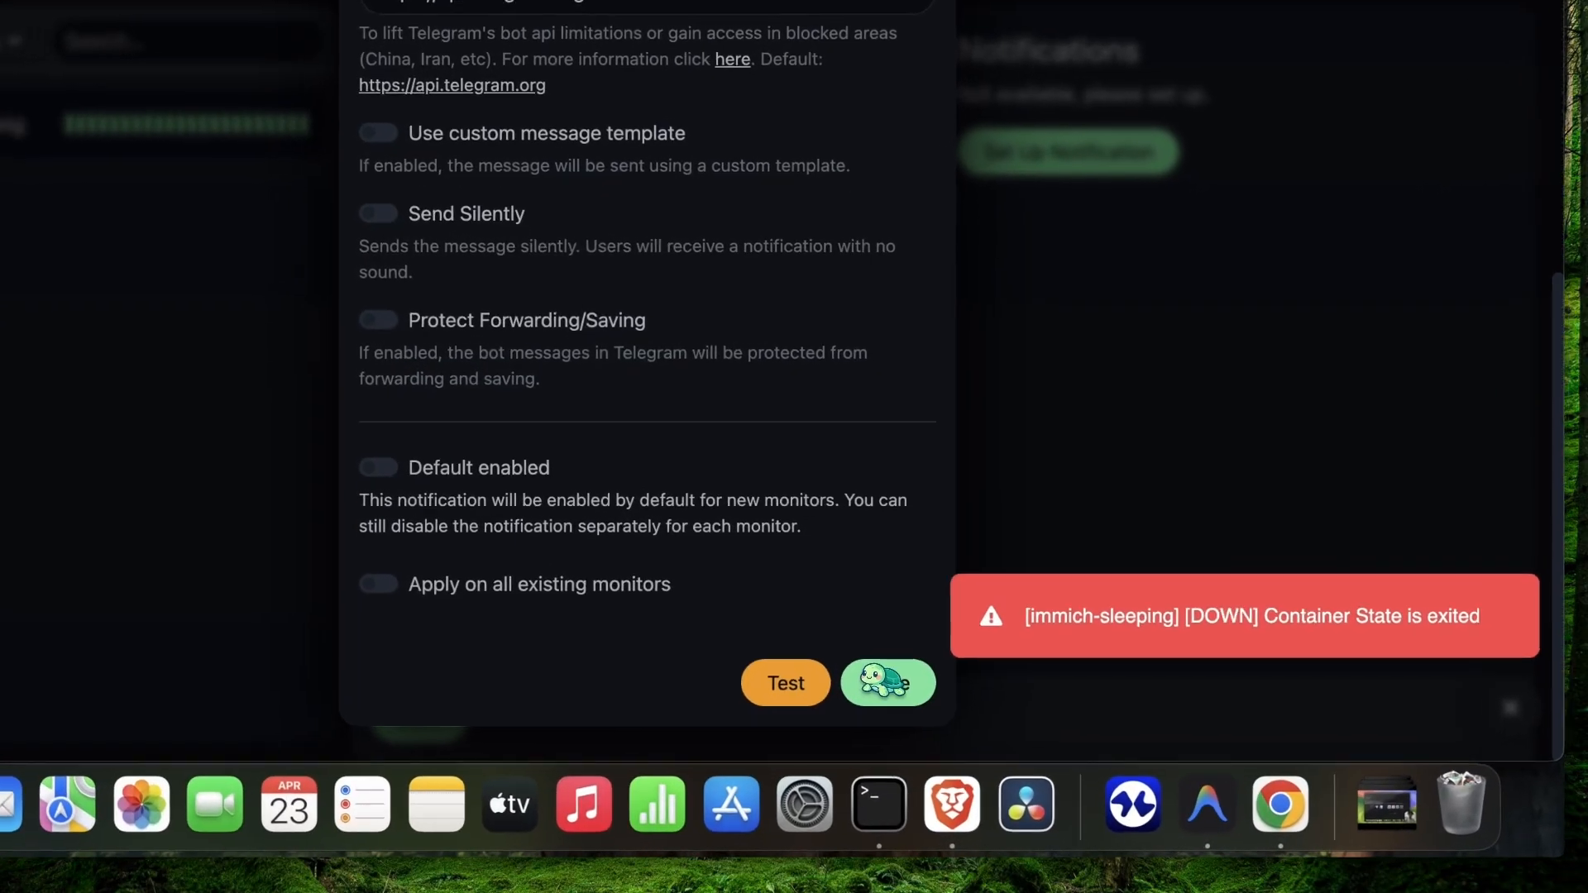
# Return to Chrome, save the tg-noti Telegram notification and look over the monitor's edit form
pyautogui.click(957, 736)
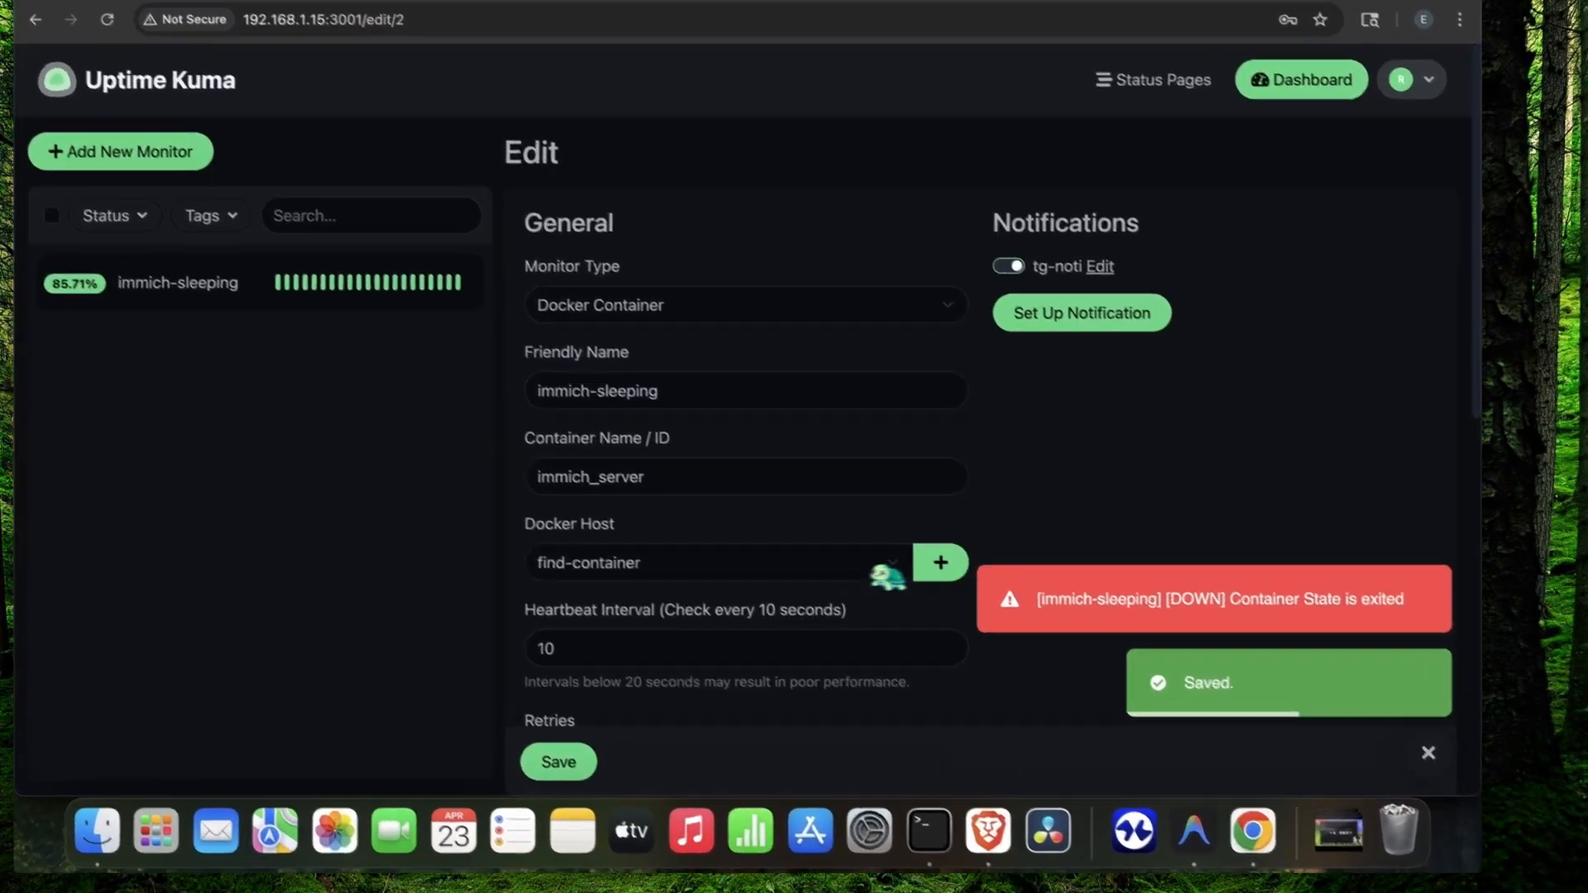
pyautogui.scroll(-10, 992, 612)
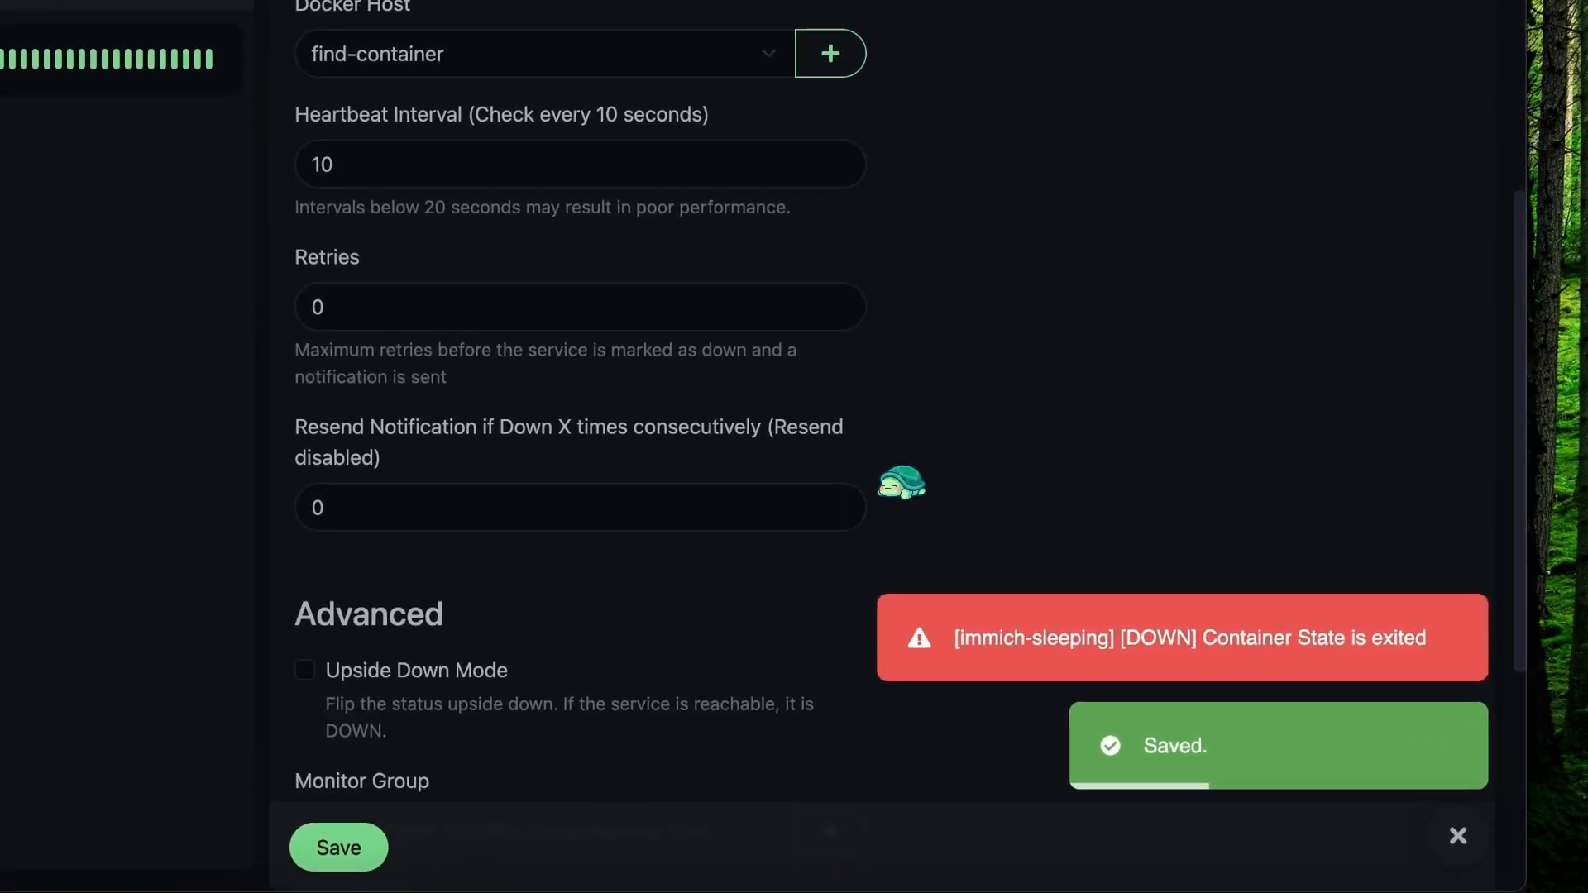
pyautogui.scroll(10, 941, 494)
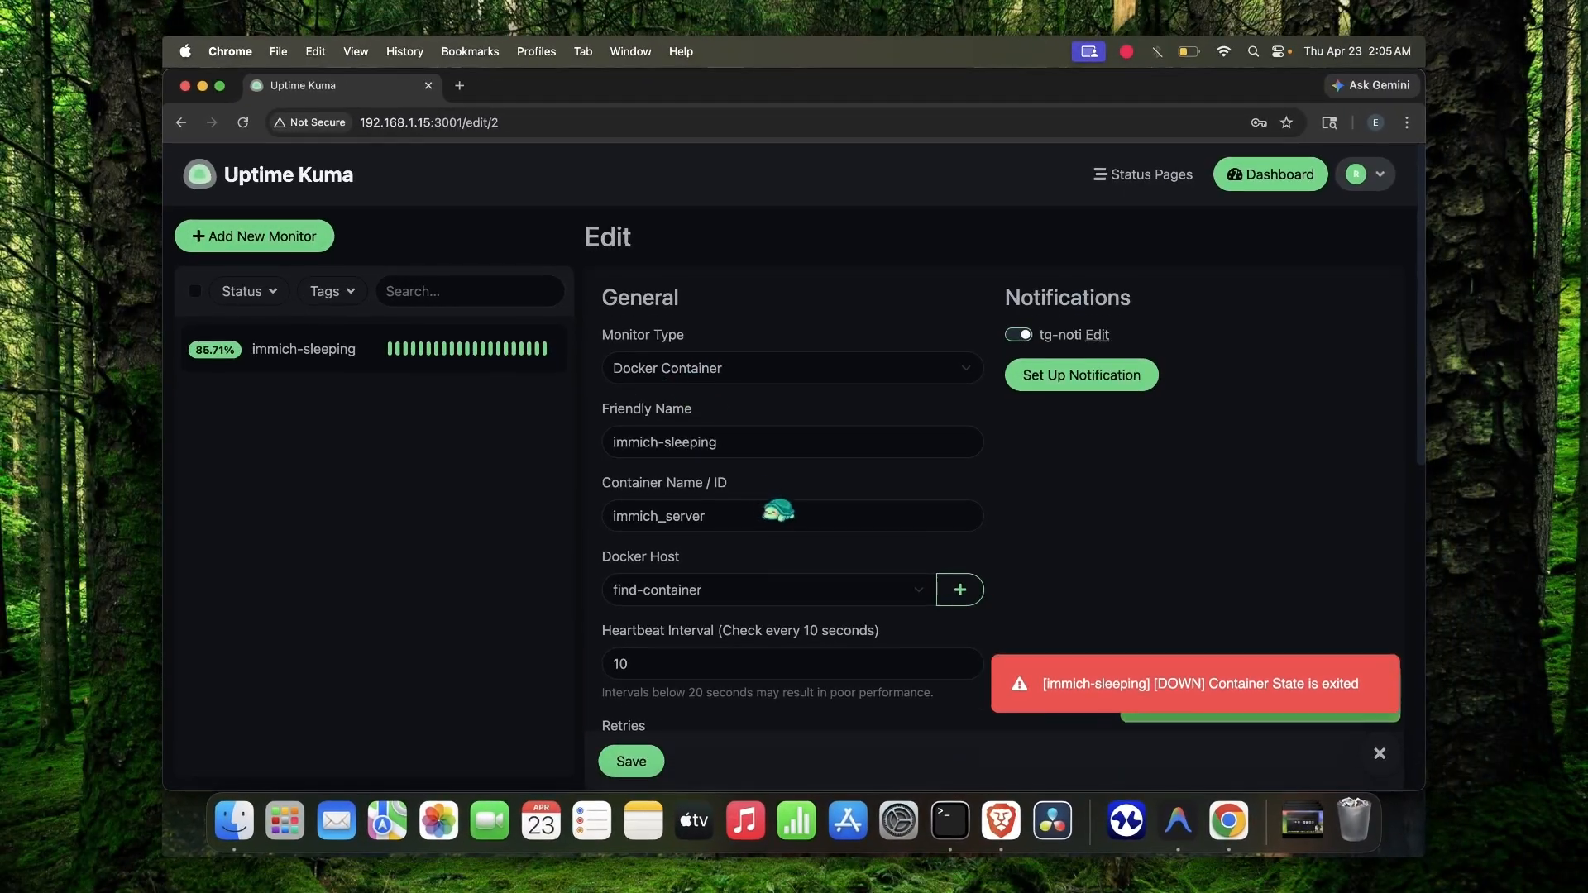
# Switch to the terminal, stop the immich_server container and check Uptime Kuma and the uptime000_bot chat for the alert
pyautogui.press('super+Tab')
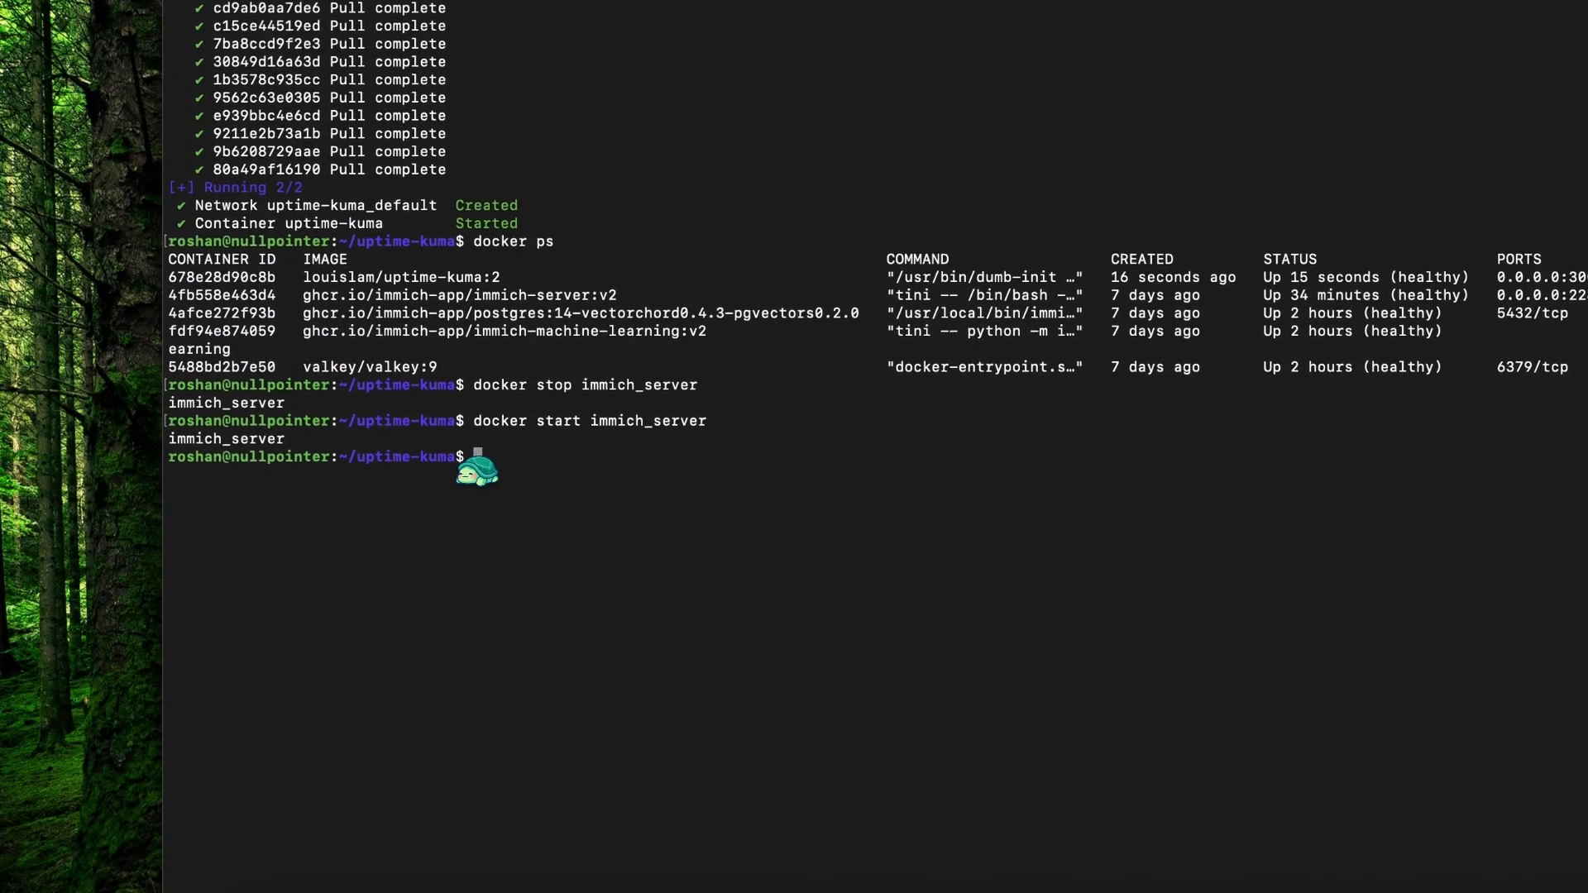
pyautogui.press('Up')
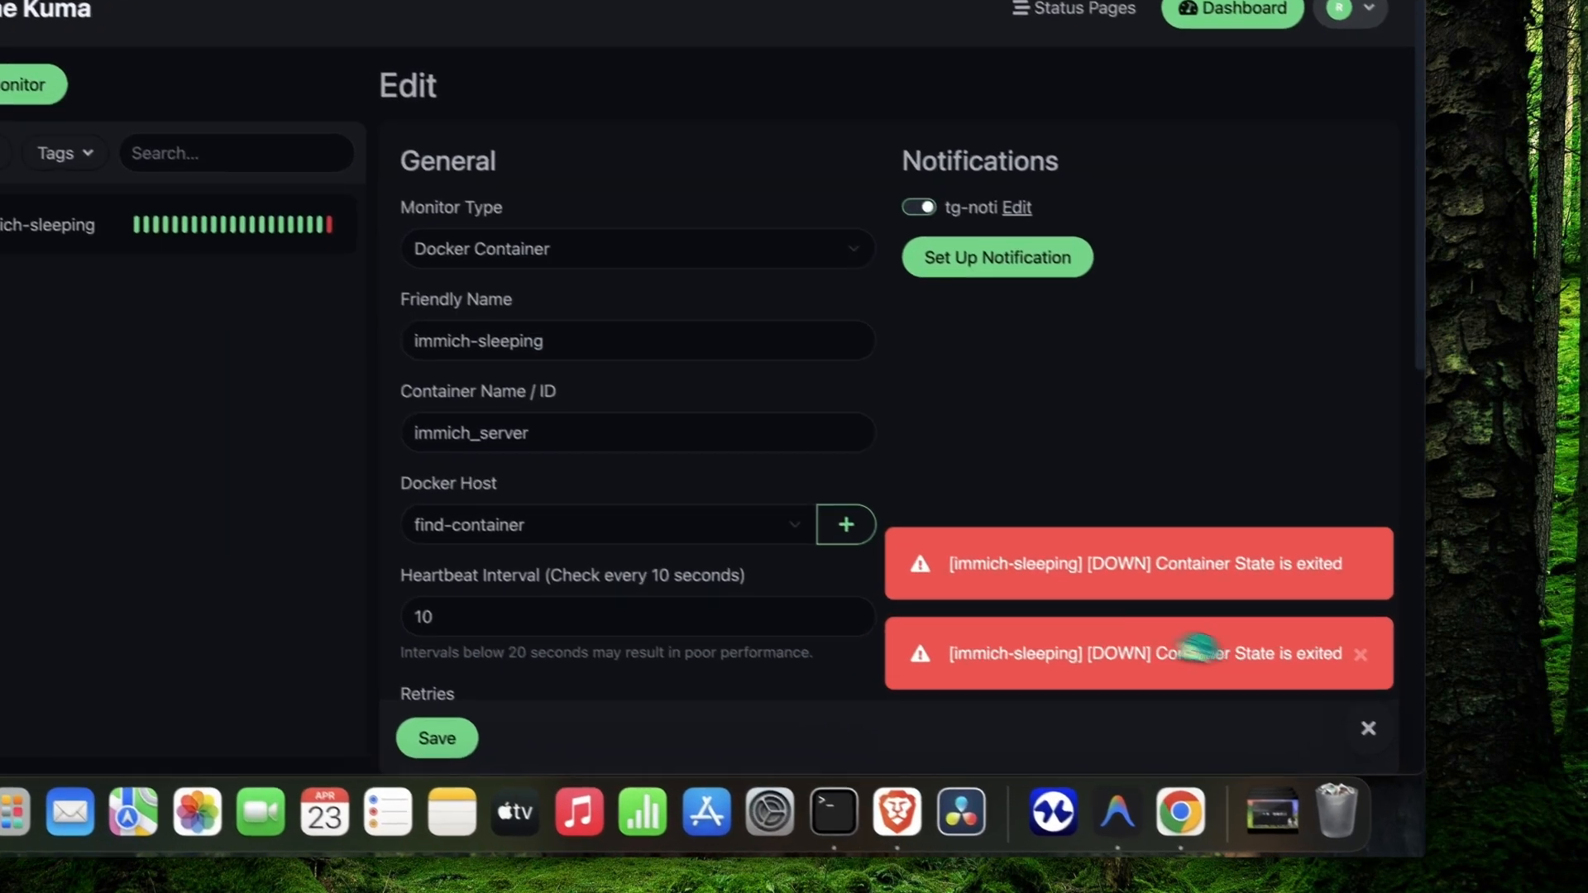
pyautogui.press('super+Tab')
pyautogui.press('super+Tab')
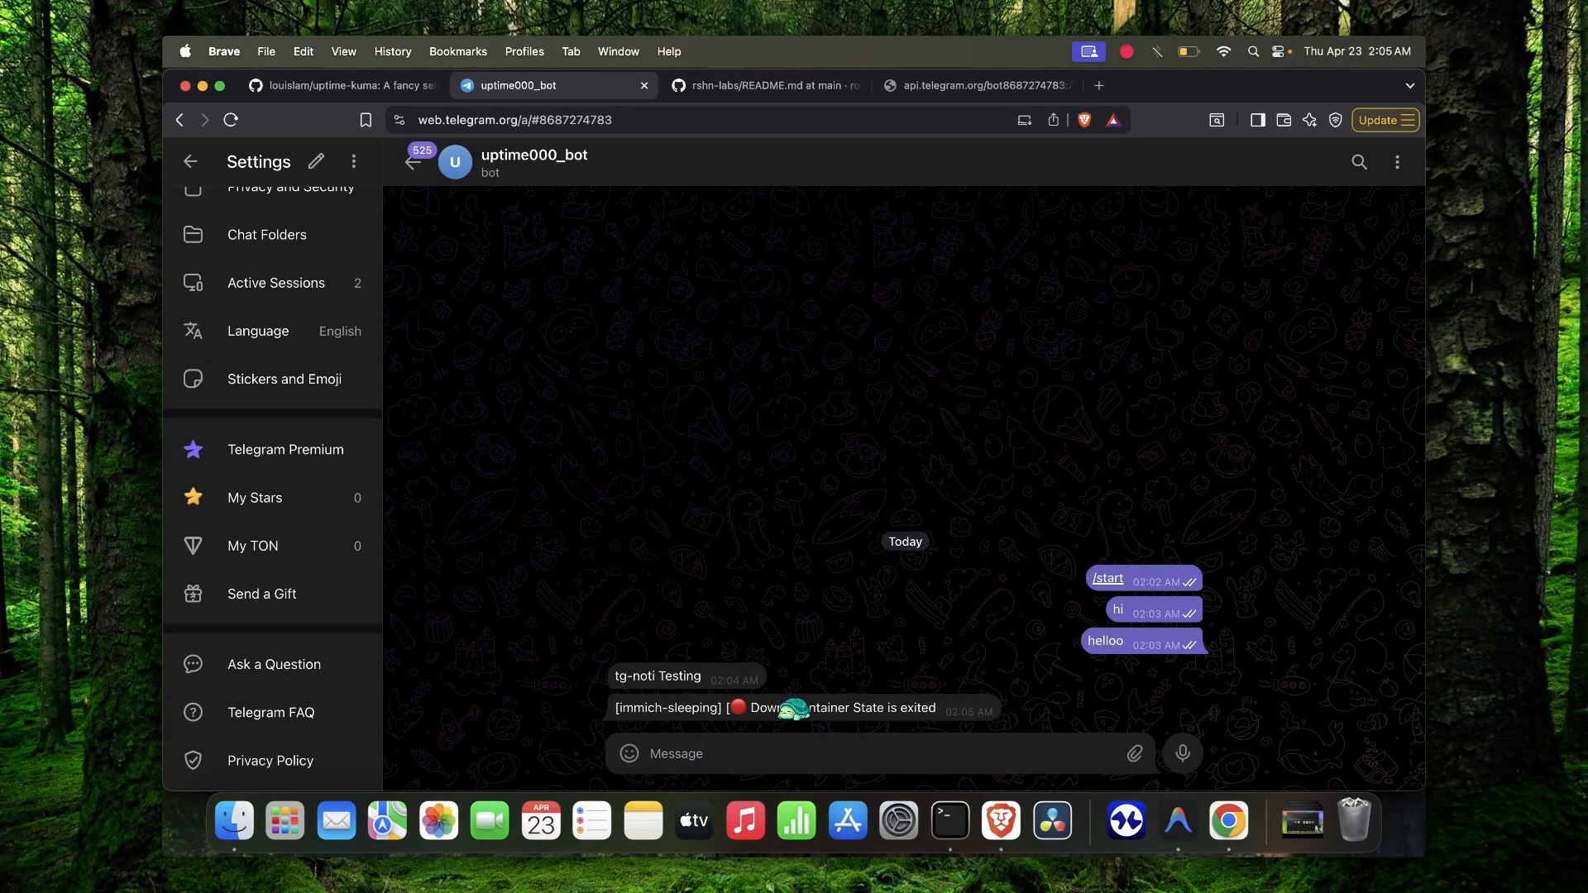
# Compare the immich-sleeping monitor's heartbeat history and resend options in Chrome with the alerts in the uptime000_bot chat
pyautogui.press('super+Tab')
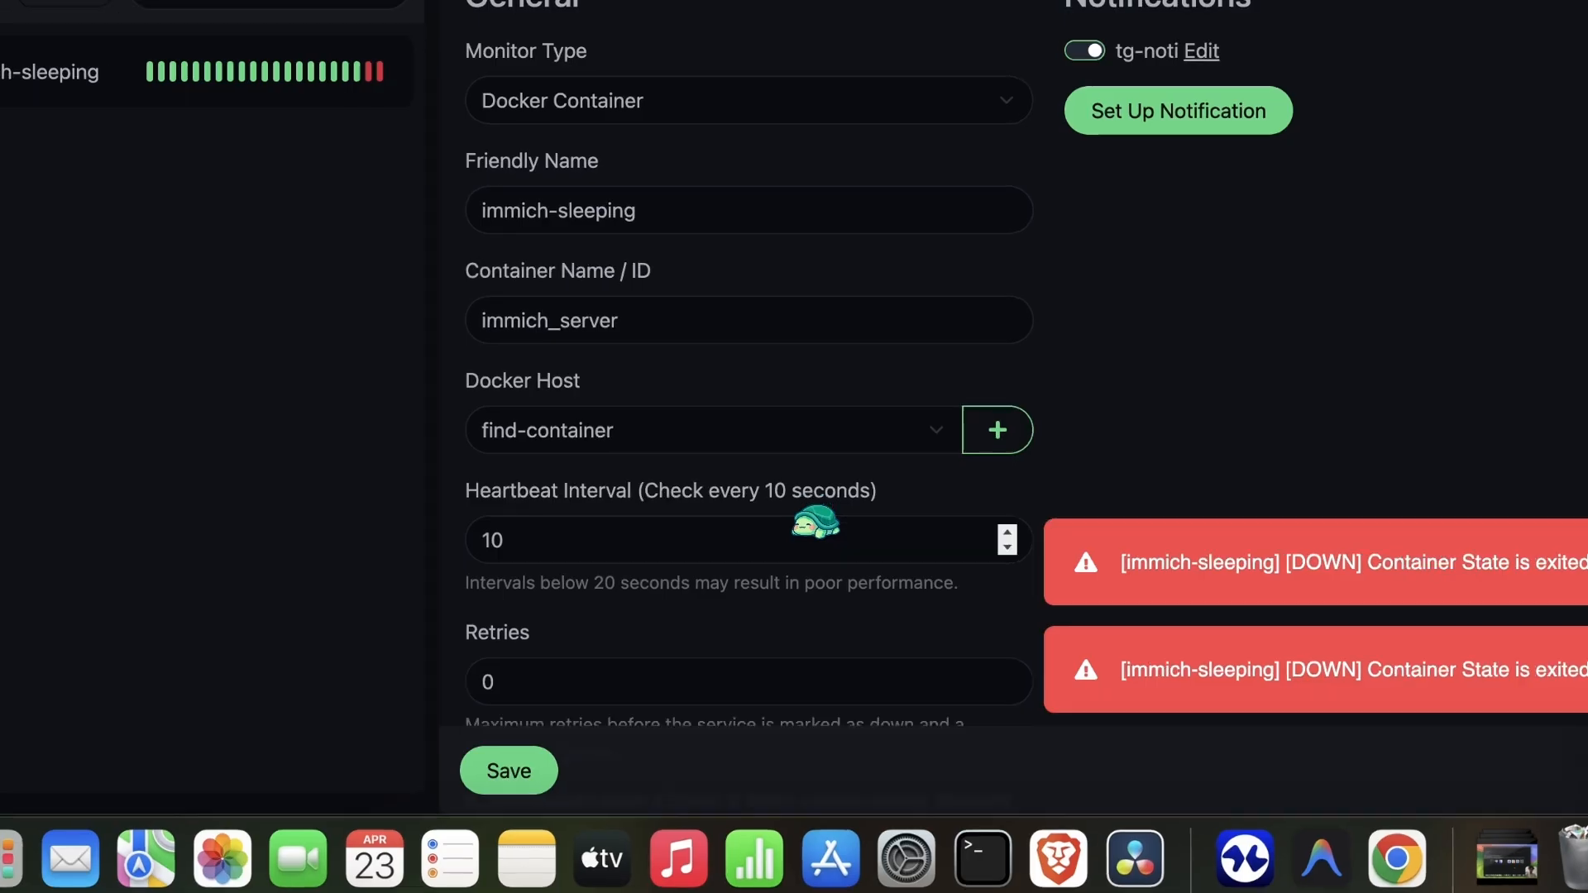
pyautogui.scroll(-5, 439, 174)
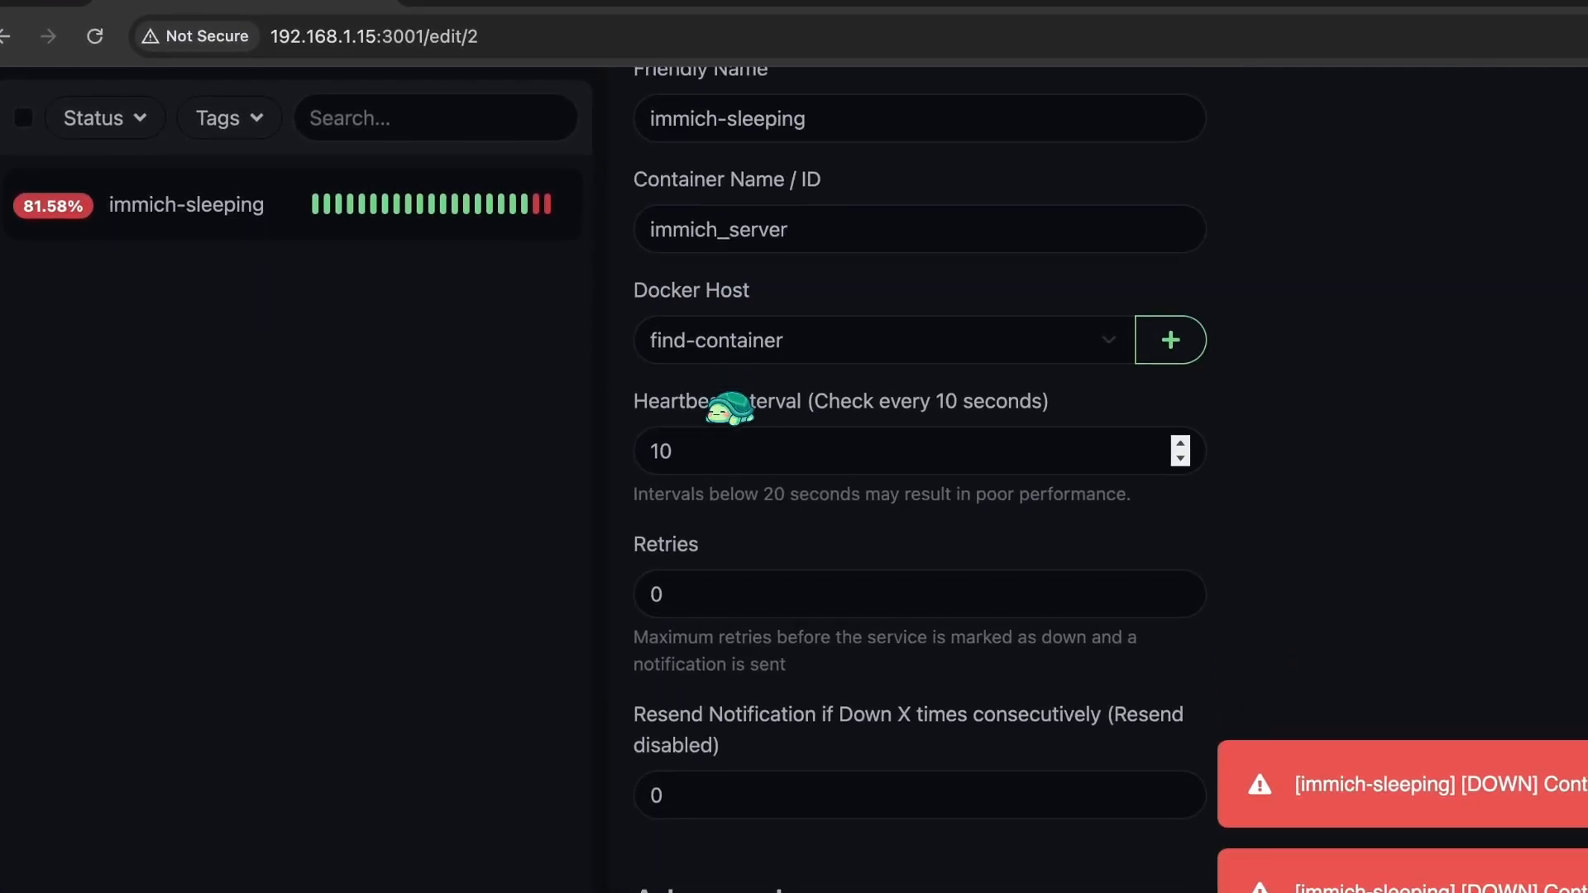
pyautogui.scroll(-2, 711, 488)
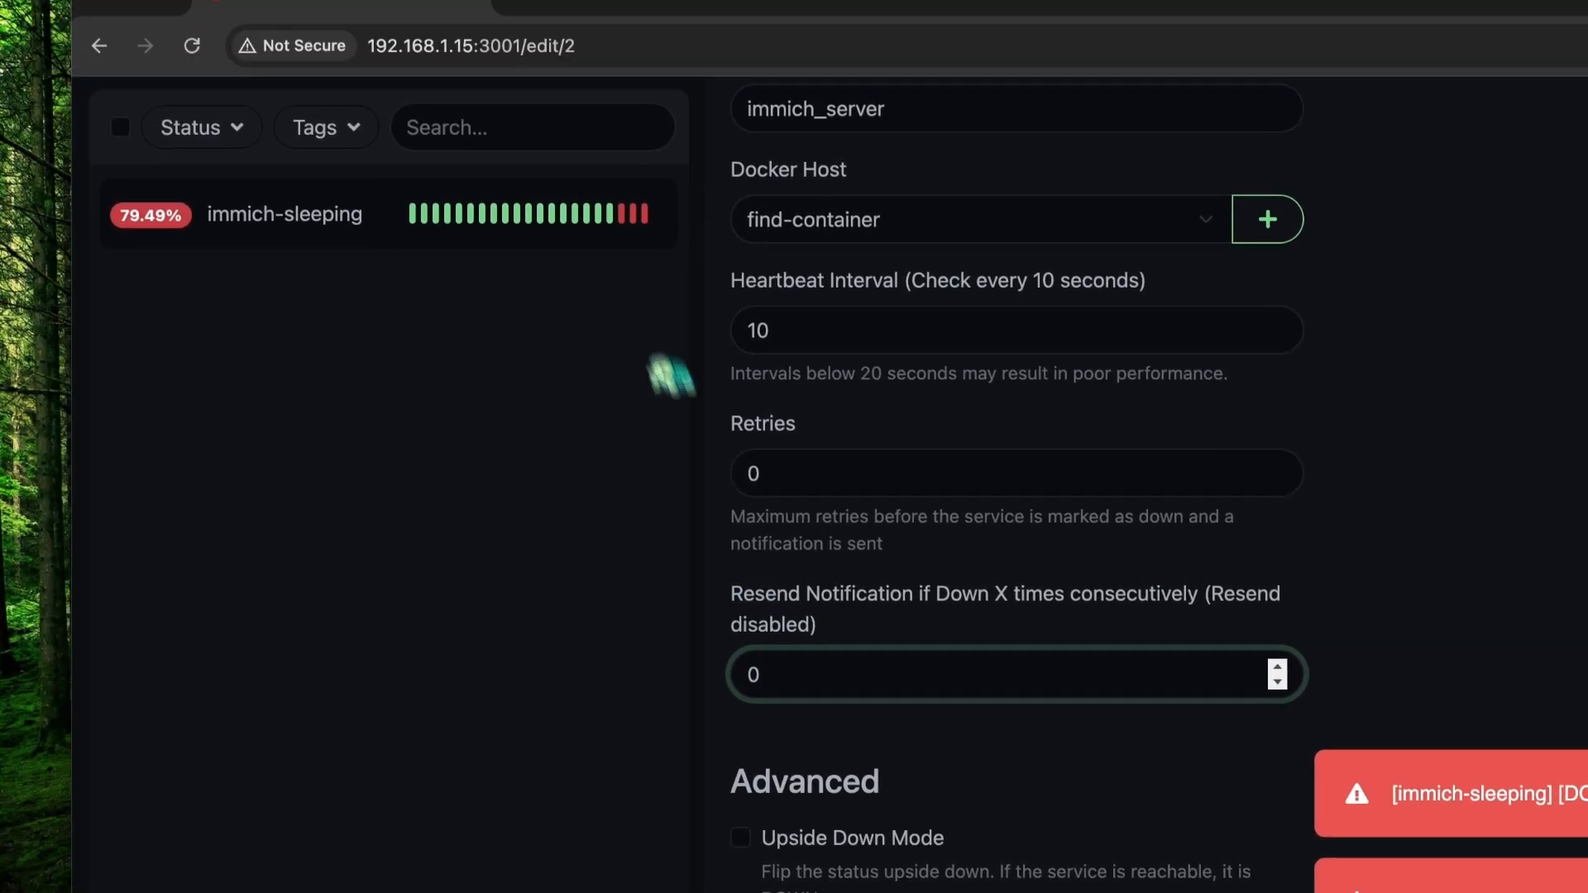
pyautogui.moveTo(561, 42)
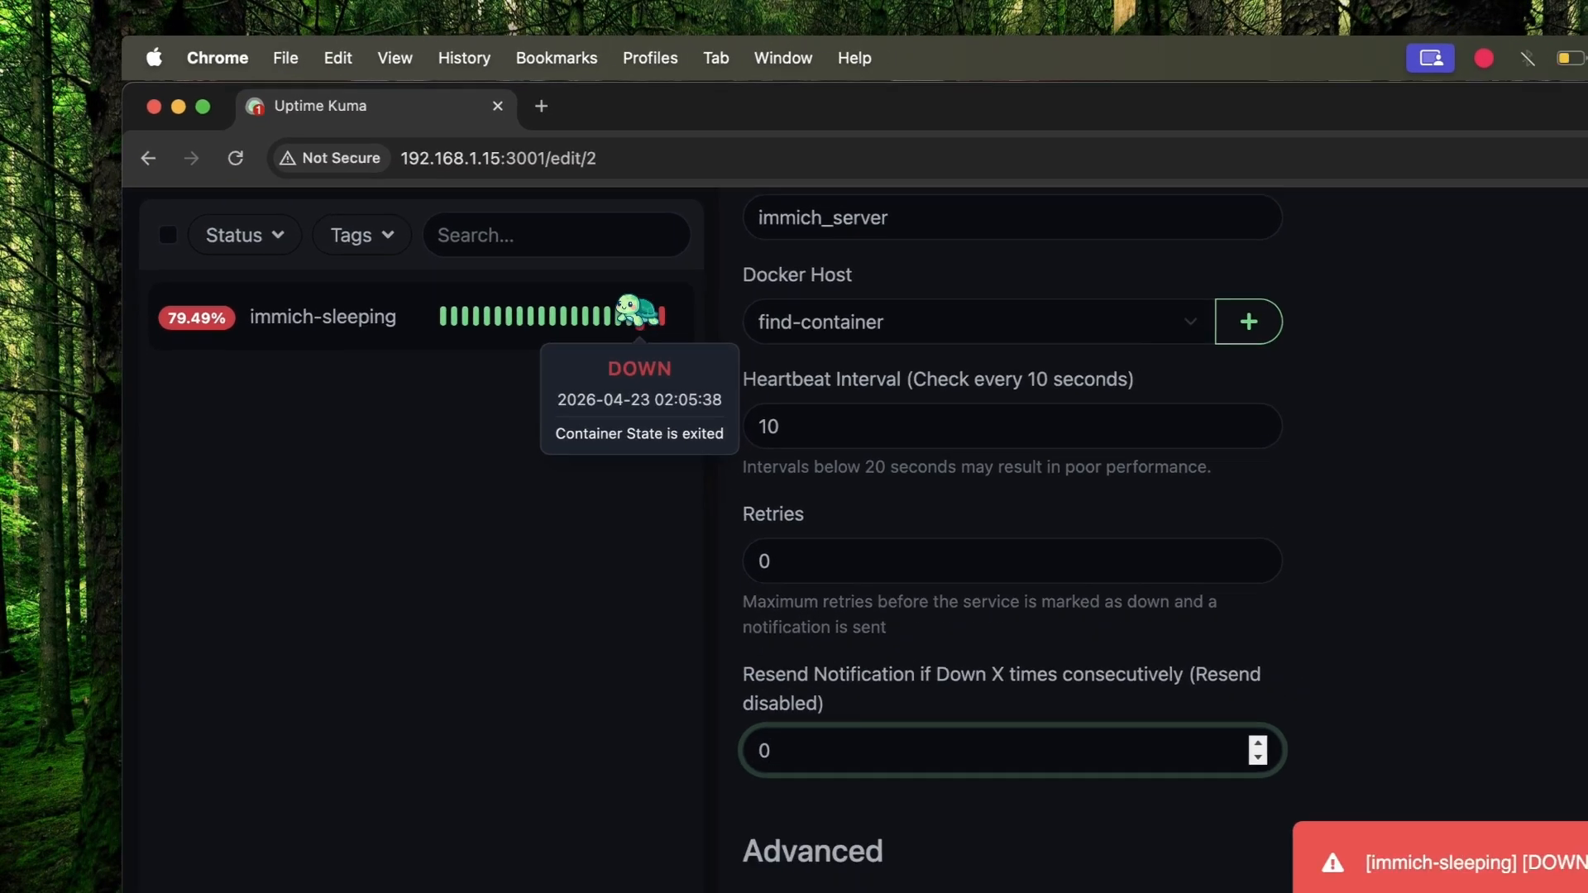
pyautogui.press('super+Tab')
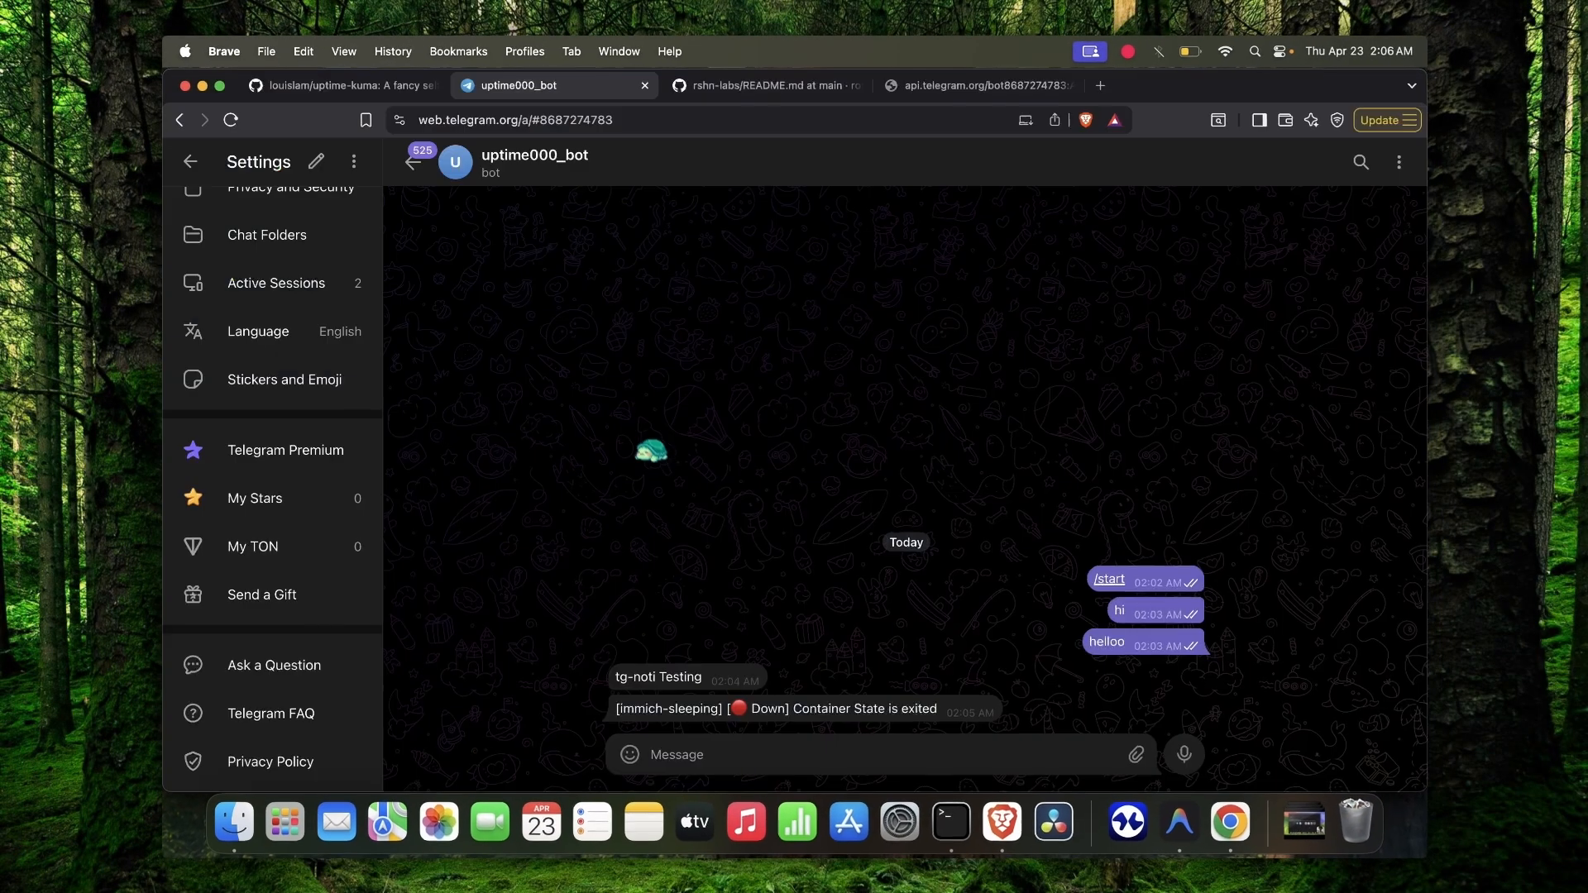
pyautogui.press('super+Tab')
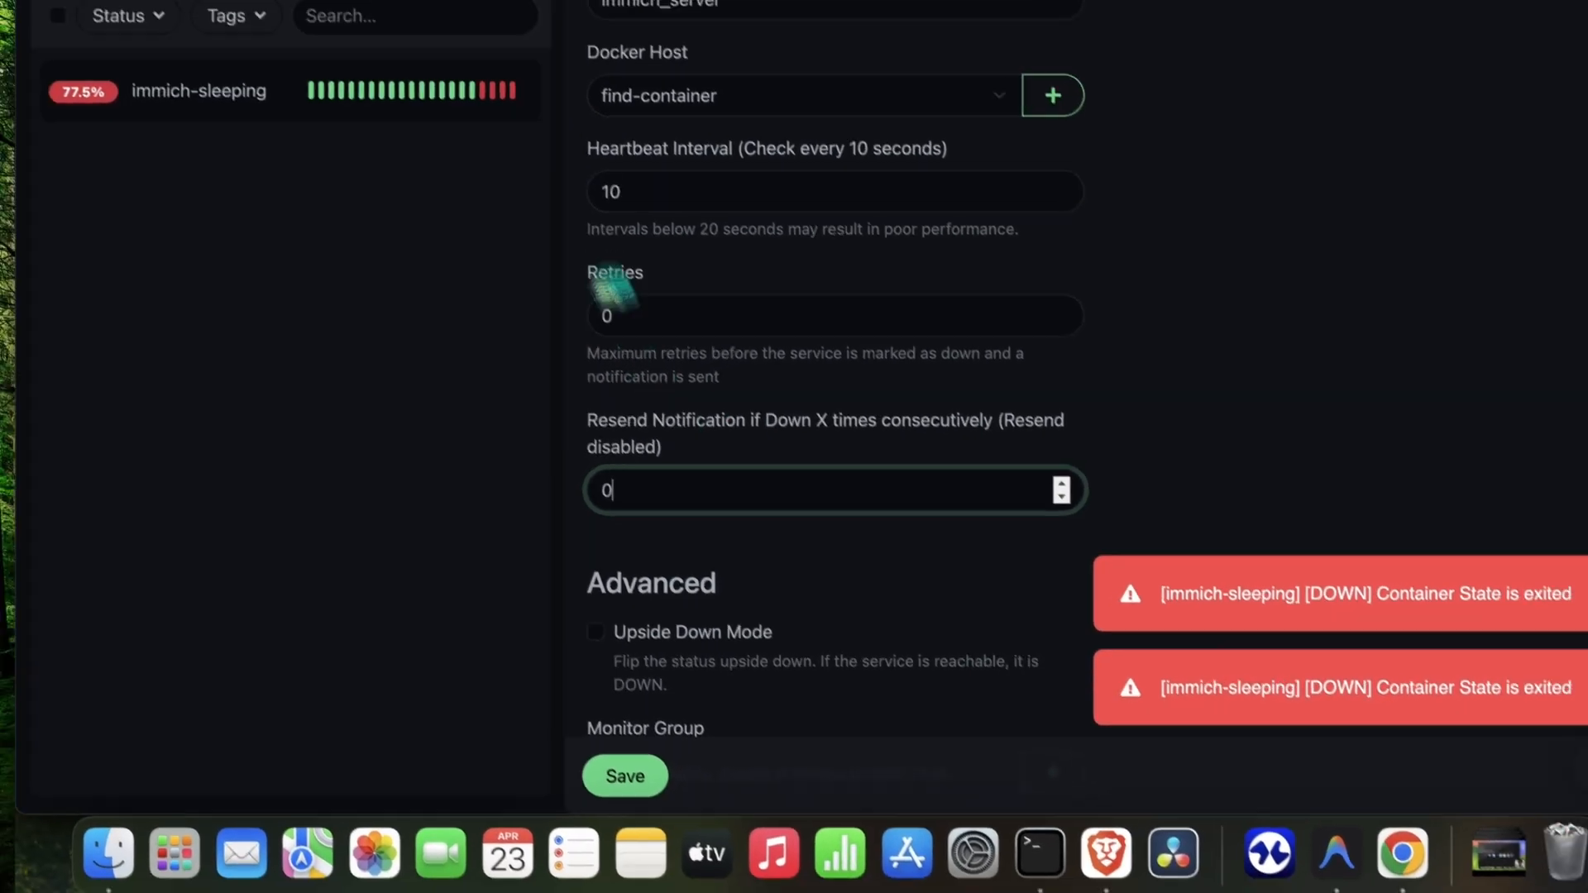
pyautogui.moveTo(484, 95)
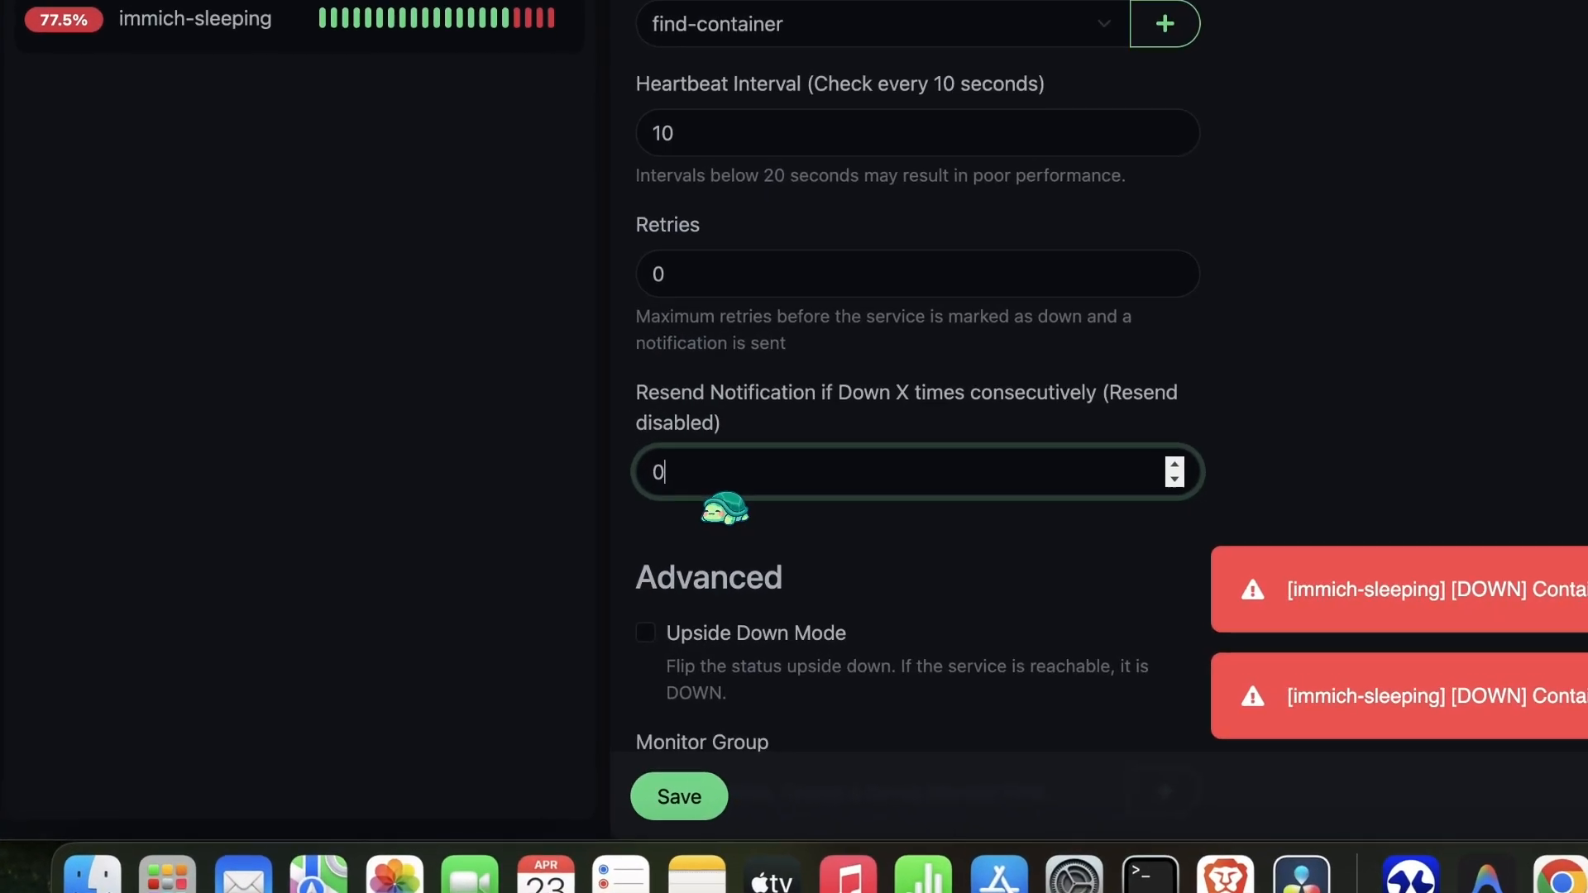
# Set Resend Notification if Down X times consecutively to 1 and save the monitor
pyautogui.press('BackSpace')
pyautogui.write('1')
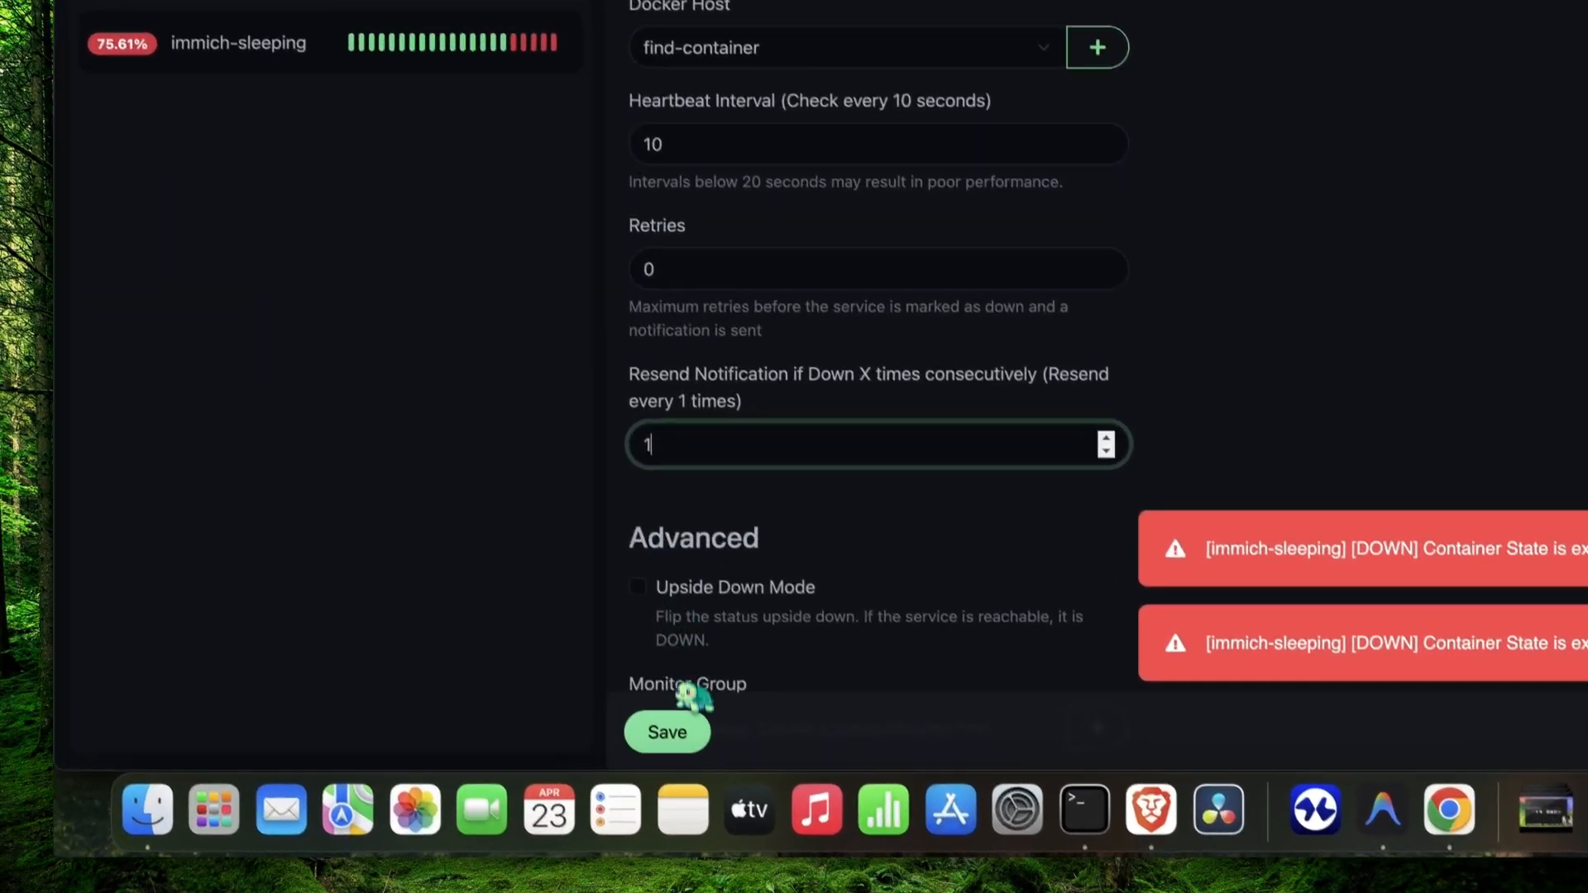
pyautogui.click(665, 769)
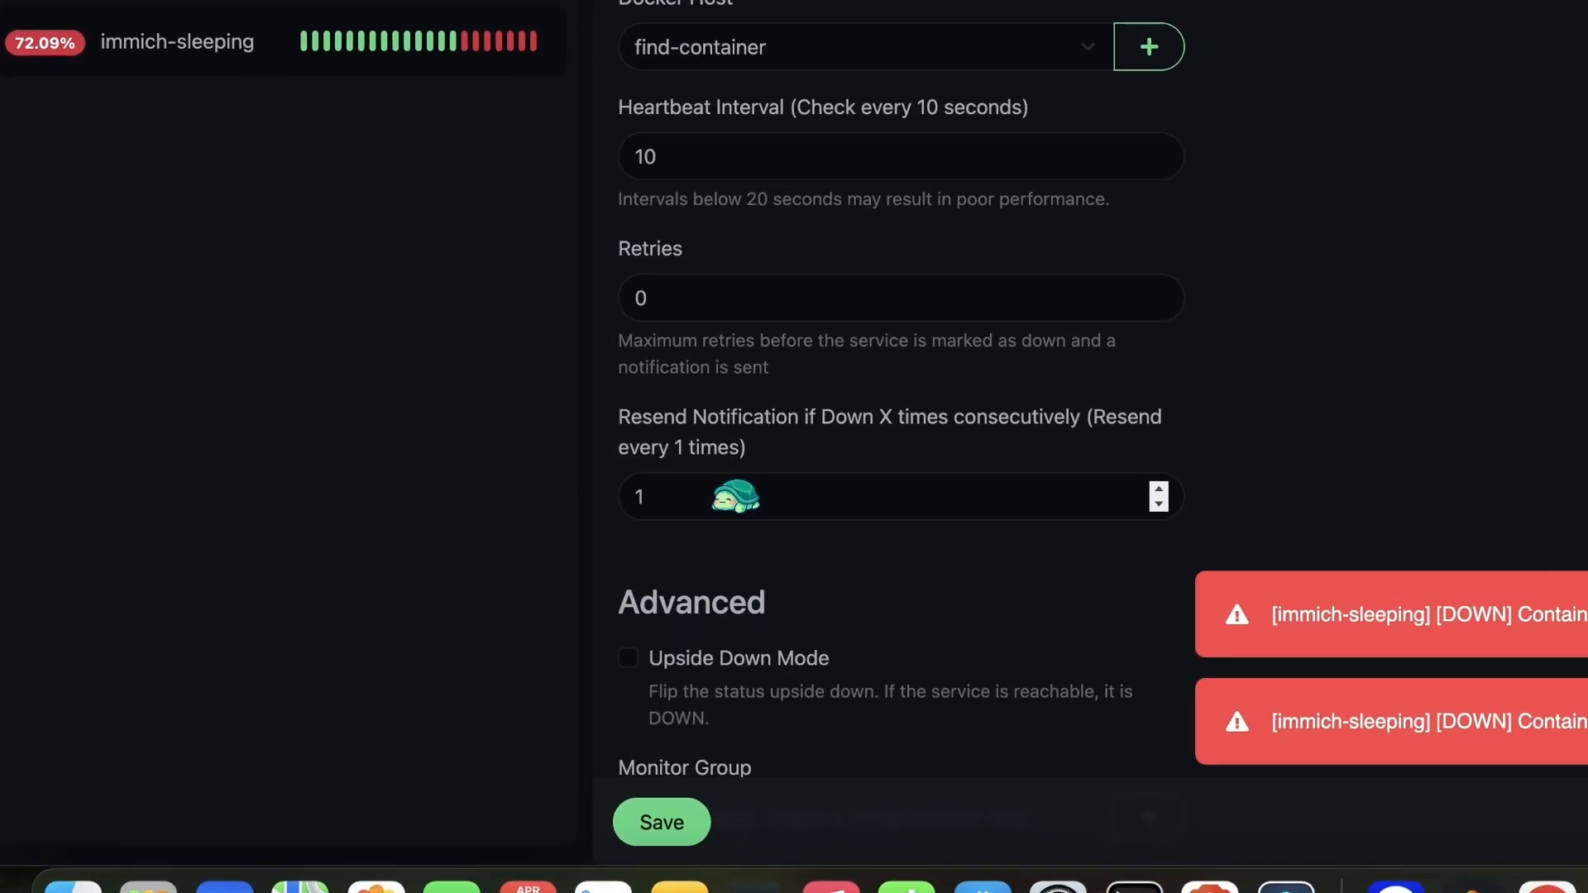
# Try a resend interval of 3, restore it to 1 and save the monitor again
pyautogui.click(735, 496)
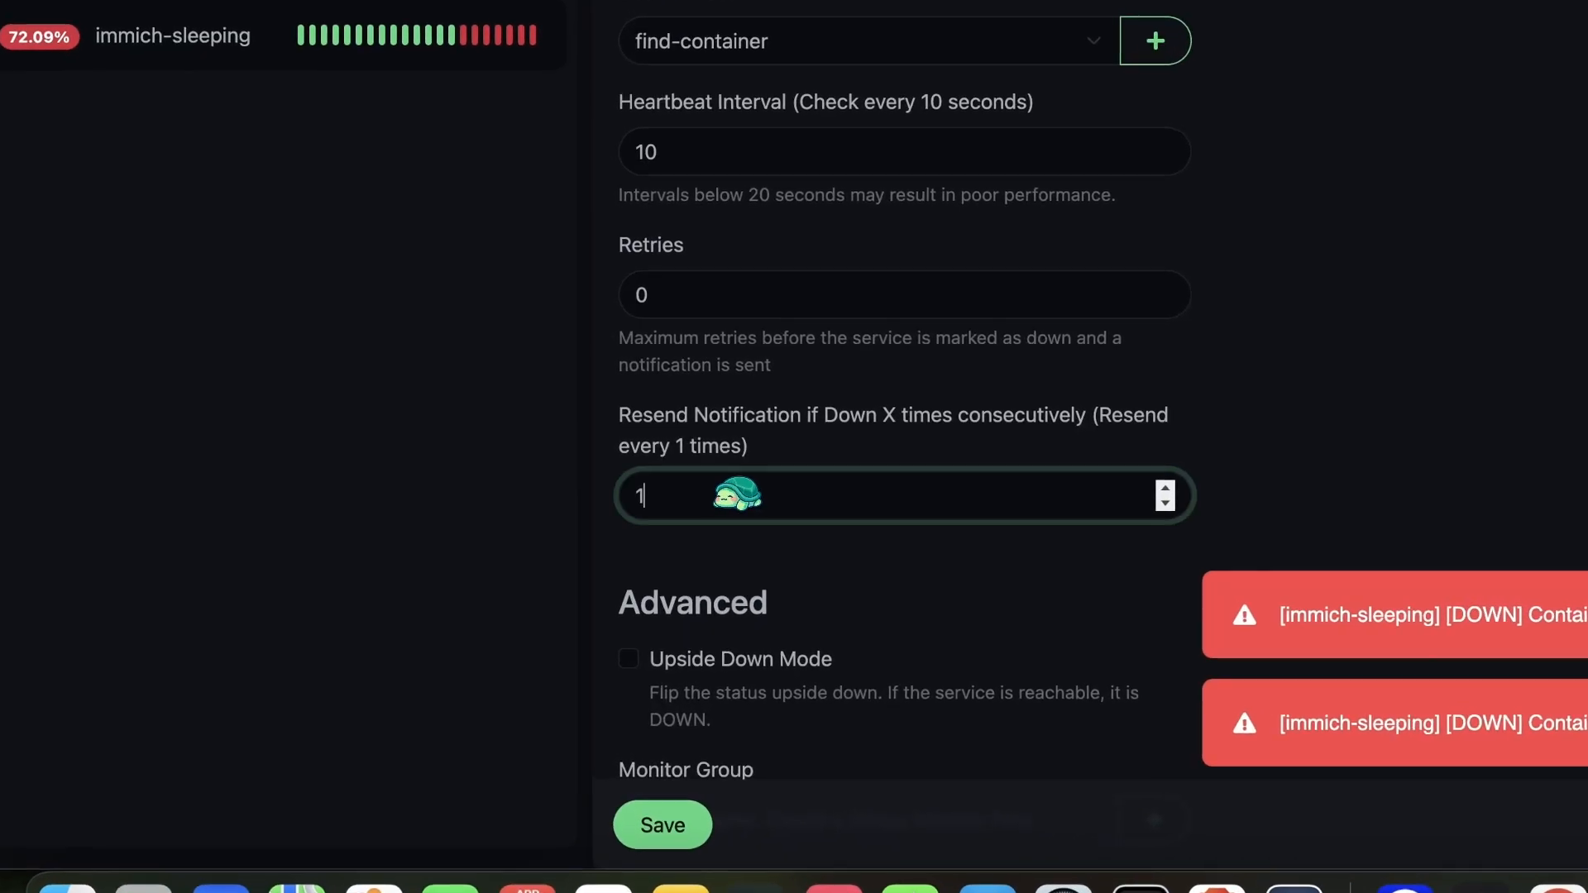
pyautogui.press('BackSpace')
pyautogui.write('3')
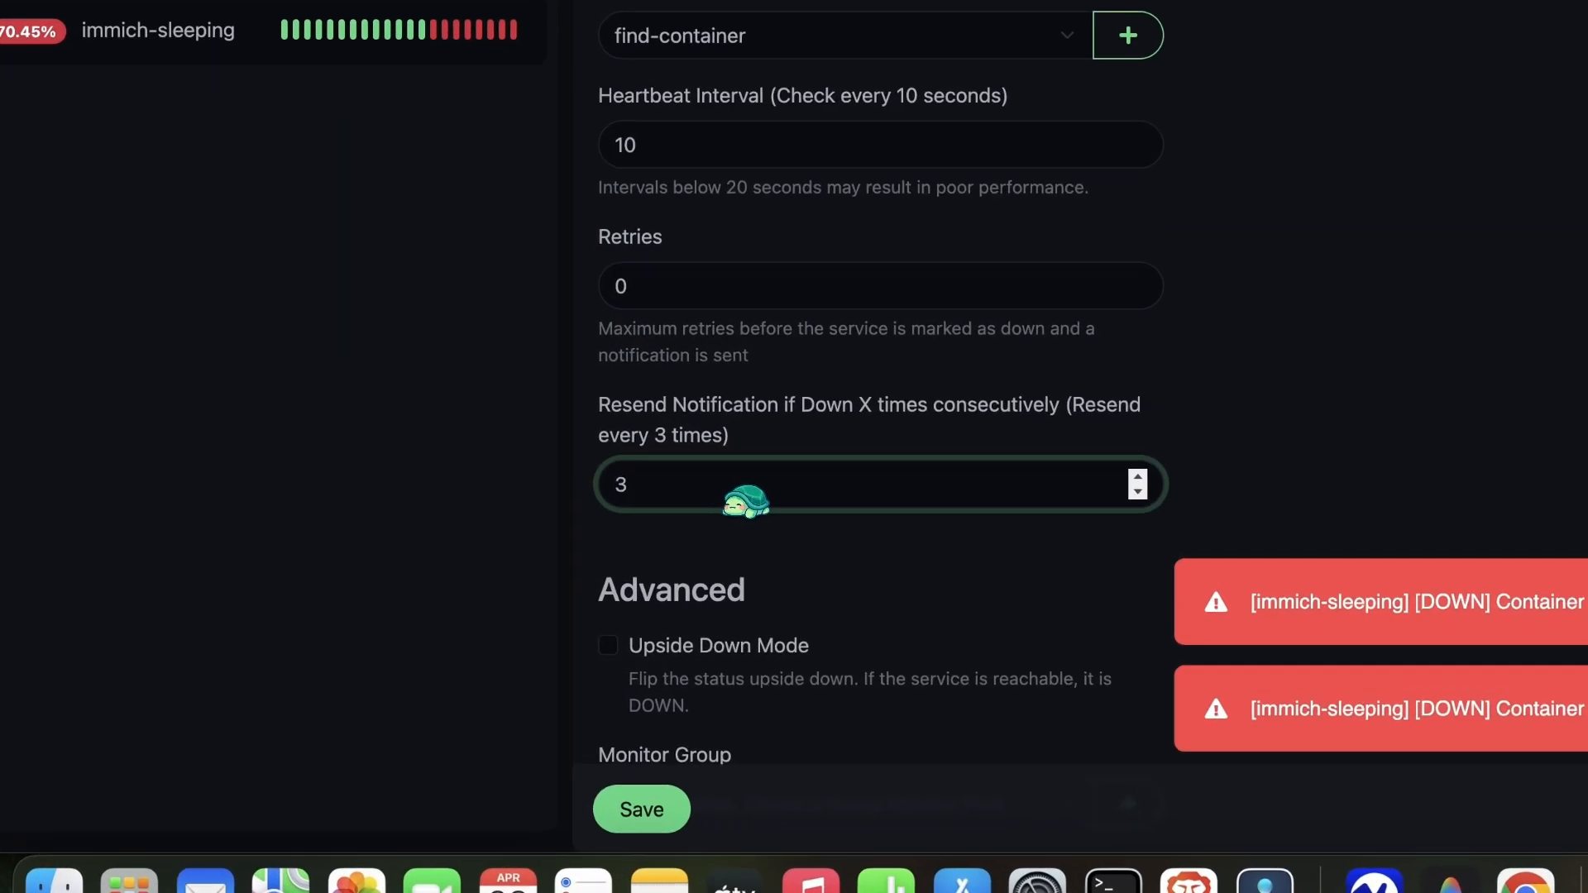
pyautogui.press('BackSpace')
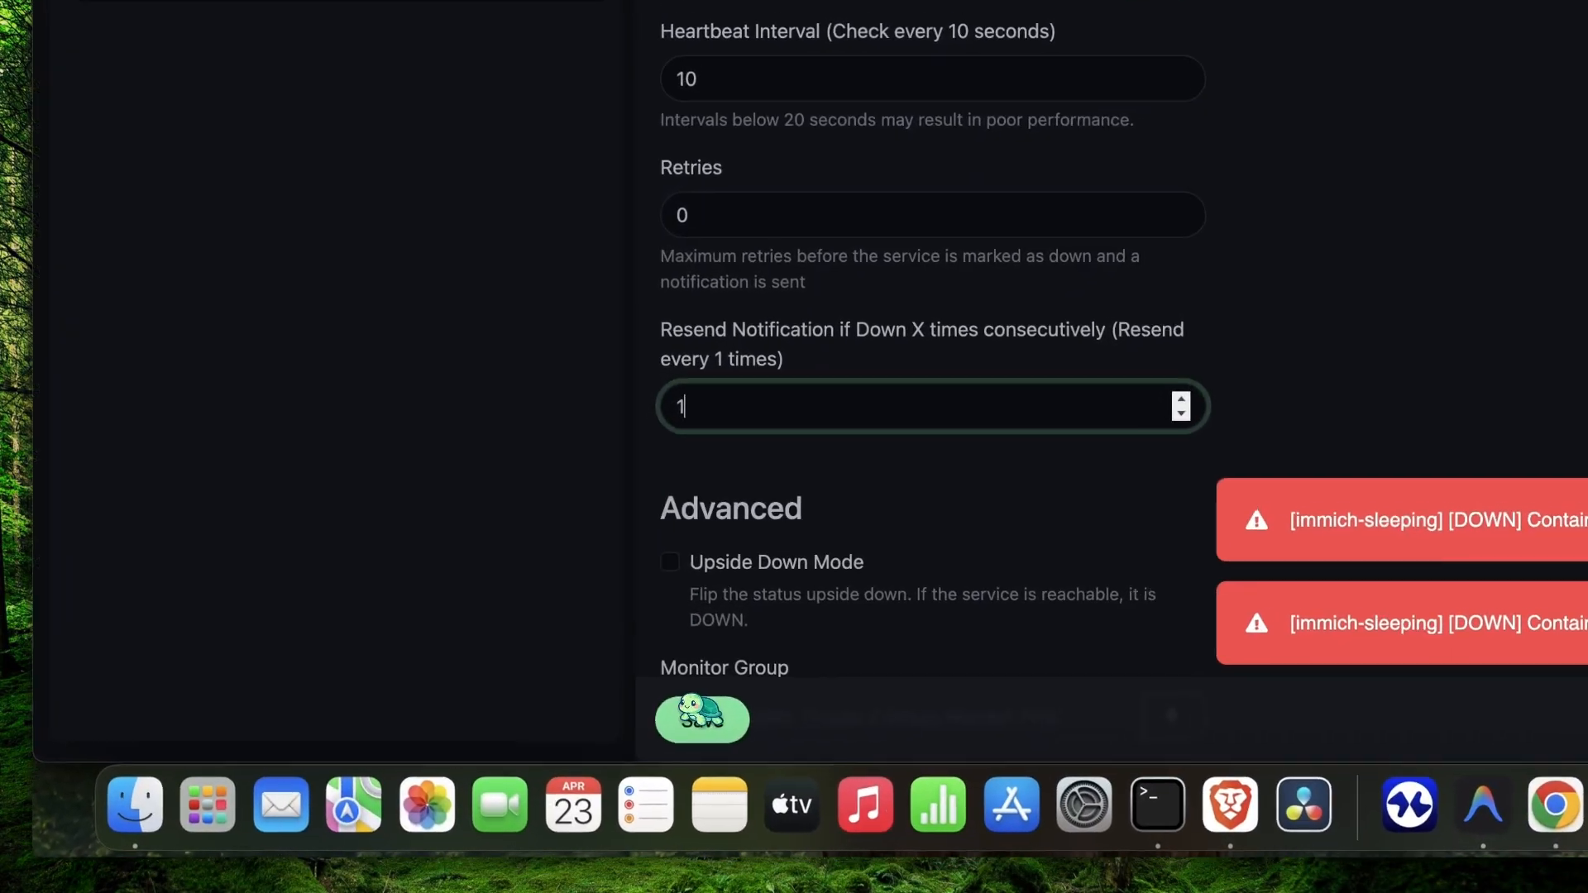
pyautogui.click(644, 751)
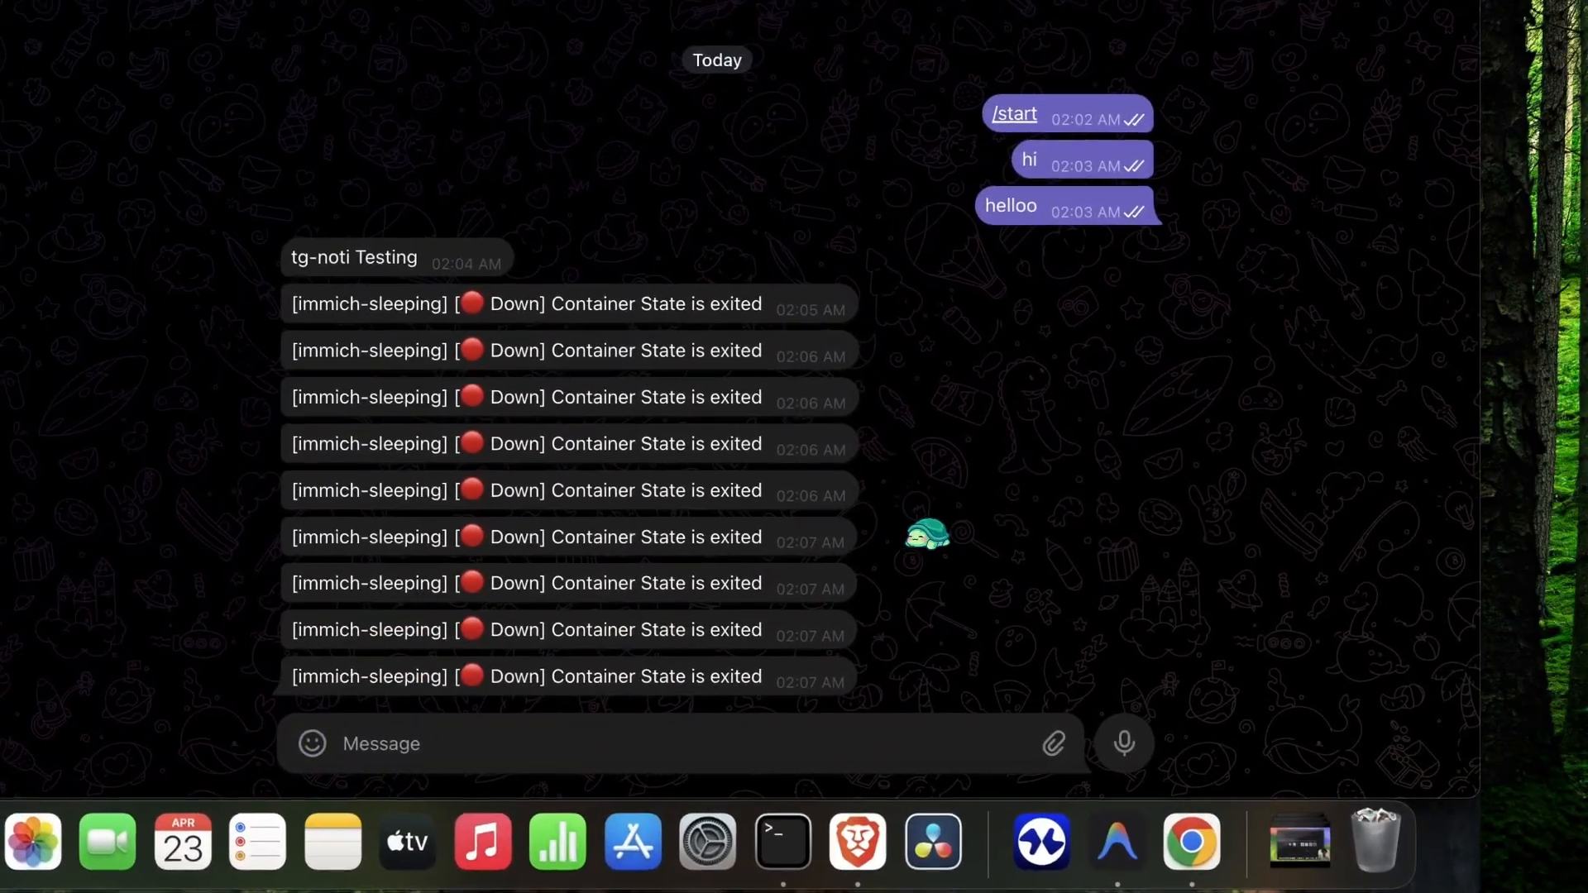
# Switch to the terminal, start the immich_server container and check for its recovery in Uptime Kuma and the bot chat
pyautogui.press('super+Tab')
pyautogui.press('super+Tab')
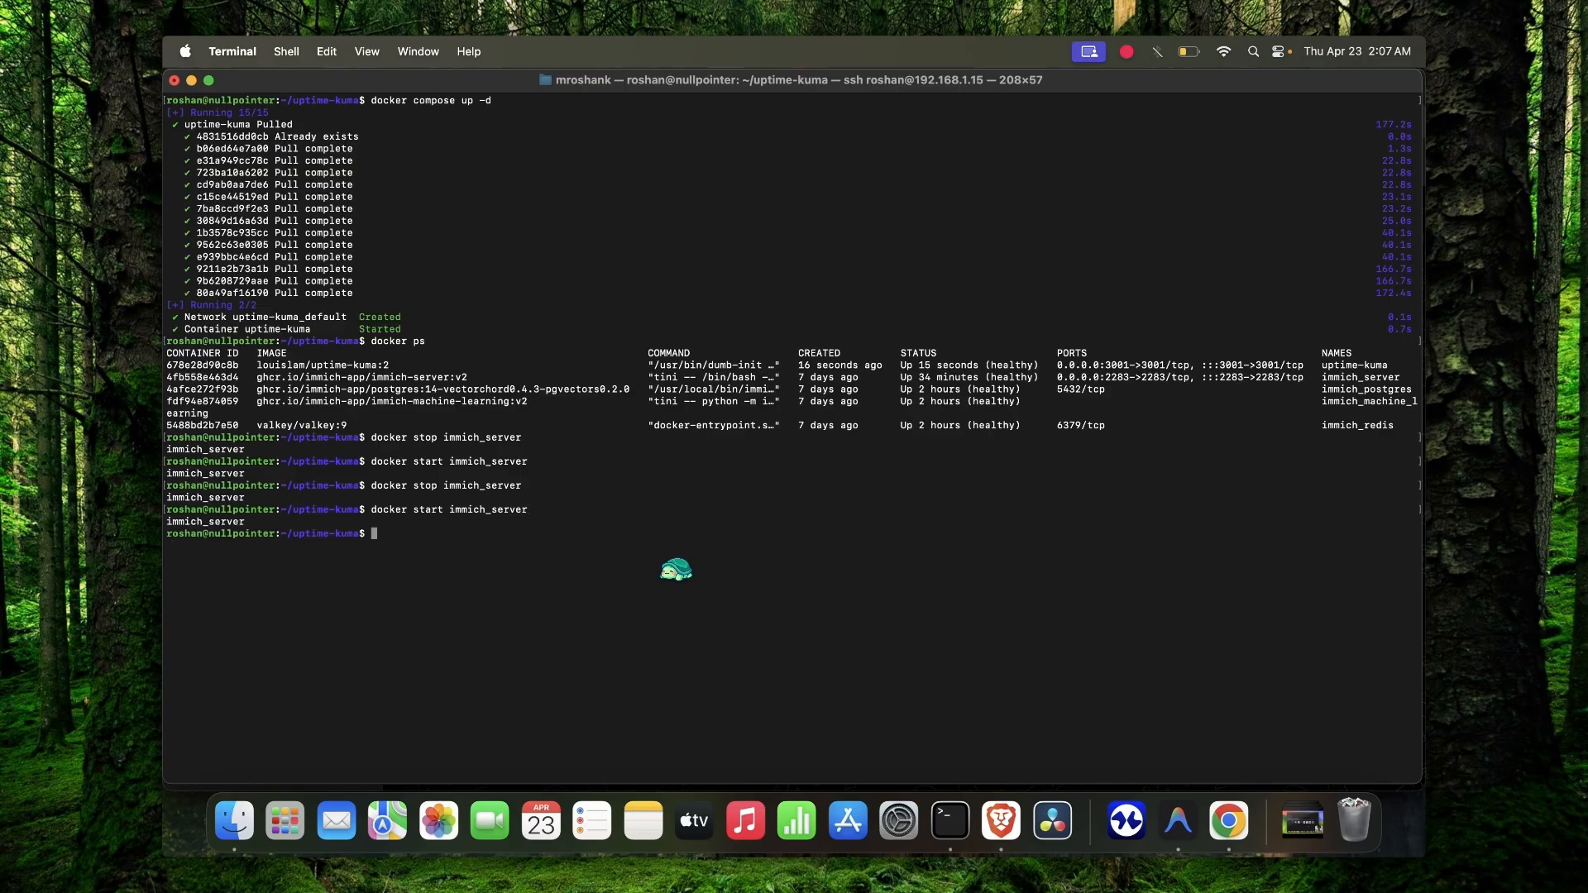
pyautogui.press('super+Tab')
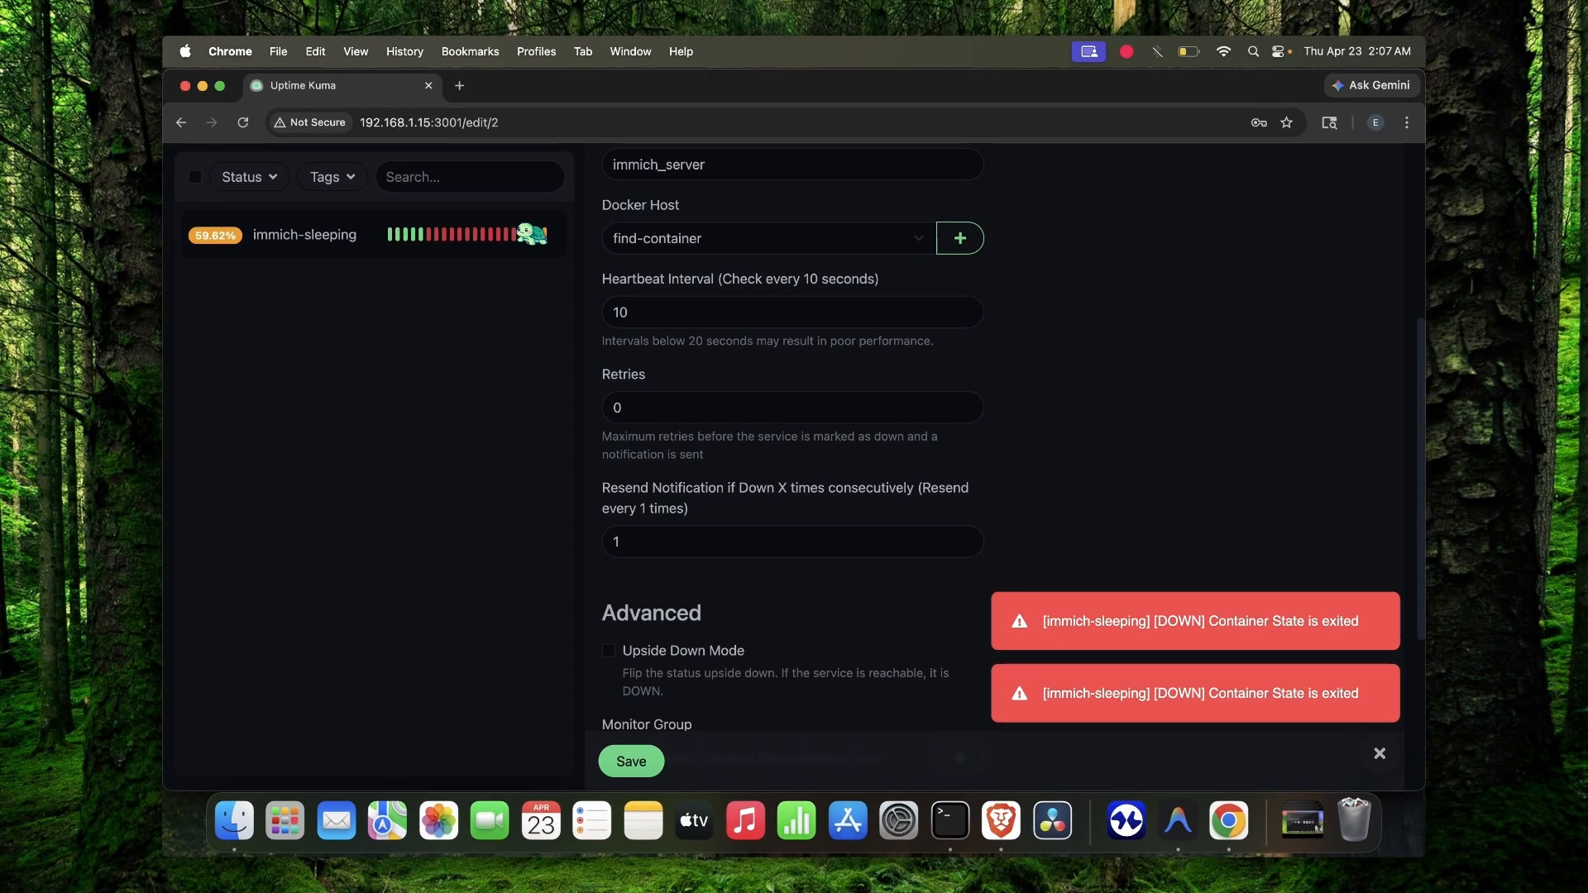
pyautogui.press('super+Tab')
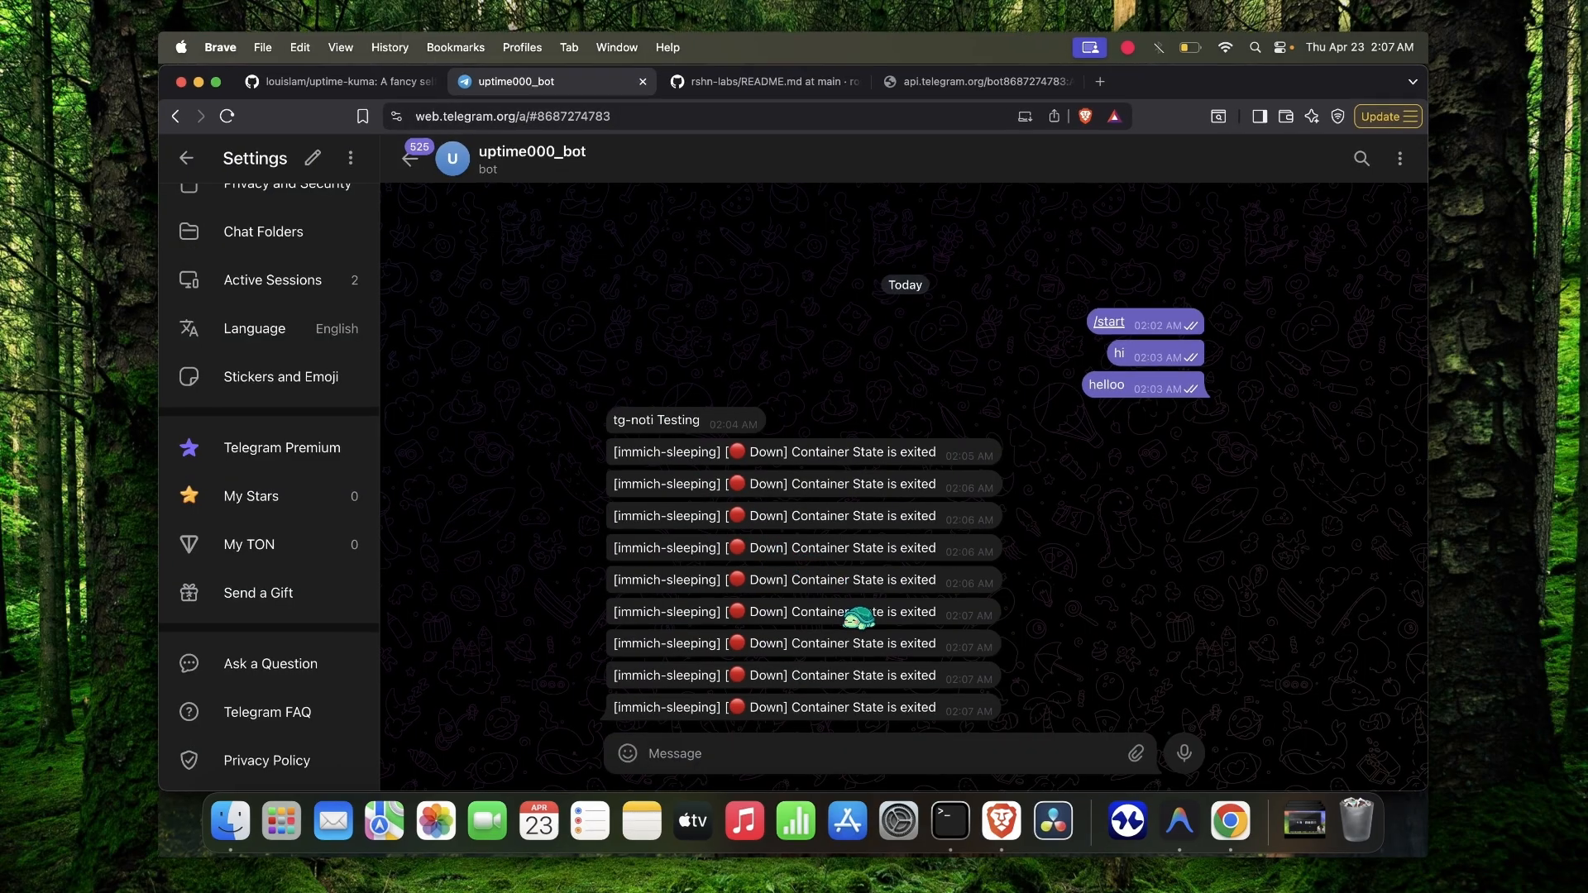
pyautogui.press('super+Tab')
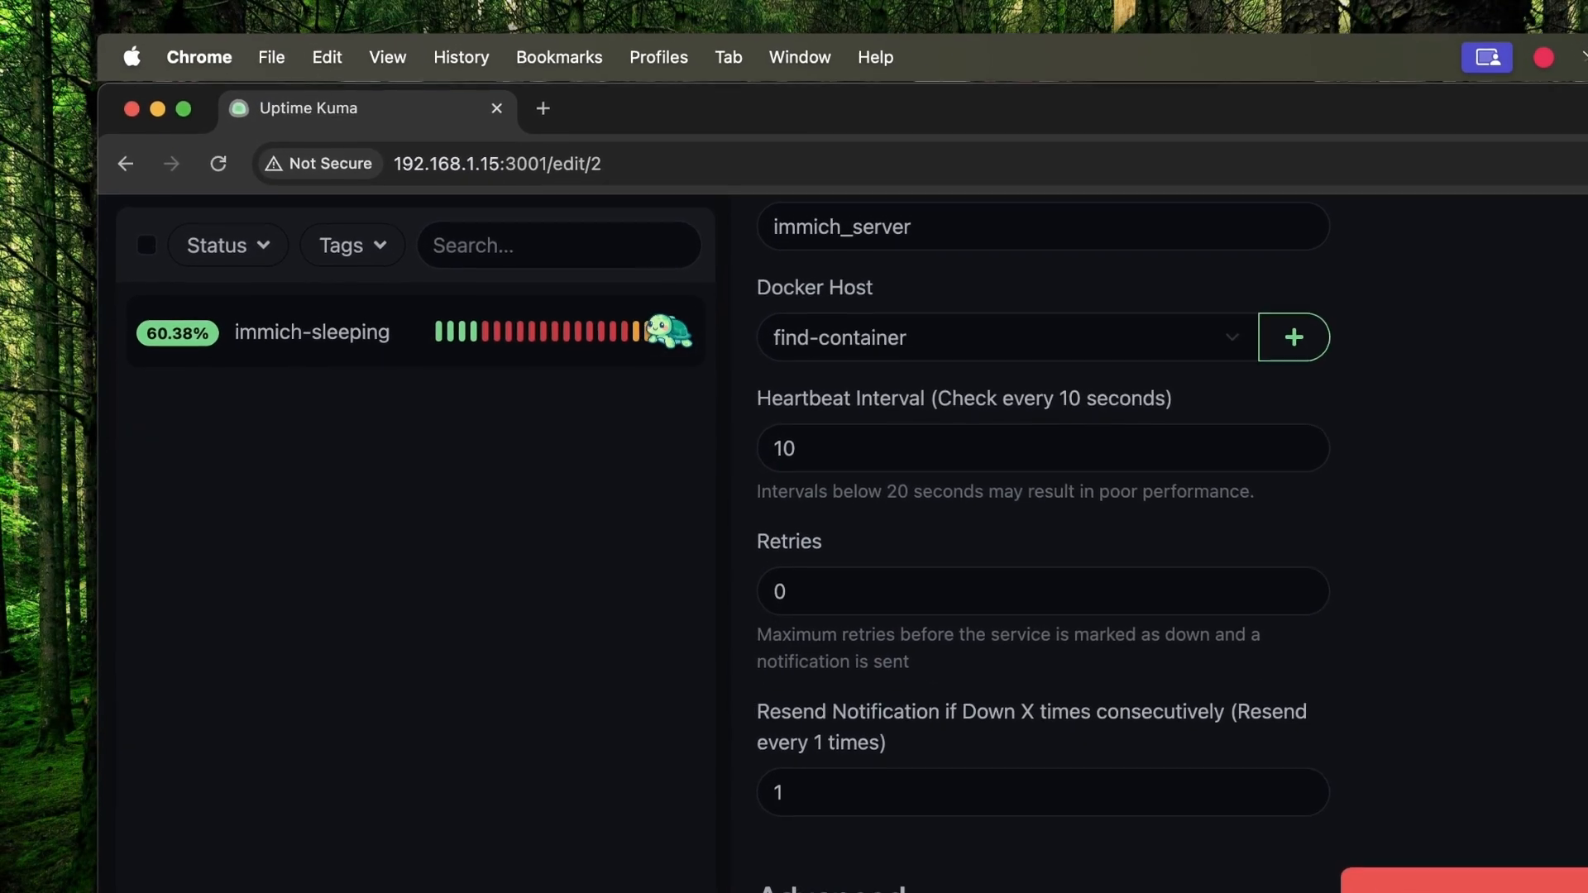
pyautogui.moveTo(667, 325)
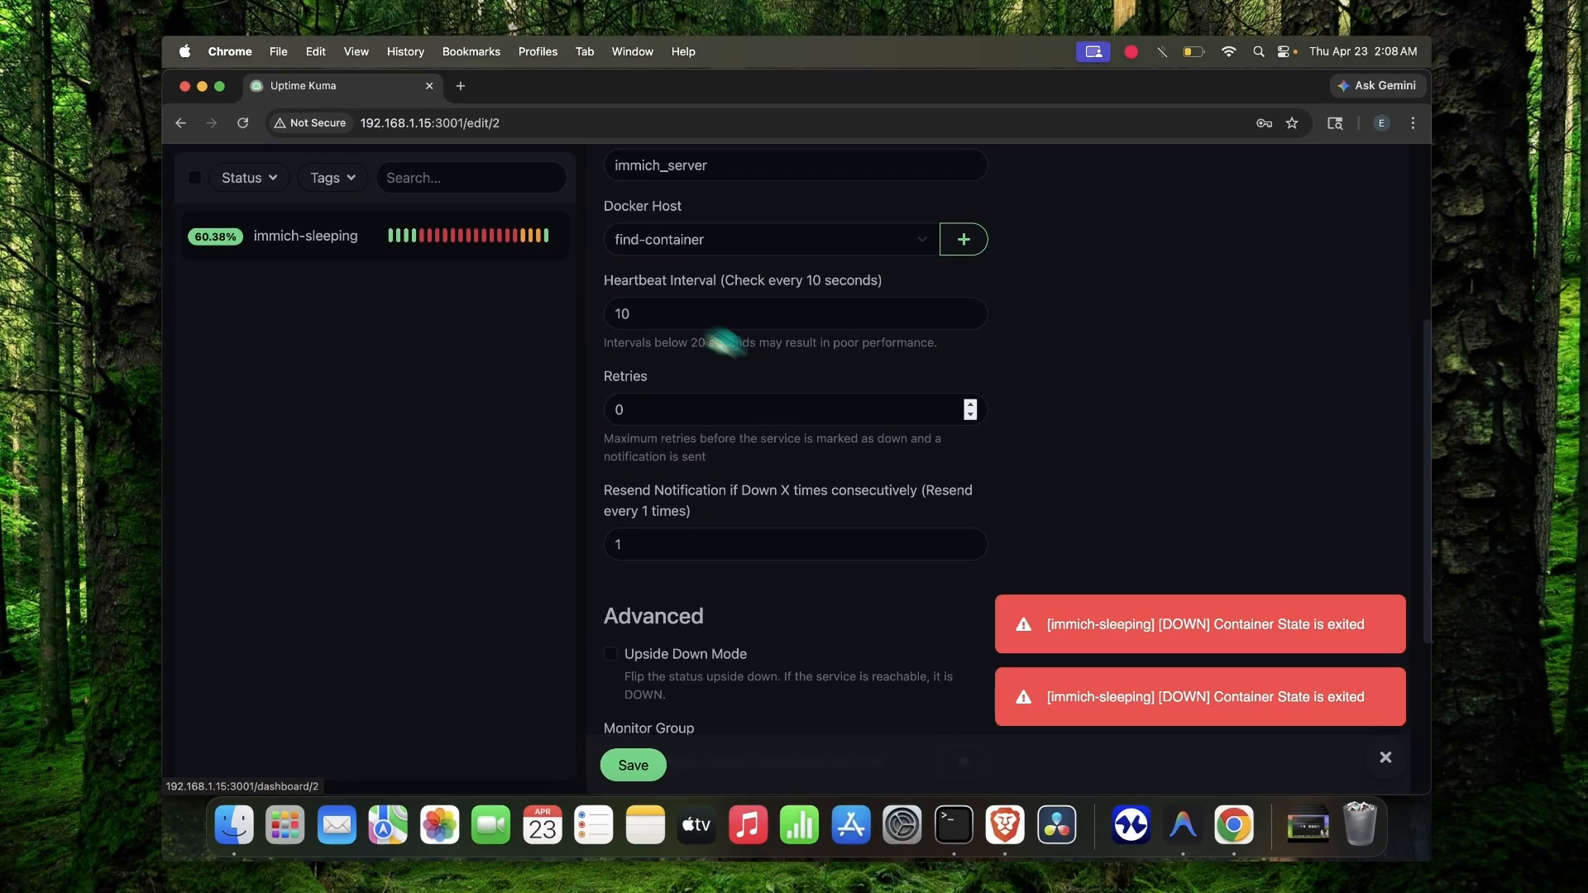
# Open the Uptime Kuma dashboard's Quick Stats and dismiss the browser's offer to save the password
pyautogui.scroll(10, 840, 430)
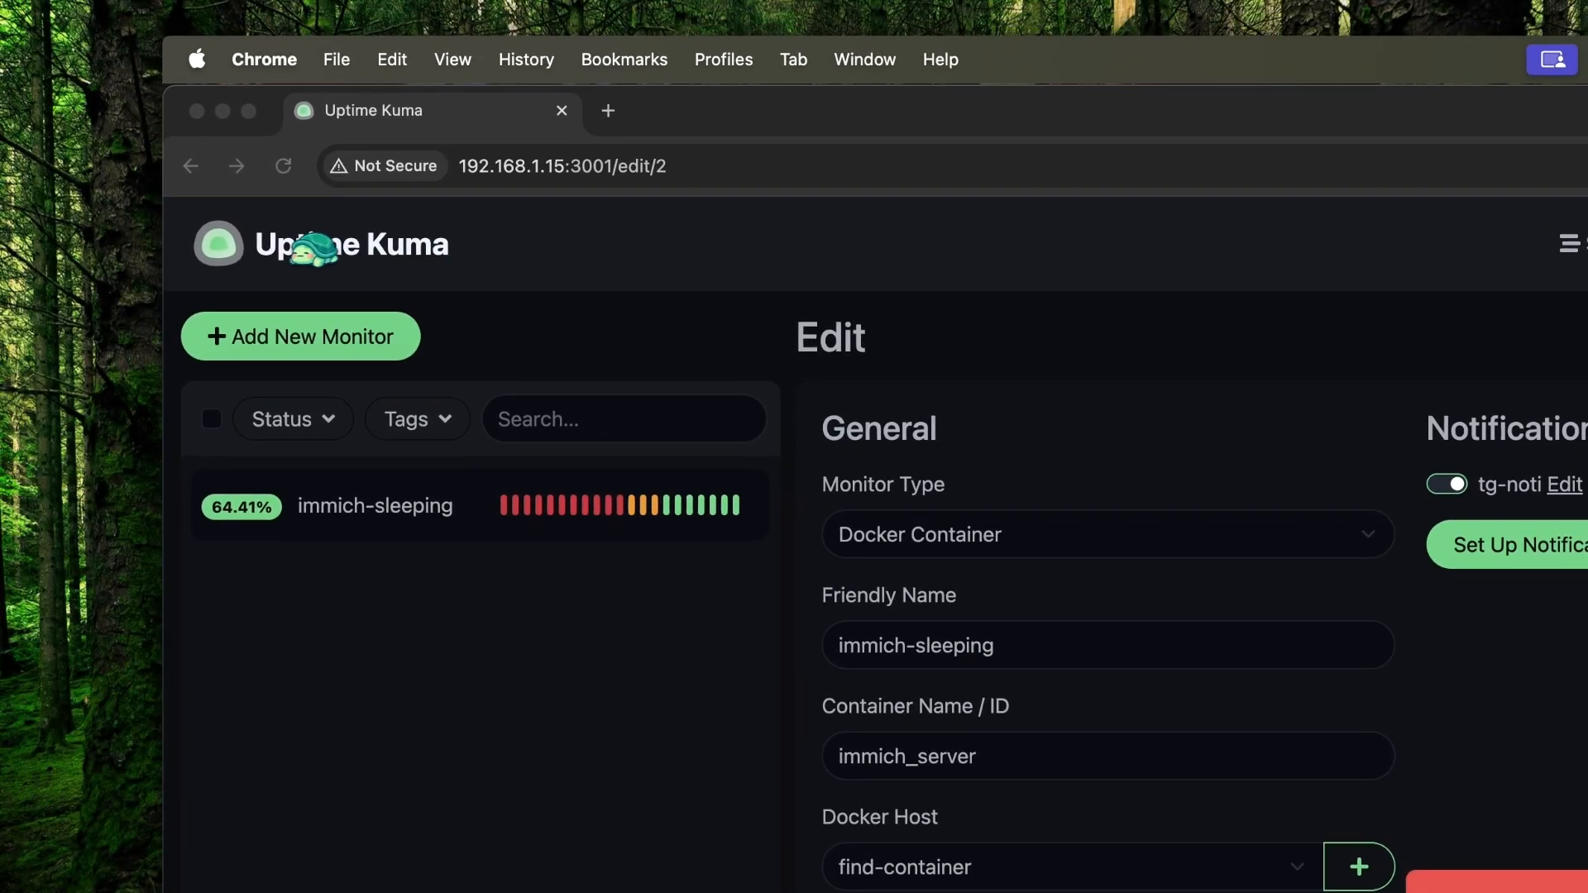
pyautogui.click(310, 242)
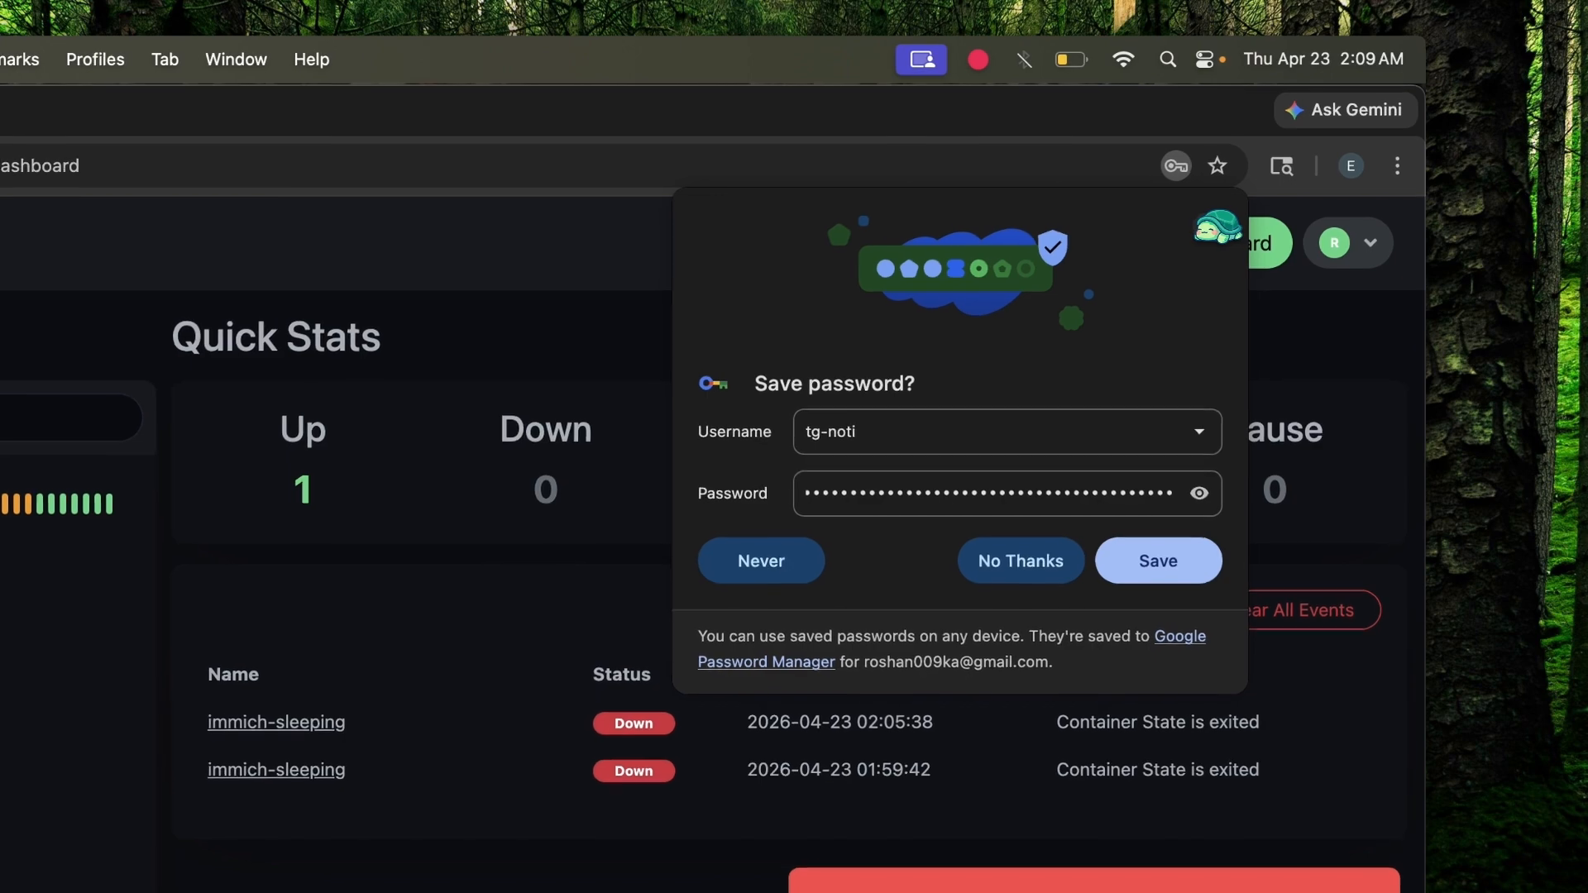
pyautogui.click(1253, 187)
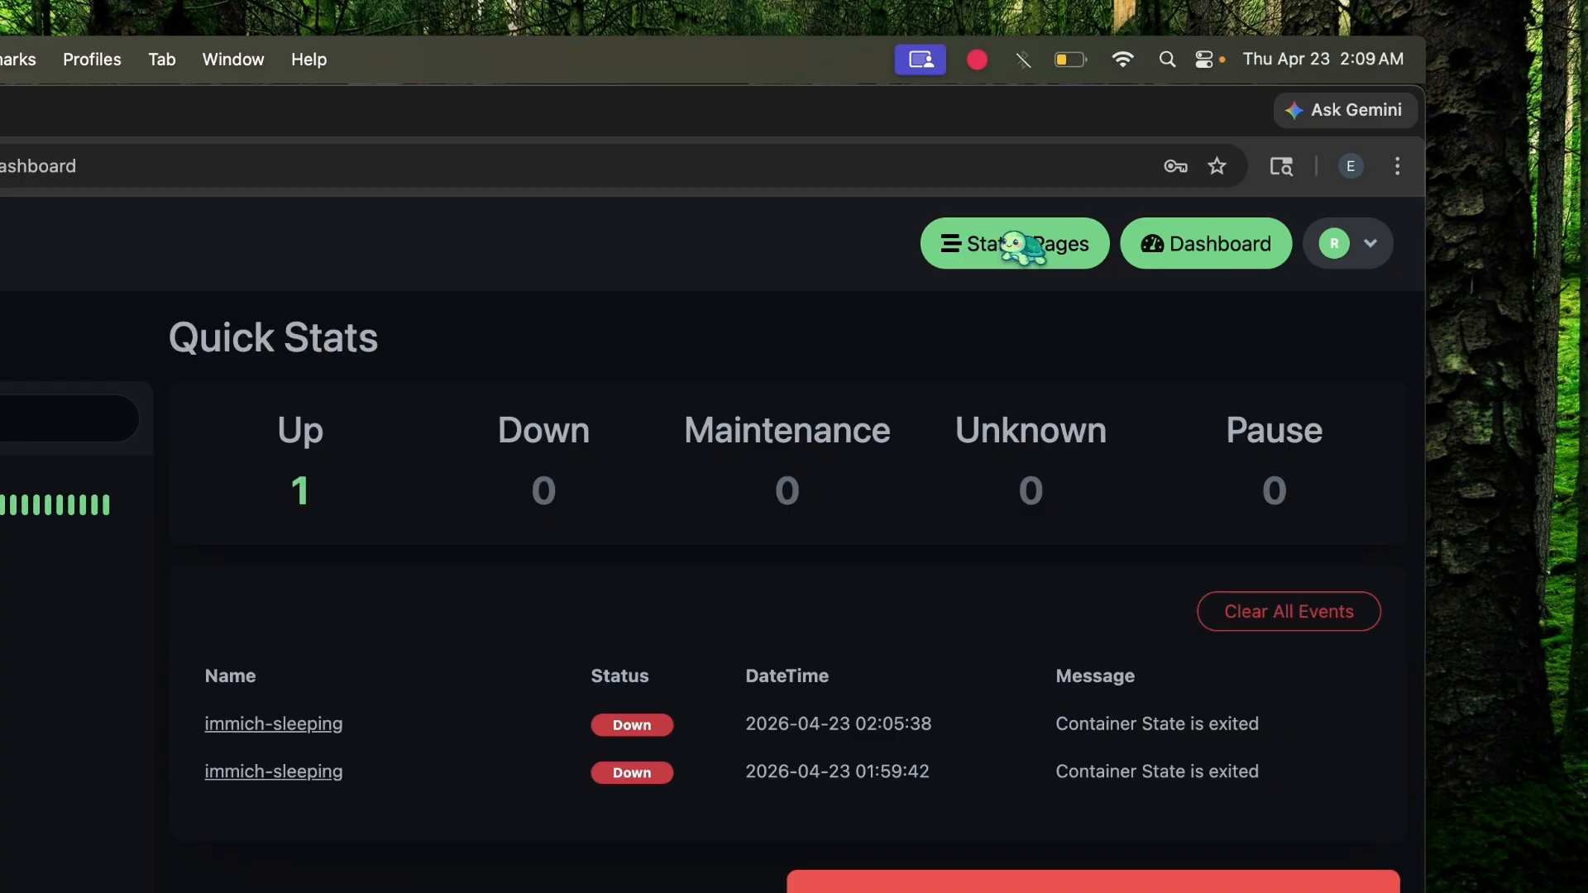
# Create a new status page using the last suggested name and the slug immich-check
pyautogui.click(1024, 244)
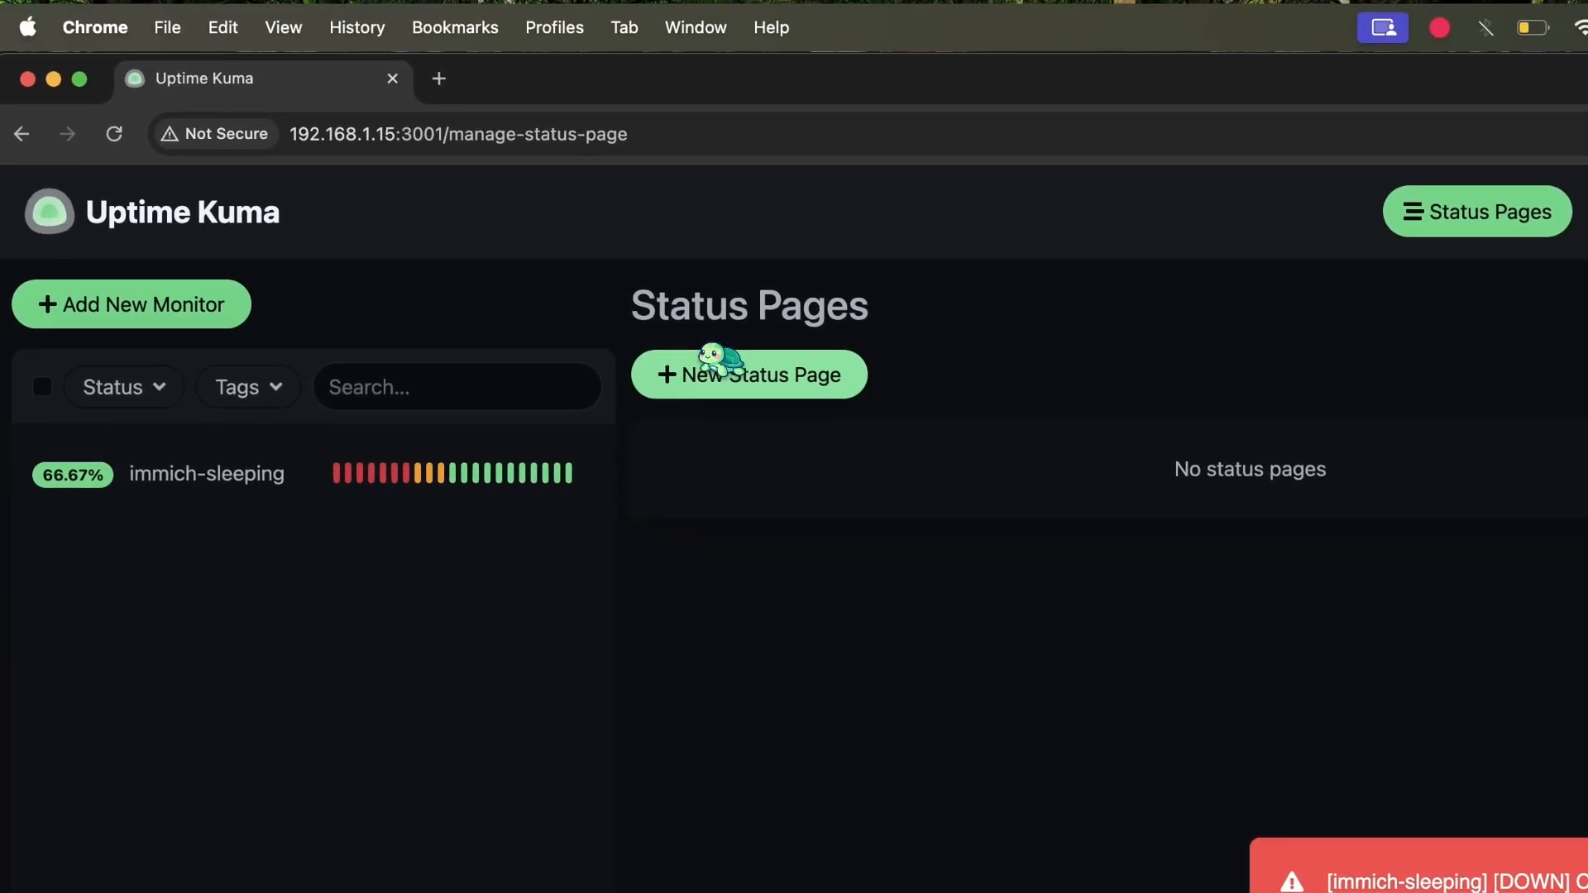
pyautogui.click(260, 397)
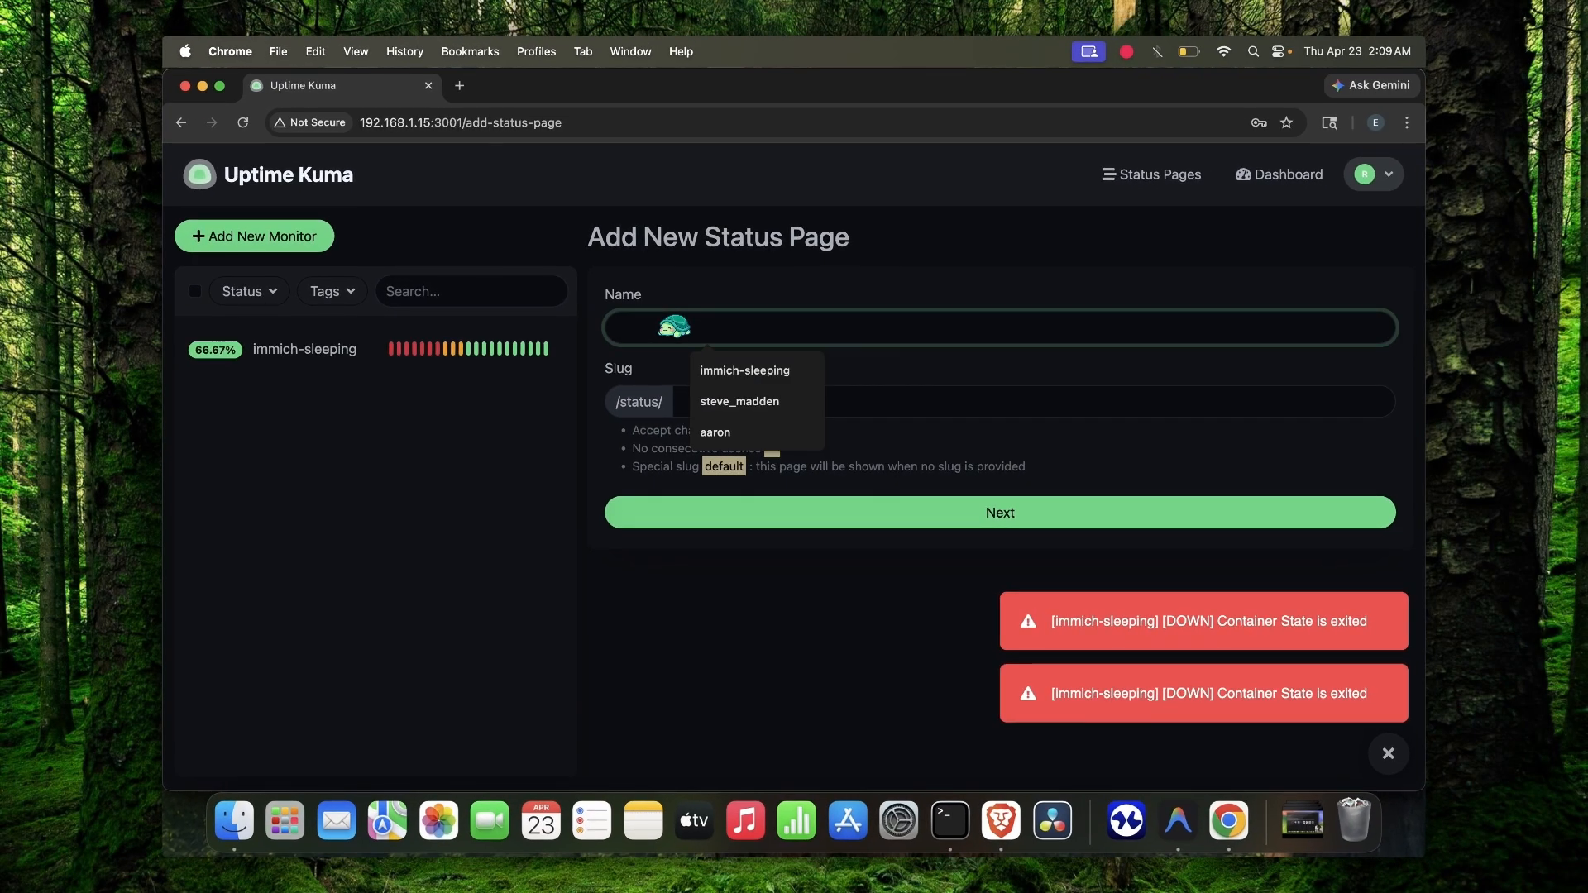
pyautogui.write('ron')
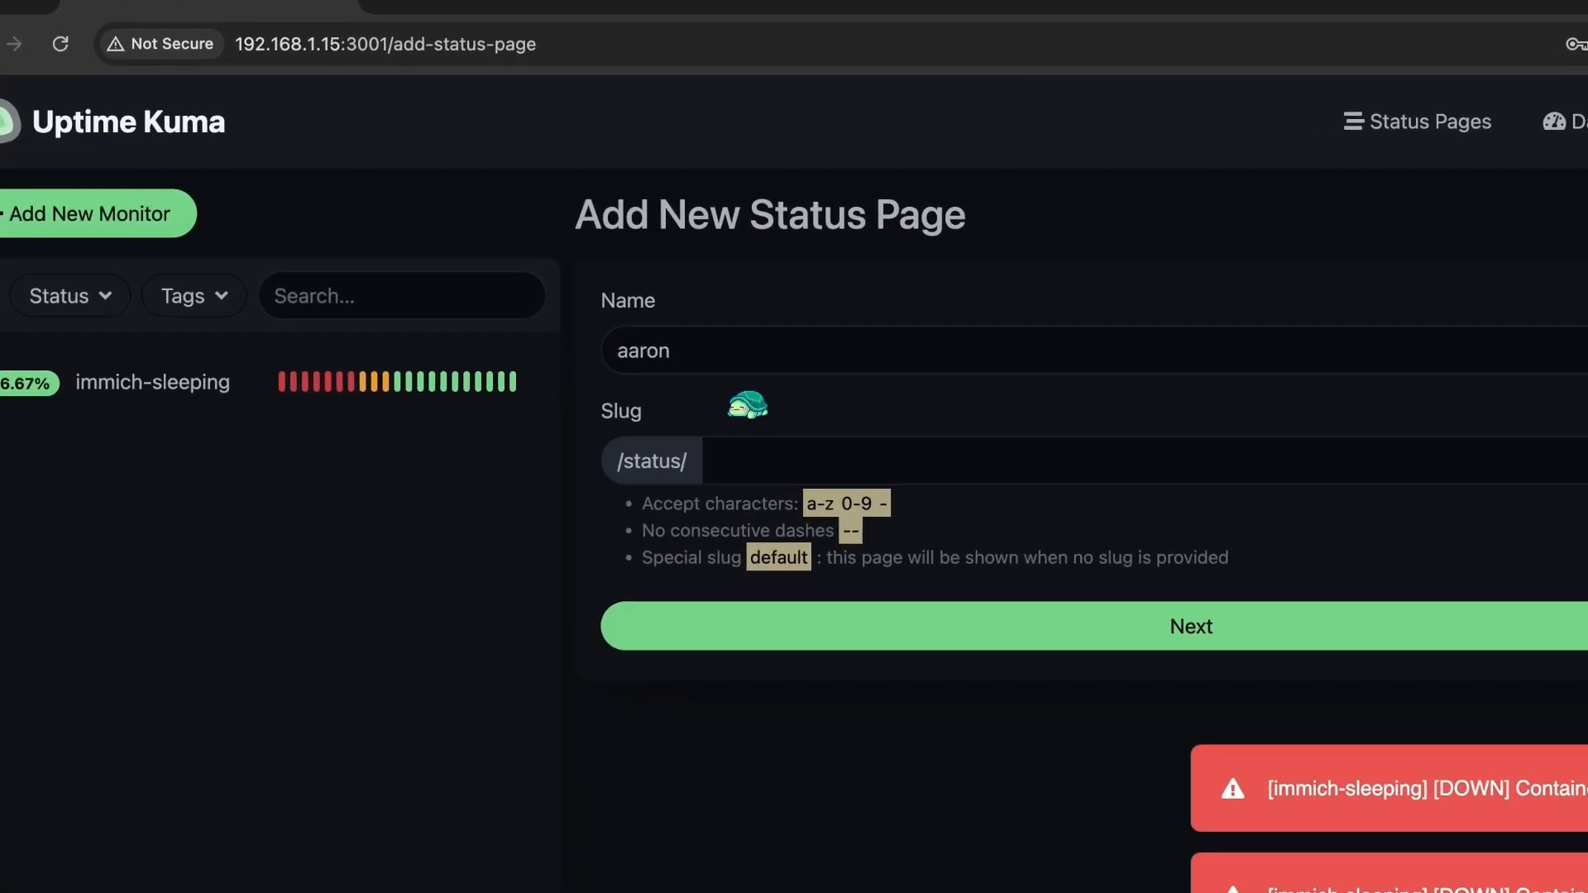
pyautogui.click(728, 456)
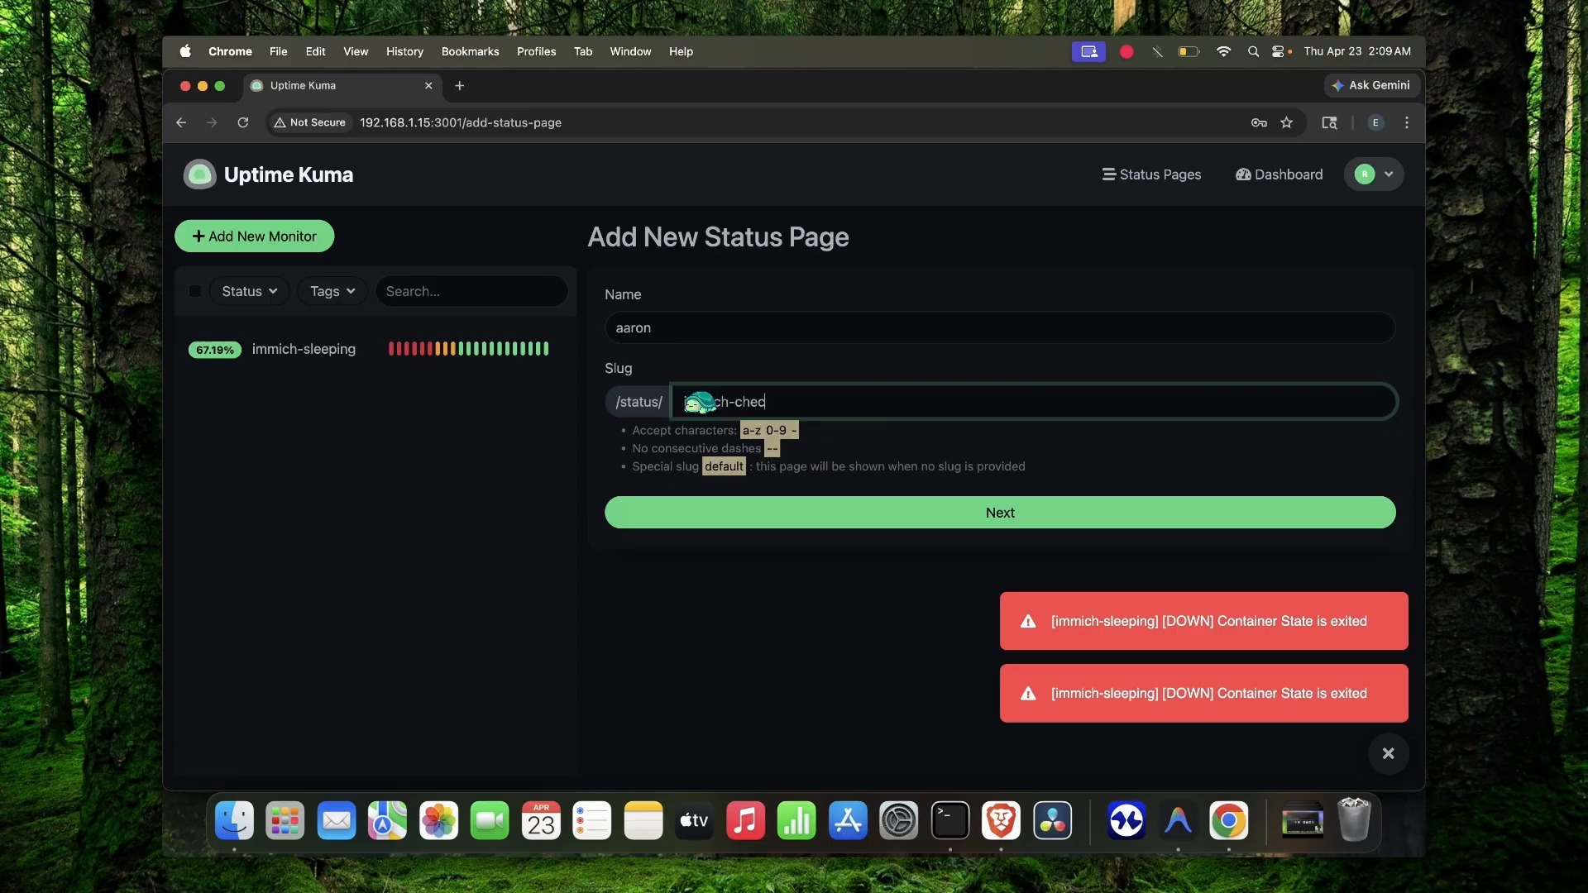
pyautogui.write('k')
pyautogui.click(866, 506)
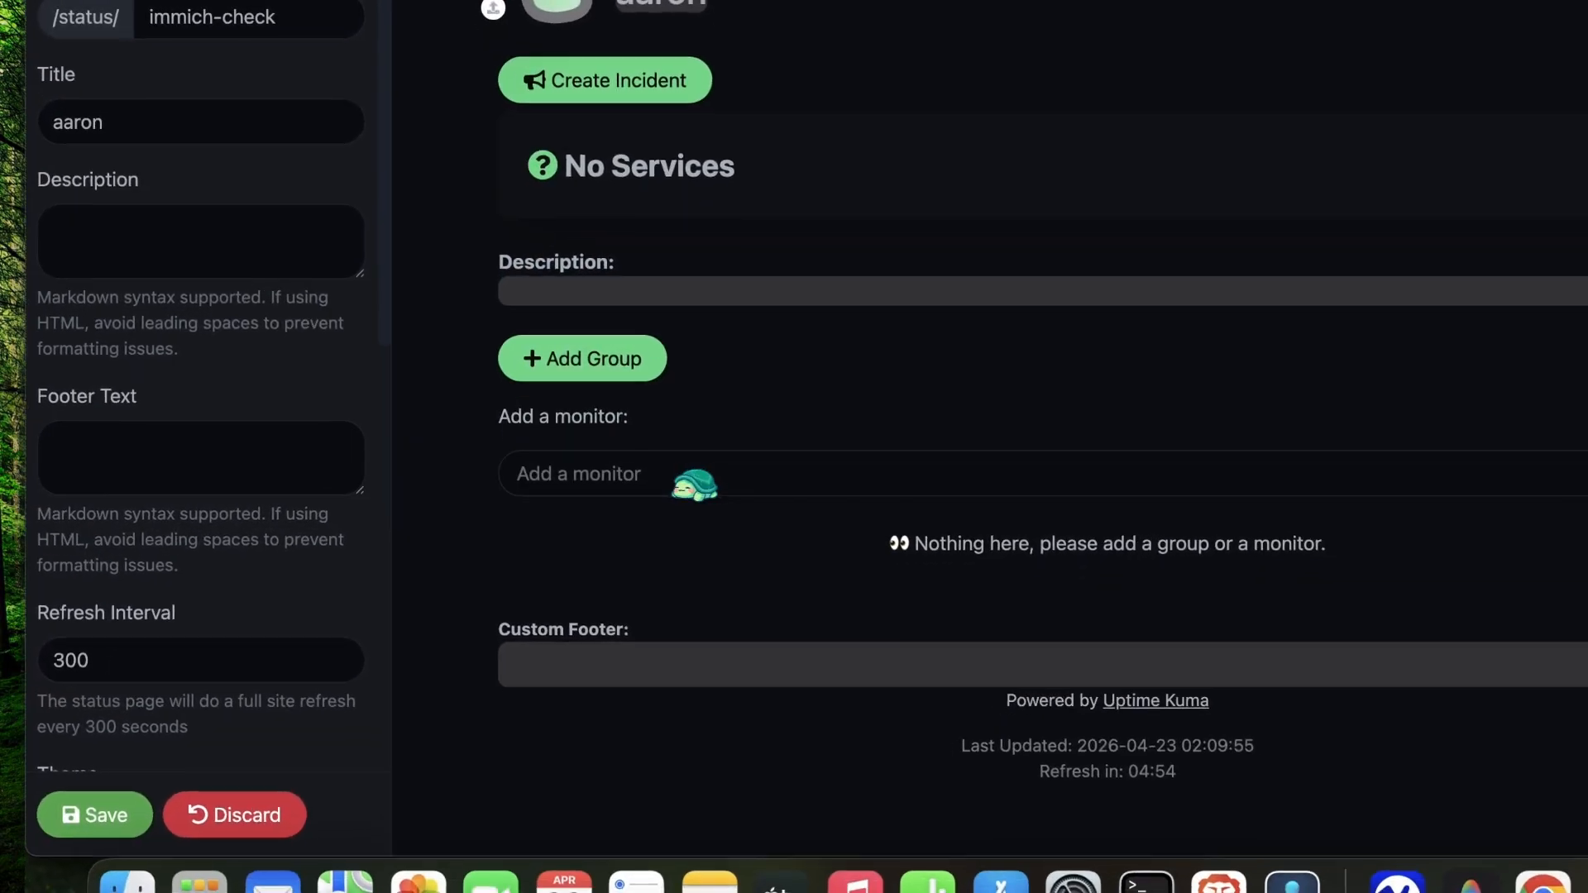
# Add the immich-sleeping monitor to the status page, fill in the description "checking on immich" and footer "are you sleeping??", and save the page
pyautogui.click(642, 519)
pyautogui.click(639, 446)
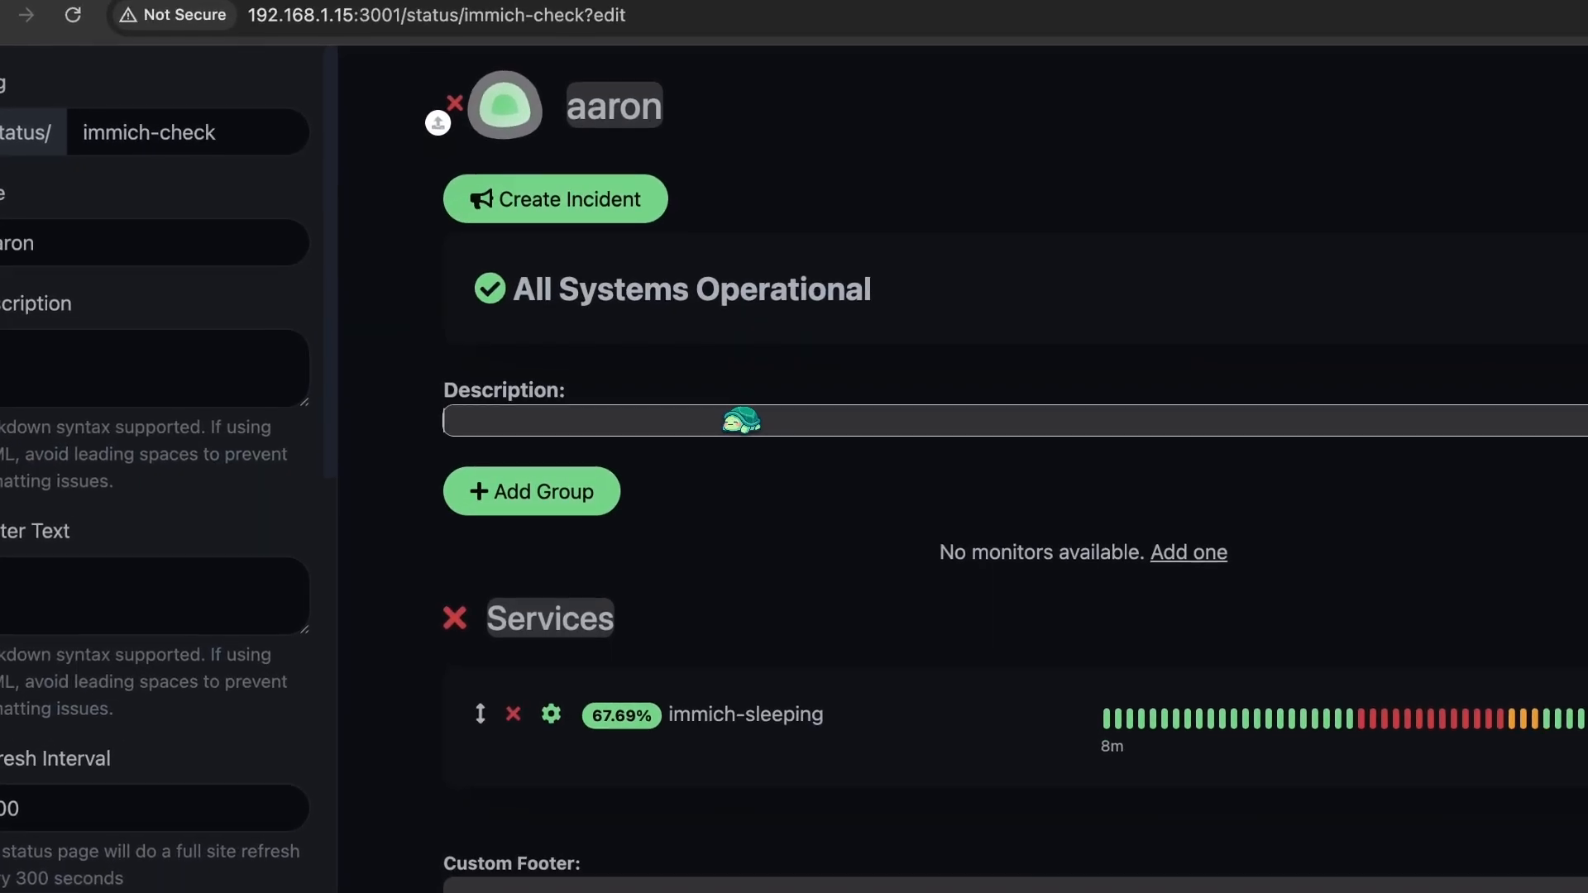
pyautogui.click(722, 409)
pyautogui.write('checking on immicg')
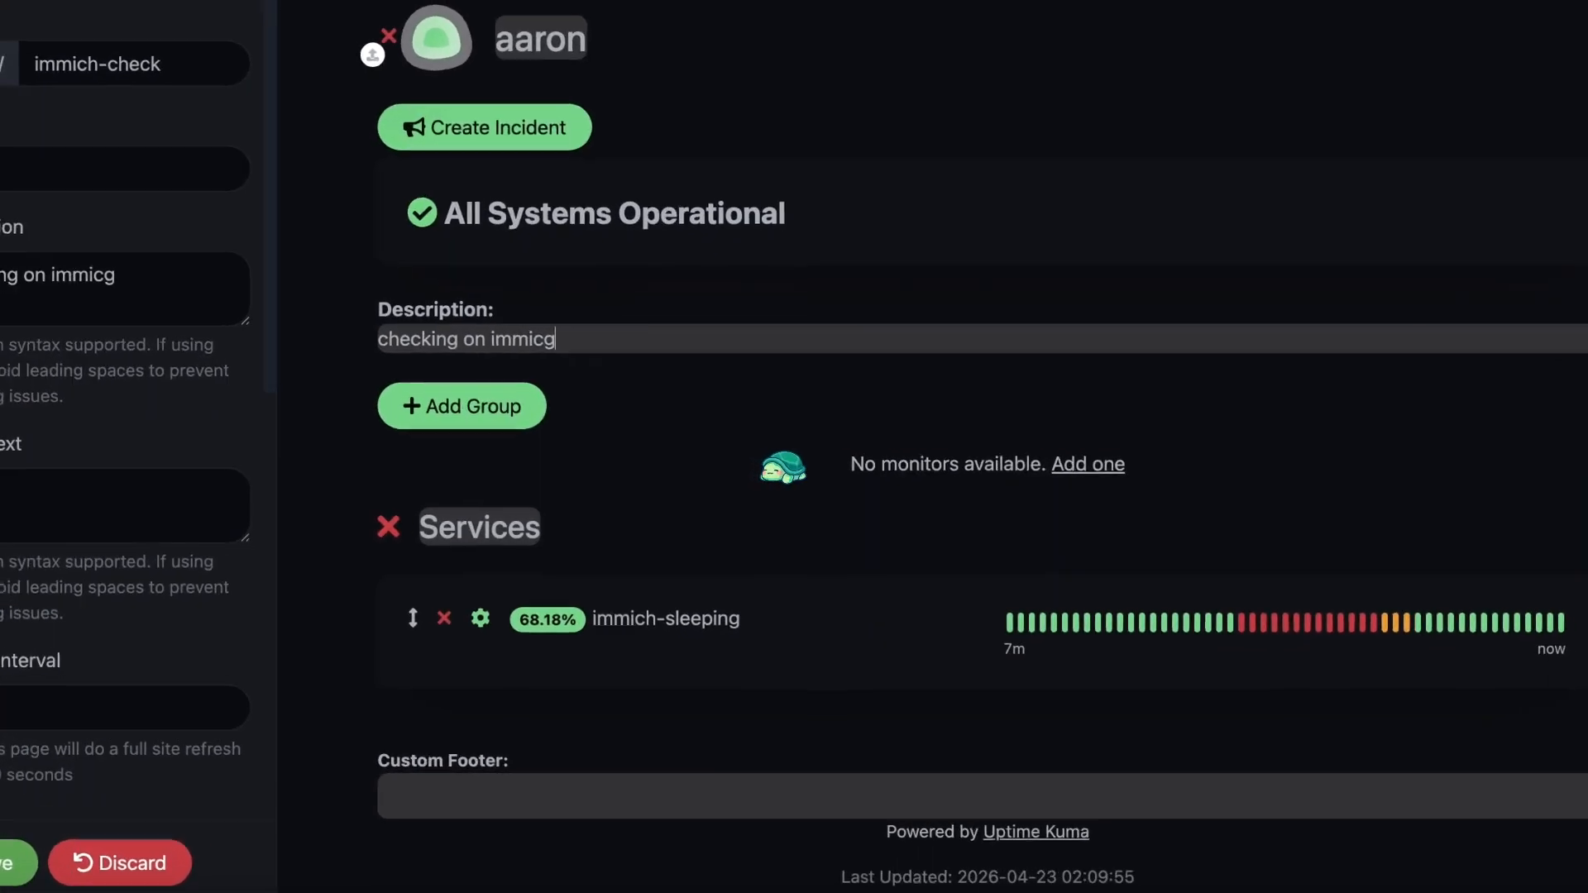
pyautogui.press('BackSpace')
pyautogui.write('h')
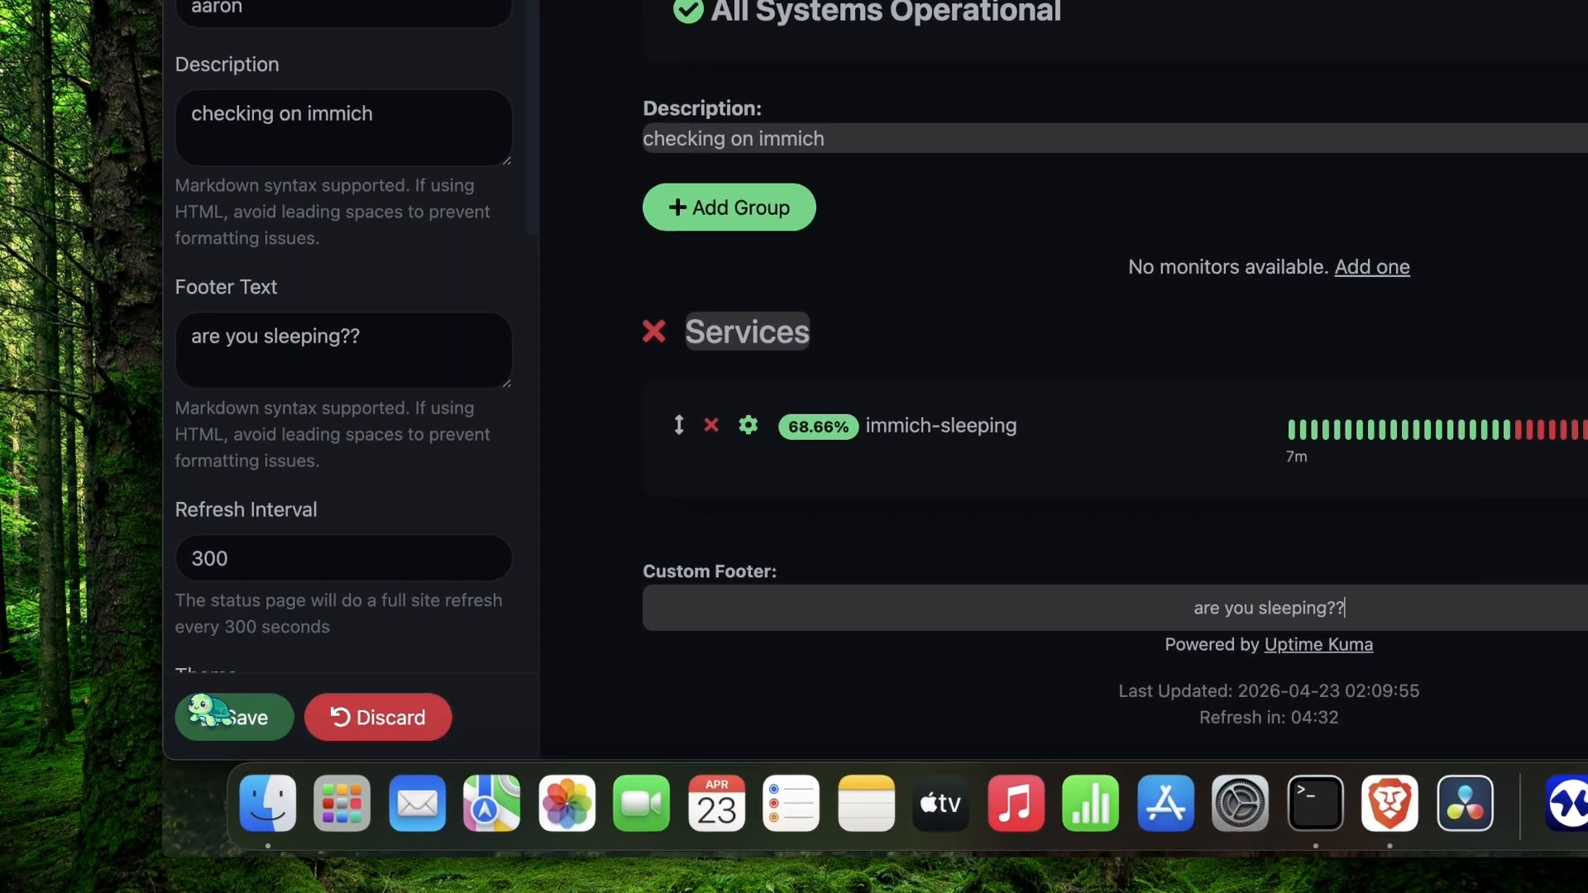
pyautogui.click(207, 760)
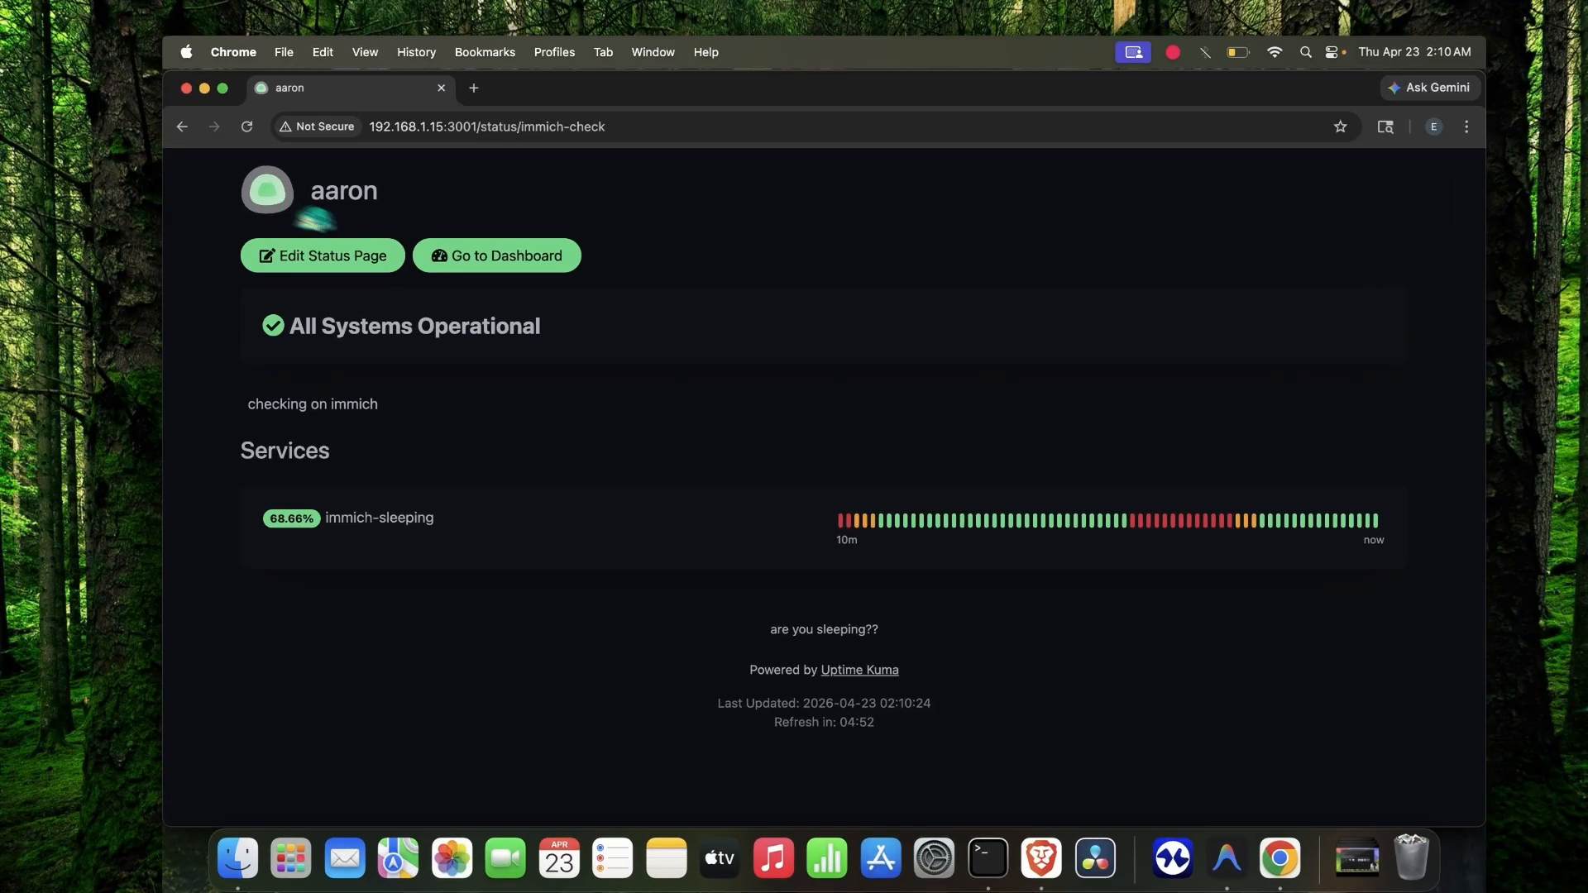
# Reopen the published immich-check page from the status page list, examine its last update time and refresh countdown, and return to the list
pyautogui.click(454, 246)
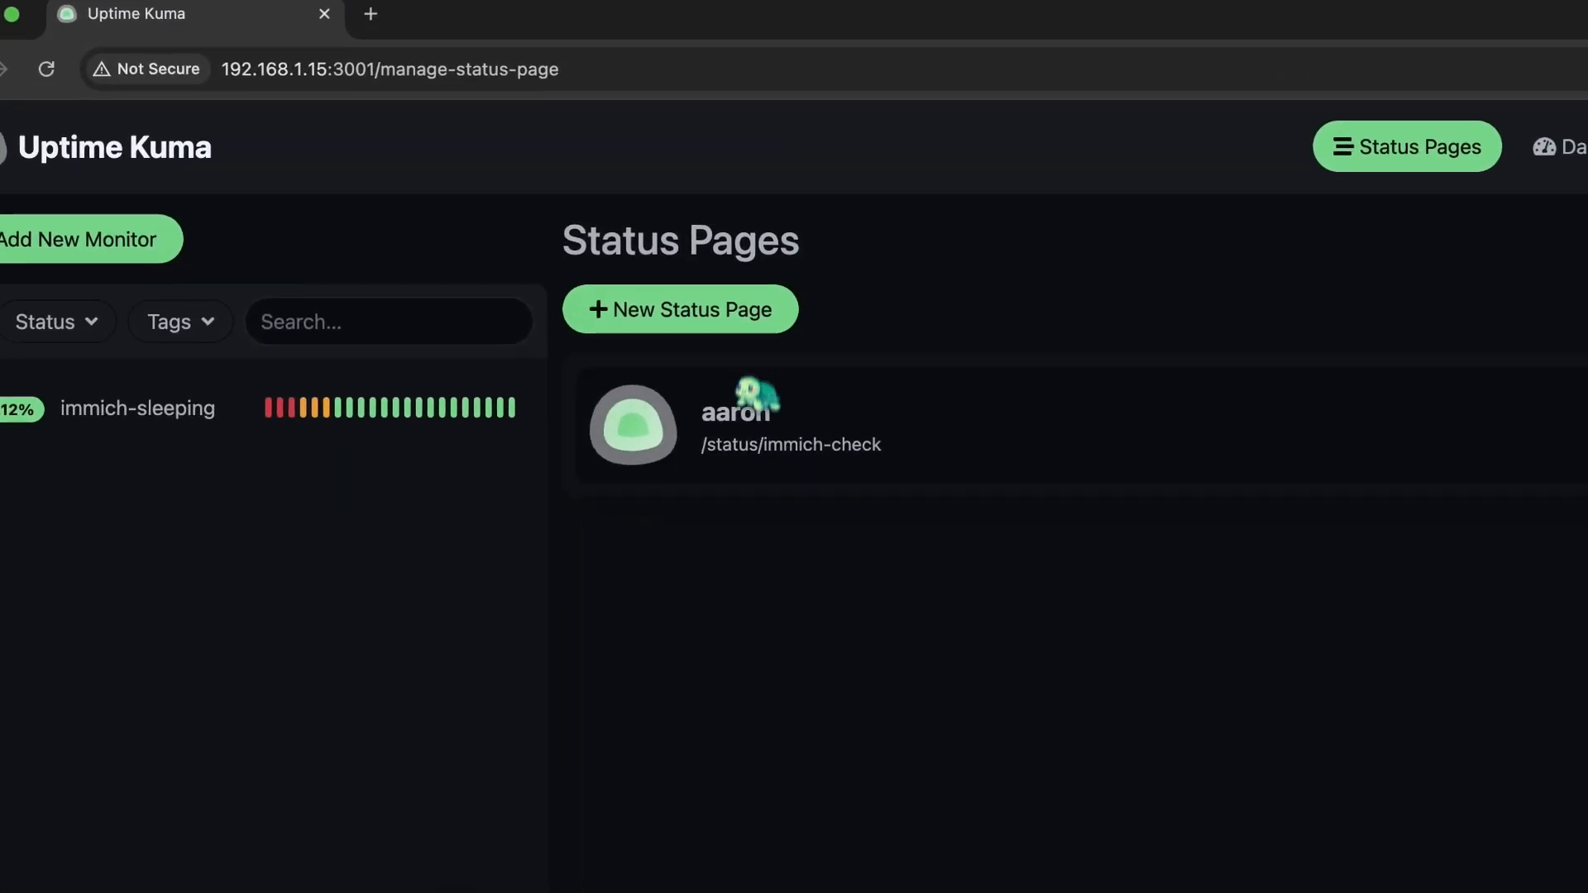
pyautogui.click(749, 407)
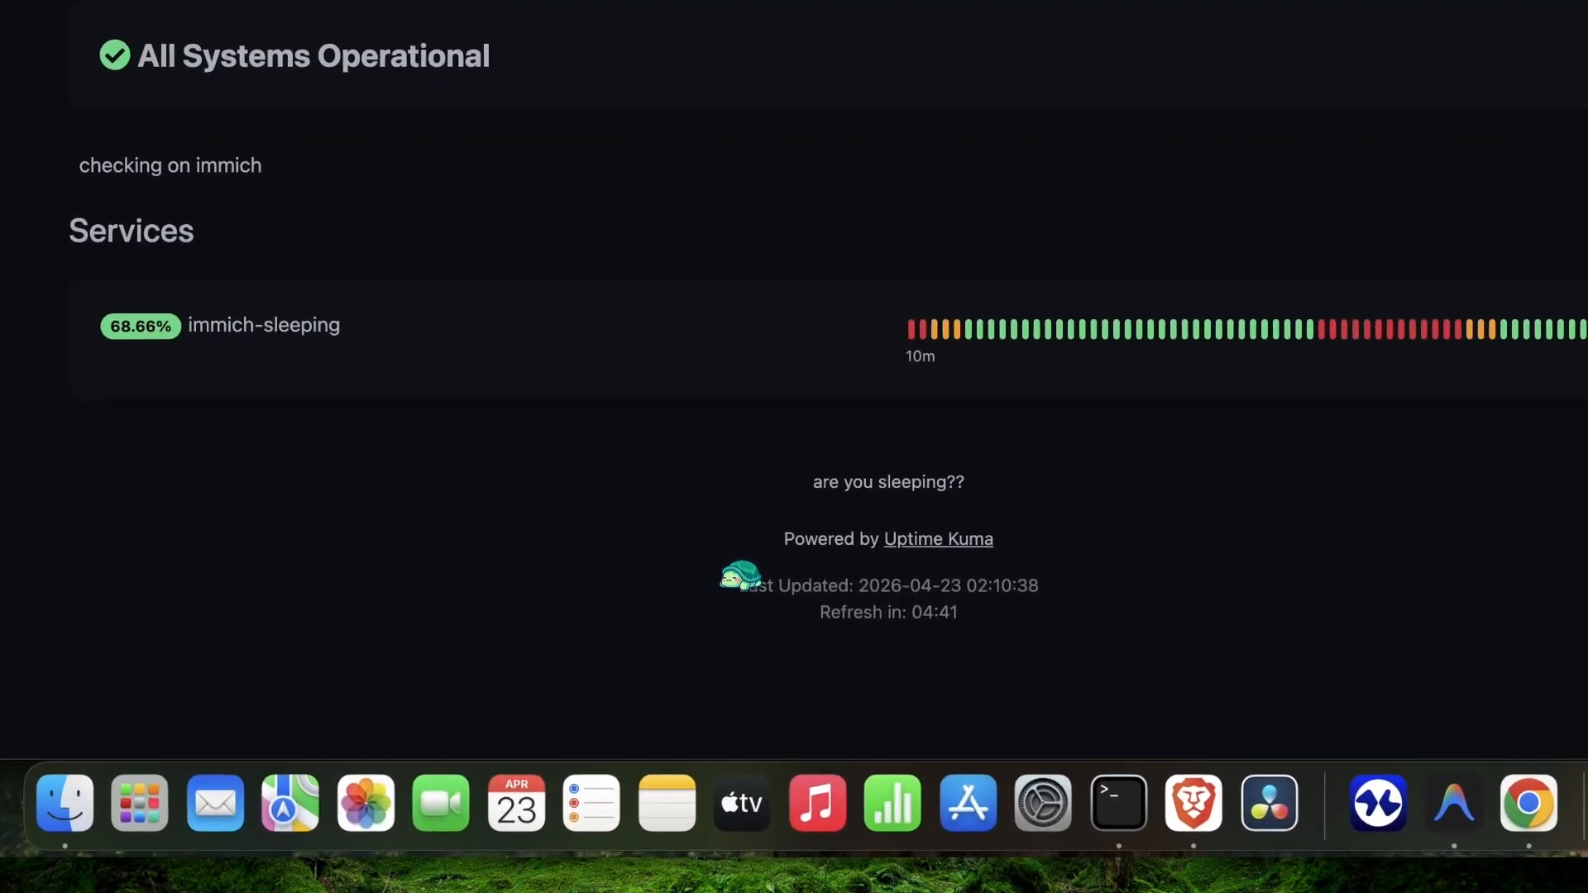
pyautogui.moveTo(740, 583); pyautogui.dragTo(1028, 586)
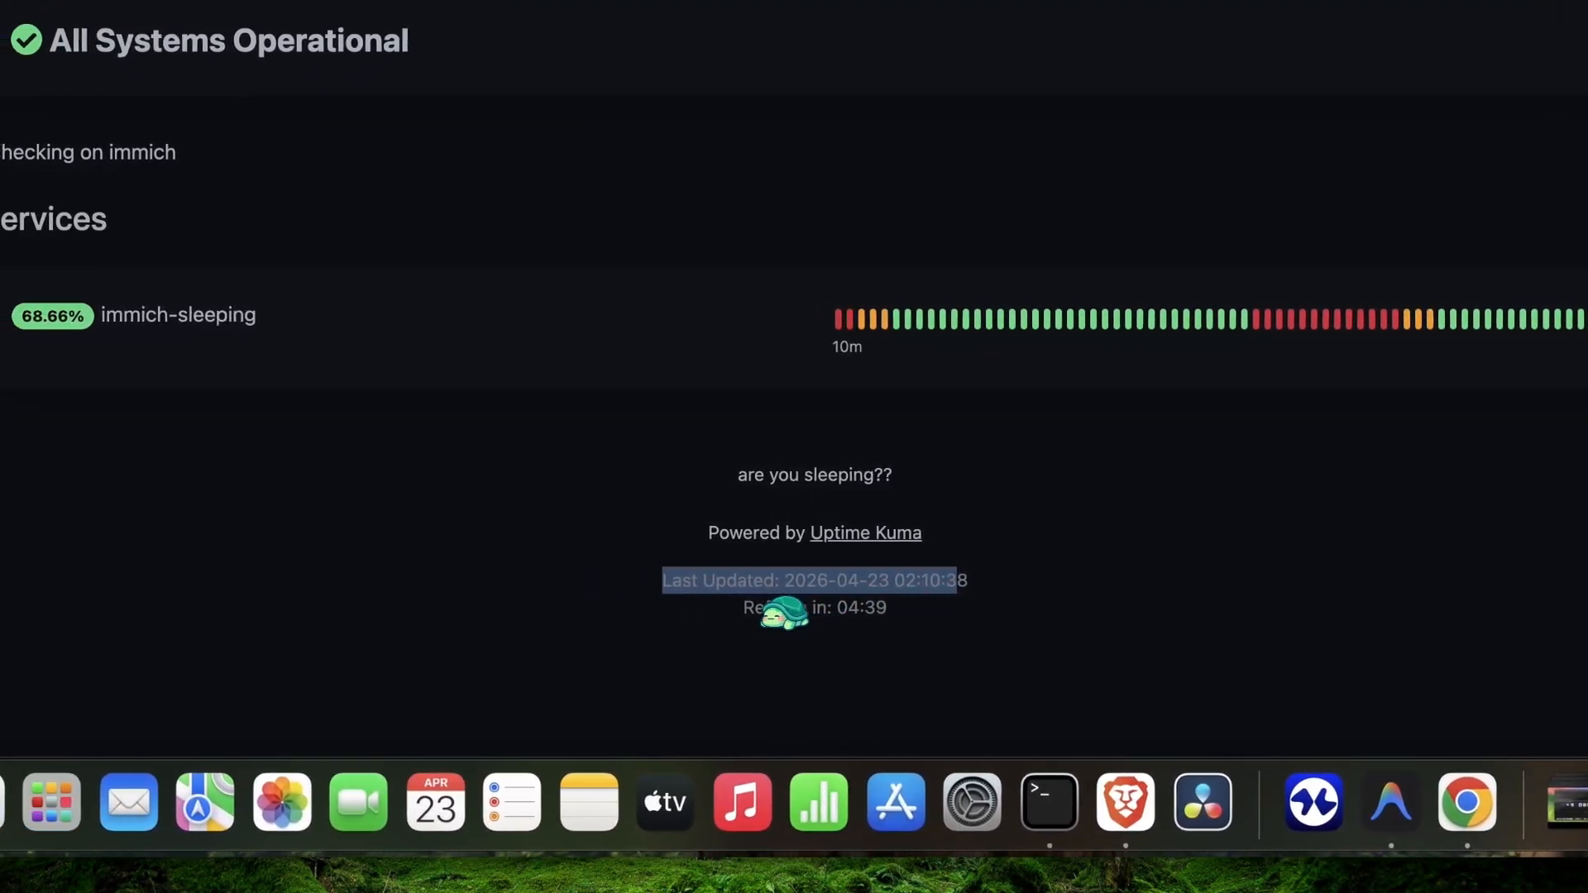
pyautogui.click(784, 614)
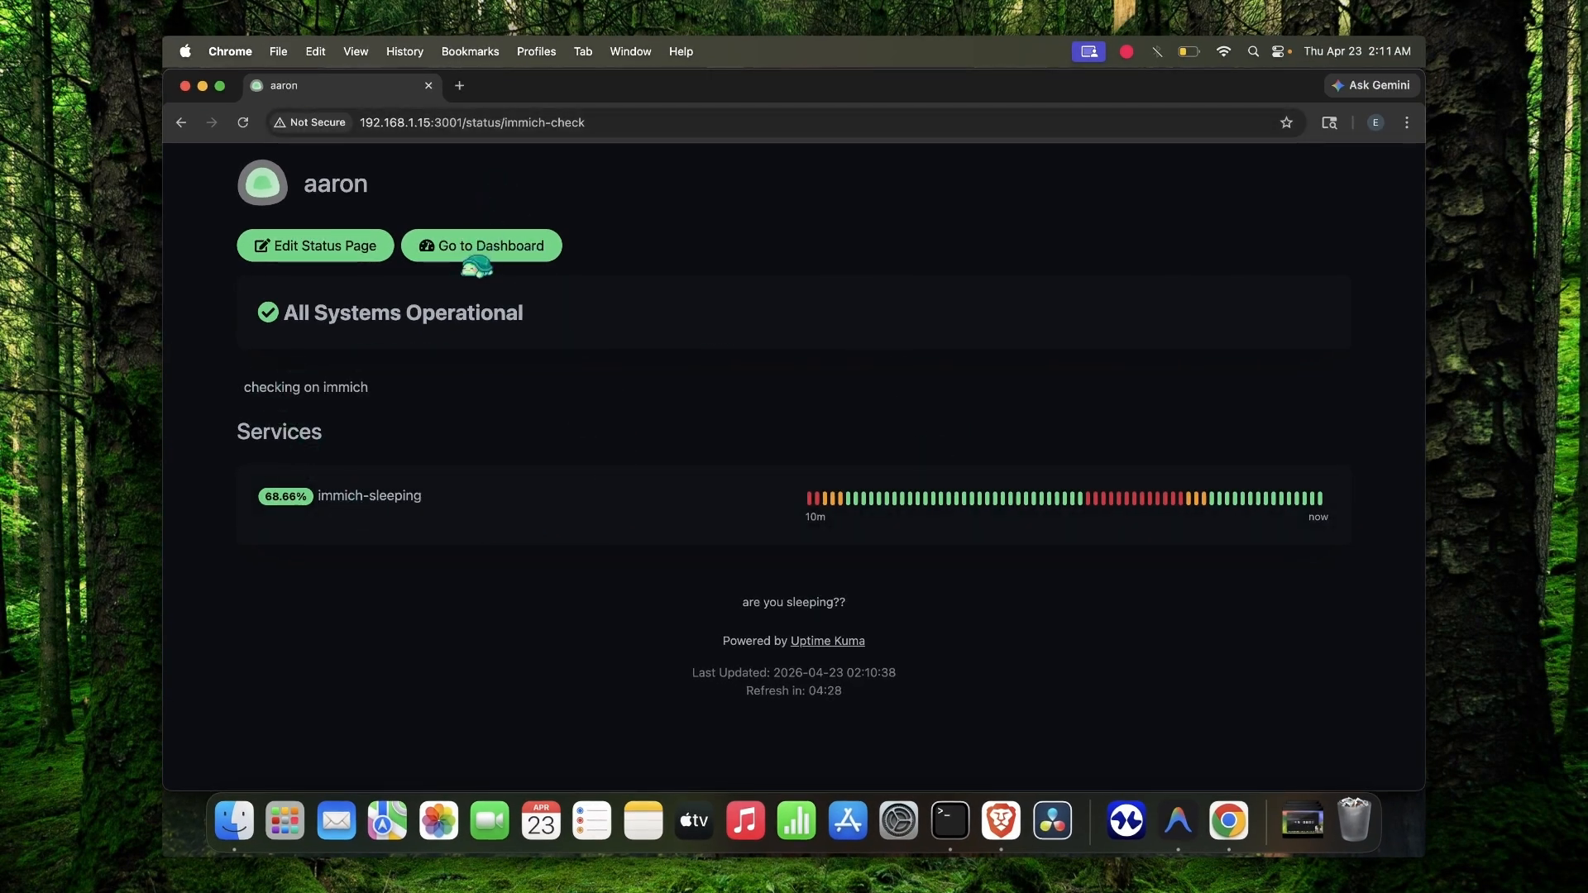
pyautogui.click(491, 245)
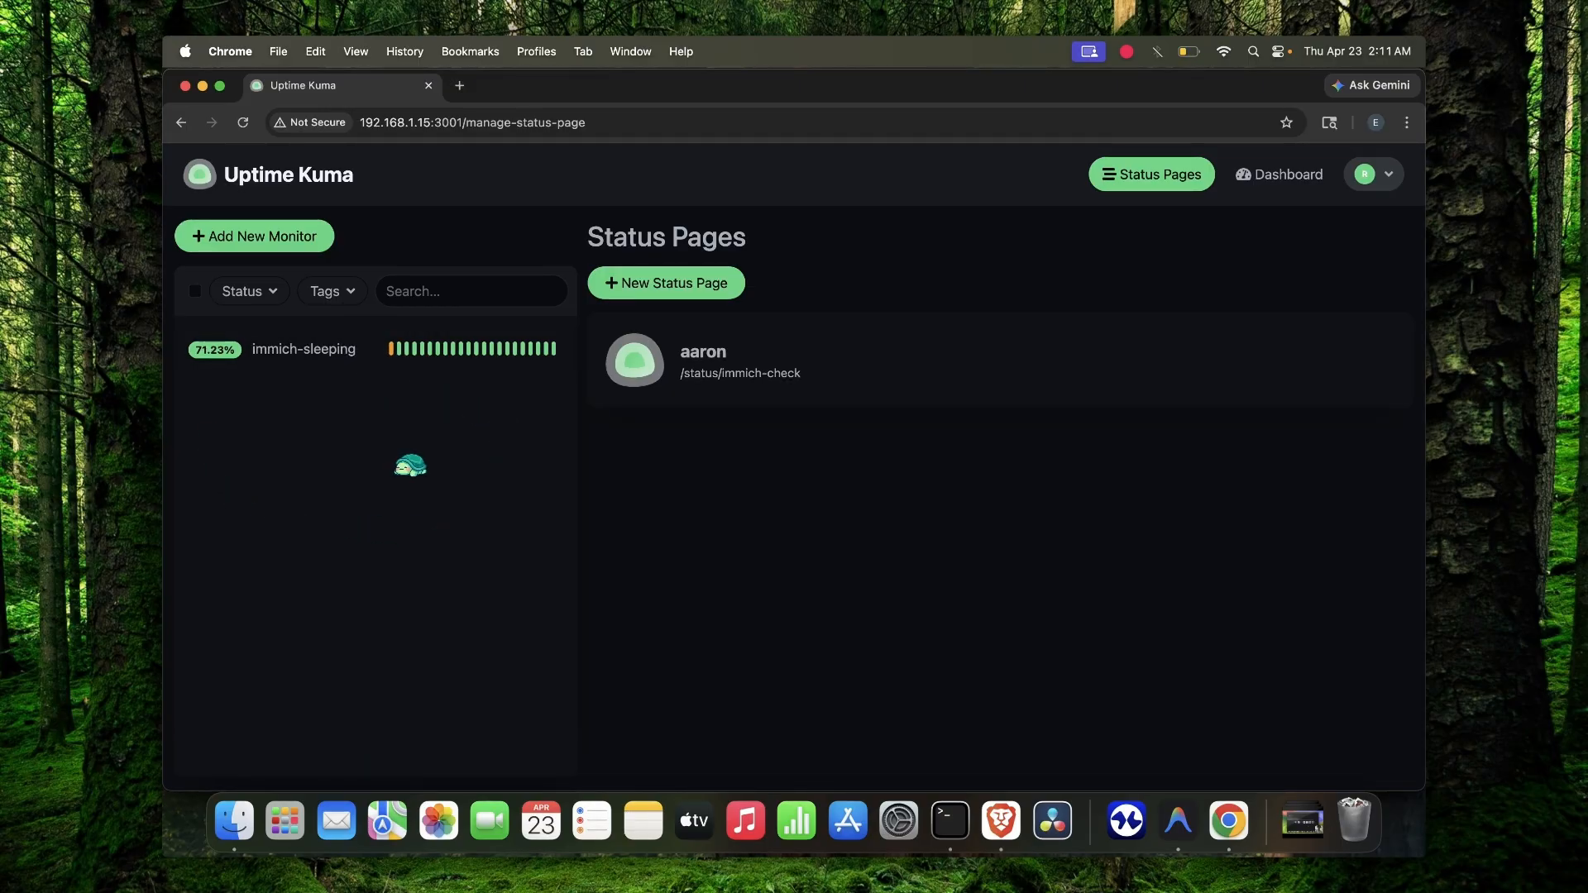
# Switch to the terminal, review the Immich container names in the docker ps output, and return to Uptime Kuma in the browser
pyautogui.press('super+Tab')
pyautogui.press('super+Tab')
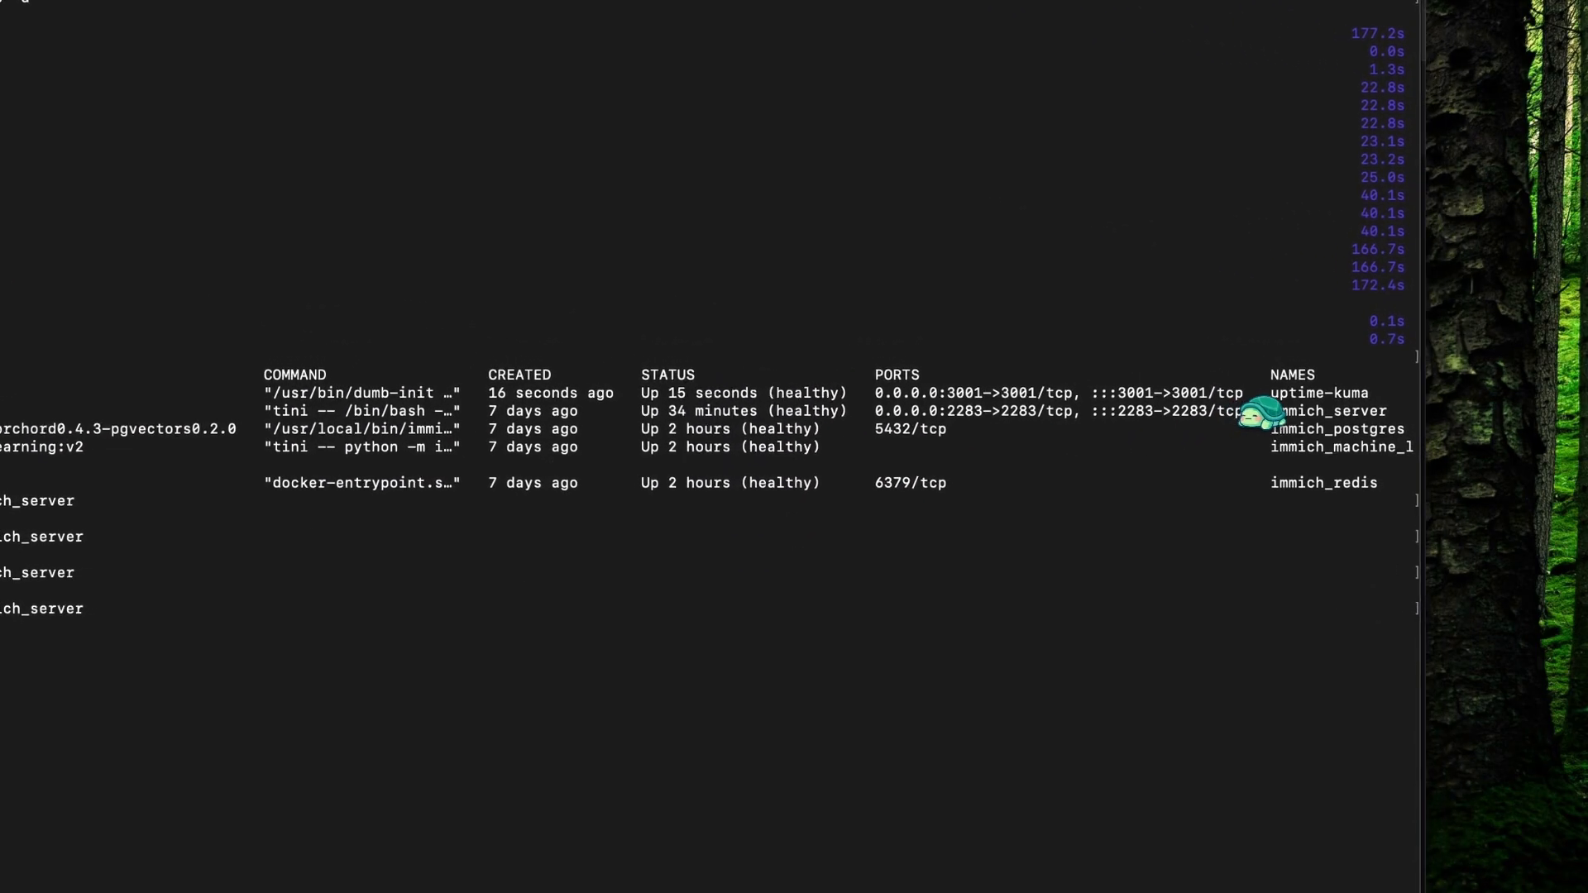
pyautogui.moveTo(1278, 413); pyautogui.dragTo(1368, 475)
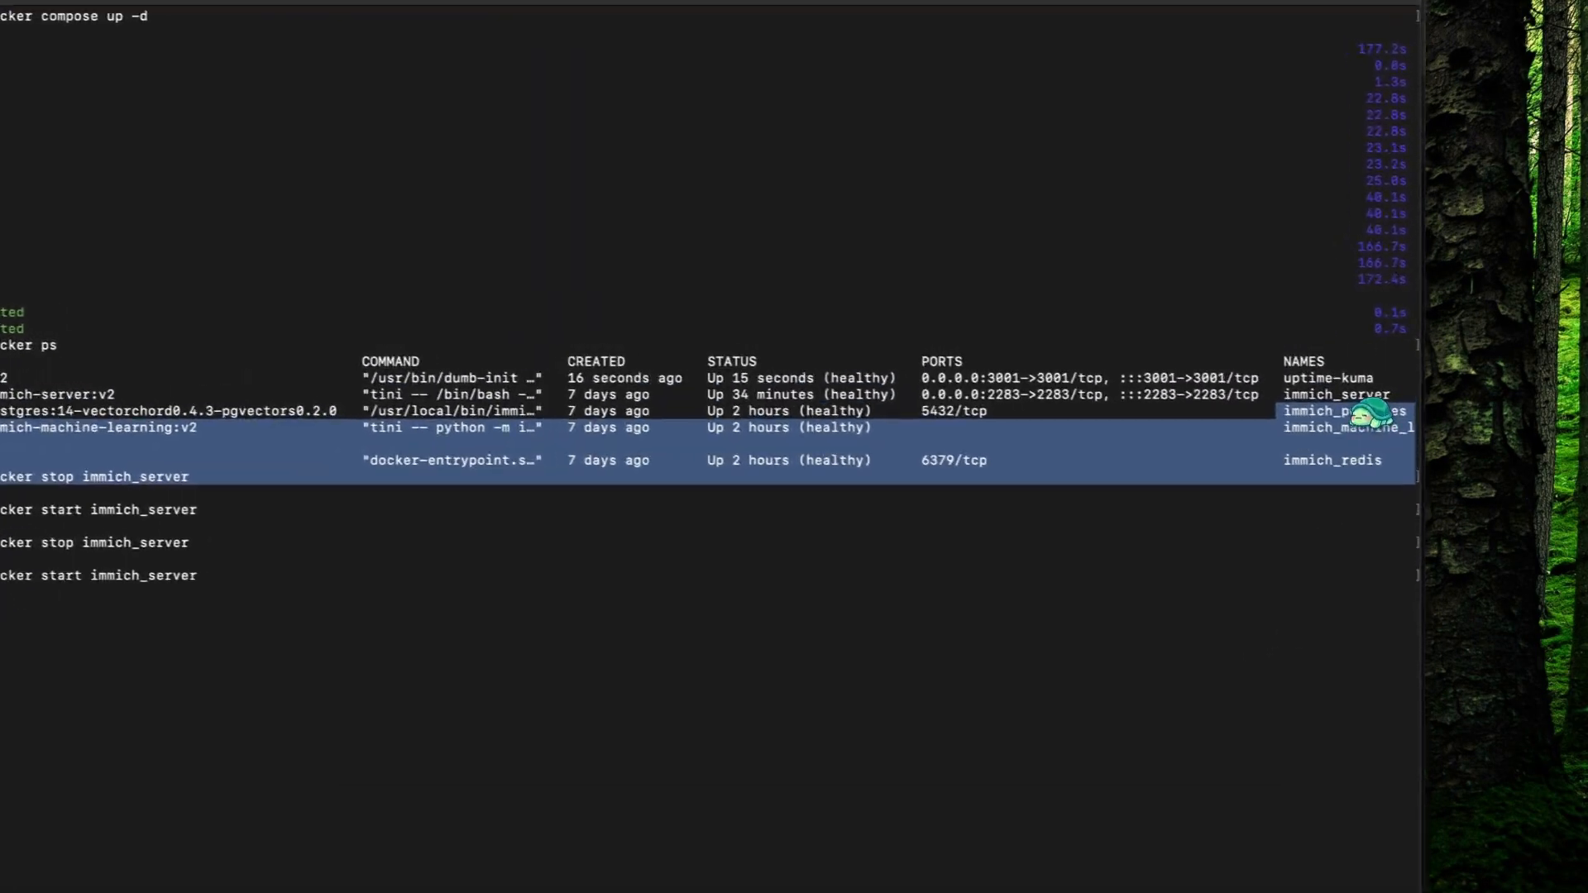
pyautogui.click(1365, 414)
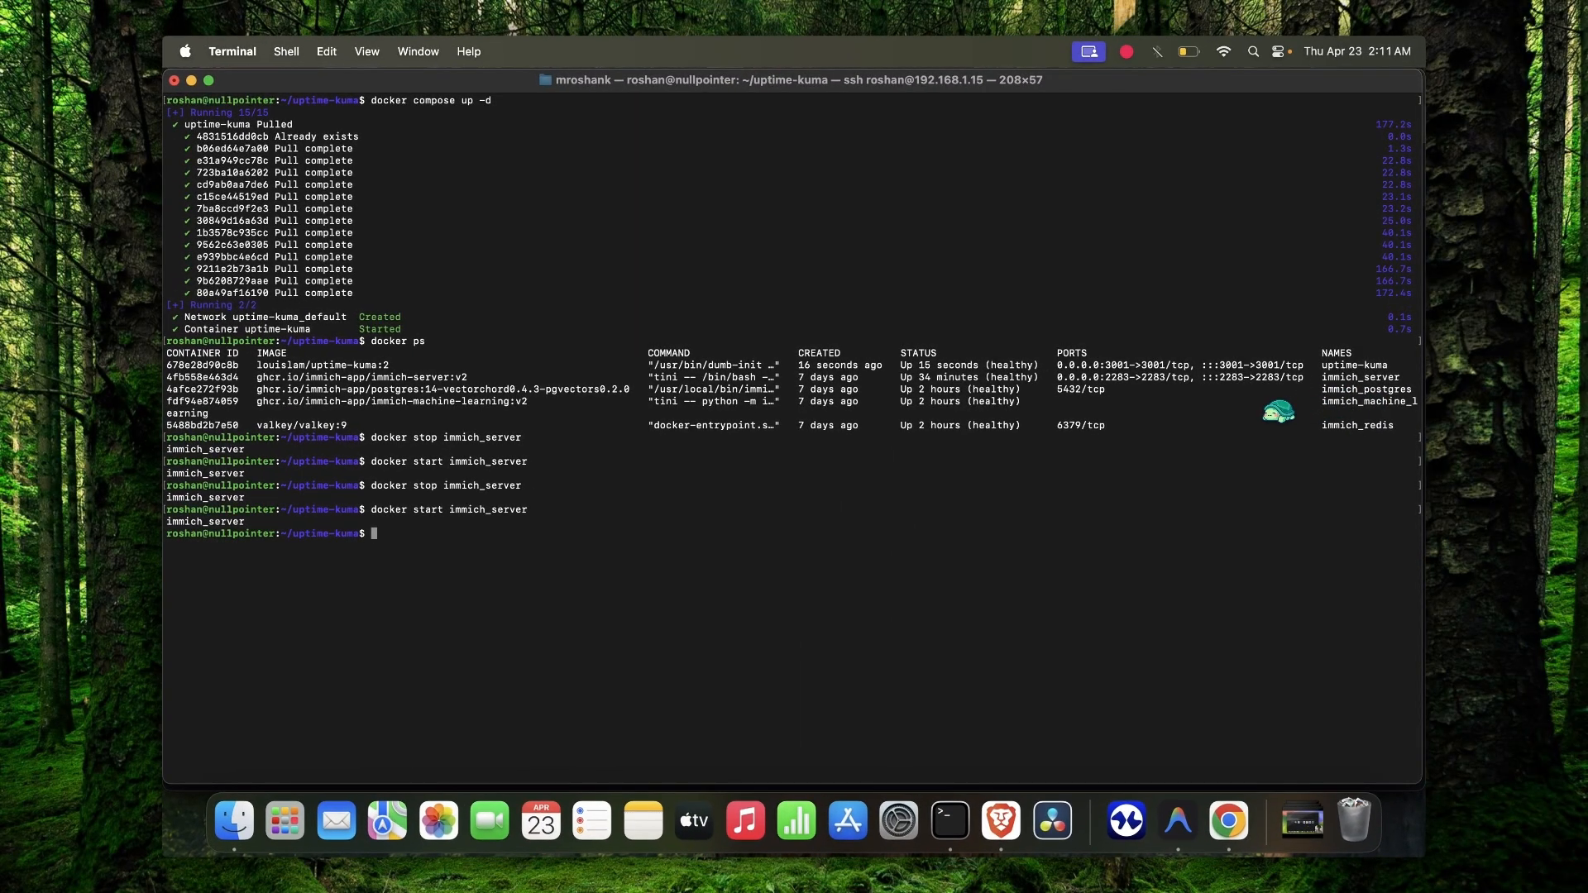
pyautogui.press('super+Tab')
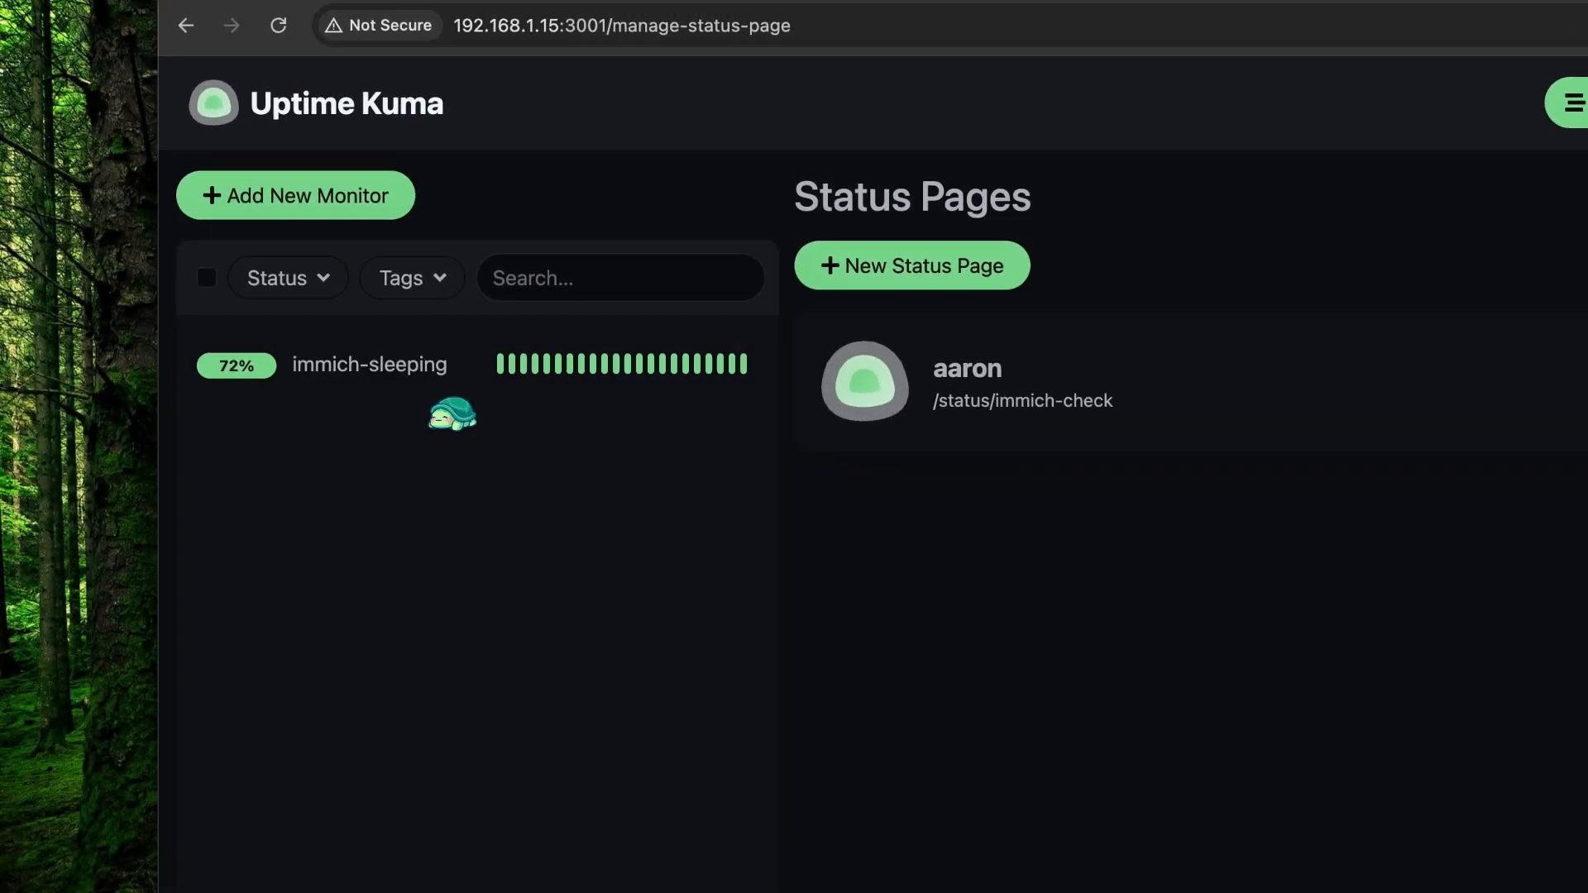